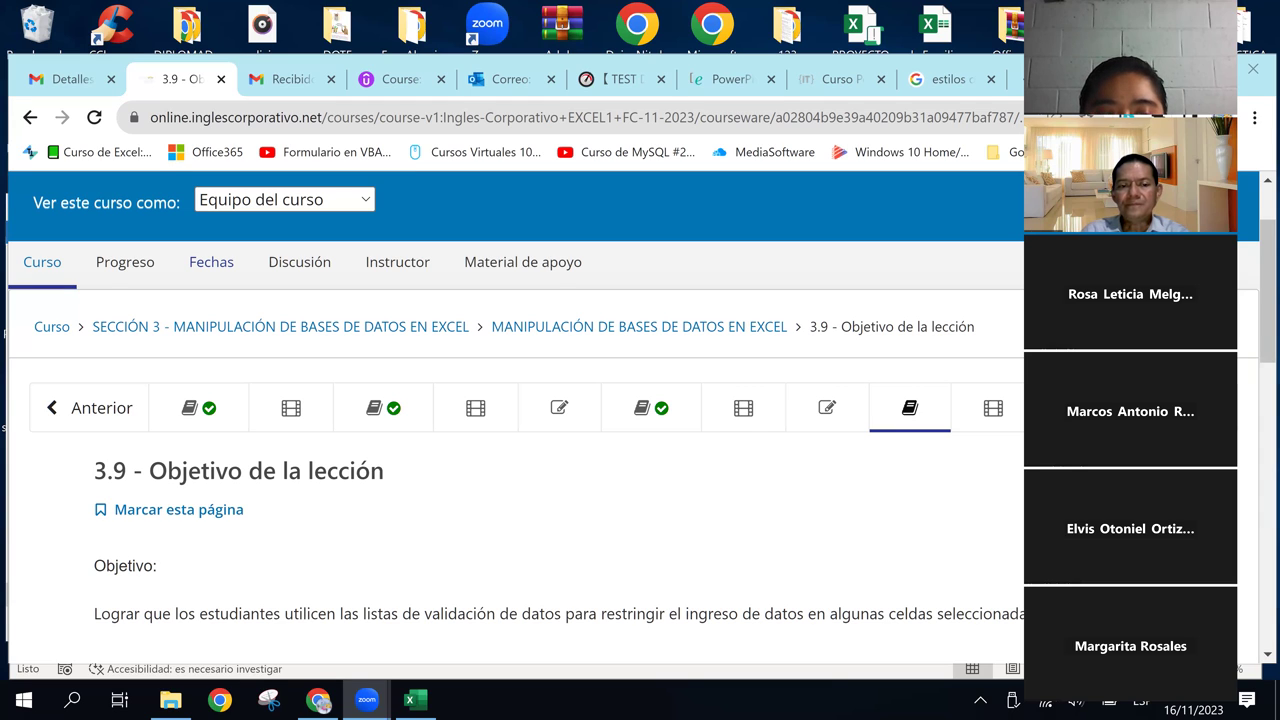
Bring the Notas.xlsx workbook forward and select the PARTICIPANTE header cell B3
click(343, 476)
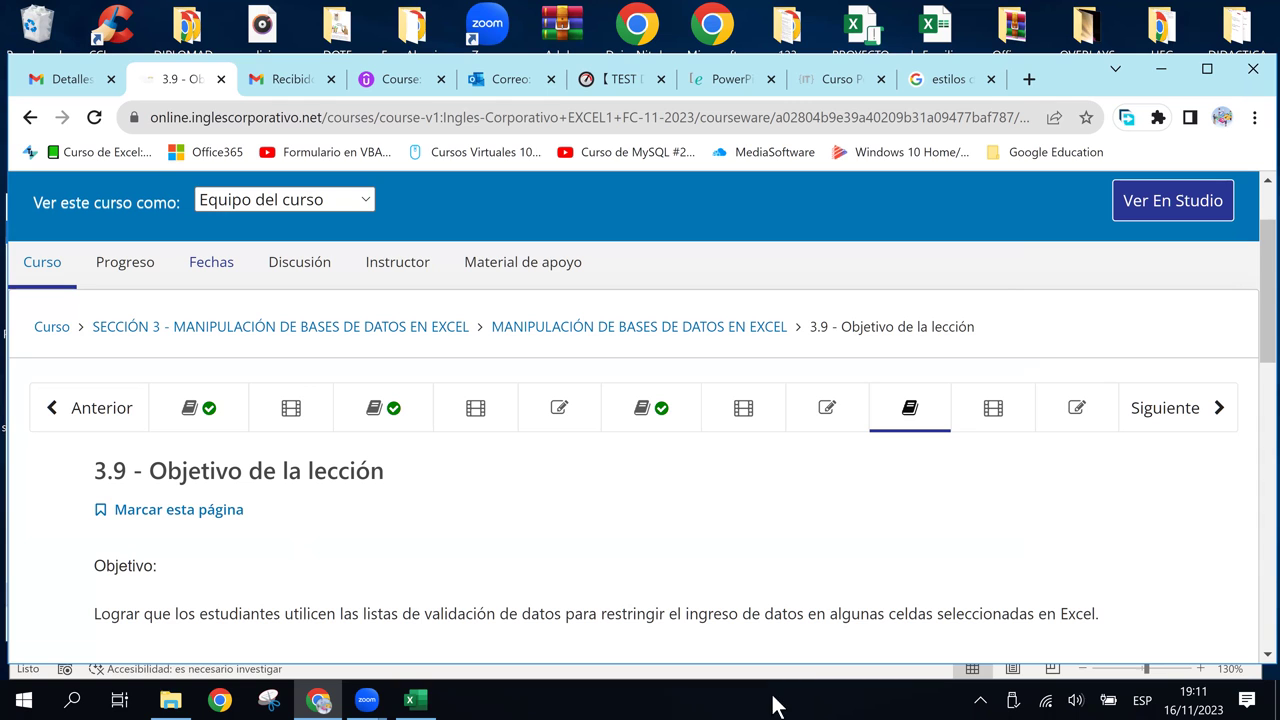
click(418, 706)
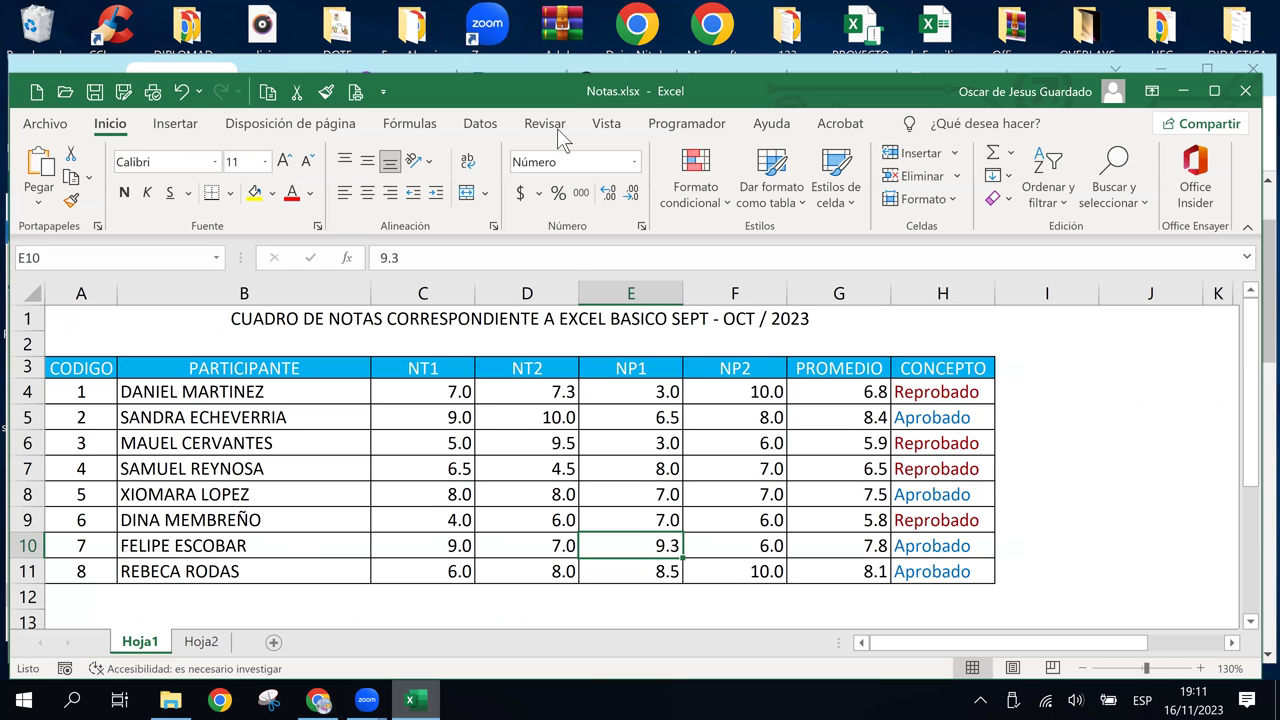
click(277, 366)
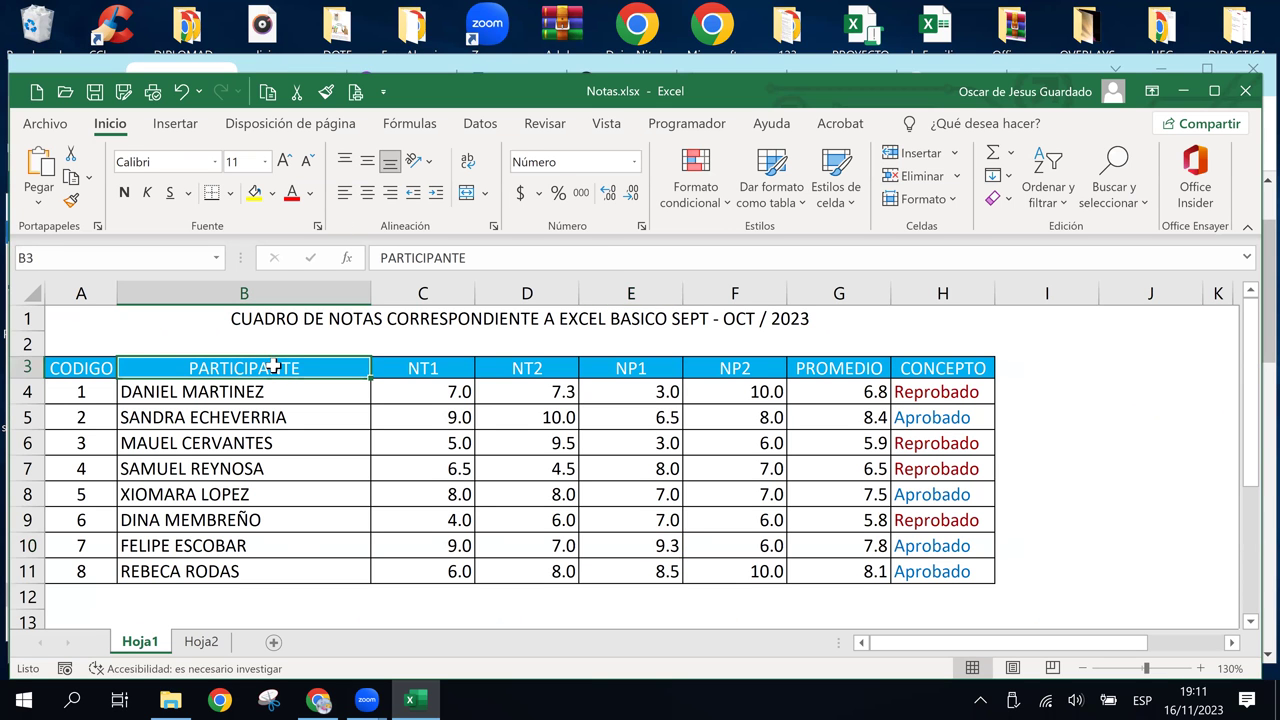
Check the Font Size and Font lists for B3, keeping Calibri 11 unchanged
click(266, 162)
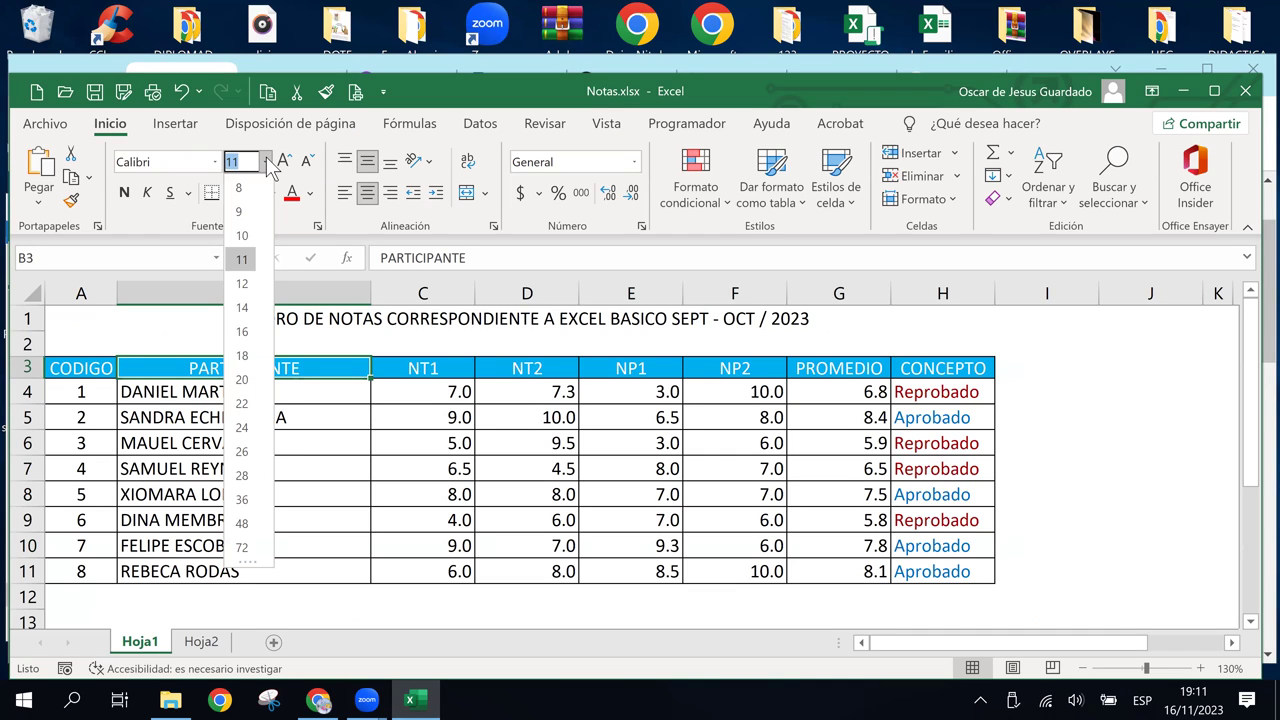
click(268, 164)
click(268, 163)
click(268, 164)
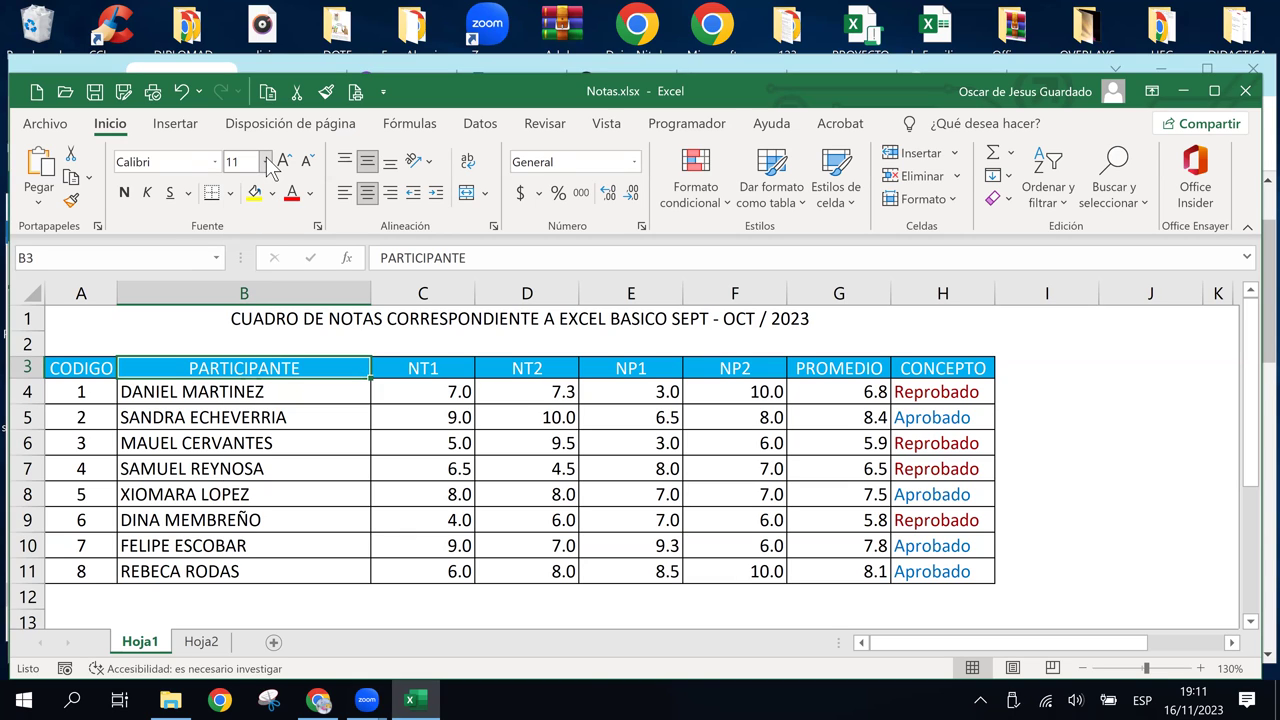
click(216, 165)
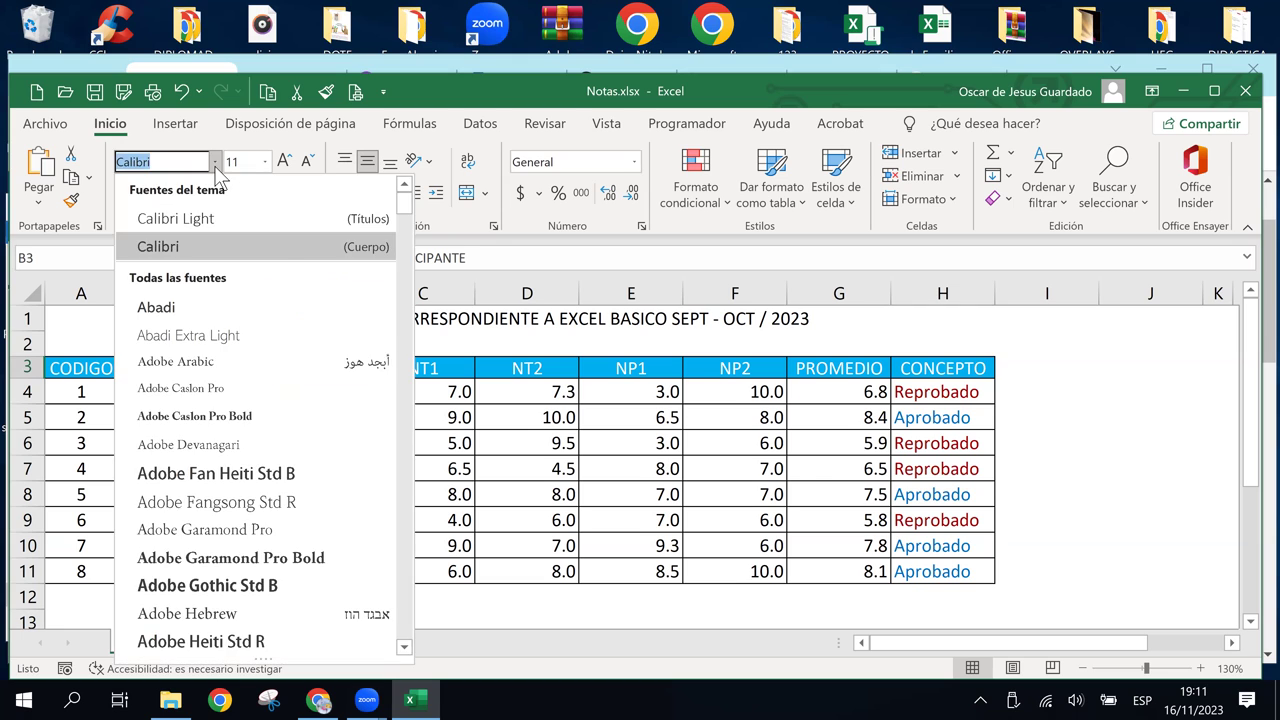
click(215, 164)
click(215, 164)
click(486, 368)
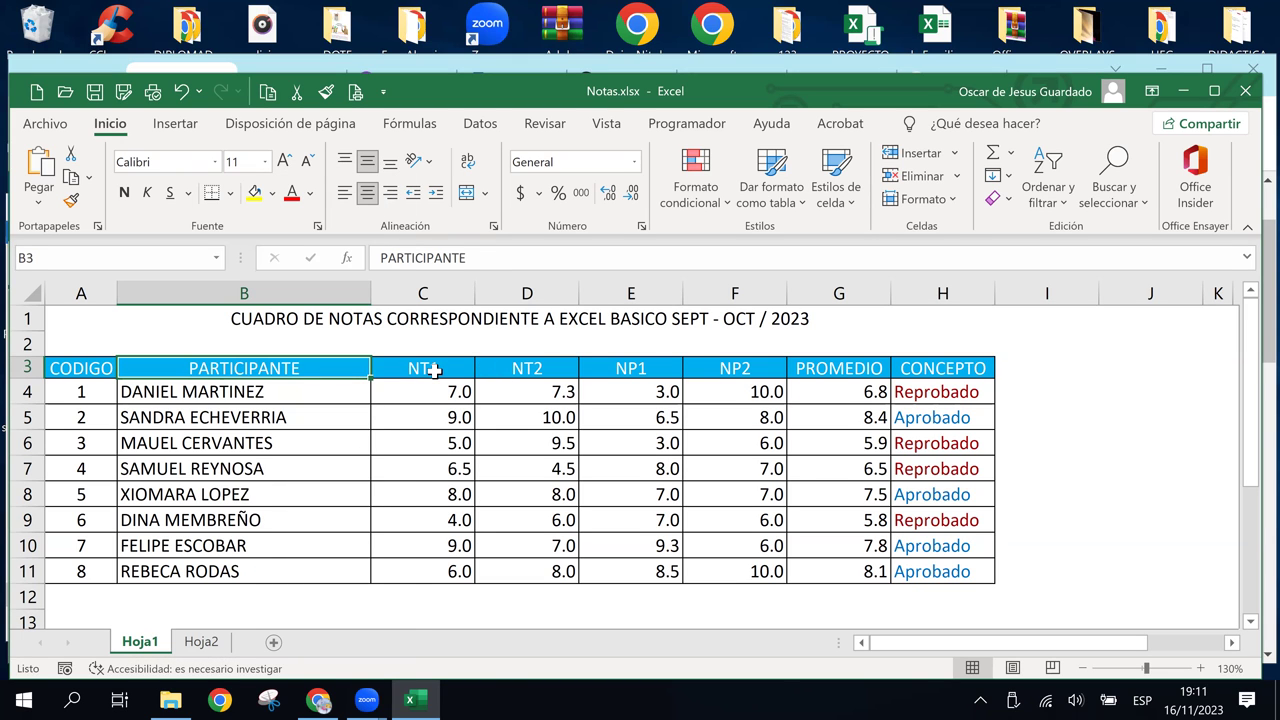
click(433, 370)
click(244, 371)
Select grade cells C4:G11 (NT1 through PROMEDIO) and look over the Formato condicional menu
drag(436, 387, 814, 569)
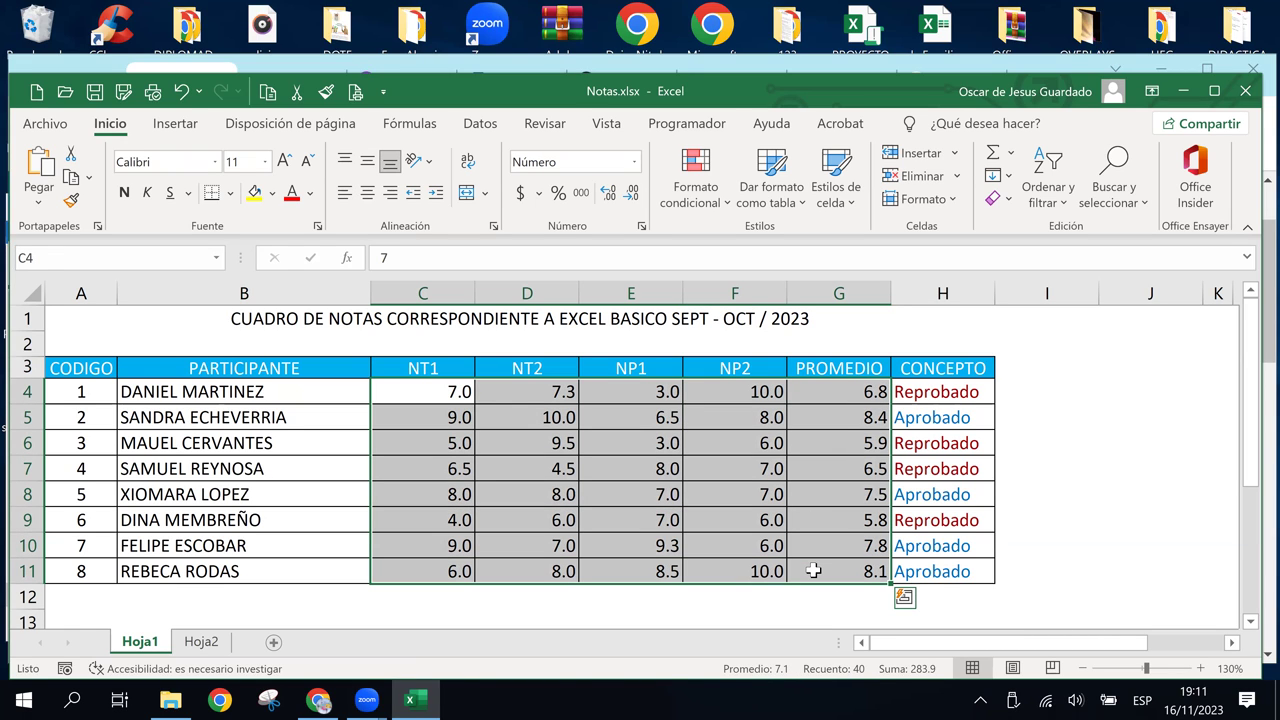
click(710, 205)
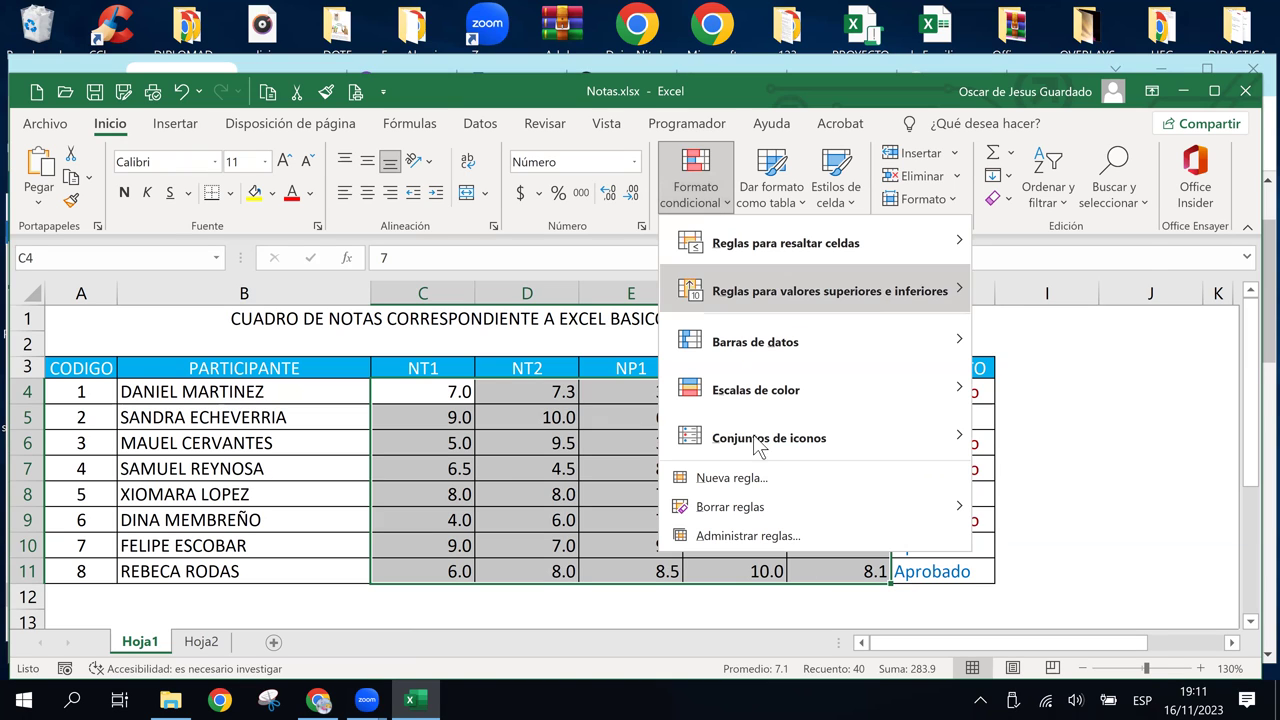
mouse_move(775, 513)
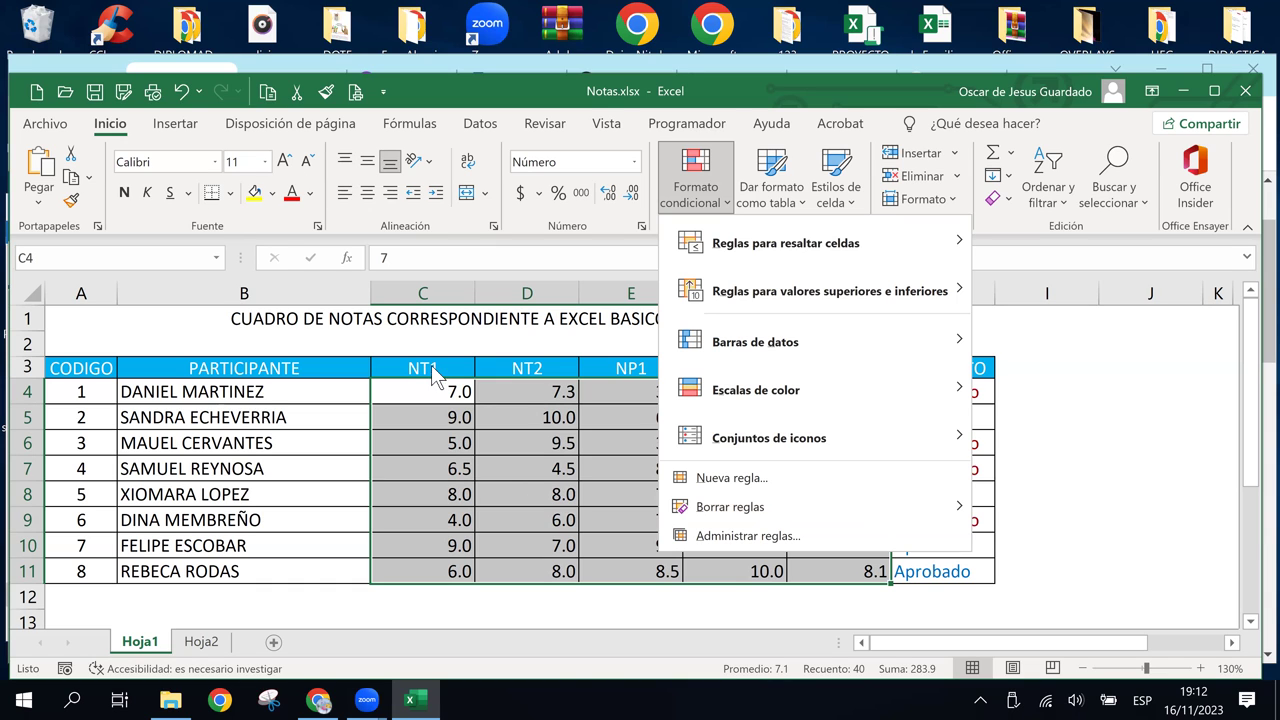
click(433, 369)
Select the NT1 header cell C3, dismissing the Formato condicional menu
click(433, 367)
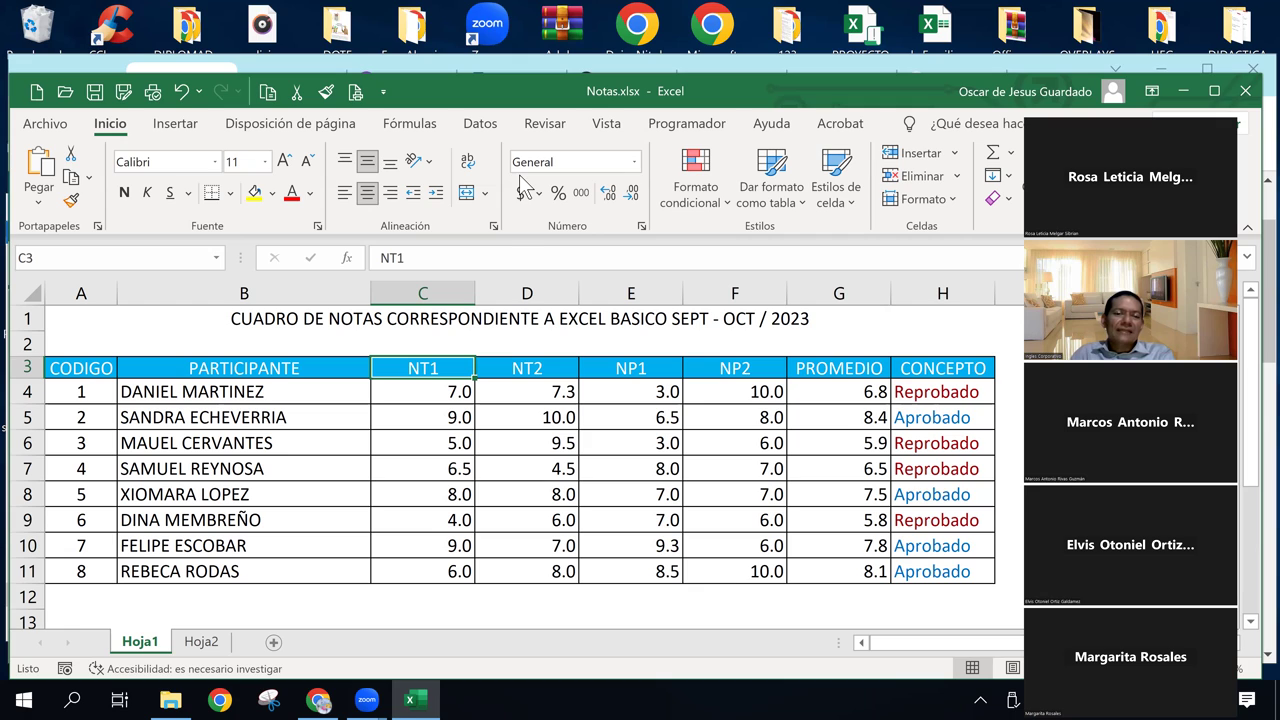
Reselect grade cells C4:G11 and reopen the Formato condicional menu
click(430, 460)
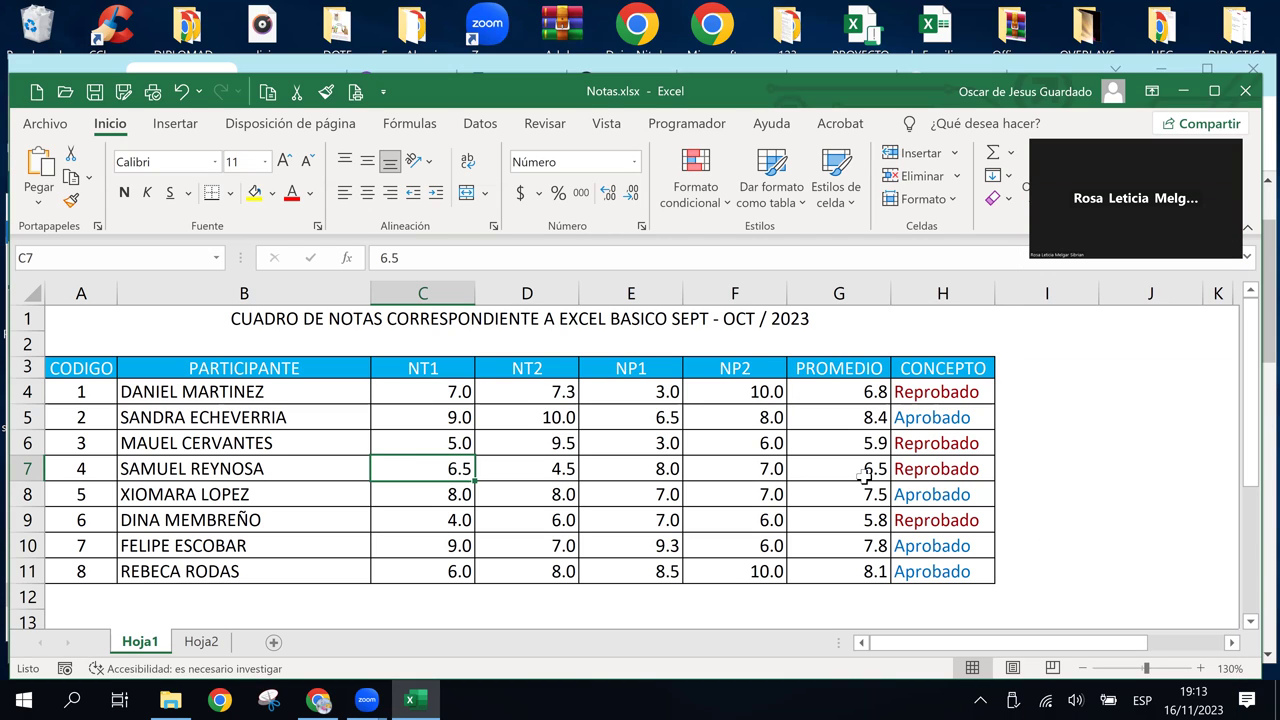
mouse_move(429, 392)
mouse_down()
mouse_move(778, 574)
mouse_move(806, 567)
mouse_up()
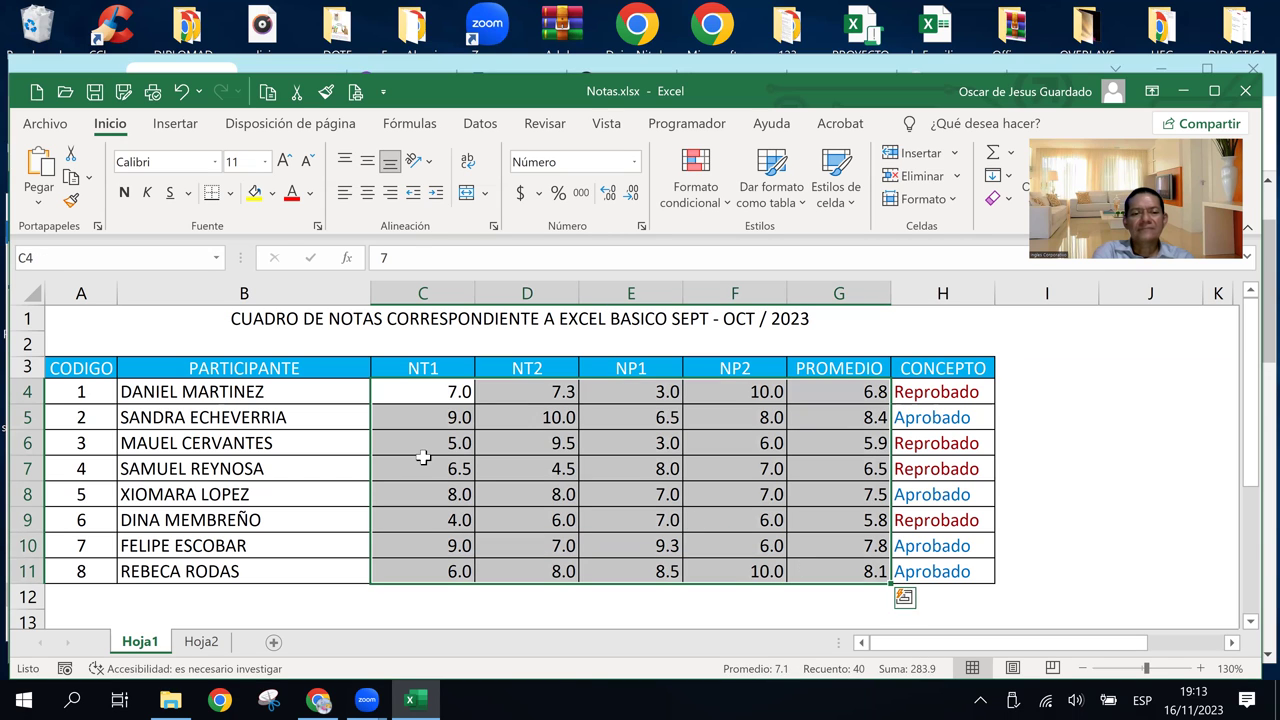
drag(419, 394, 860, 566)
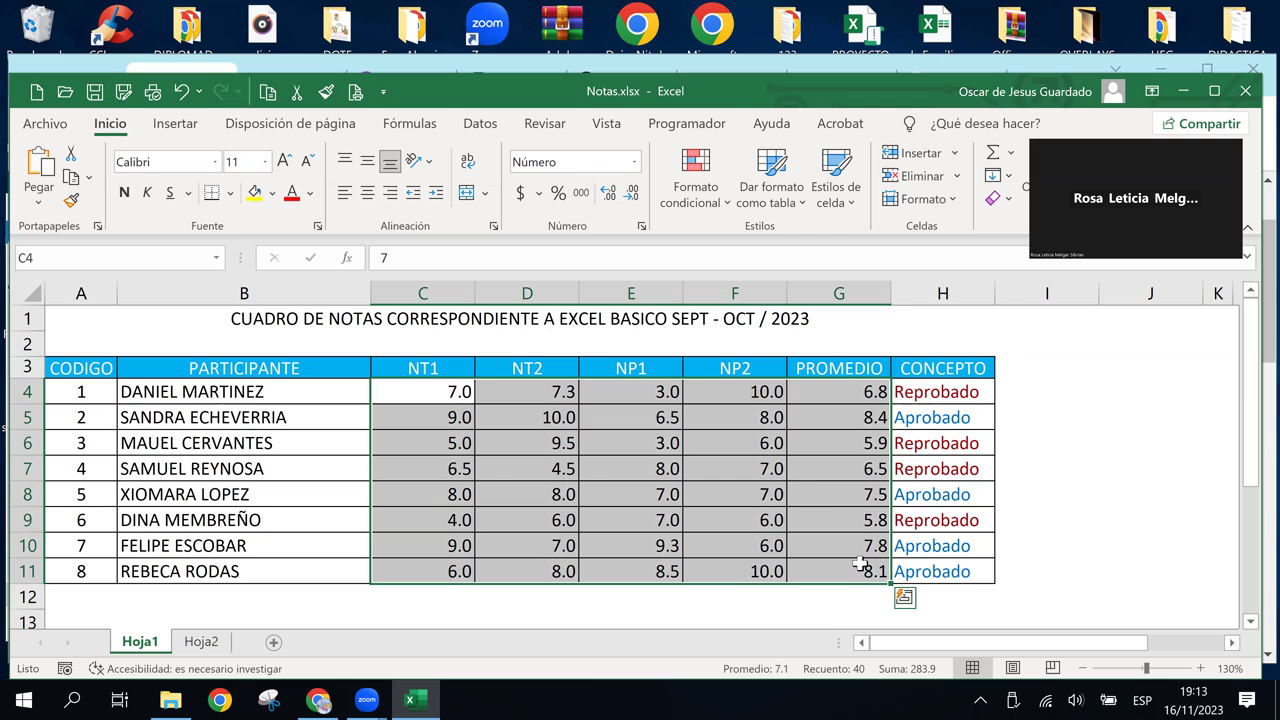
click(725, 205)
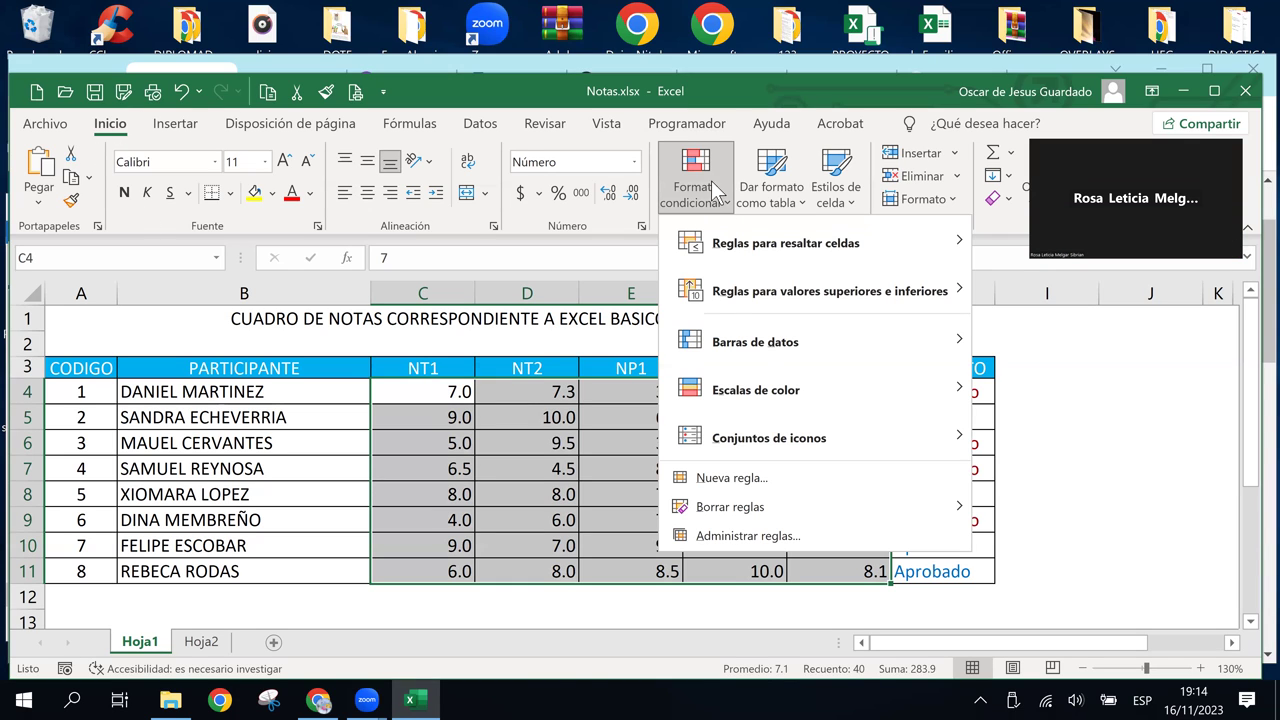
Review the Borrar reglas submenu, then dismiss the menu without clearing any rules
mouse_move(734, 290)
mouse_move(768, 506)
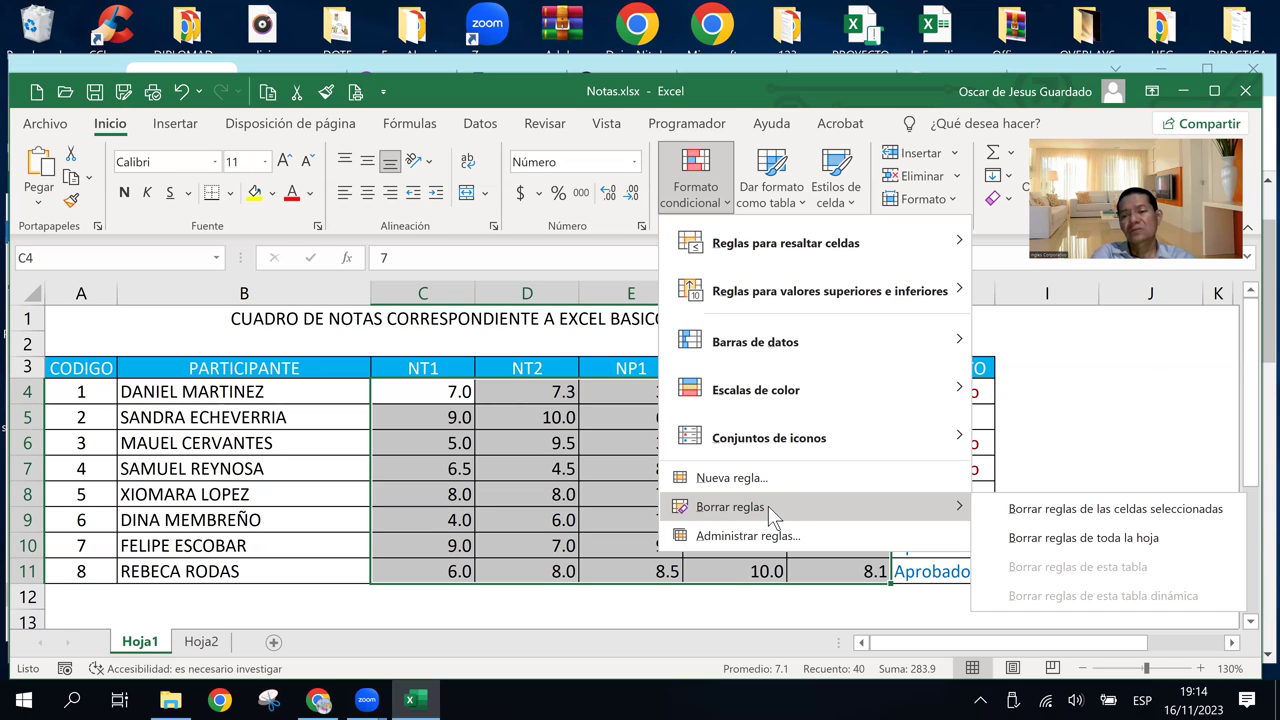
mouse_move(891, 492)
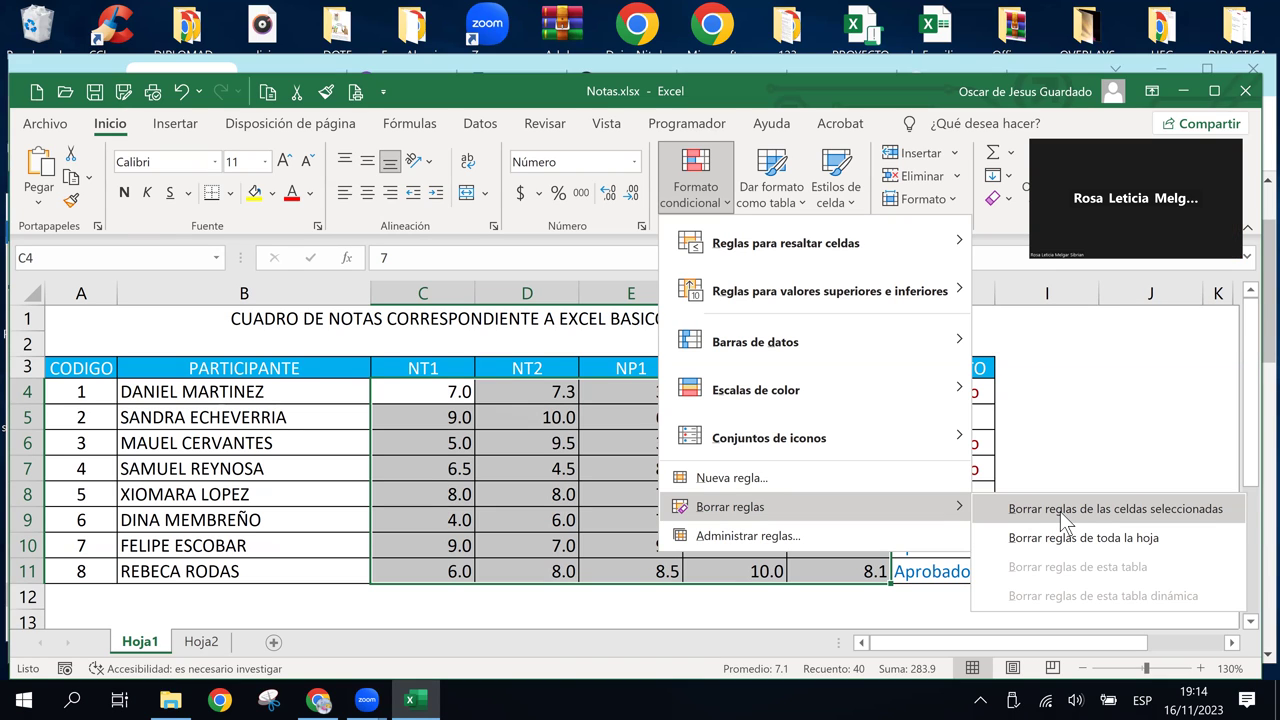
click(606, 460)
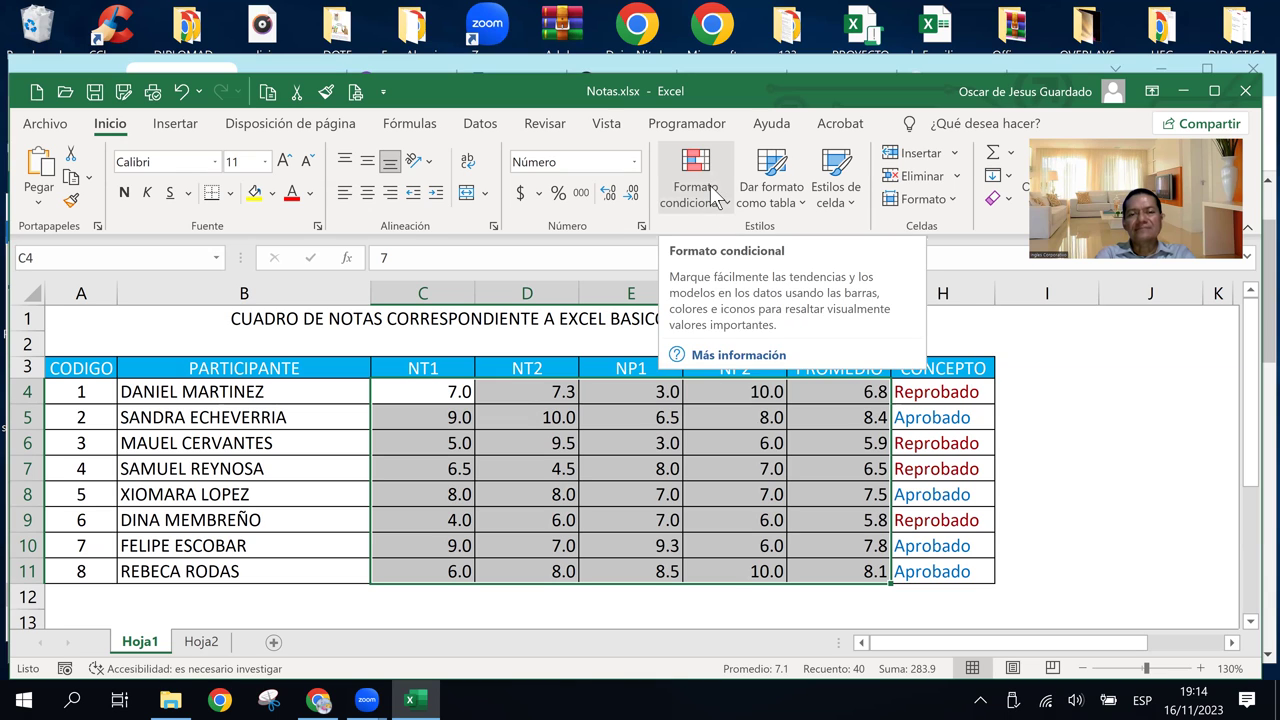
Toggle the Formato condicional menu for the grade range to review its options
click(714, 197)
click(714, 195)
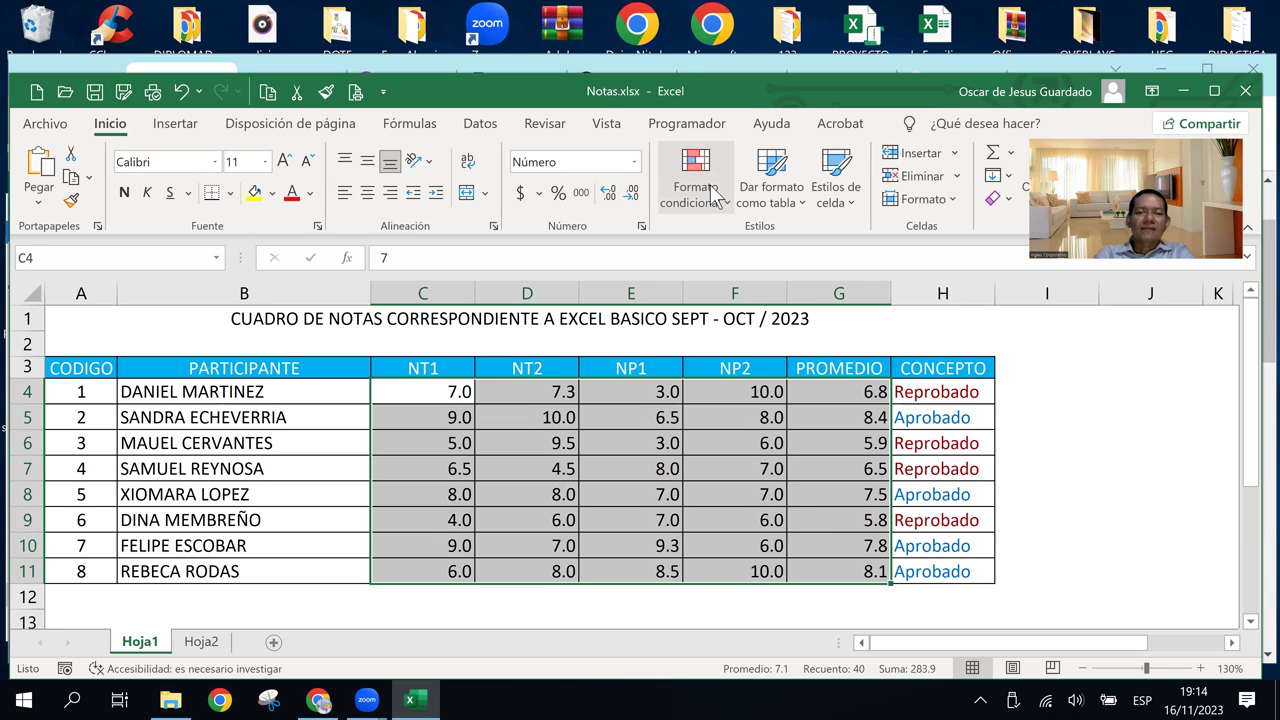
click(714, 196)
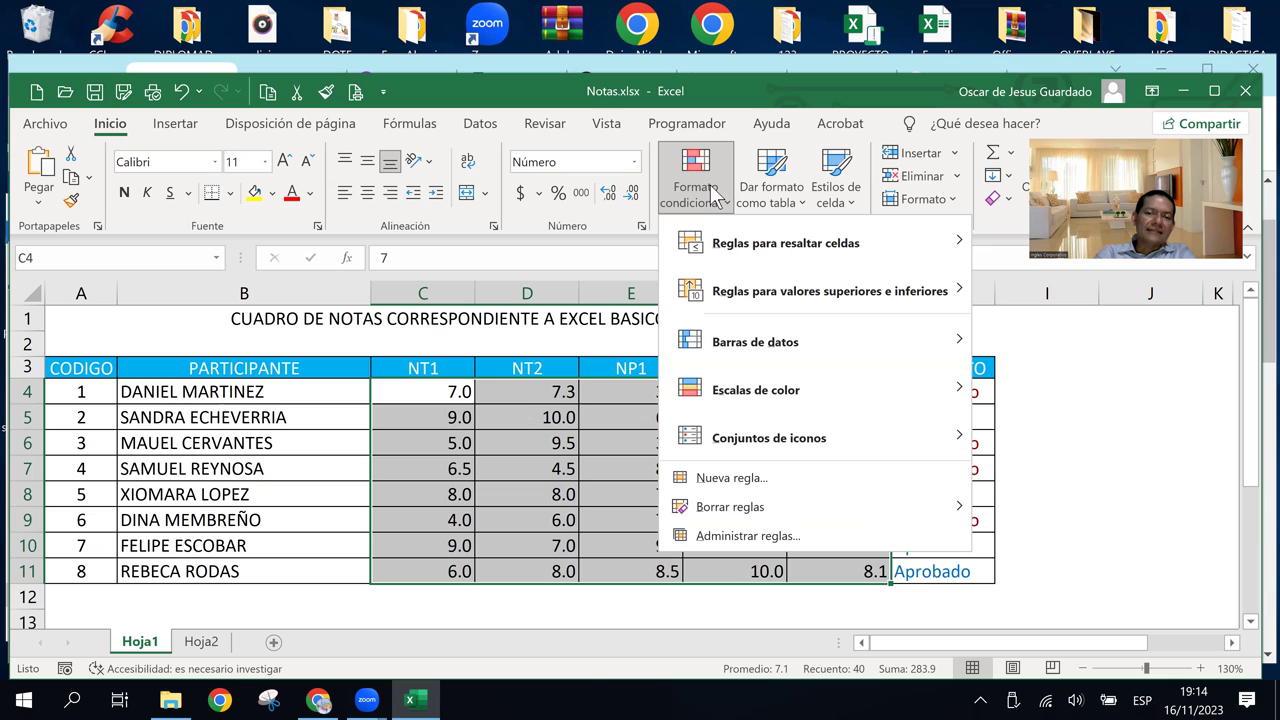
click(714, 196)
click(714, 196)
click(714, 196)
click(714, 196)
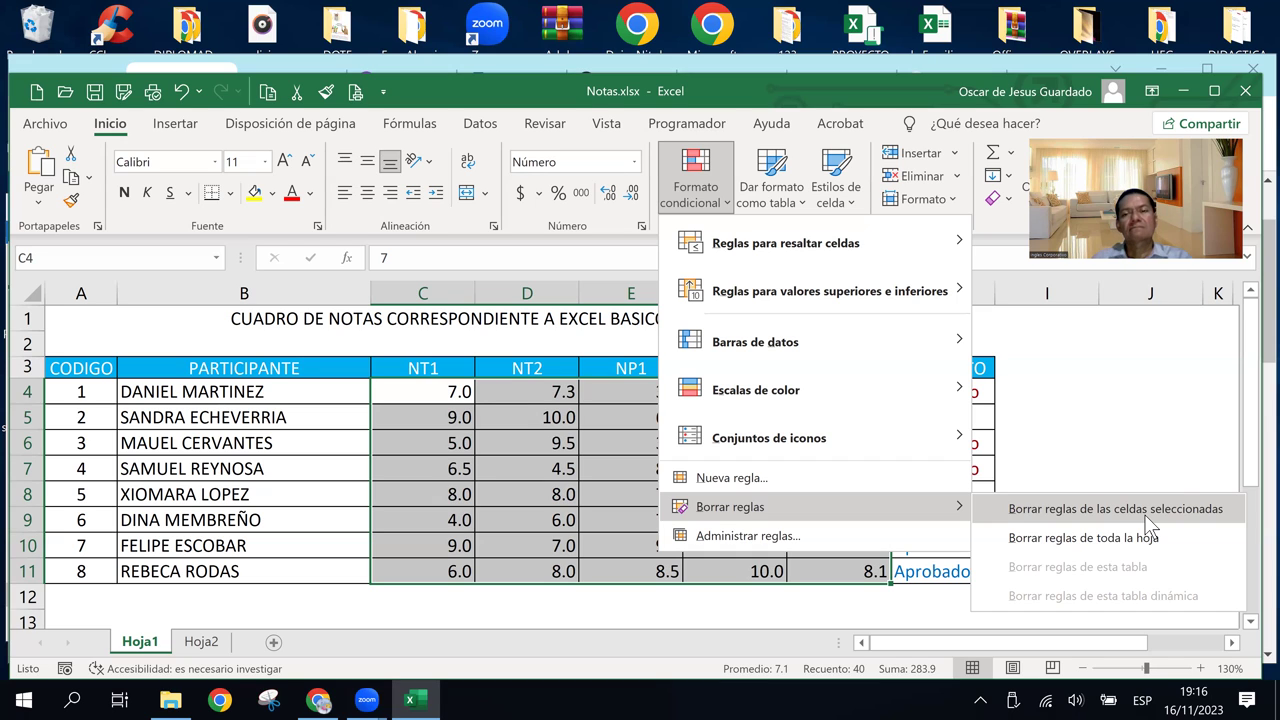
Dismiss the menu without choosing, deselect the grades, and select the first participant in B4
mouse_move(674, 394)
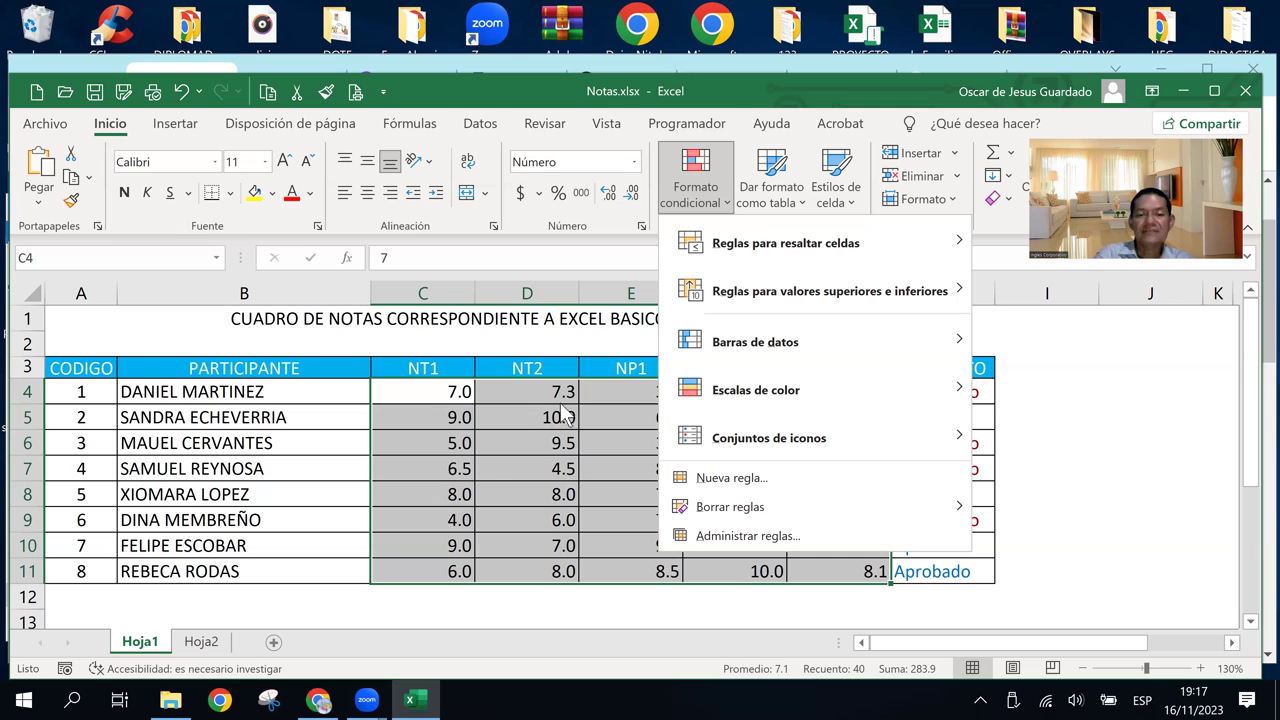
click(521, 425)
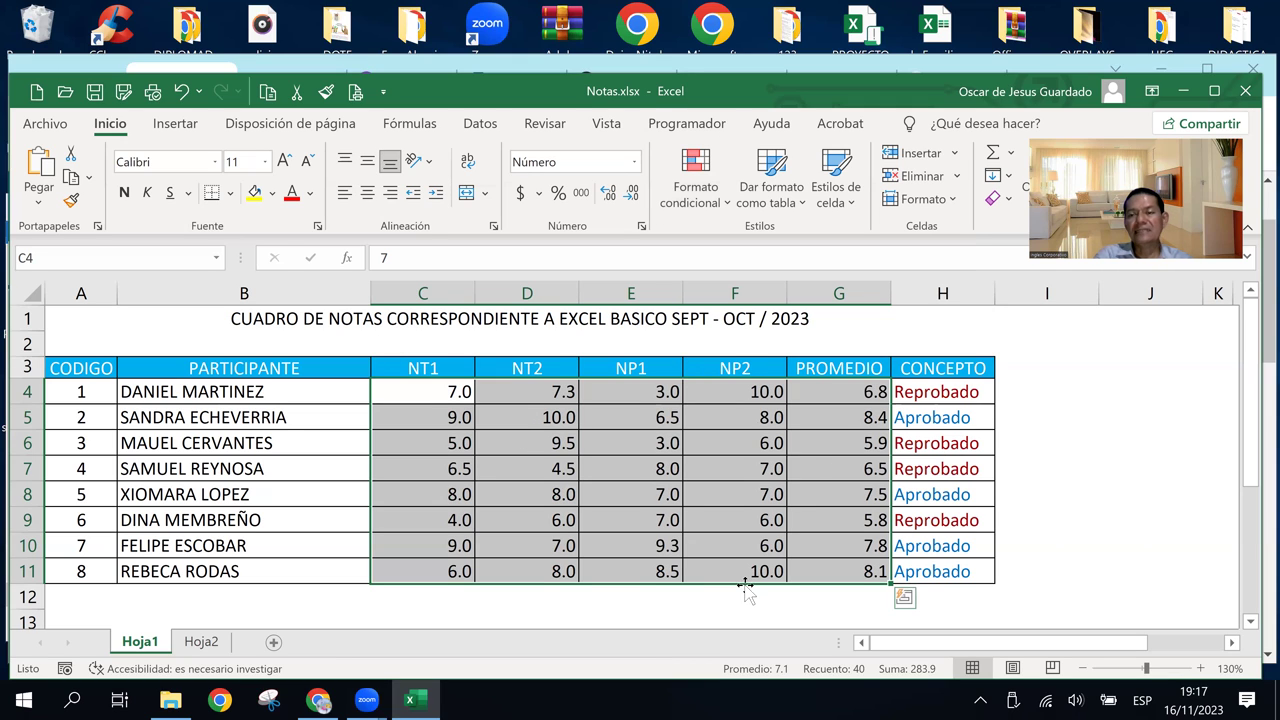
click(614, 493)
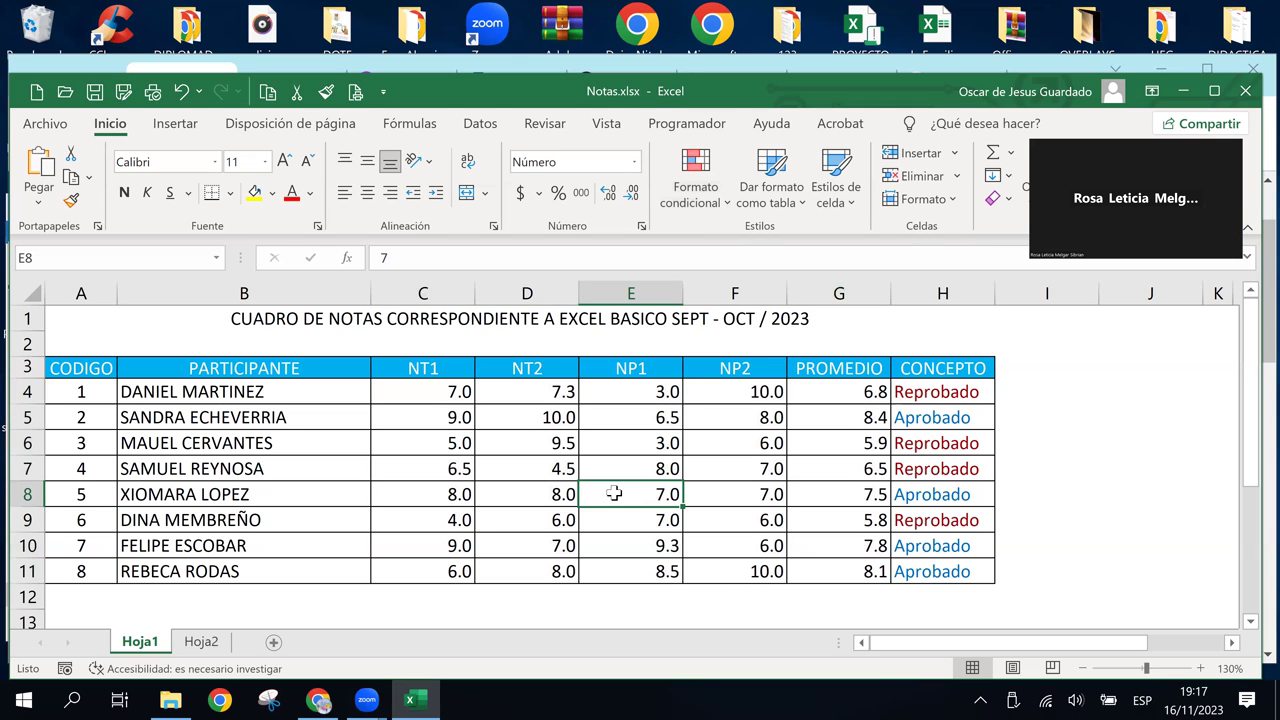
click(204, 395)
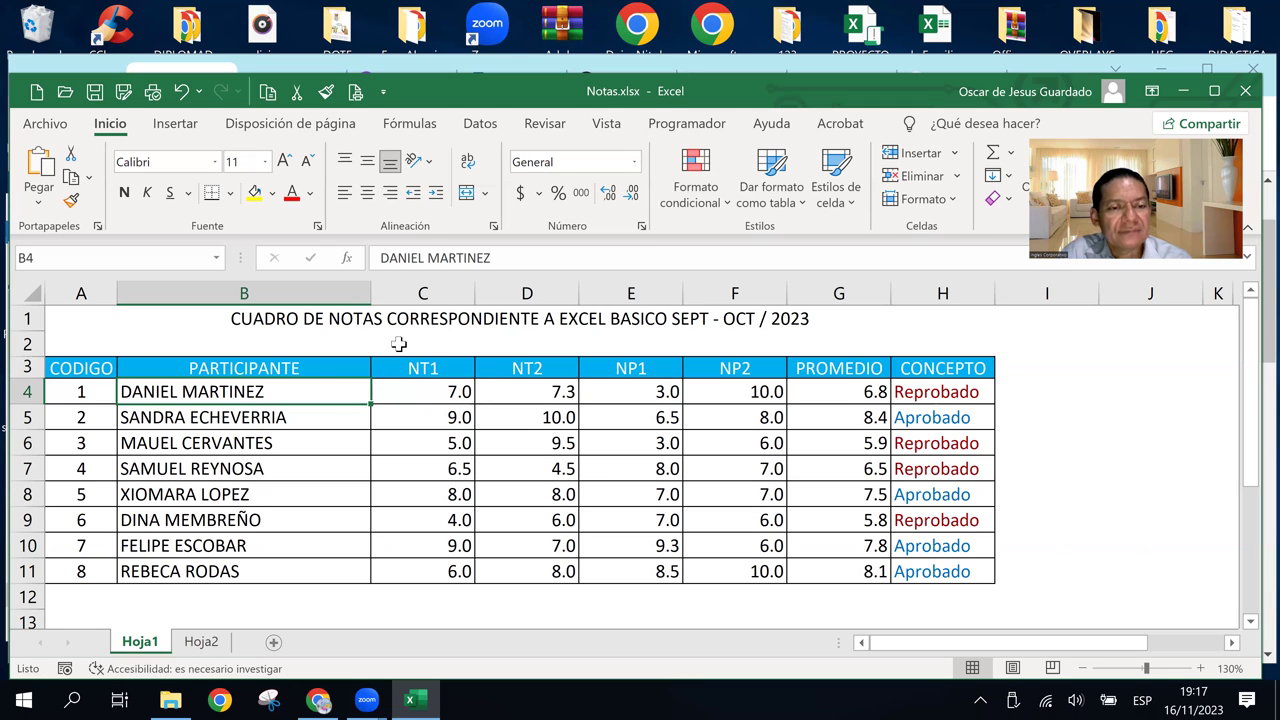
Insert an empty column C before NT1, shifting the grade columns one to the right
right_click(385, 290)
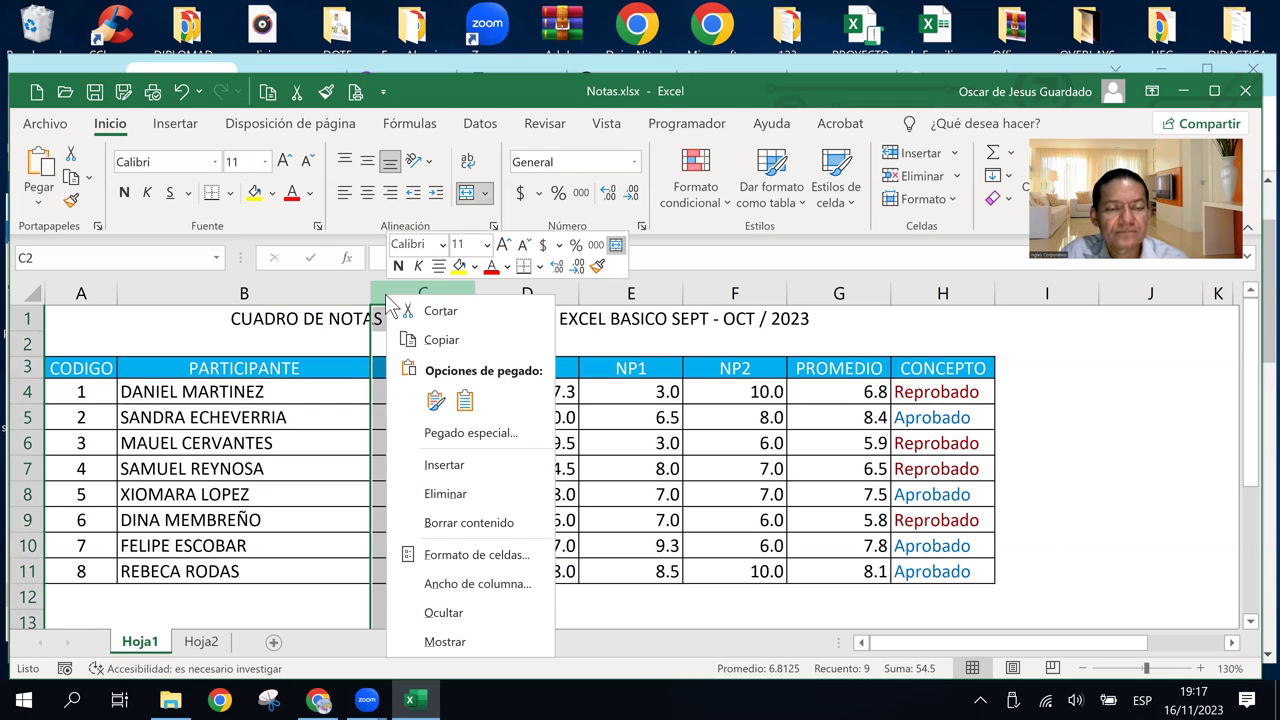
click(474, 465)
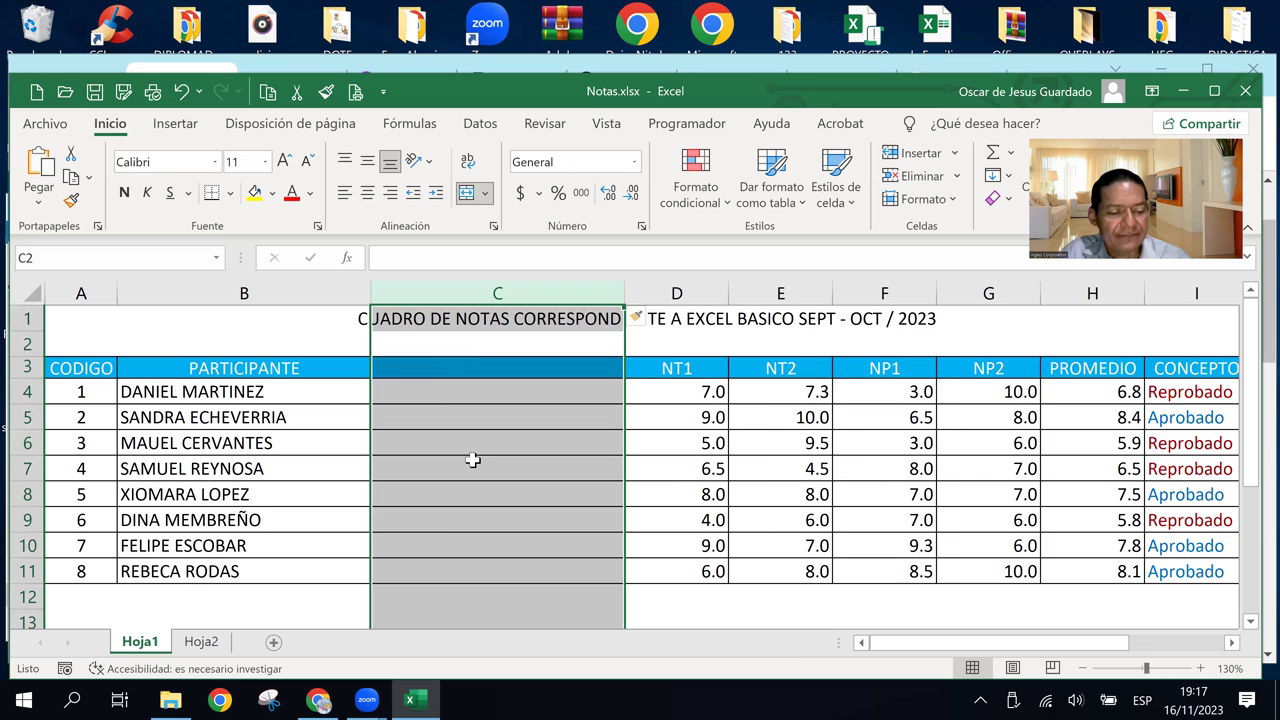
key(ctrl+z)
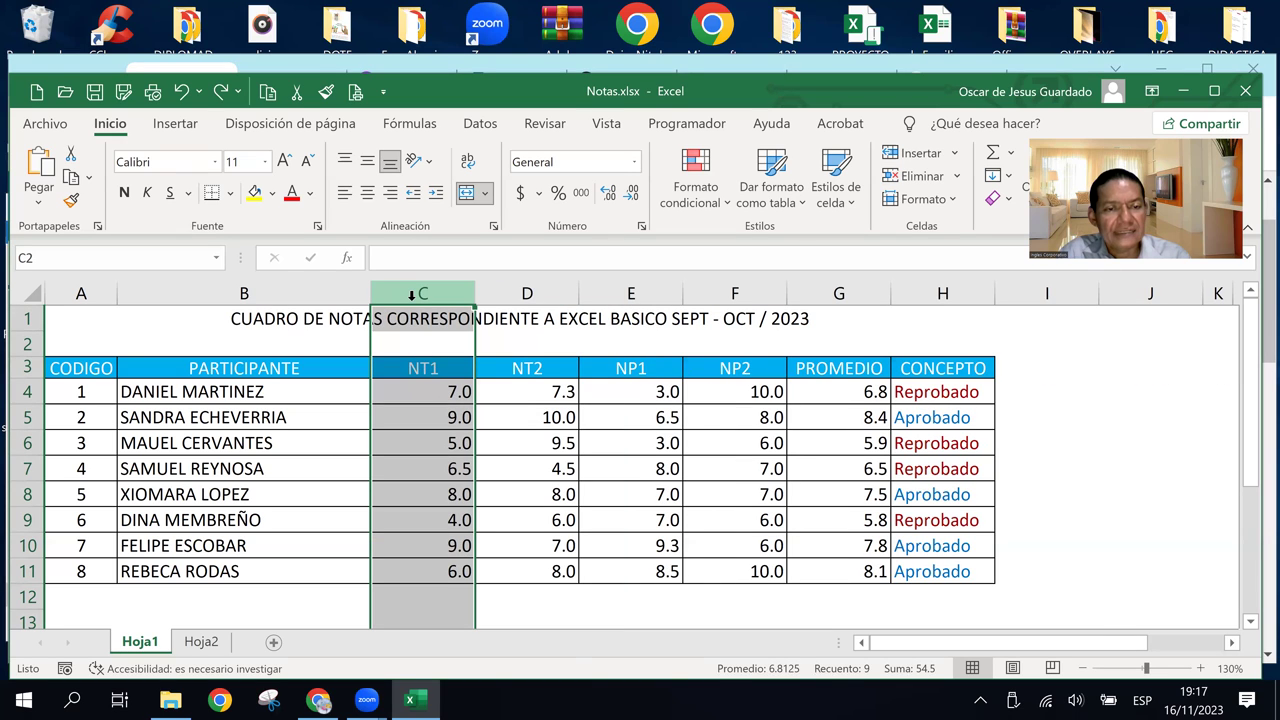
right_click(411, 294)
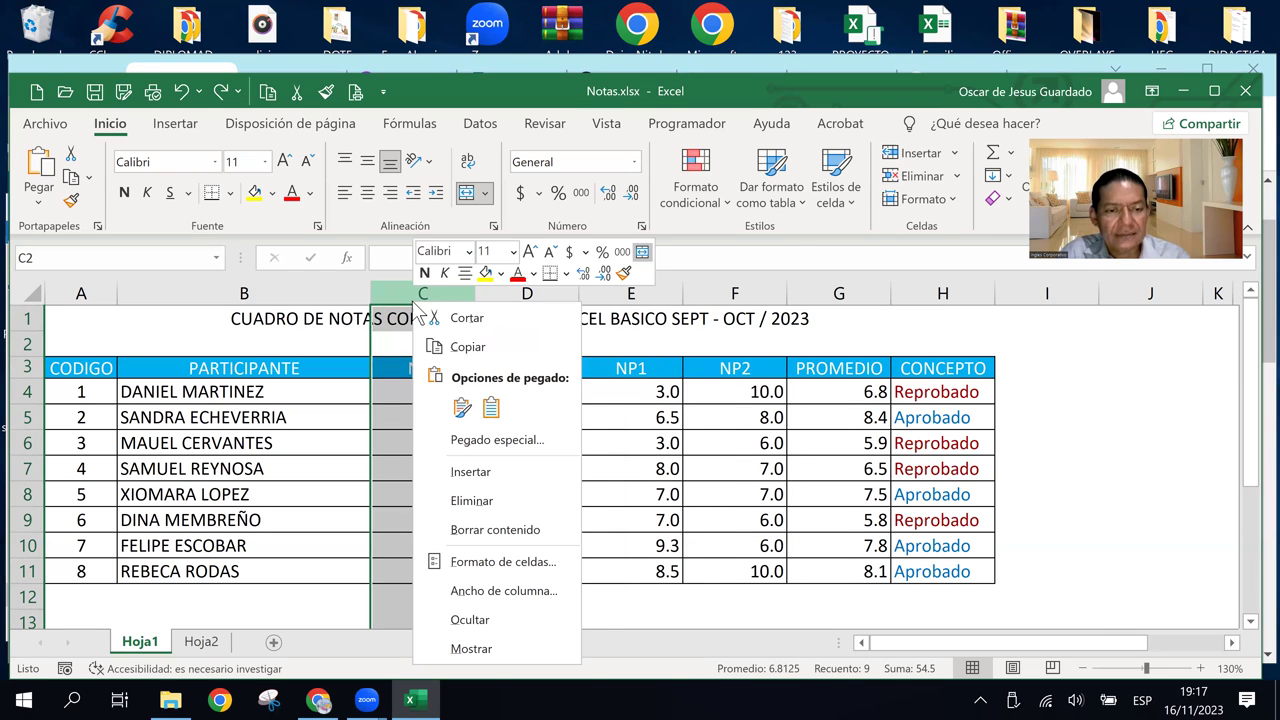
click(480, 470)
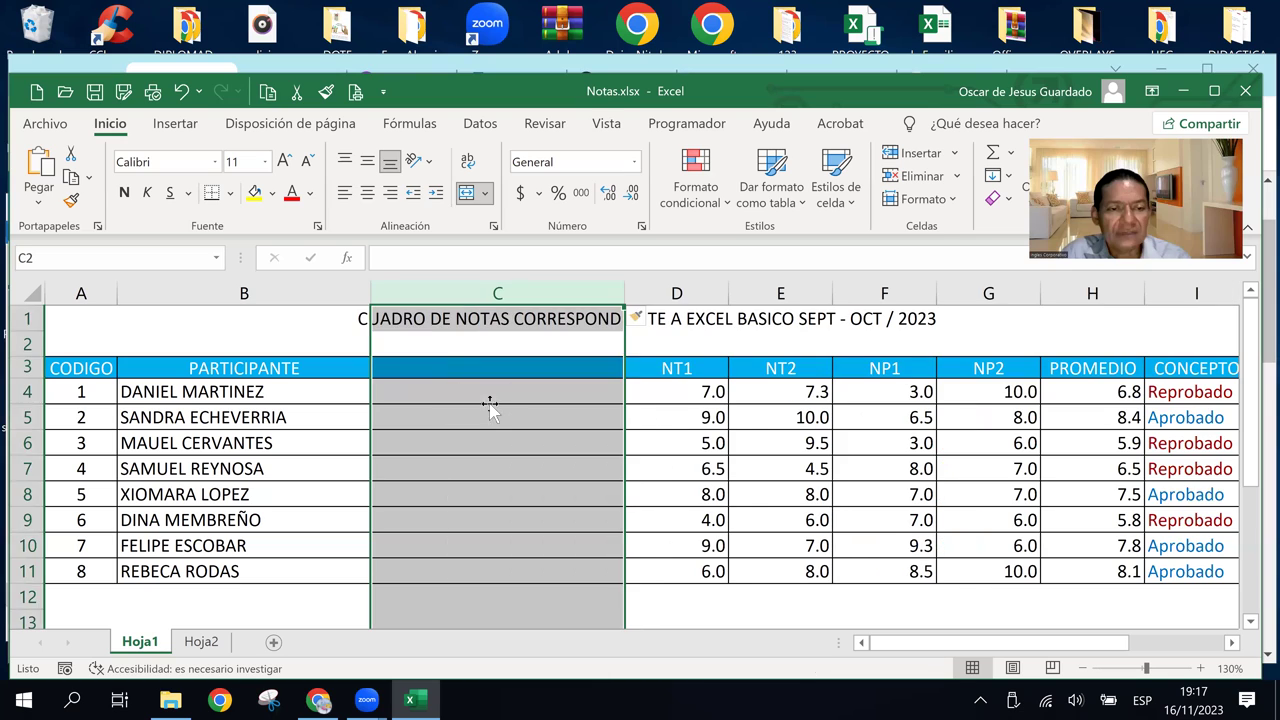
click(489, 400)
click(470, 370)
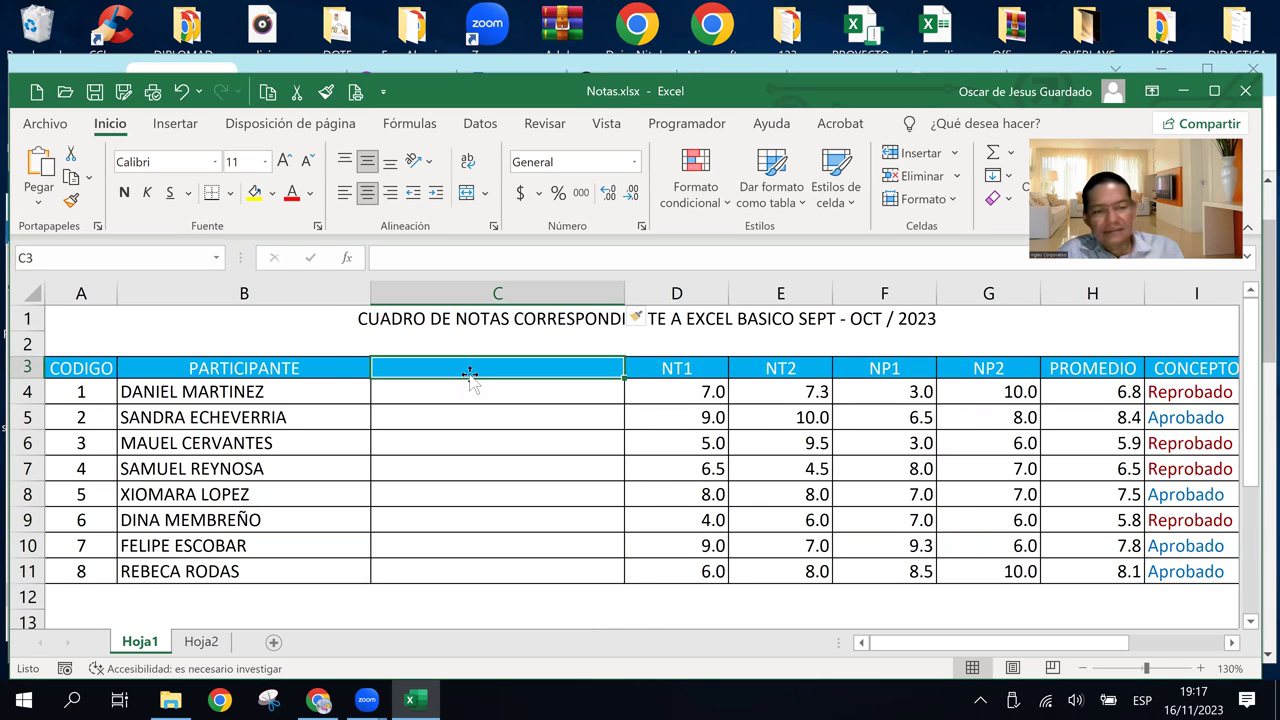
click(278, 392)
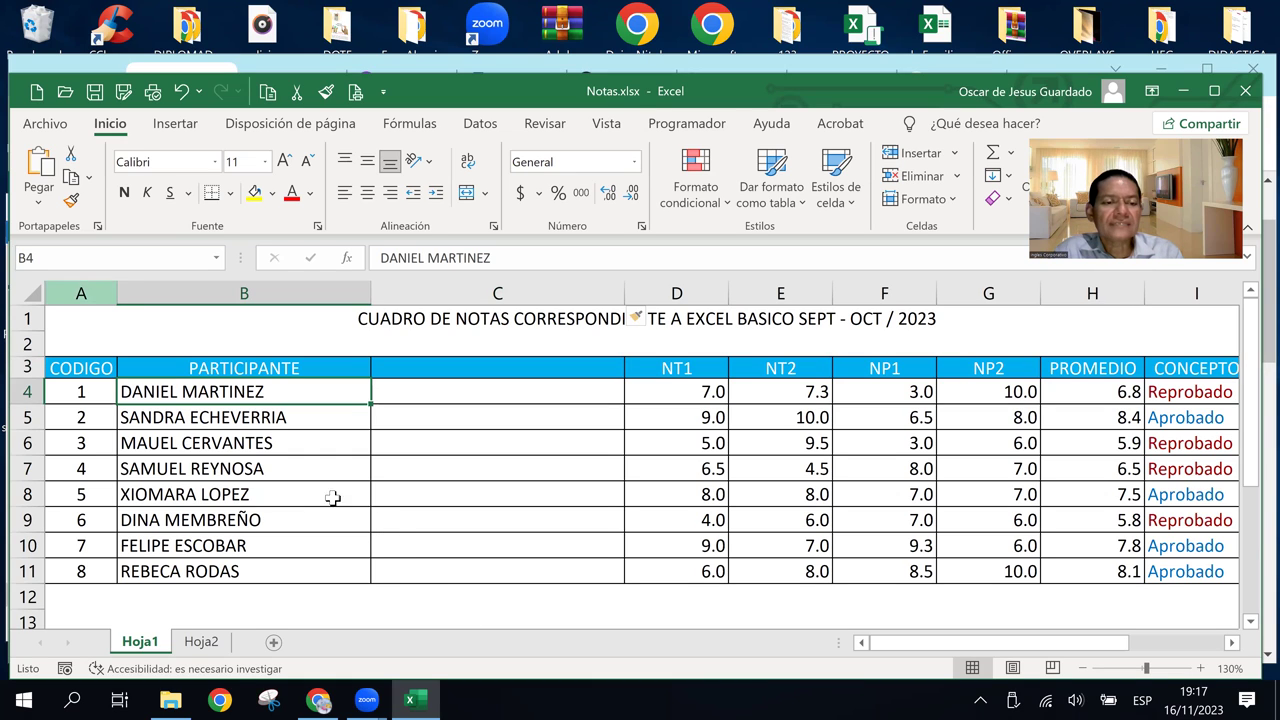
Type the first participant's surname in uppercase into C4 and return to that cell
click(410, 396)
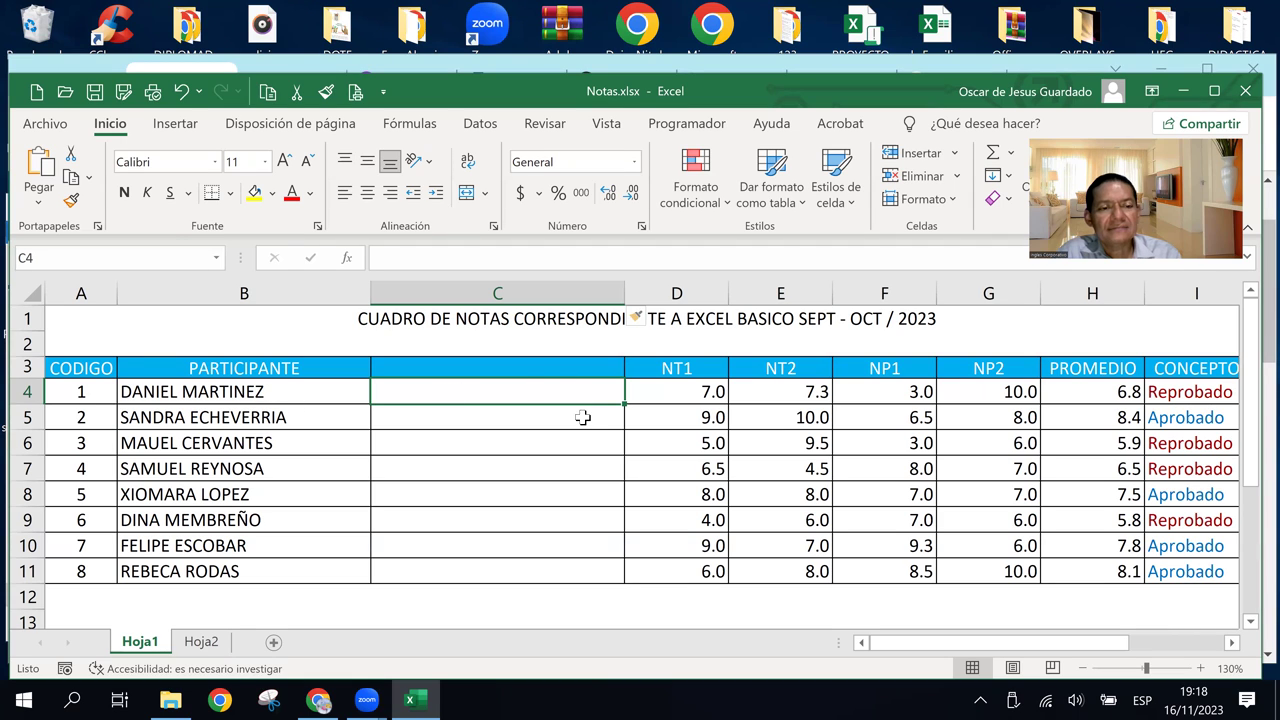
text(m)
key(BackSpace)
text(MARTINE)
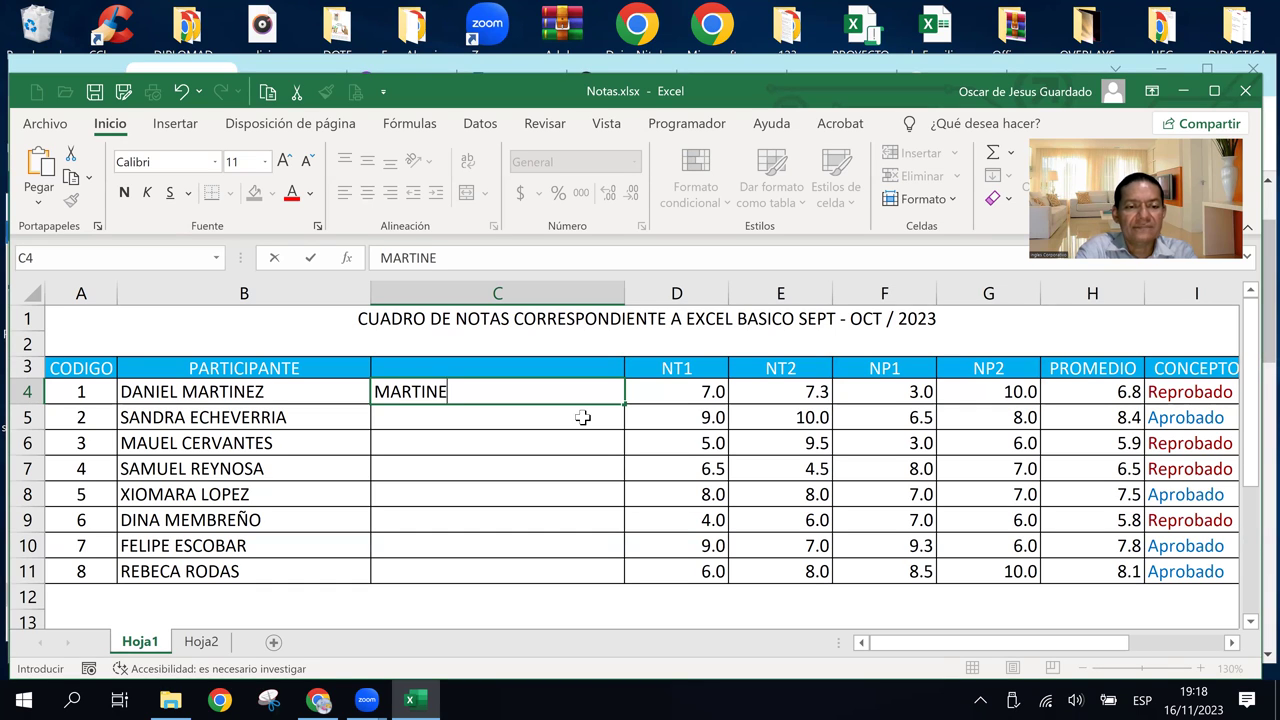
text(Z)
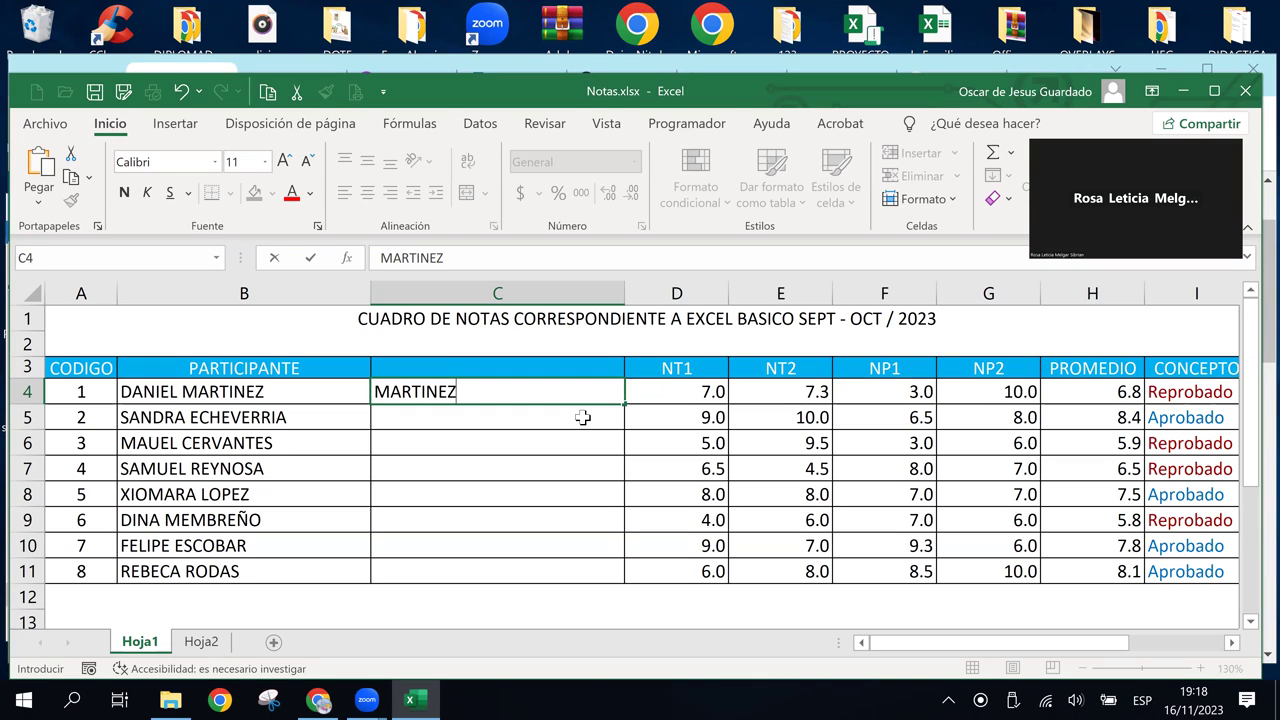
key(Return)
key(Up)
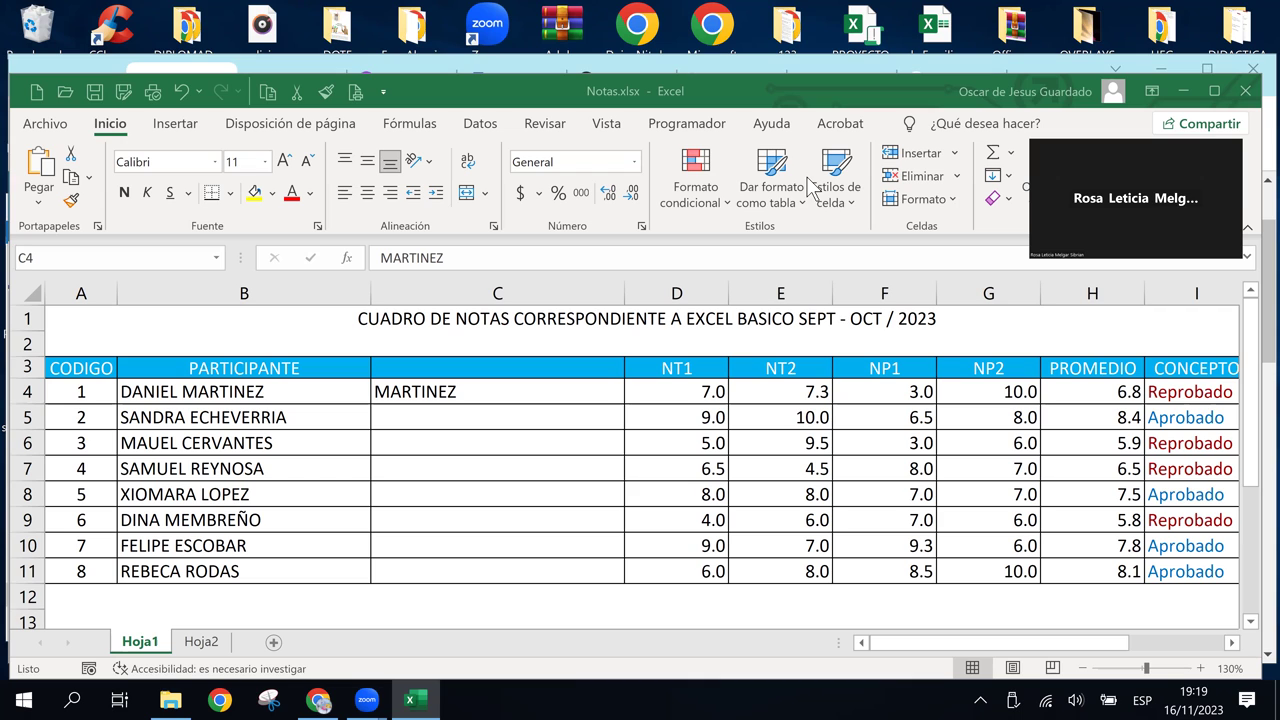
Switch to Chrome's Outlook tab, reload it, and show the Microsoft 365 app launcher
click(320, 703)
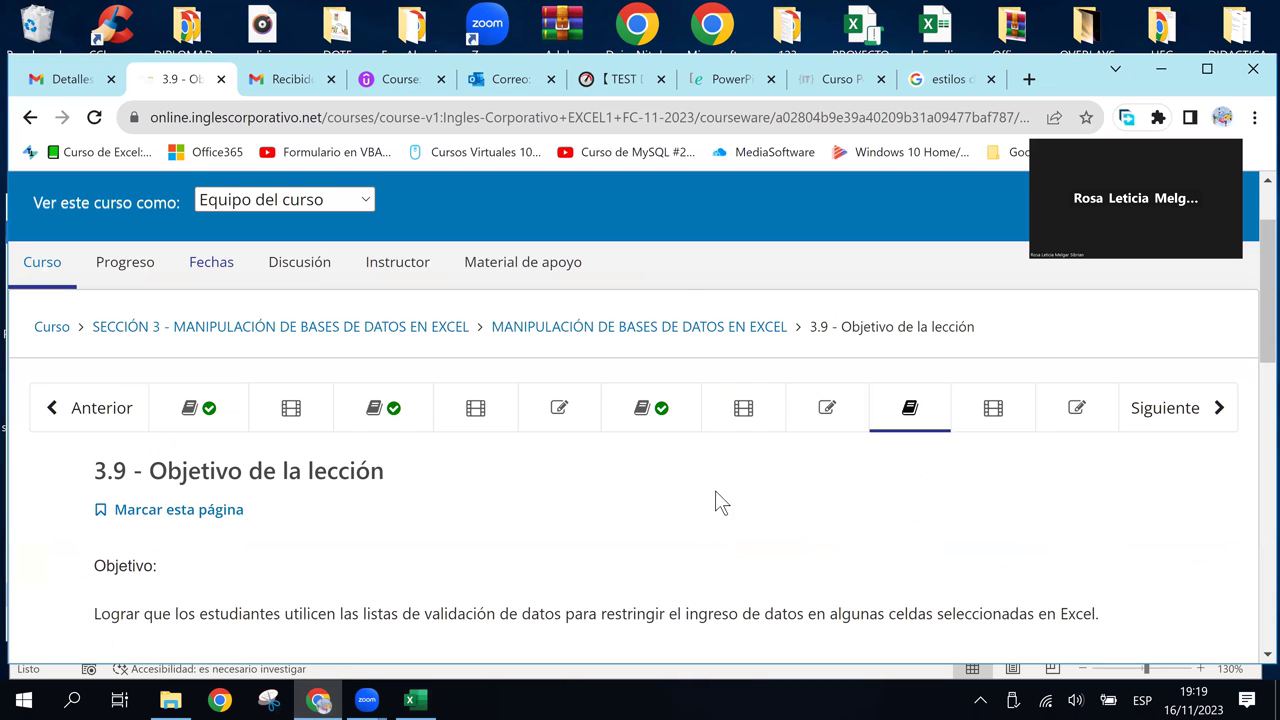
click(510, 86)
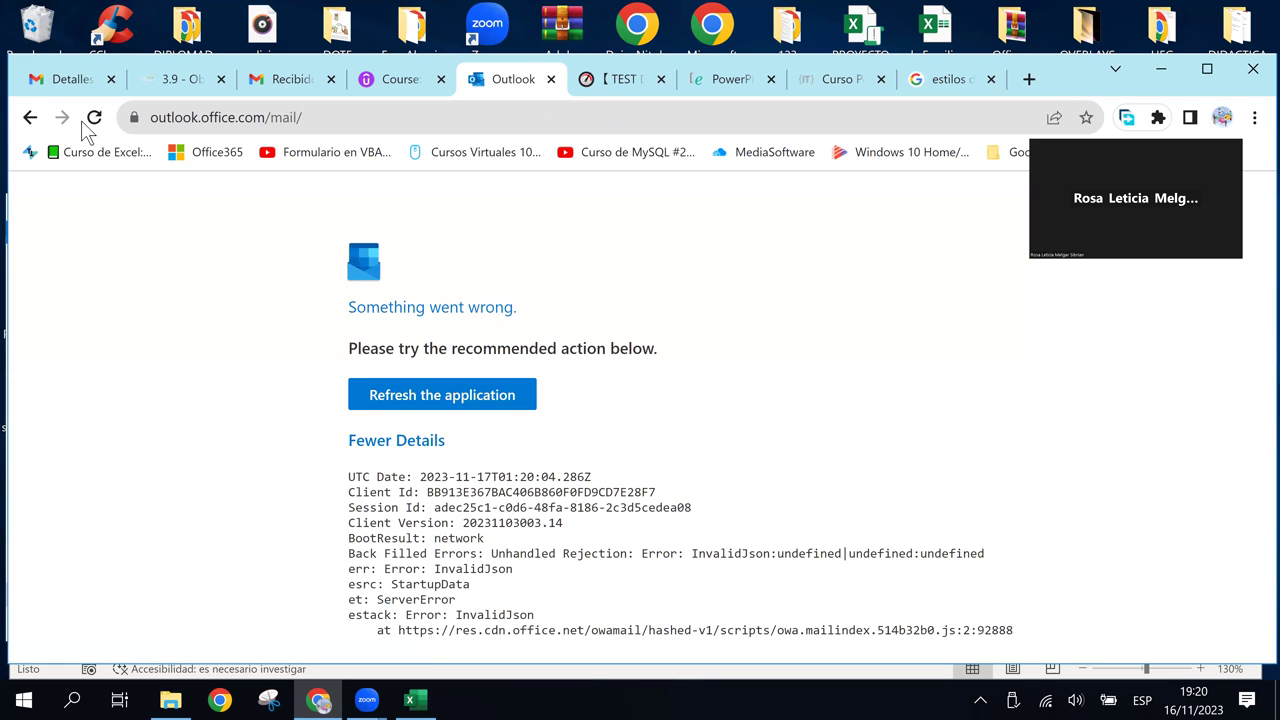
click(94, 118)
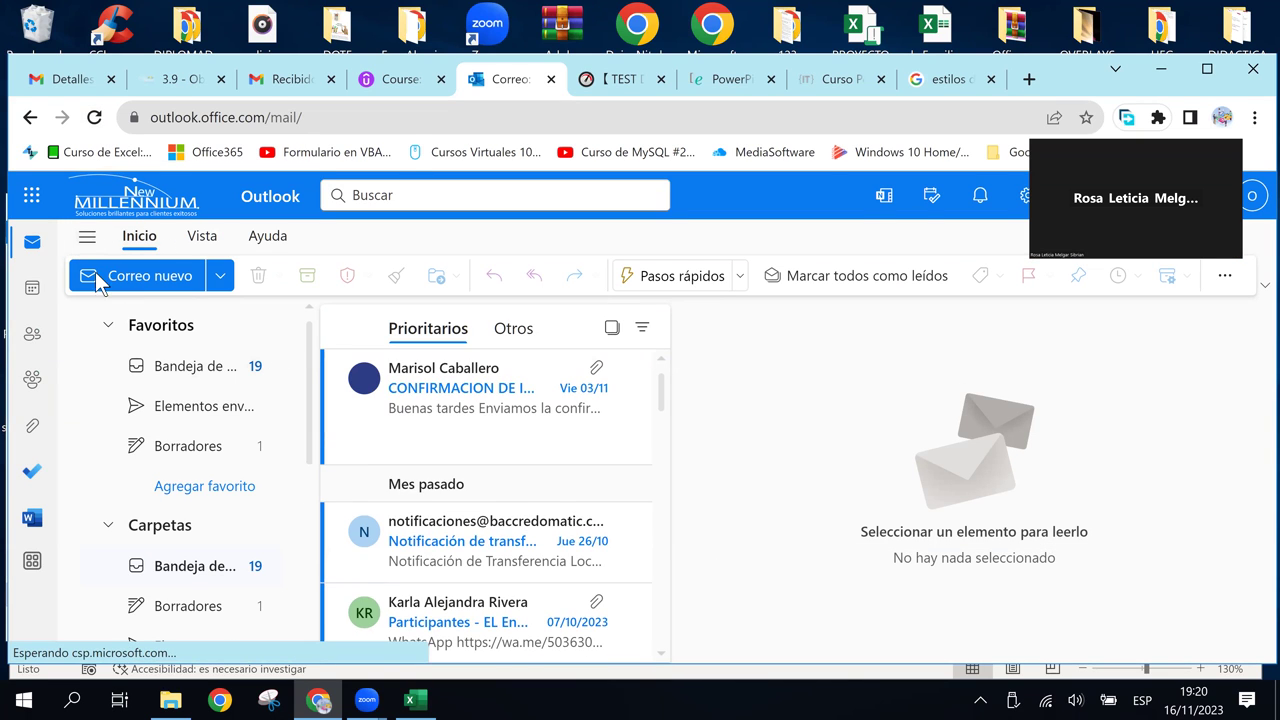
click(33, 198)
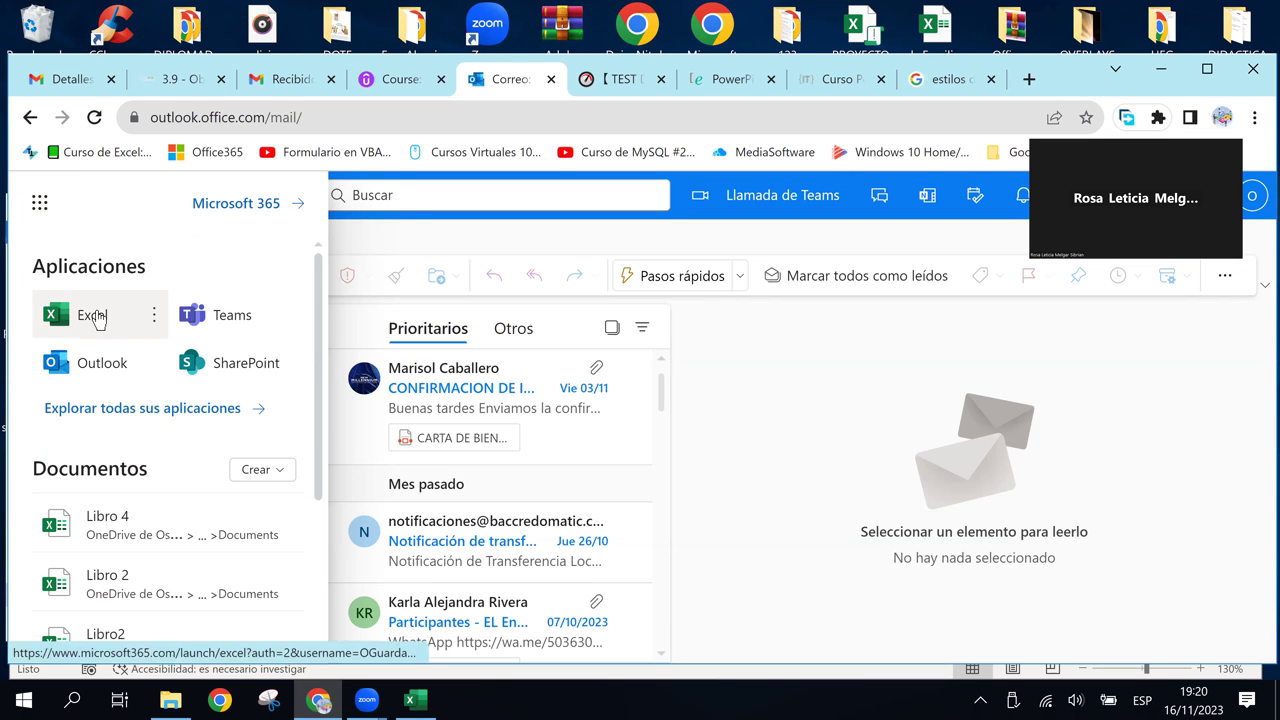
Launch Excel for the web and scroll through its recent files list and back up
click(95, 317)
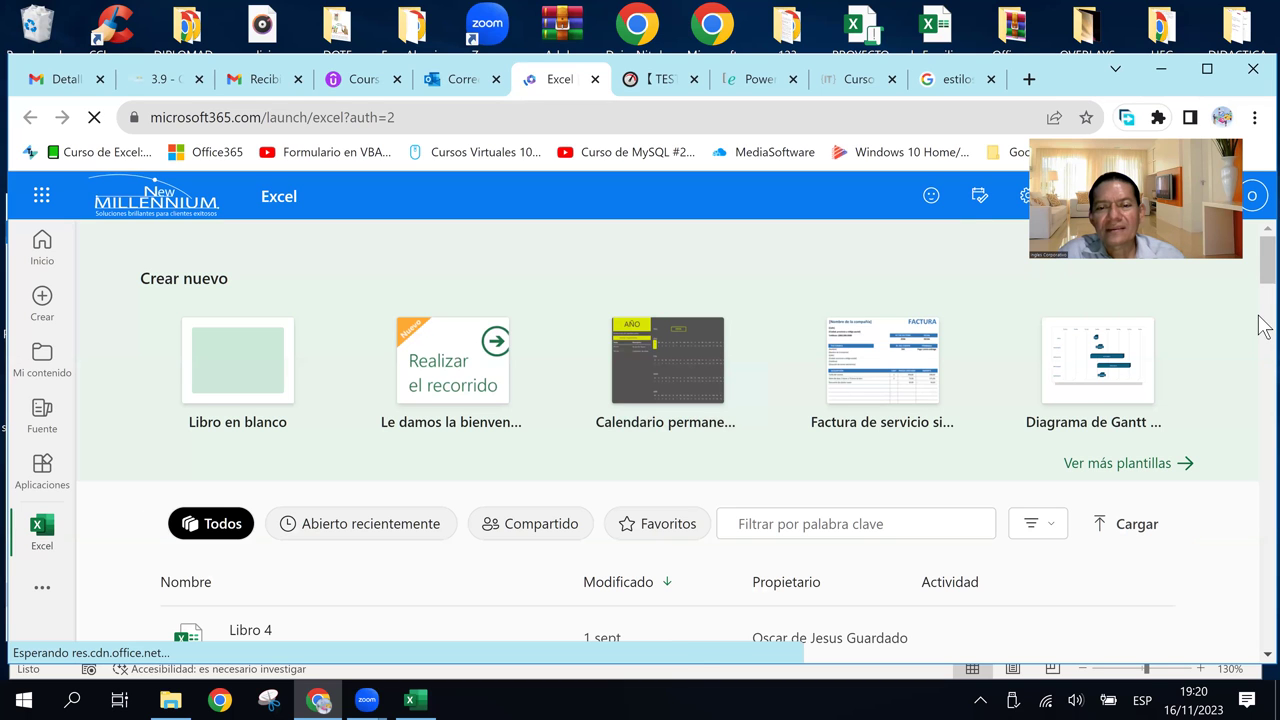
scroll(1263, 329, down, 5)
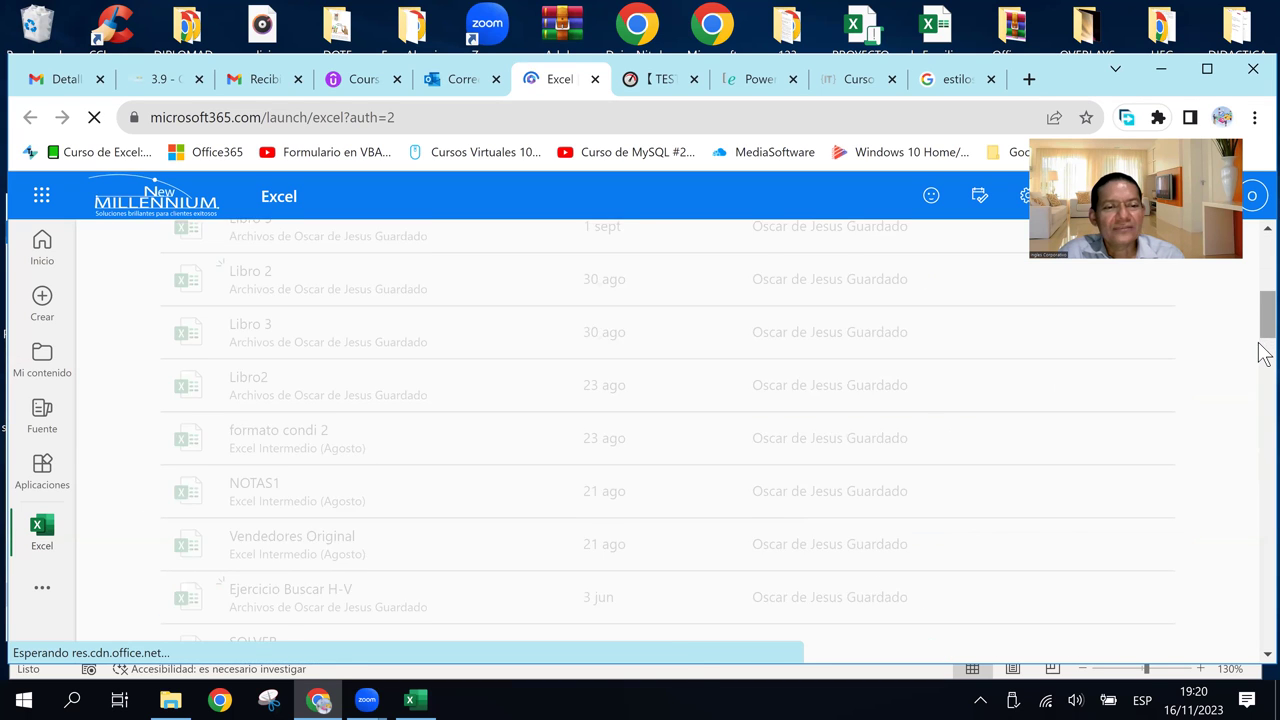
scroll(1263, 350, down, 1)
scroll(1263, 365, down, 1)
scroll(1263, 385, down, 1)
scroll(1263, 393, down, 1)
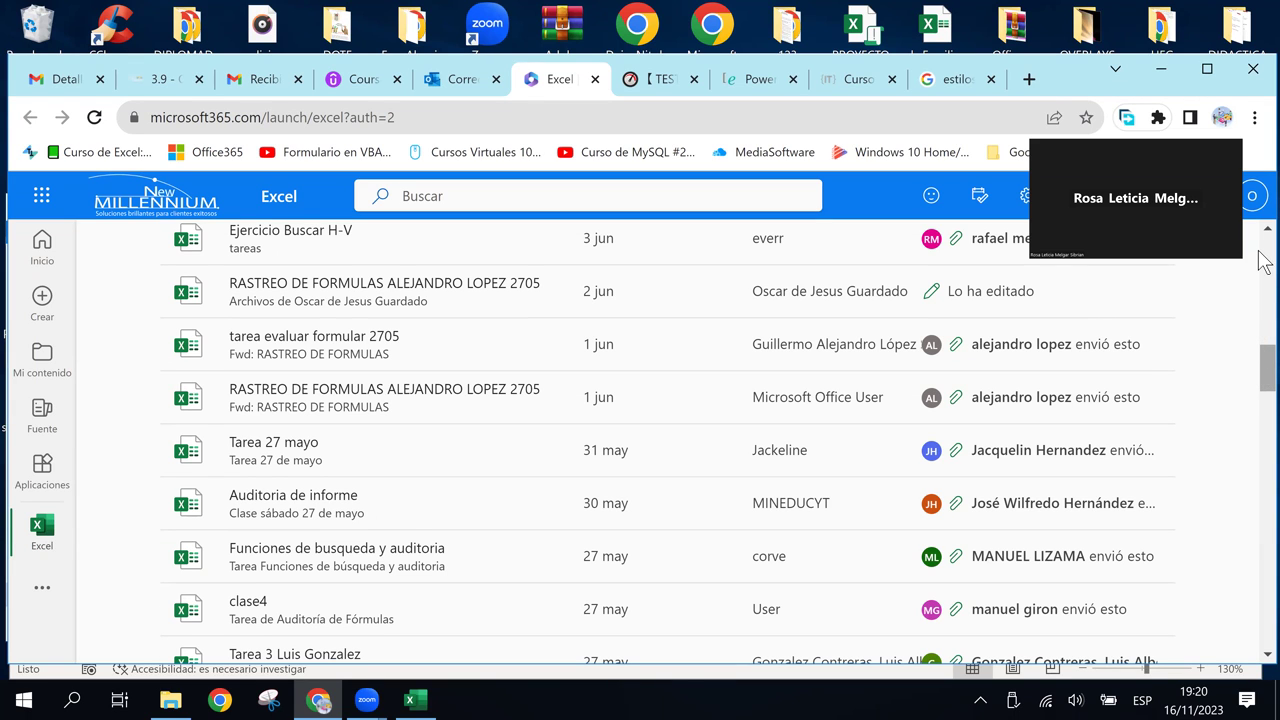
scroll(1265, 262, up, 3)
scroll(1265, 265, up, 3)
scroll(1265, 268, up, 3)
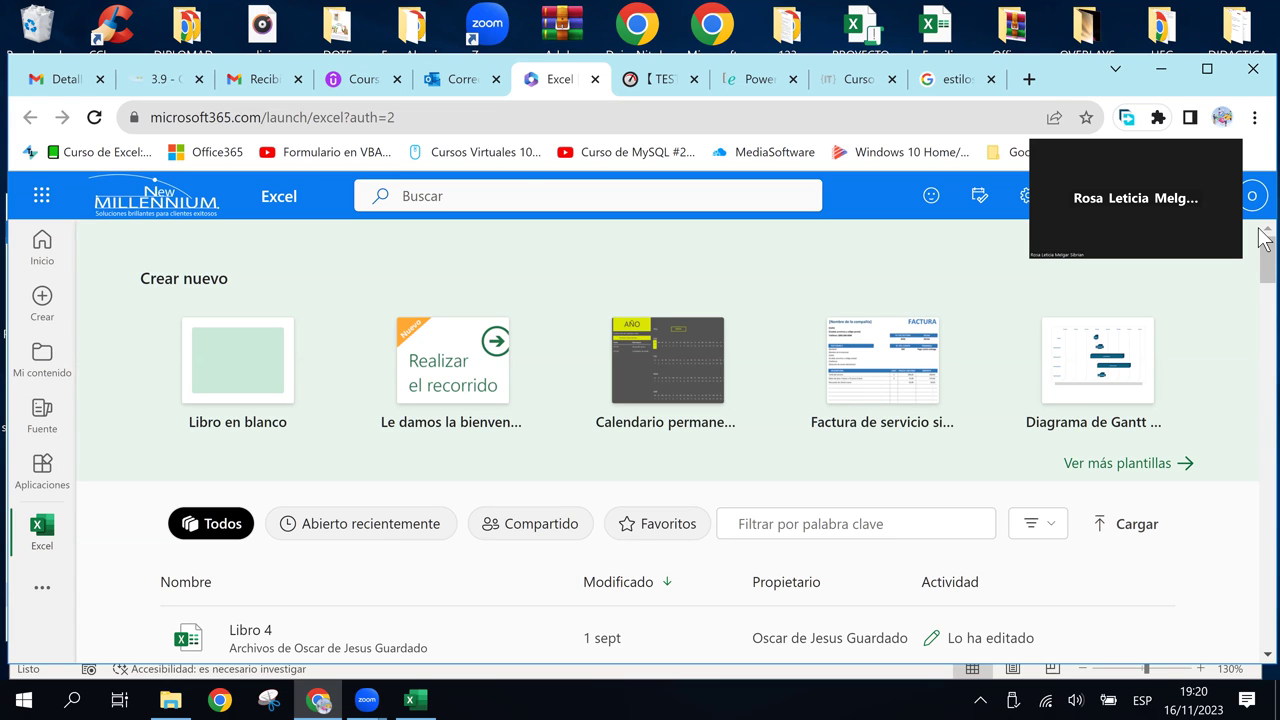
Create a new blank workbook, Libro 7, and return the selection to cell A1
click(250, 368)
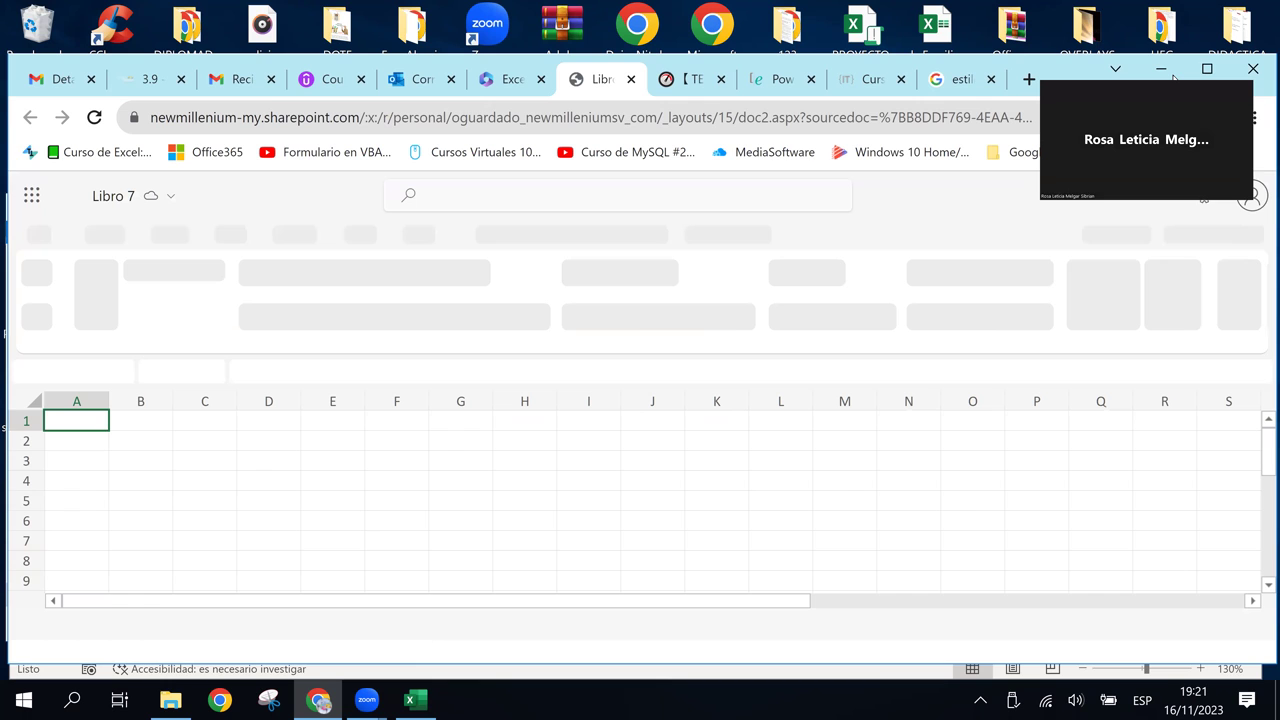
click(246, 481)
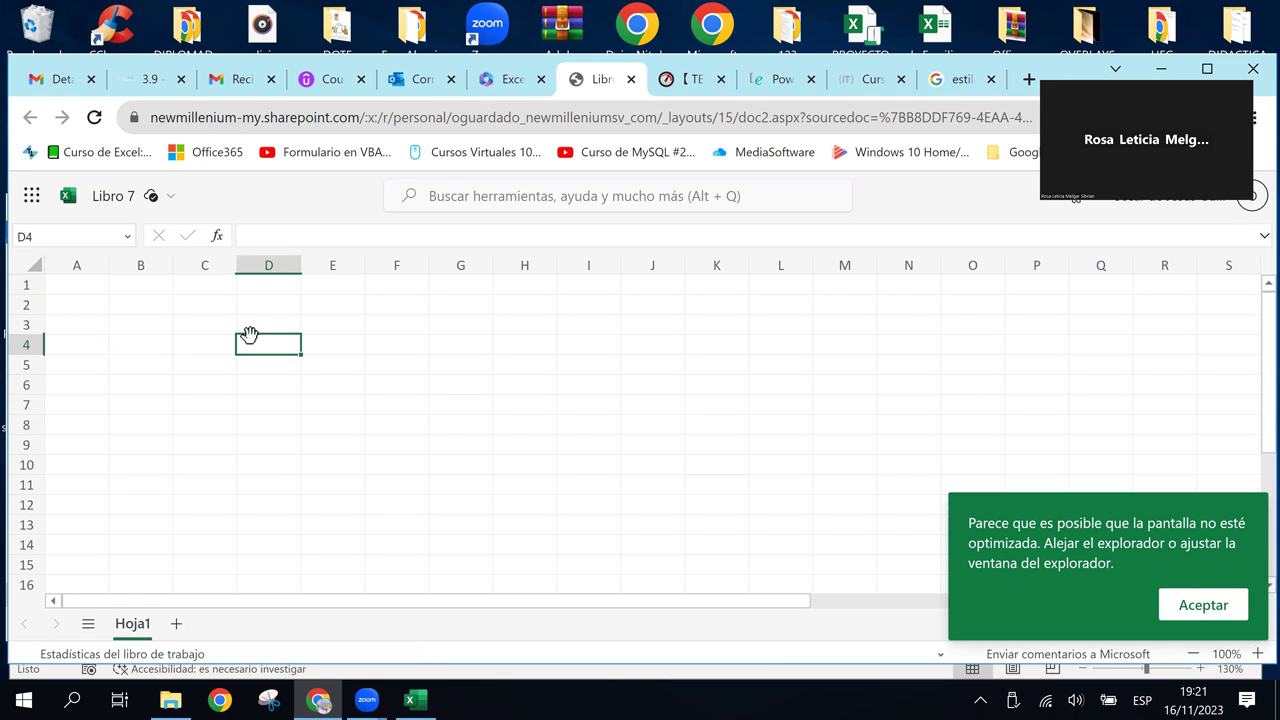
click(288, 320)
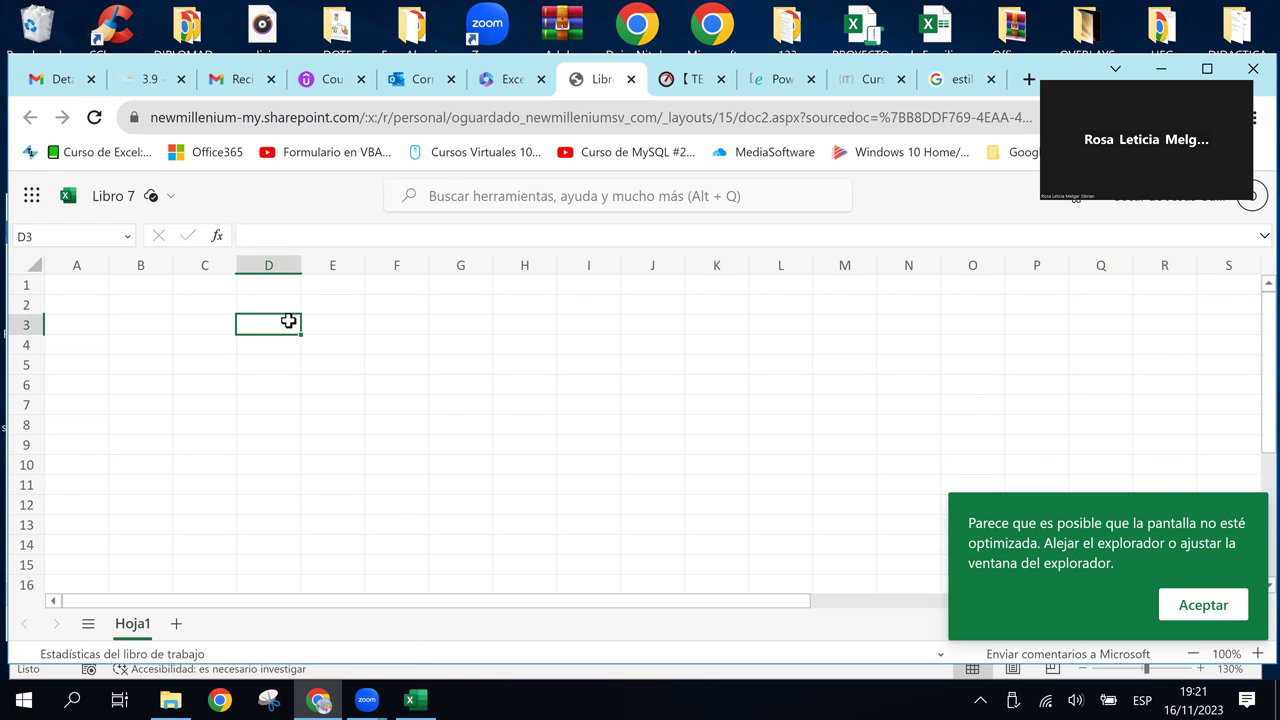
key(Up)
key(Up)
key(Left)
key(Left)
key(Left)
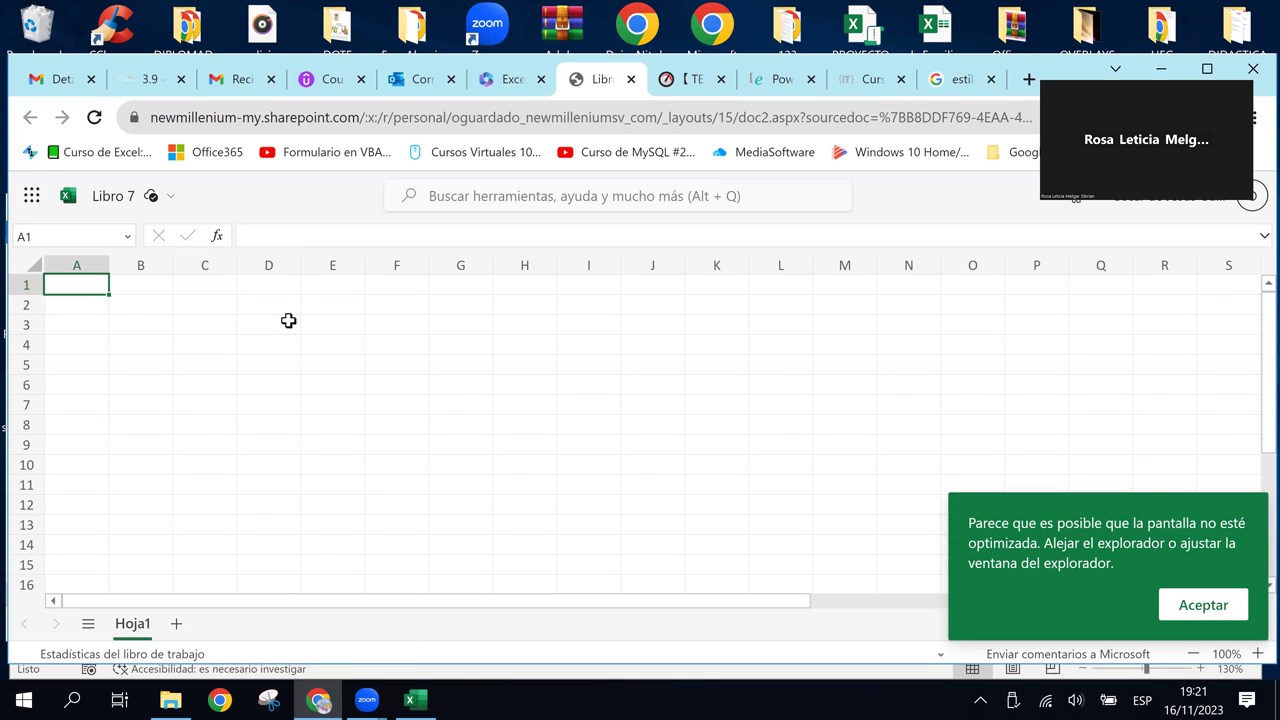
Dismiss the screen-optimisation notice and hide then restore the ribbon commands with Ctrl+F1
click(1196, 613)
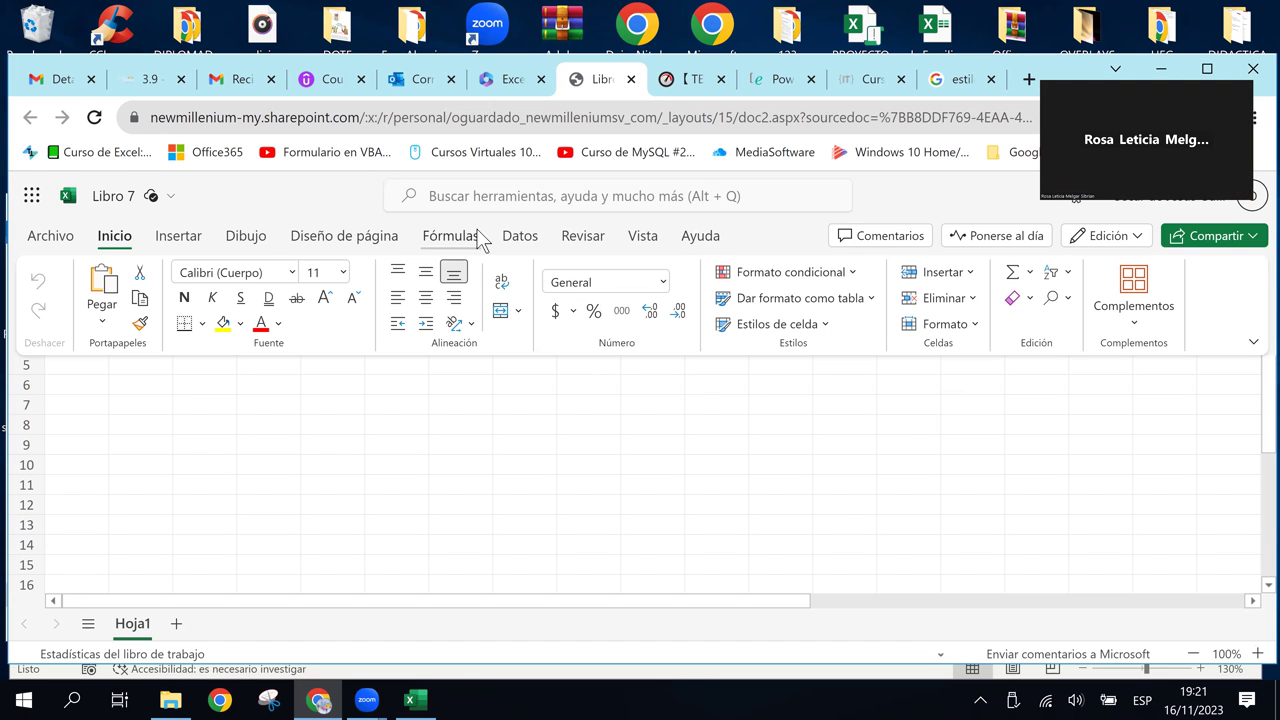
key(ctrl+F1)
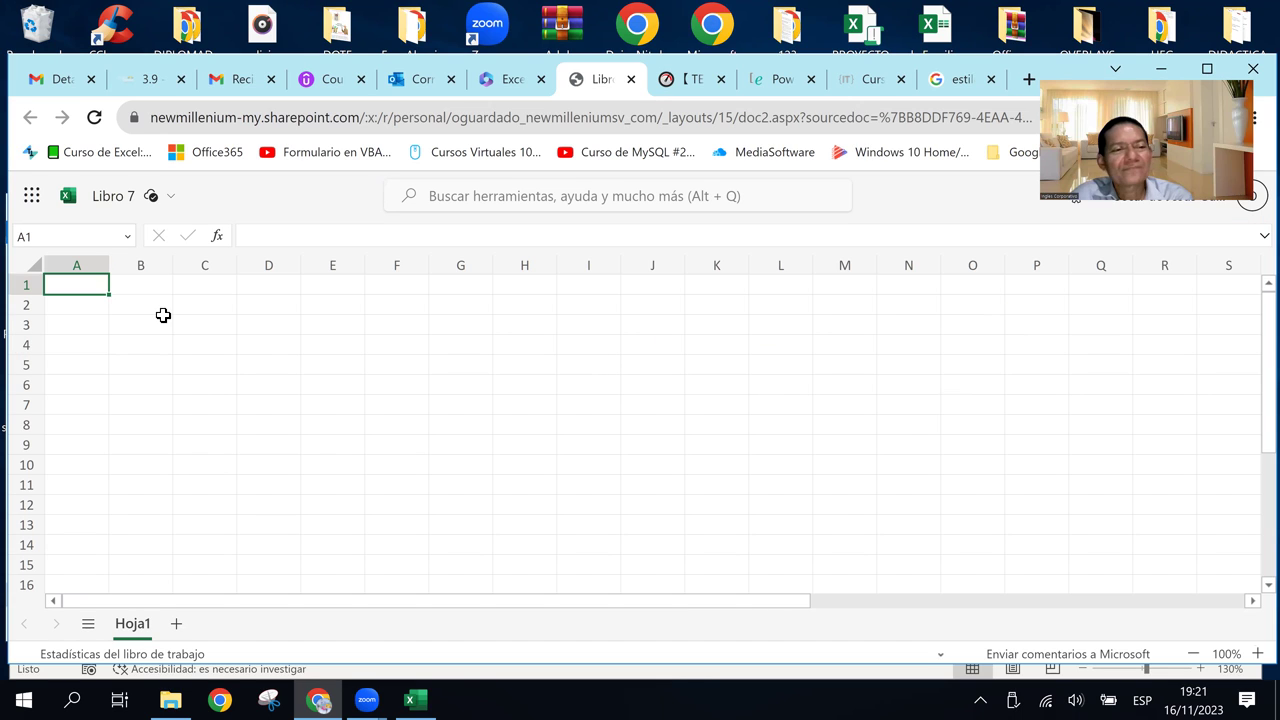
key(ctrl+F1)
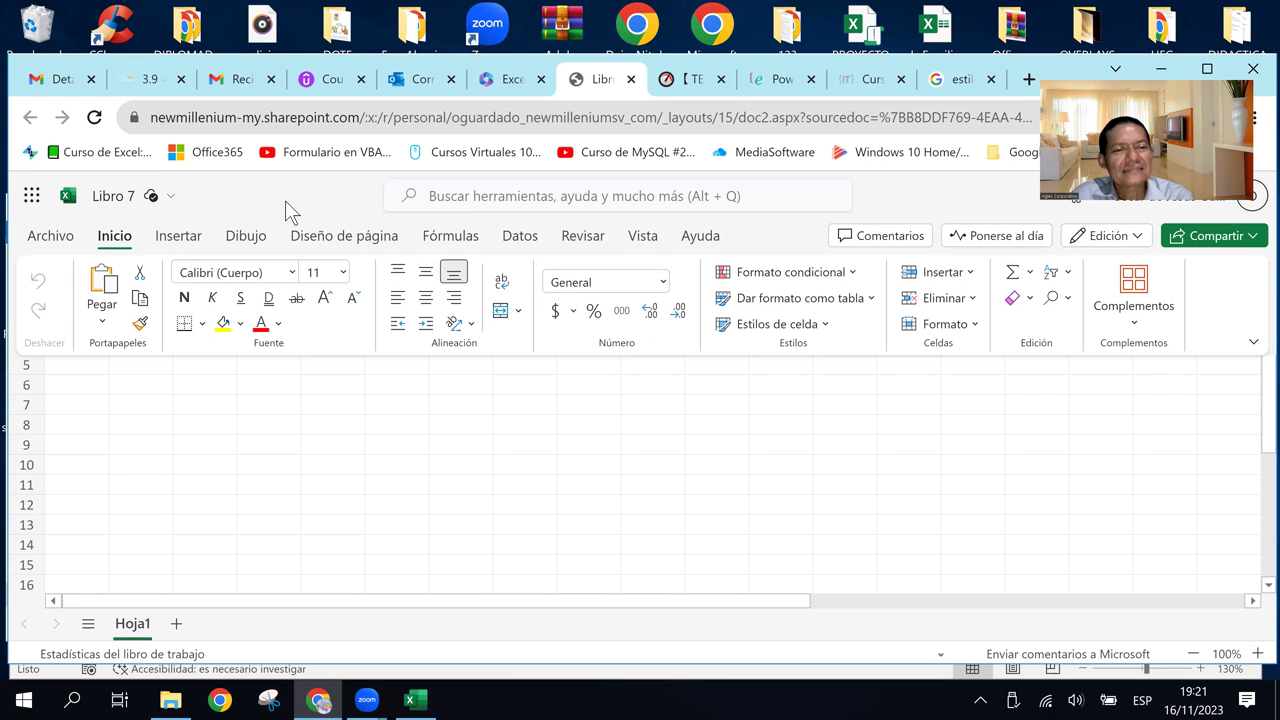
Reach the workbook Options page from Archivo's additional file commands
click(48, 238)
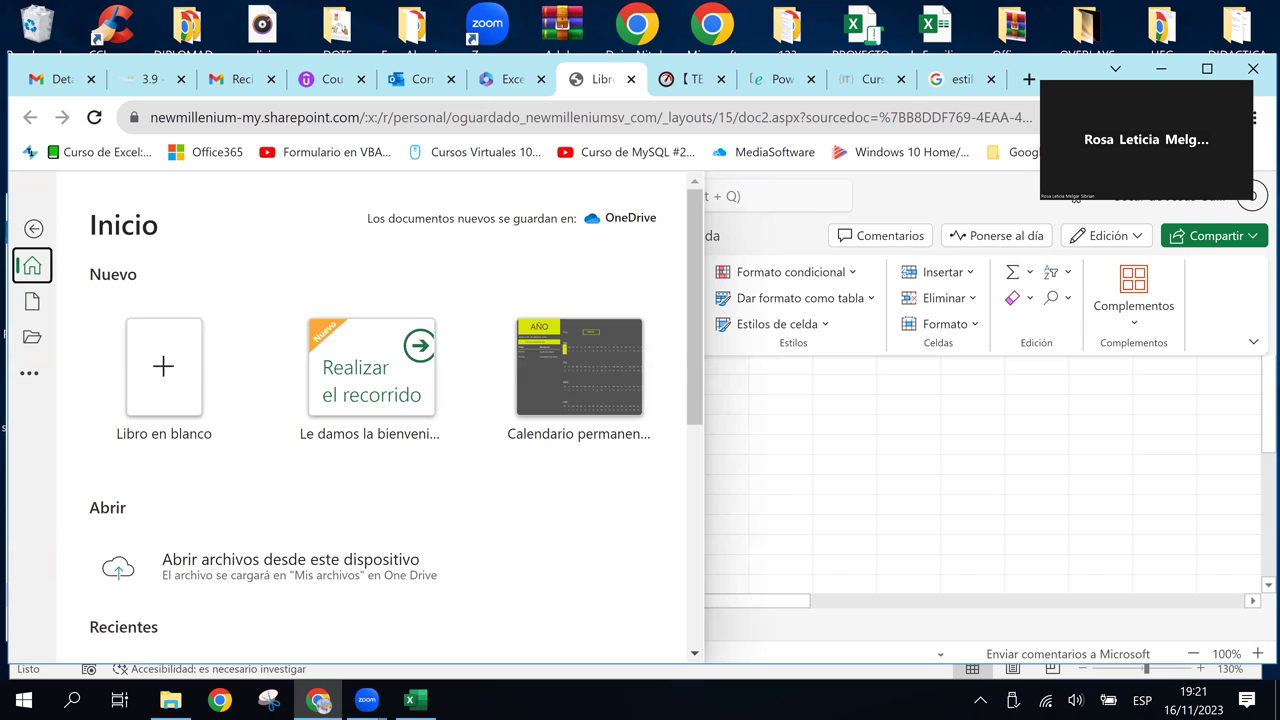
key(Escape)
click(120, 384)
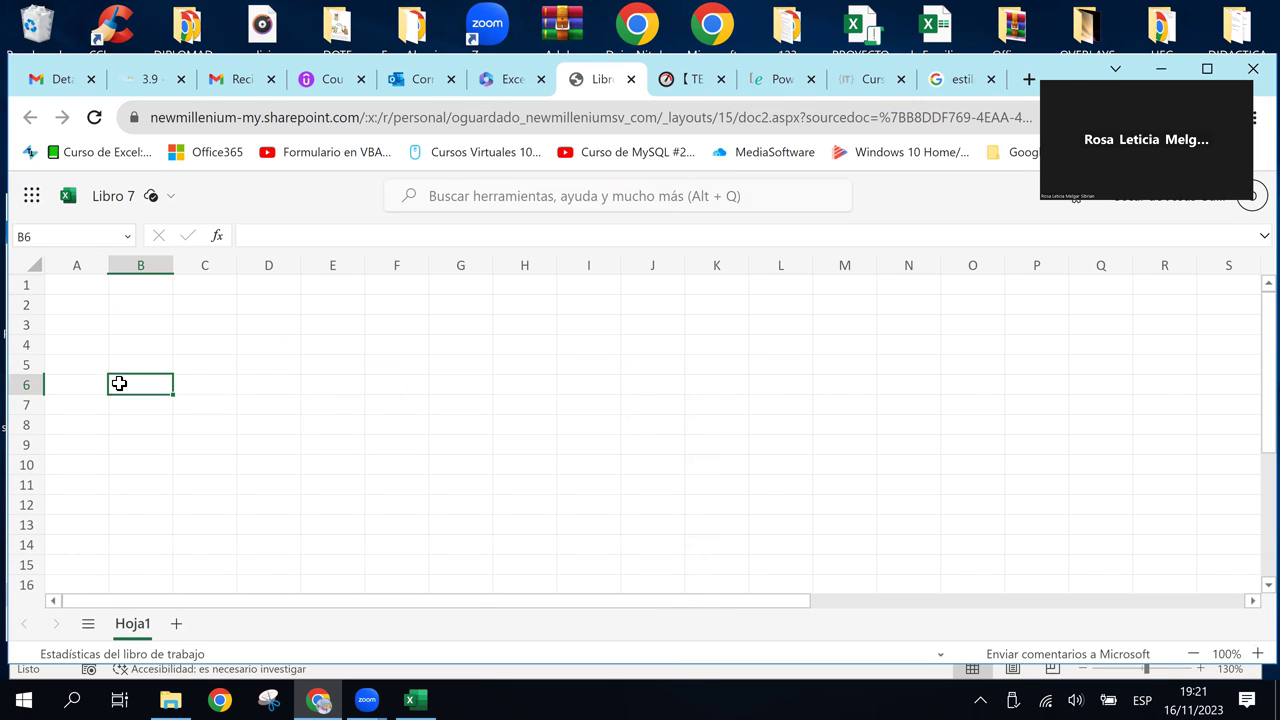
click(141, 345)
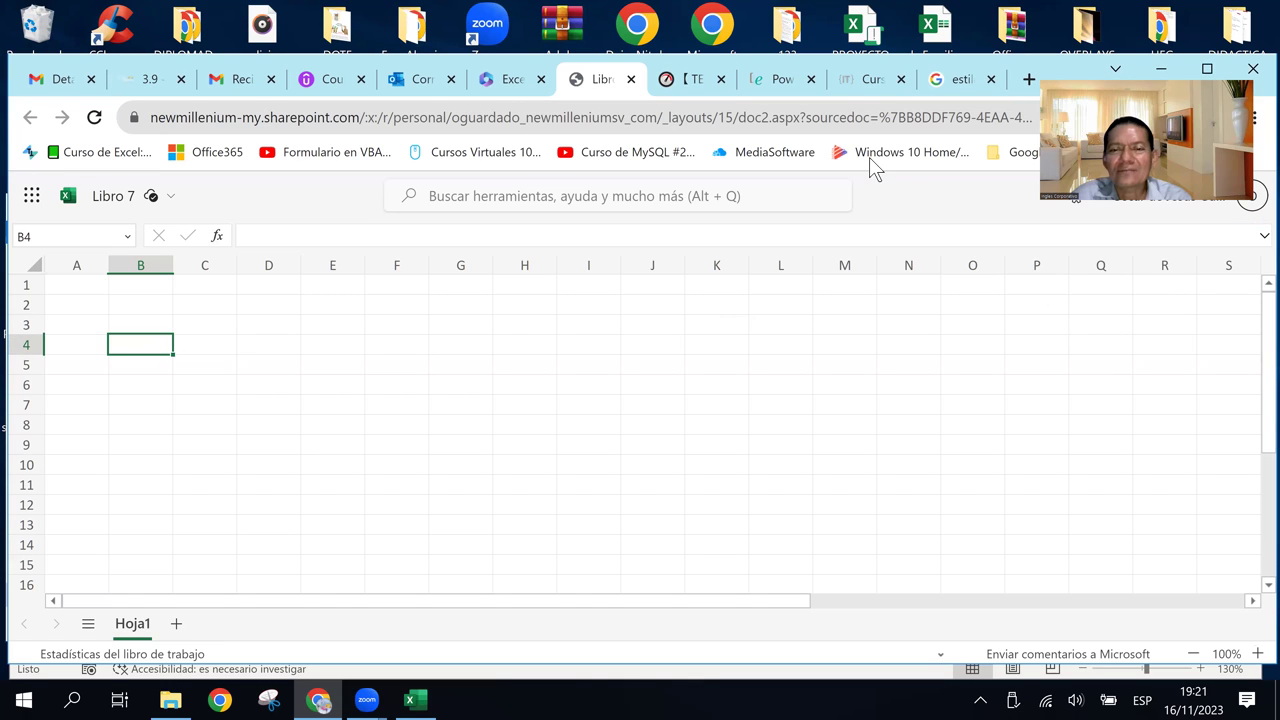
click(47, 239)
click(29, 372)
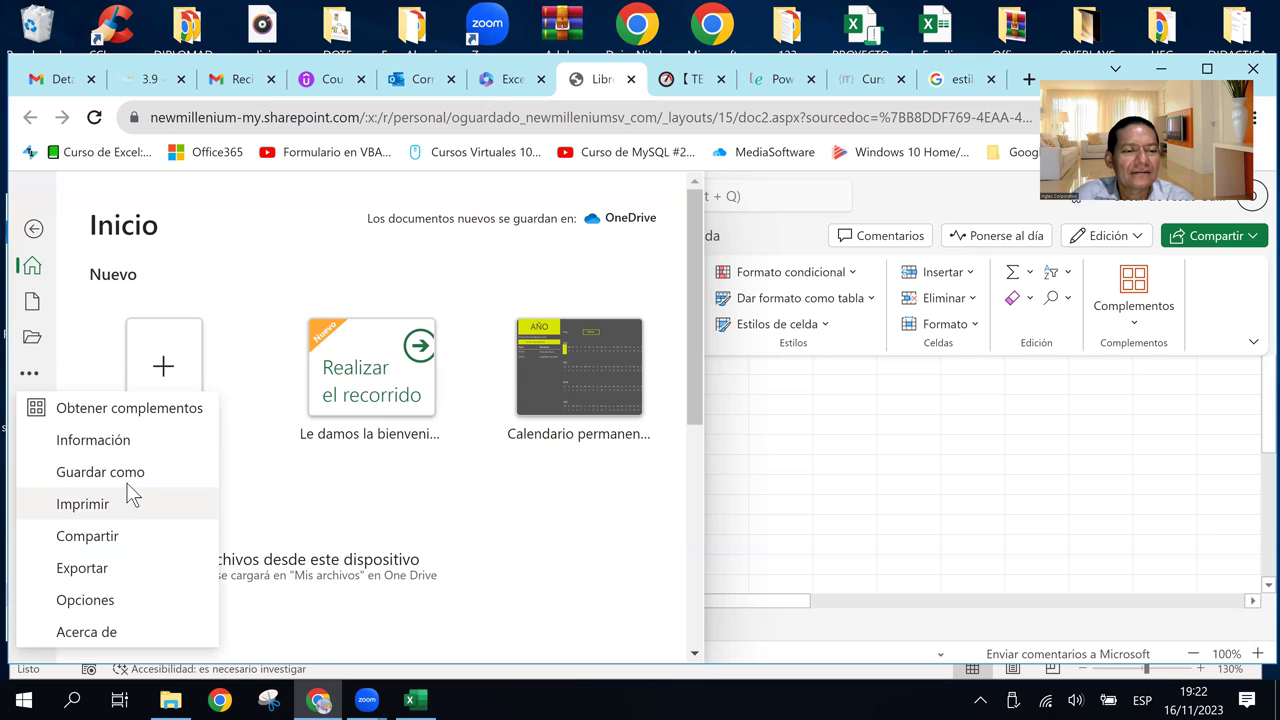
click(108, 601)
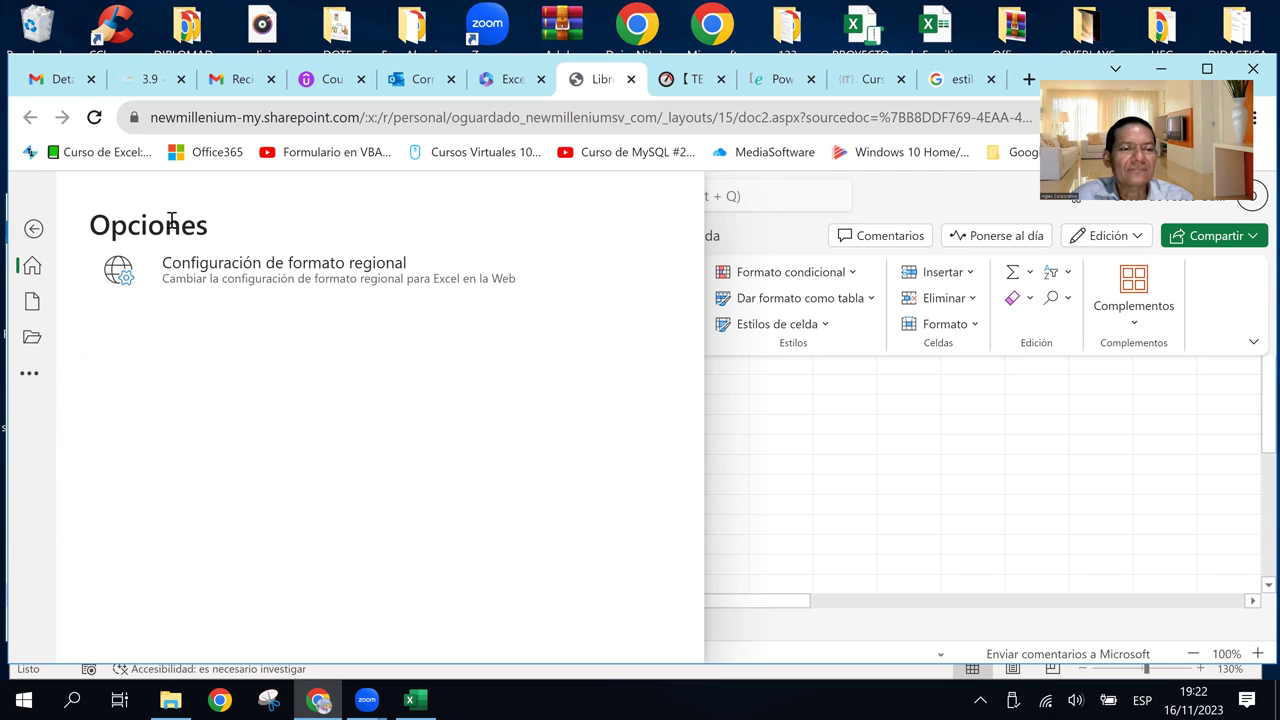
Switch the regional format from Español (España) to Español (El Salvador) and apply it
click(365, 285)
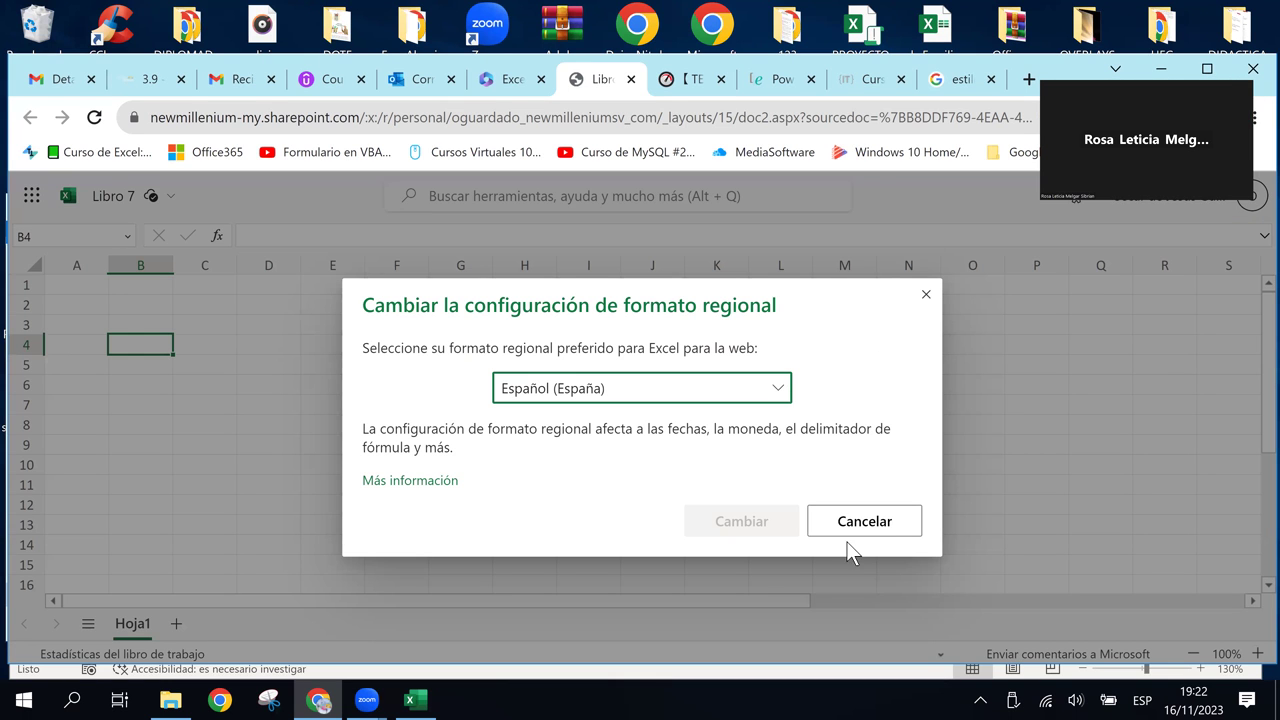
click(683, 395)
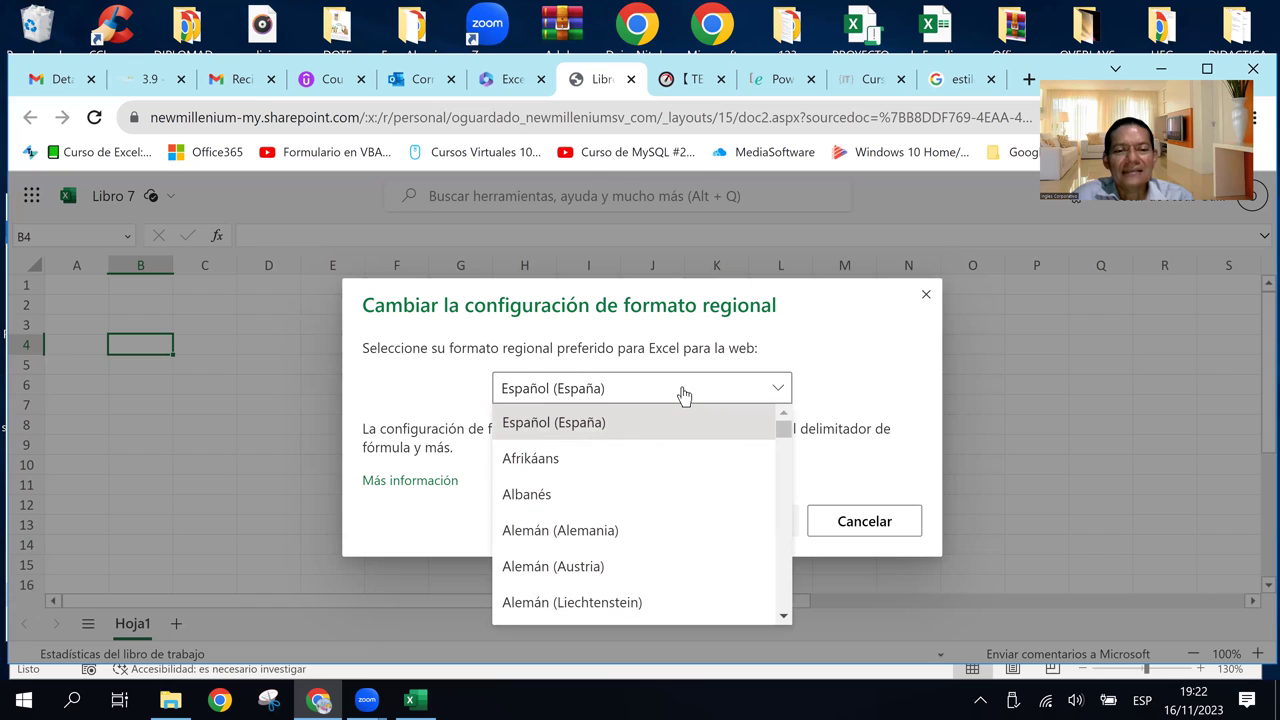
scroll(727, 598, down, 1)
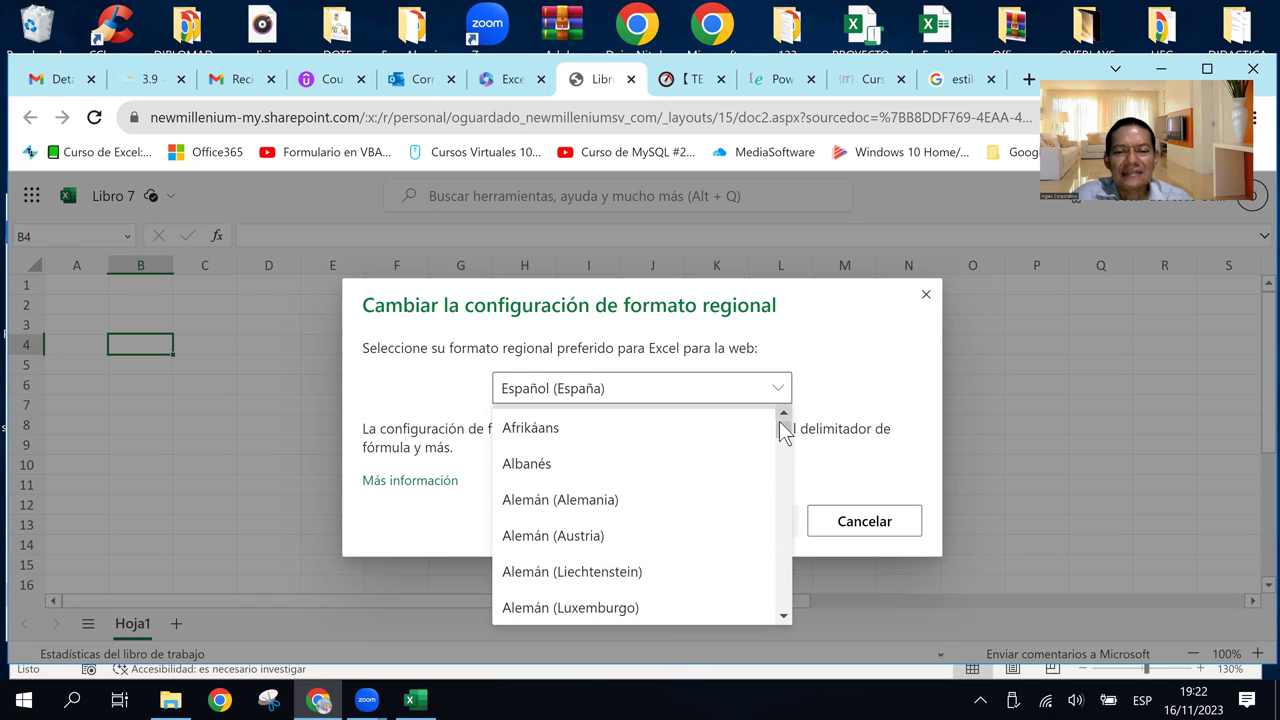
drag(781, 430, 778, 460)
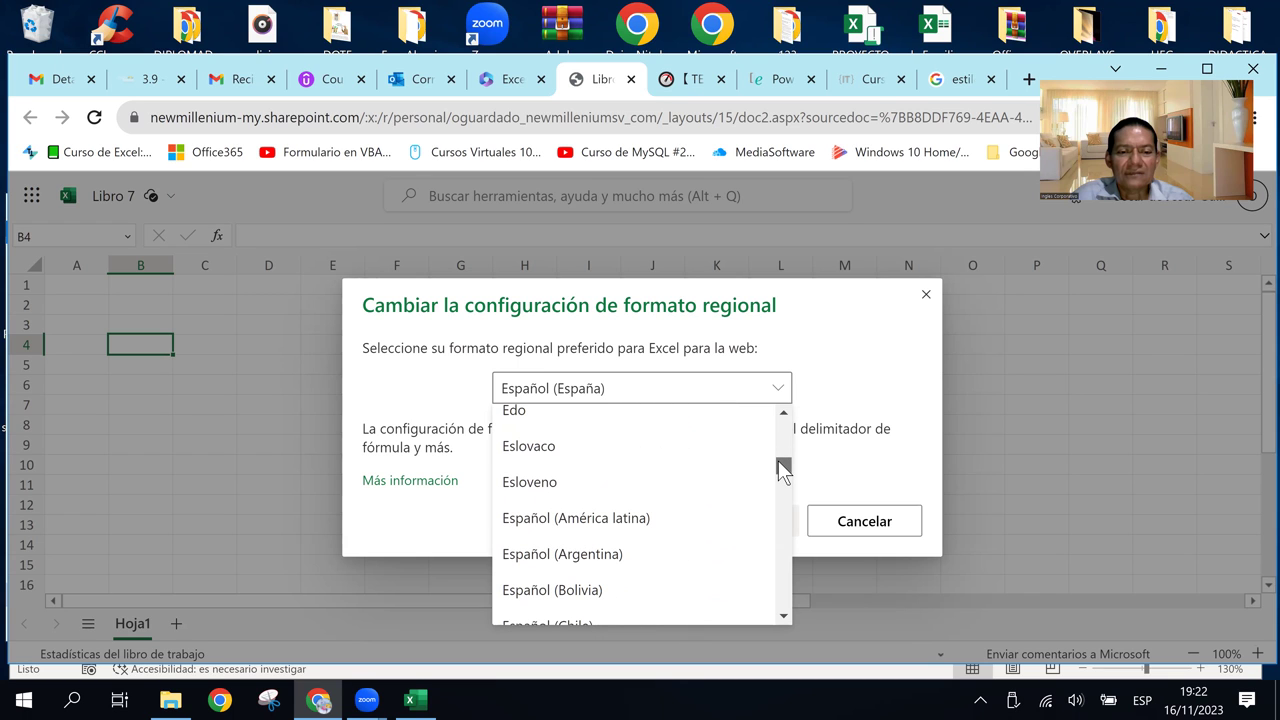
drag(778, 460, 779, 476)
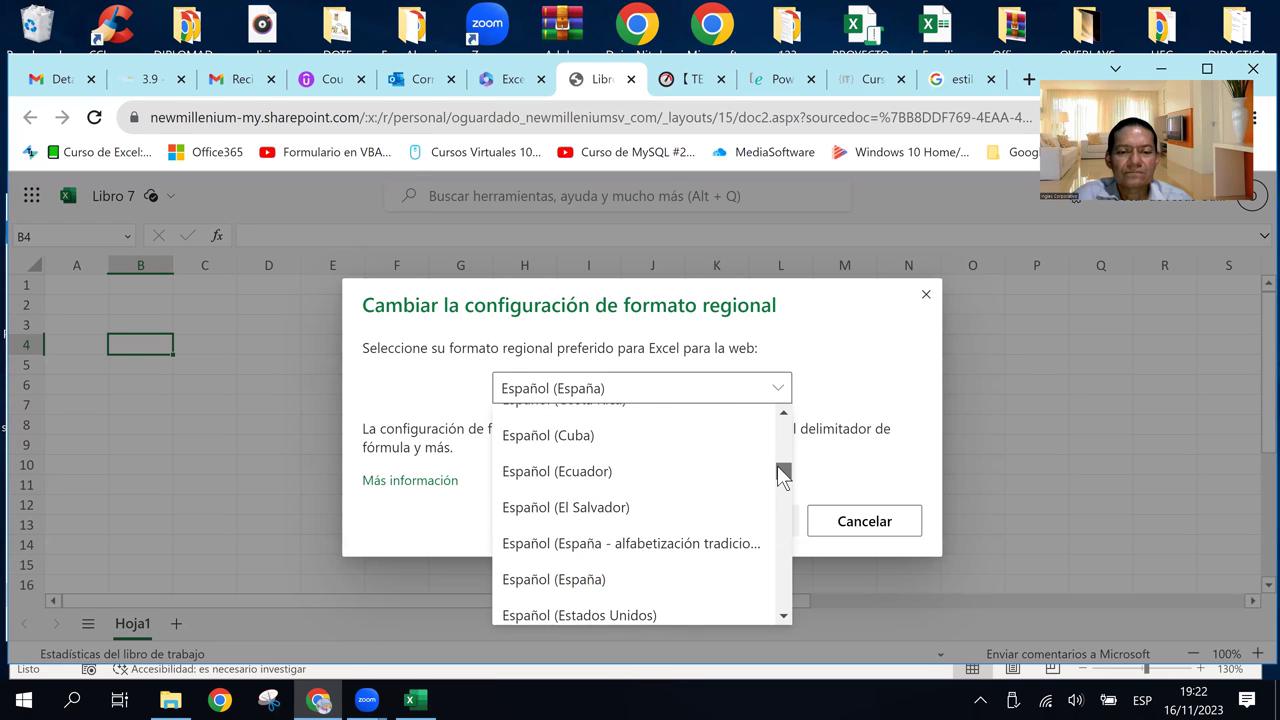
click(680, 506)
click(741, 521)
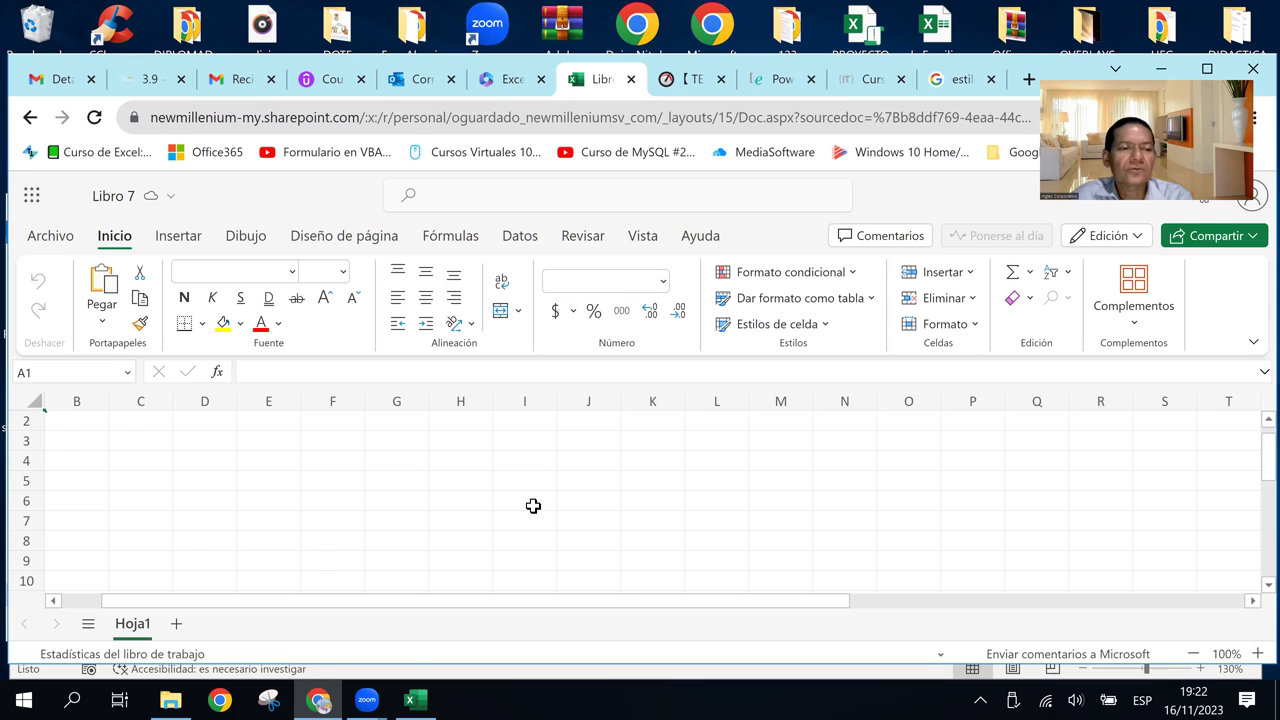
click(63, 238)
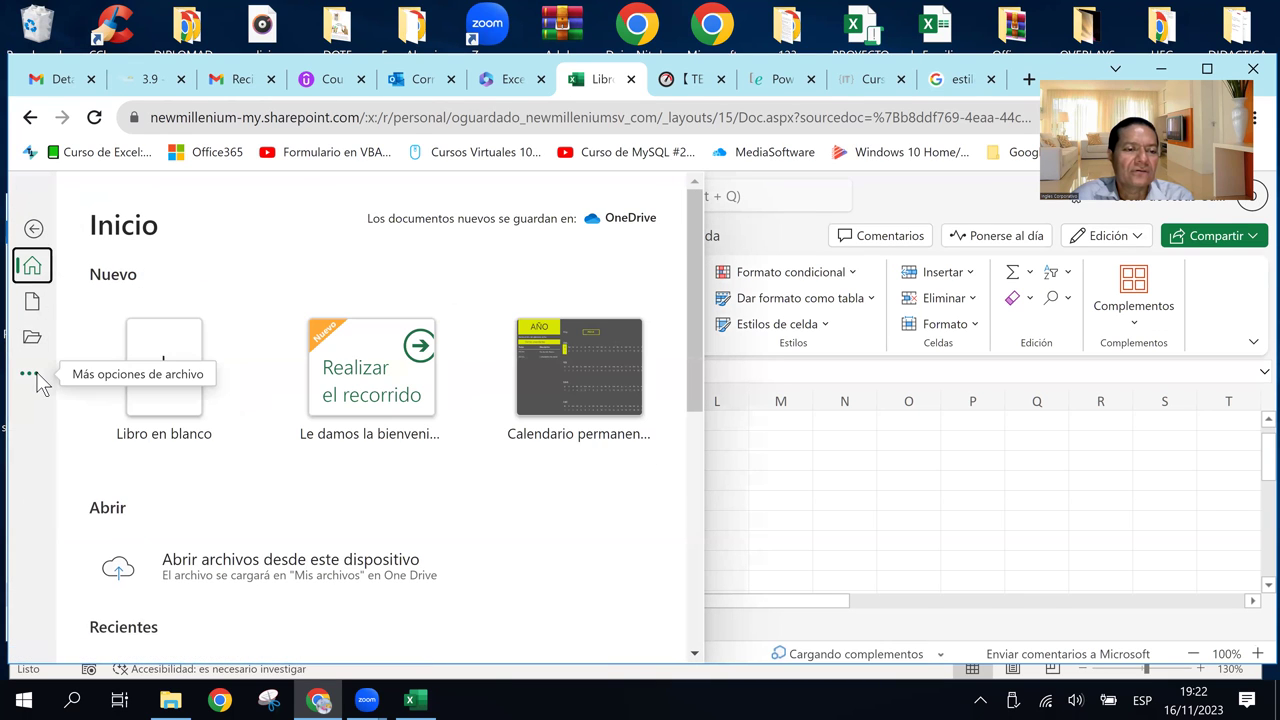
click(31, 373)
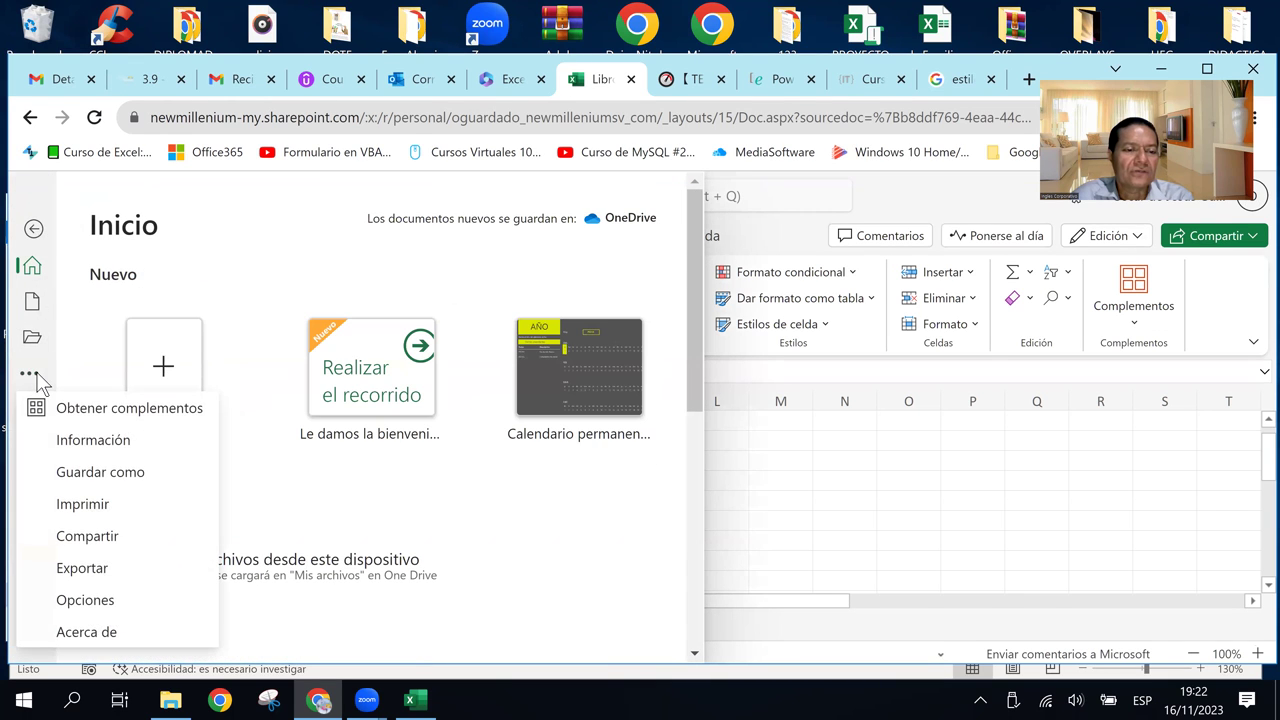
click(126, 606)
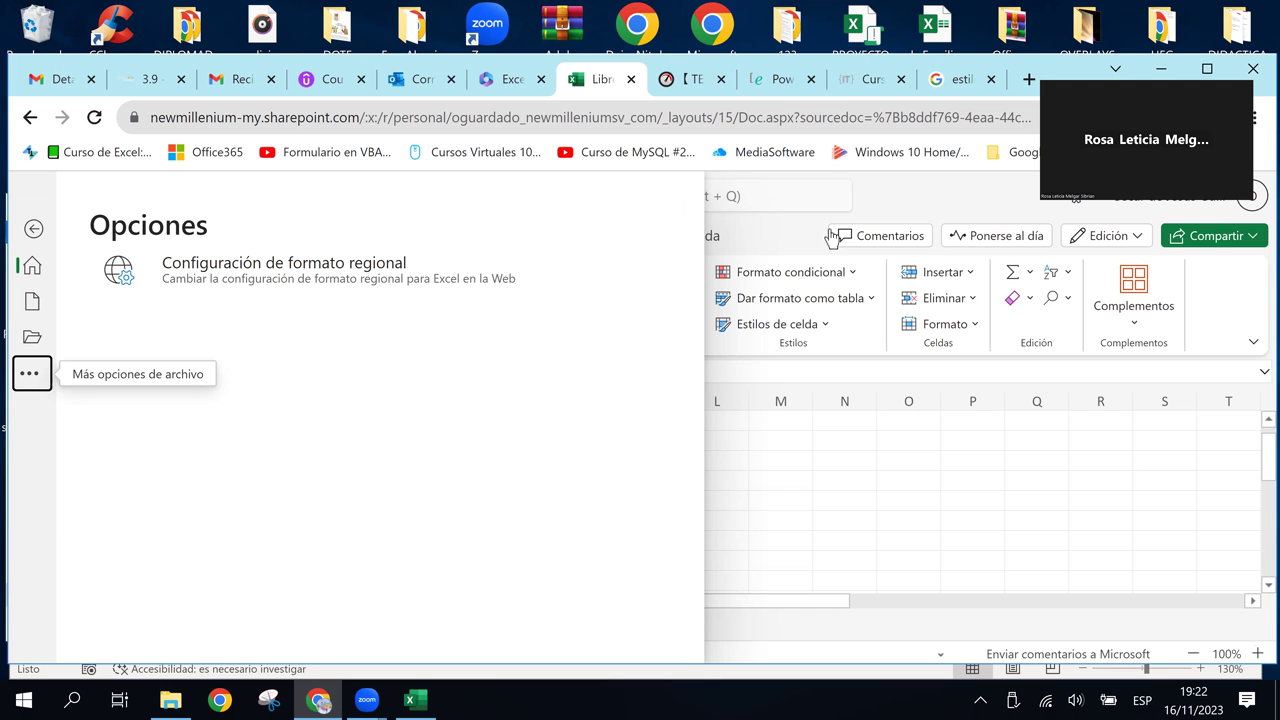
click(1023, 449)
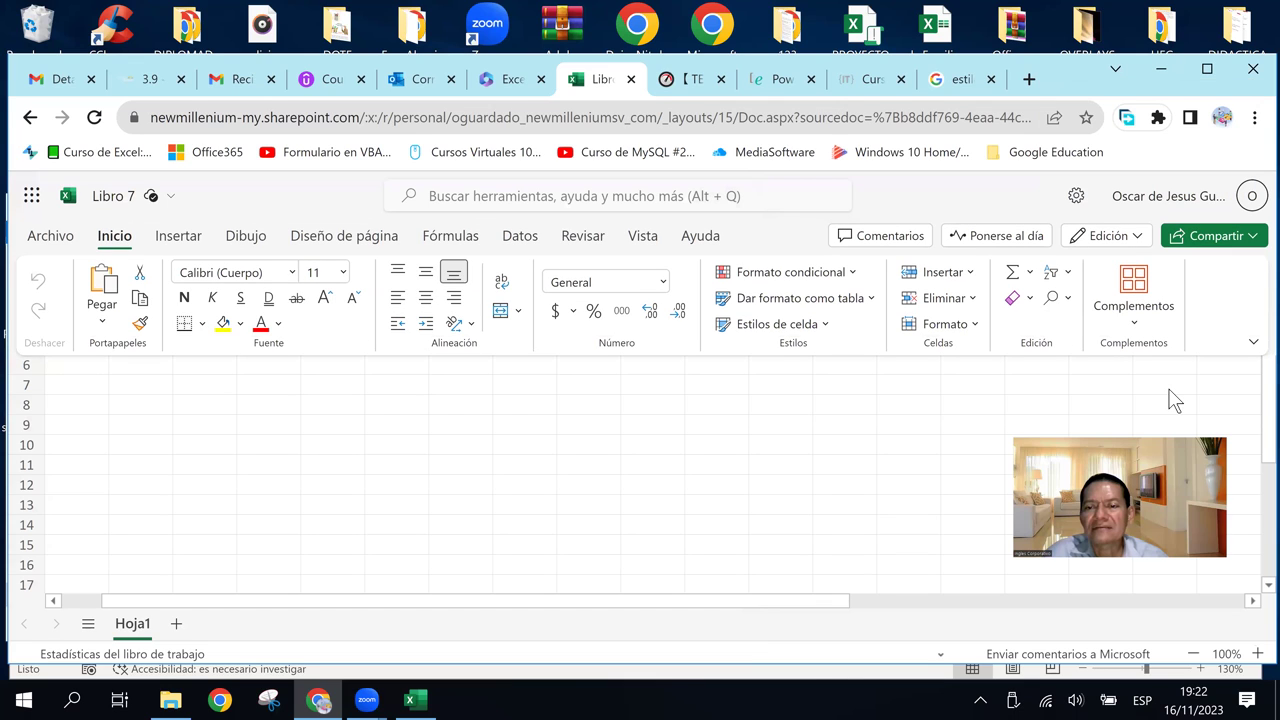
scroll(989, 195, down, 1)
scroll(985, 187, up, 1)
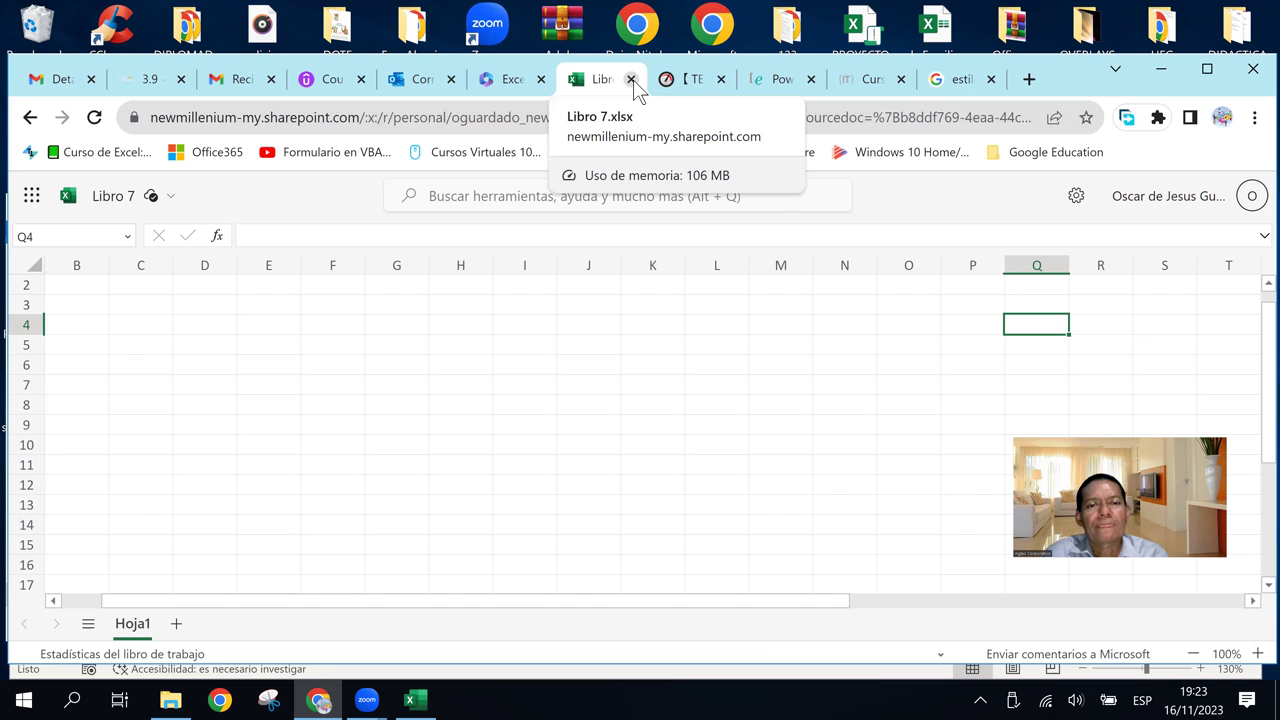
Close the Libro 7 and Excel start tabs and switch to the lesson 3.9 course page
click(631, 80)
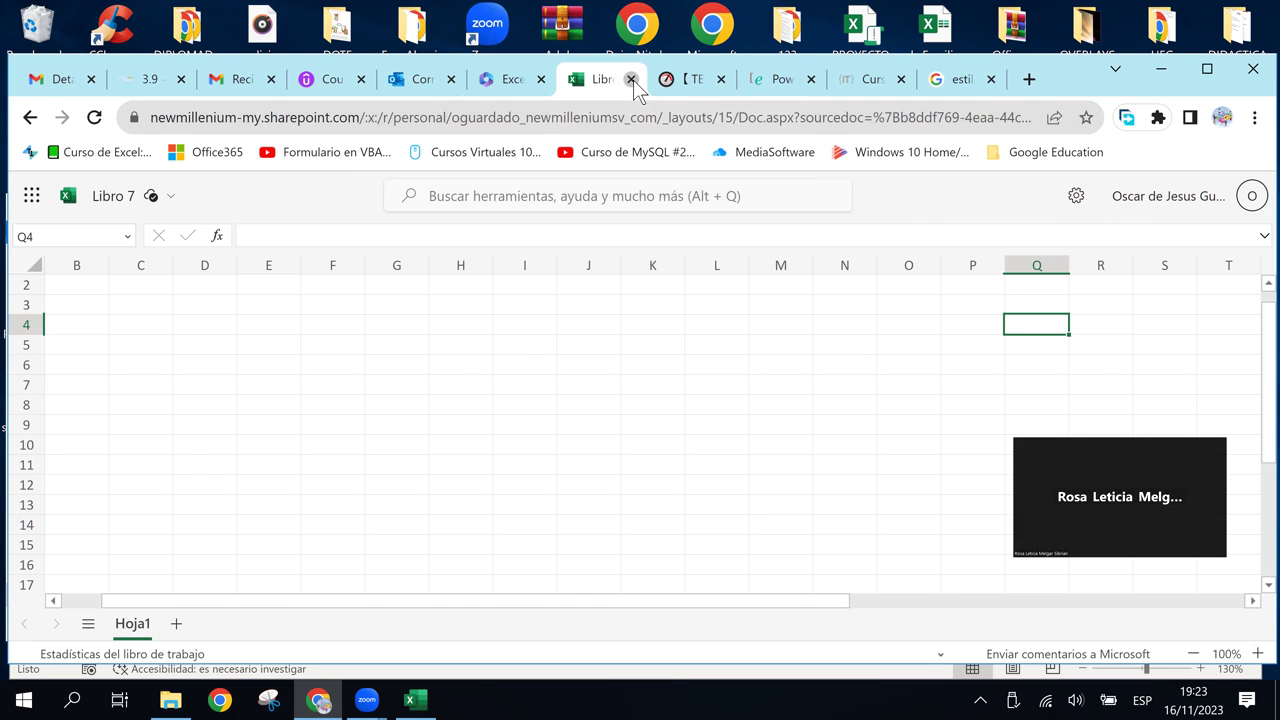
click(541, 79)
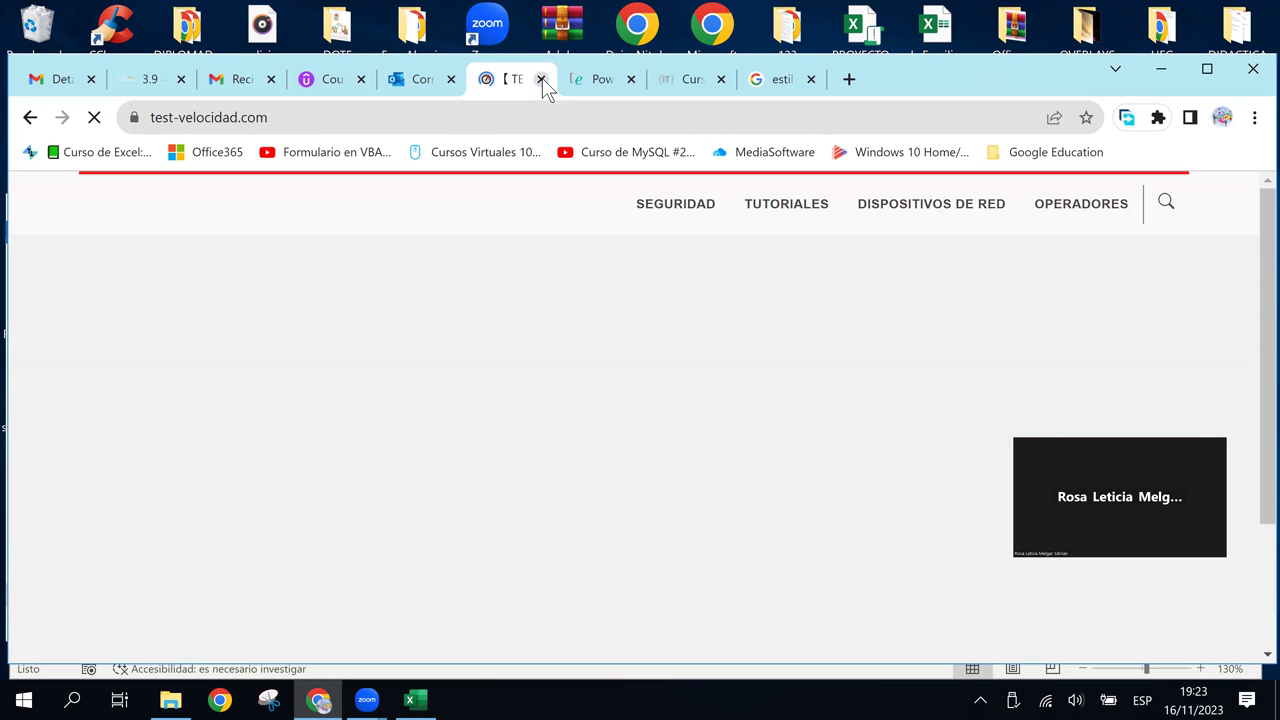
click(407, 96)
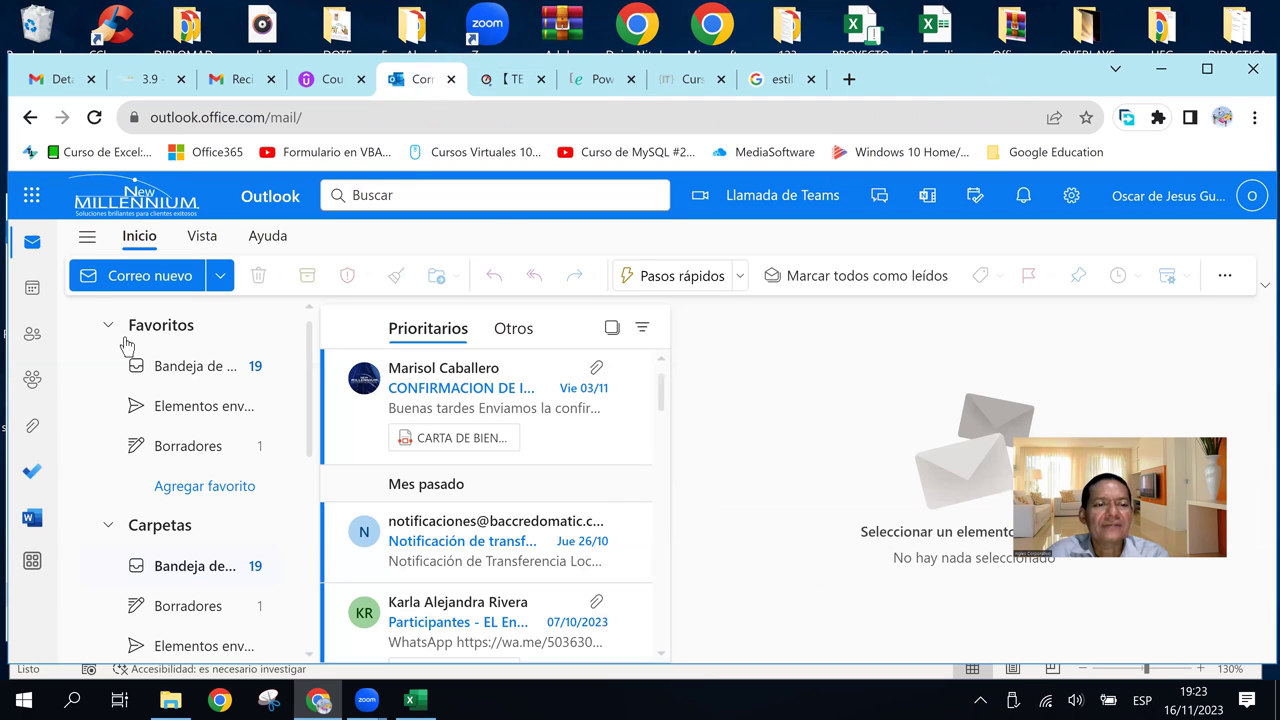
click(177, 83)
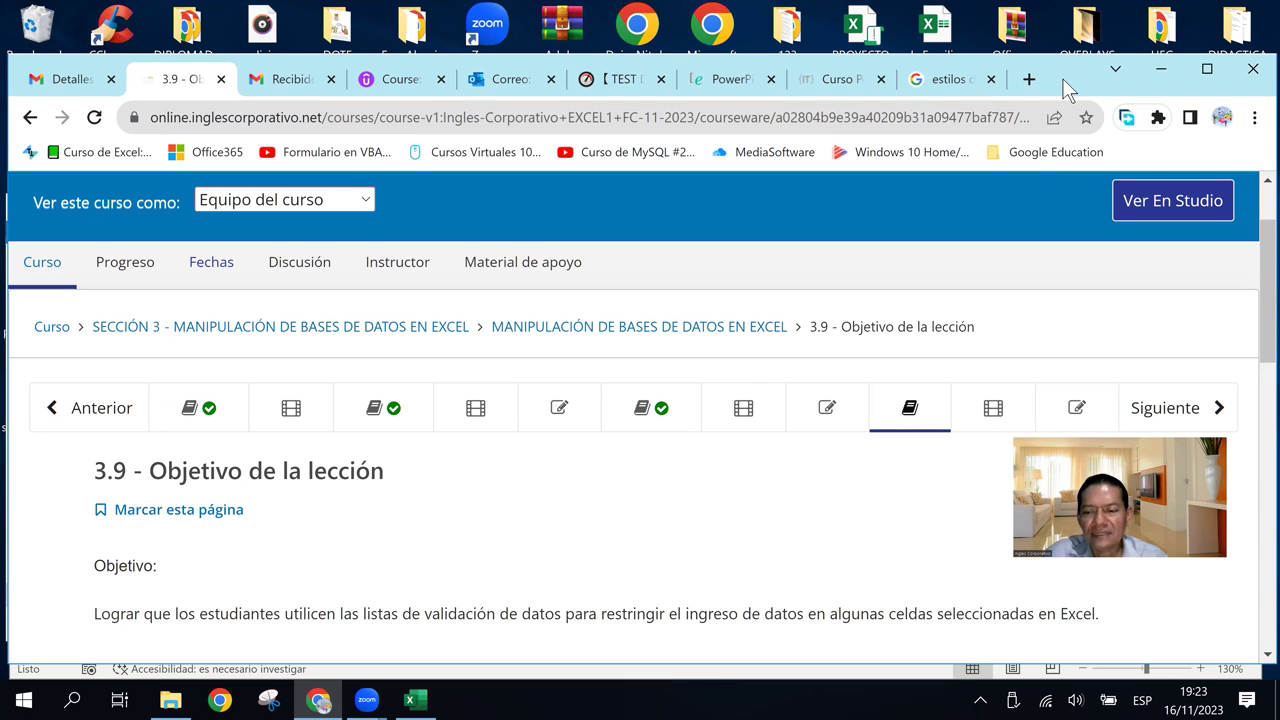
Scroll the lesson to the Lista de validación slide about data validation
drag(1062, 78, 1055, 92)
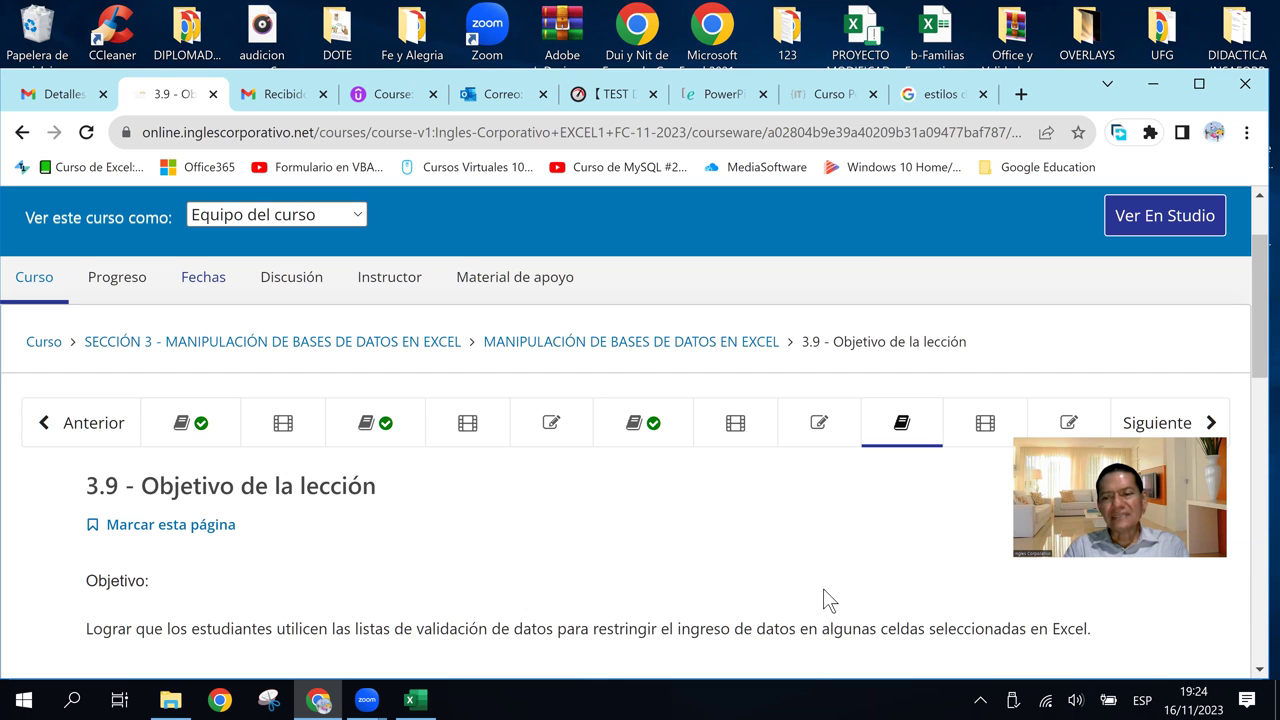
drag(1257, 335, 1263, 484)
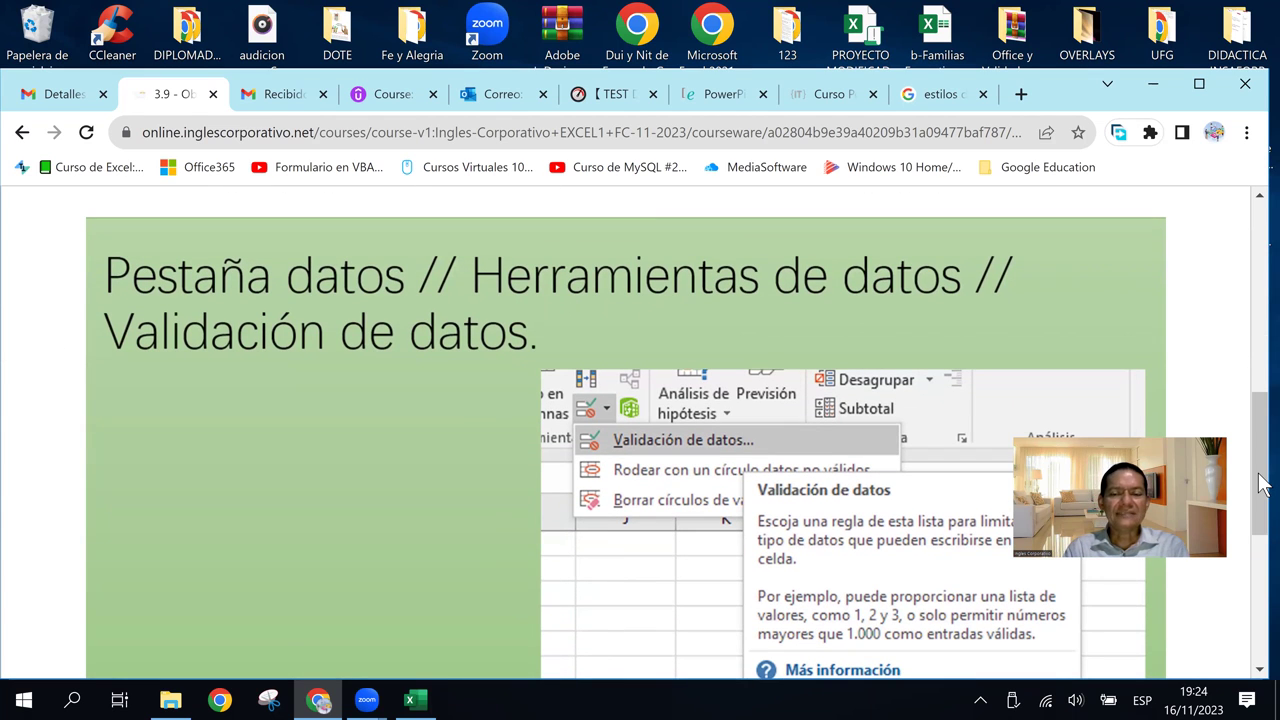
mouse_move(1262, 412)
mouse_down()
mouse_move(1262, 465)
mouse_move(1262, 402)
mouse_up()
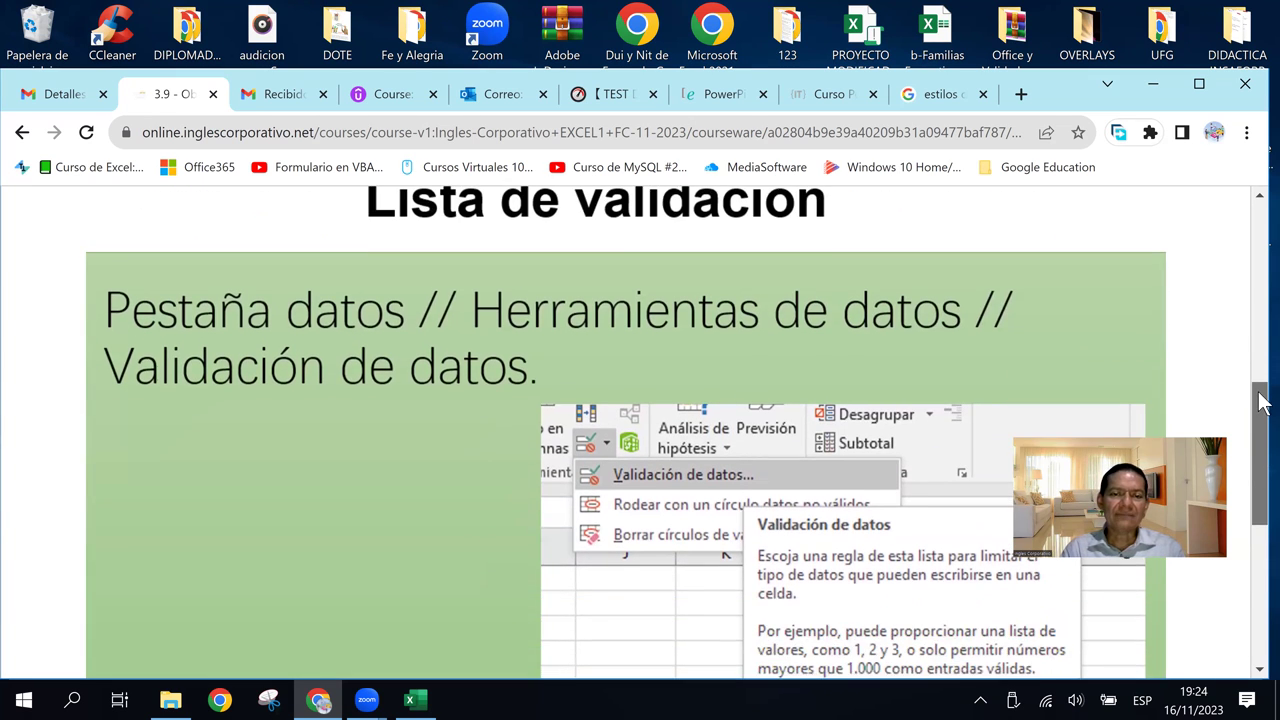
scroll(1260, 385, up, 1)
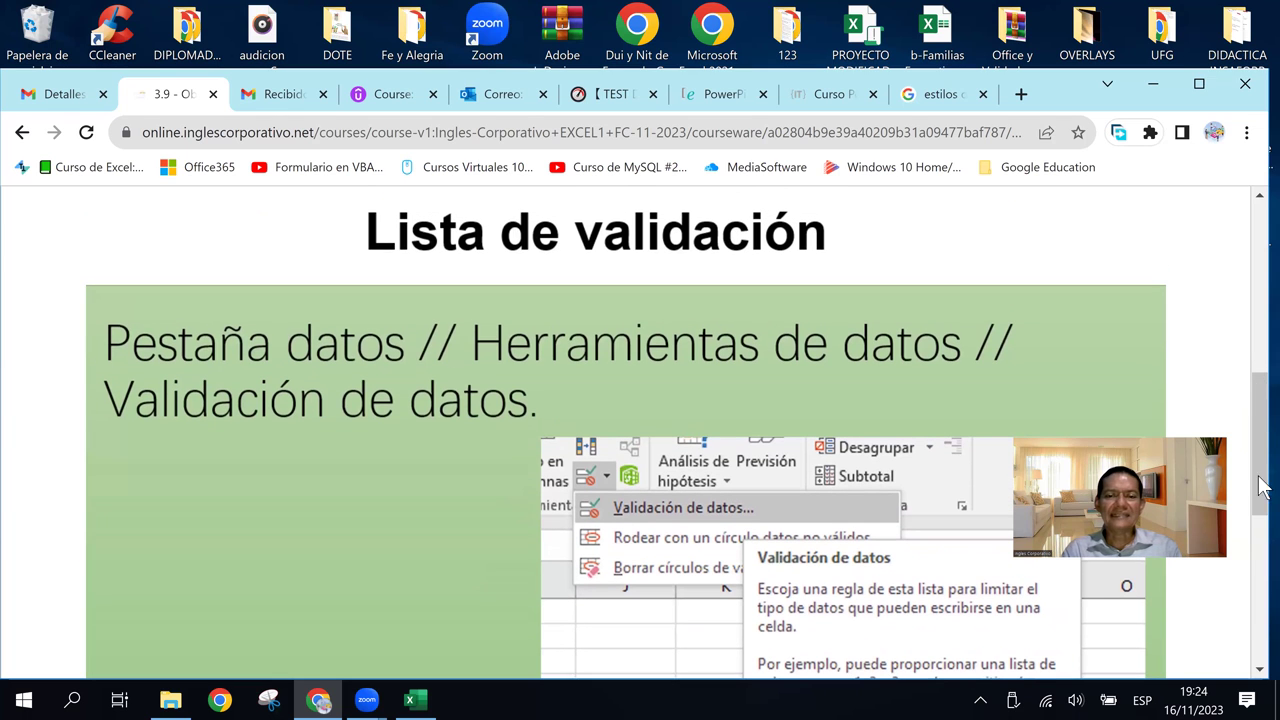
In Notas.xlsx, Flash Fill the surnames down column C from cell C4
click(413, 705)
click(462, 470)
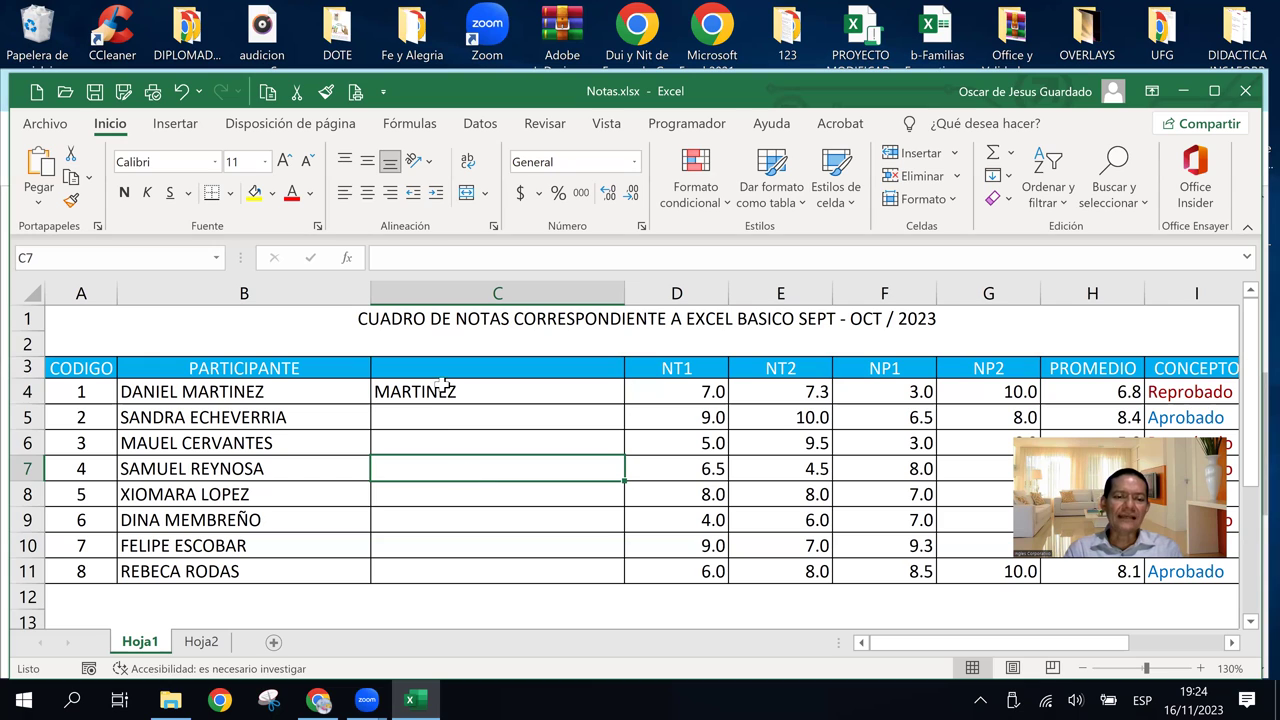
click(445, 389)
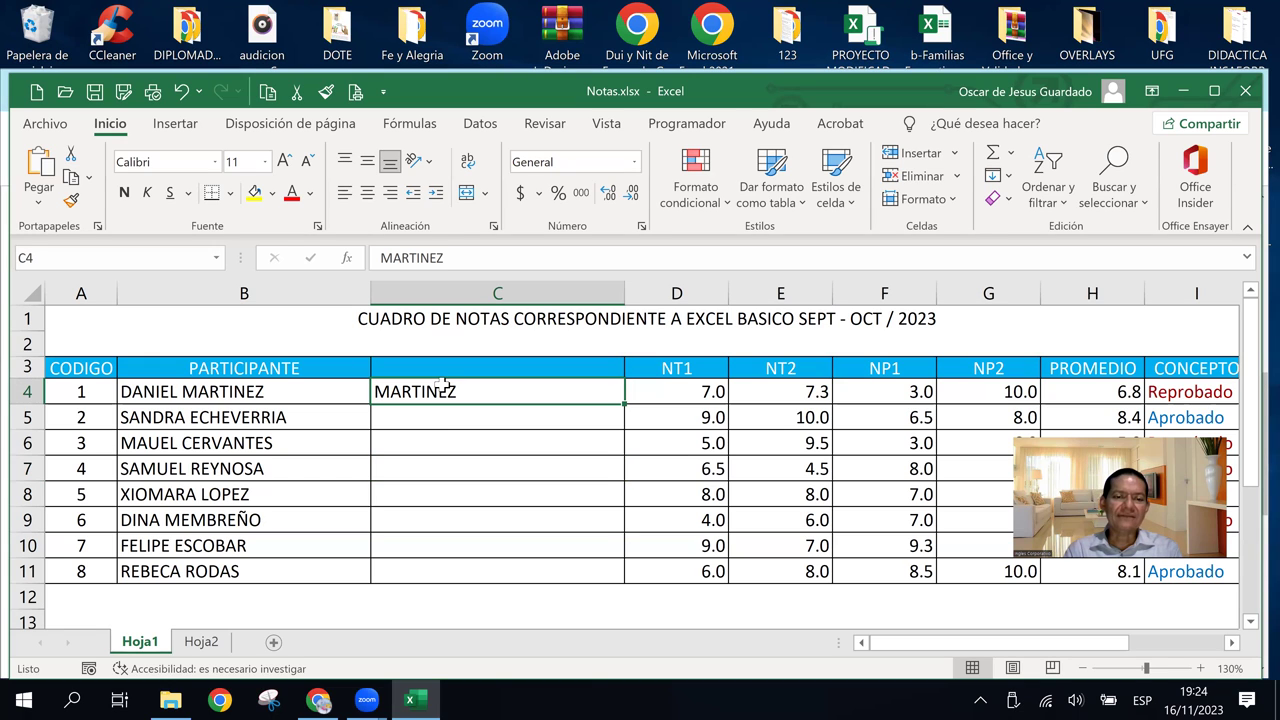
click(1006, 180)
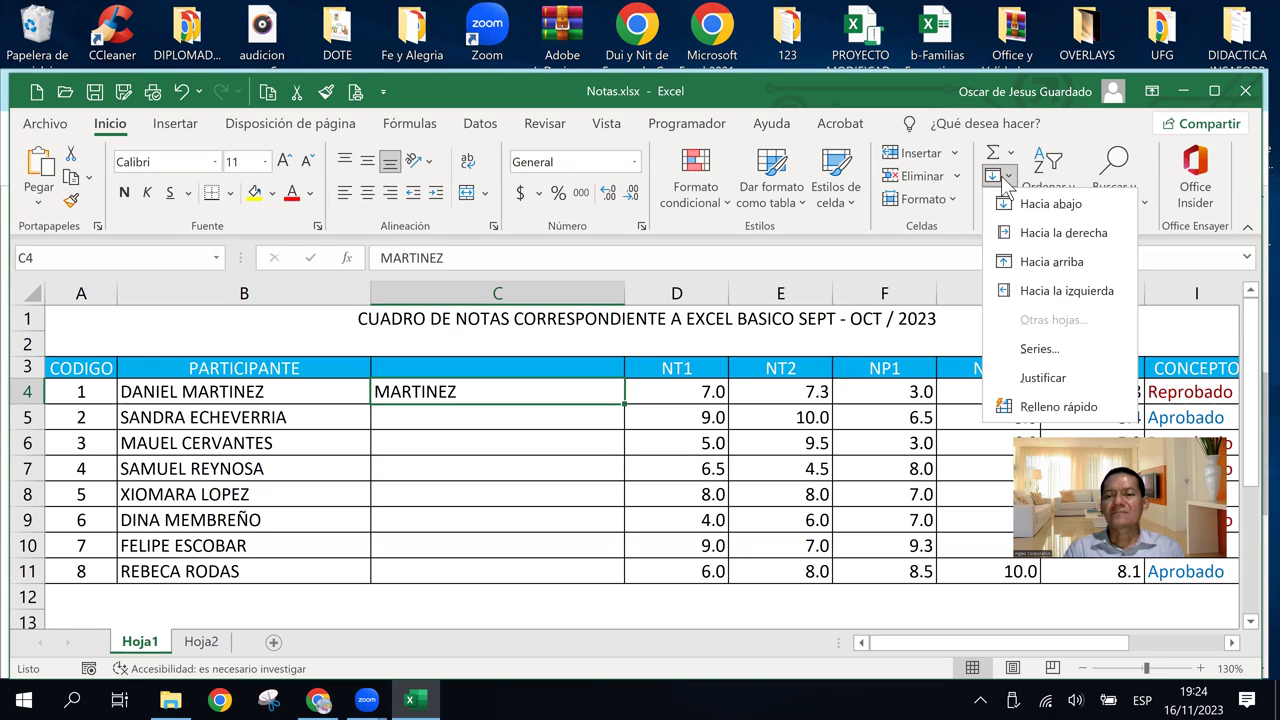
click(1051, 405)
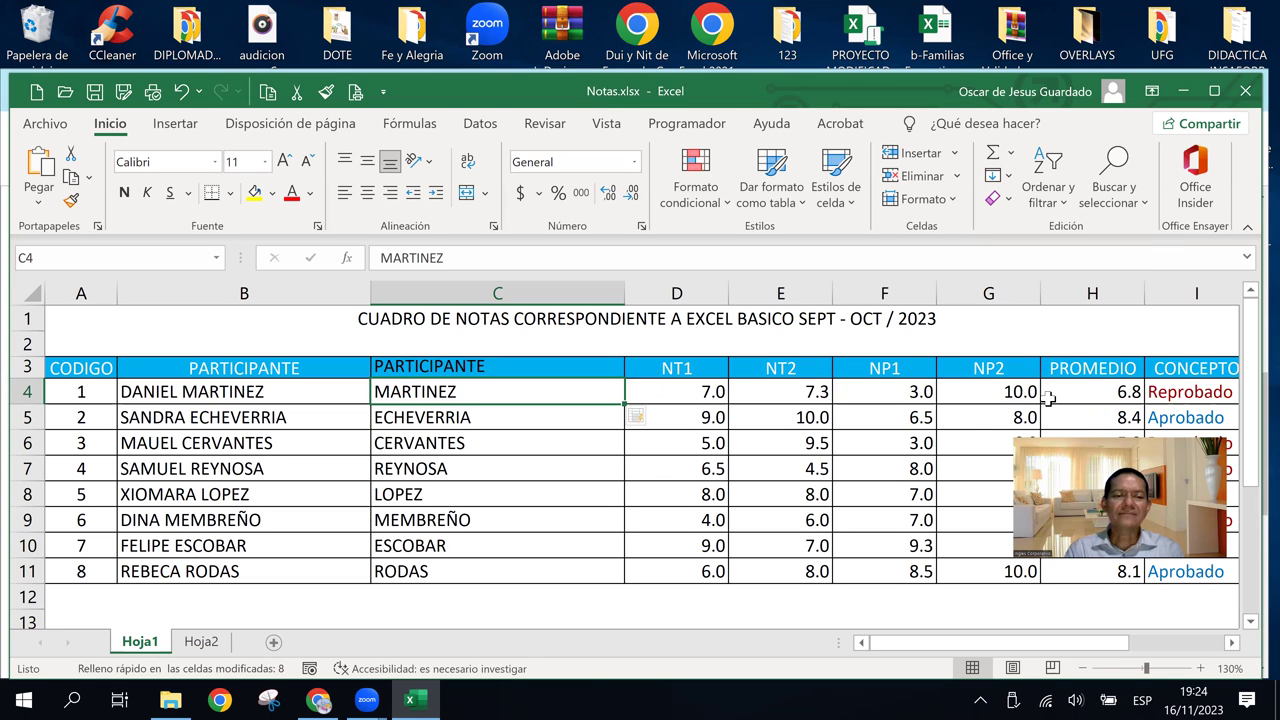
Insert a new empty column before the surname column
click(182, 388)
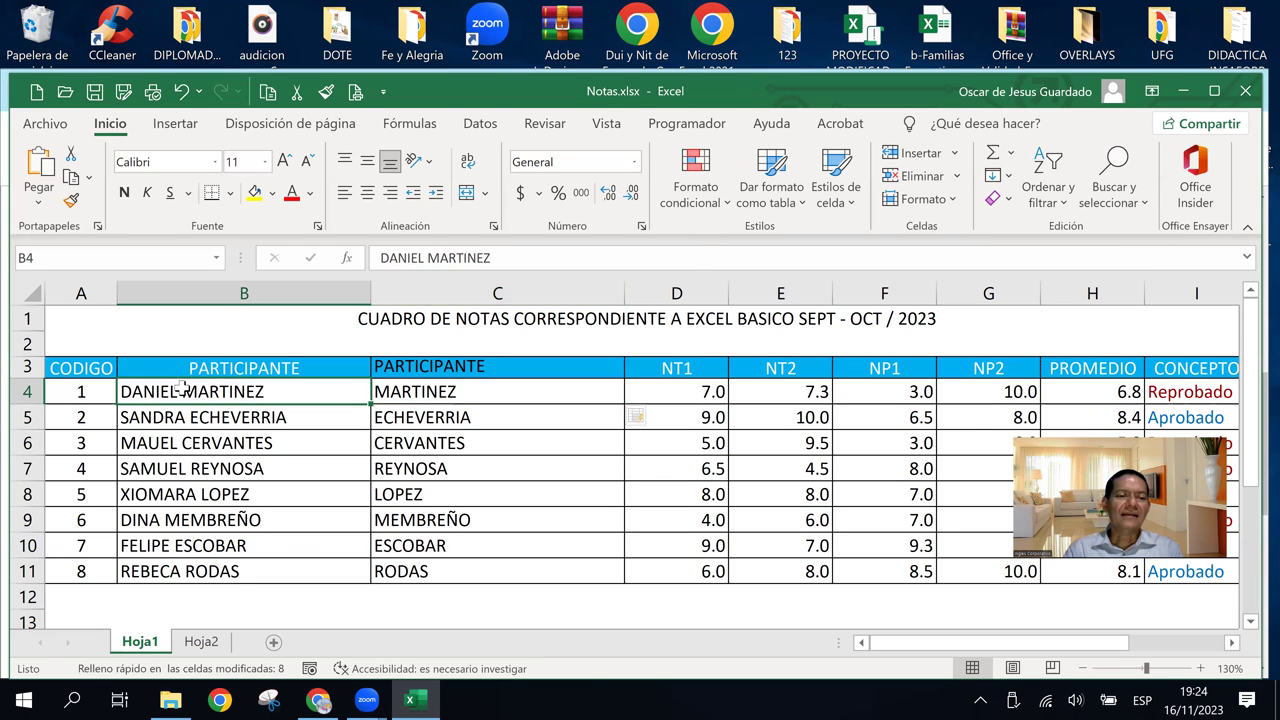
click(265, 502)
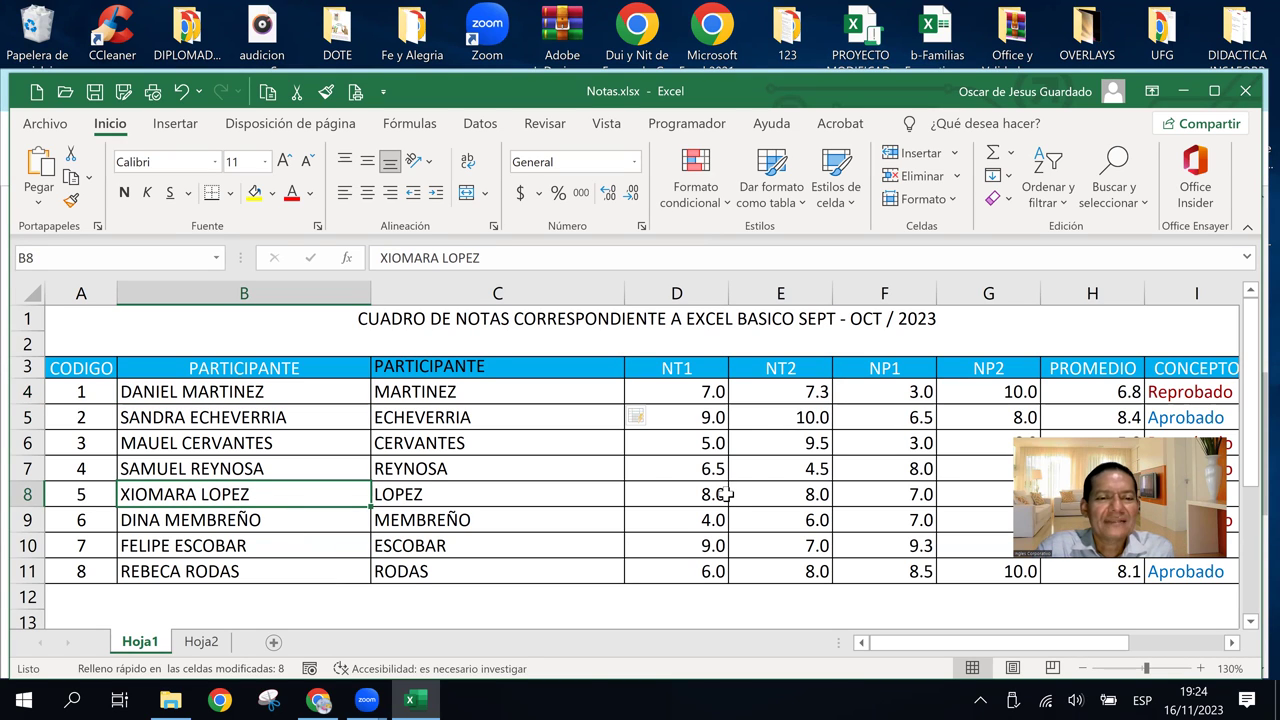
click(420, 370)
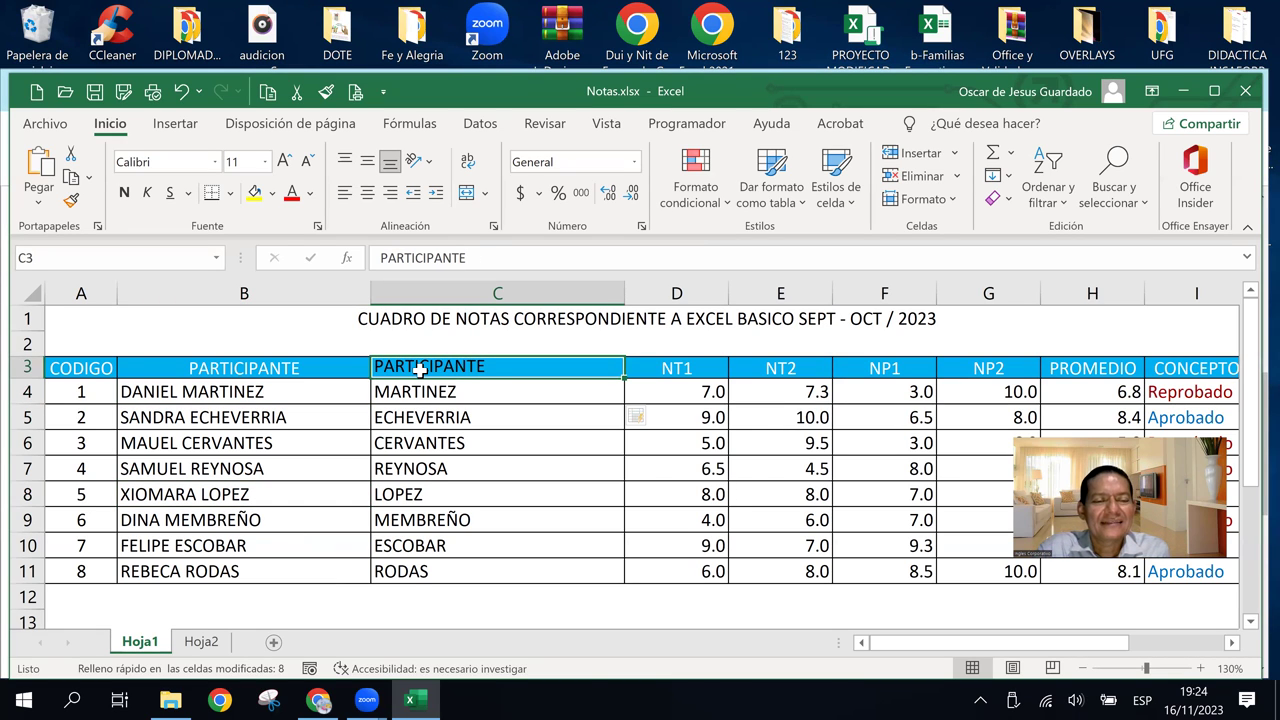
click(430, 292)
right_click(431, 298)
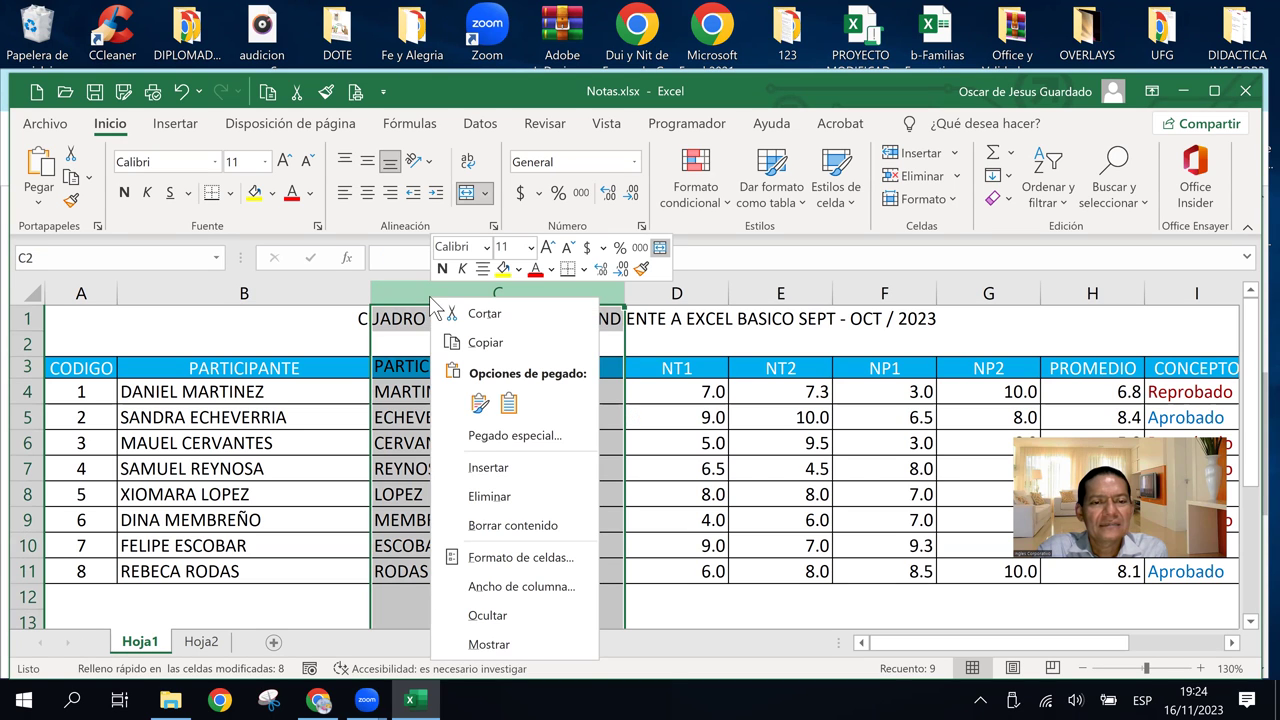
click(482, 467)
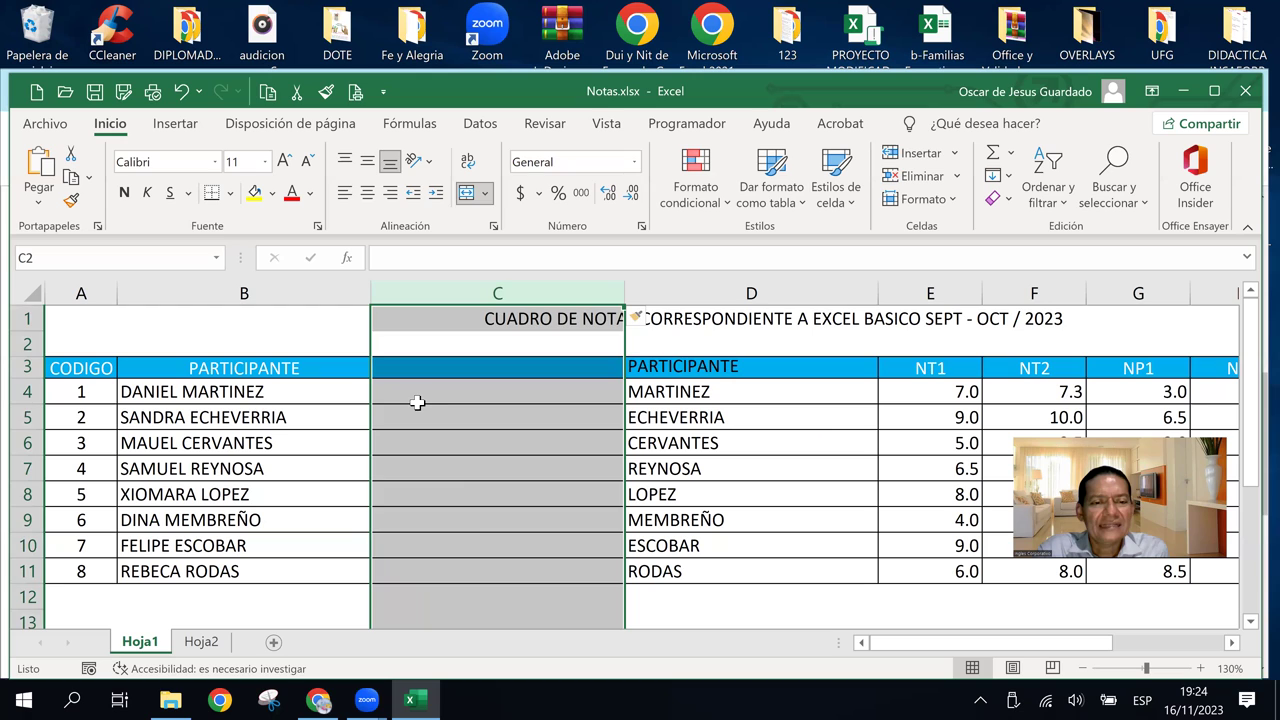
Enter DANIEL in C4, Flash Fill the remaining first names, and delete the full-name column
double_click(417, 402)
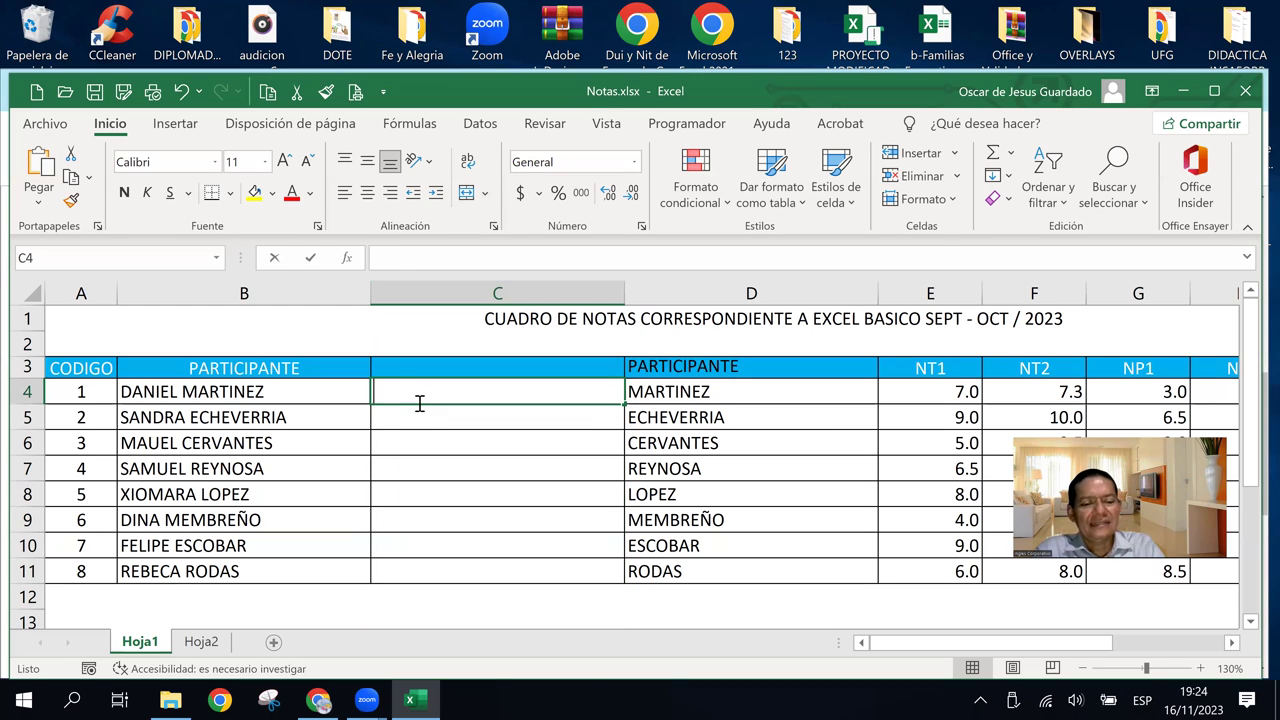
text(DANIEL)
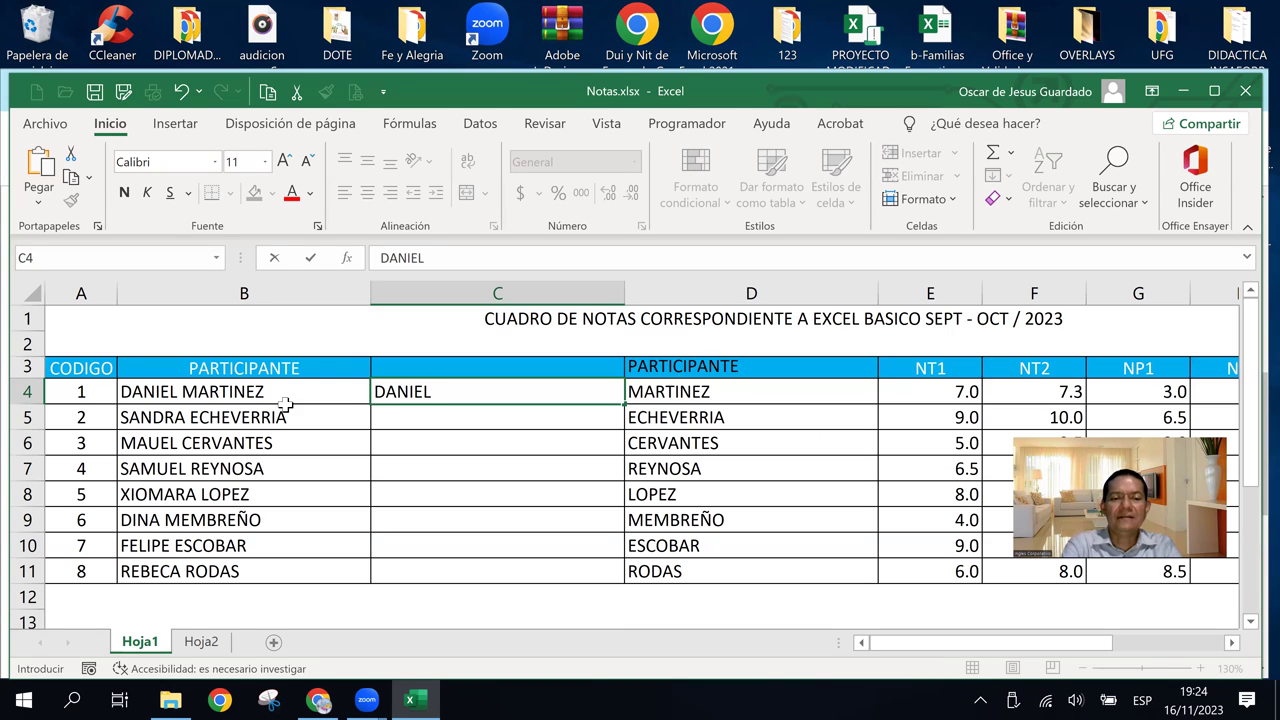
key(Return)
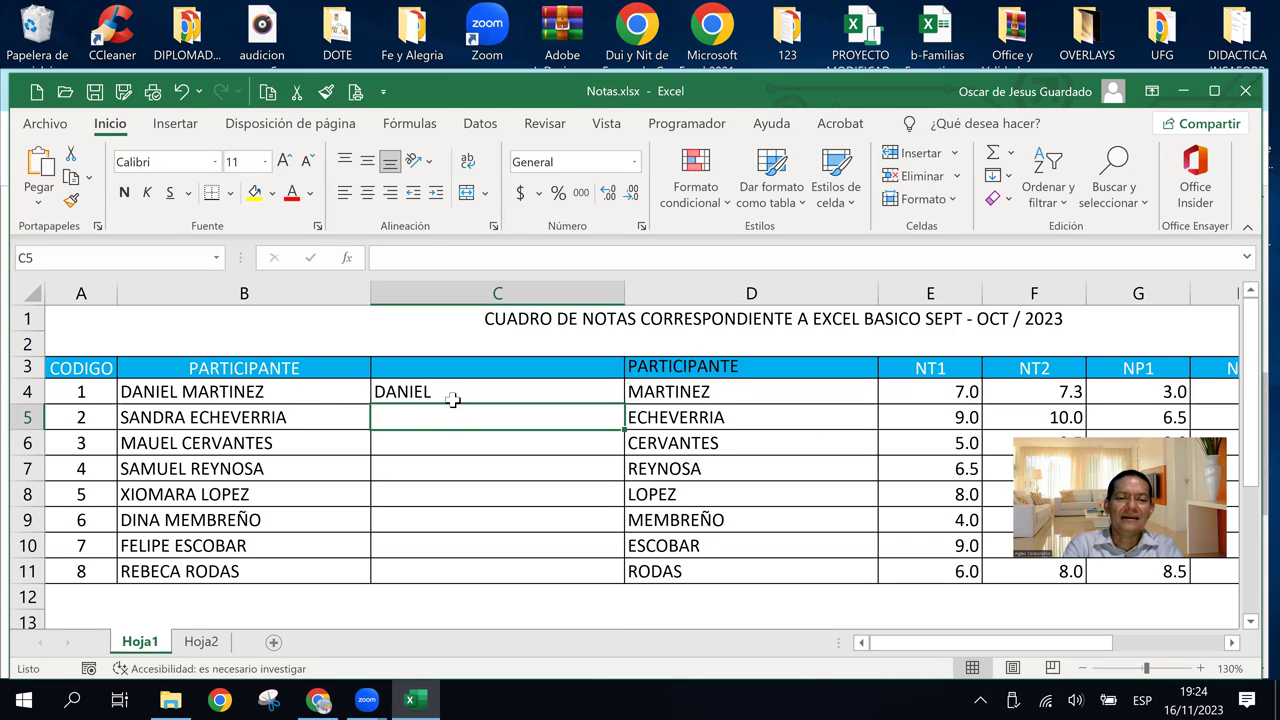
click(453, 399)
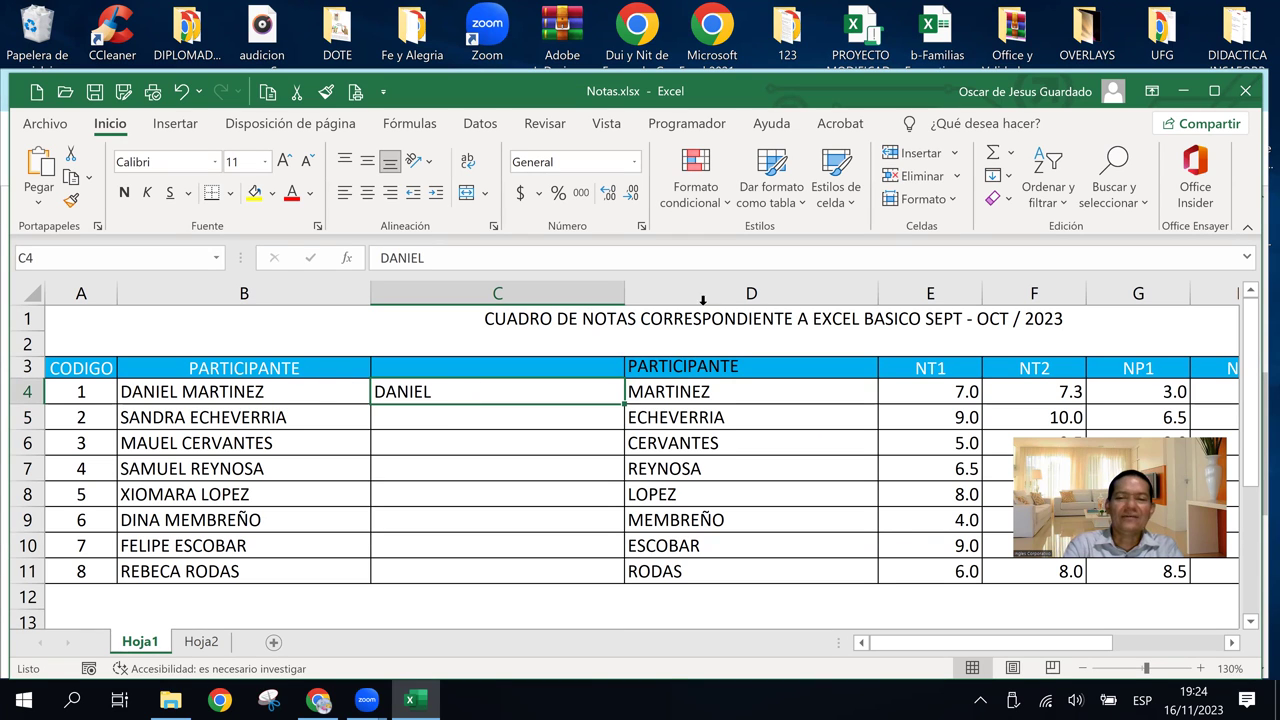
click(1006, 176)
click(1045, 406)
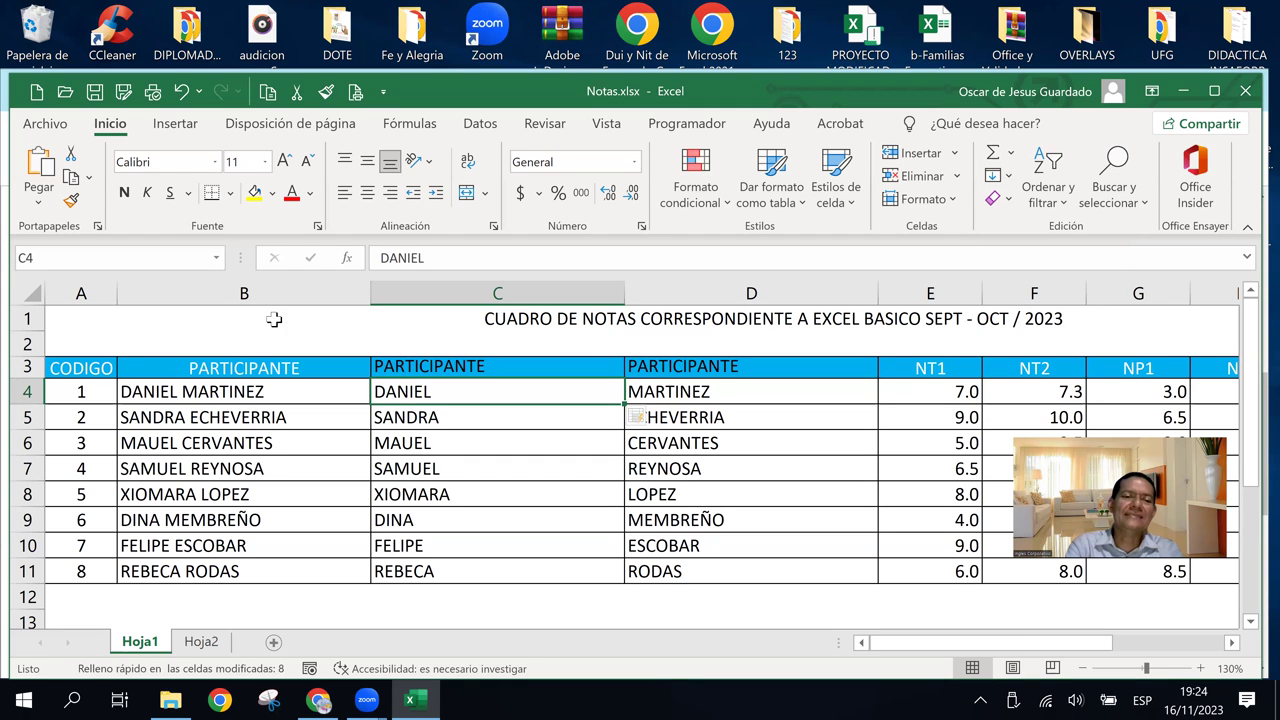
right_click(265, 287)
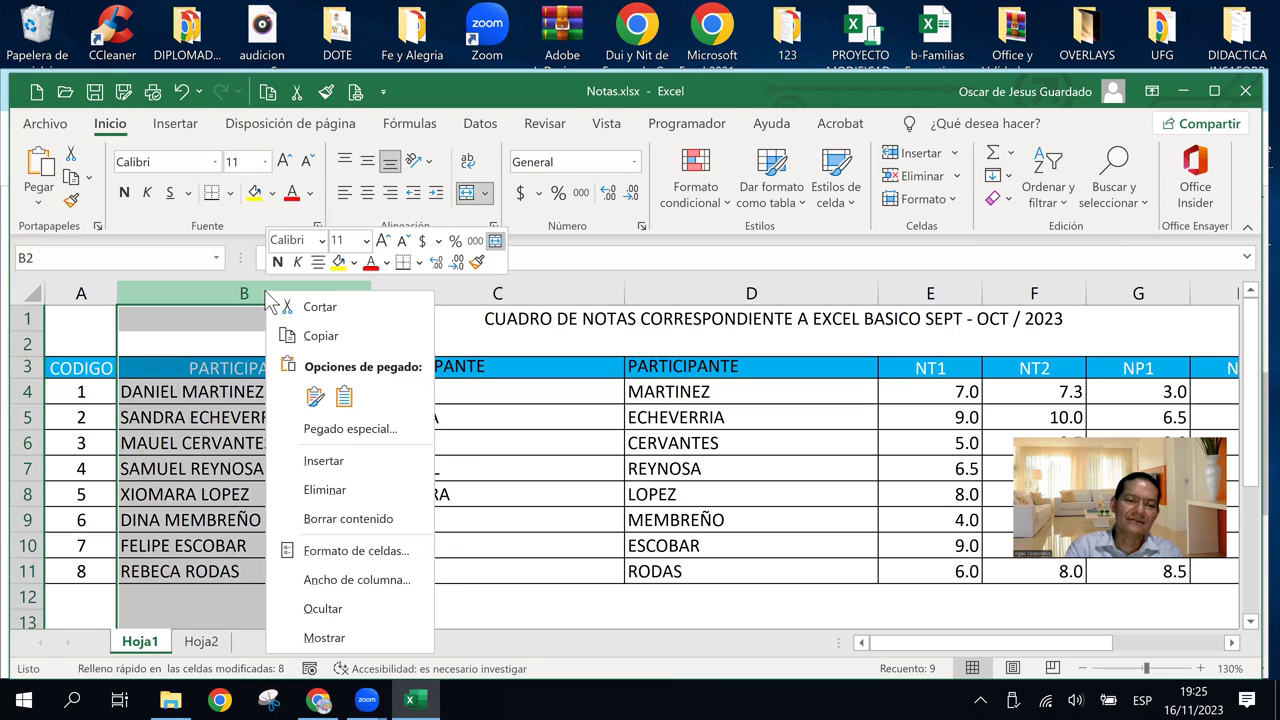
click(335, 497)
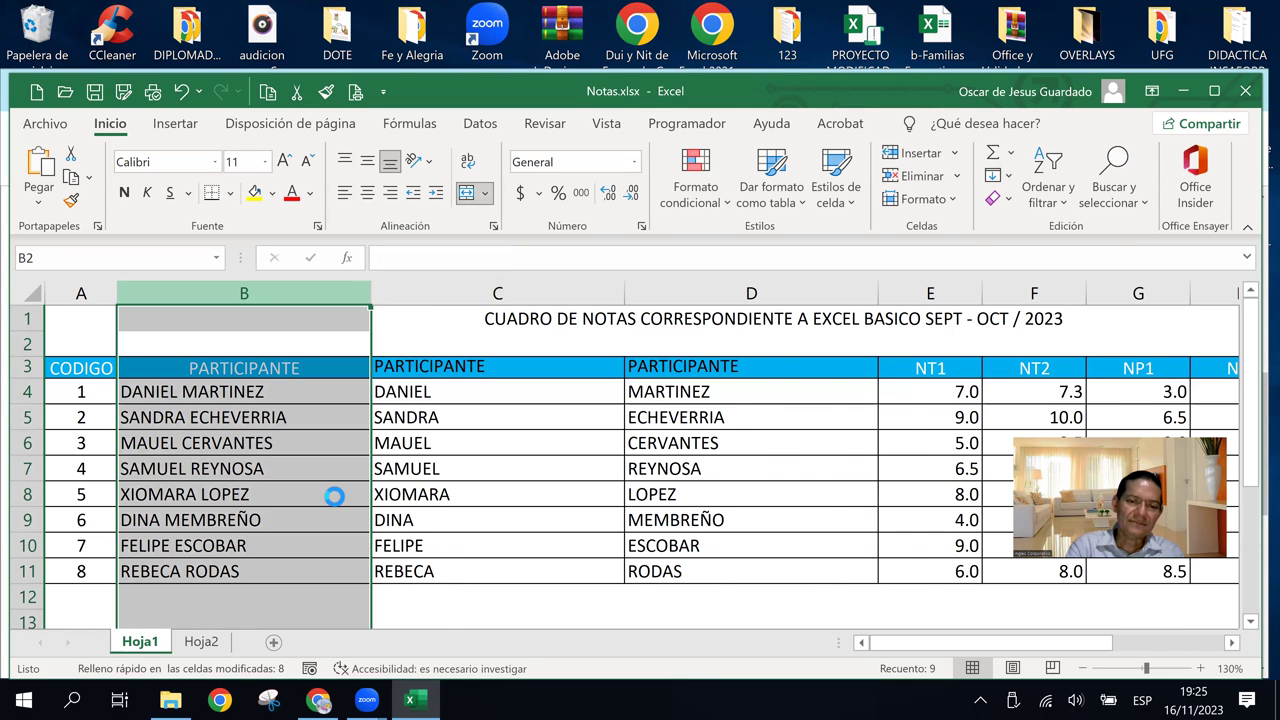
Clear the duplicate PARTICIPANTE header and label the name columns NOMBRE and APELLIDO
click(456, 362)
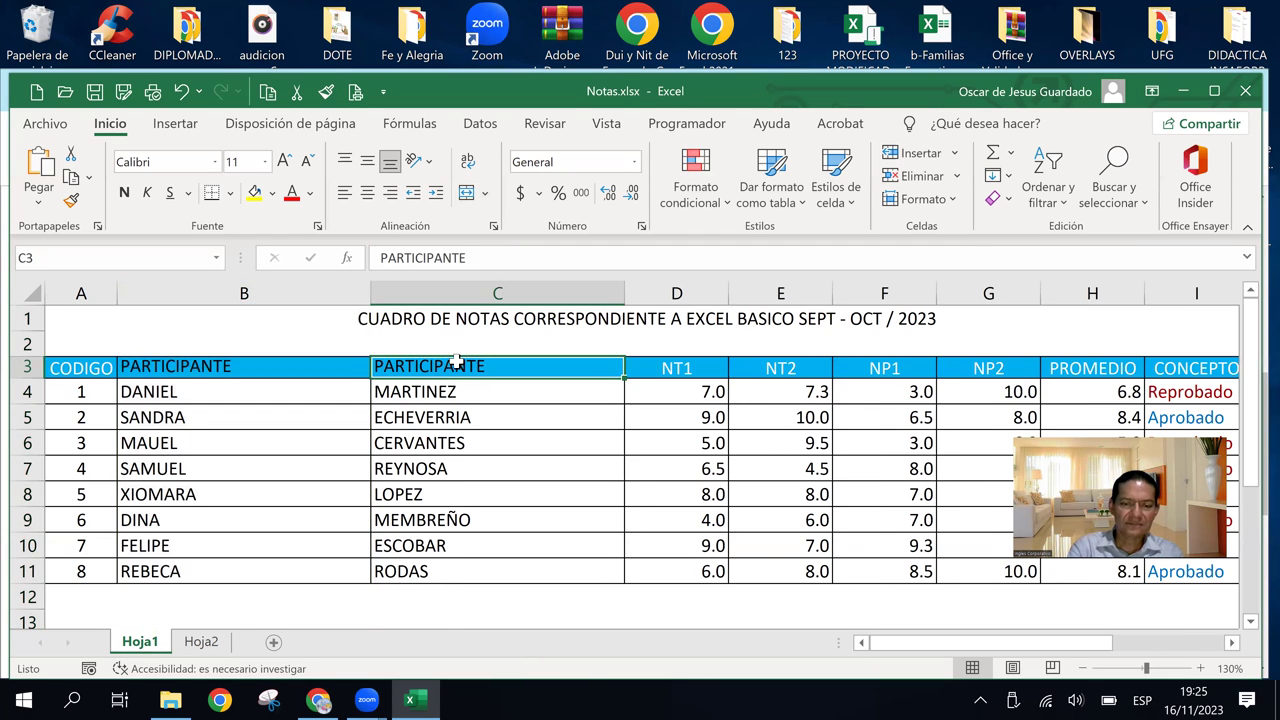
key(Delete)
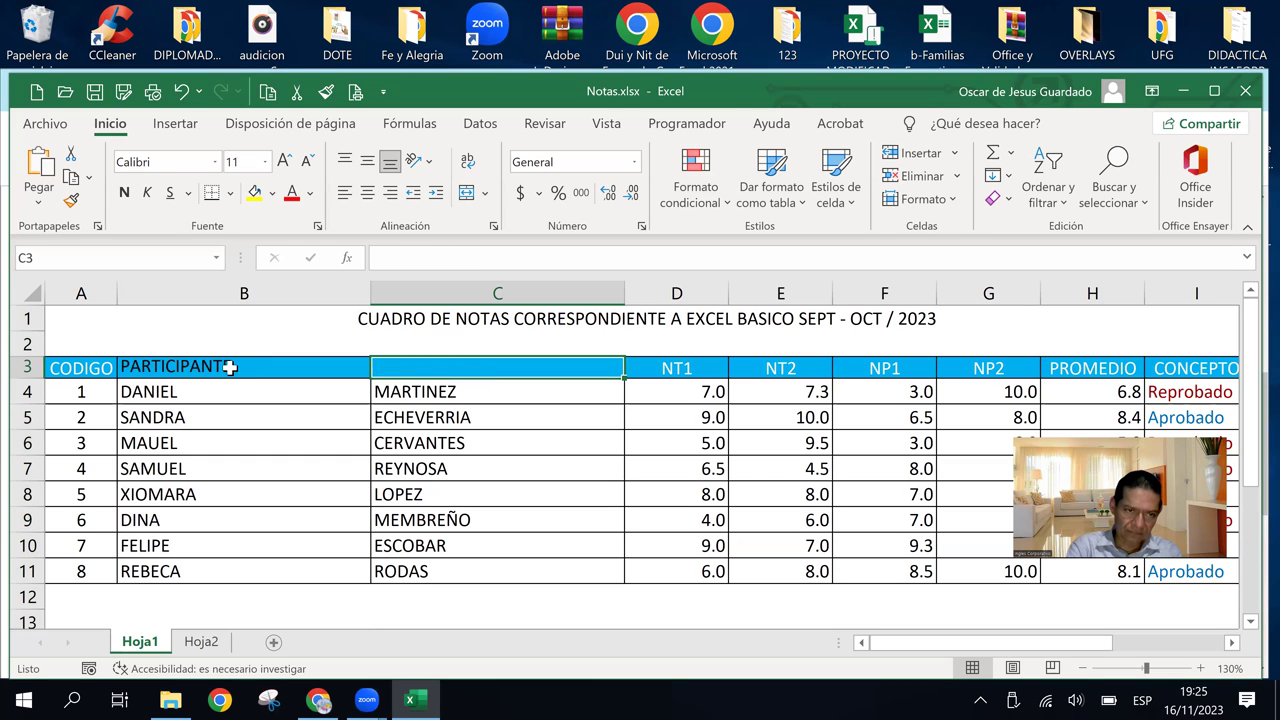
drag(235, 366, 437, 364)
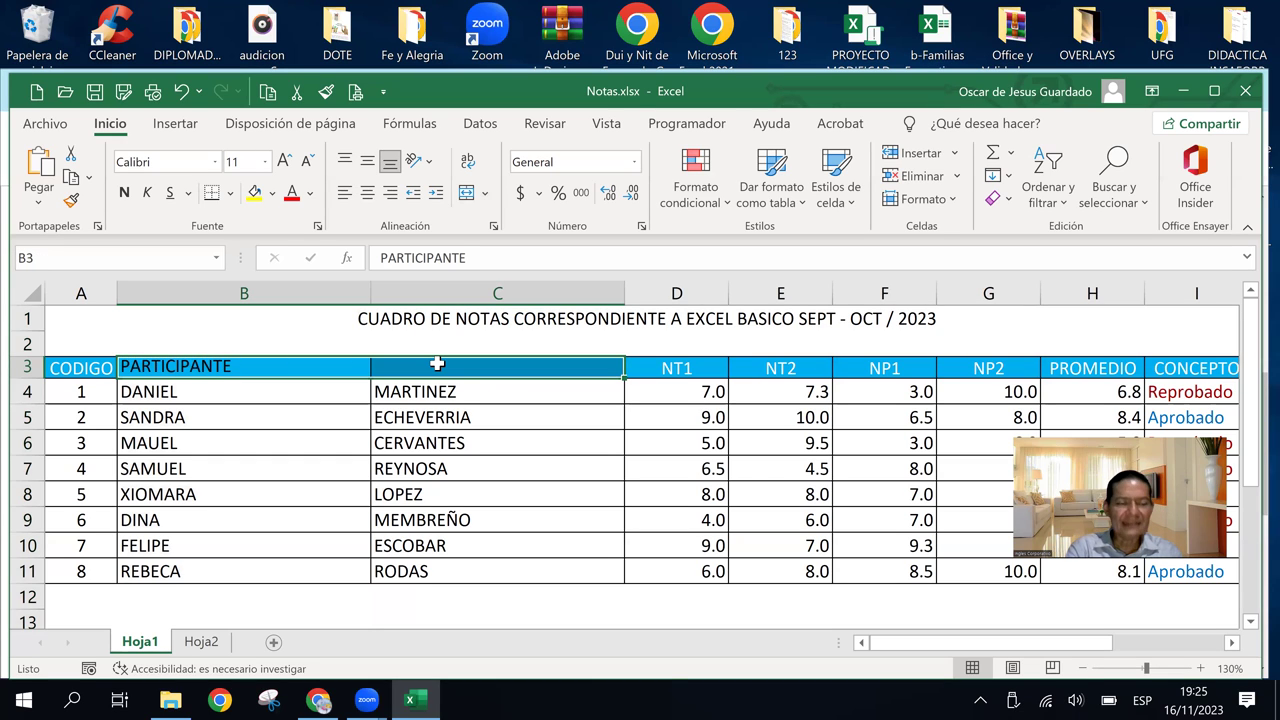
click(245, 366)
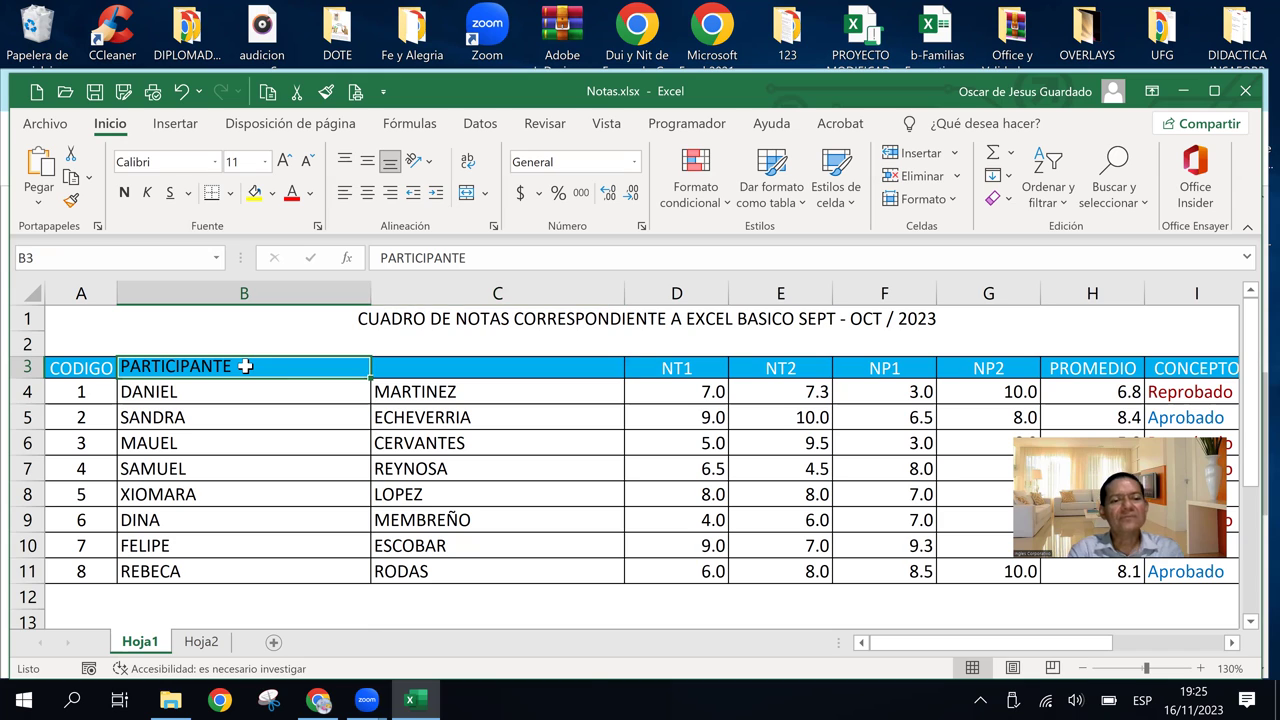
text(NOMBRE)
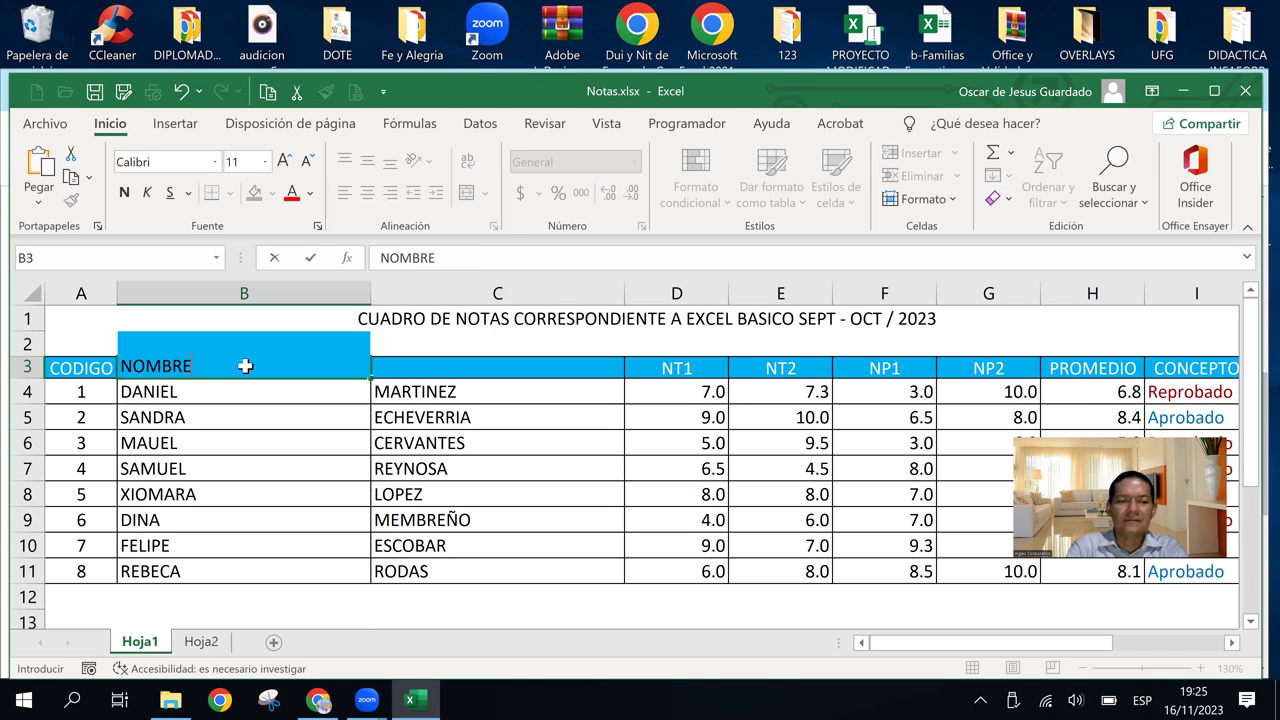
key(Tab)
text(APELLIDO)
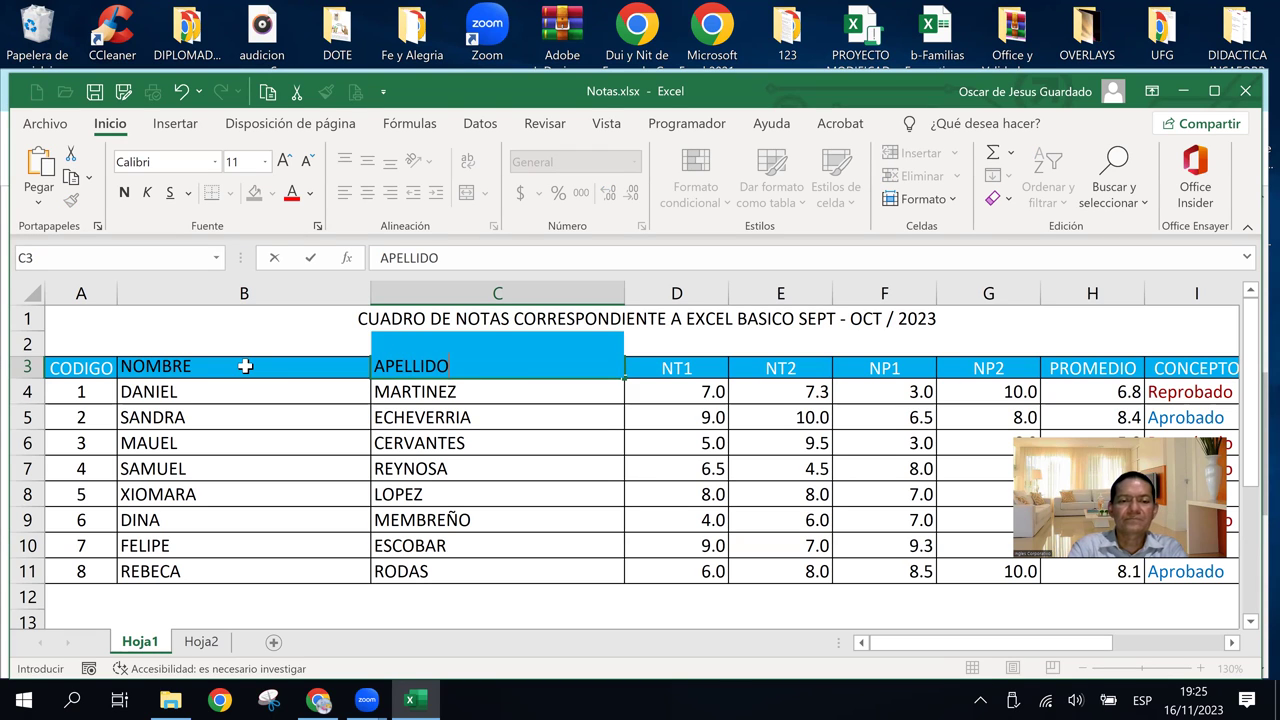
click(90, 370)
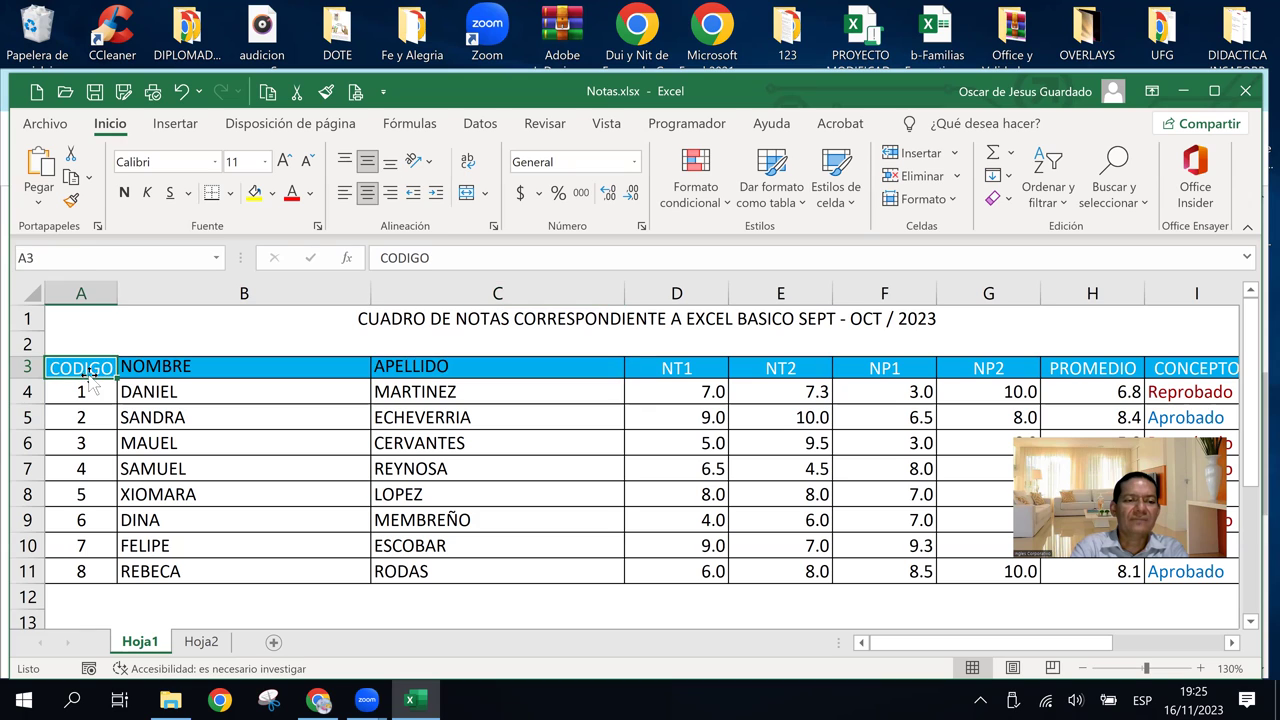
Copy the CODIGO header's white, centred formatting onto the NOMBRE and APELLIDO headers
click(71, 199)
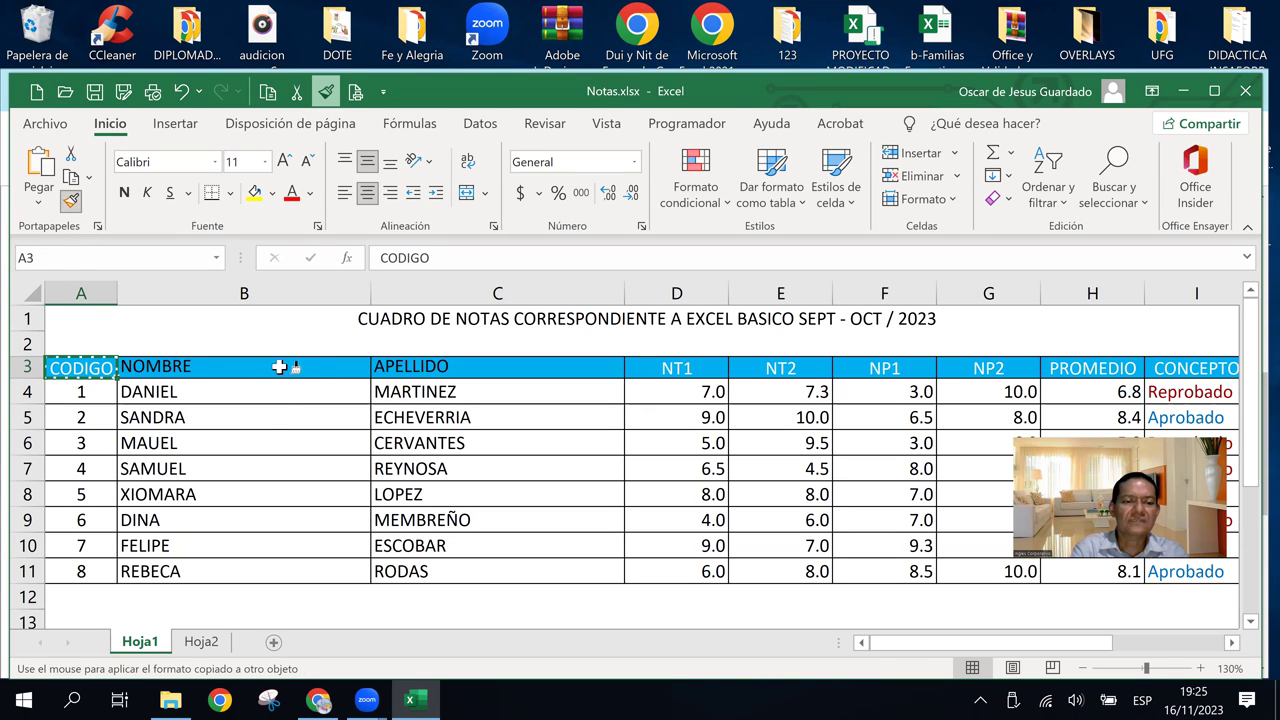
drag(279, 367, 443, 367)
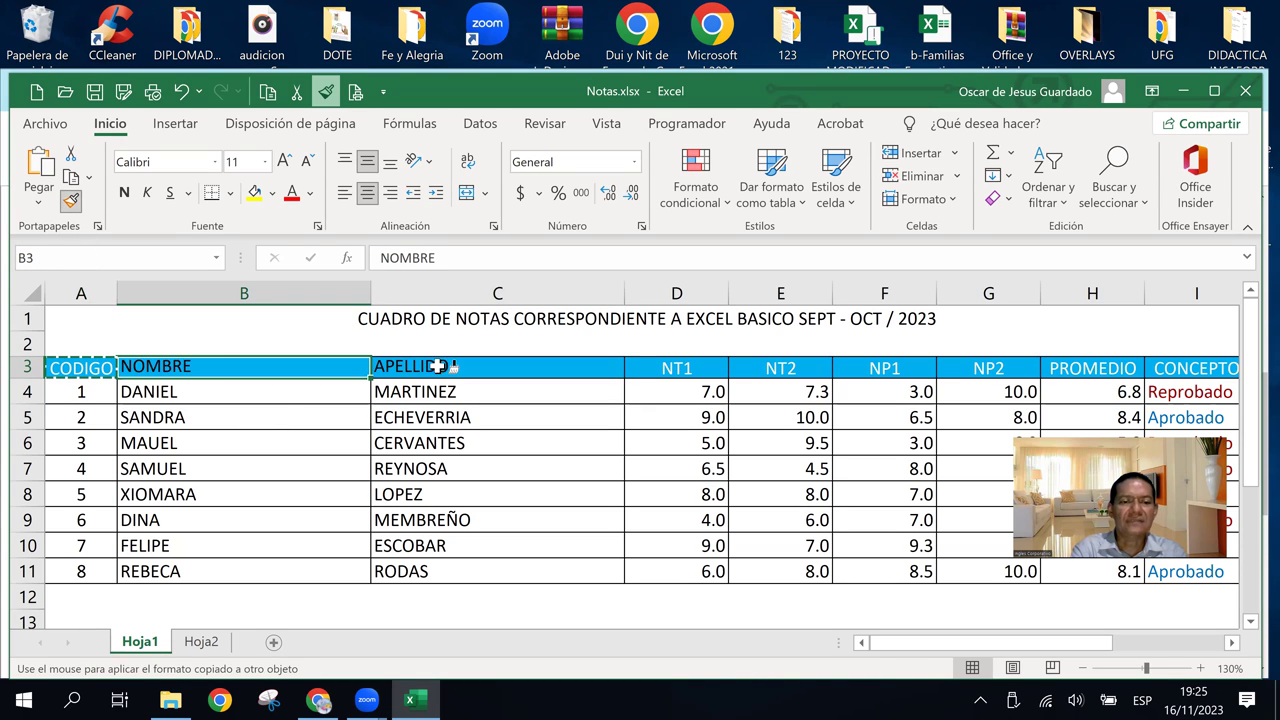
click(478, 483)
click(445, 403)
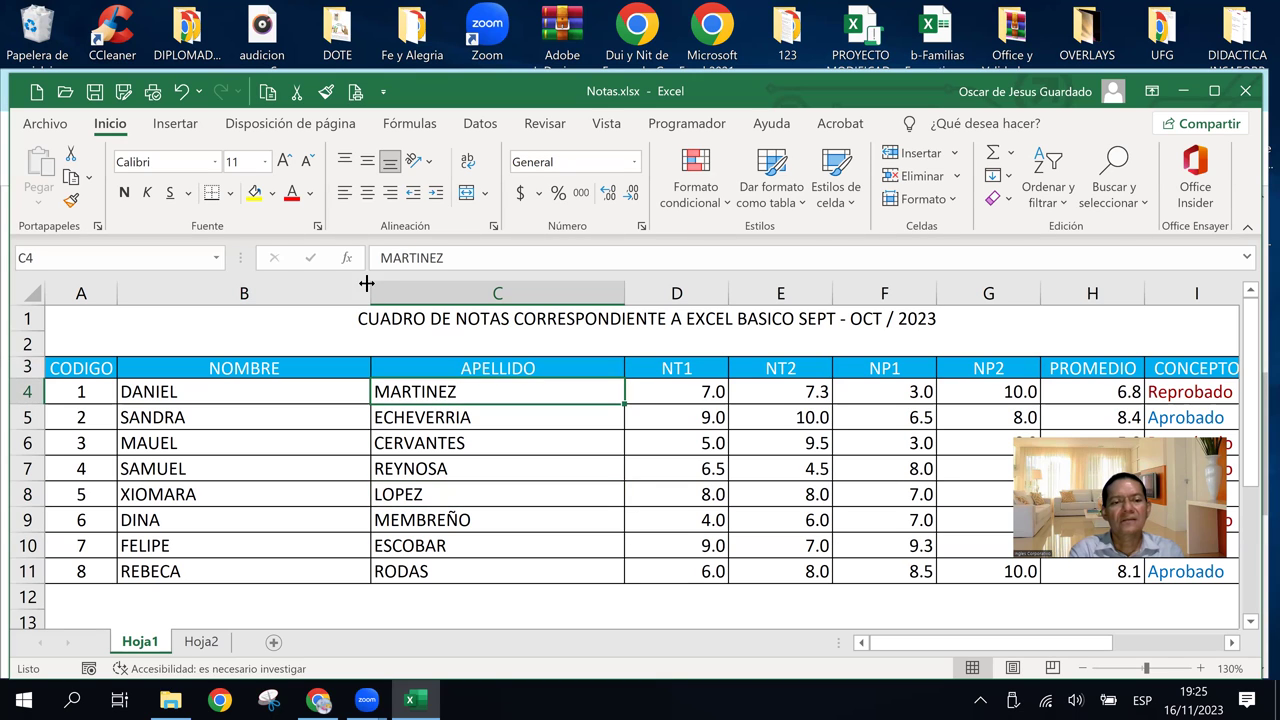
Narrow columns B:C (NOMBRE and APELLIDO) together to a smaller equal width
mouse_move(362, 291)
mouse_down()
mouse_move(394, 290)
mouse_move(242, 330)
mouse_up()
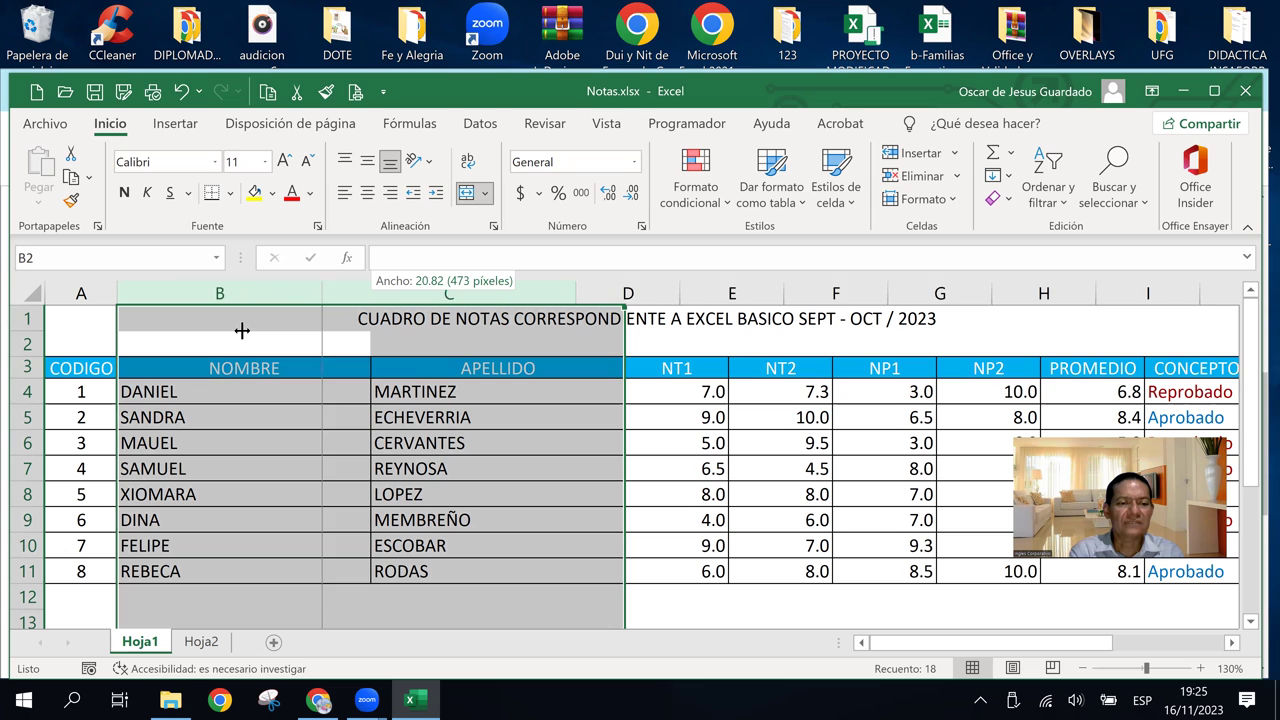
drag(242, 330, 225, 333)
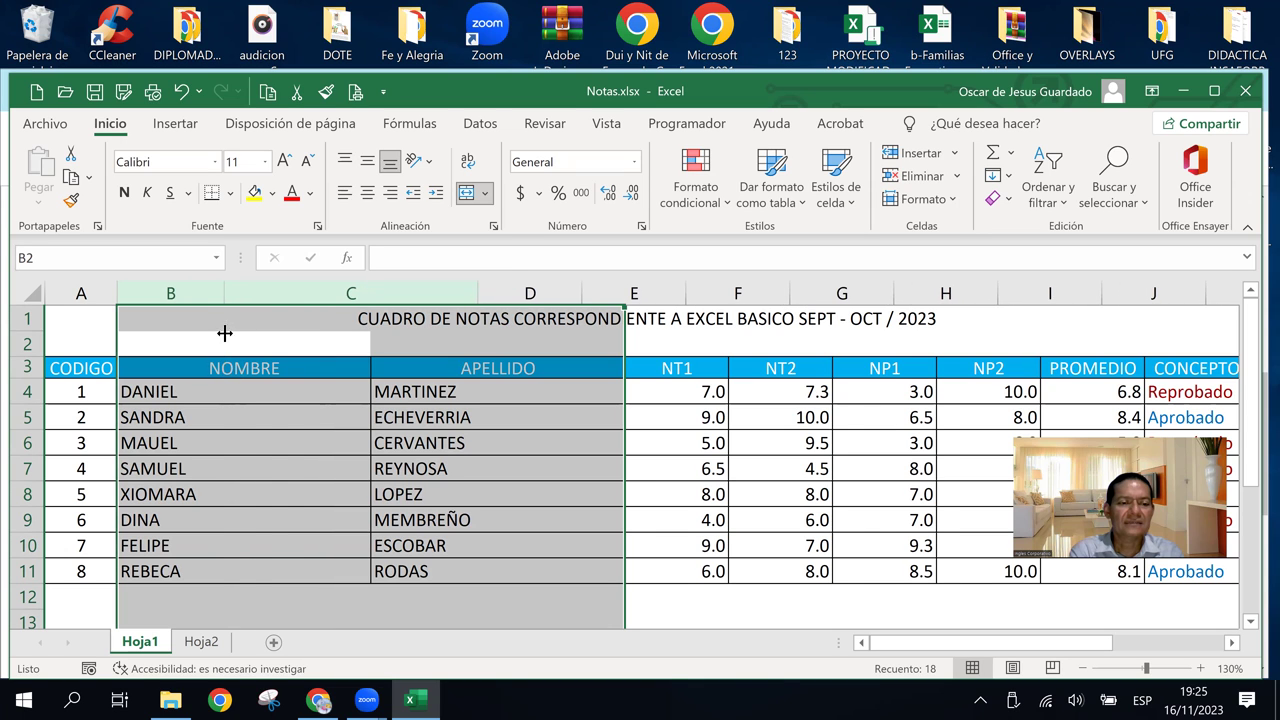
click(337, 497)
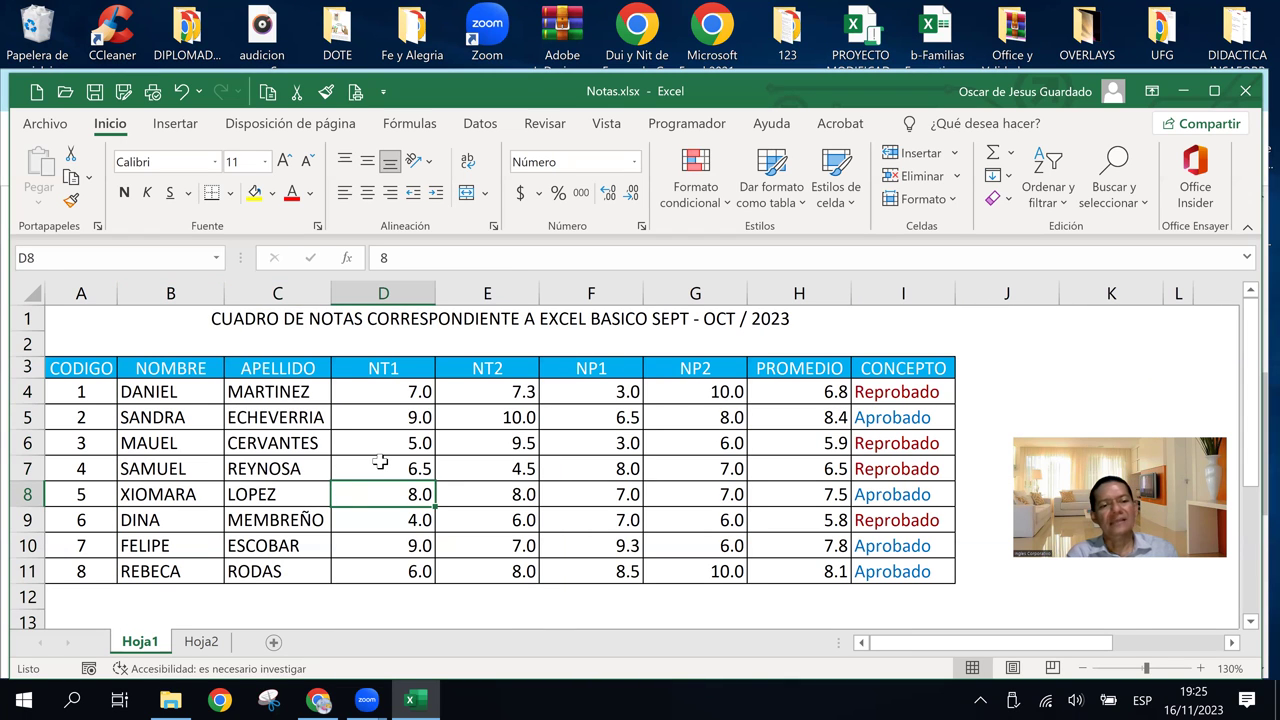
click(380, 461)
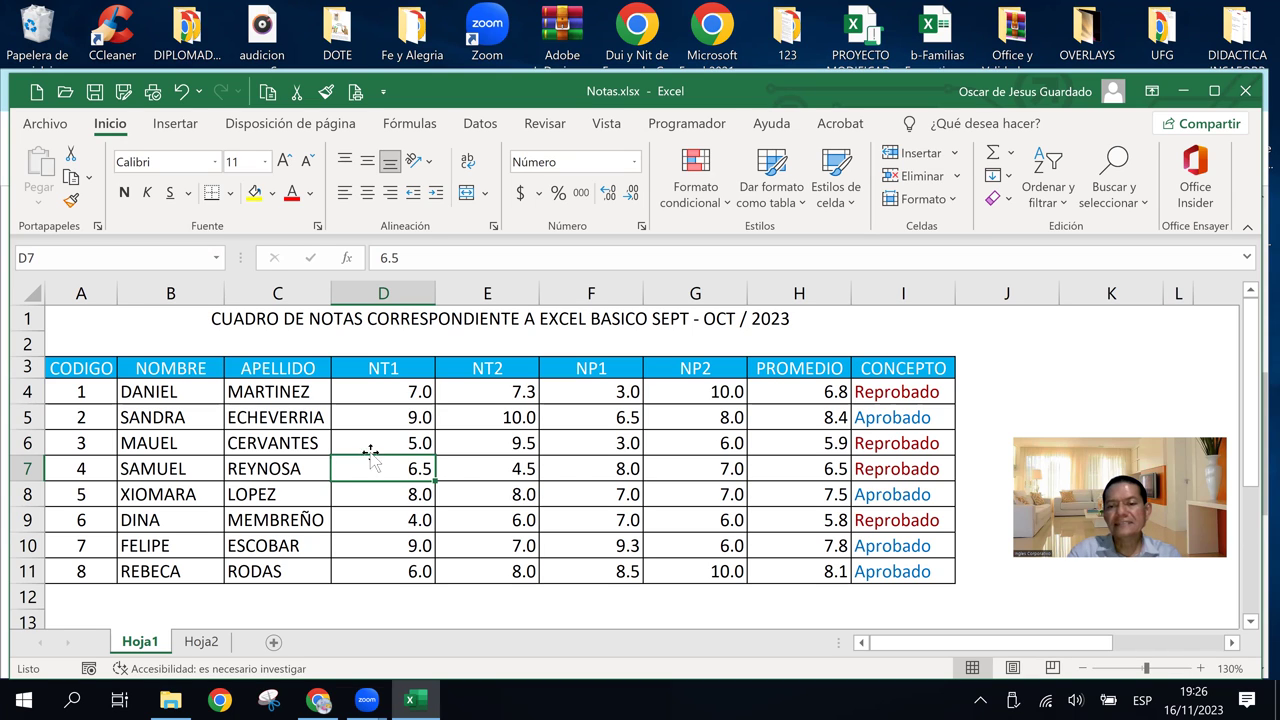
click(428, 571)
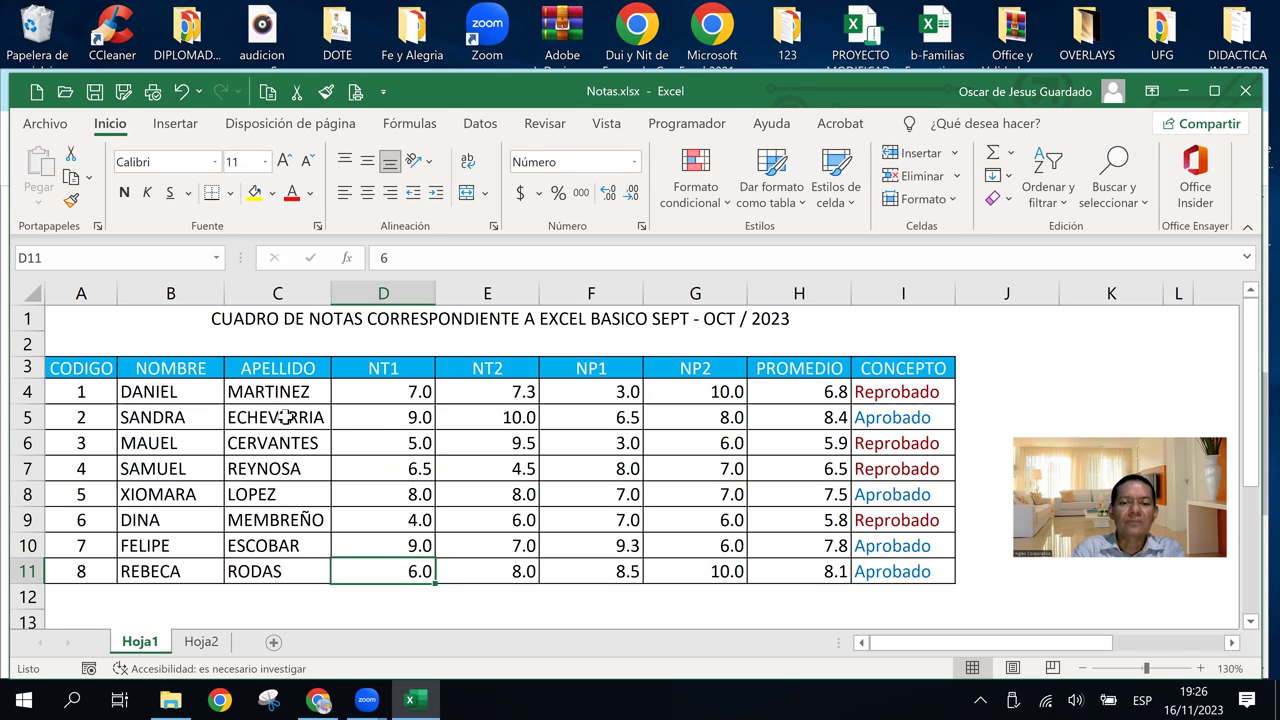
click(298, 413)
click(84, 397)
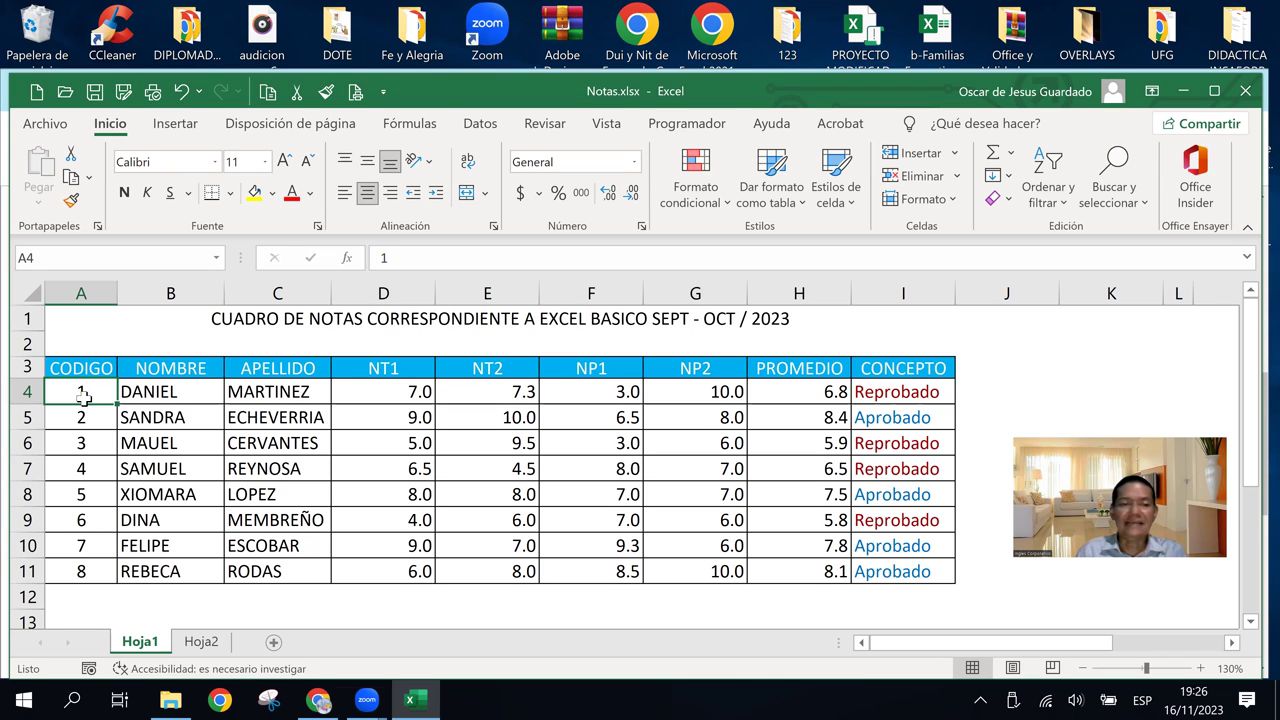
key(Up)
key(Down)
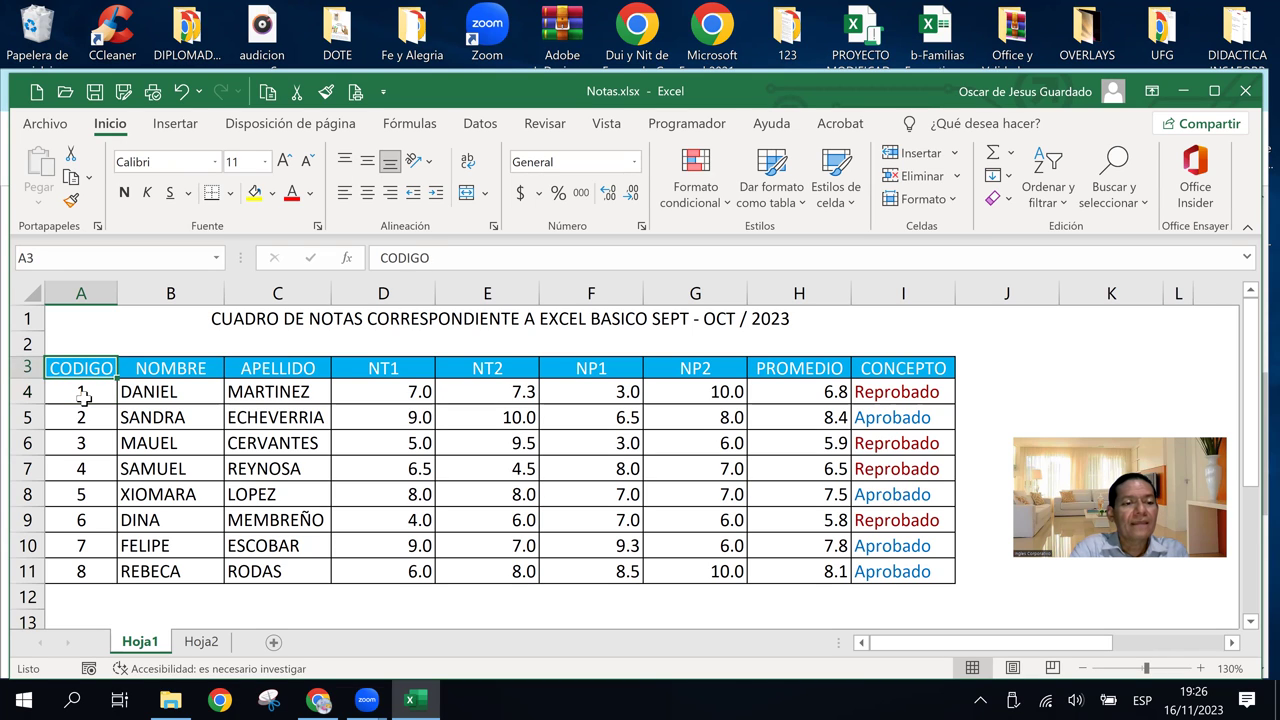
key(Down)
key(Down)
key(Down)
key(Down)
key(Down)
key(Down)
key(Down)
key(Up)
key(Up)
key(Up)
key(Up)
key(Up)
key(Up)
key(Up)
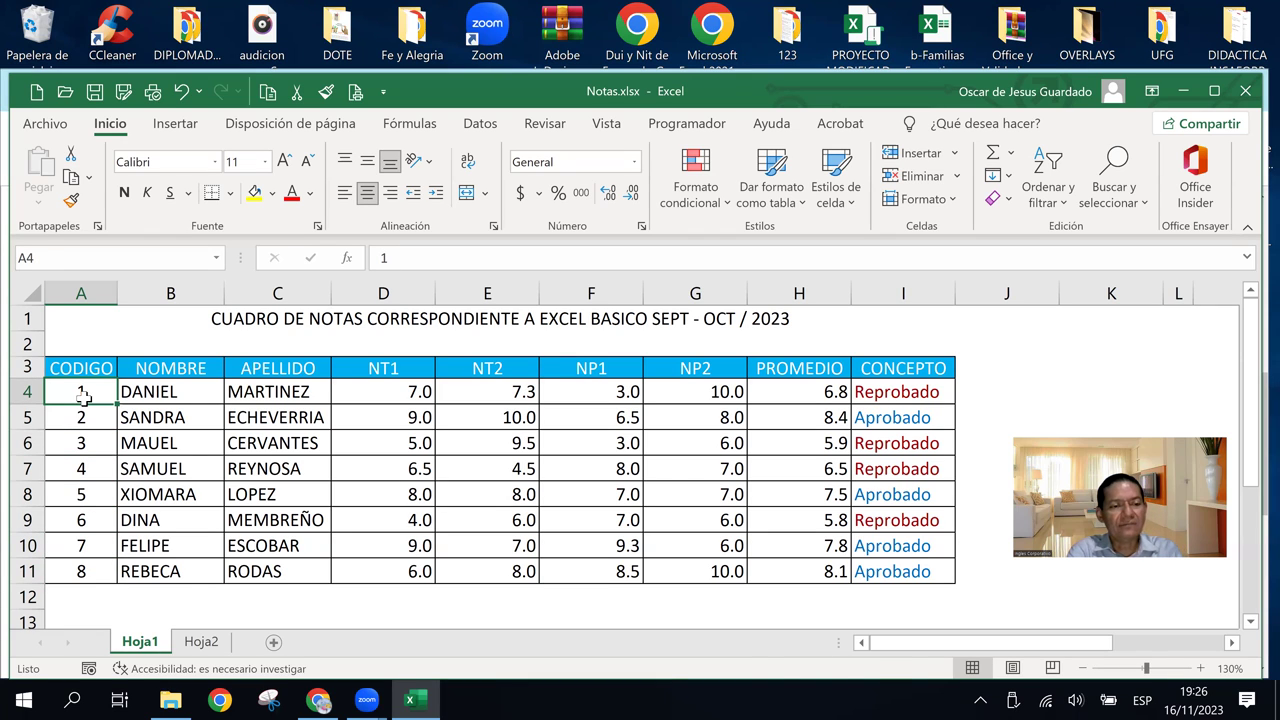
key(shift+Down)
key(shift+Down)
key(shift+Down)
key(shift+Down)
key(shift+Down)
key(shift+Down)
key(shift+Down)
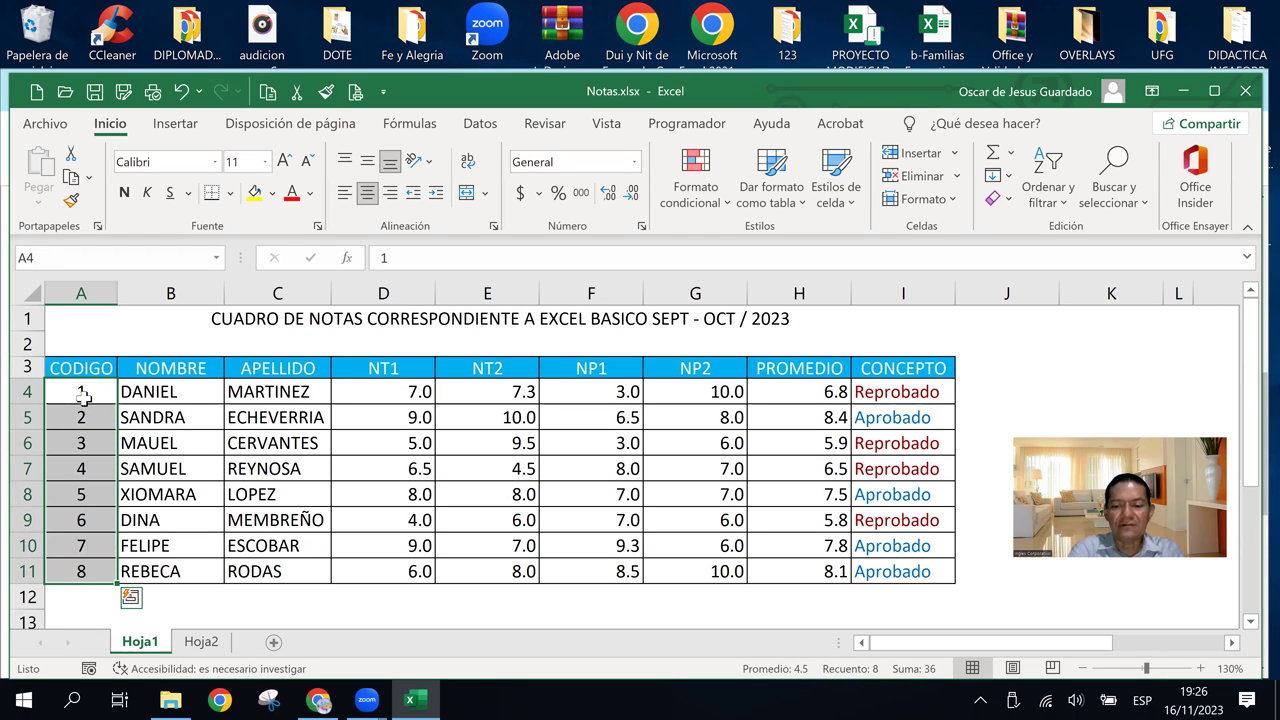
key(Delete)
key(Right)
key(Left)
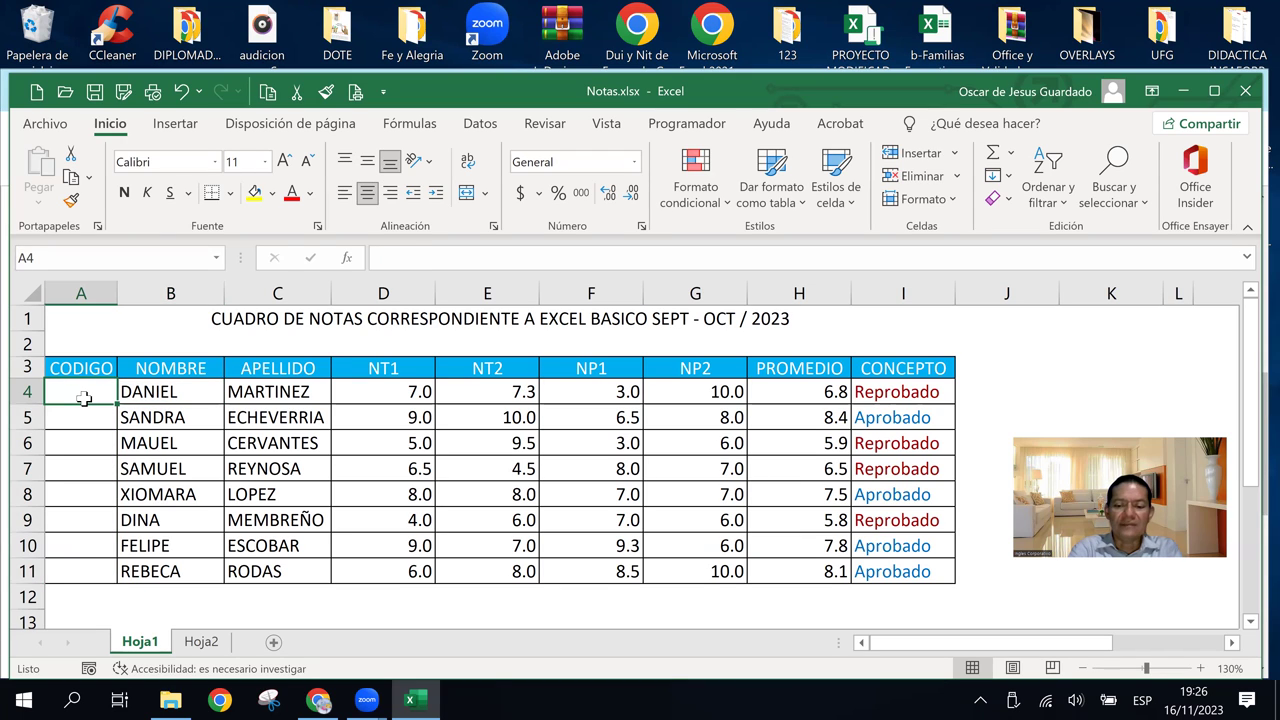
key(Right)
key(Left)
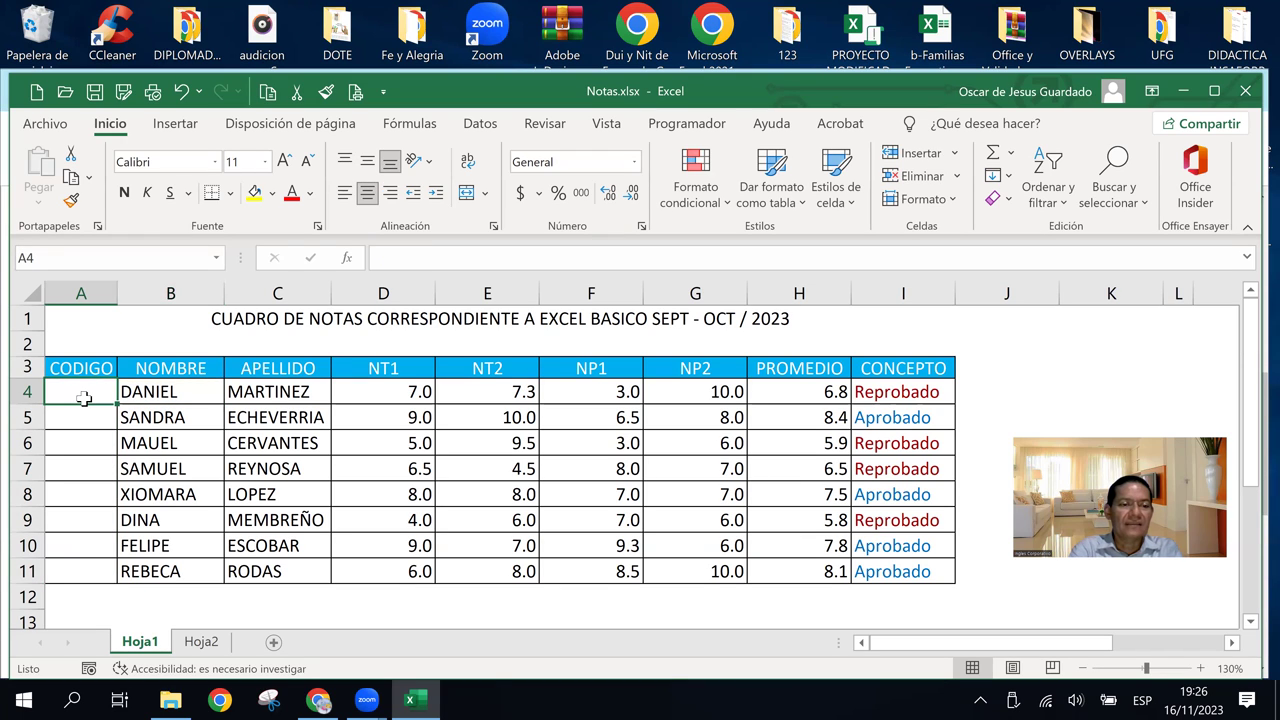
key(Right)
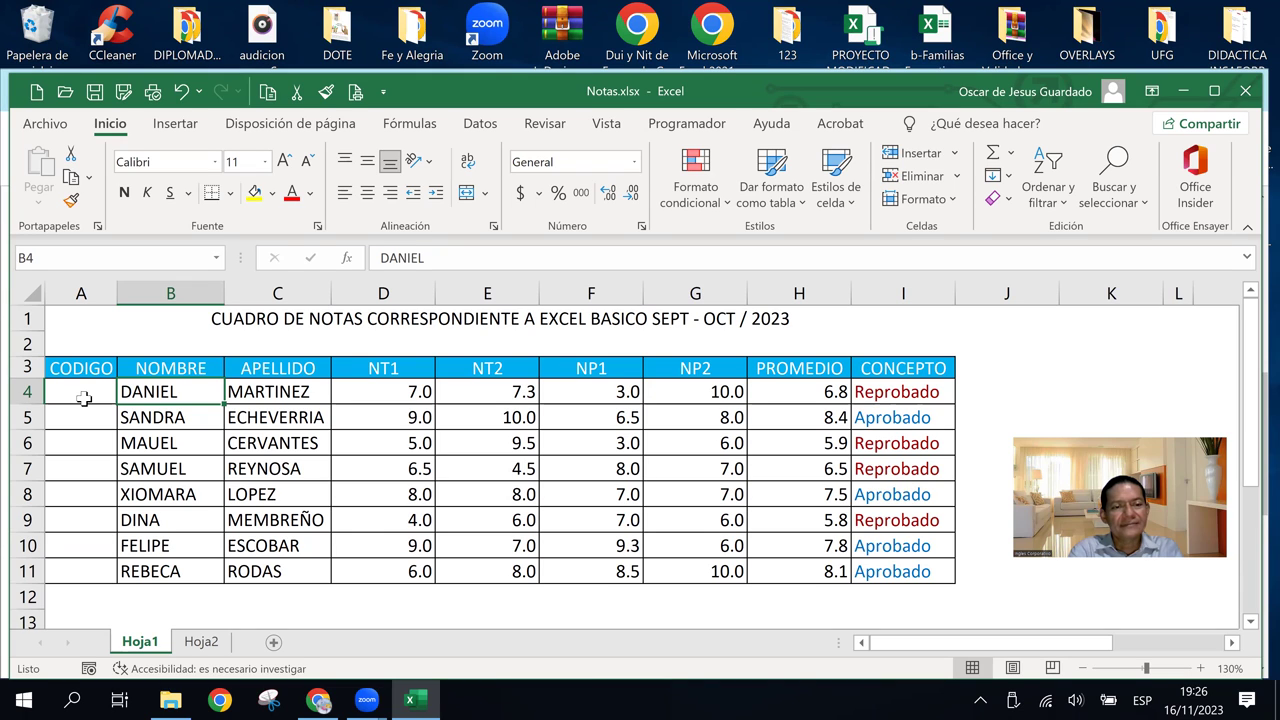
key(Right)
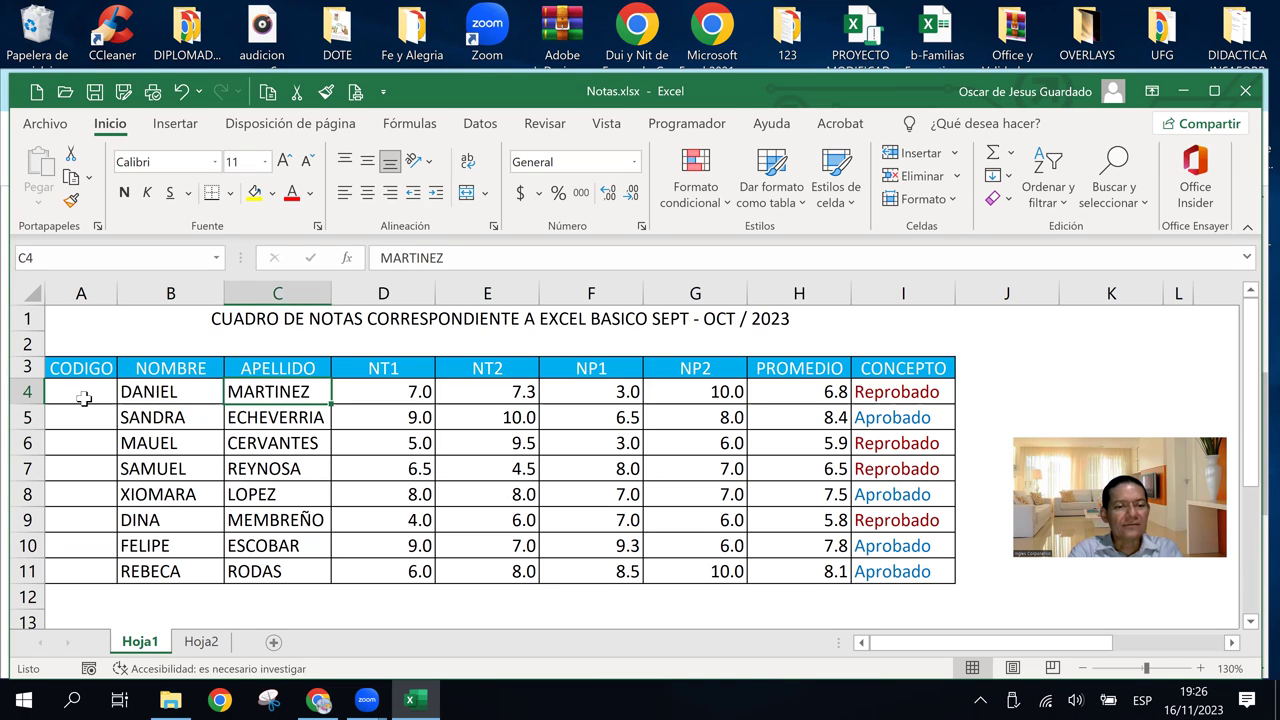
key(Right)
key(Right)
key(Right)
key(Right)
key(Right)
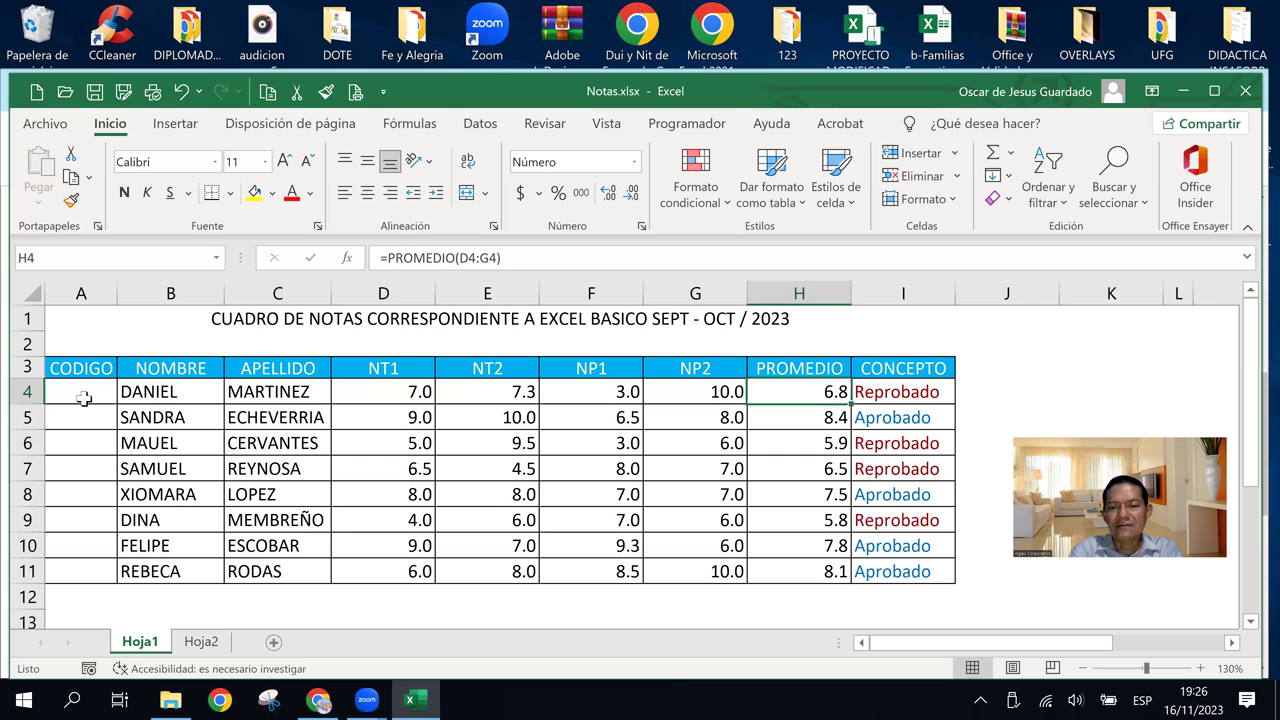
key(Right)
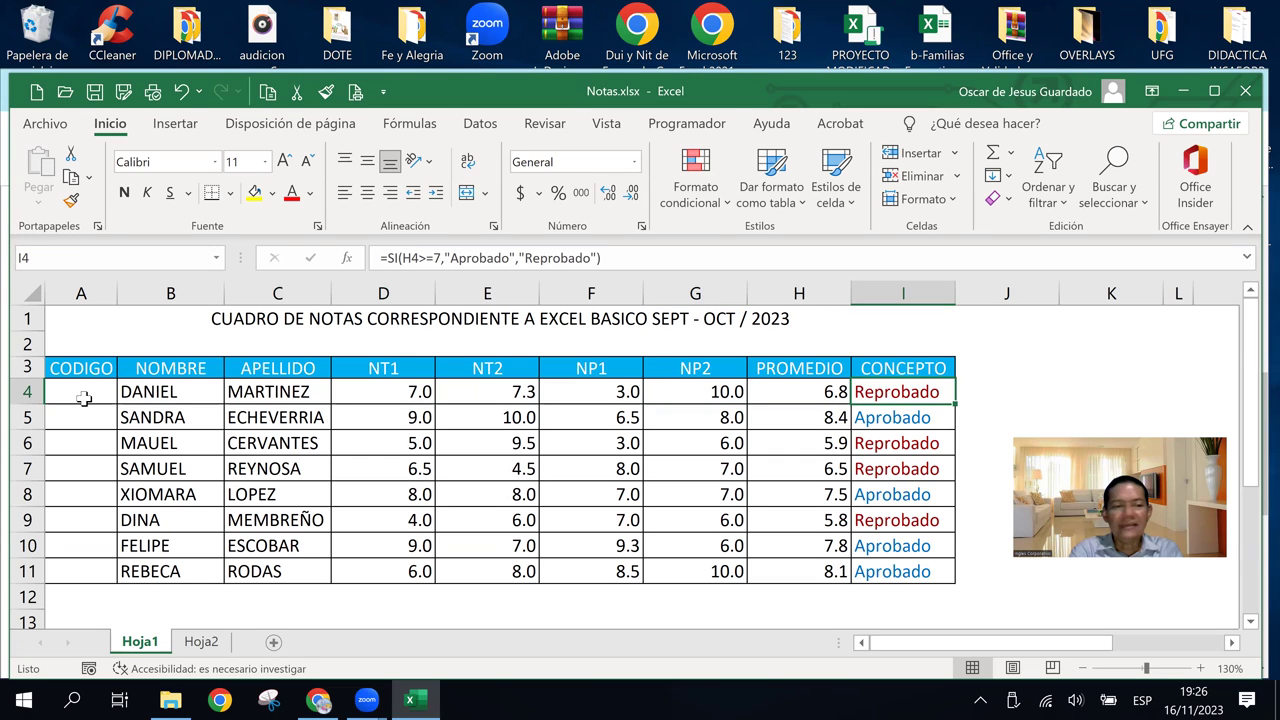
key(Left)
key(Left)
key(Left)
key(Left)
key(Left)
key(Left)
key(Left)
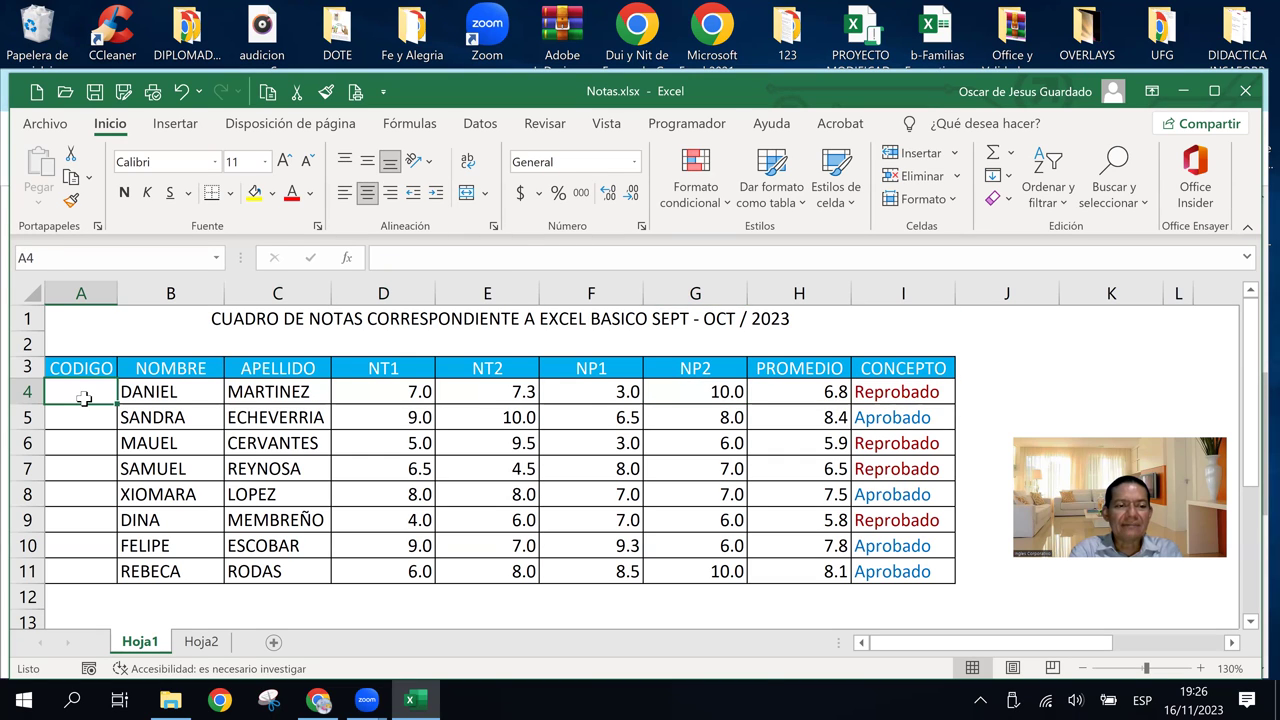
In A4, start the formula =IZQUIERDA(B4,2) taking DANIEL's first two letters
text(=)
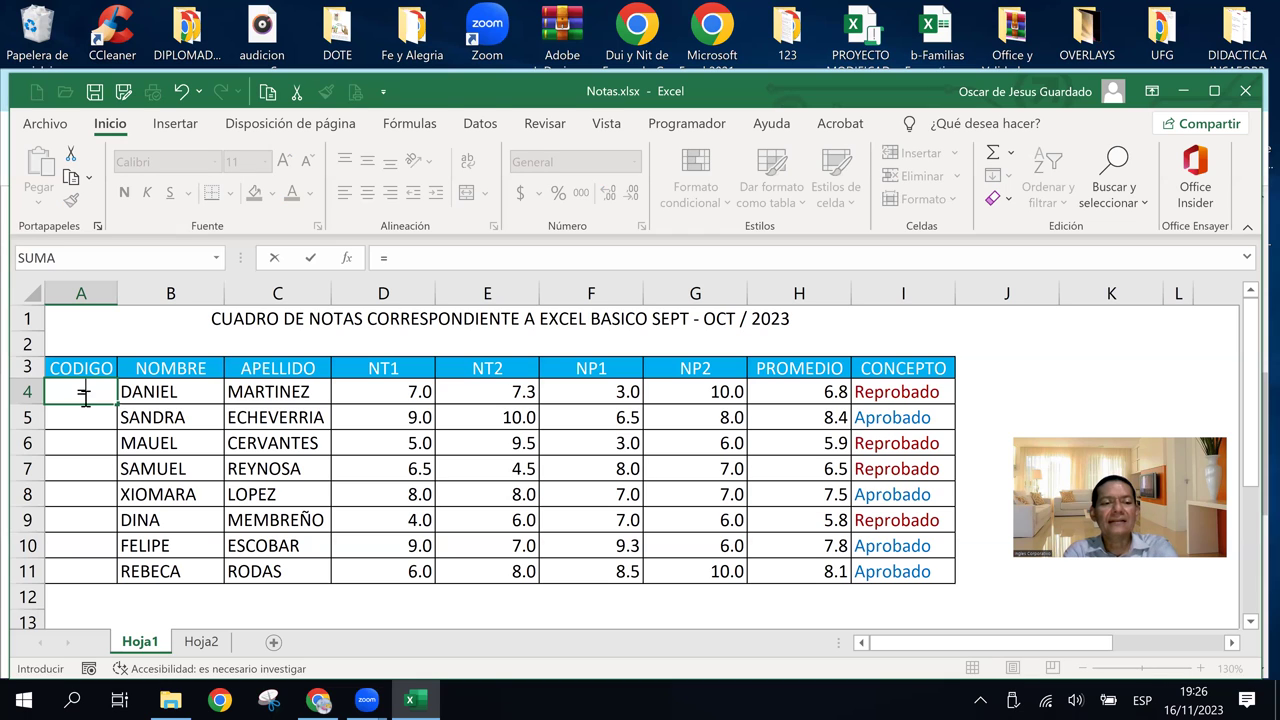
text(IZQUIER)
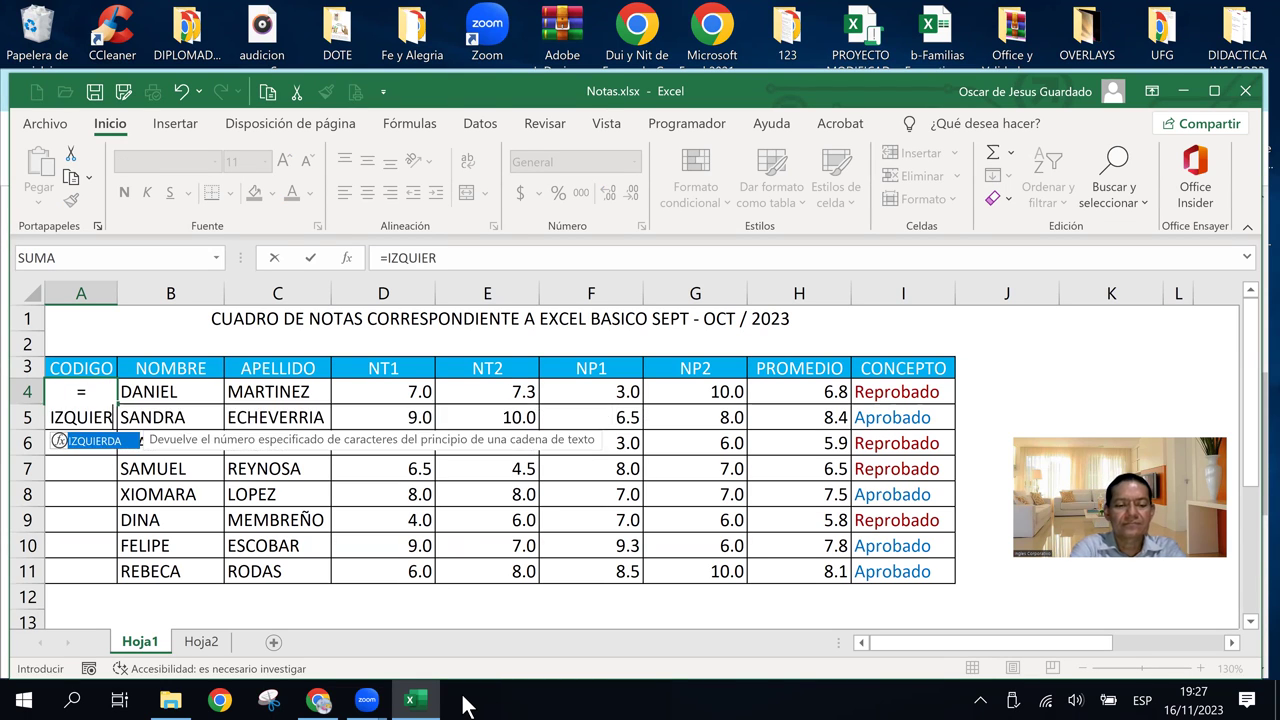
text(DA)
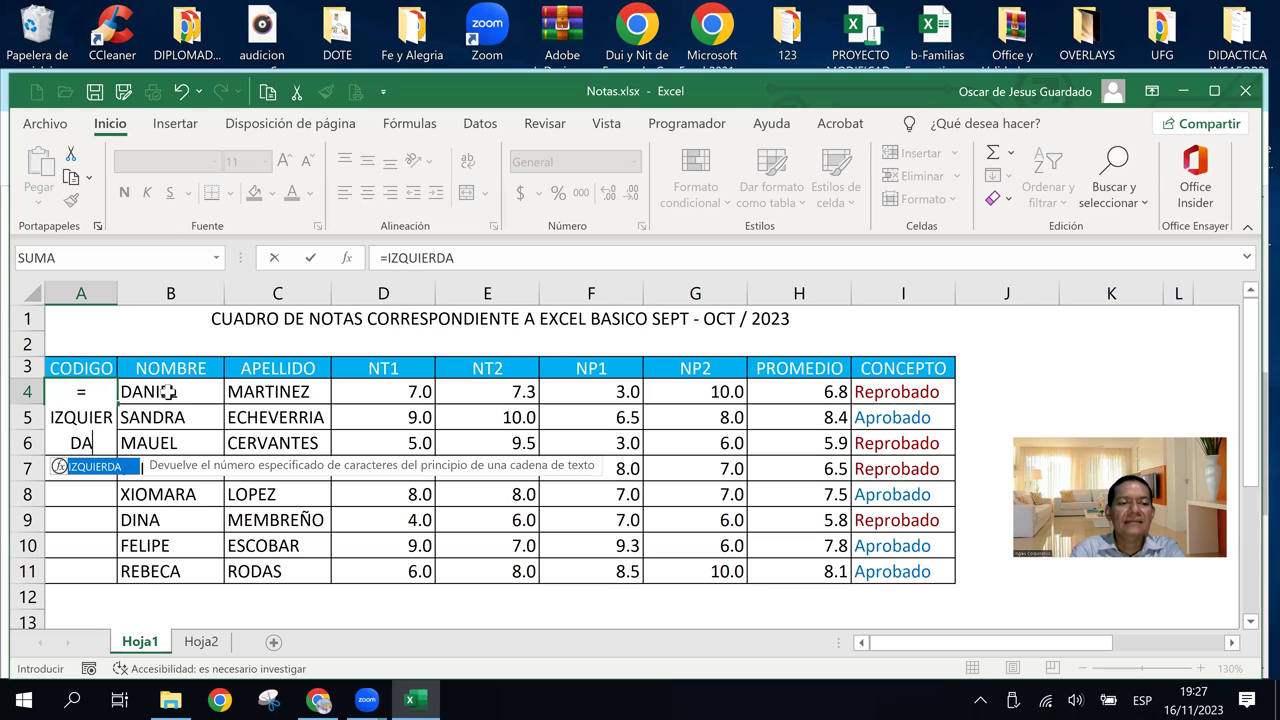
text(()
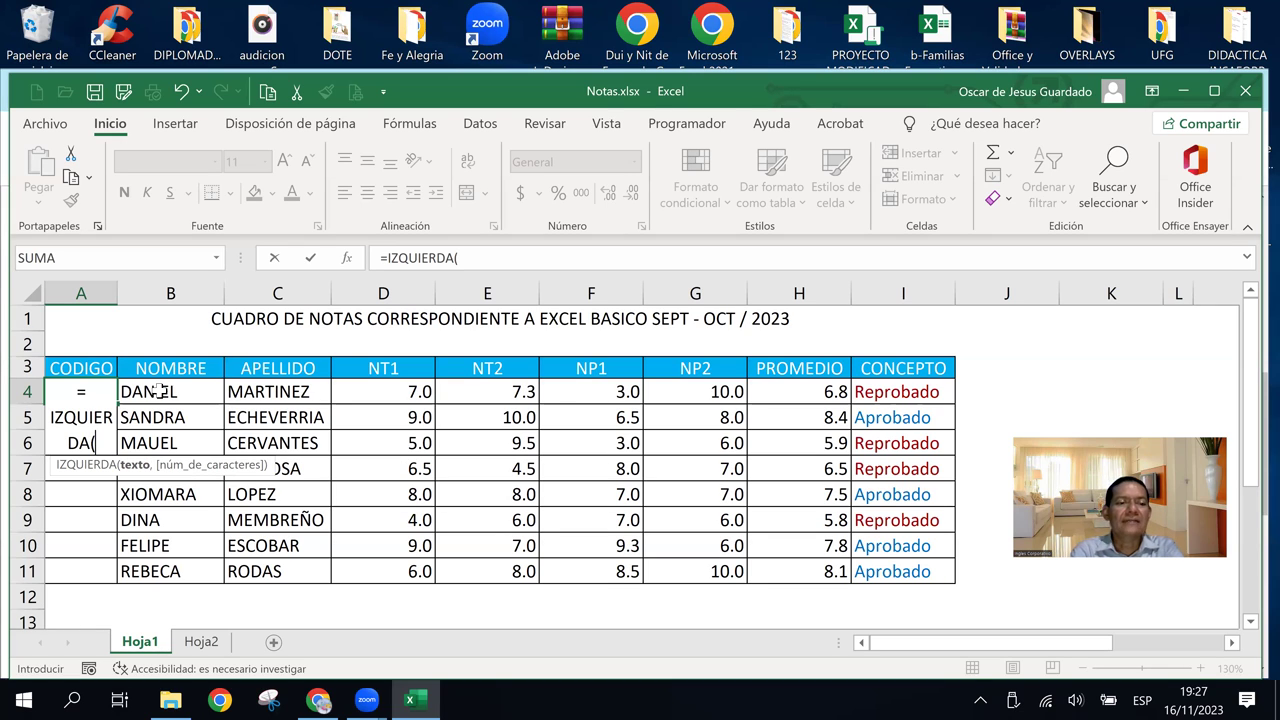
click(158, 392)
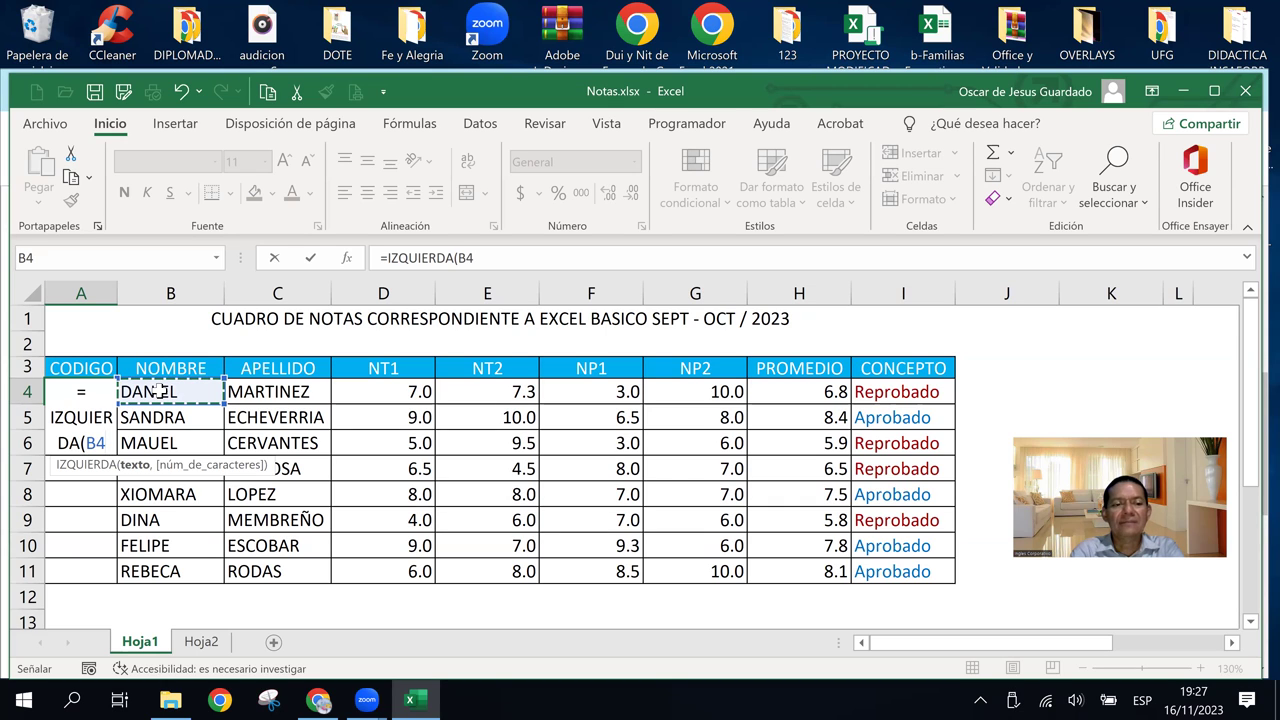
text(,)
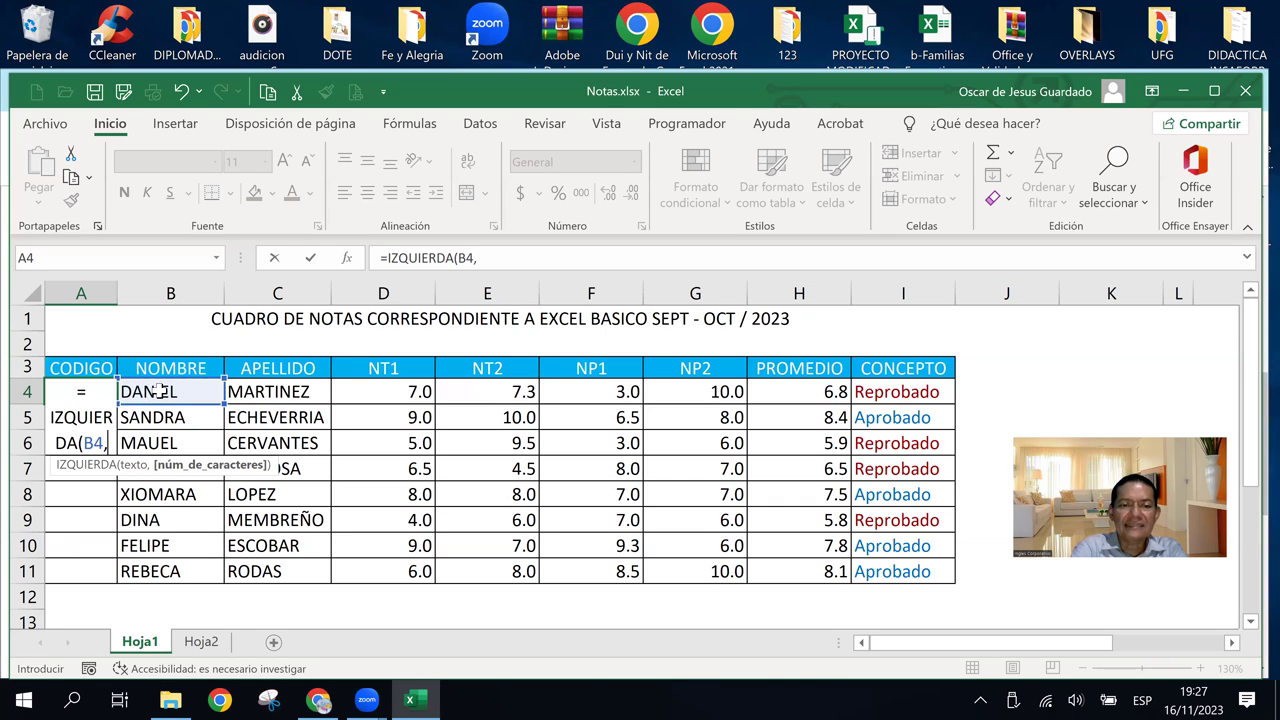
text(2)
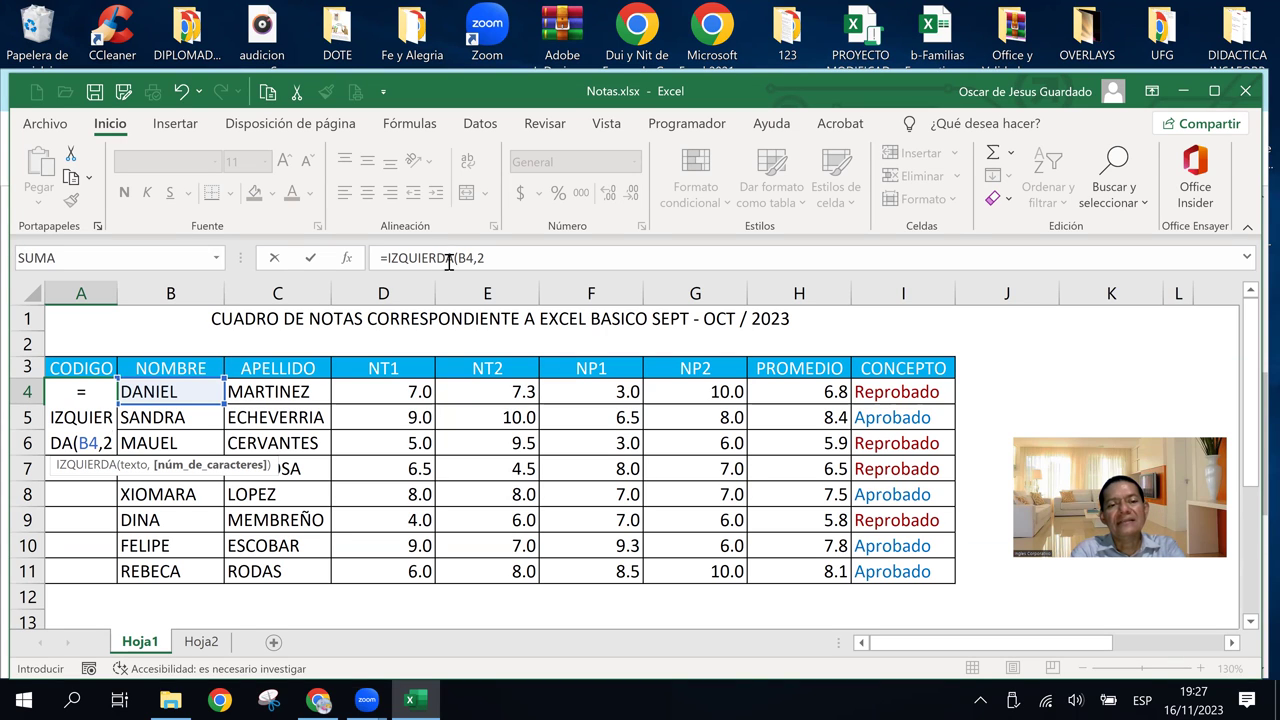
click(503, 257)
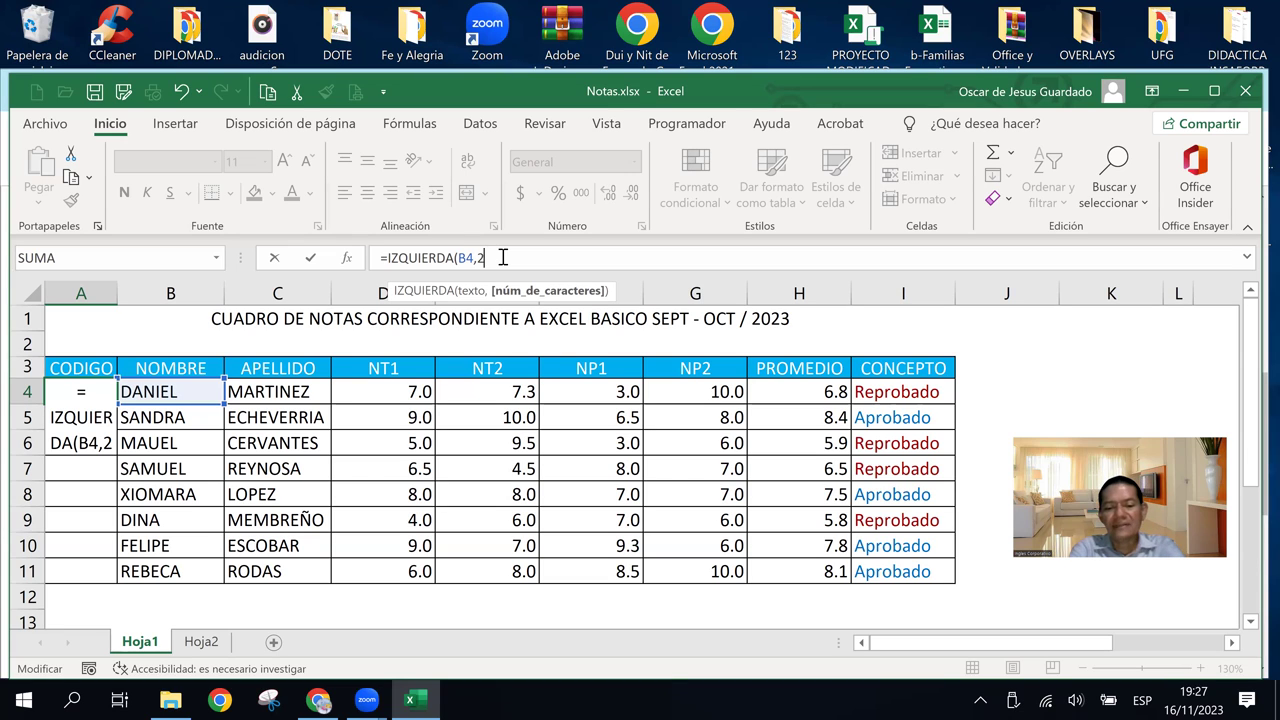
text())
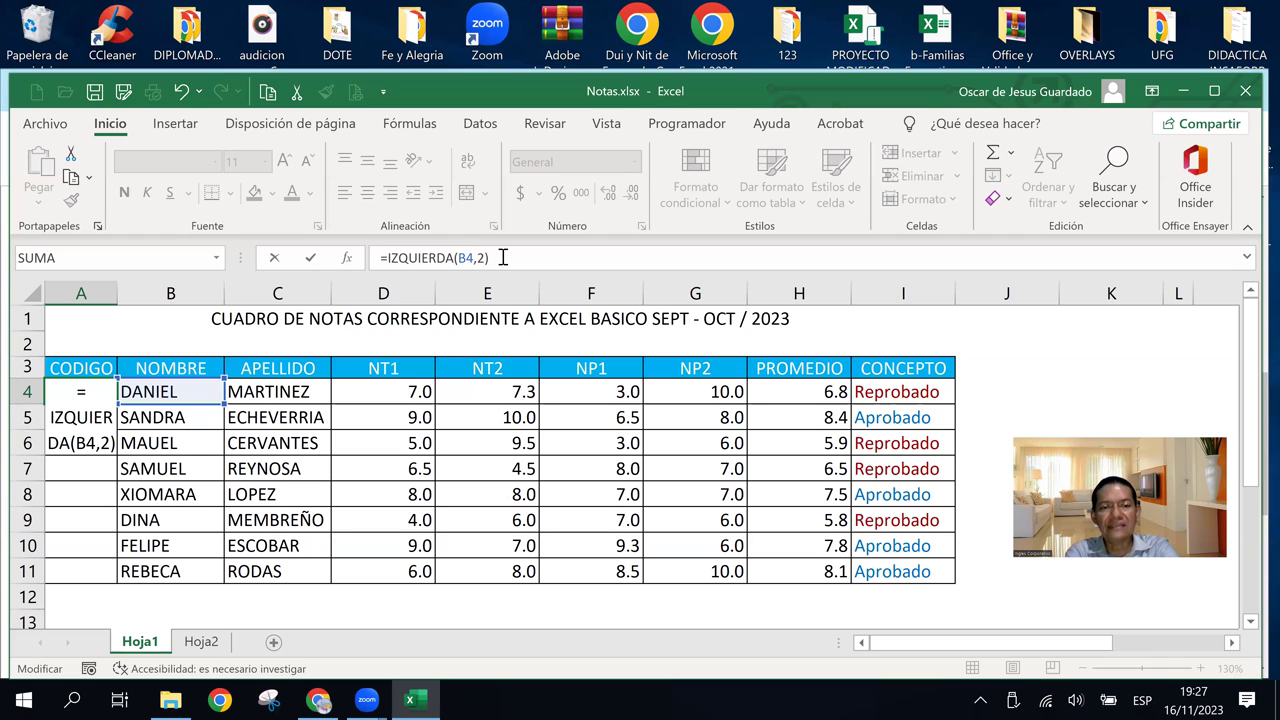
Extend it with &"-"&IZQUIERDA(C4,2 to add MARTINEZ's first two letters
text(&)
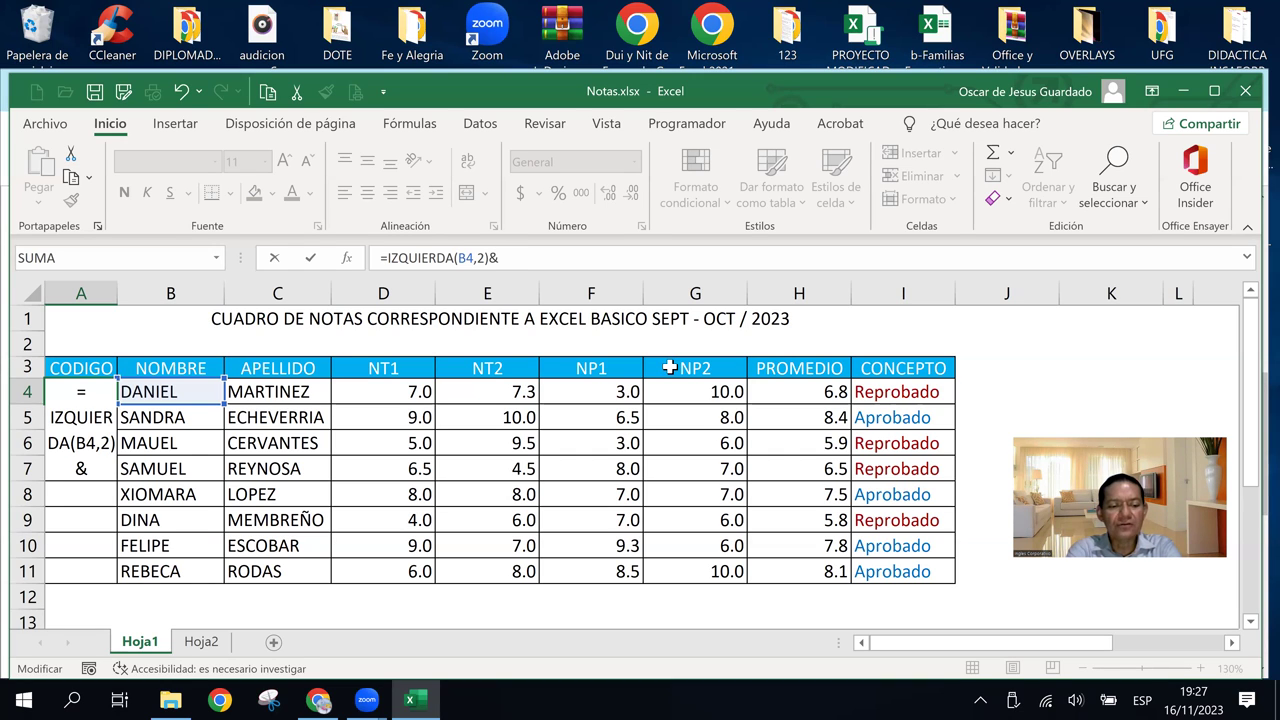
text(")
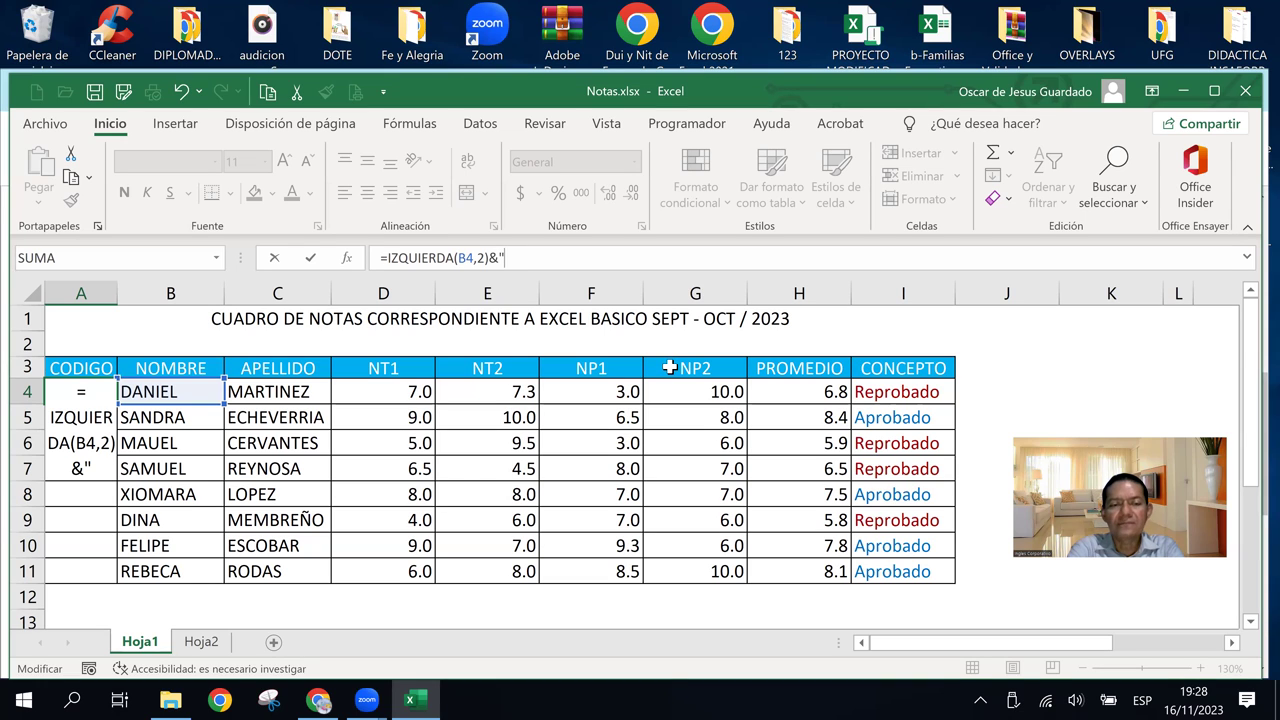
text(-)
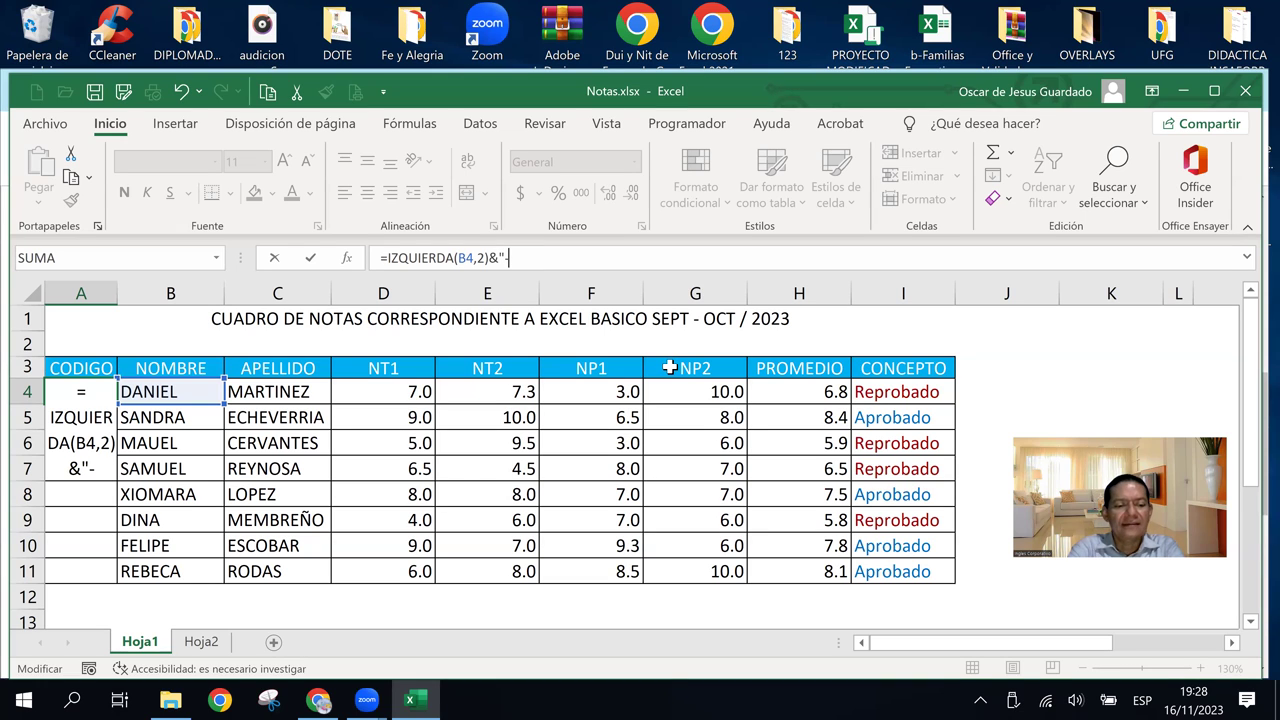
text(")
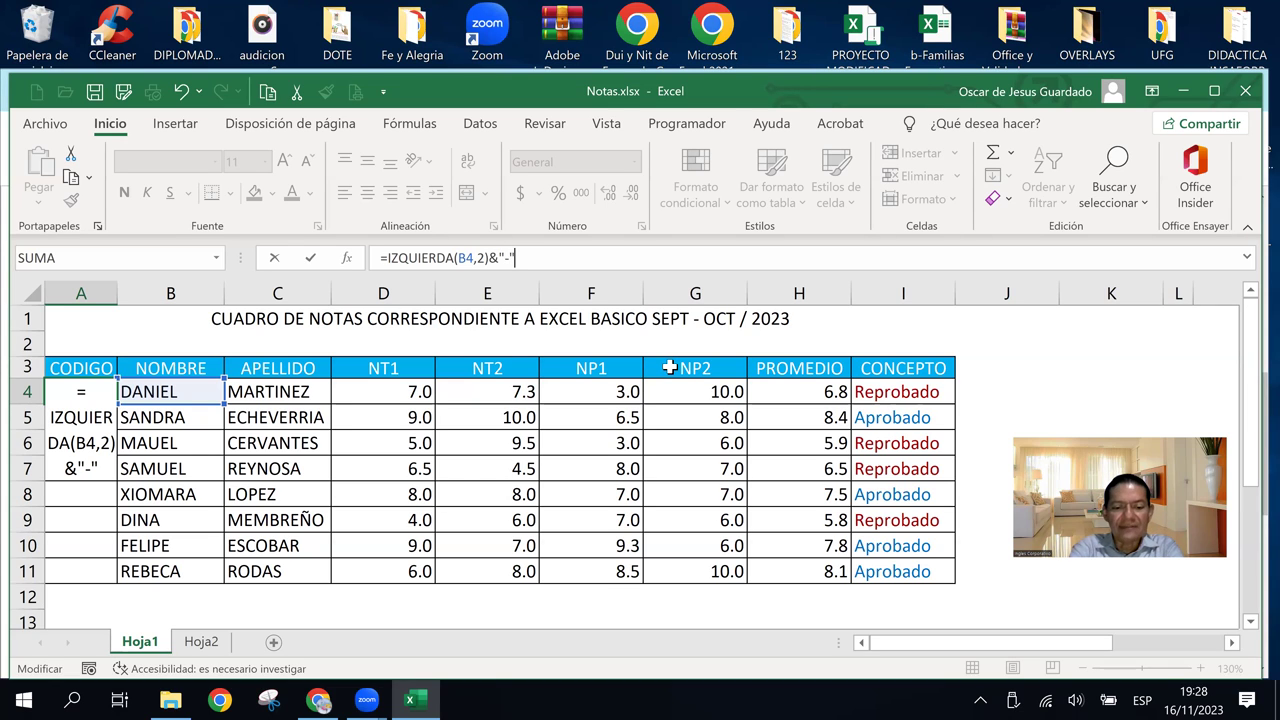
text(&)
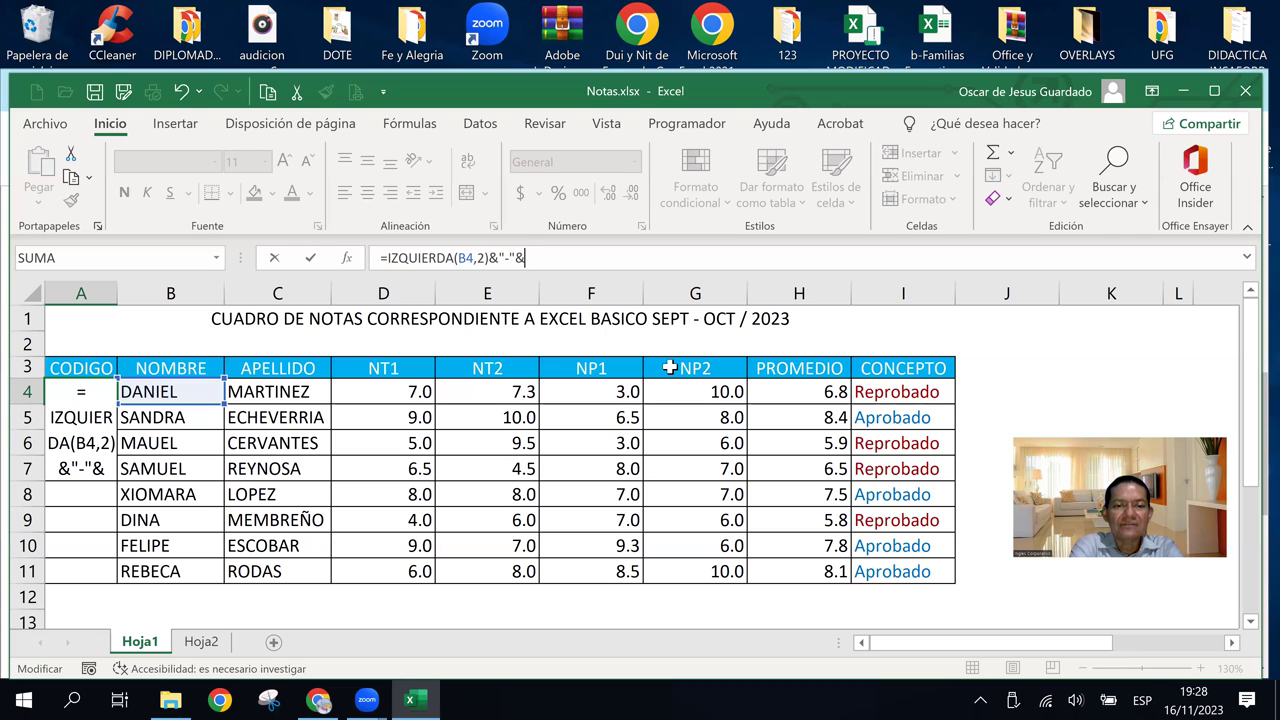
text(IZQUIERDA)
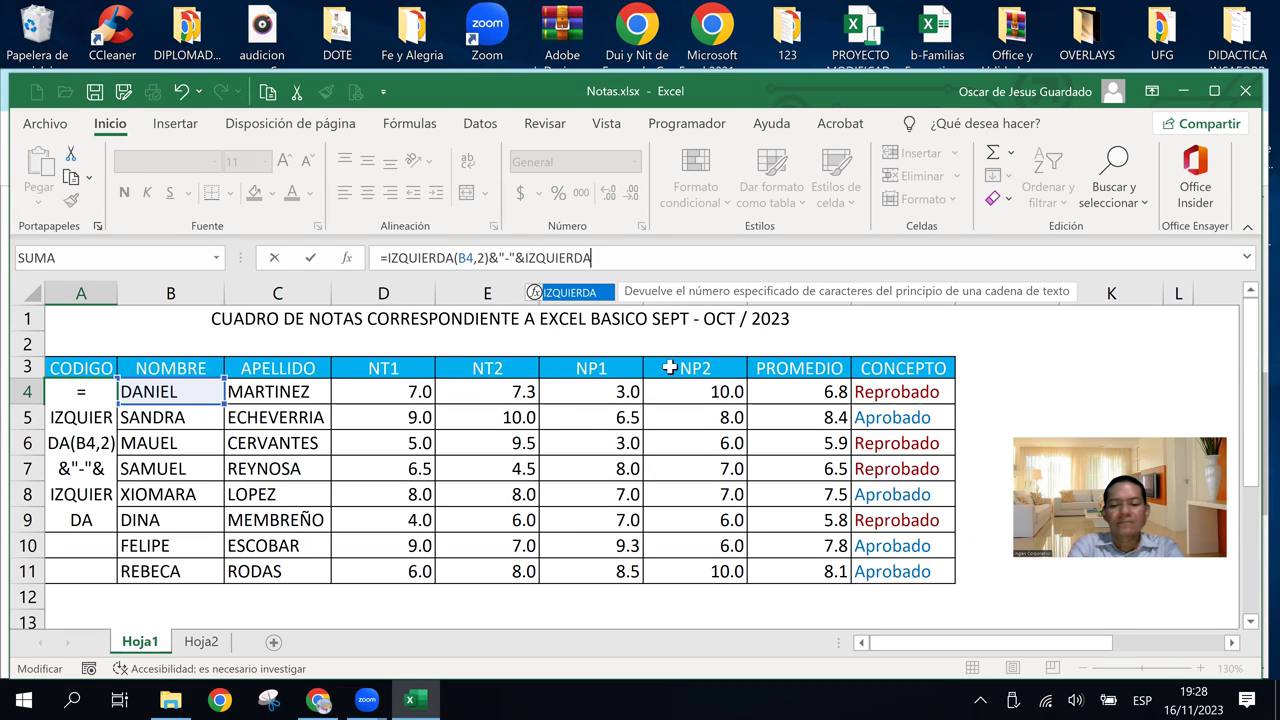
text(()
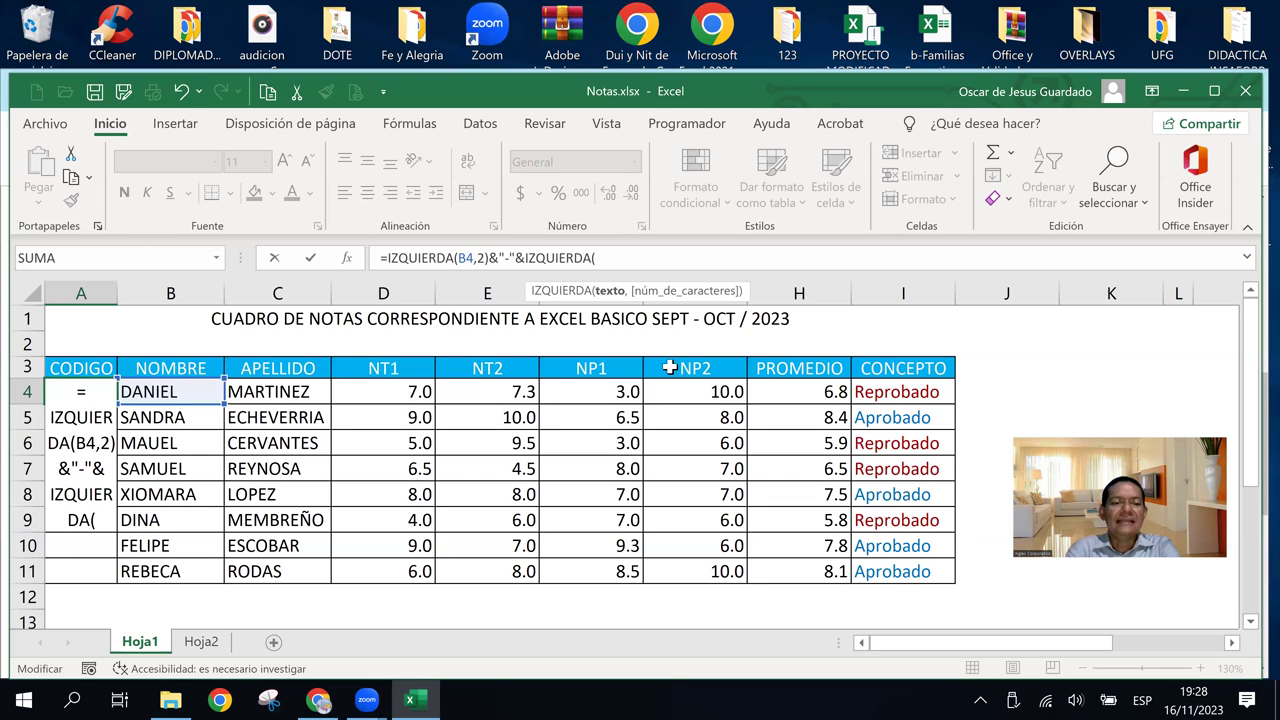
click(277, 394)
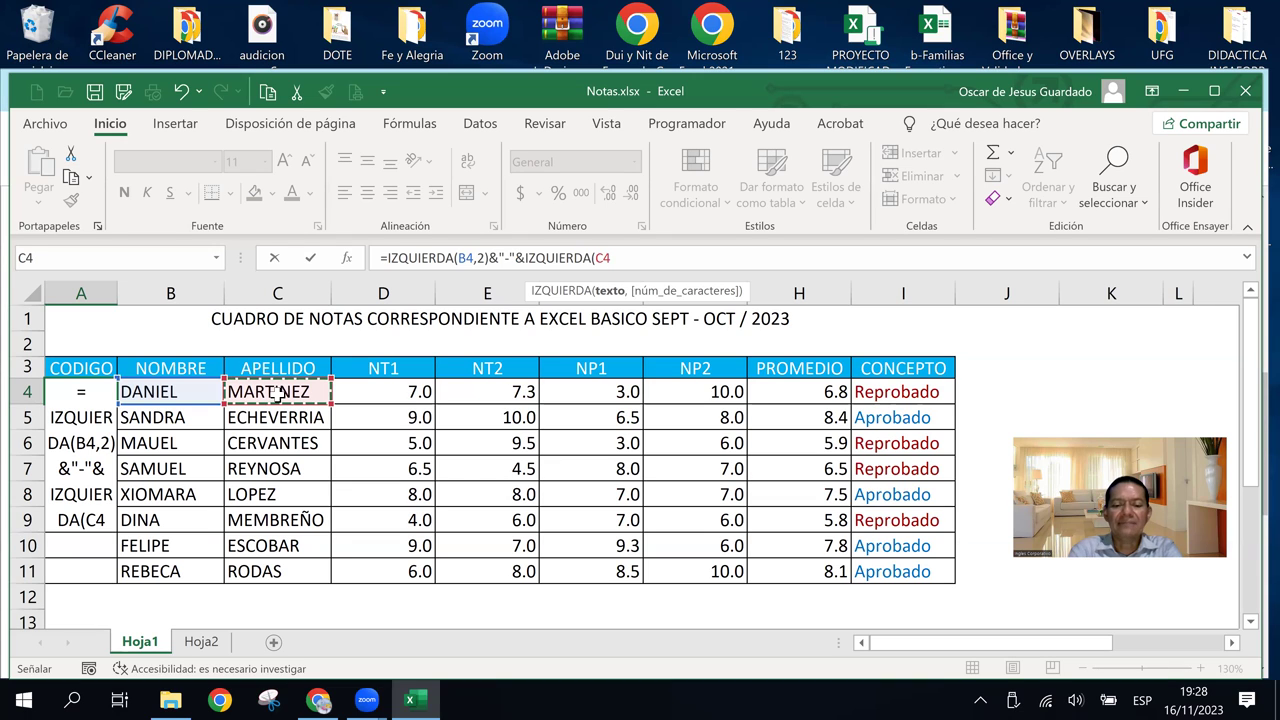
text(,2)
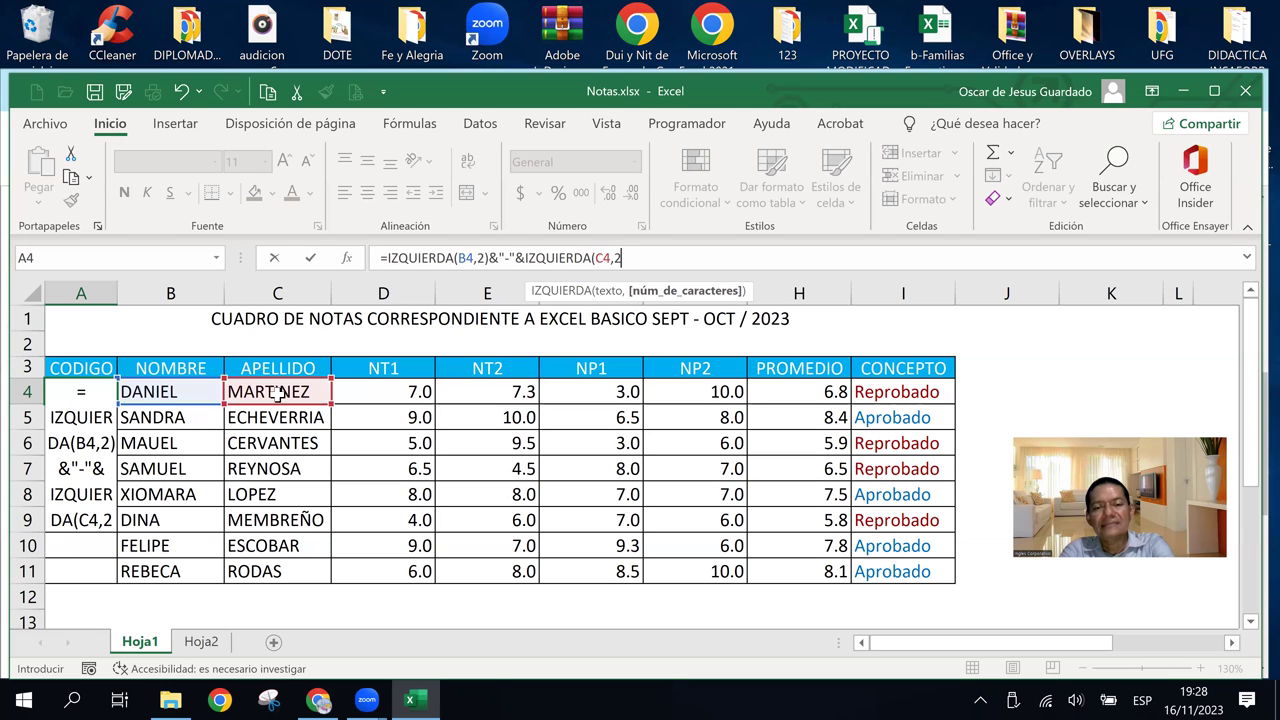
text())
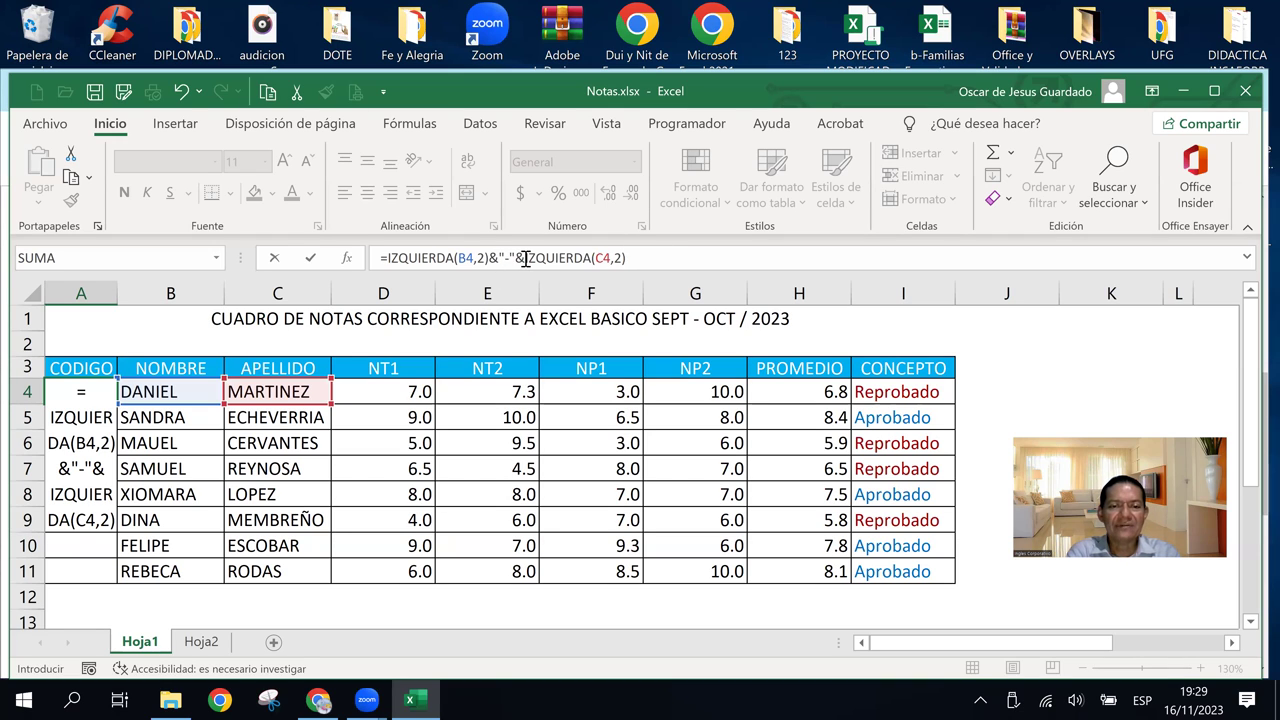
Append another "-" separator and IZQUIERDA(I4,2) for the CONCEPTO initials to the A4 formula
drag(526, 258, 492, 260)
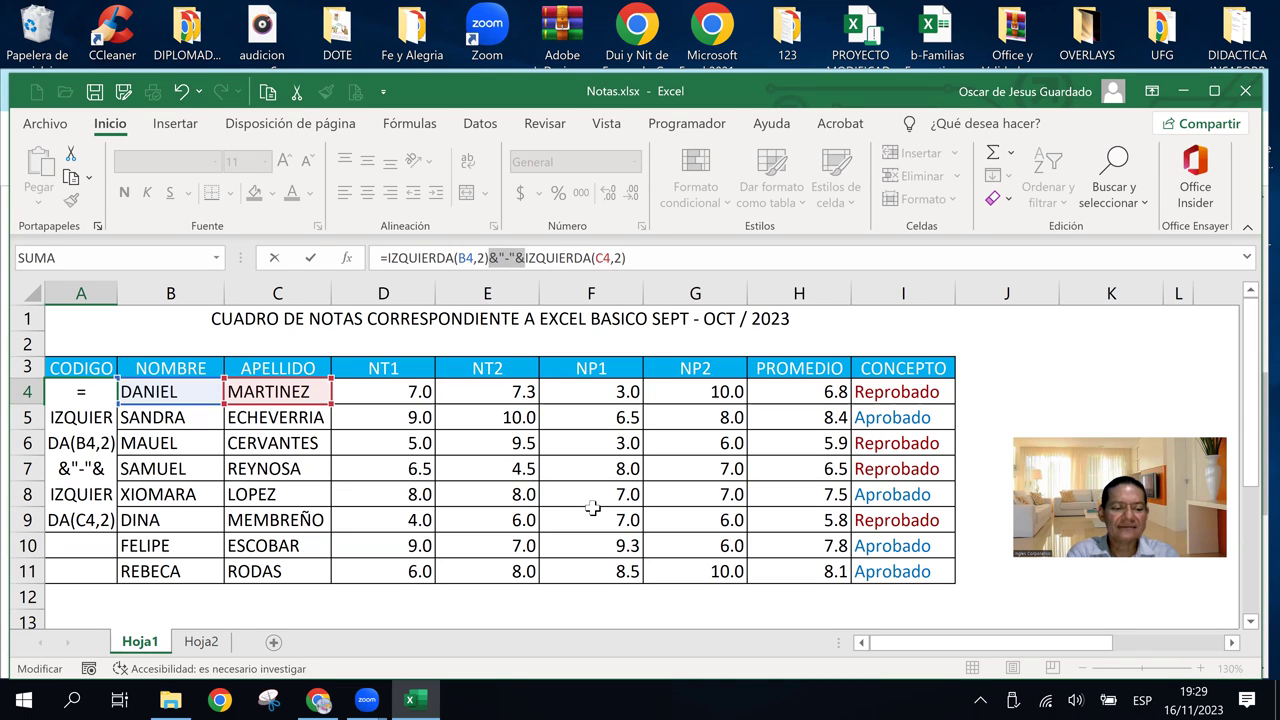
key(ctrl+c)
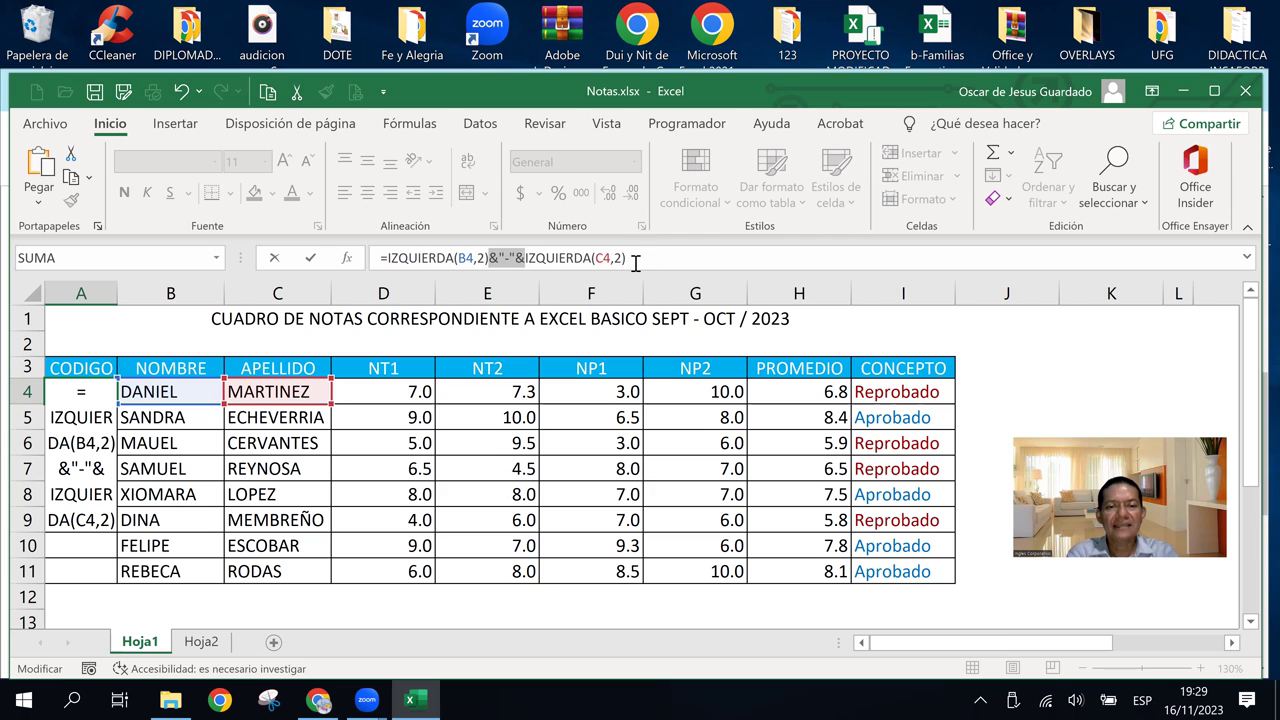
click(634, 262)
key(ctrl+v)
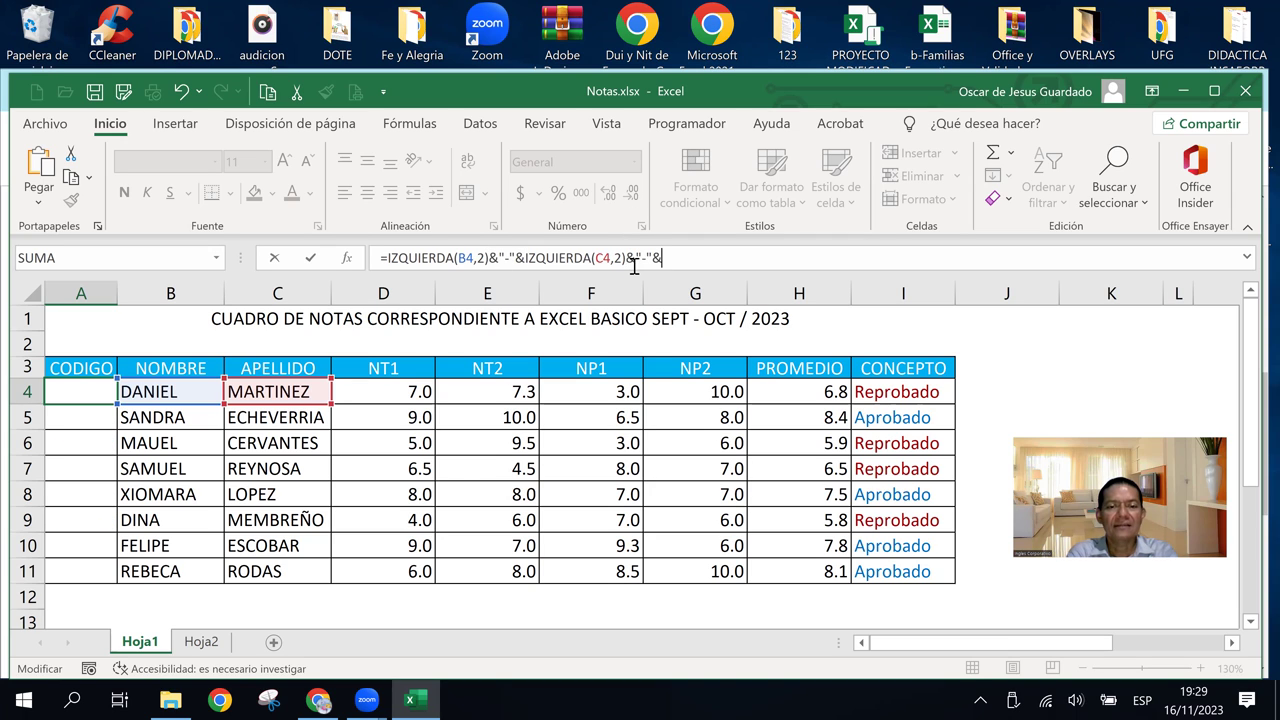
text(&)
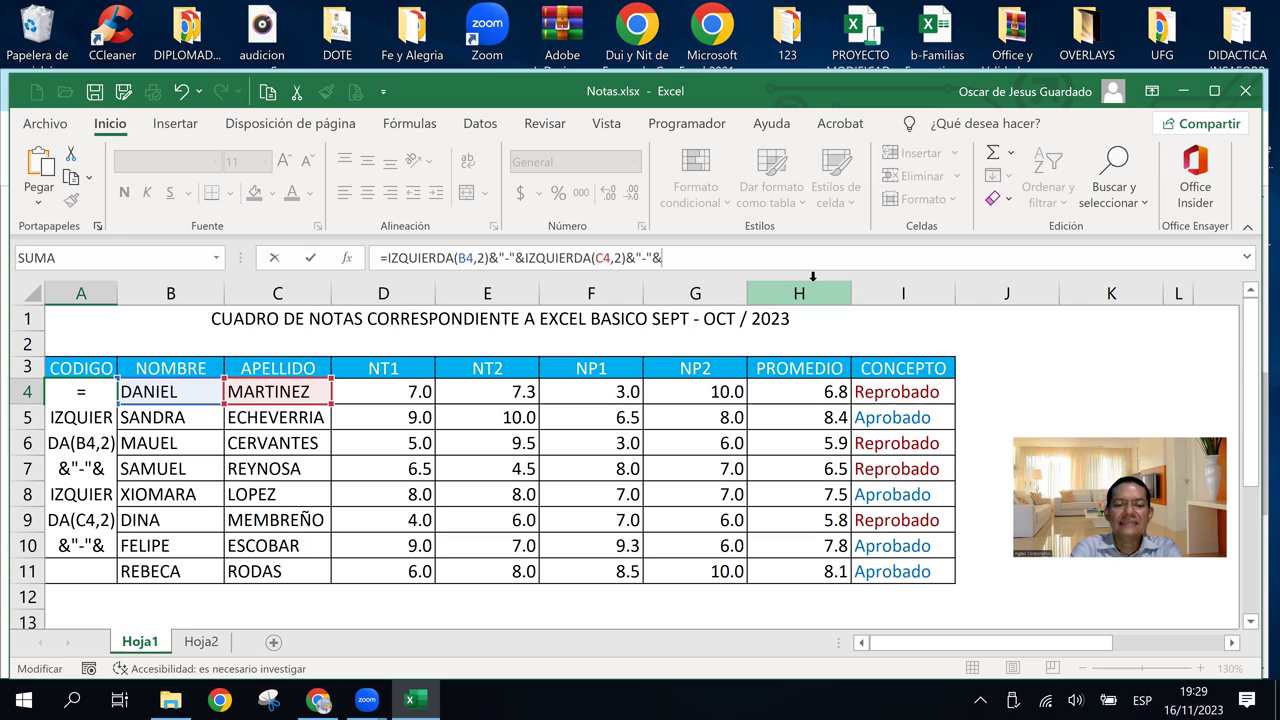
text(IZQUIER)
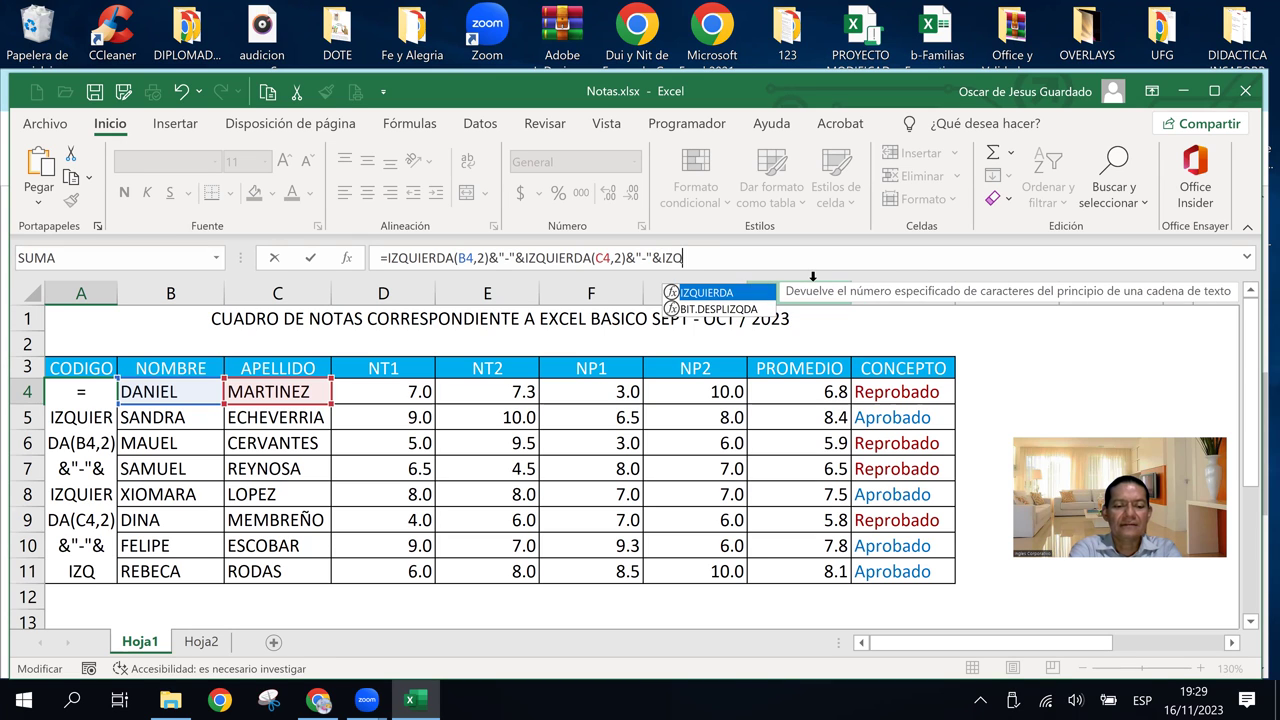
text(DA)
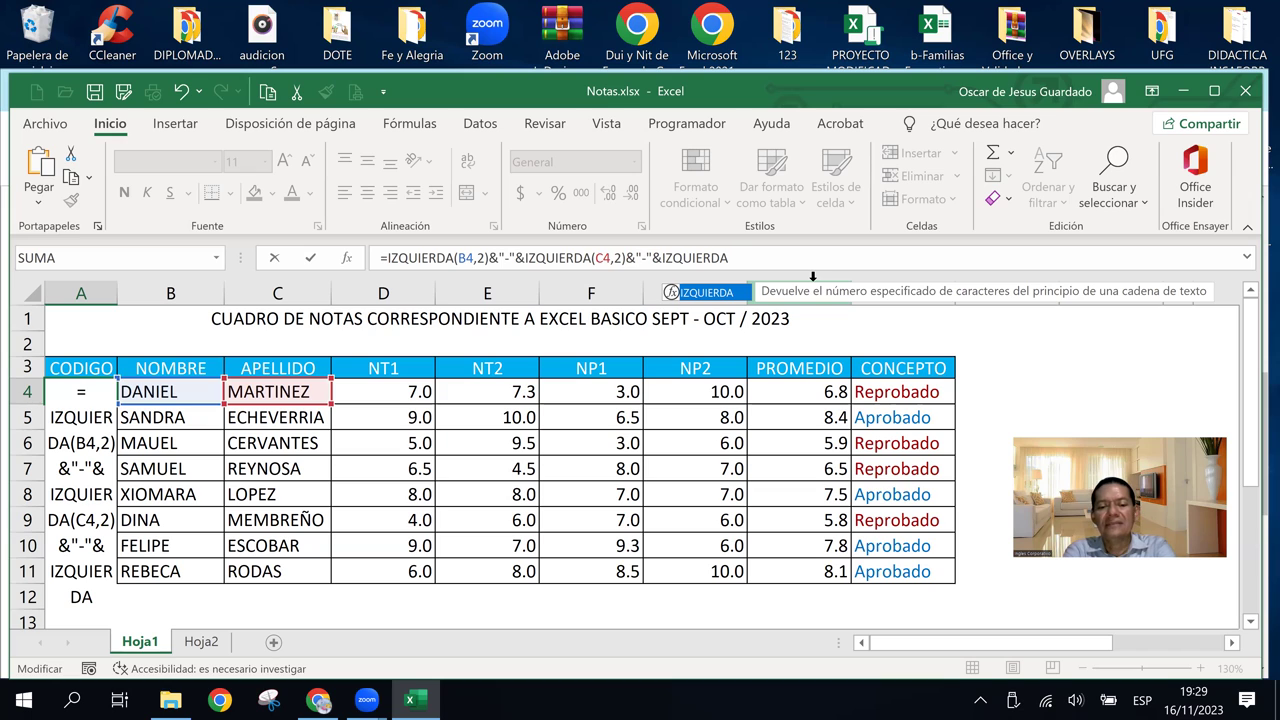
text(()
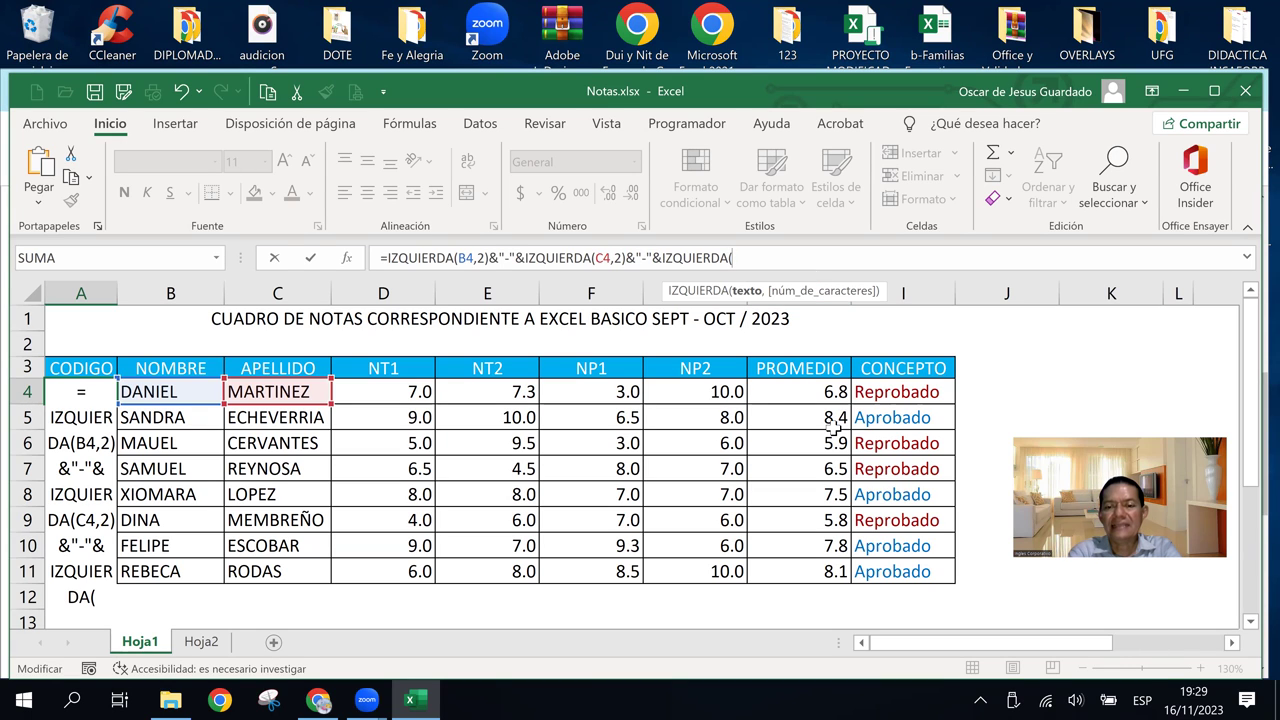
click(897, 392)
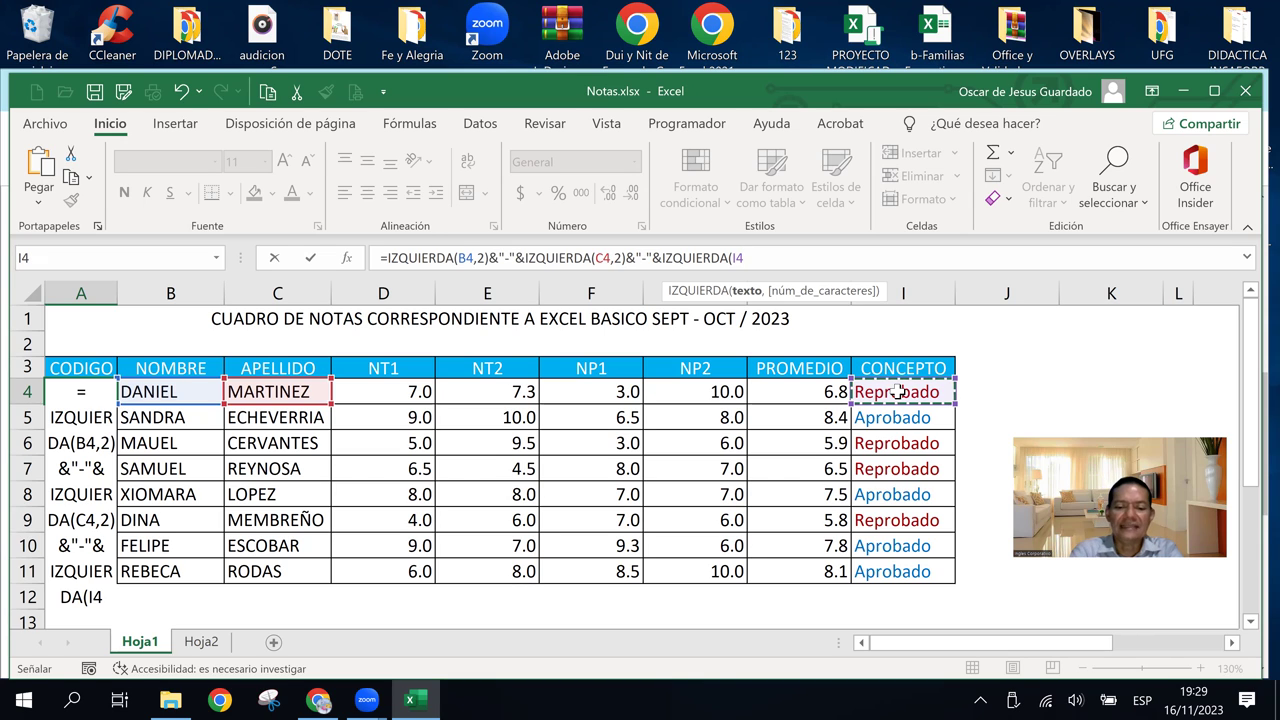
text(,)
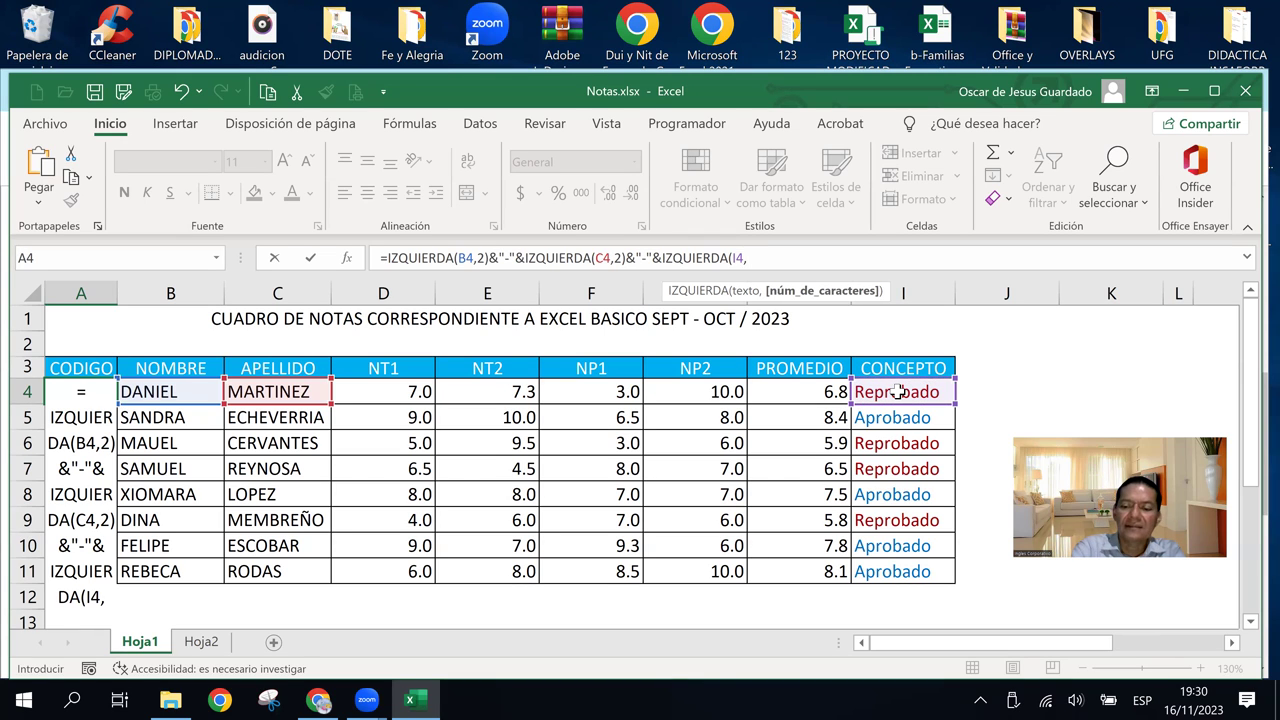
text(2)
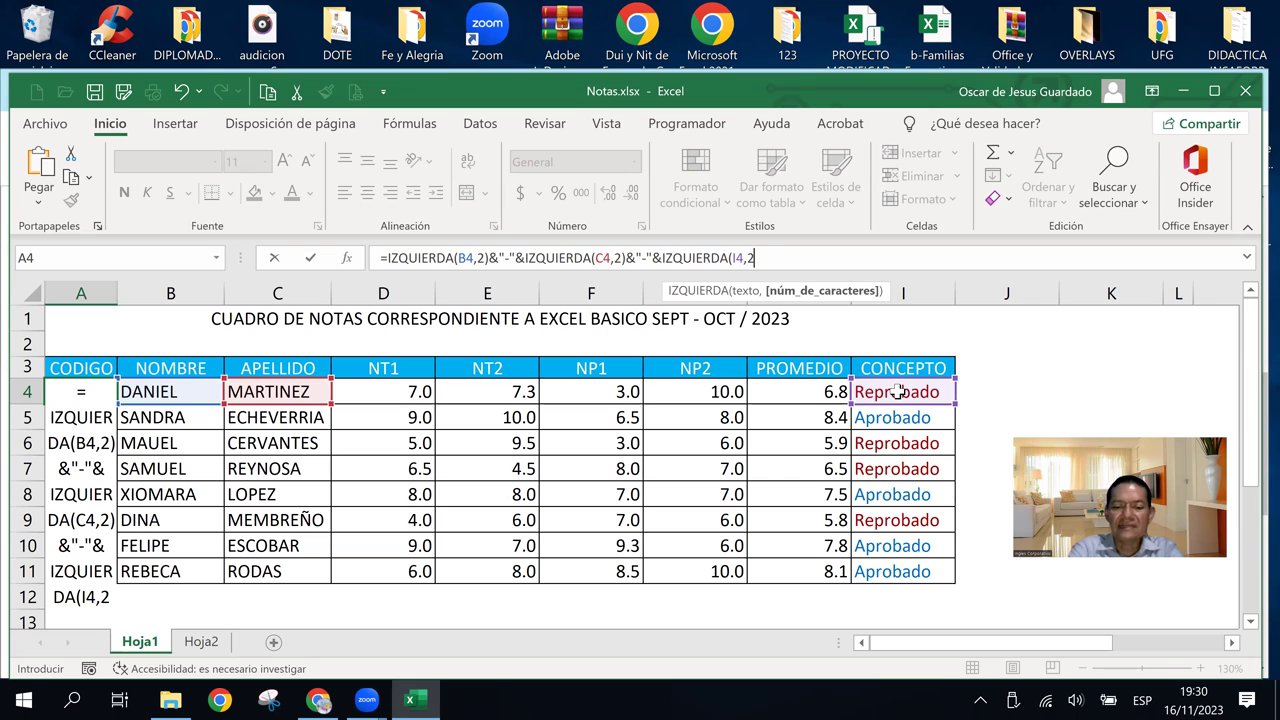
text())
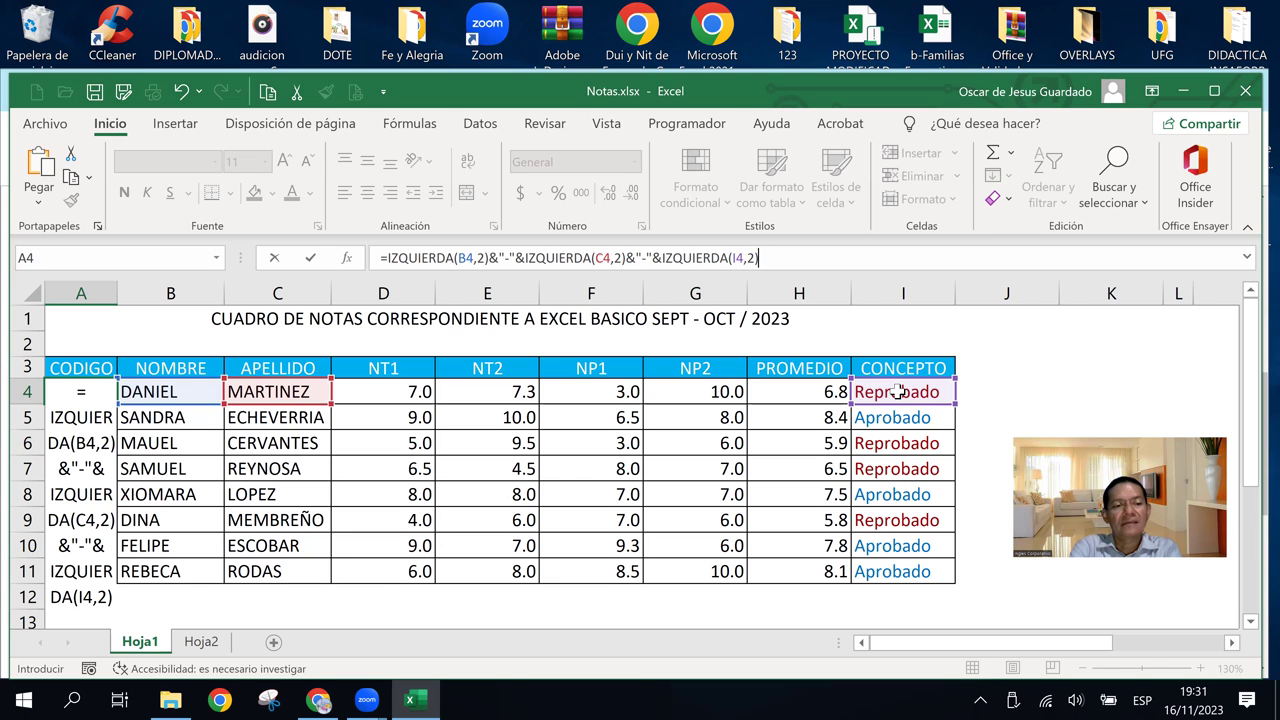
Commit the A4 code formula, widen column A, and fill it down to A11
key(Return)
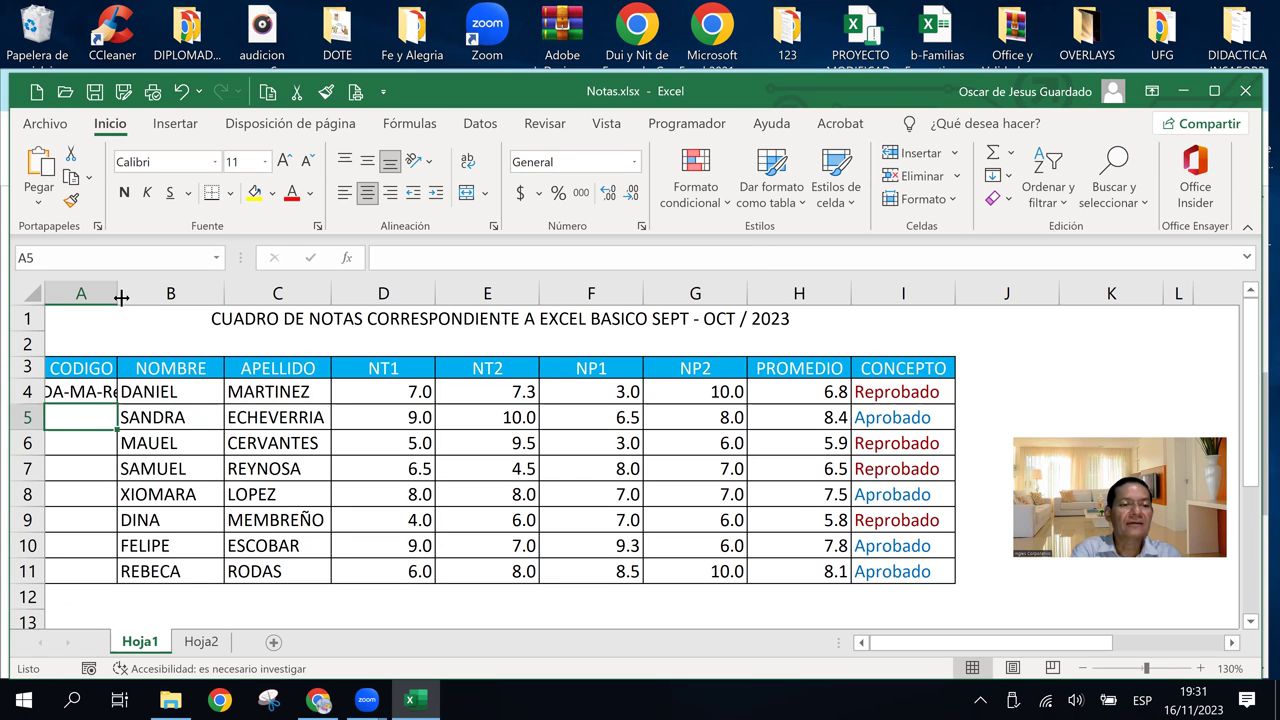
drag(121, 297, 145, 297)
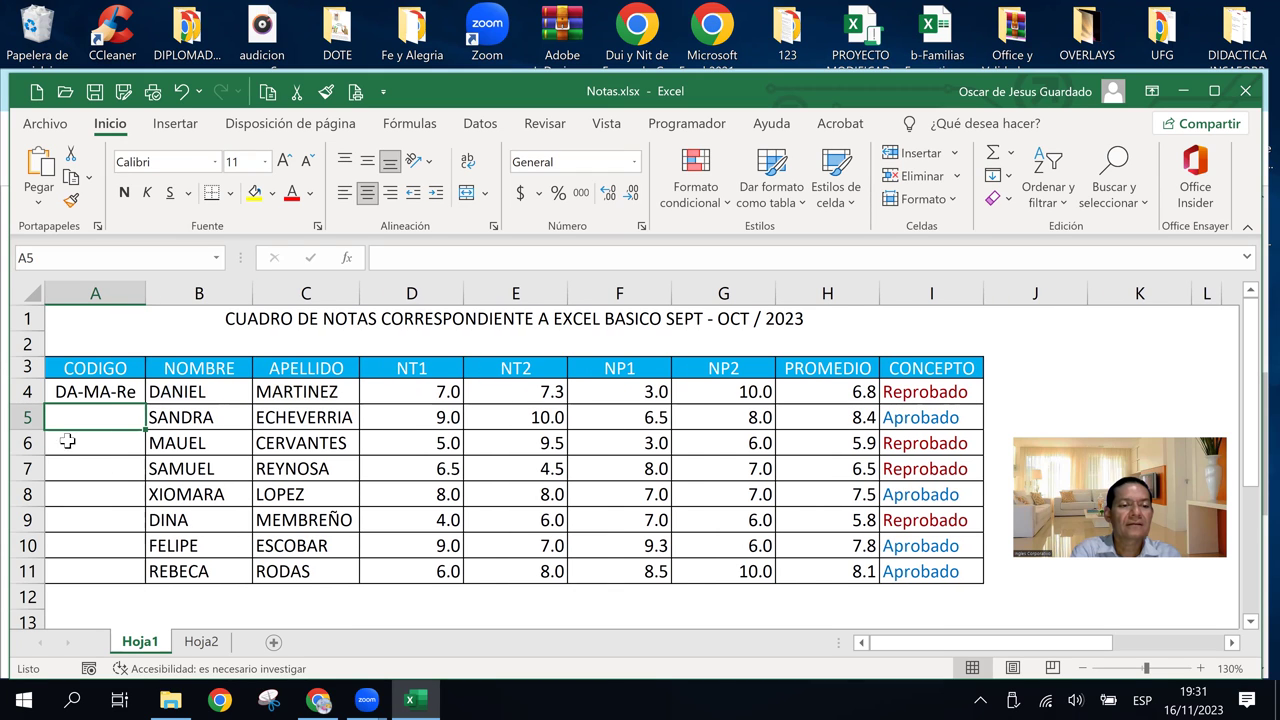
click(120, 393)
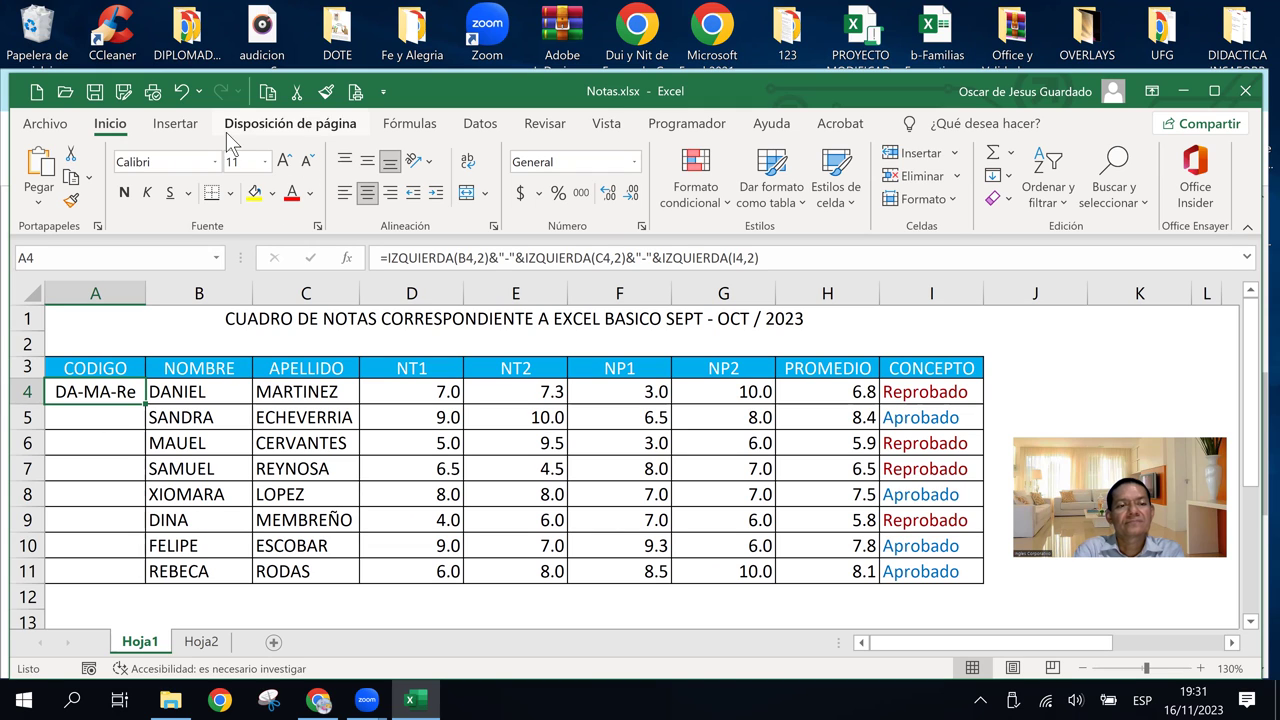
click(197, 385)
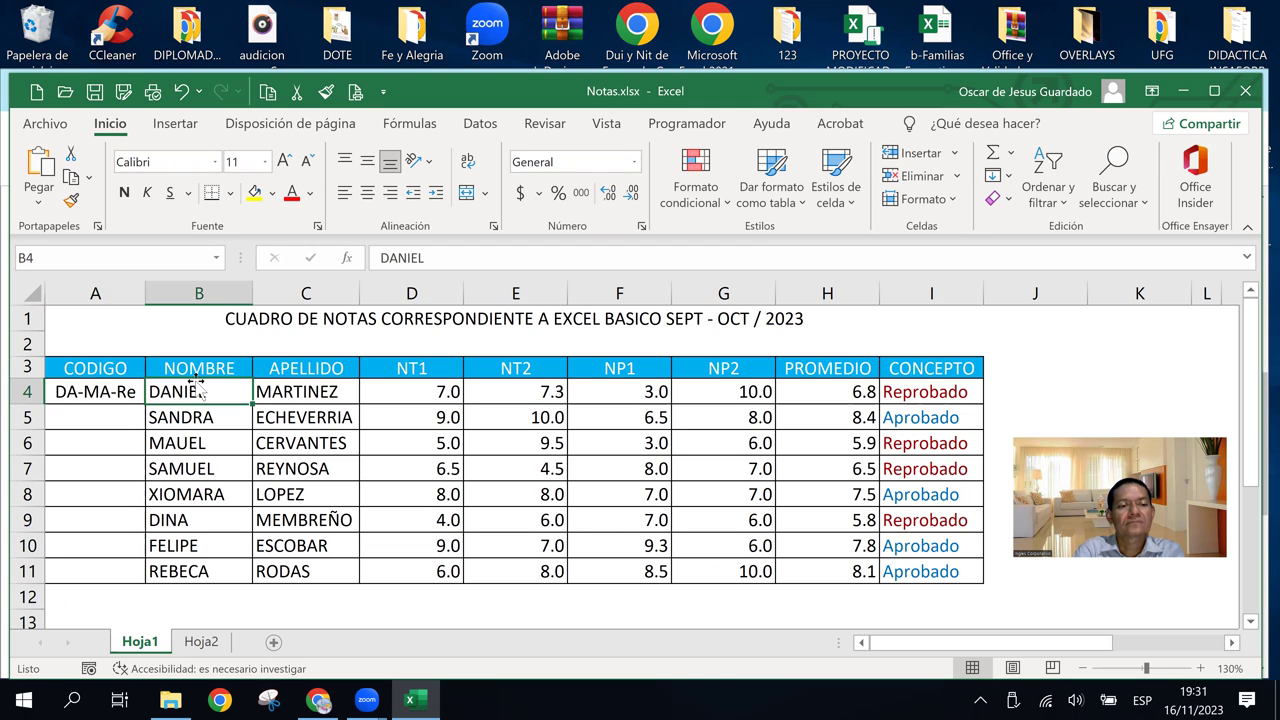
click(124, 393)
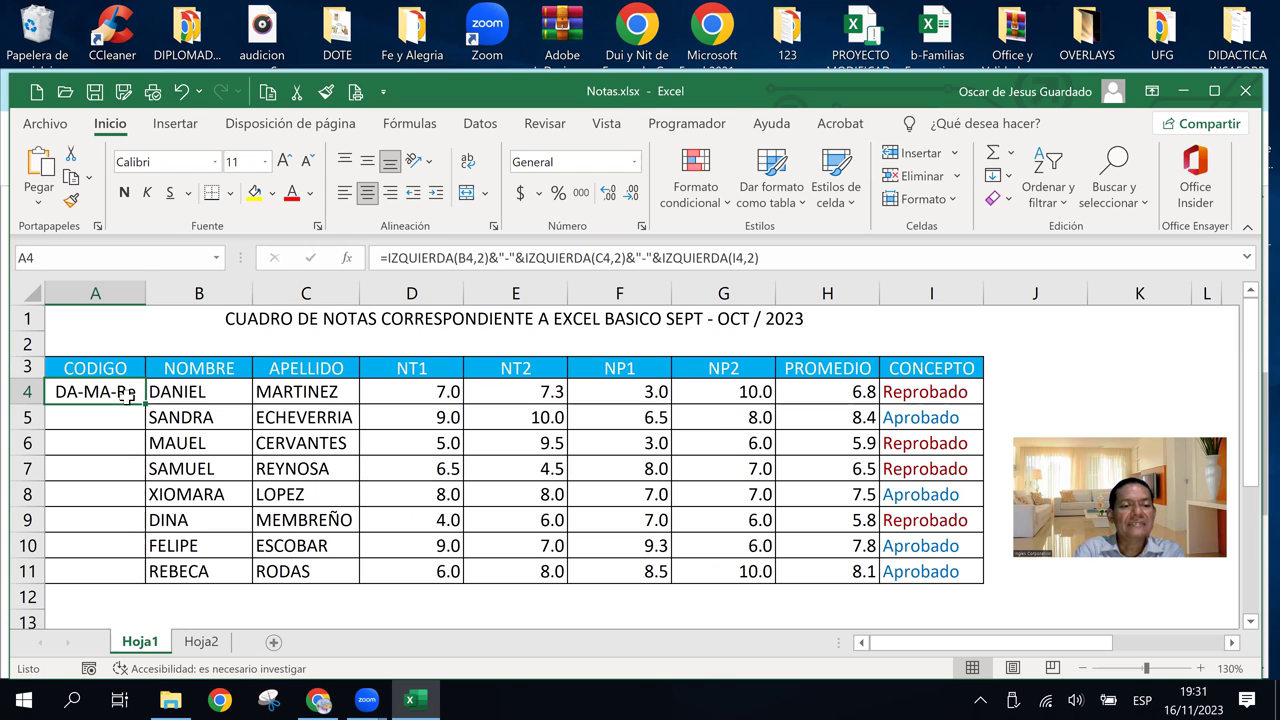
double_click(147, 403)
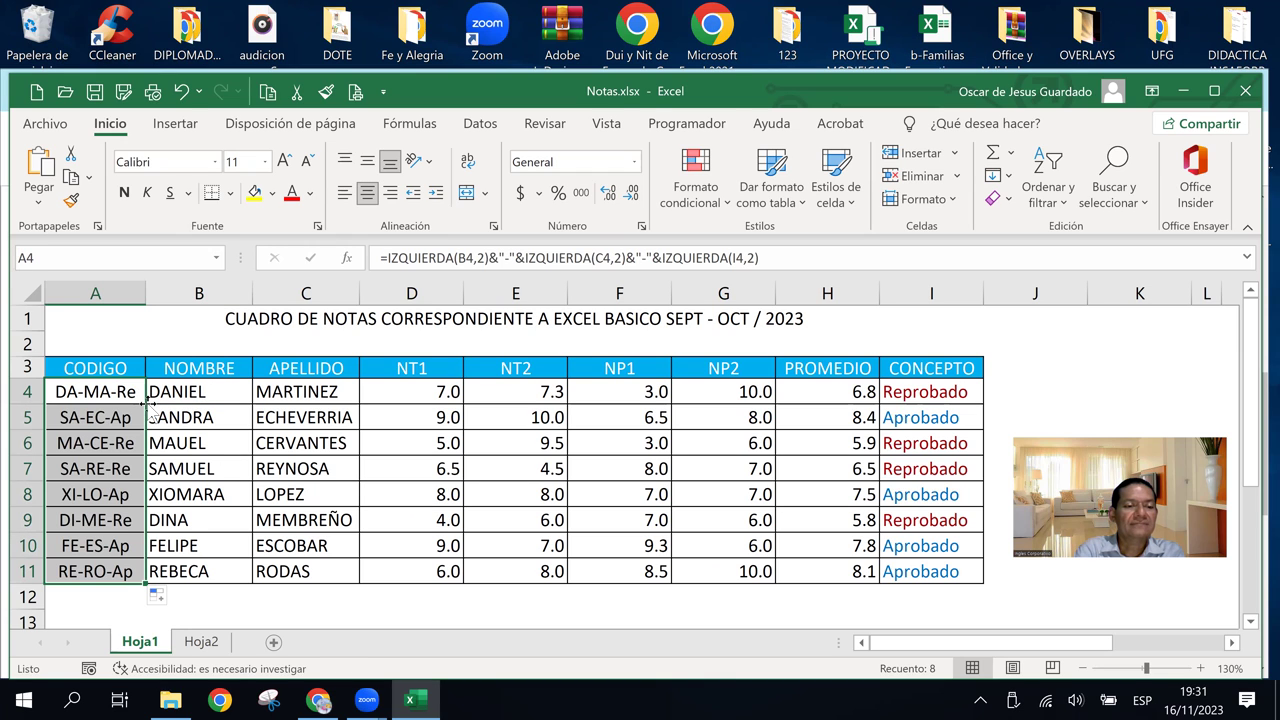
click(329, 458)
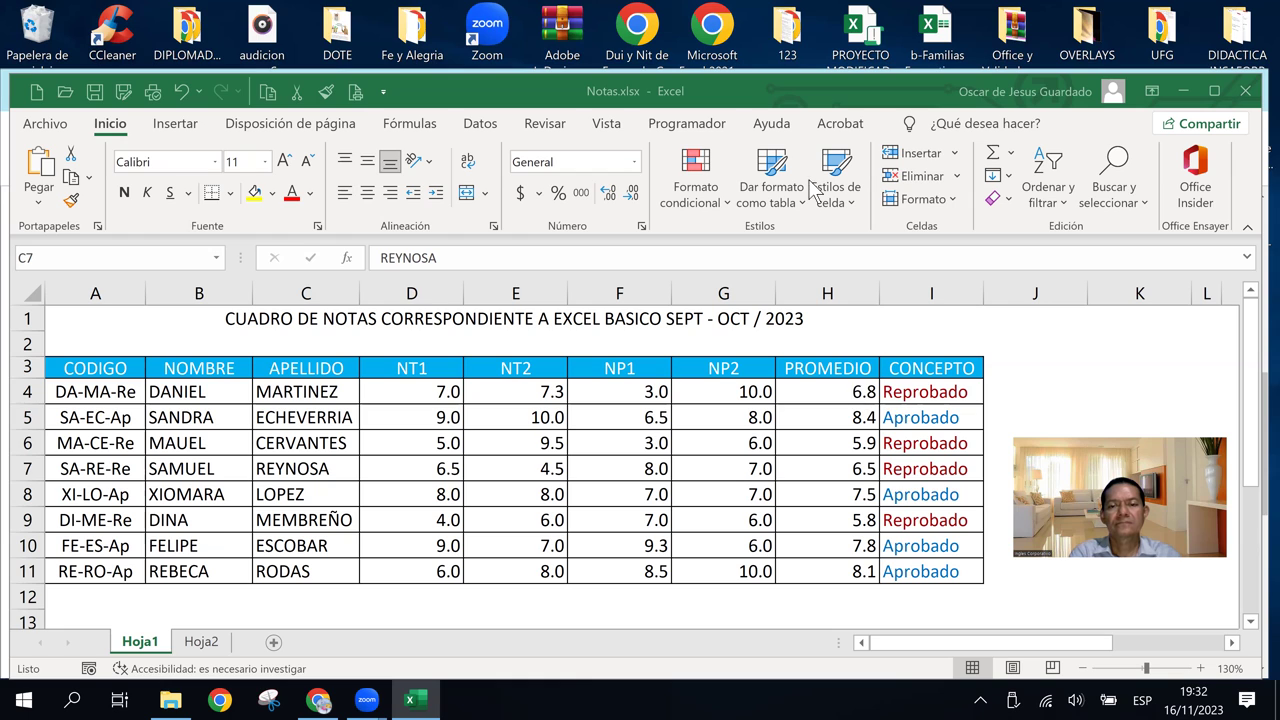
Select columns A through F of the grades table
click(189, 420)
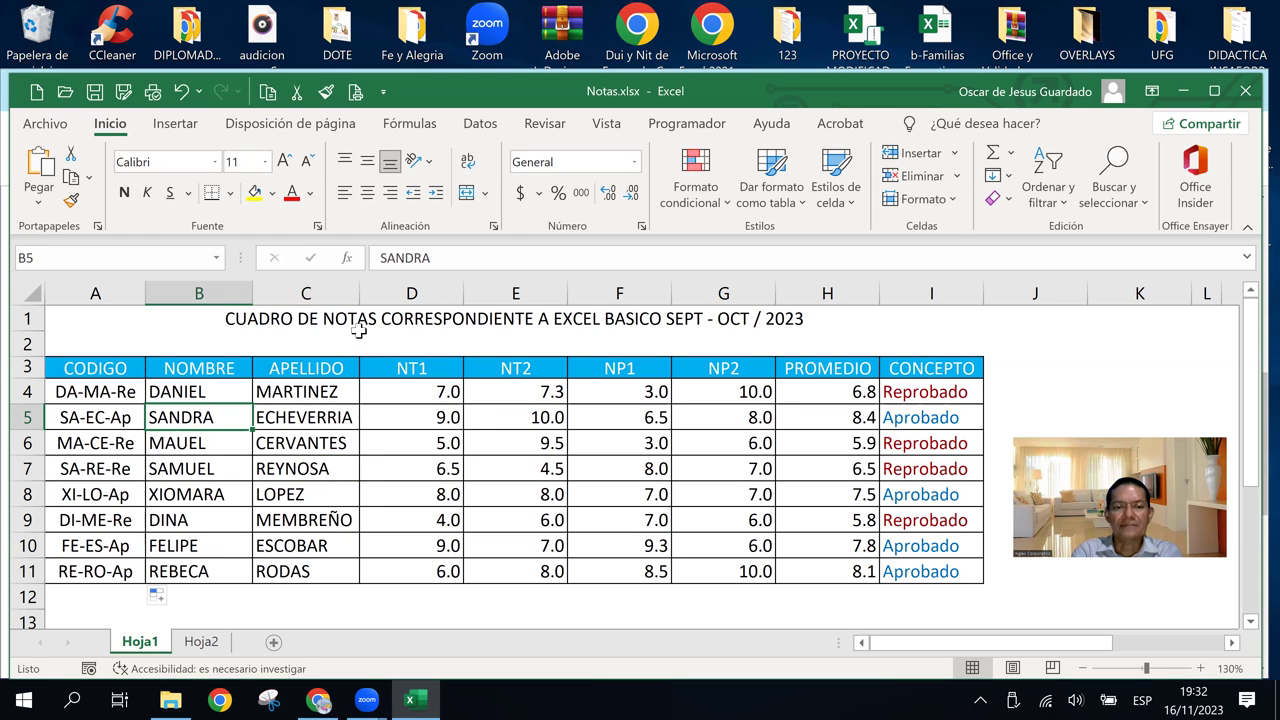
click(95, 293)
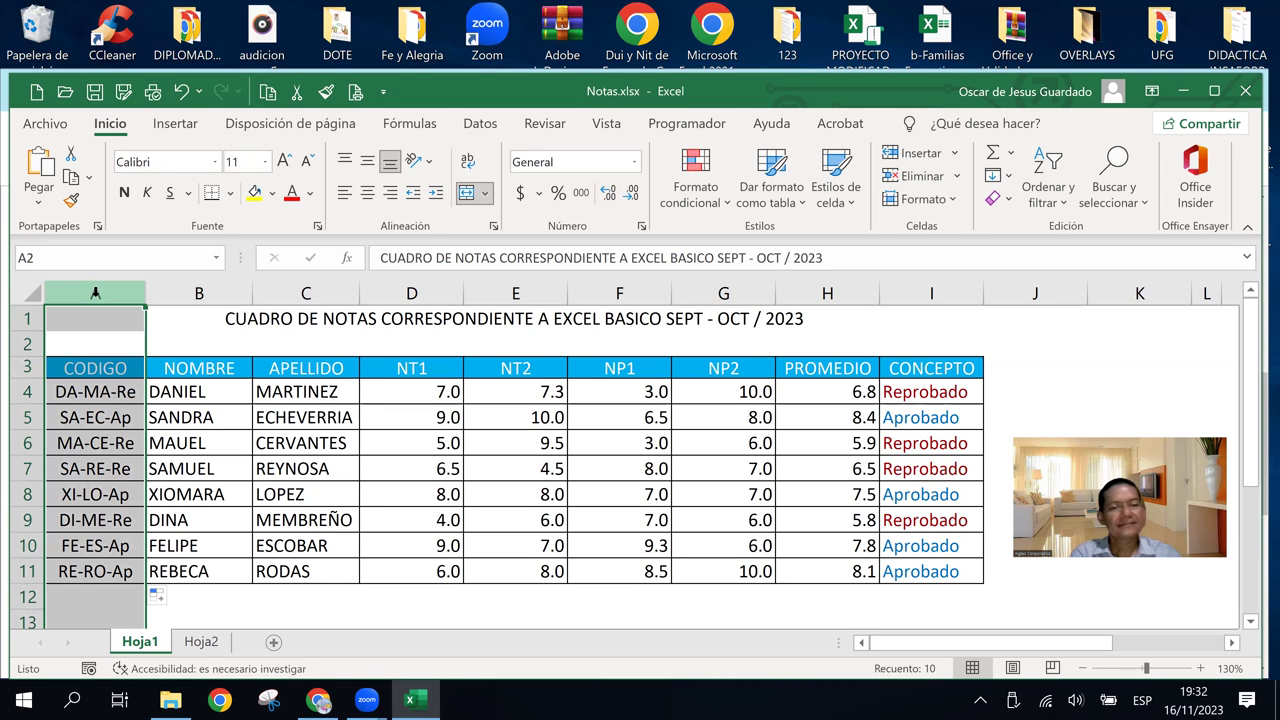
click(575, 386)
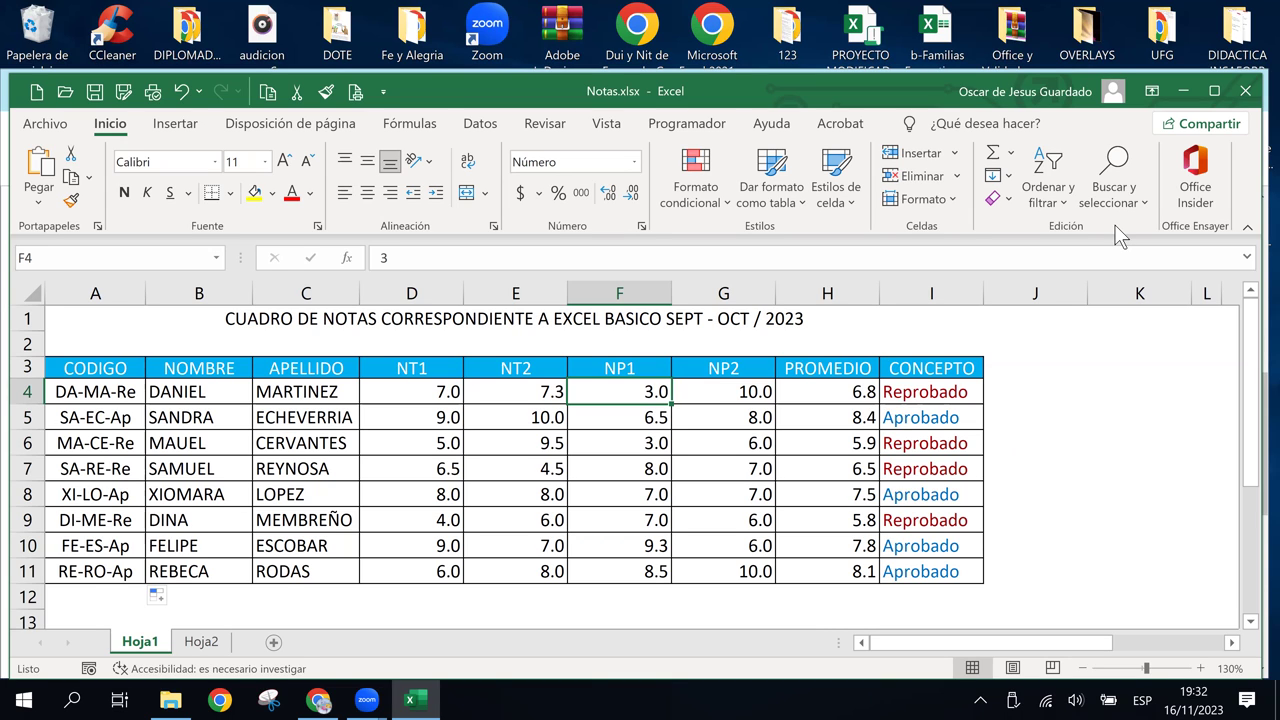
mouse_move(60, 293)
mouse_down()
mouse_move(579, 290)
mouse_move(1015, 249)
mouse_up()
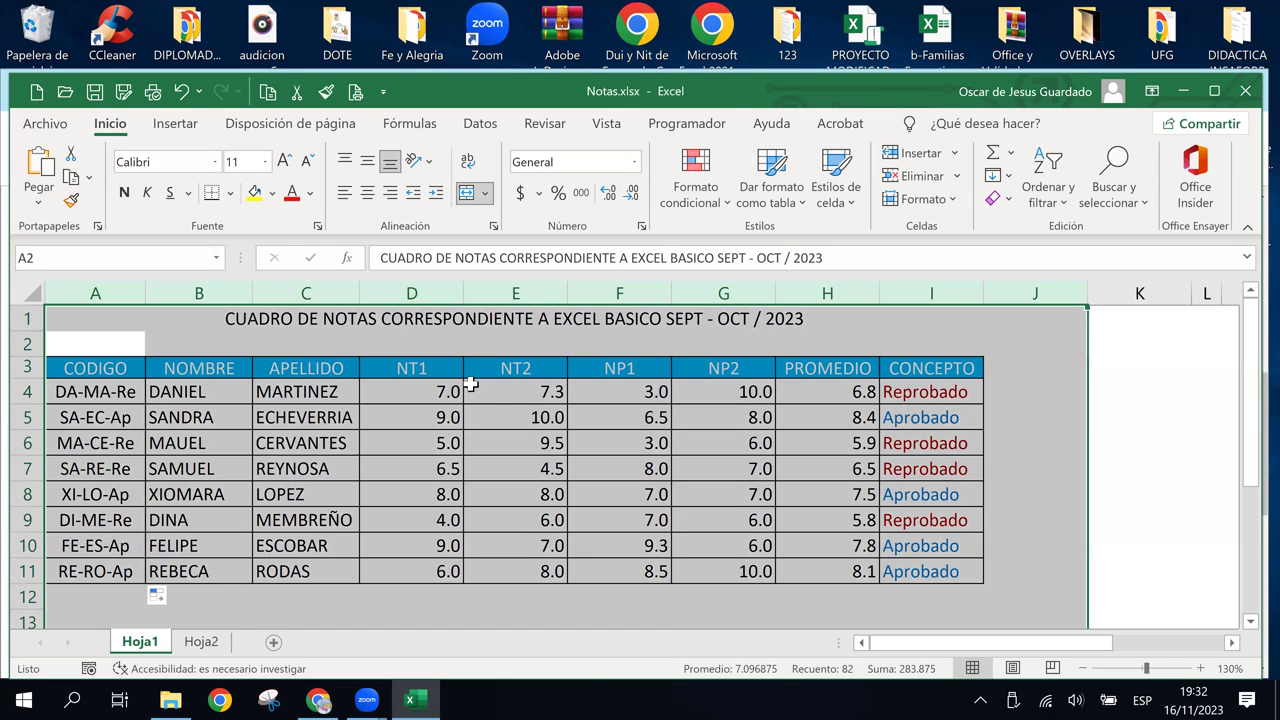
Insert blank columns over A–J and then one more at K, ahead of the grade table
click(471, 345)
drag(51, 282, 1130, 302)
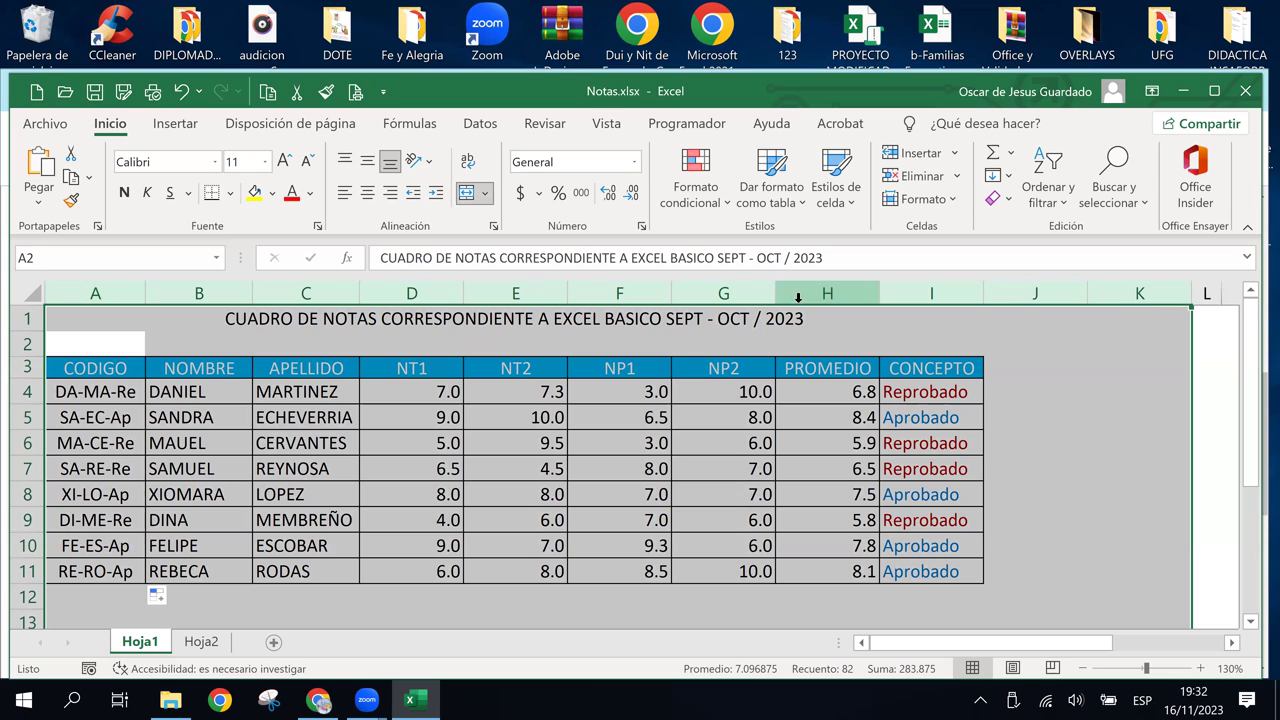
right_click(856, 296)
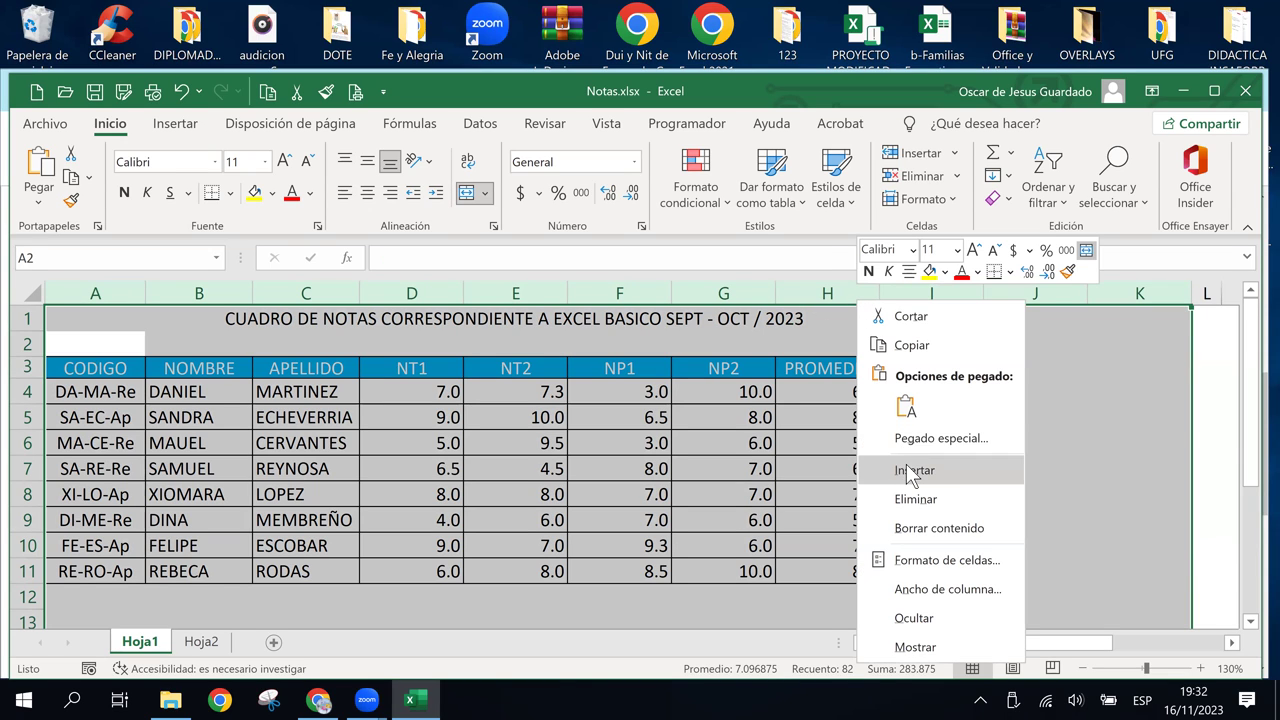
click(911, 472)
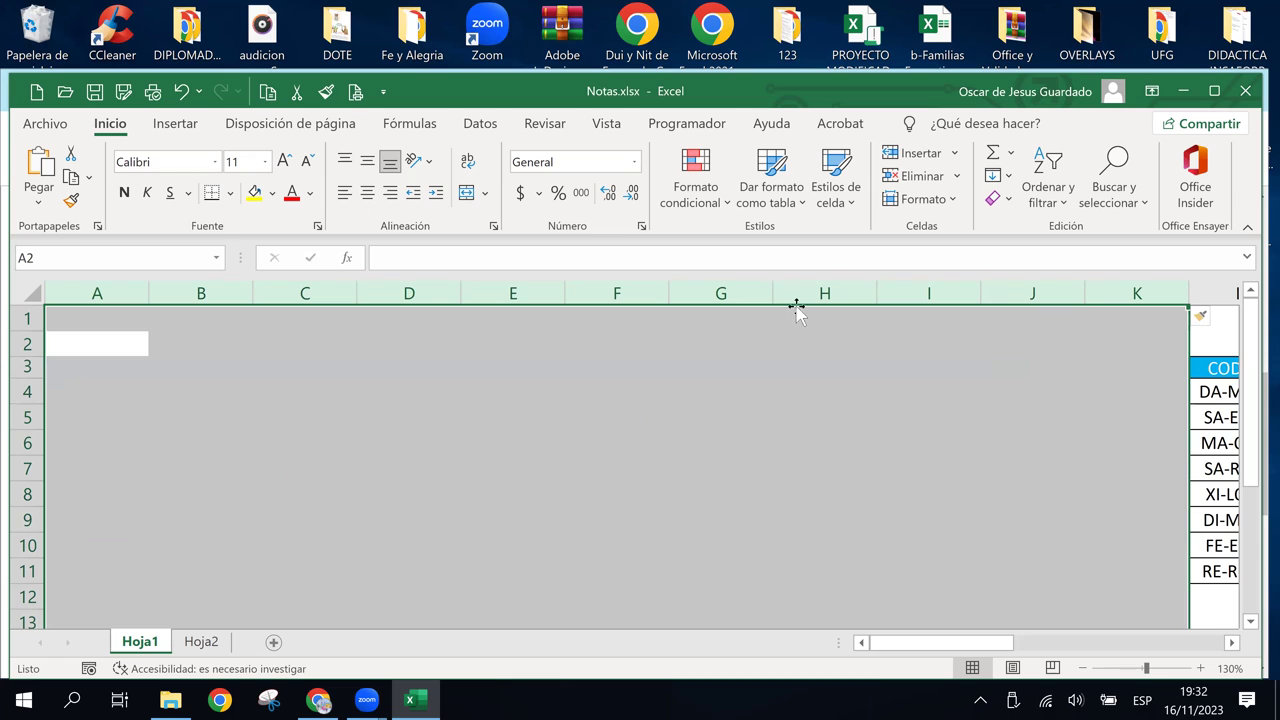
click(1148, 298)
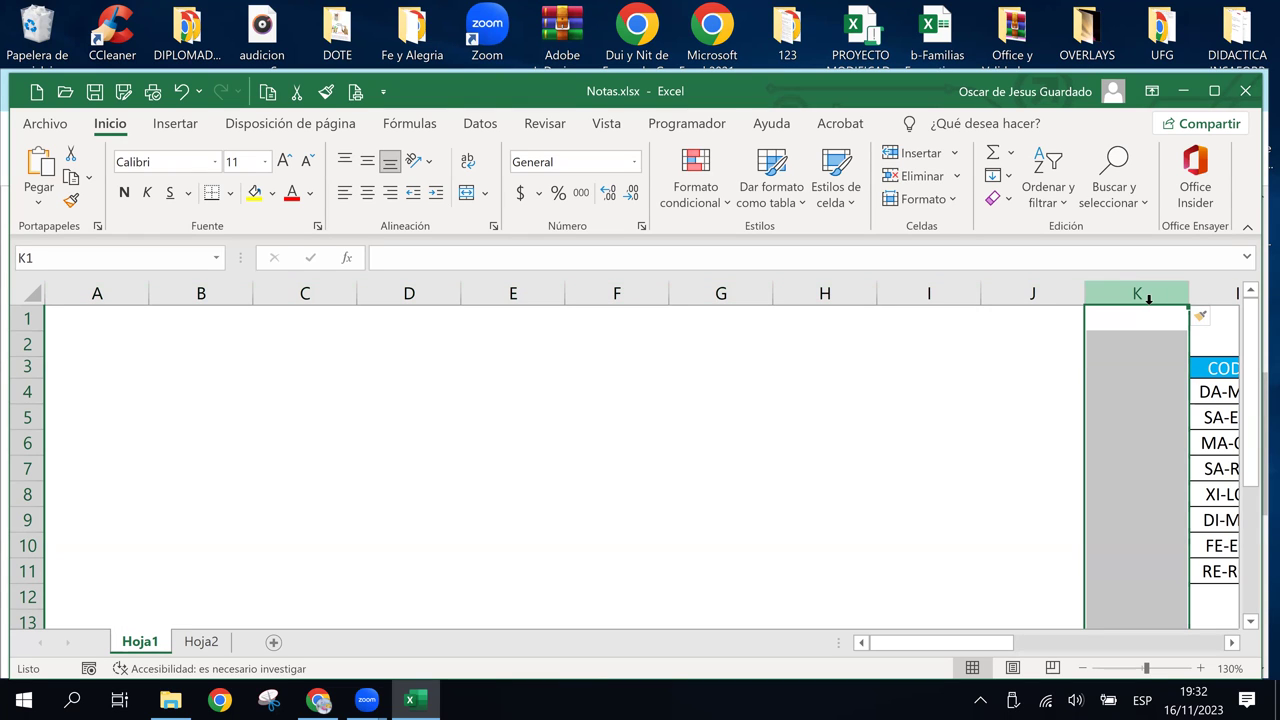
right_click(1148, 298)
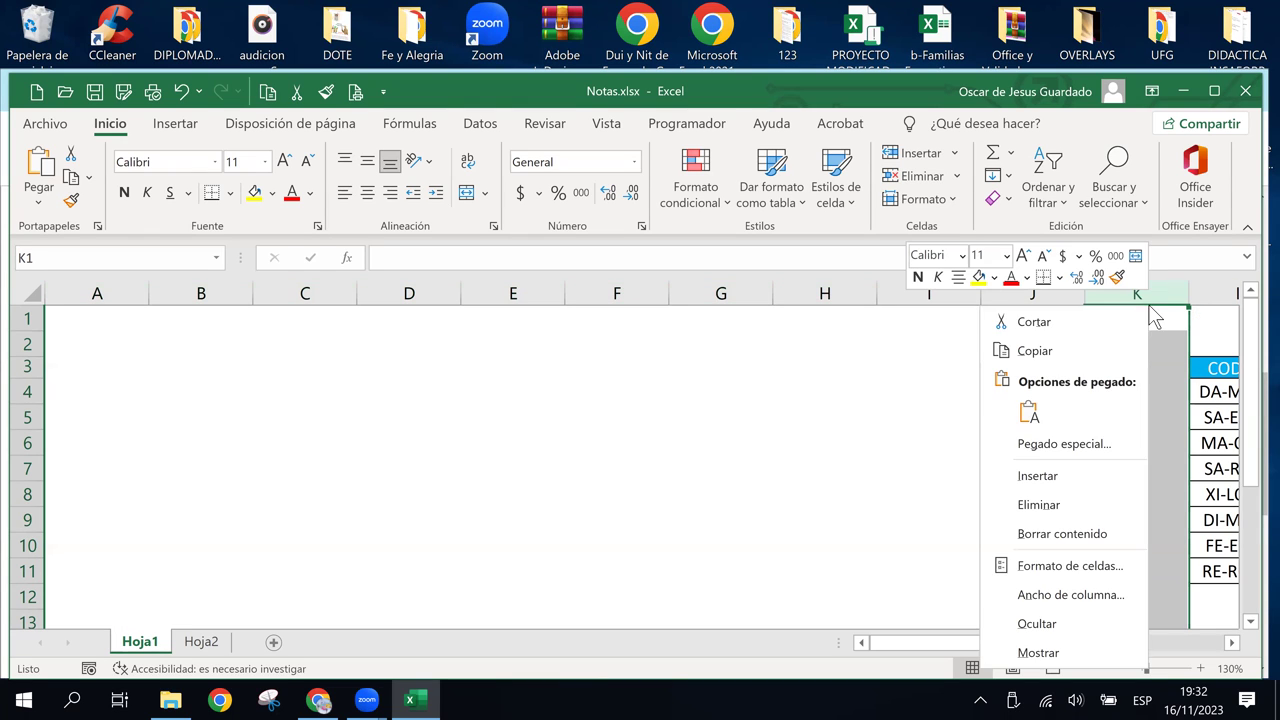
click(1099, 477)
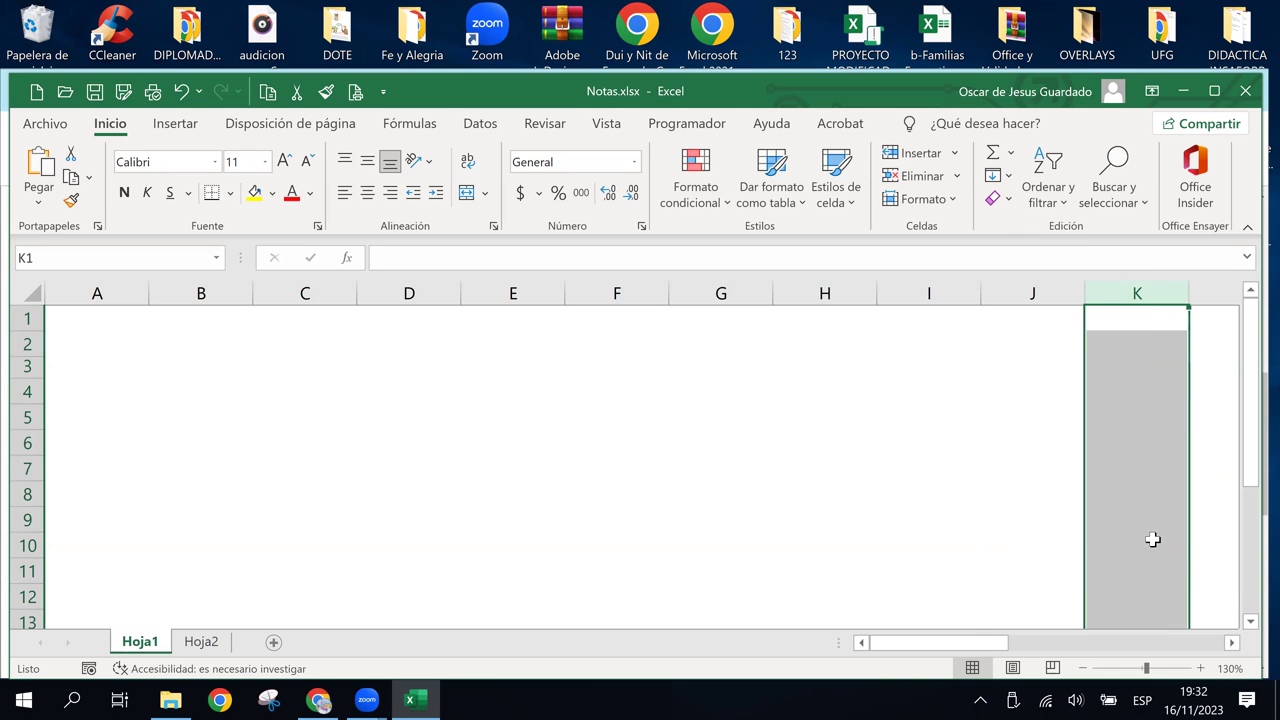
Check the shifted table's PROMEDIO and CONCEPTO formulas, then return to the top of column A
click(900, 386)
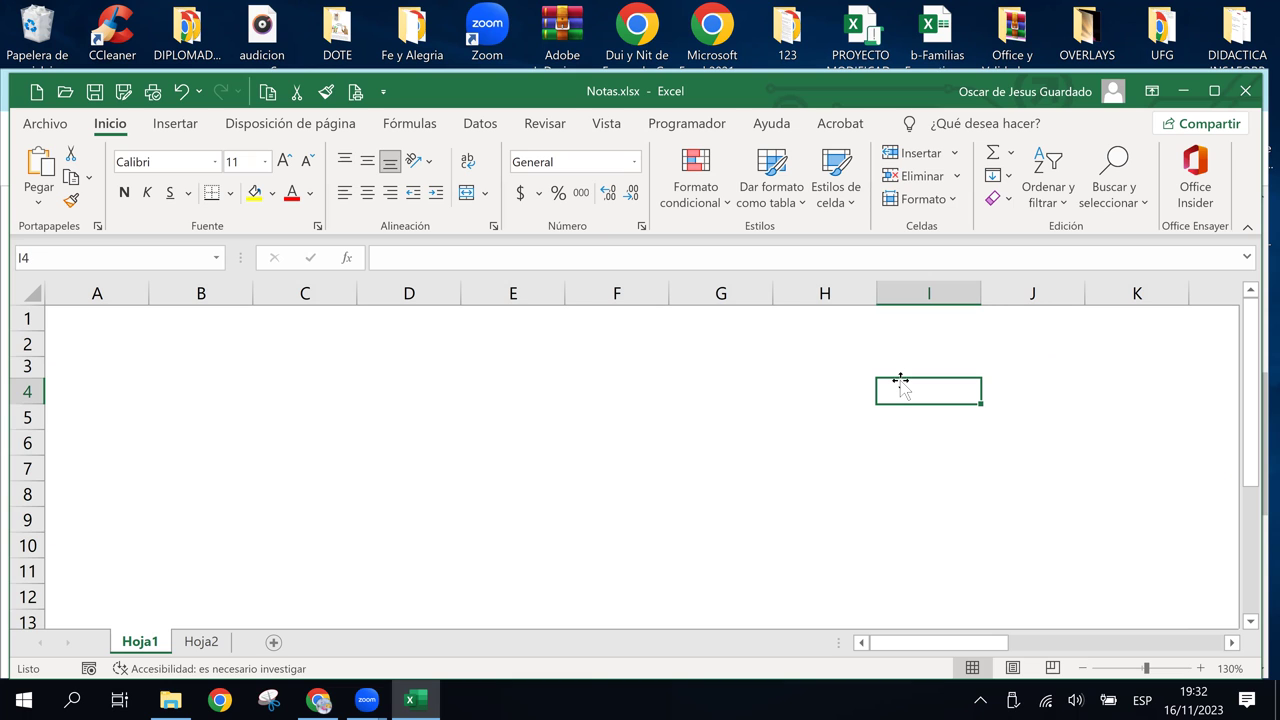
key(Right)
key(Right)
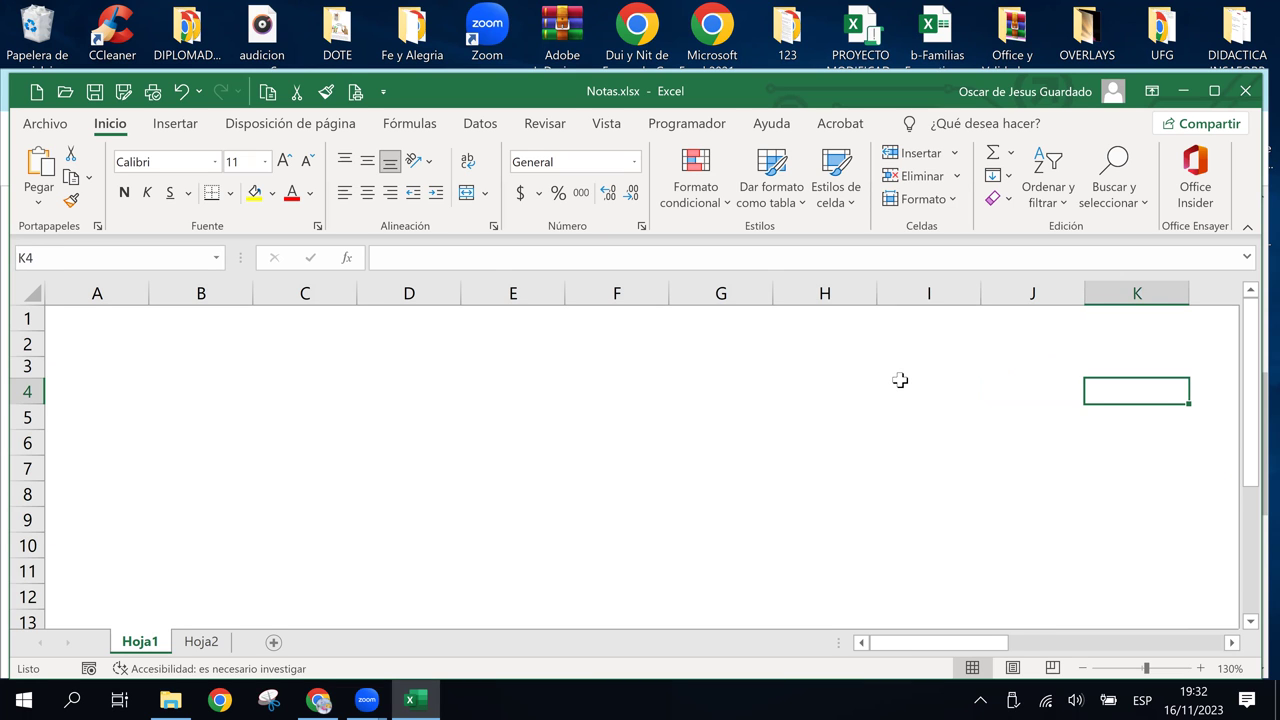
key(Right)
key(Right)
key(Right)
key(Right)
key(Right)
key(Right)
key(Right)
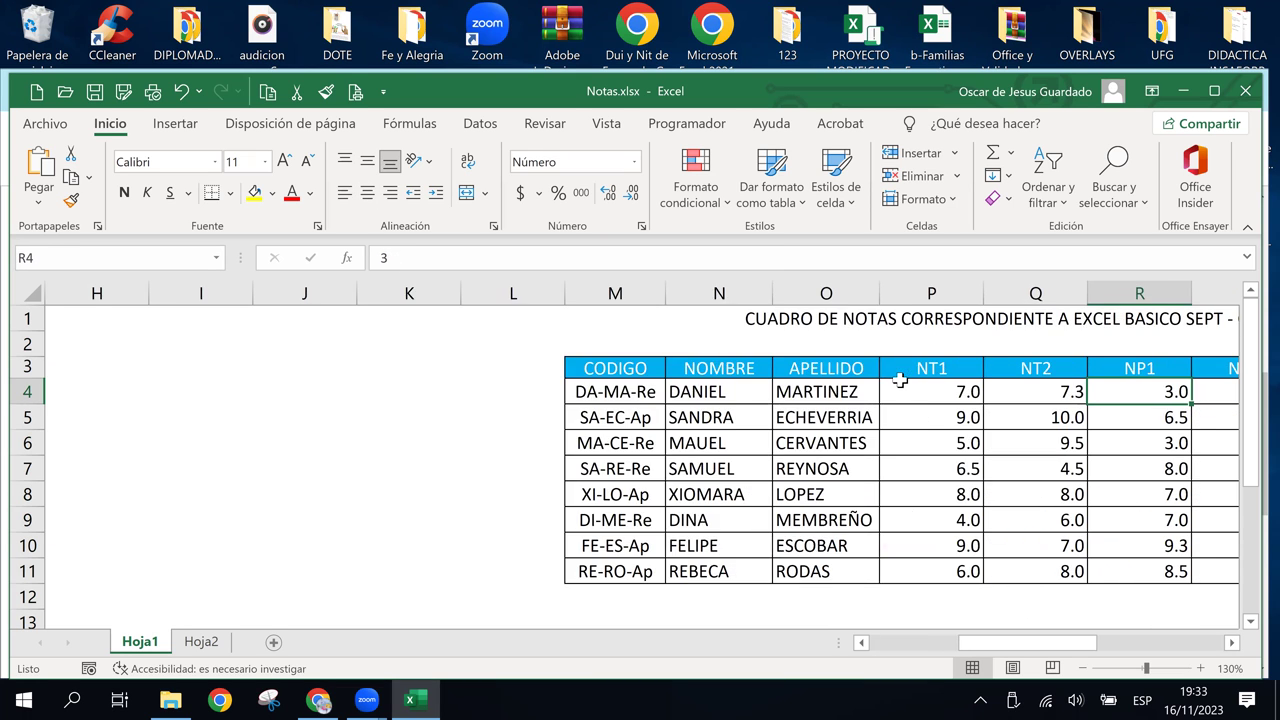
key(Right)
key(Right)
key(Right)
key(Right)
key(Left)
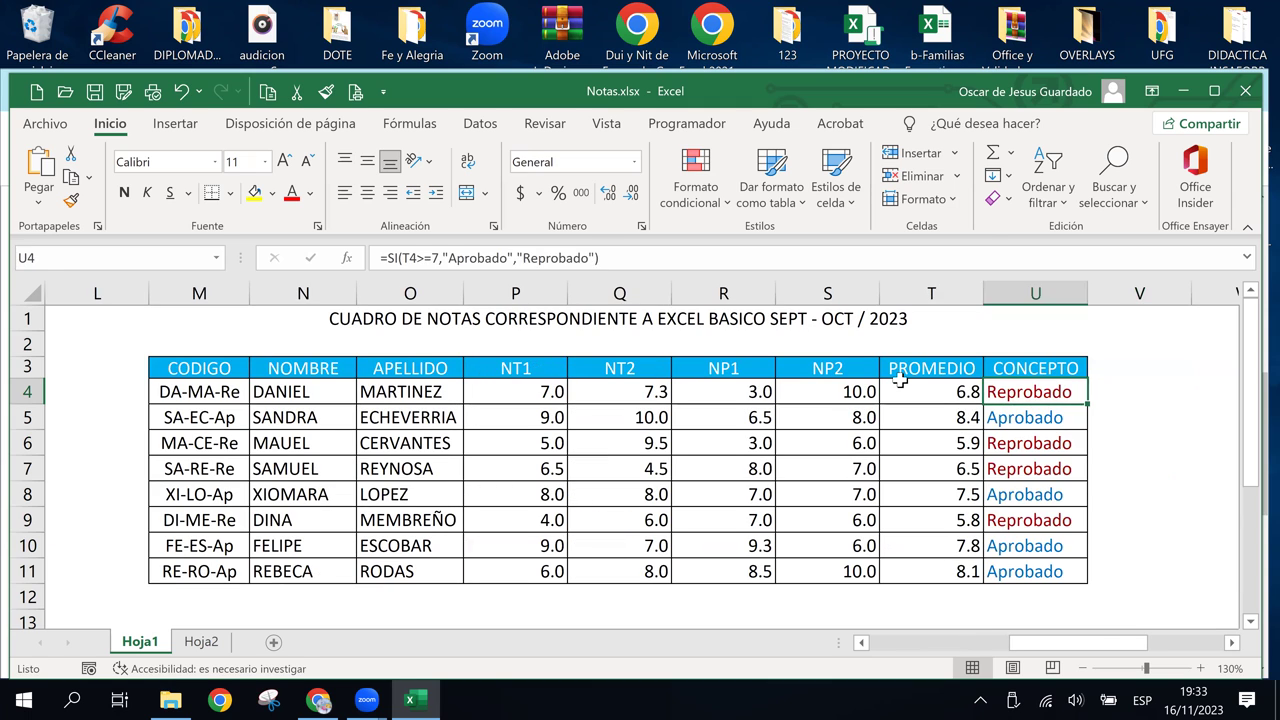
key(Left)
key(Left)
key(Left)
key(Left)
key(Left)
key(Left)
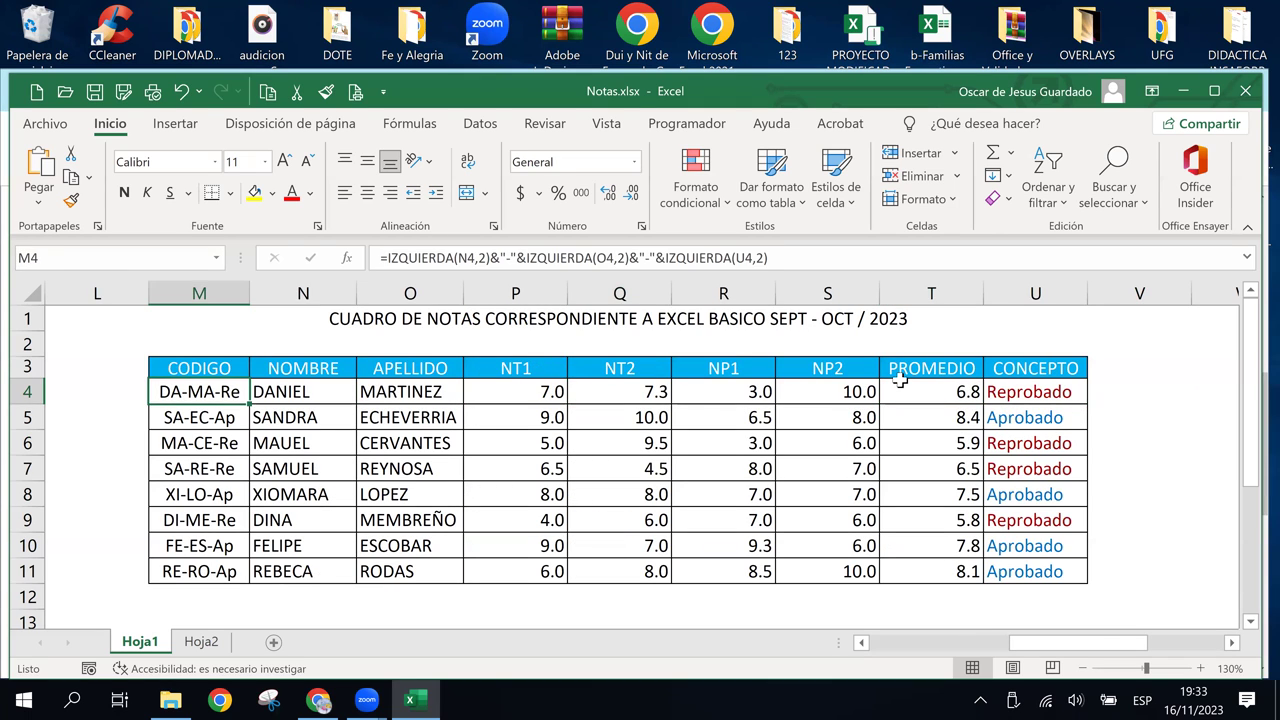
key(Left)
key(Left)
key(Left)
key(Left)
key(Left)
key(Down)
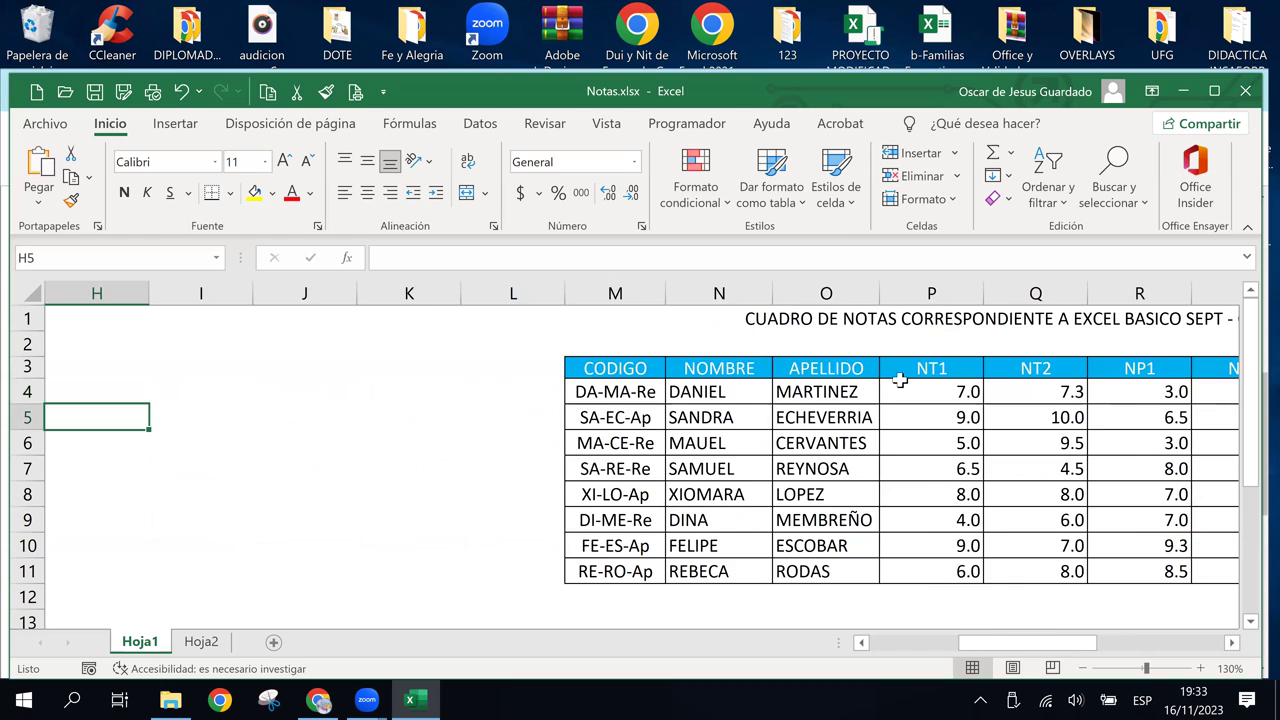
key(Left)
key(Down)
key(Left)
key(Left)
key(Left)
key(Down)
key(Left)
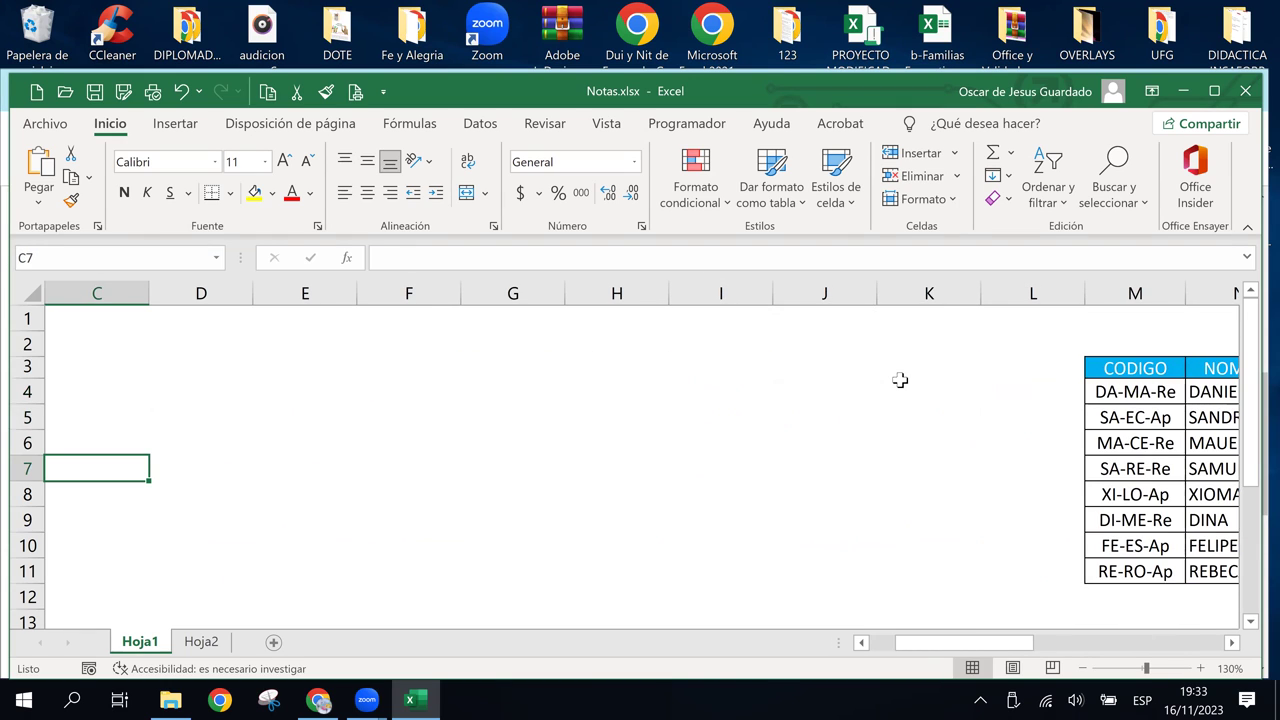
key(Left)
key(Left)
key(Up)
key(Up)
key(Up)
key(Up)
key(Up)
key(Up)
Type the title REPORTE DE NOTAS into cell A2
key(Down)
key(Down)
key(Down)
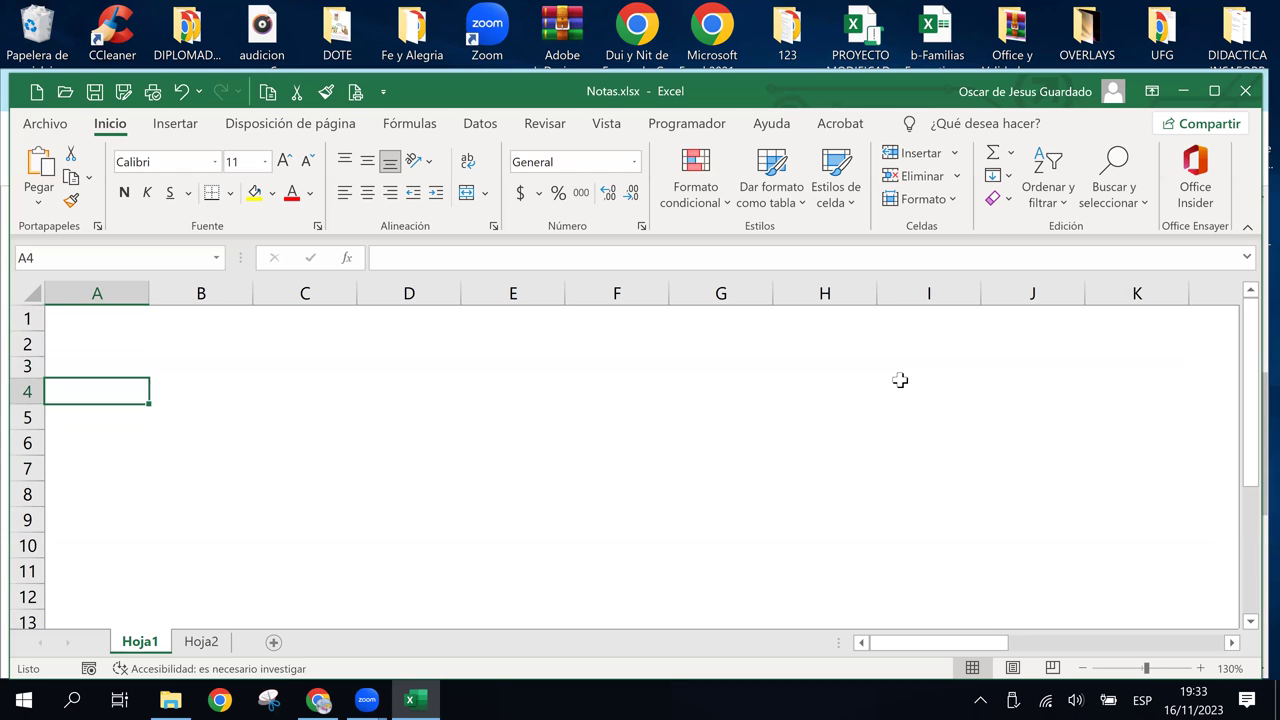
key(Up)
key(Up)
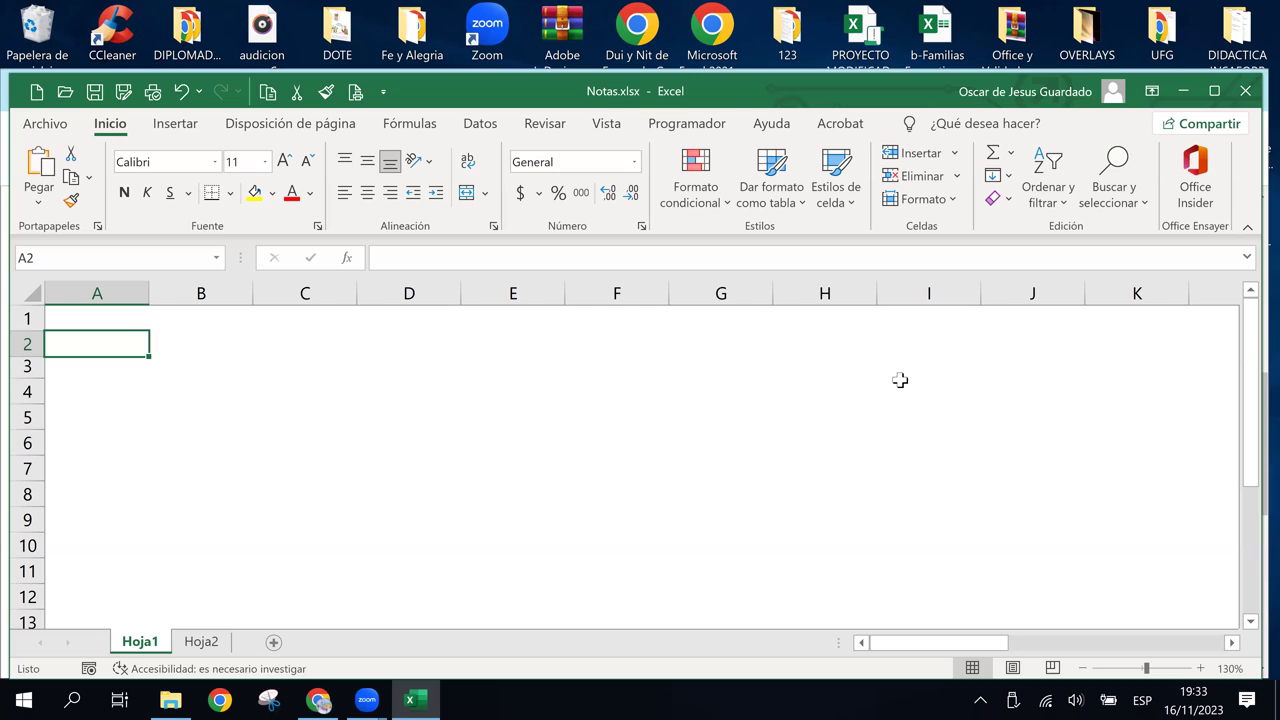
text(REO)
key(BackSpace)
text(PORTE)
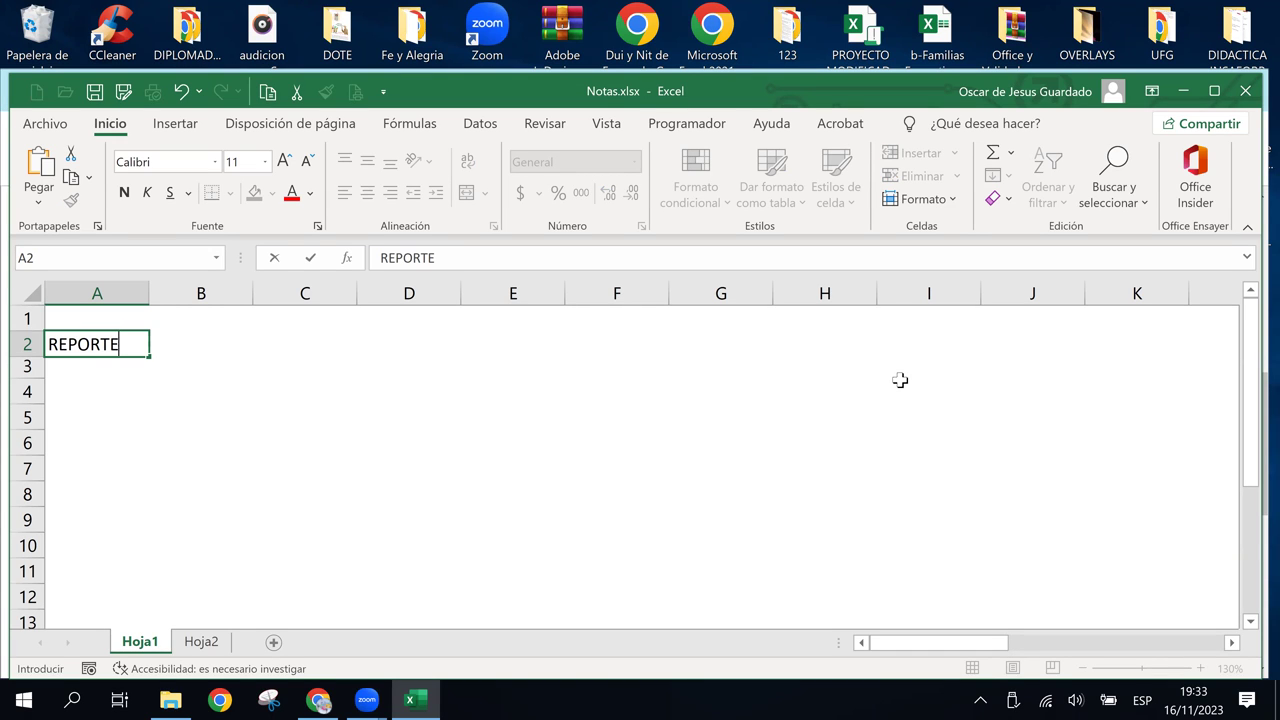
text( DE NOTAS)
key(Return)
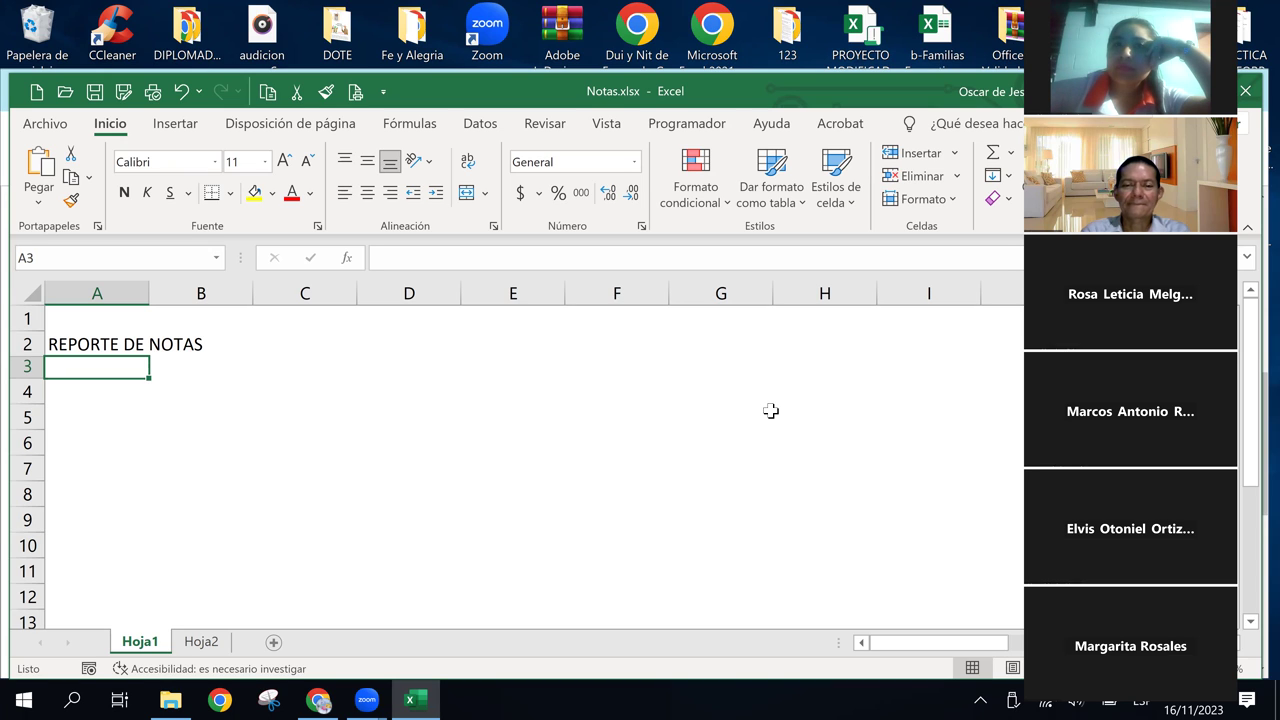
click(84, 347)
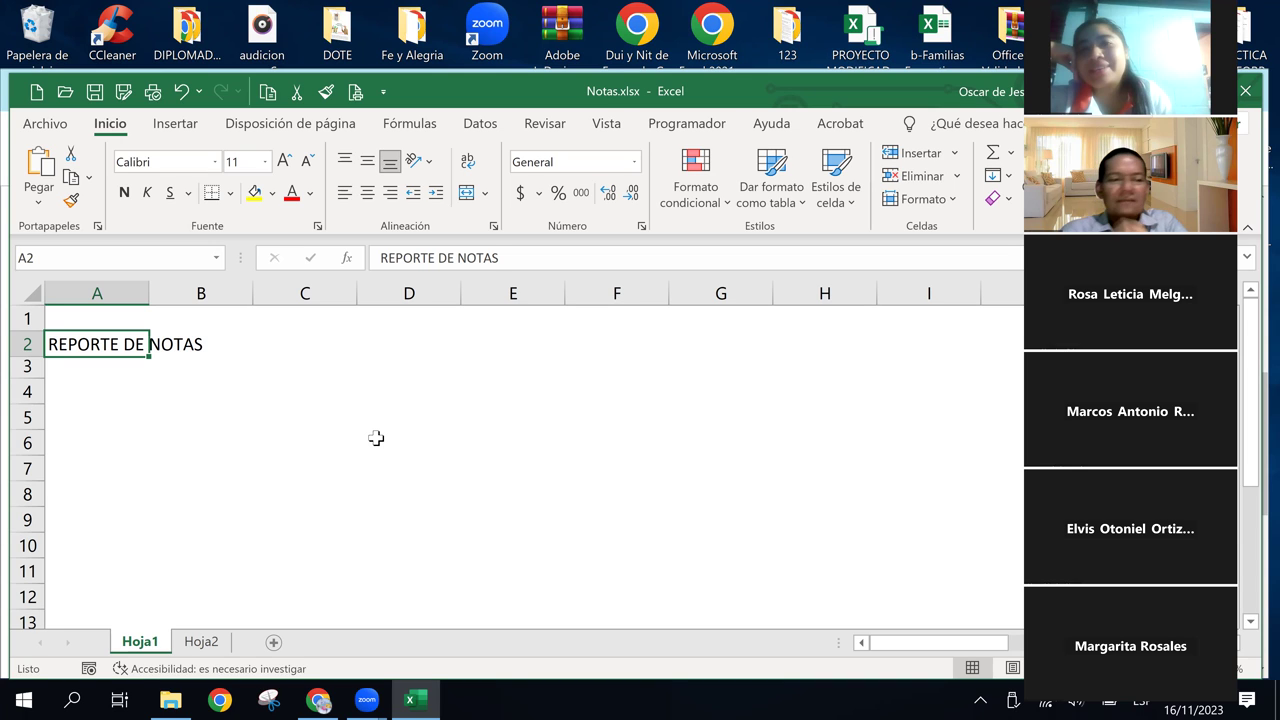
Enter the label CODIGO: in cell A4
click(73, 392)
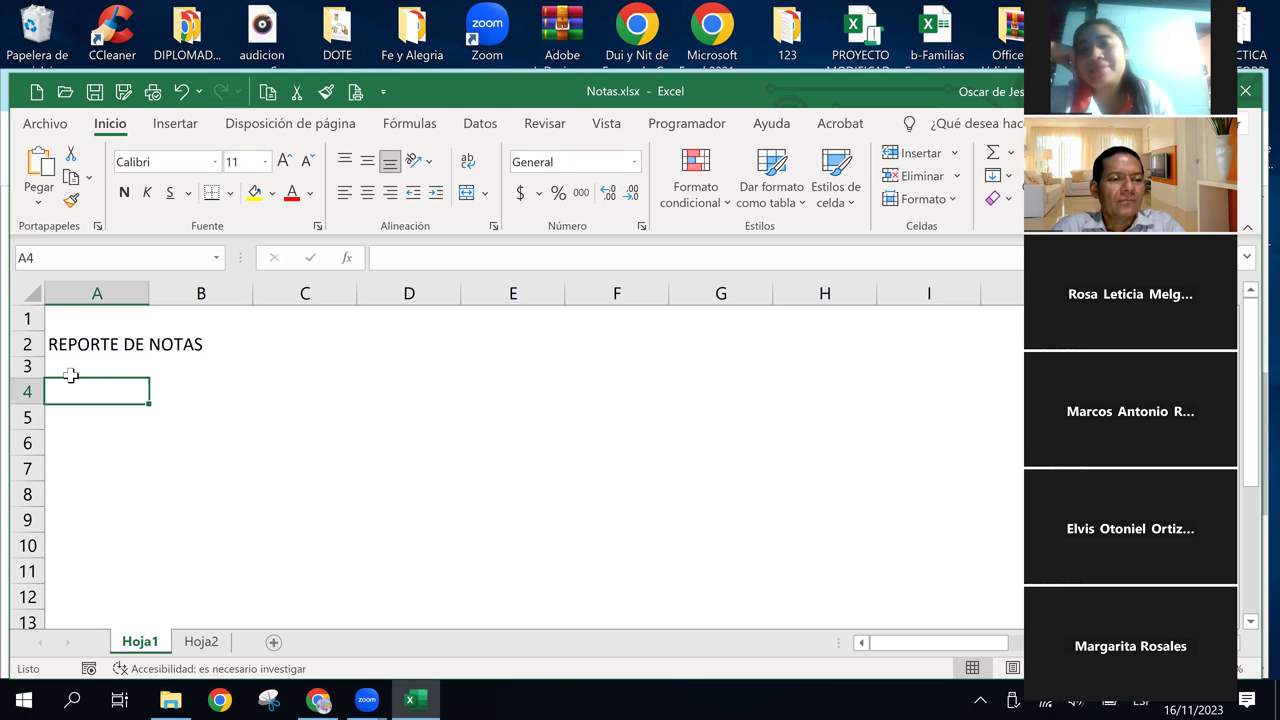
click(70, 372)
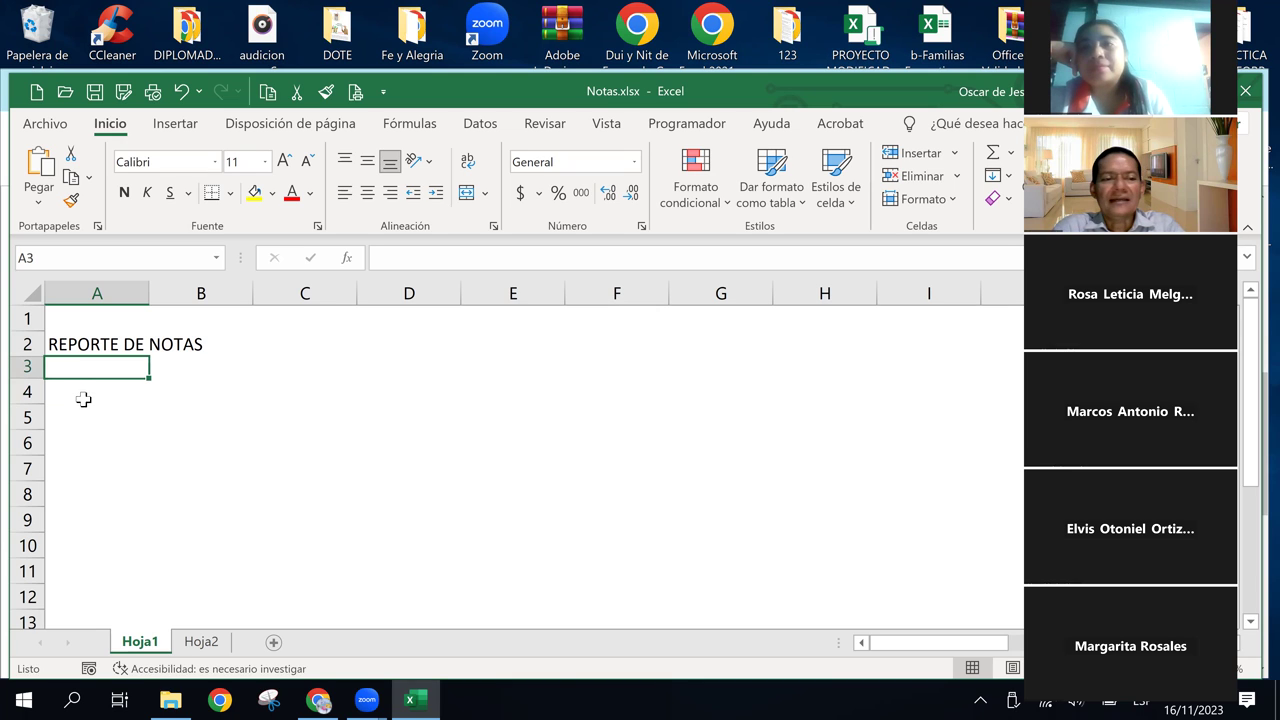
click(80, 394)
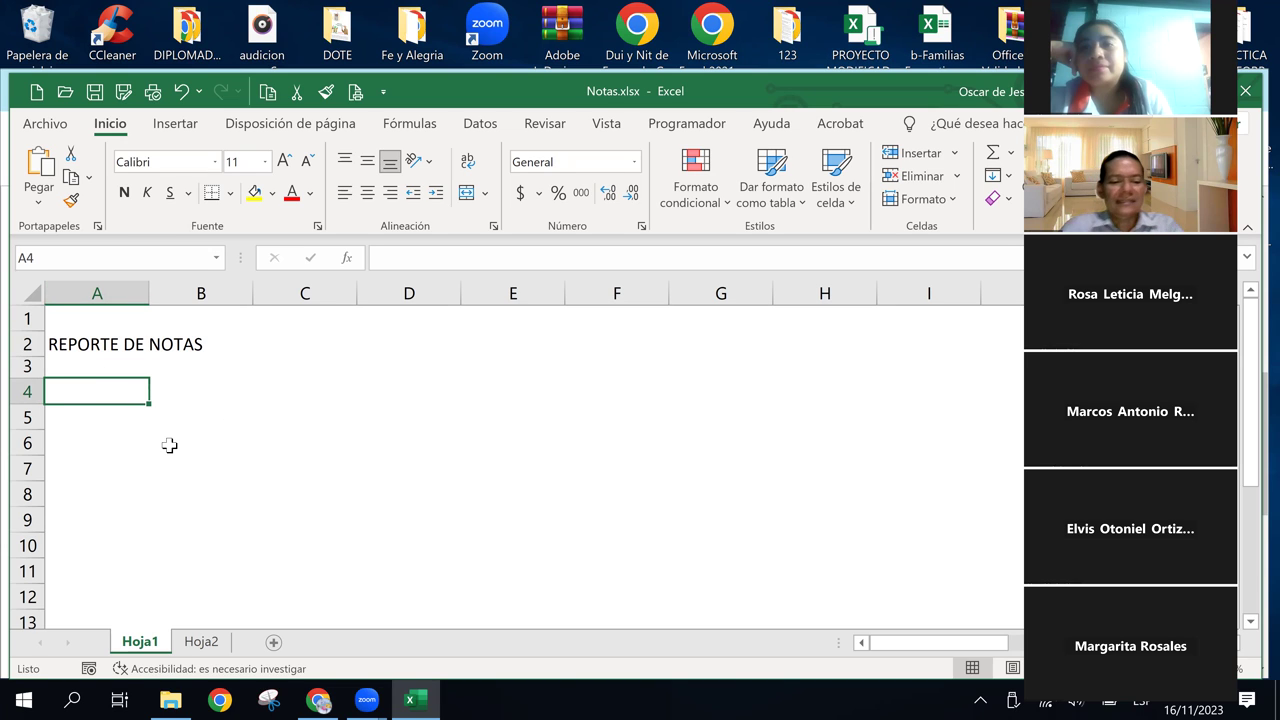
text(CODIGO)
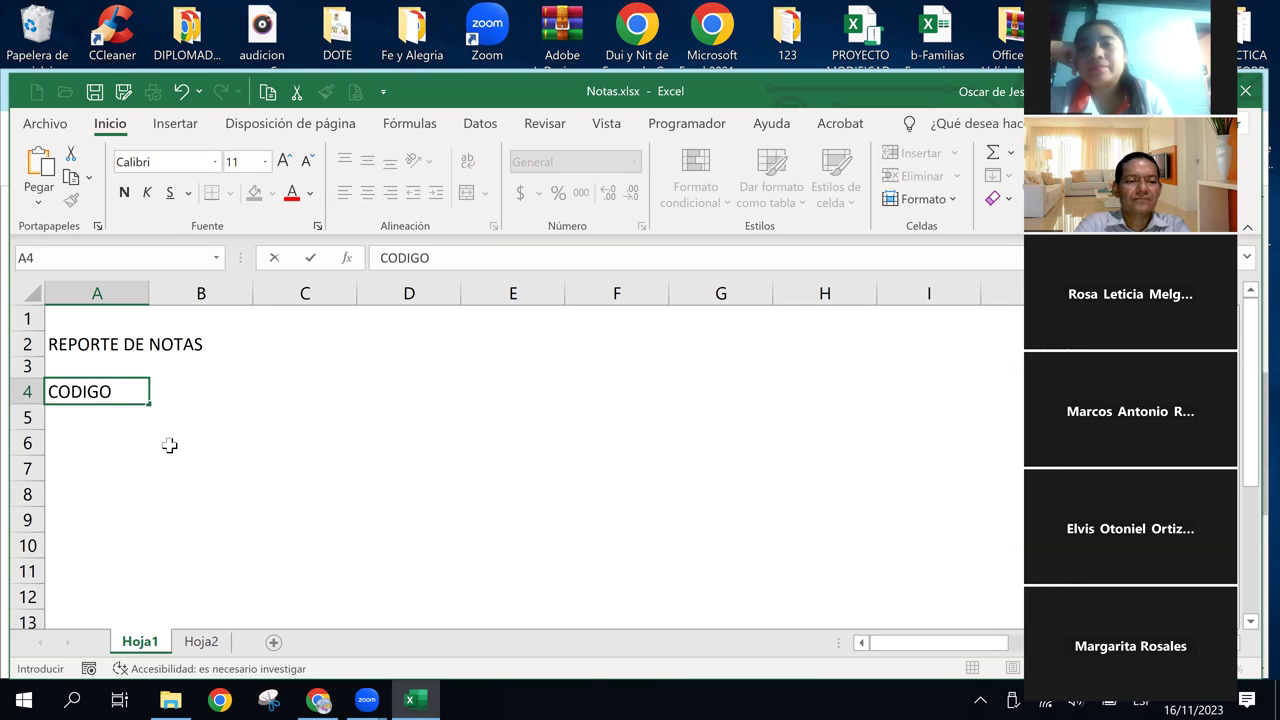
text(:)
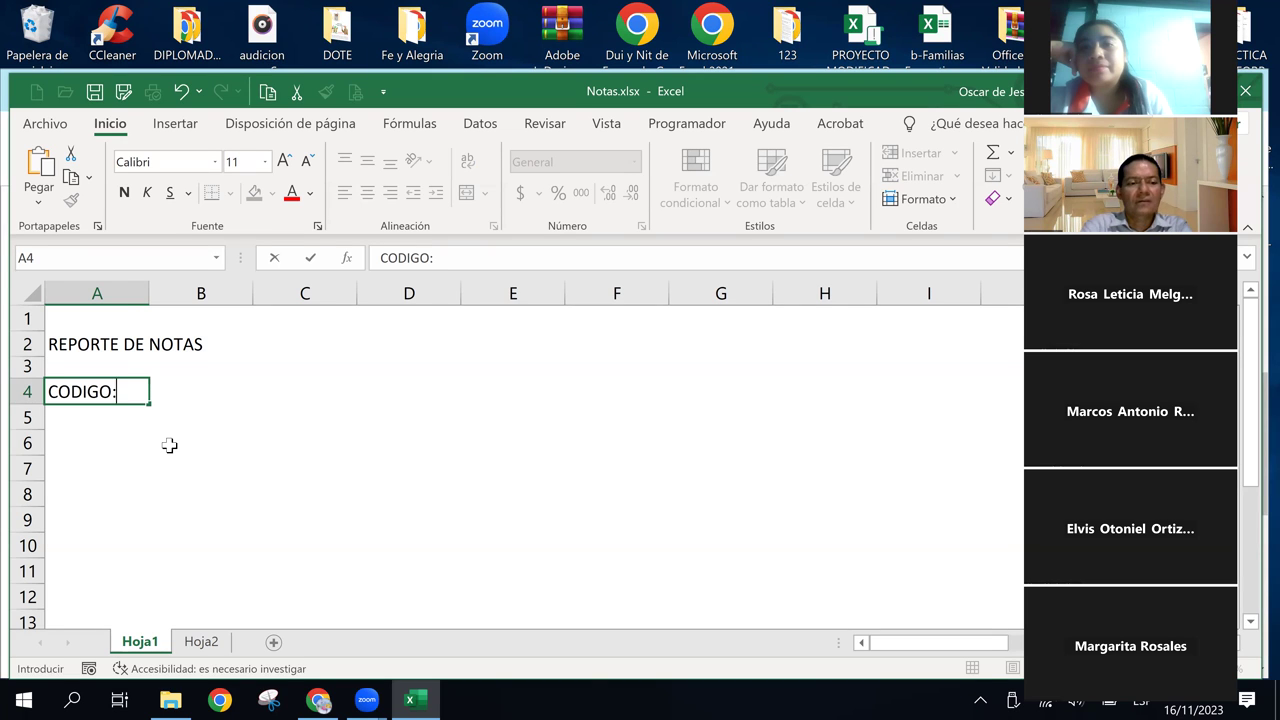
key(Tab)
Add the labels NOMBRE in A6 and APELLIDO in A8
key(Return)
key(Return)
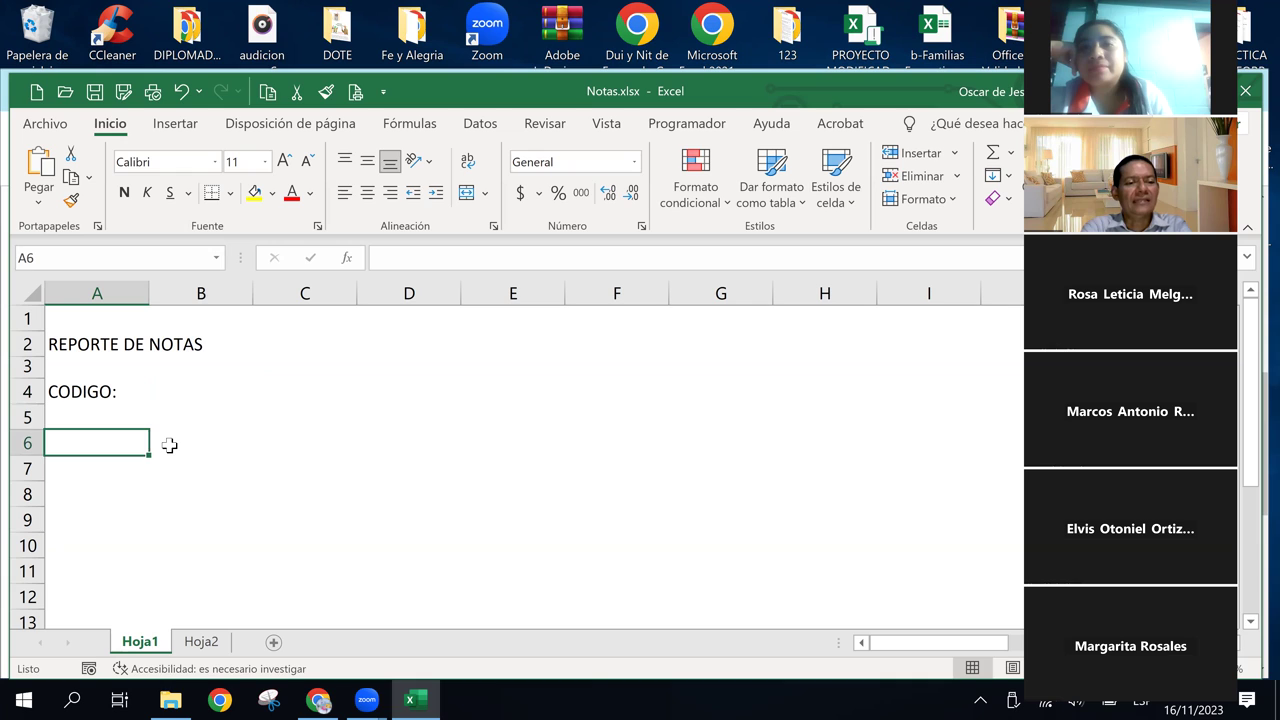
key(Up)
key(Down)
key(Up)
key(Down)
key(Up)
key(Down)
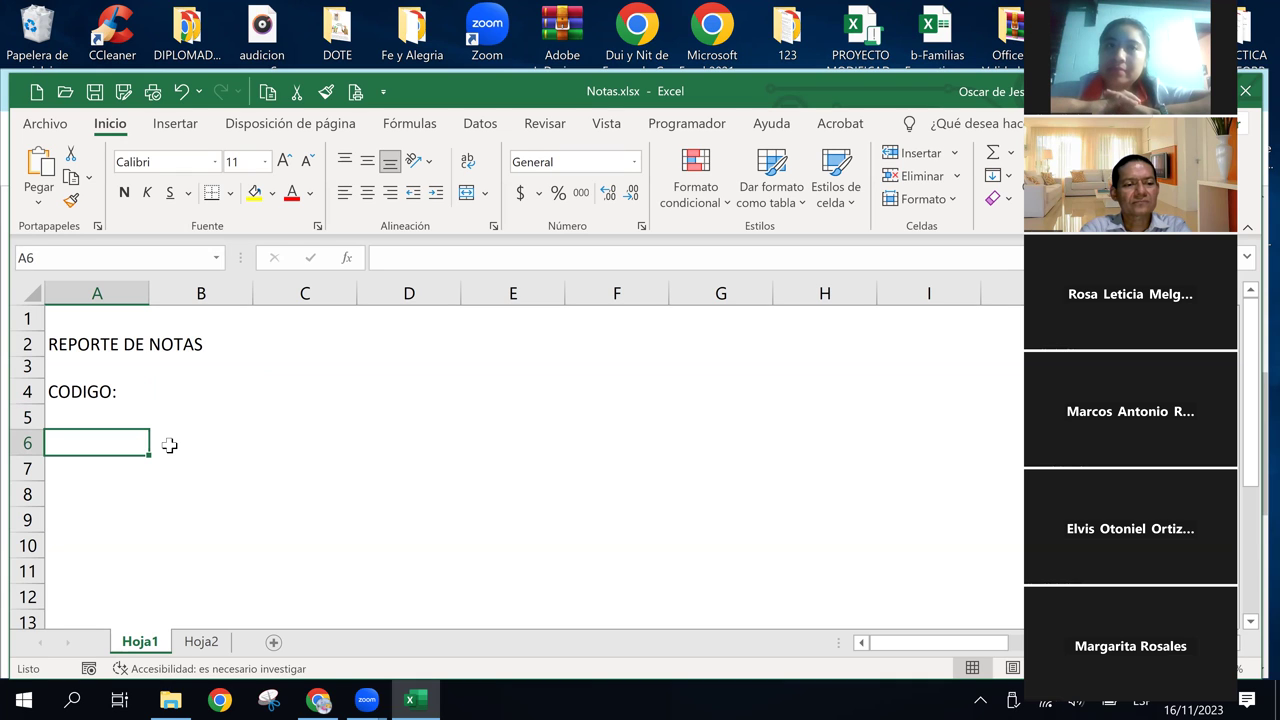
text(NOMBRE)
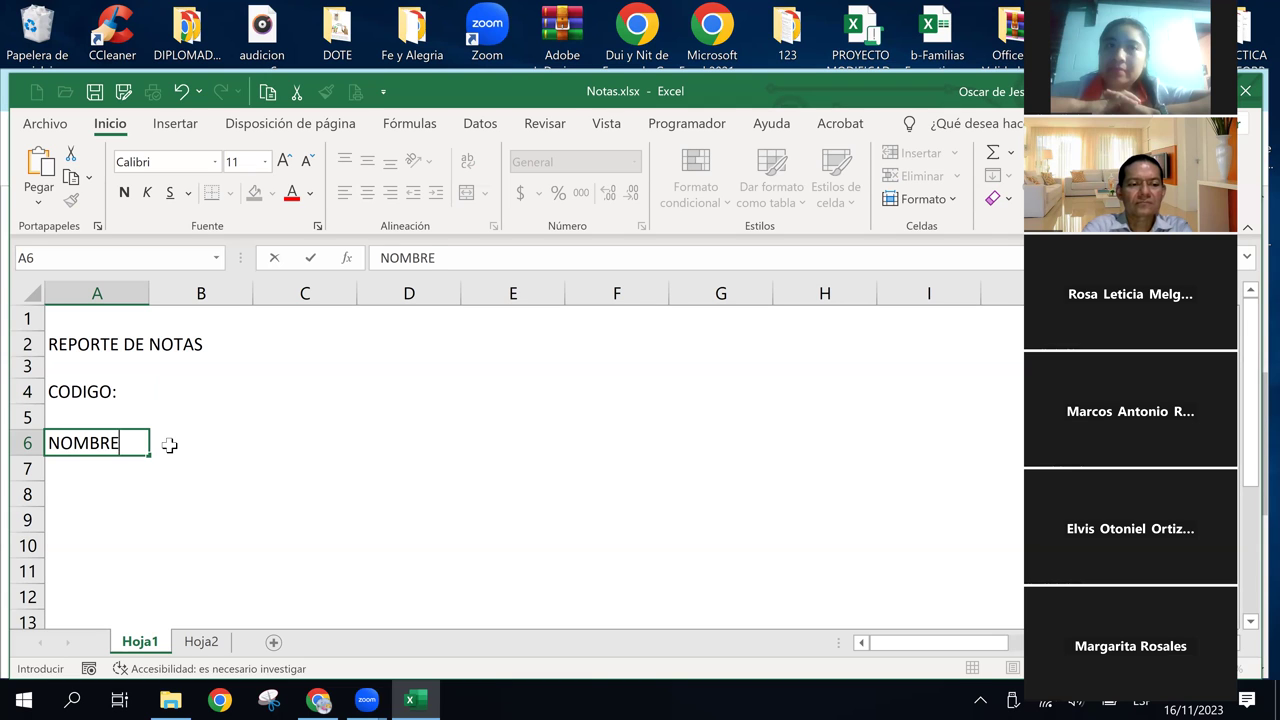
key(Return)
key(Down)
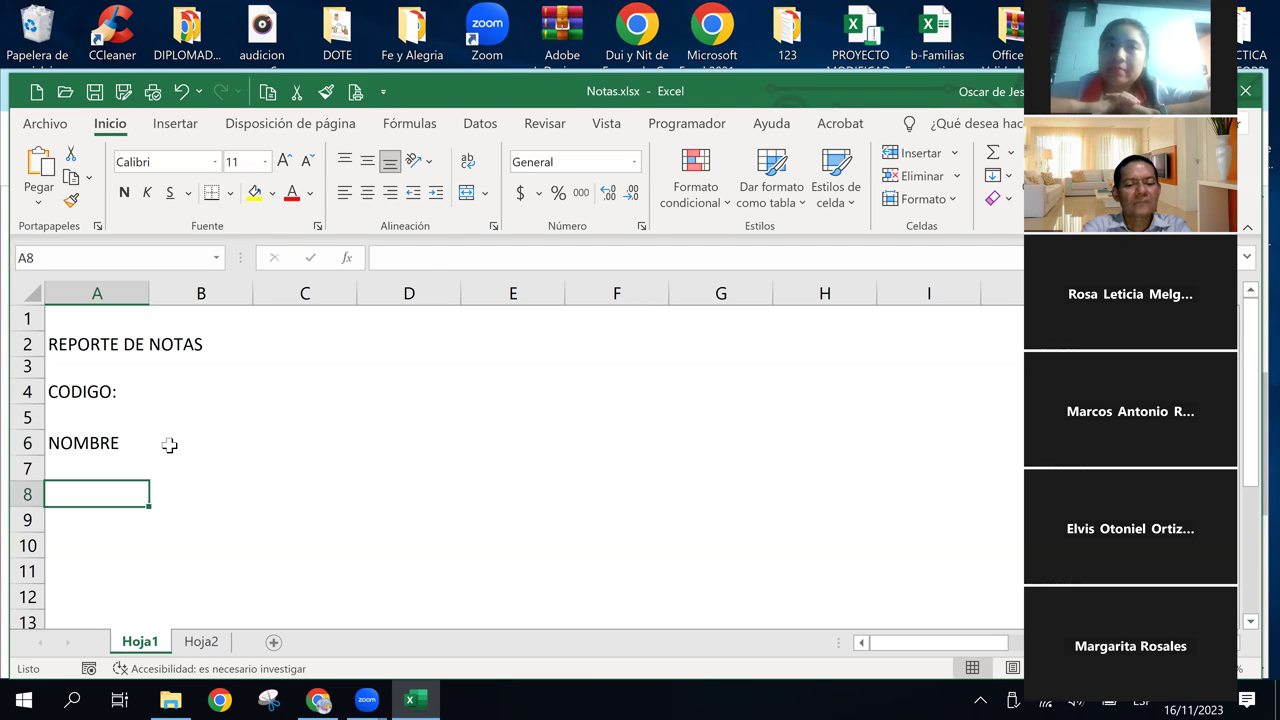
text(APELLI)
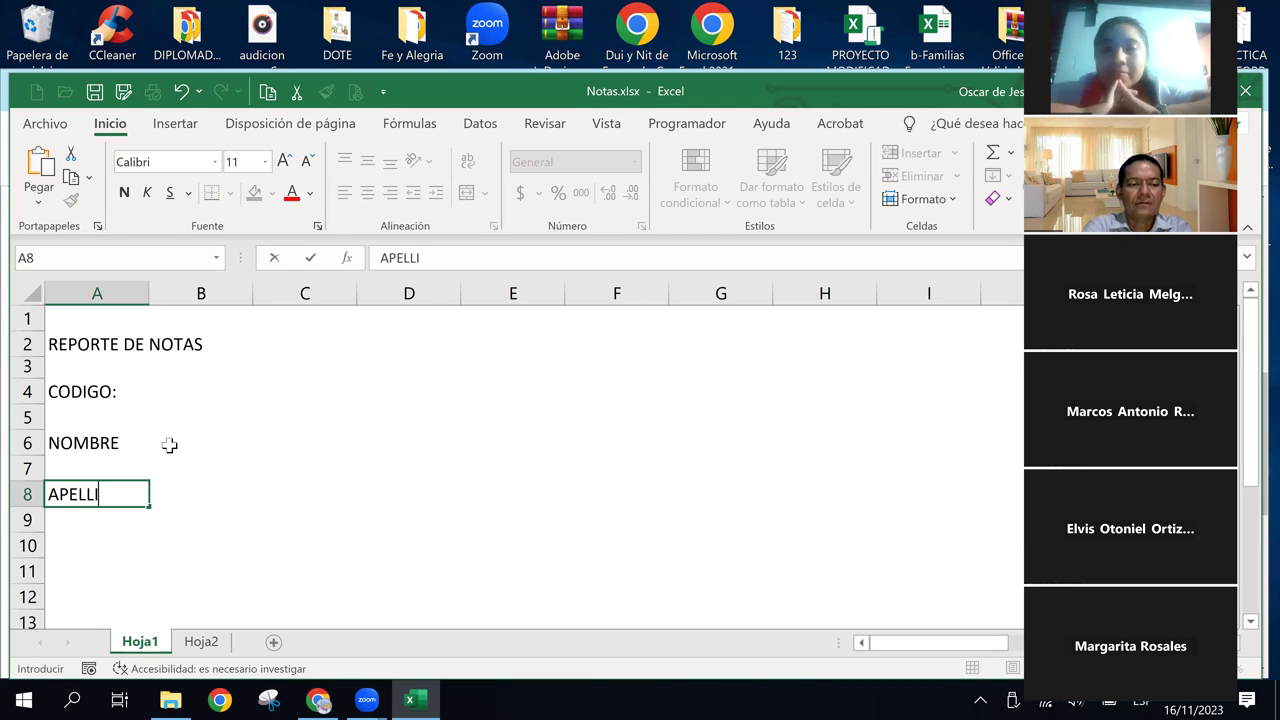
text(DO)
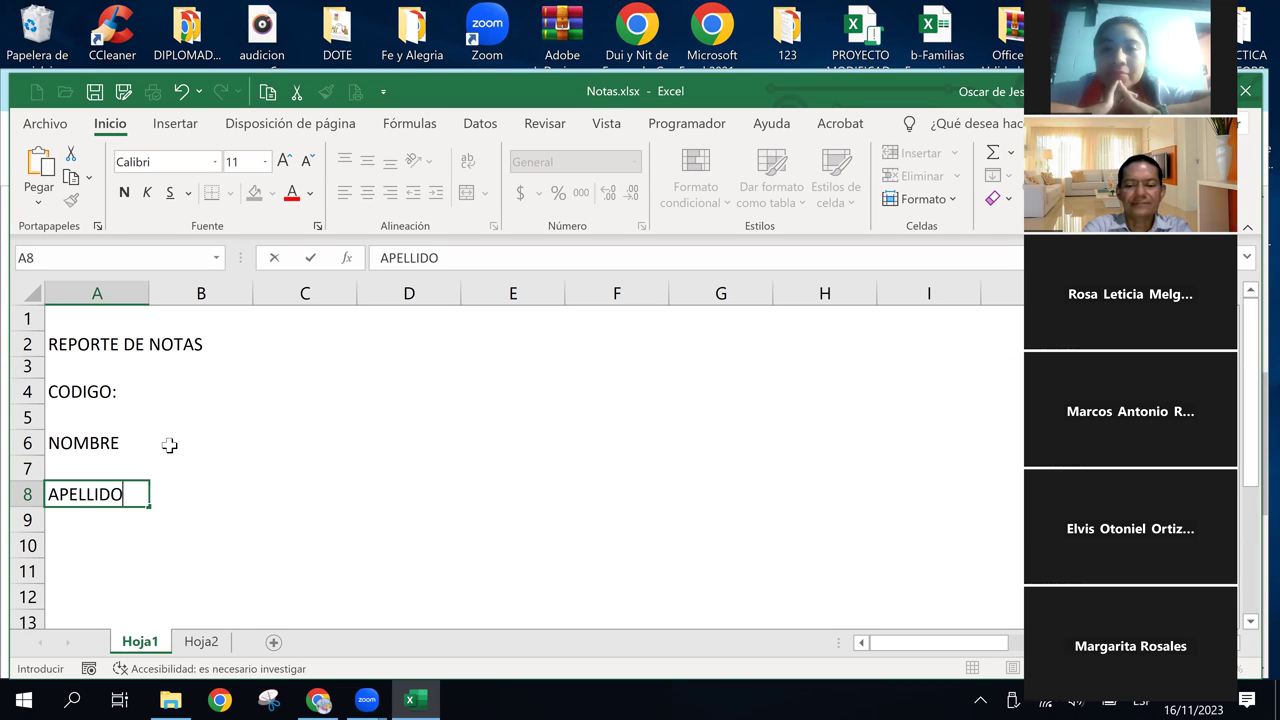
key(Return)
Look over cells B4–C4 beside the labels and return to the CODIGO: cell A4
key(Up)
key(Up)
key(Up)
key(Up)
key(Up)
key(Up)
key(Down)
key(Down)
key(Down)
key(Down)
key(Down)
key(Down)
key(Down)
key(Down)
key(Up)
key(Up)
key(Up)
key(Up)
key(Up)
key(Up)
key(Up)
key(Down)
key(Down)
key(Down)
key(Down)
key(Down)
key(Up)
key(Up)
key(Up)
key(Up)
key(Up)
key(Up)
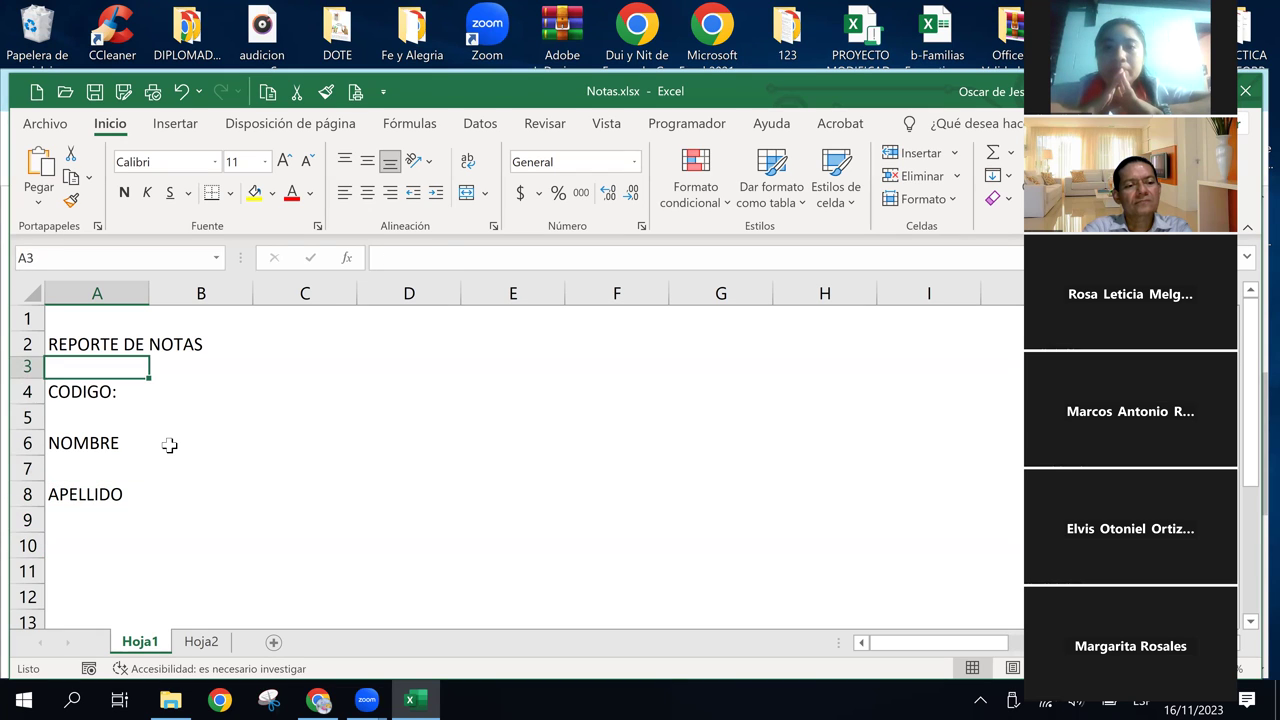
key(Right)
key(Right)
key(Right)
key(Down)
key(Down)
key(Up)
key(Up)
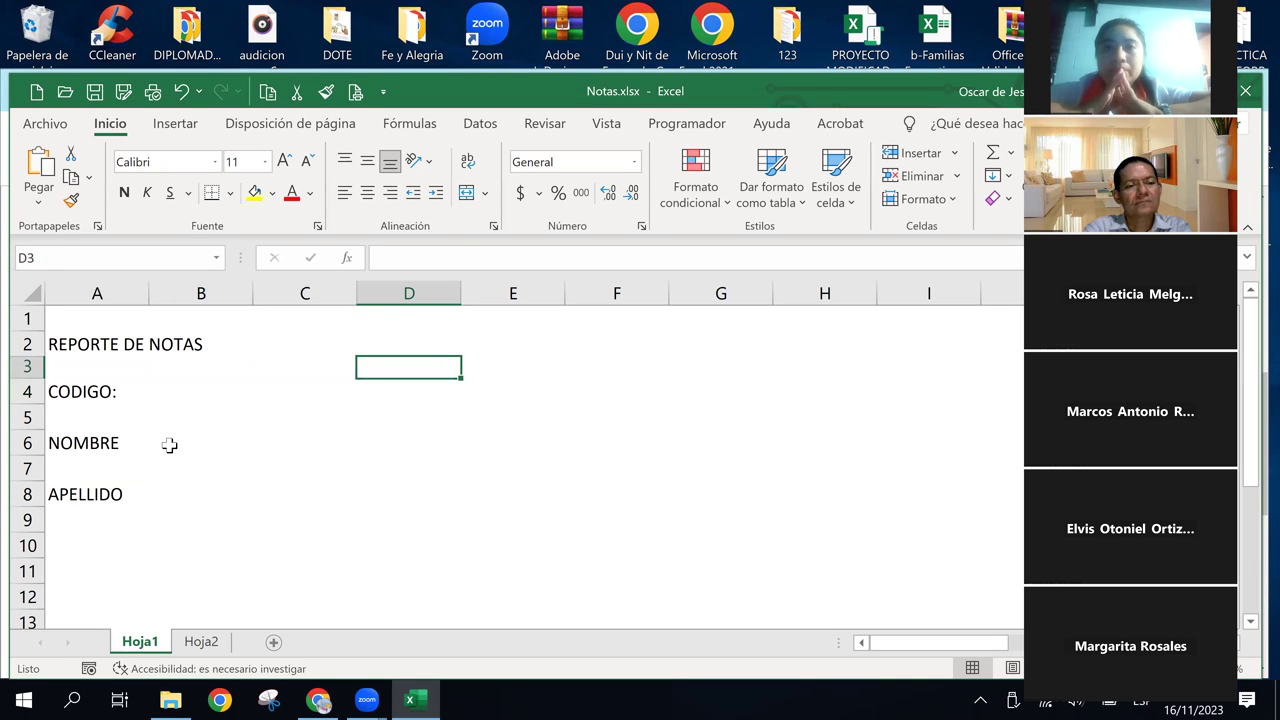
key(Left)
key(Left)
key(Down)
key(Left)
key(Right)
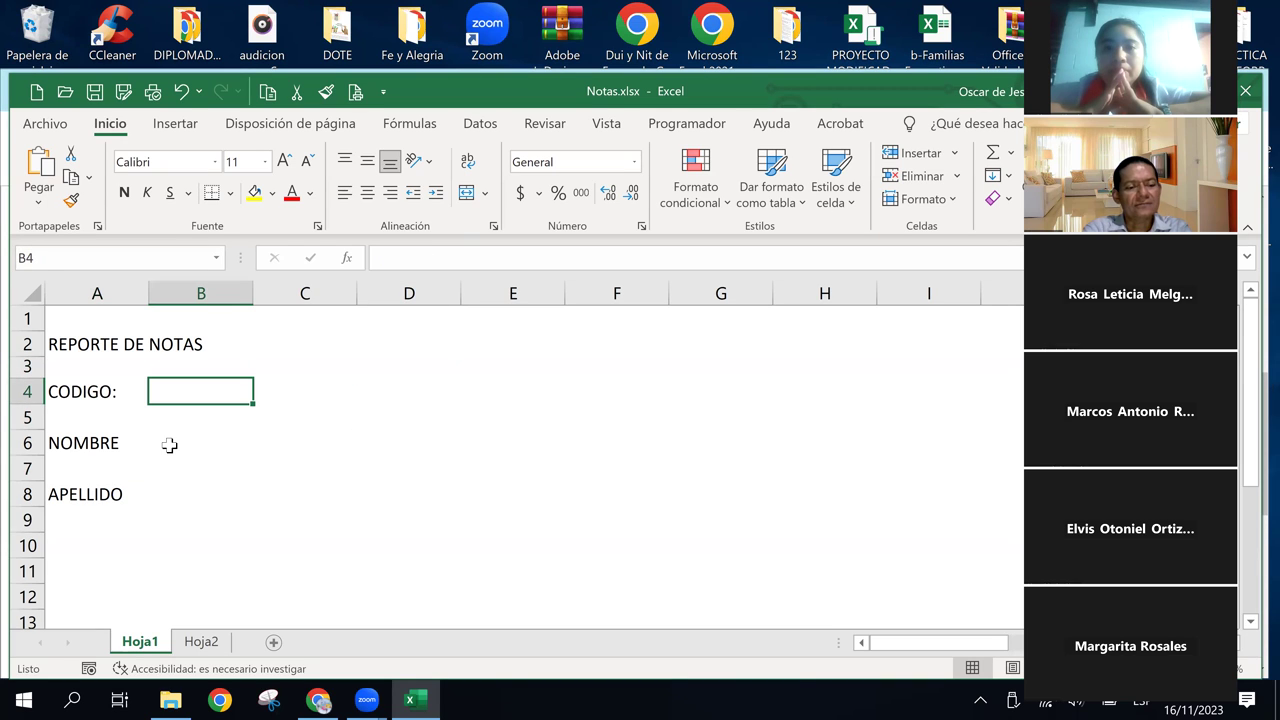
key(shift+Right)
key(Left)
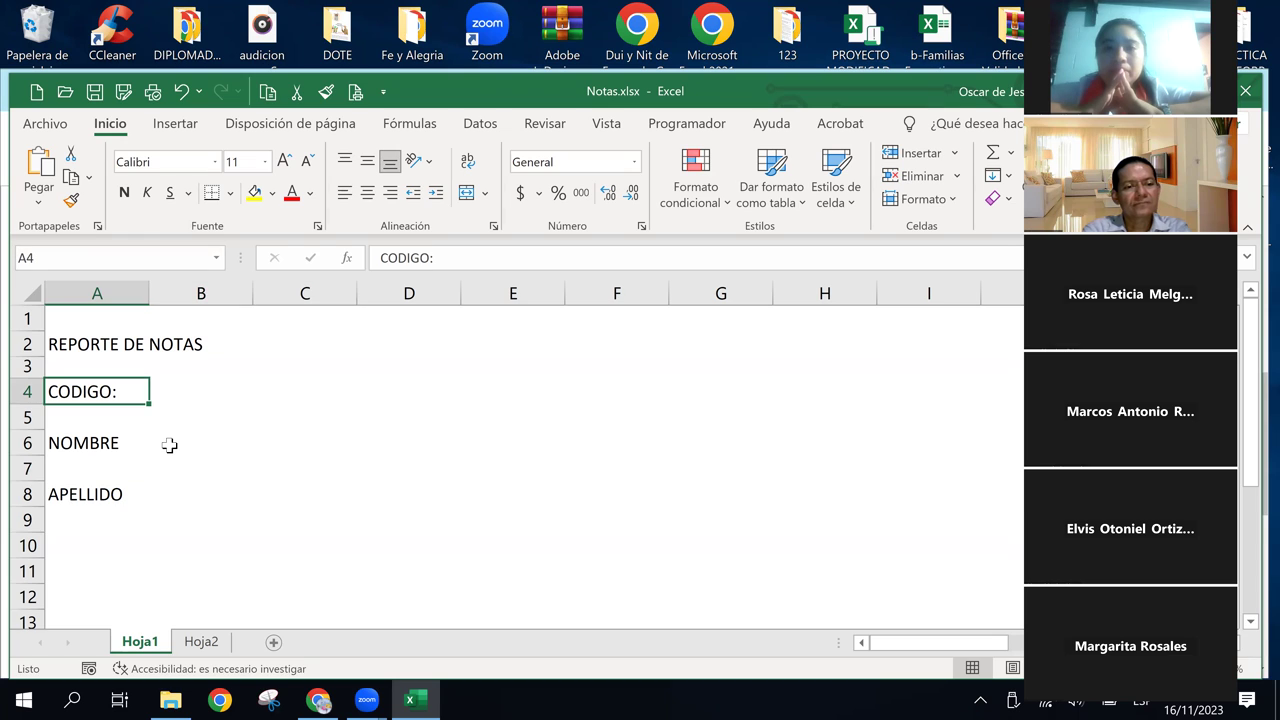
Widen column B for the input cells beside CODIGO:, NOMBRE and APELLIDO
drag(255, 297, 306, 298)
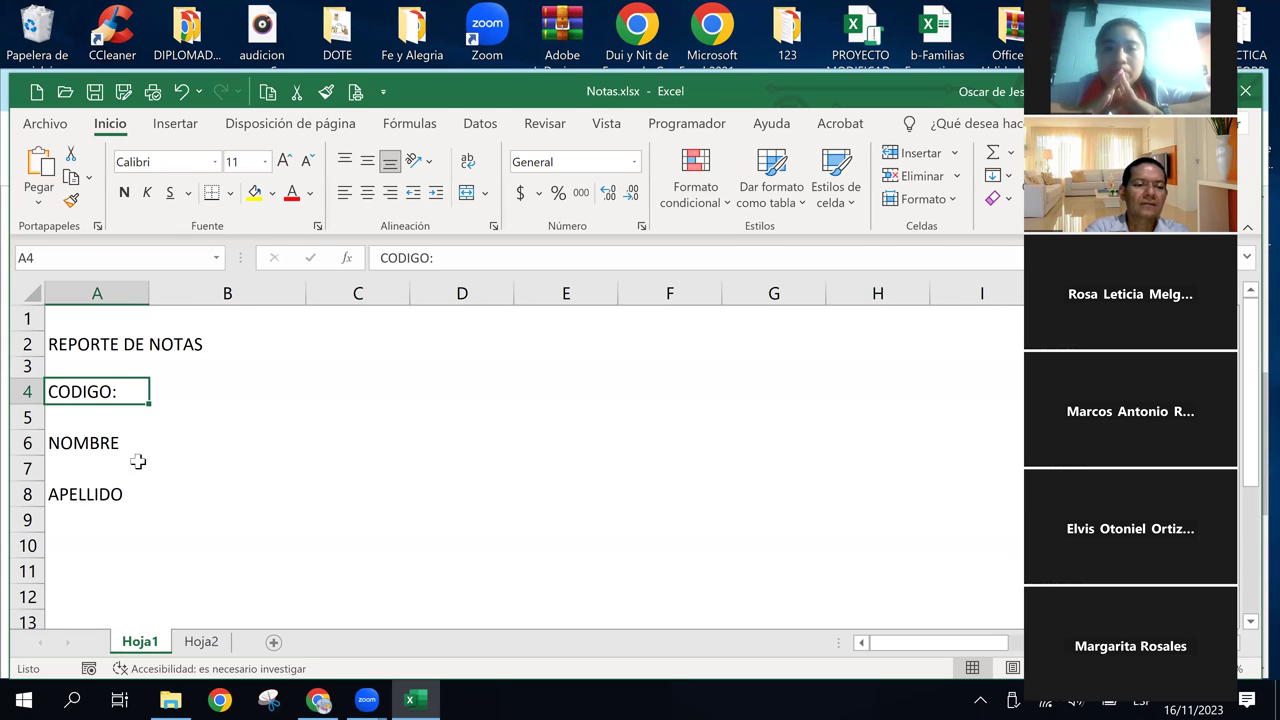
click(186, 443)
click(191, 380)
click(174, 447)
click(169, 497)
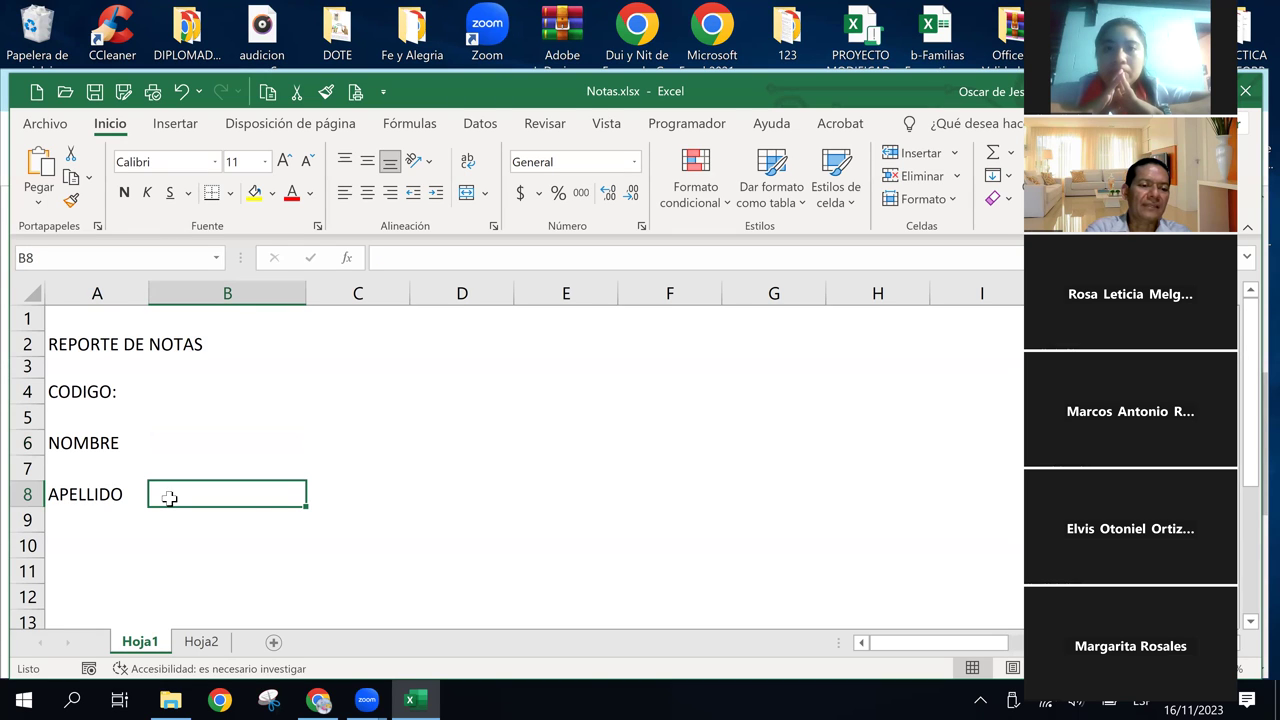
Enter the label NOTA1 in cell A10
click(92, 544)
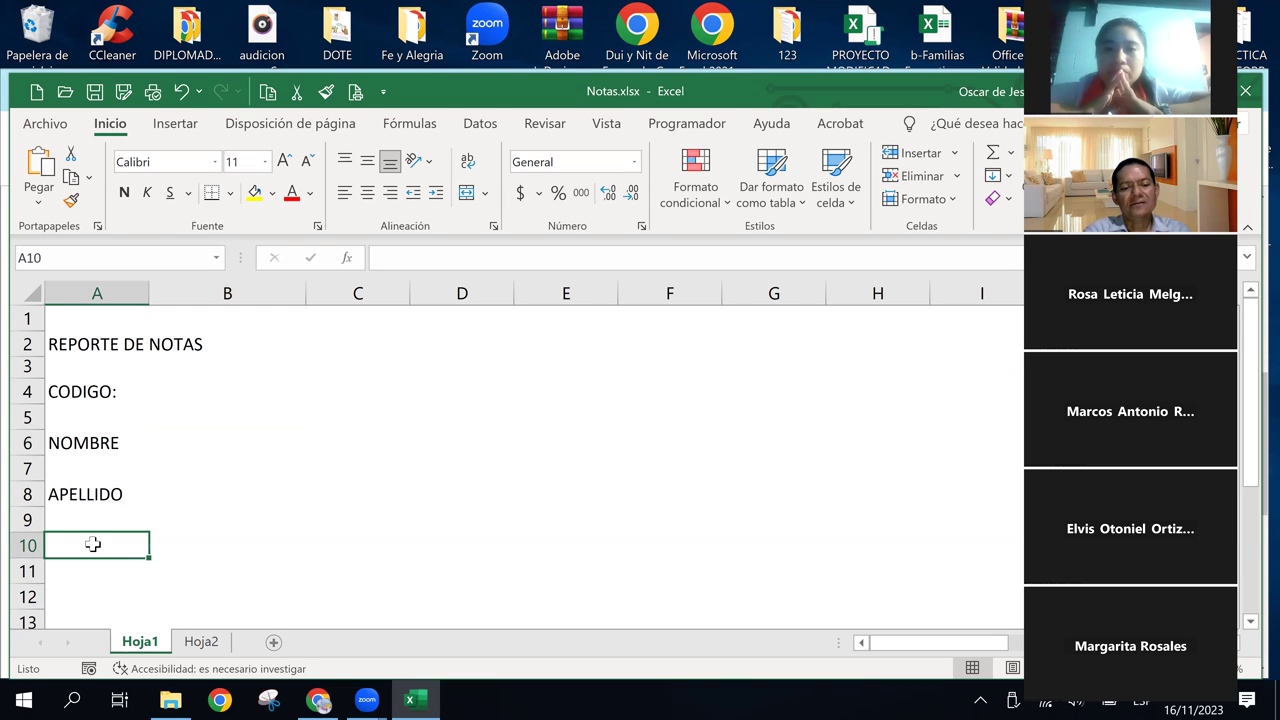
text(NOTA)
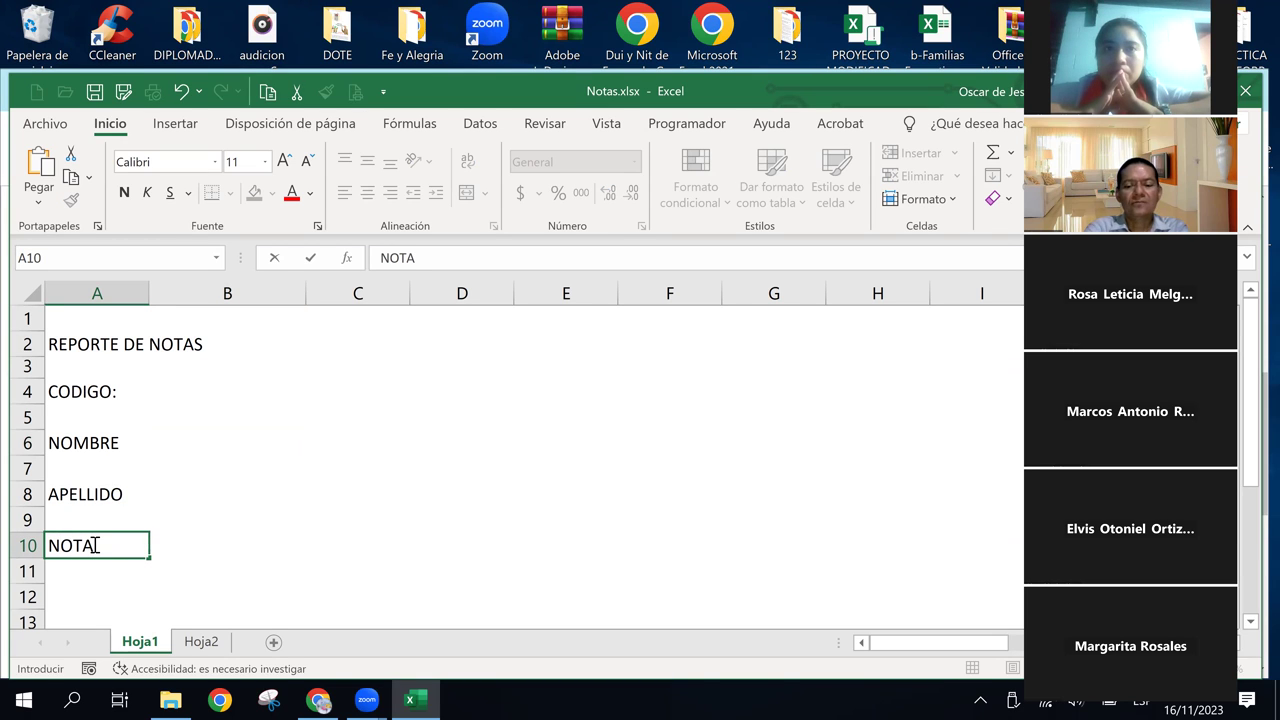
text(1)
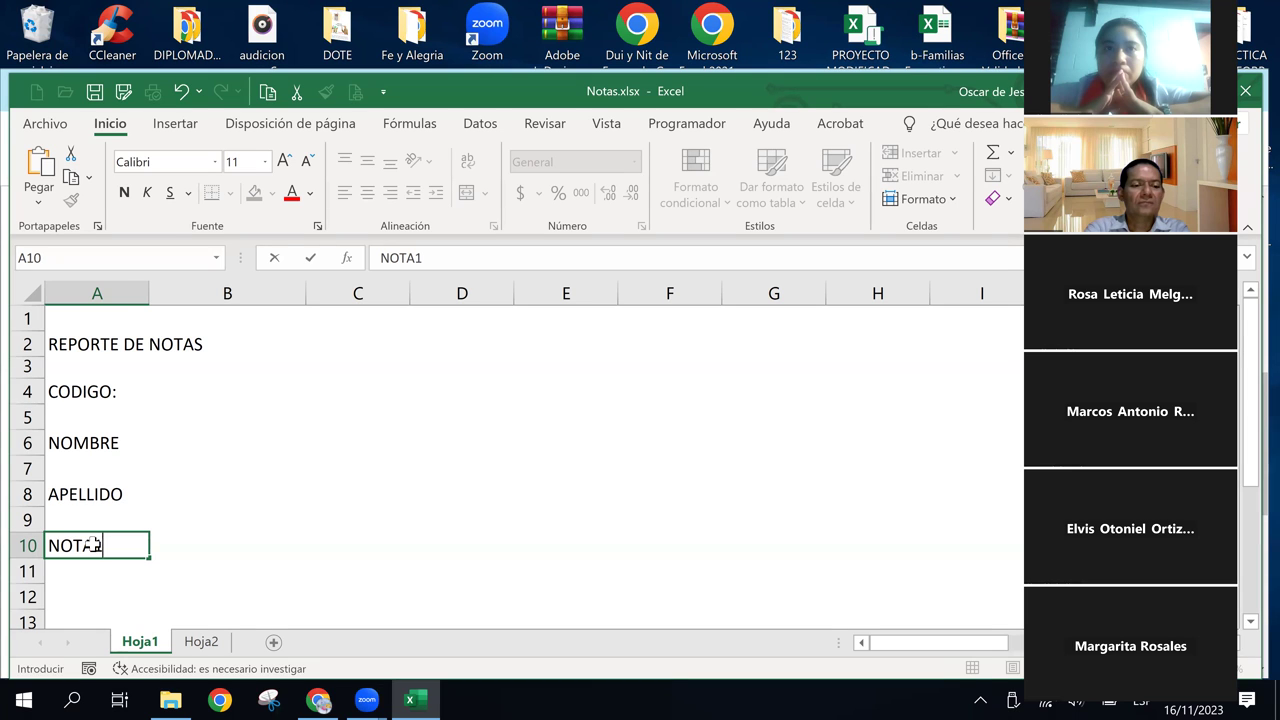
key(Right)
key(Right)
key(Right)
key(Right)
key(Right)
key(Right)
key(Right)
key(Right)
key(Right)
key(Right)
key(Right)
key(Right)
key(Right)
key(Right)
key(Right)
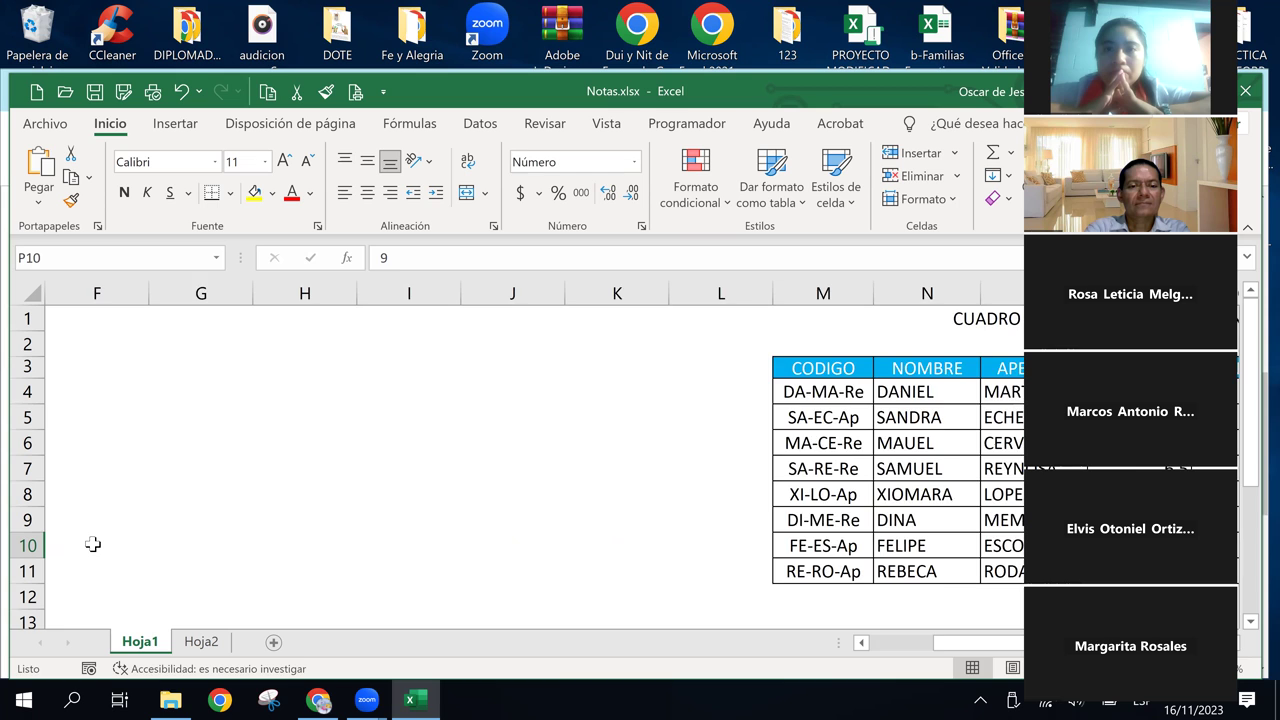
key(Right)
key(Right)
key(Right)
key(Right)
key(Right)
key(Right)
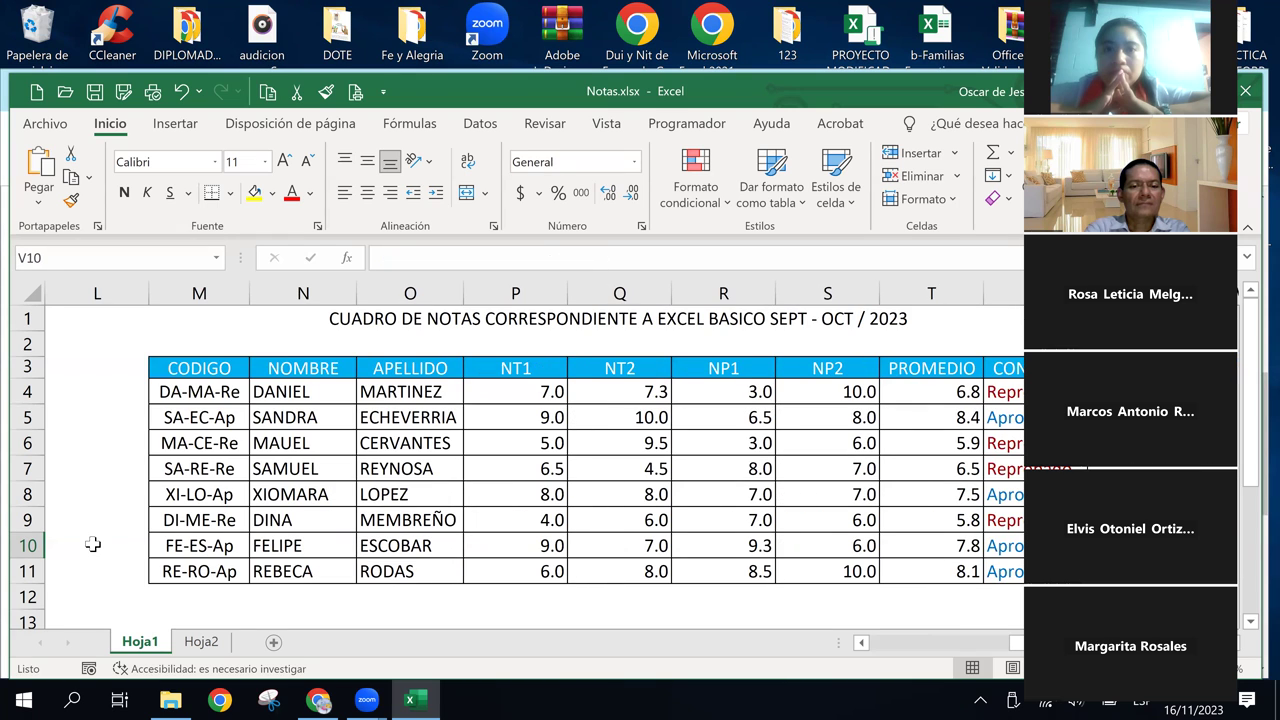
key(Right)
key(Right)
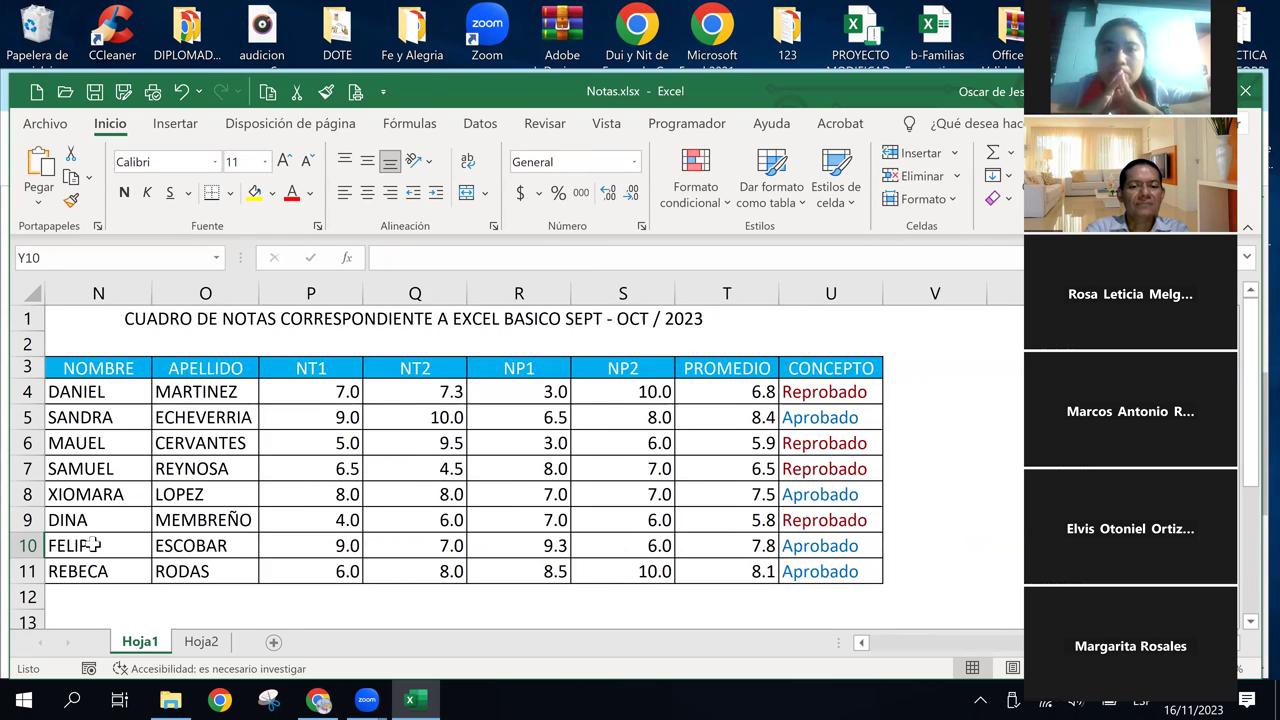
click(90, 545)
key(Home)
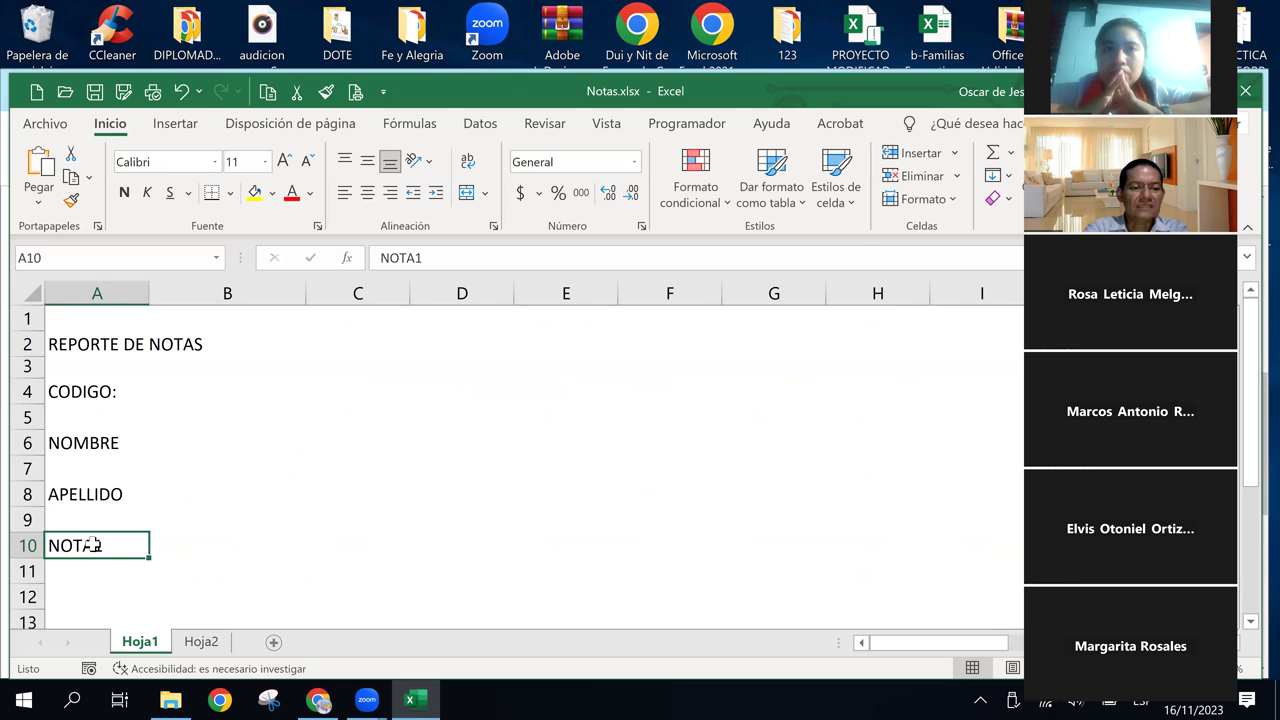
key(Right)
key(Down)
key(Down)
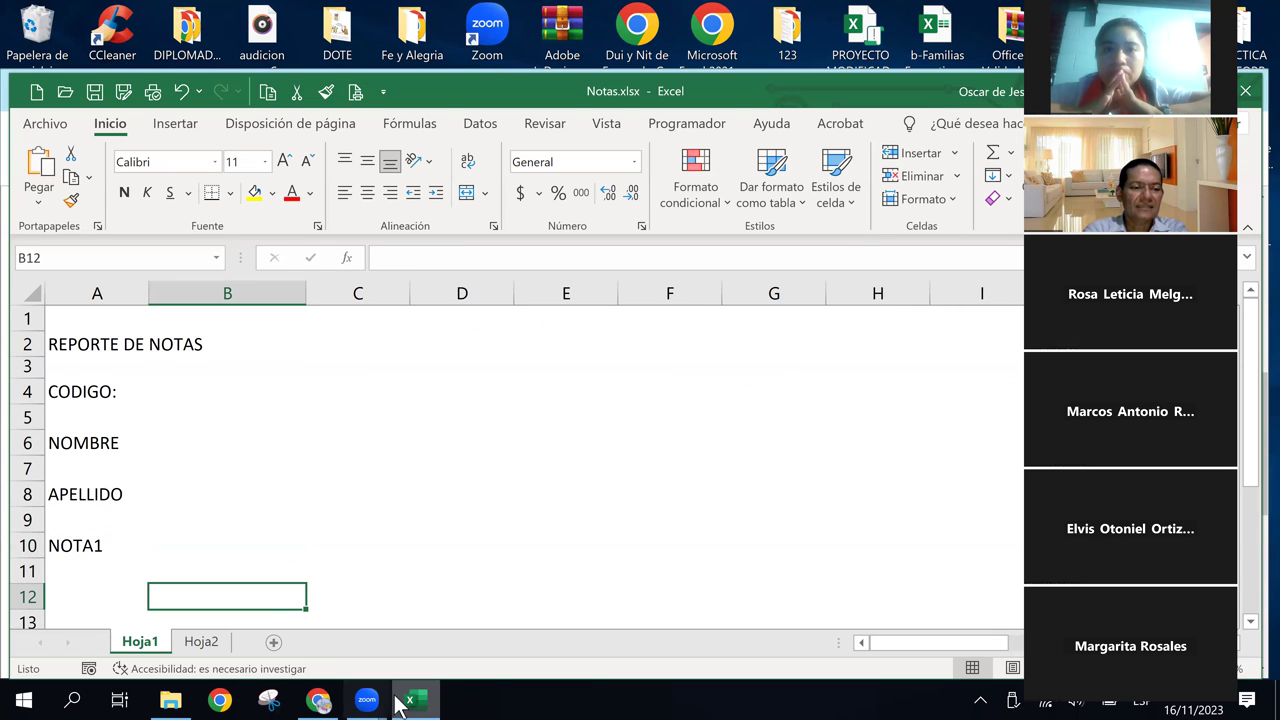
Discard the stray entry in A11 and shorten the A10 label to NT1
click(86, 575)
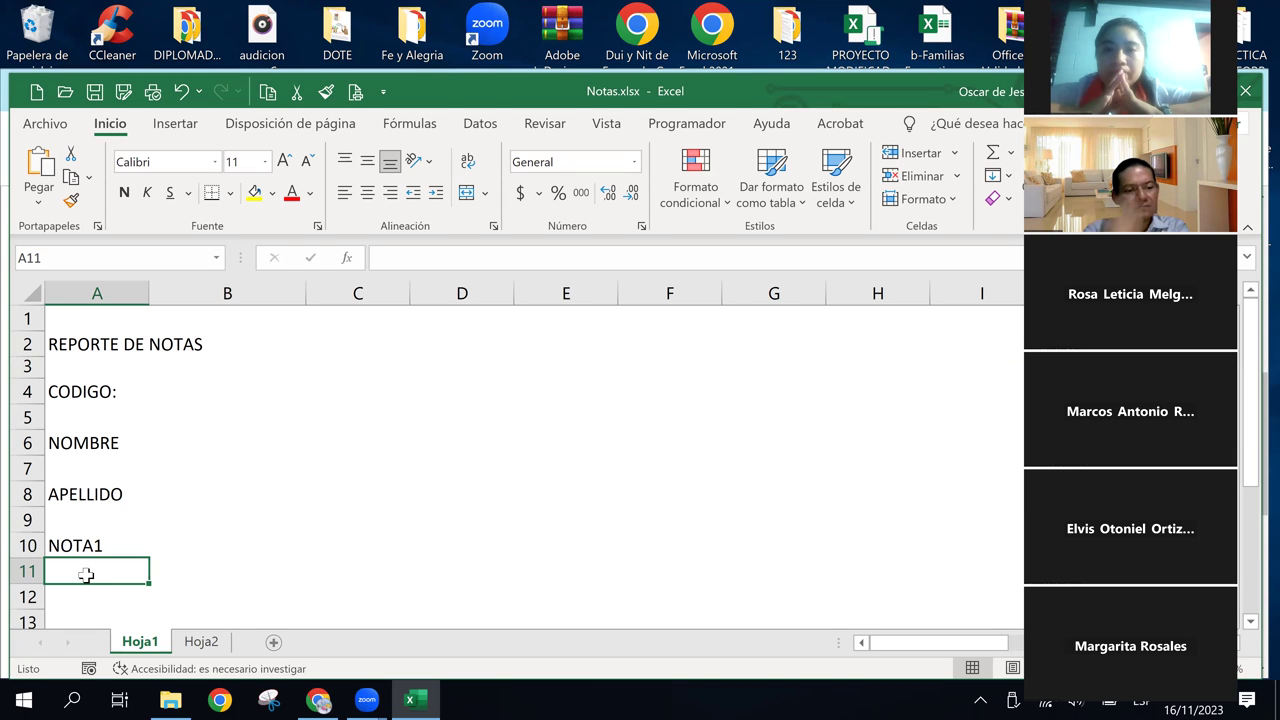
text(NT)
key(BackSpace)
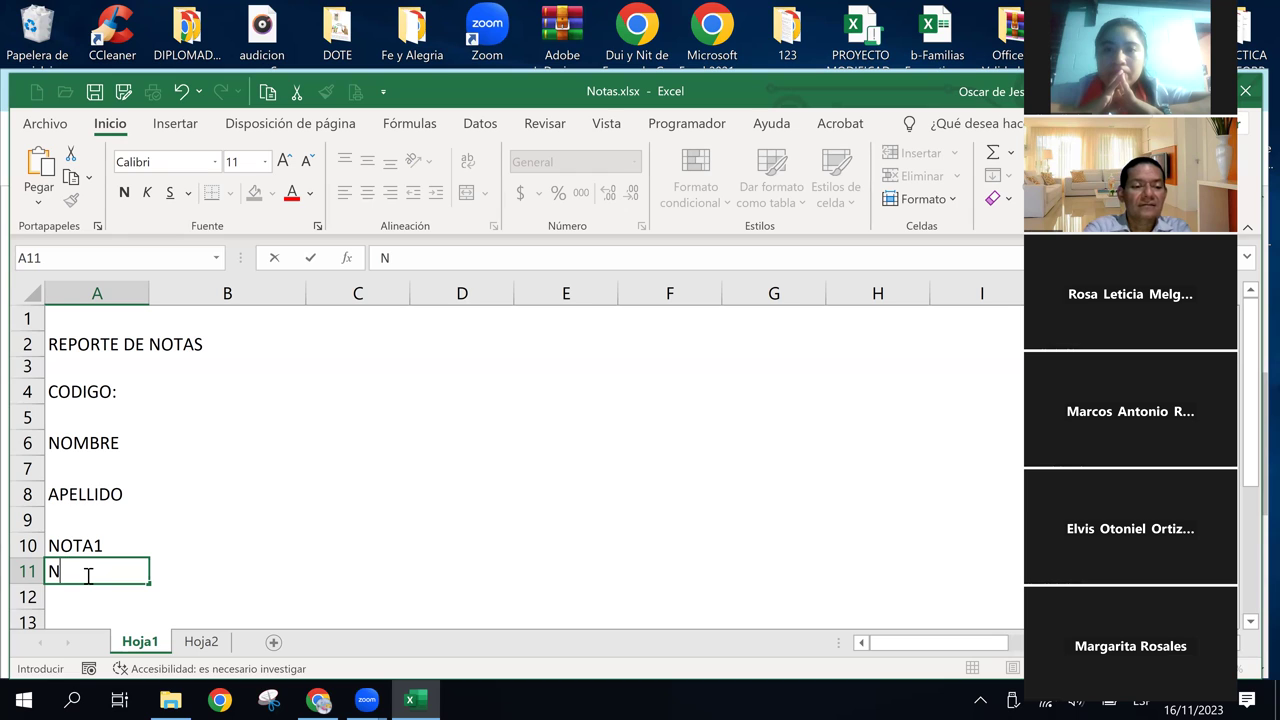
key(Escape)
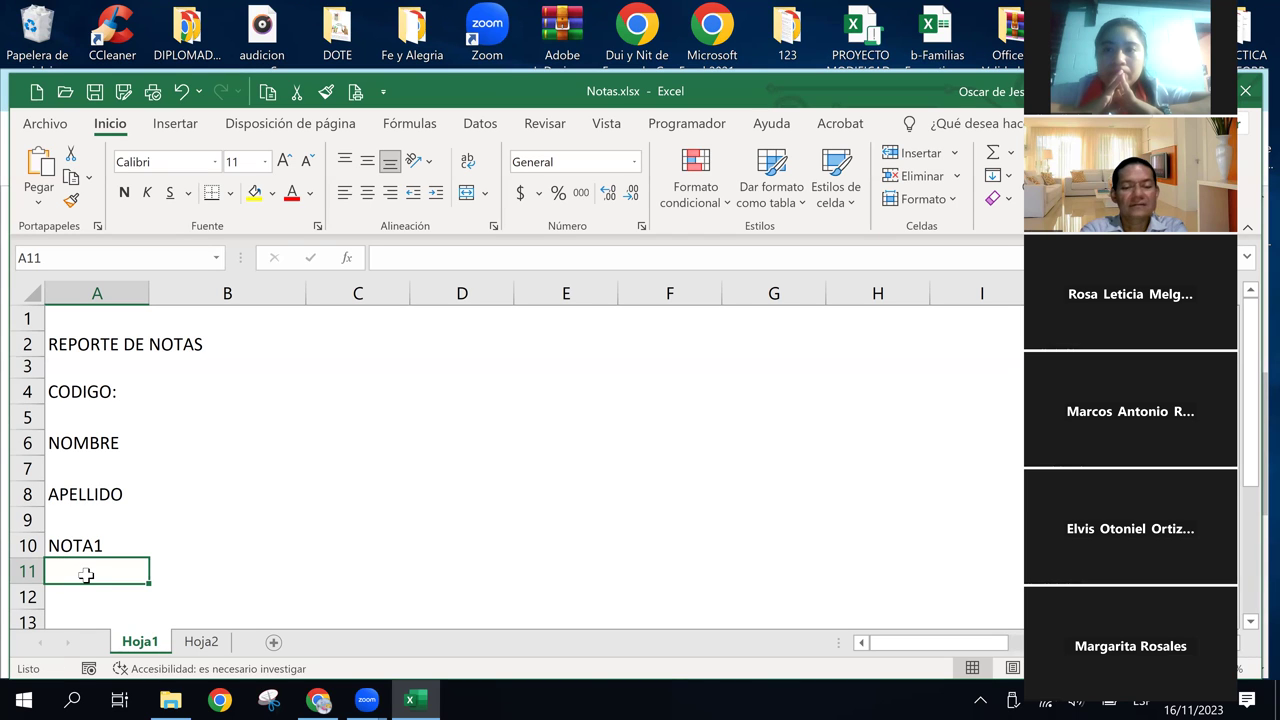
key(Up)
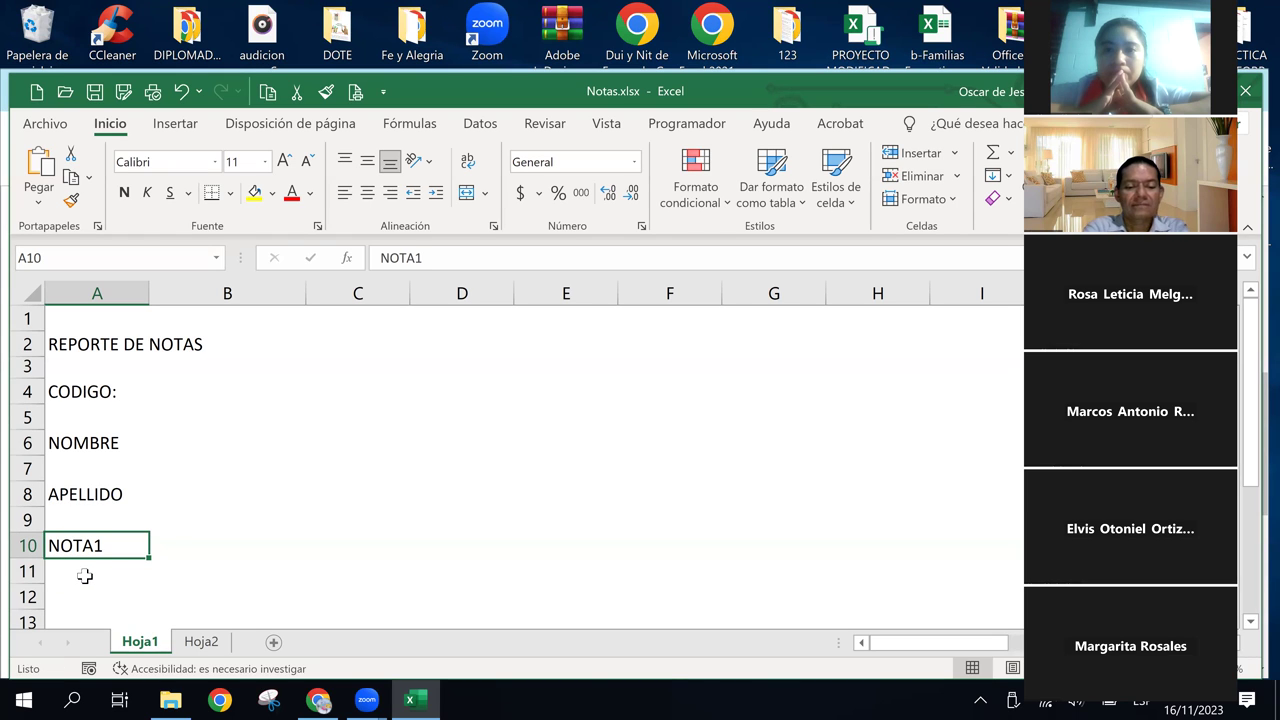
text(n)
key(BackSpace)
text(NT1)
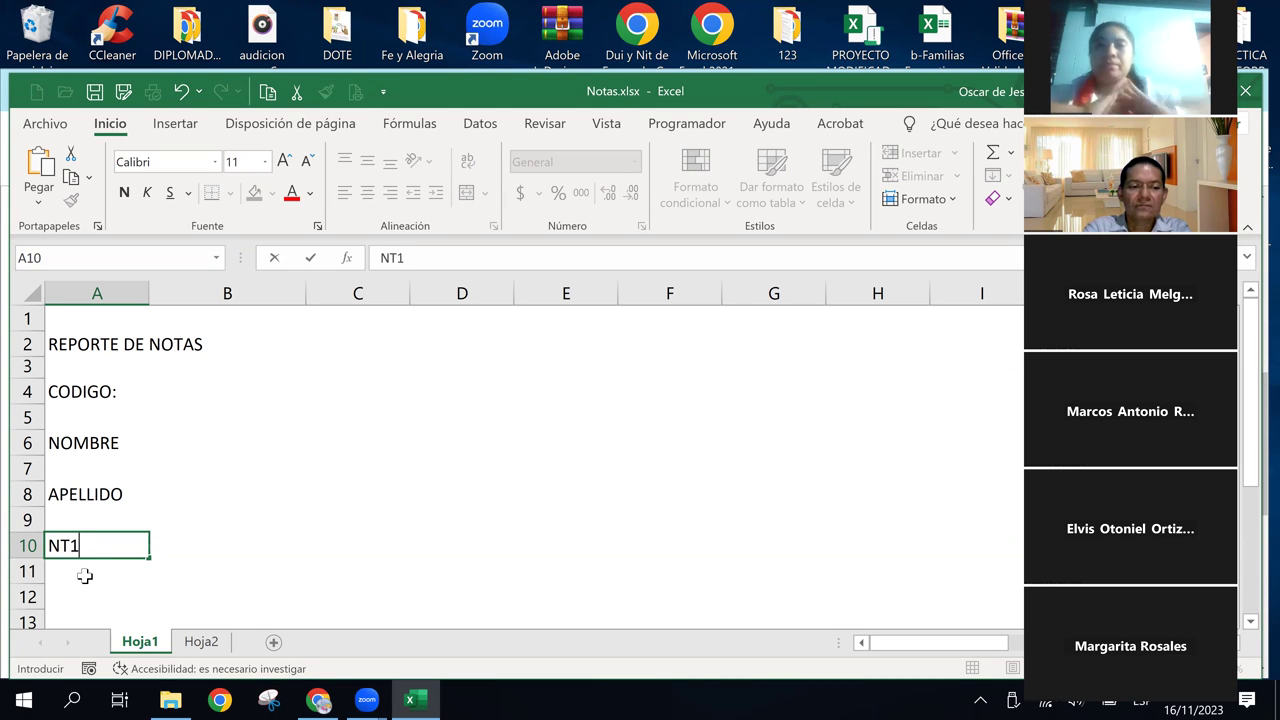
key(Return)
key(Return)
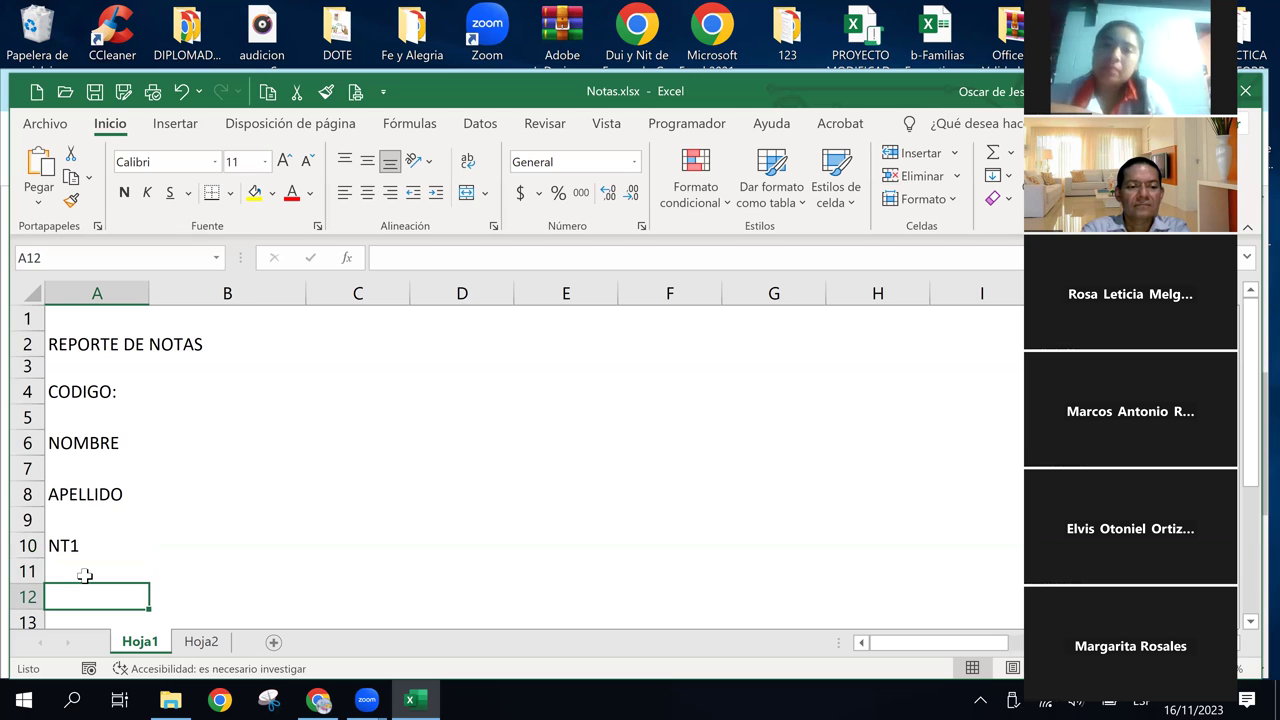
Add the label NT2 in cell A12, leaving row 11 empty
text(NT)
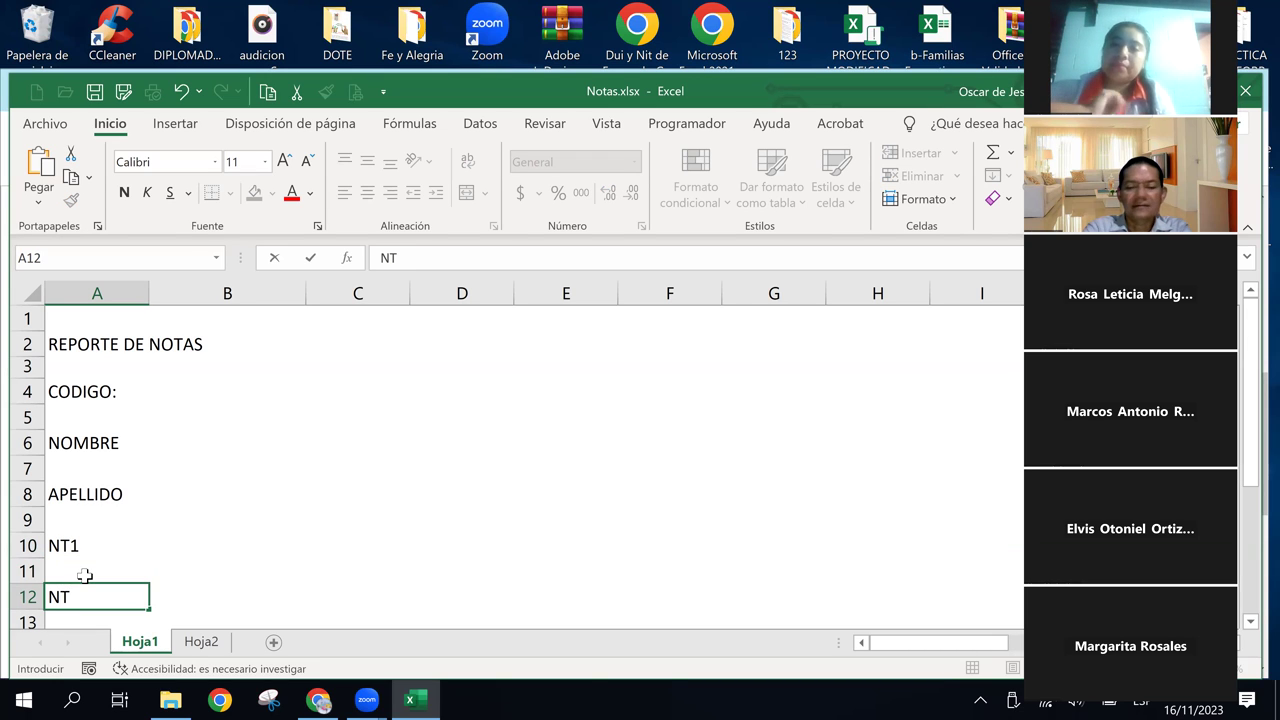
text(2)
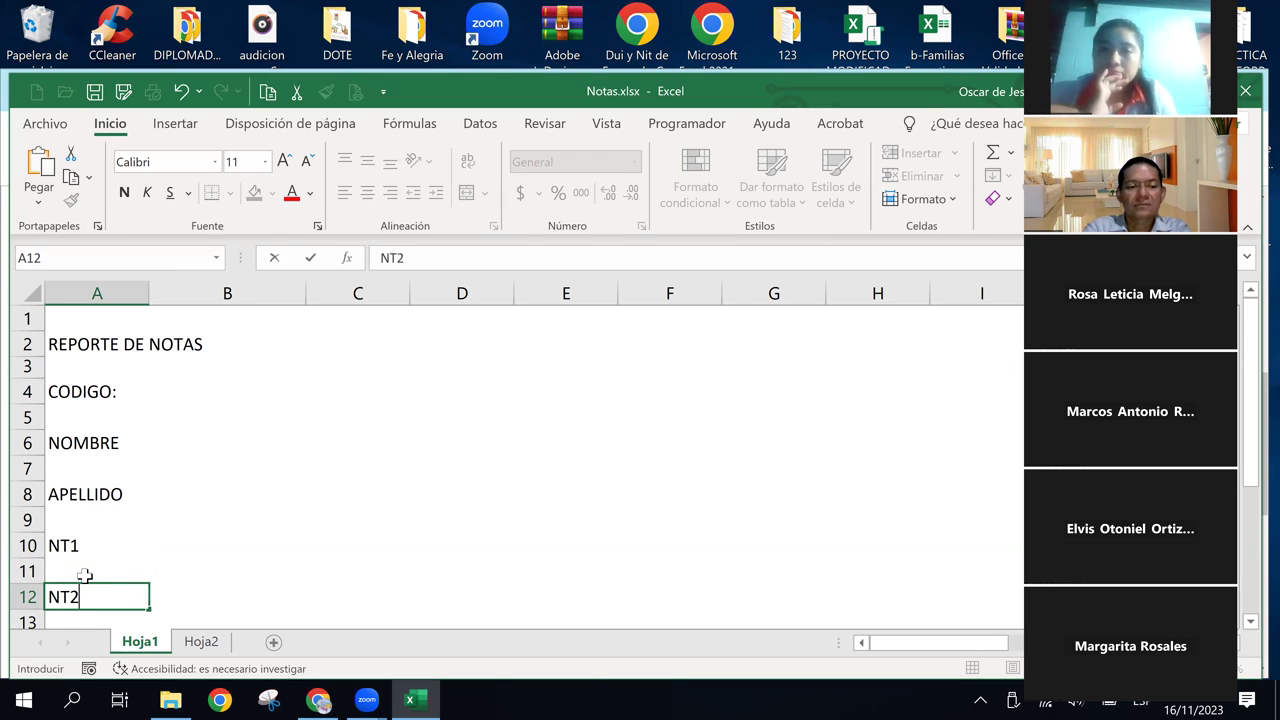
key(Up)
key(Up)
key(Right)
key(Right)
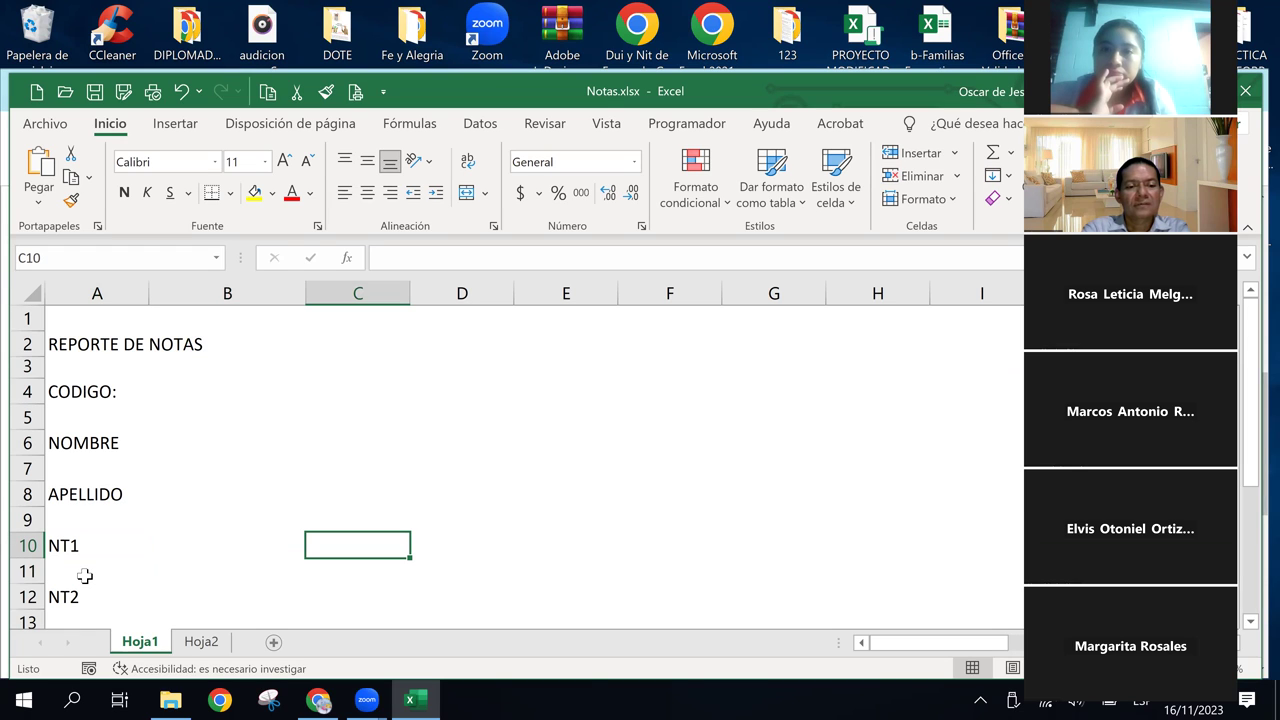
key(Left)
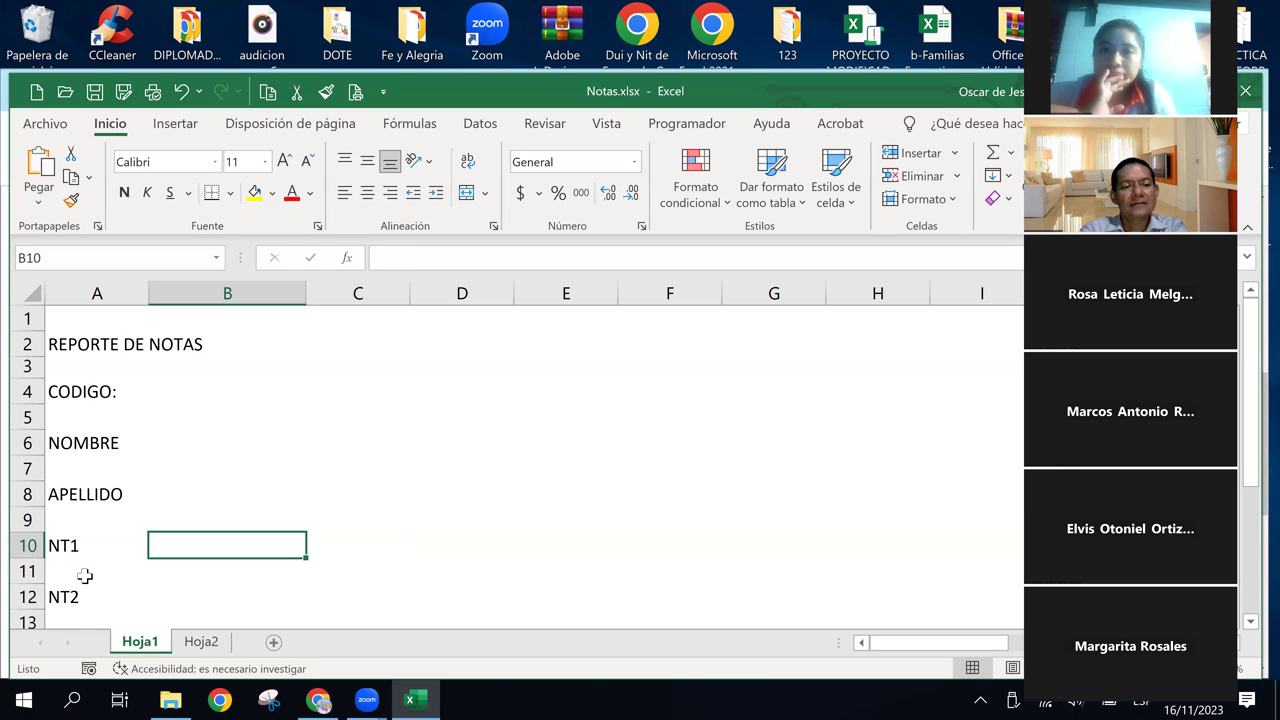
key(Left)
key(Up)
key(Up)
key(Right)
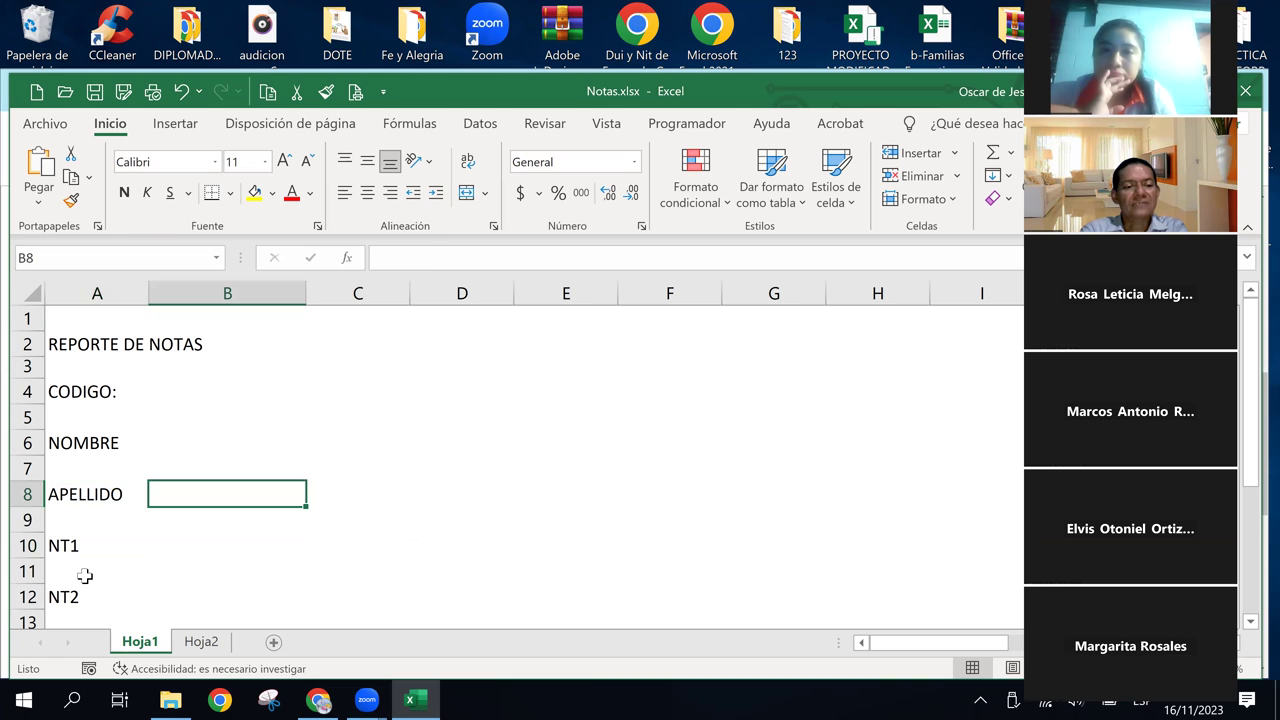
key(Down)
key(Left)
key(Right)
key(Down)
key(Down)
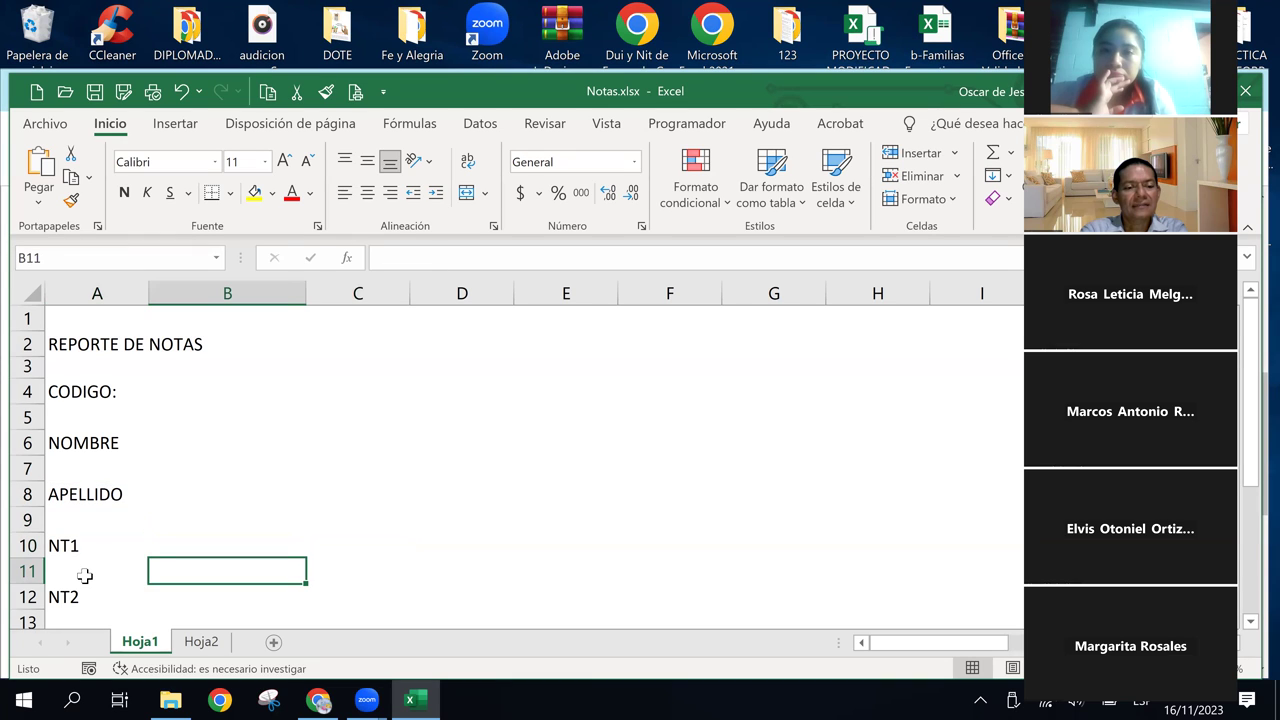
key(Right)
key(Up)
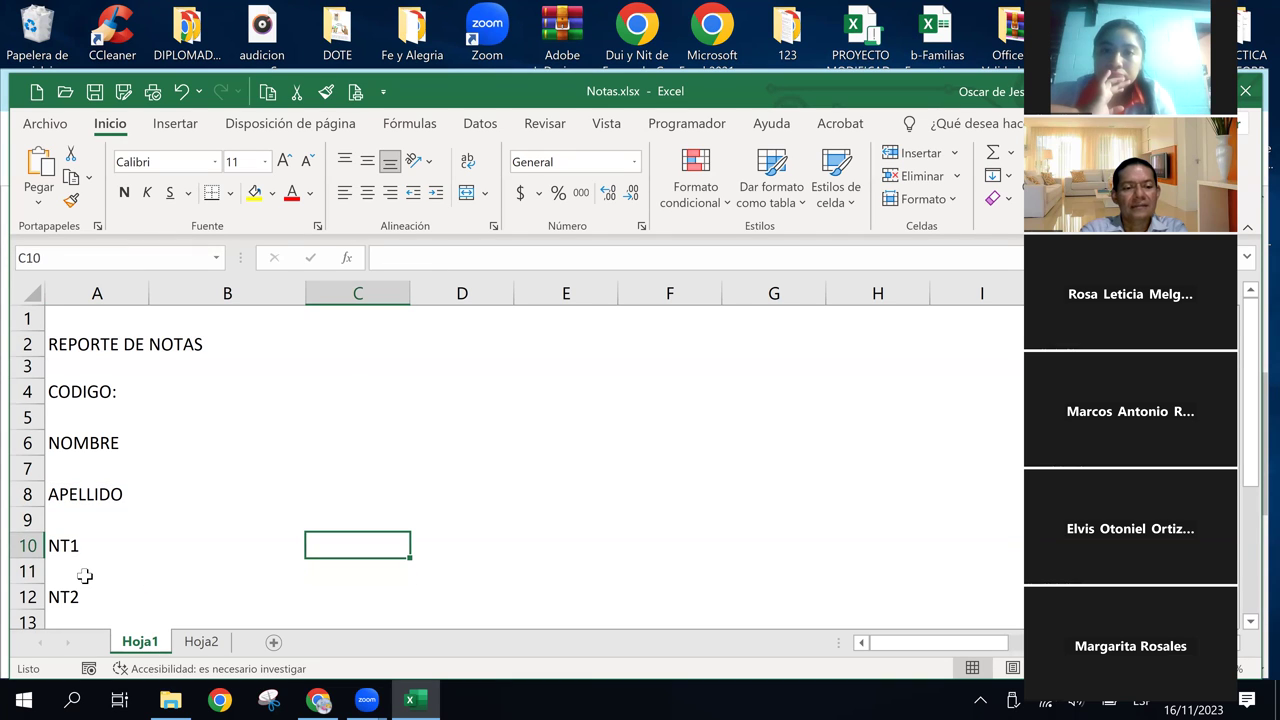
Enter NP1 in C10 and NP2 in C12
text(NP1)
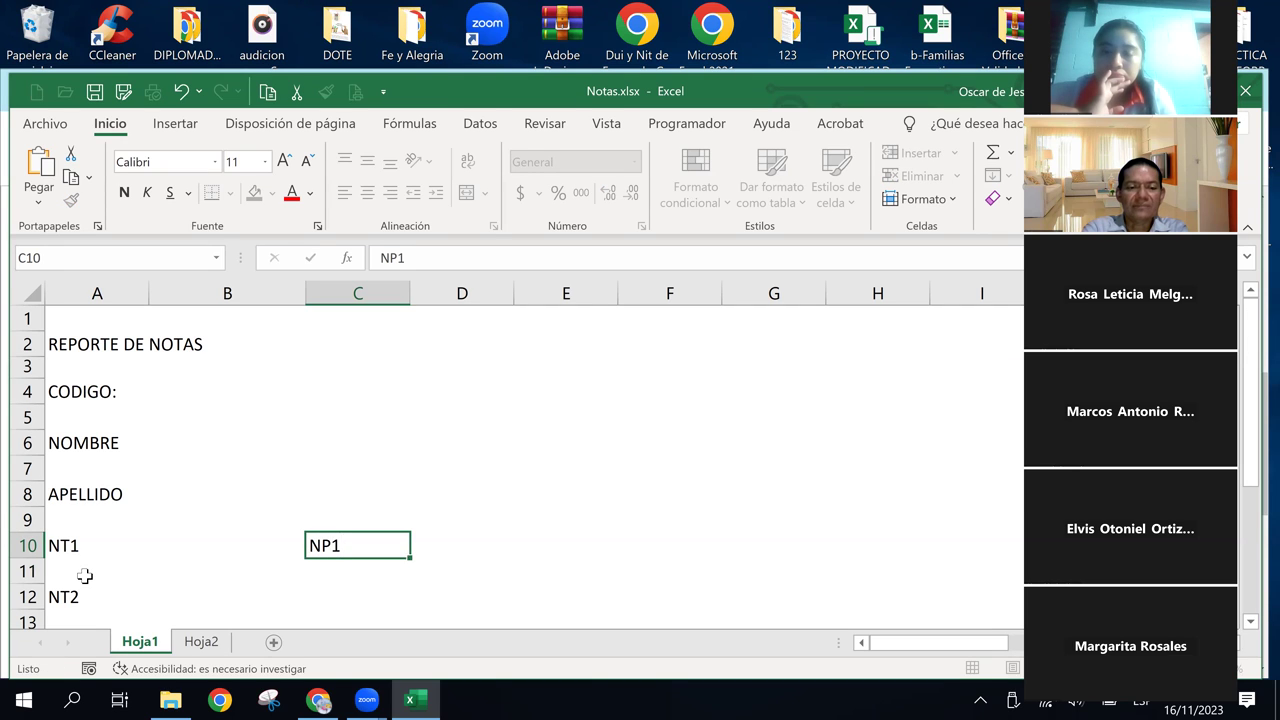
key(Return)
key(Down)
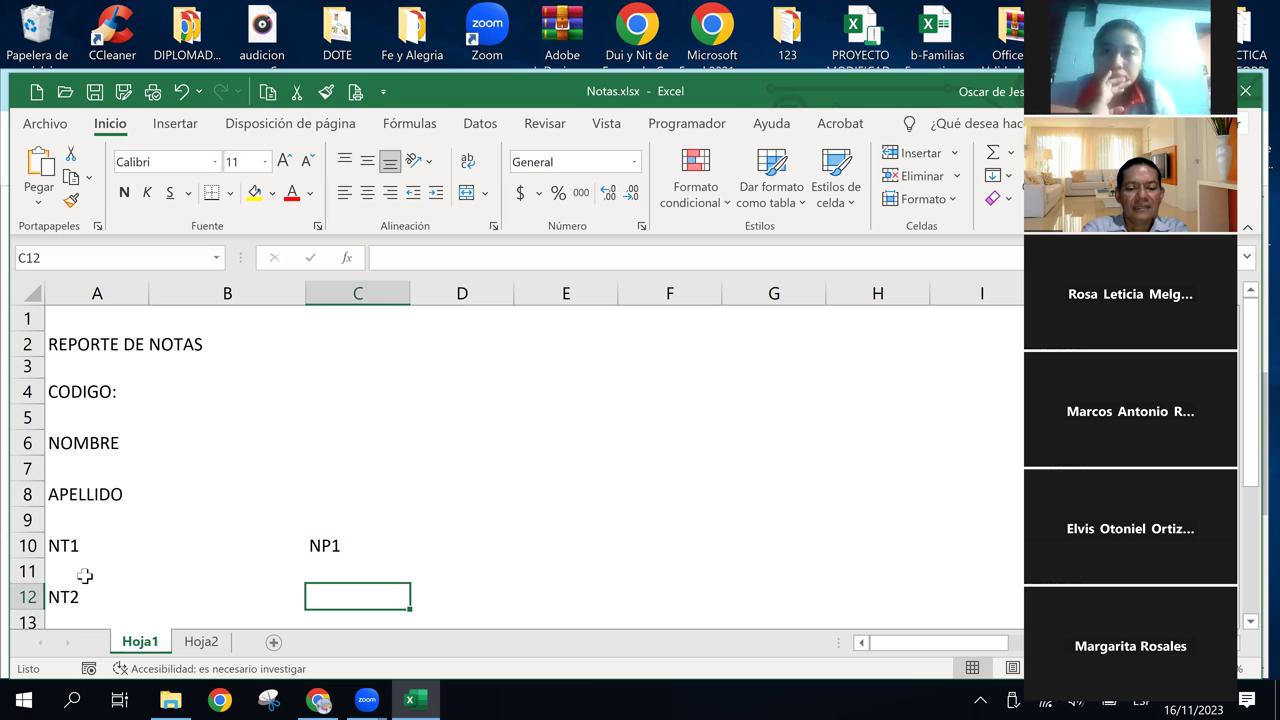
text(NP2)
key(Up)
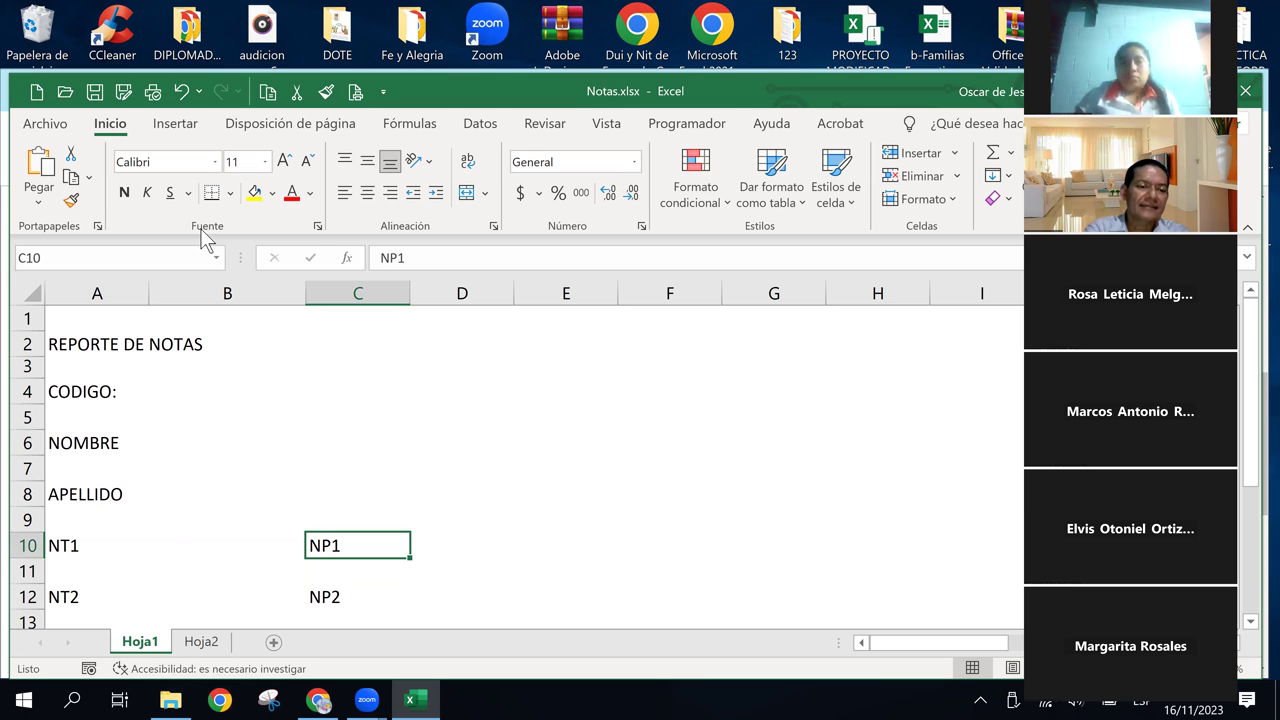
Select the input cells B4, B6, B8, B10, B12, D10 and D12 together
click(193, 387)
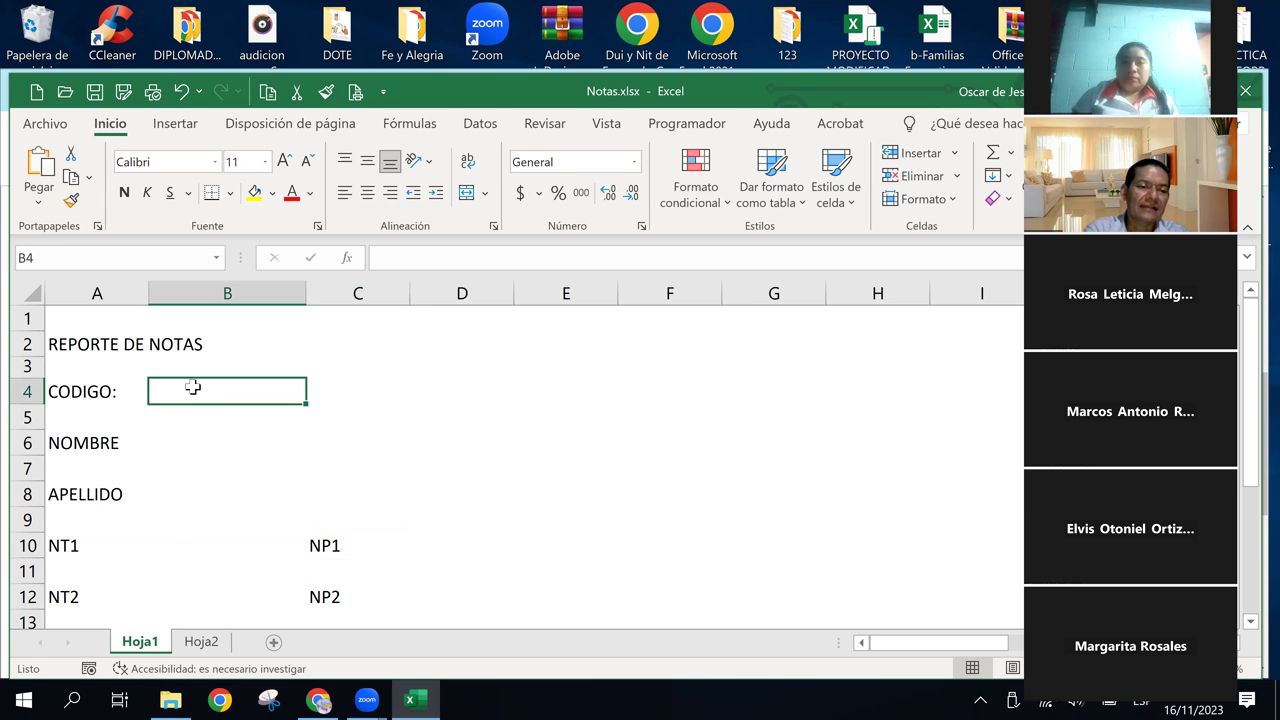
click(194, 441)
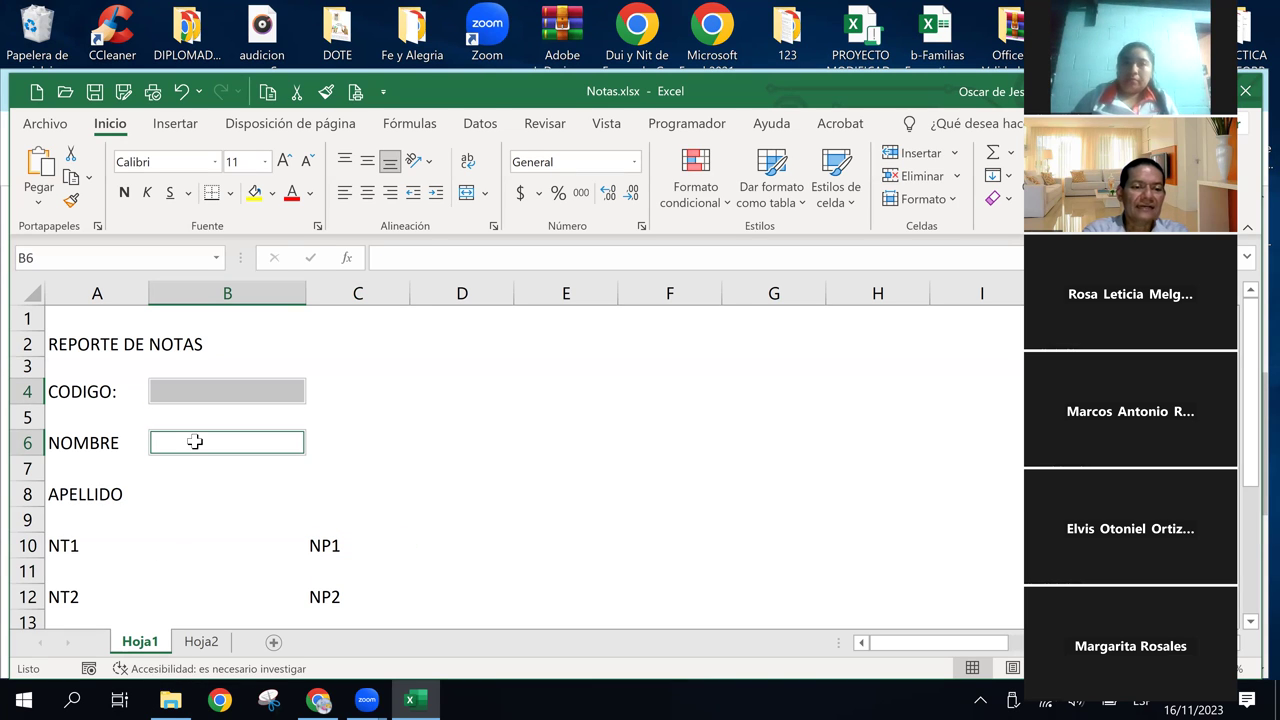
click(176, 496)
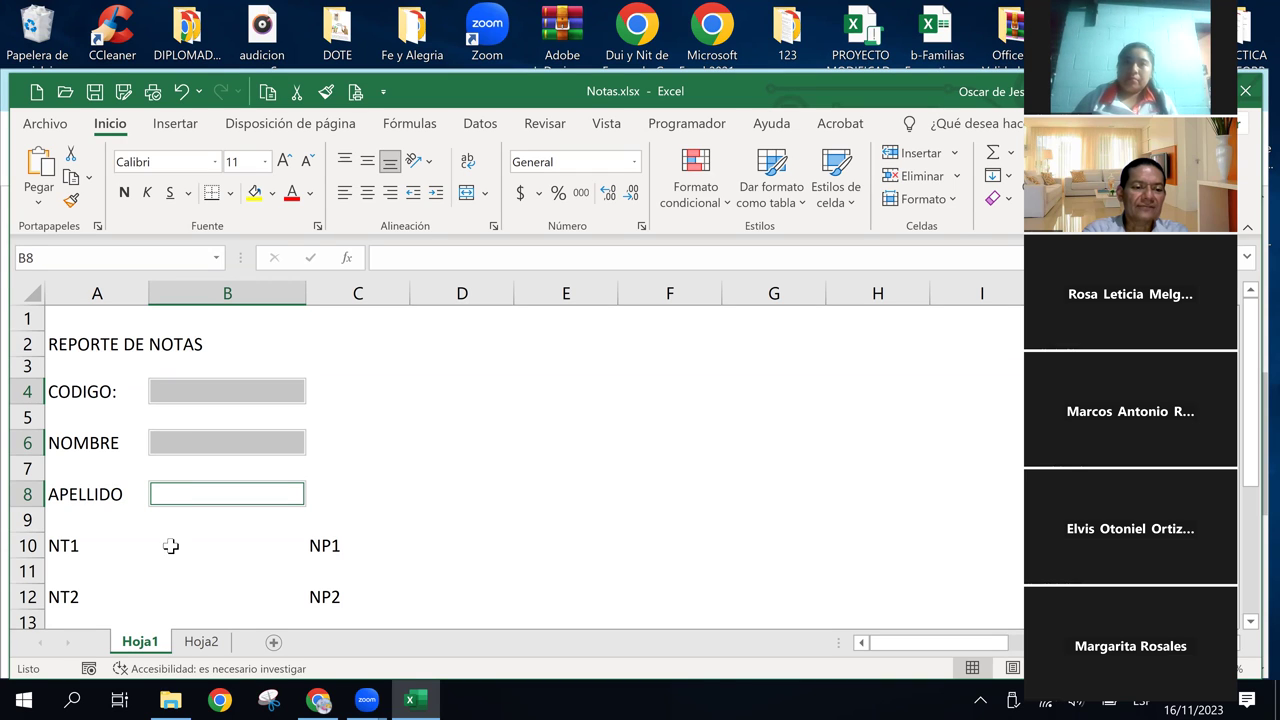
click(170, 544)
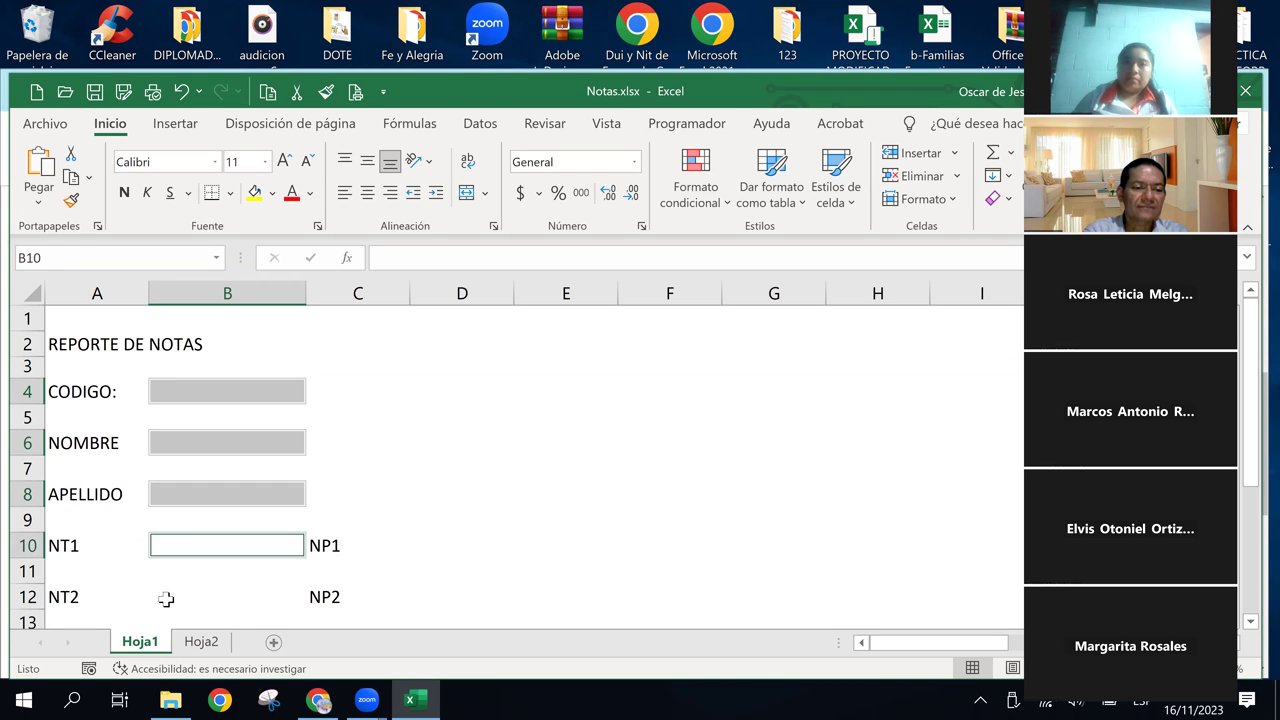
click(166, 597)
click(417, 544)
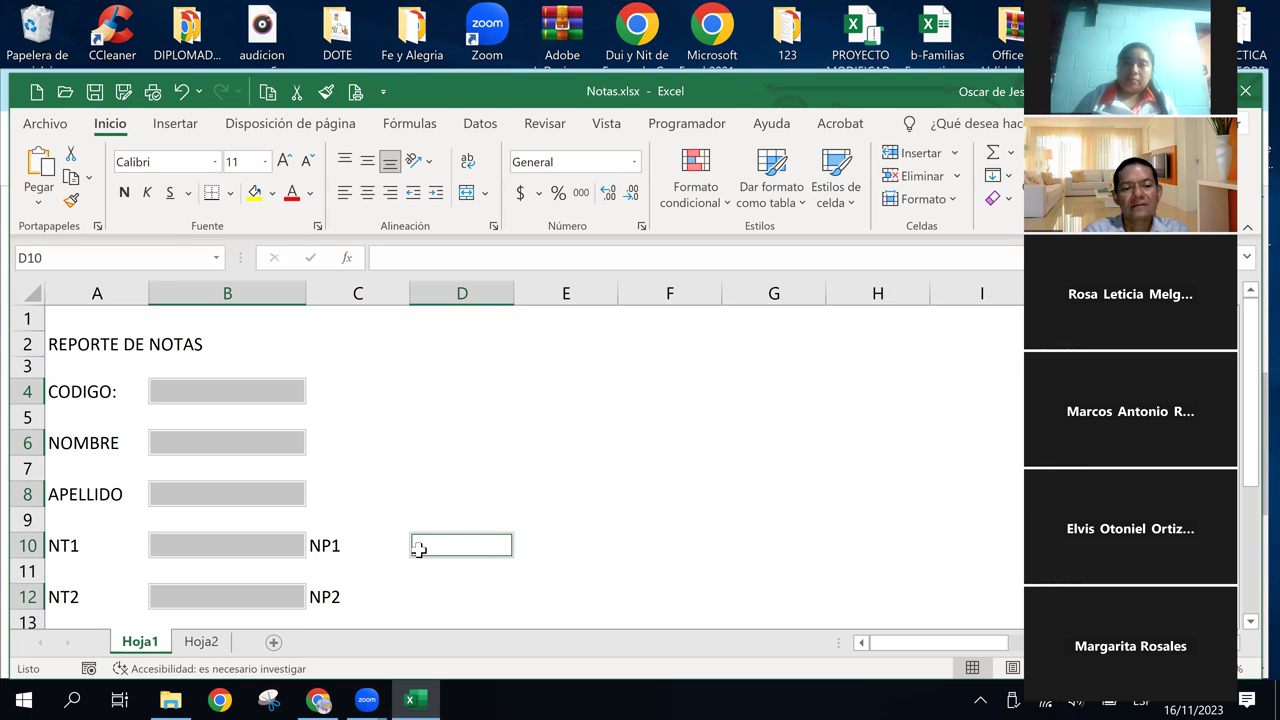
click(412, 596)
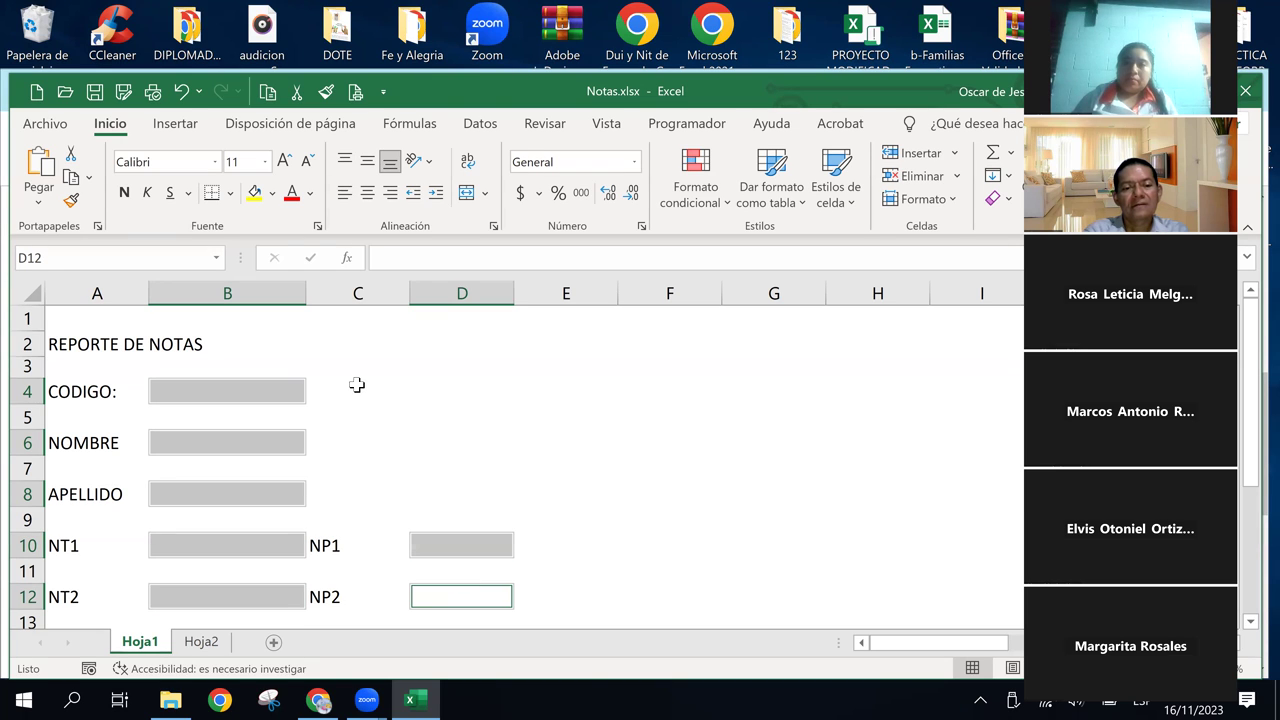
Give the selected cells a dotted outline border via Más bordes
click(230, 194)
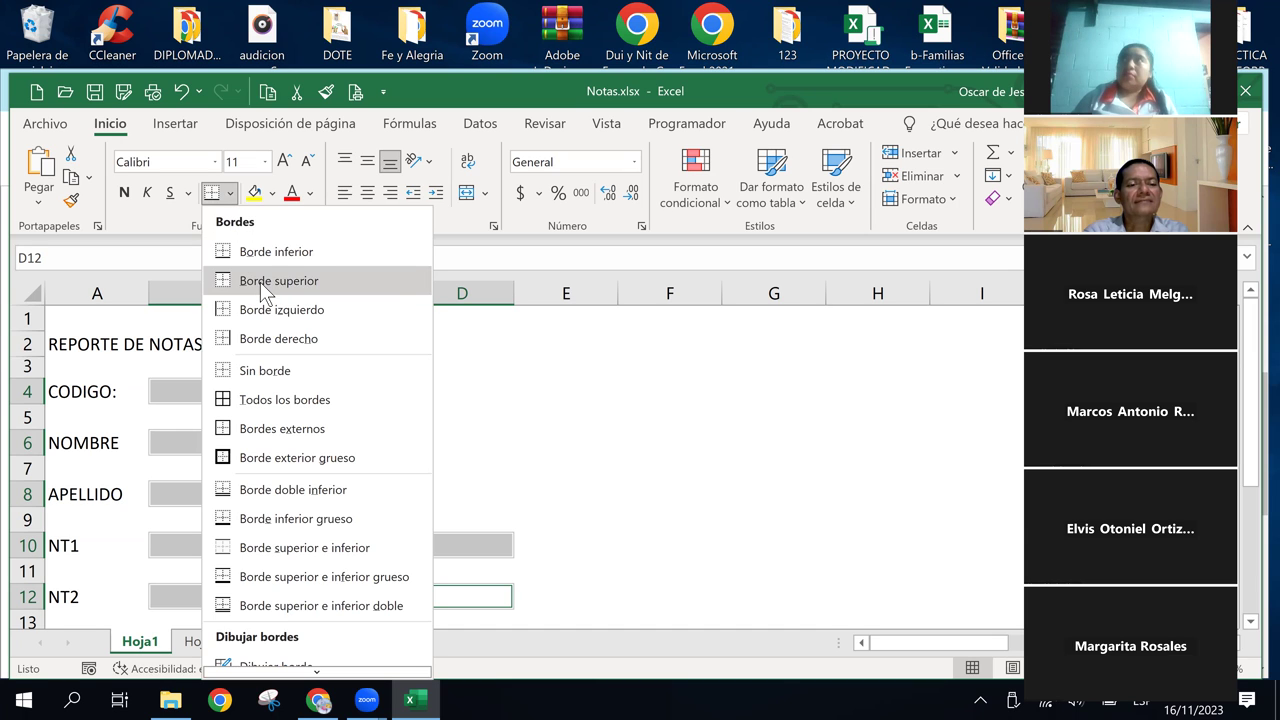
scroll(275, 662, down, 2)
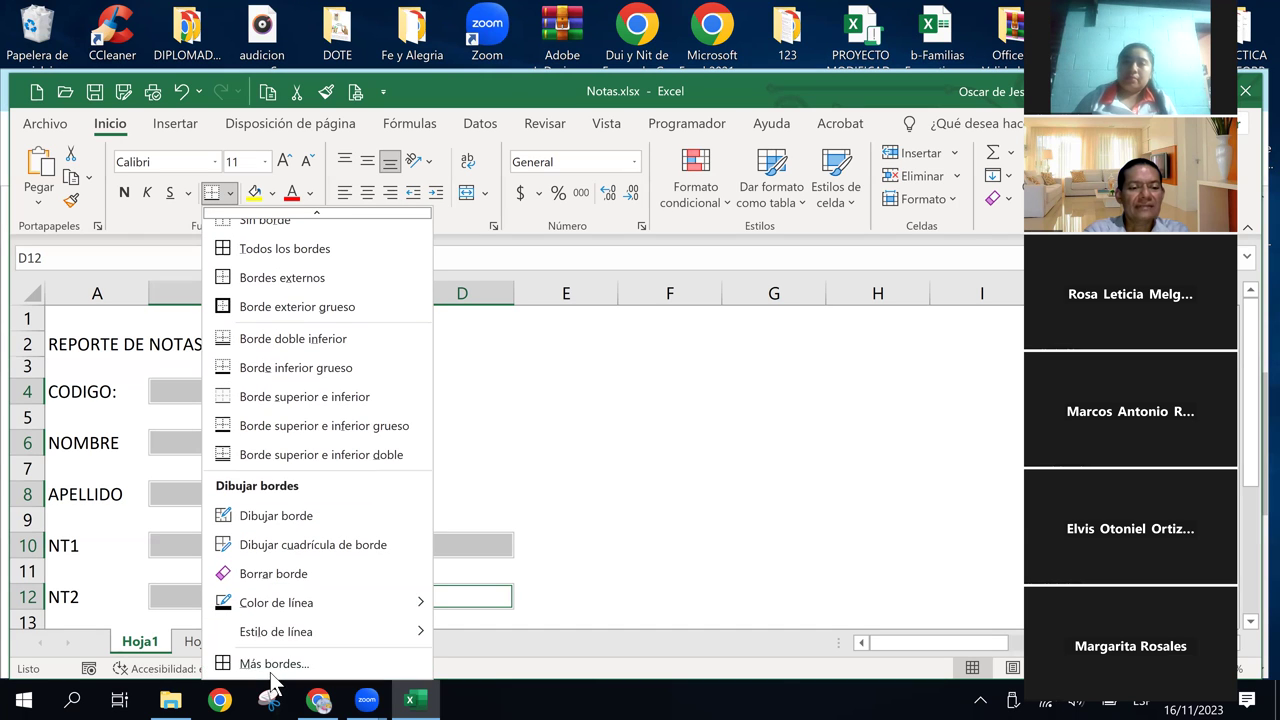
click(279, 676)
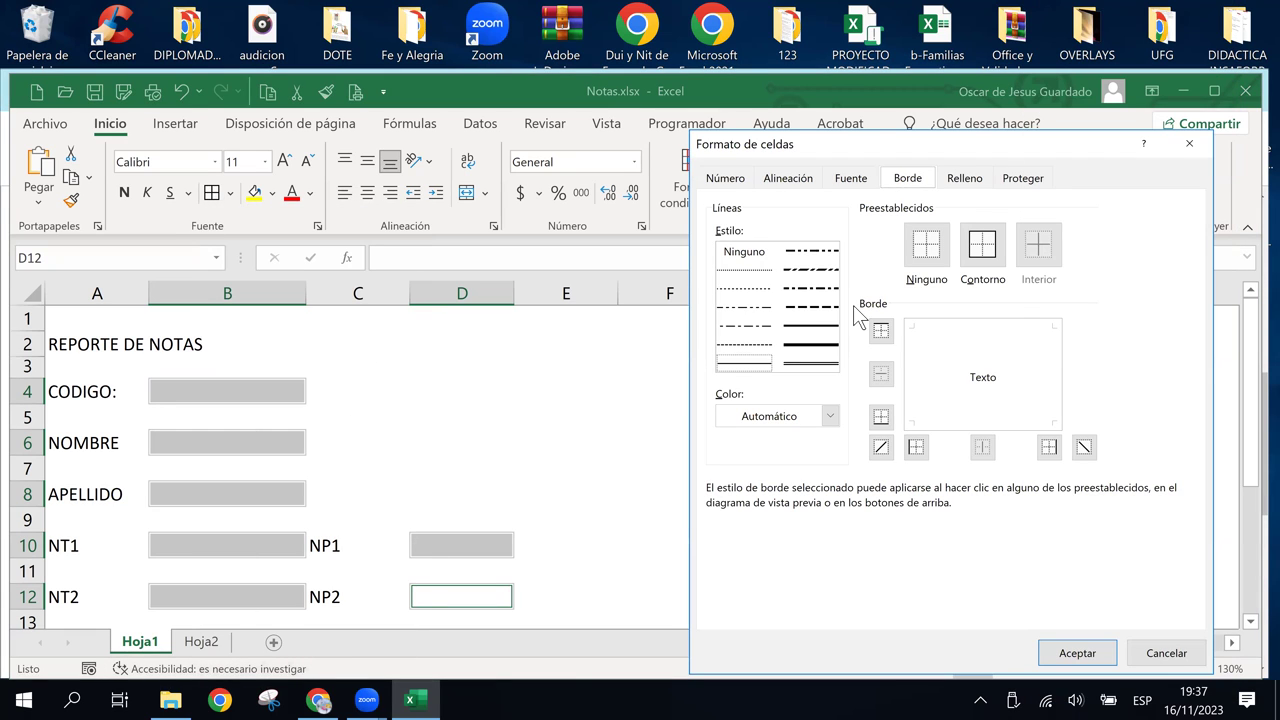
click(753, 290)
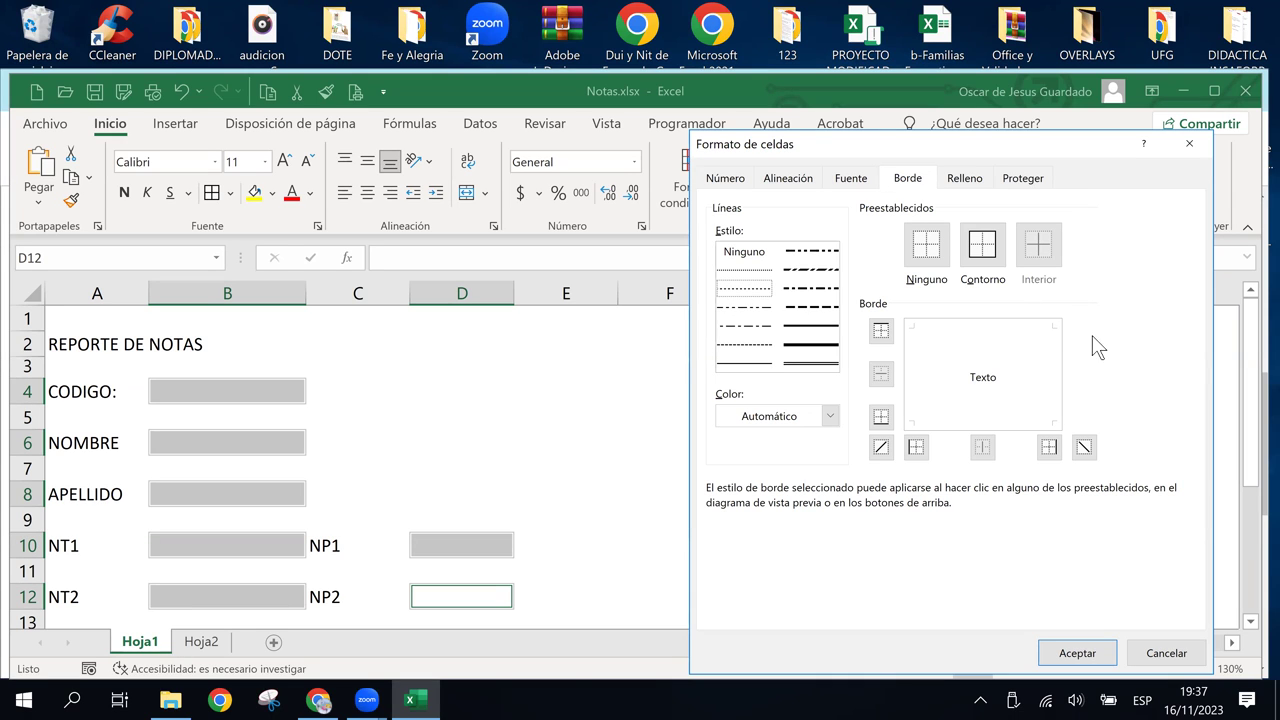
click(983, 246)
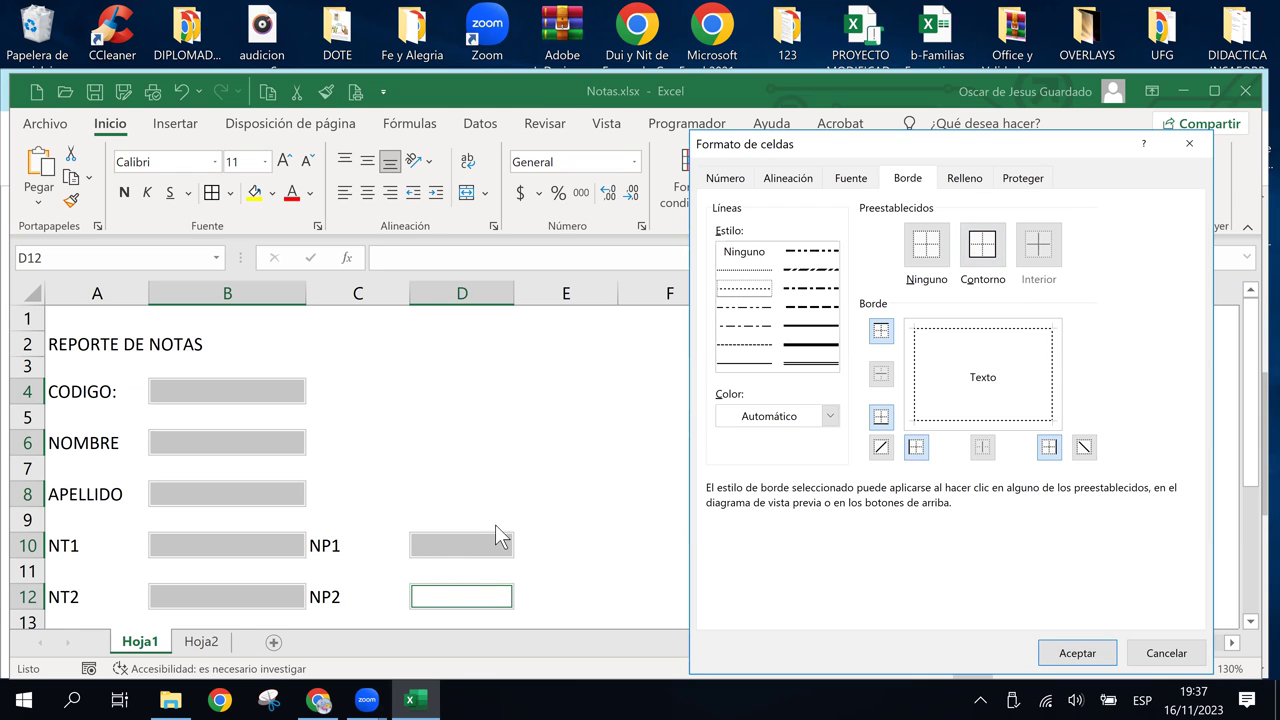
click(1077, 653)
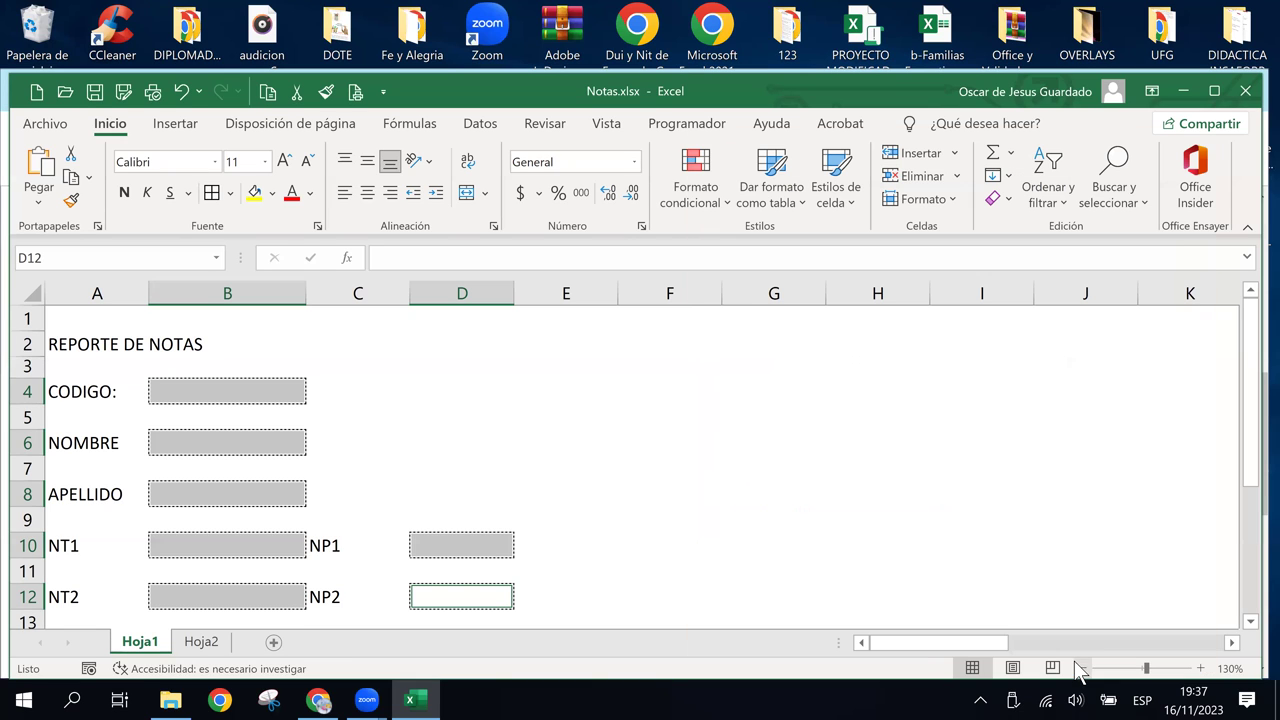
Deselect the input cells to review the dotted borders and the existing CODIGO: label
click(822, 497)
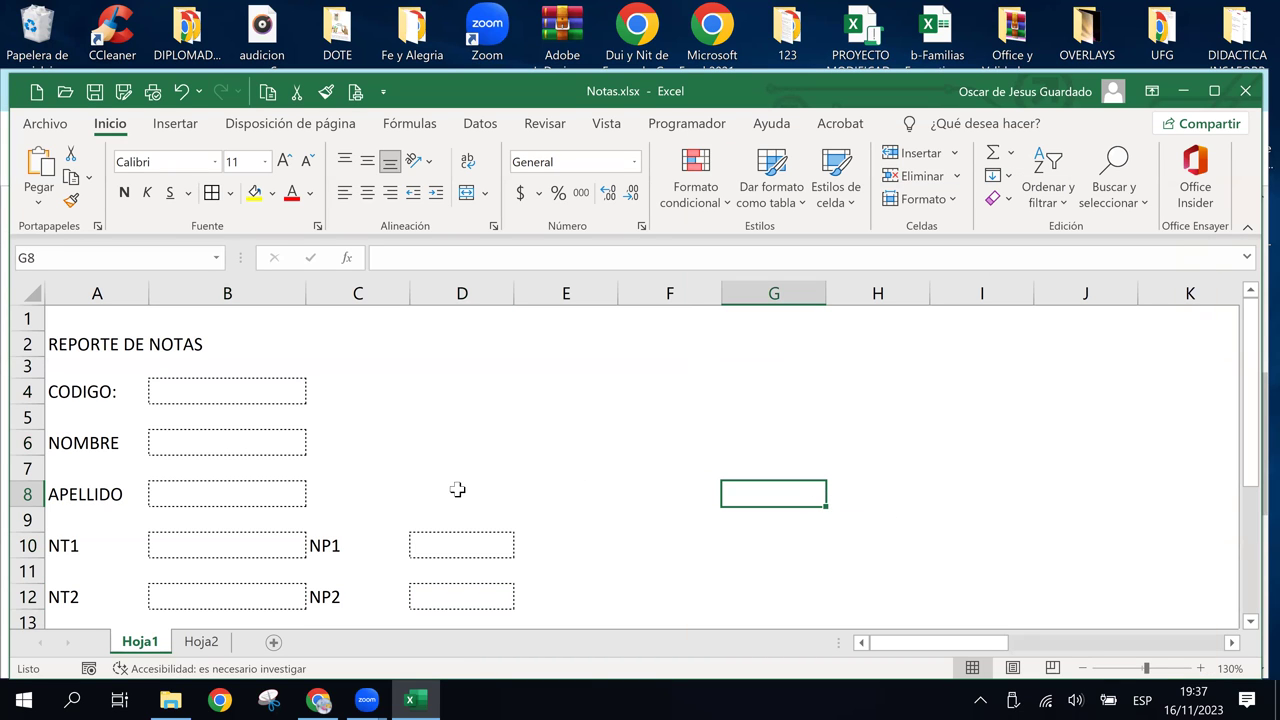
click(385, 417)
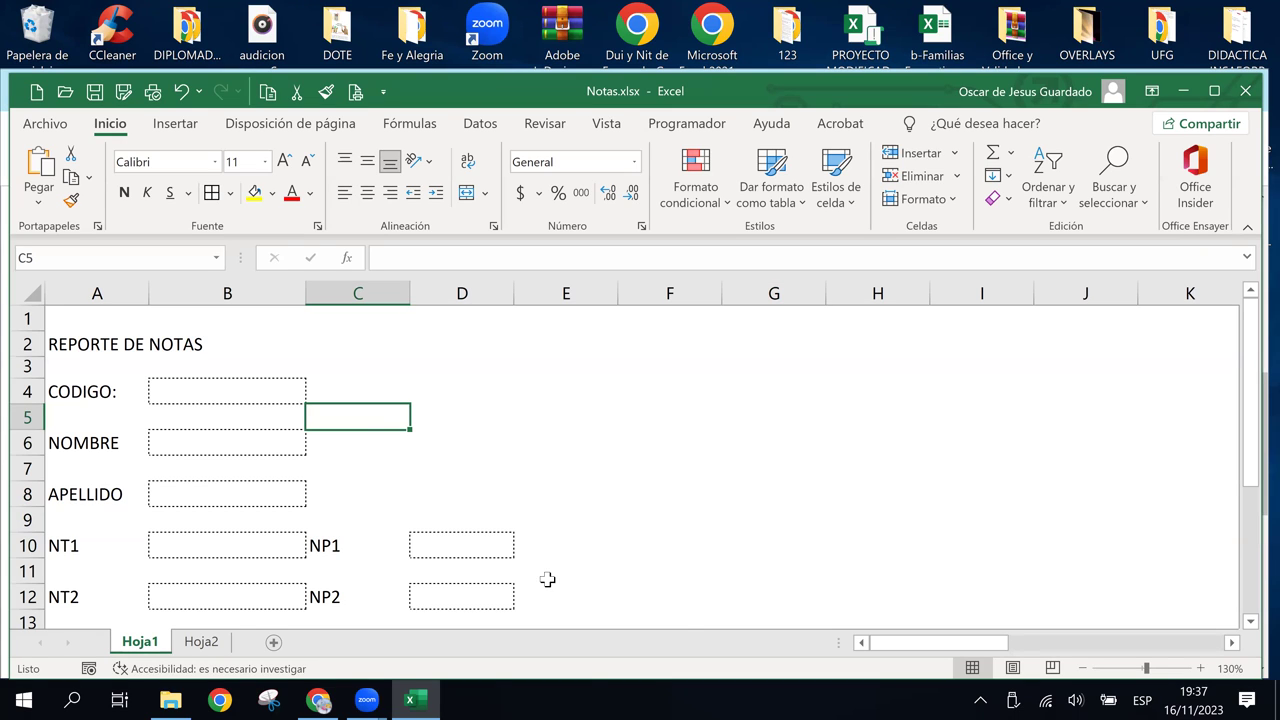
click(75, 545)
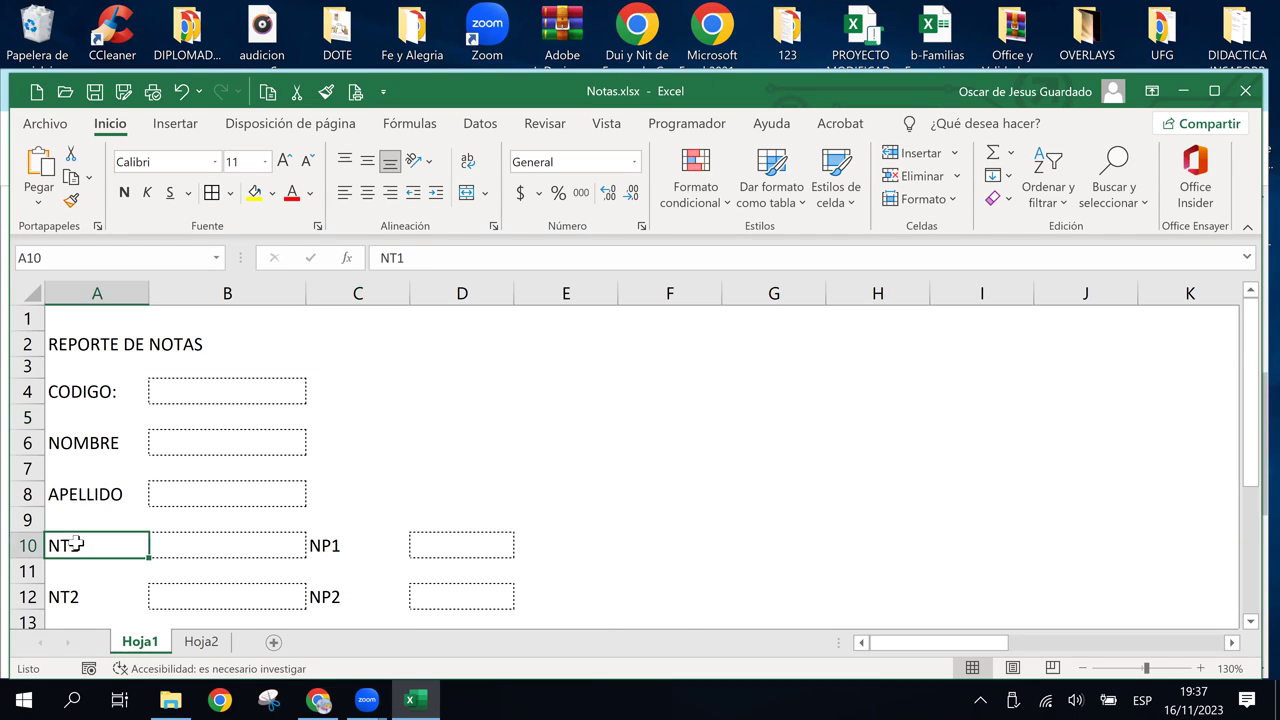
click(88, 390)
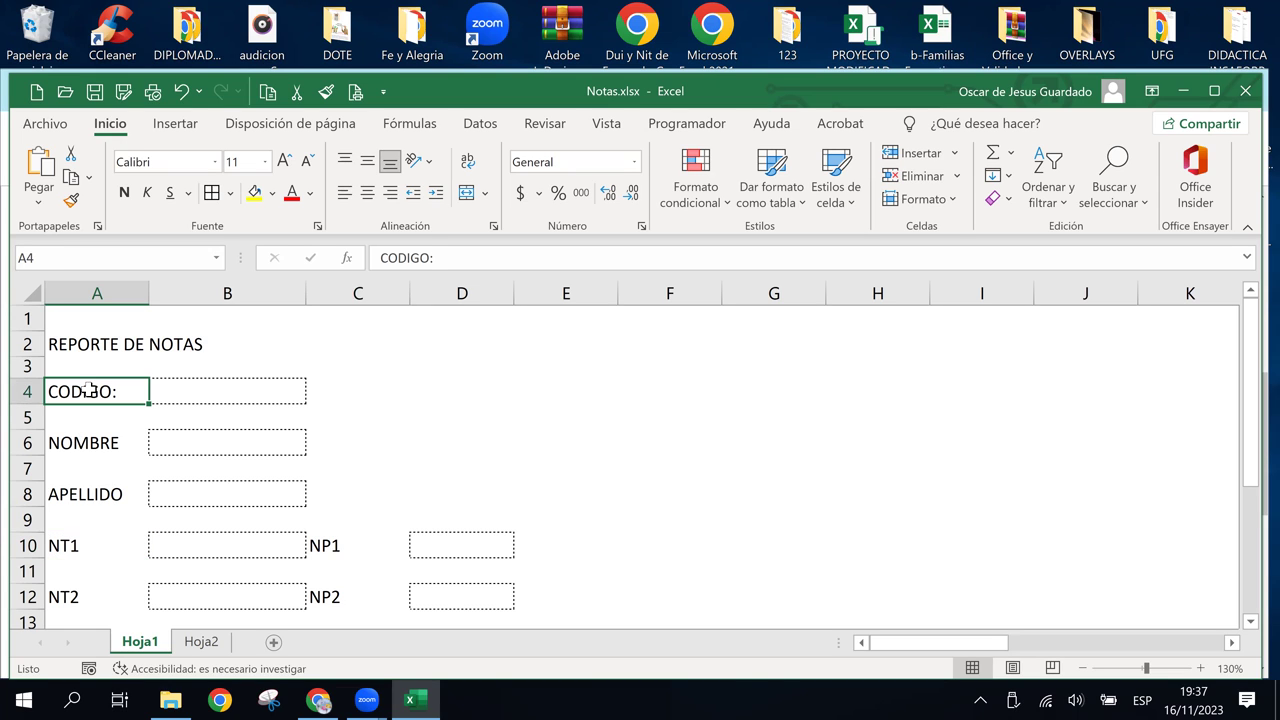
Add a colon to the NOMBRE, APELLIDO, NT1 and NT2 labels in column A
double_click(90, 447)
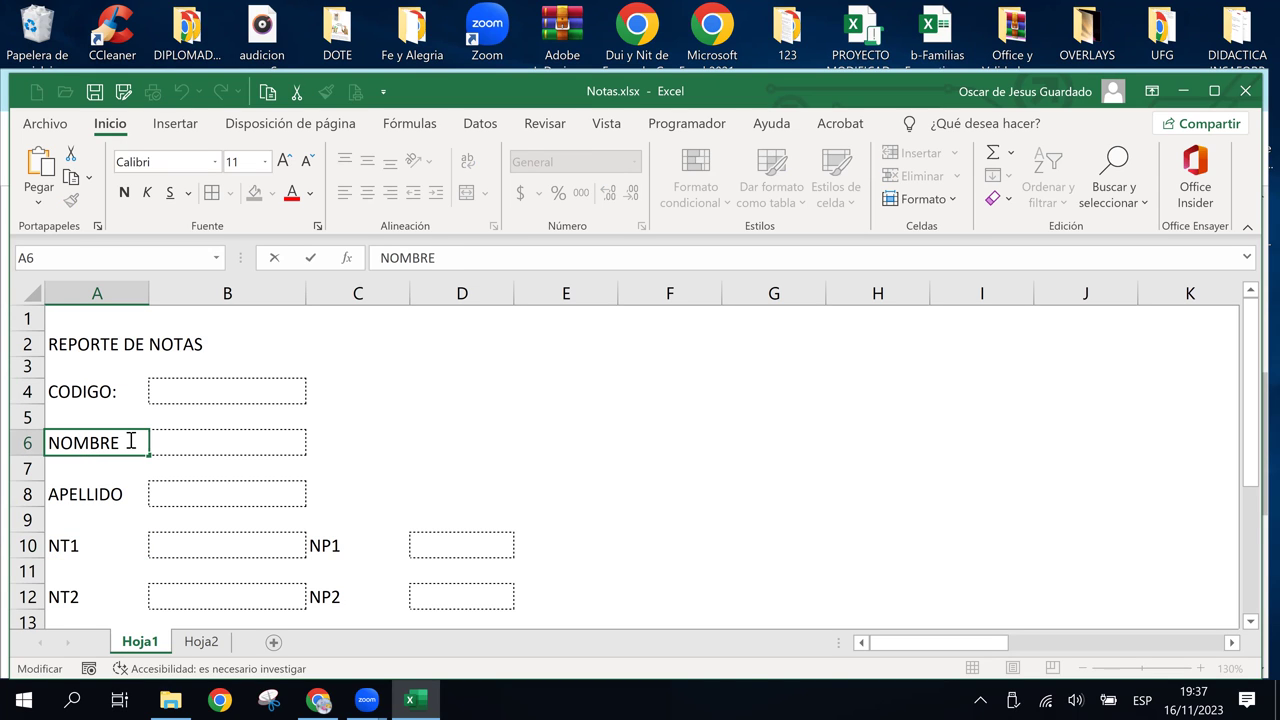
text(:)
click(120, 493)
double_click(121, 493)
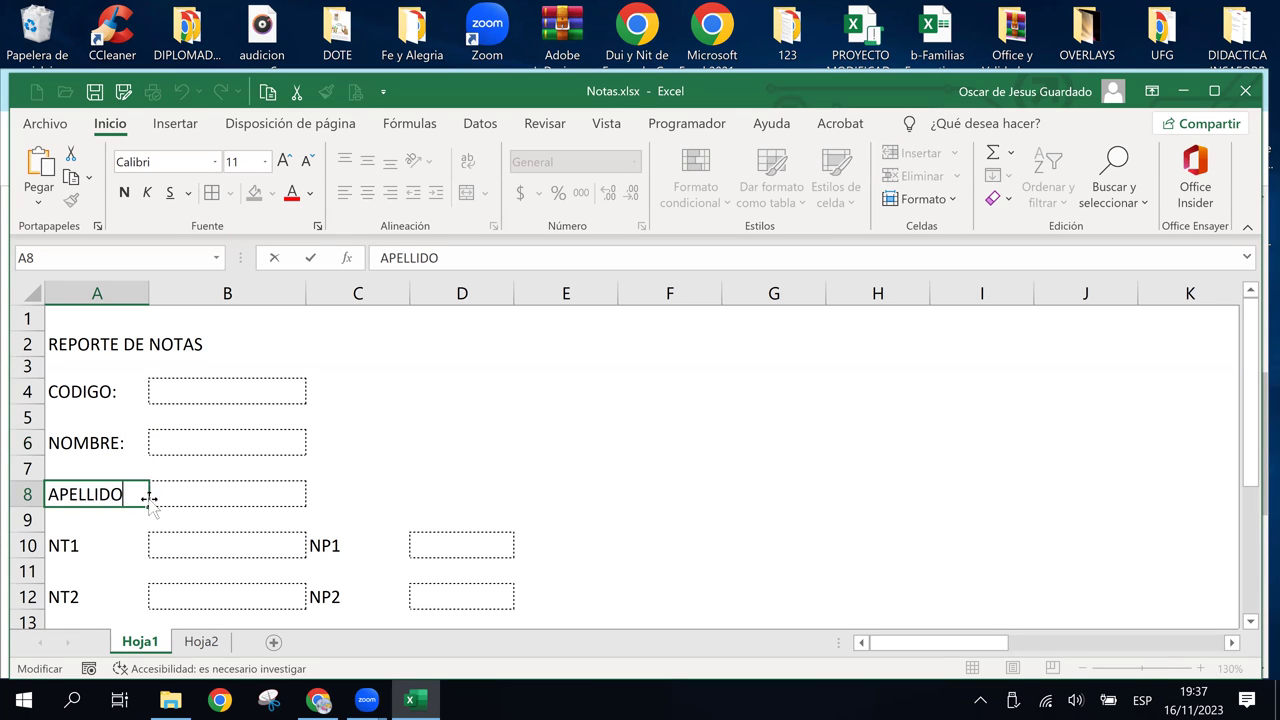
text(:)
key(Return)
double_click(109, 545)
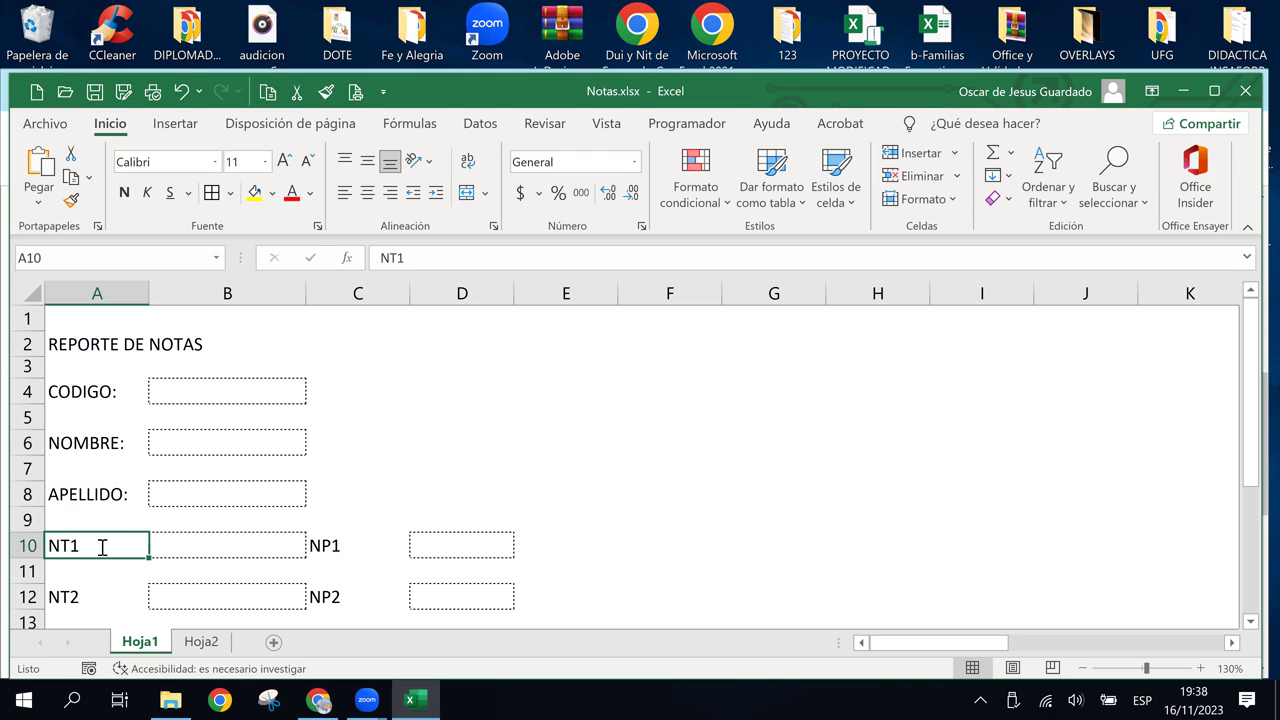
text(:)
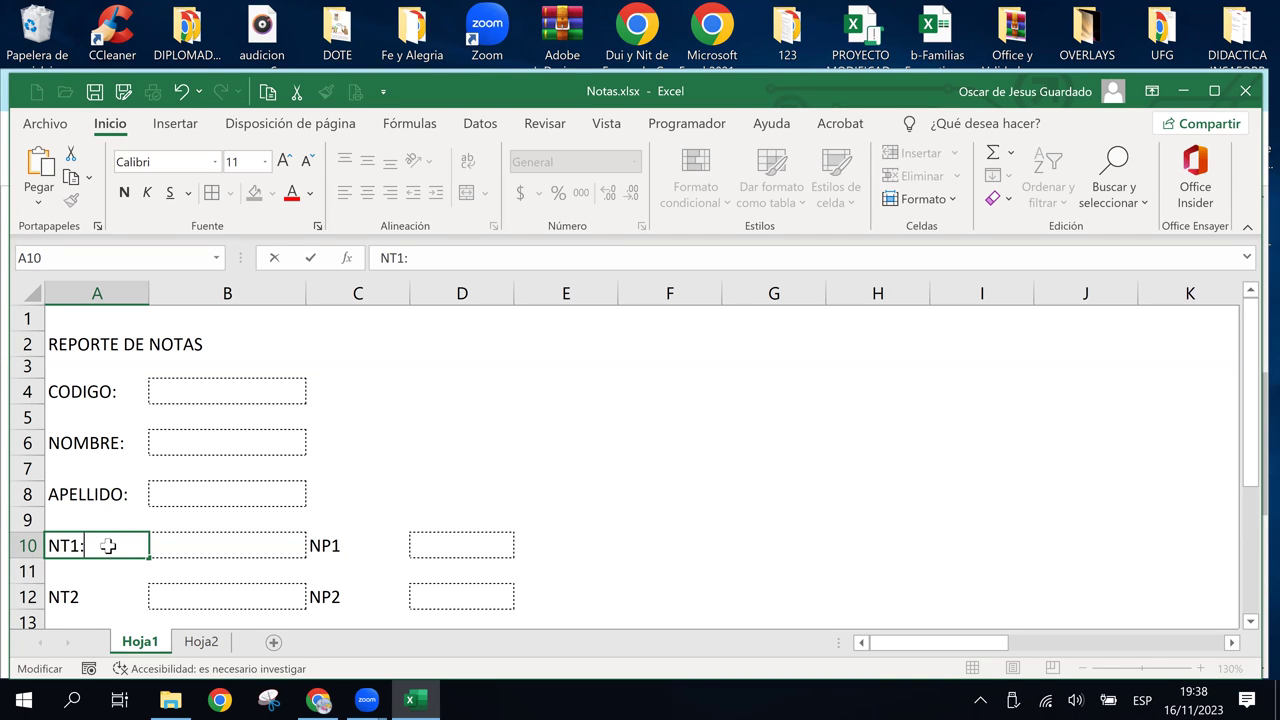
key(Return)
key(Return)
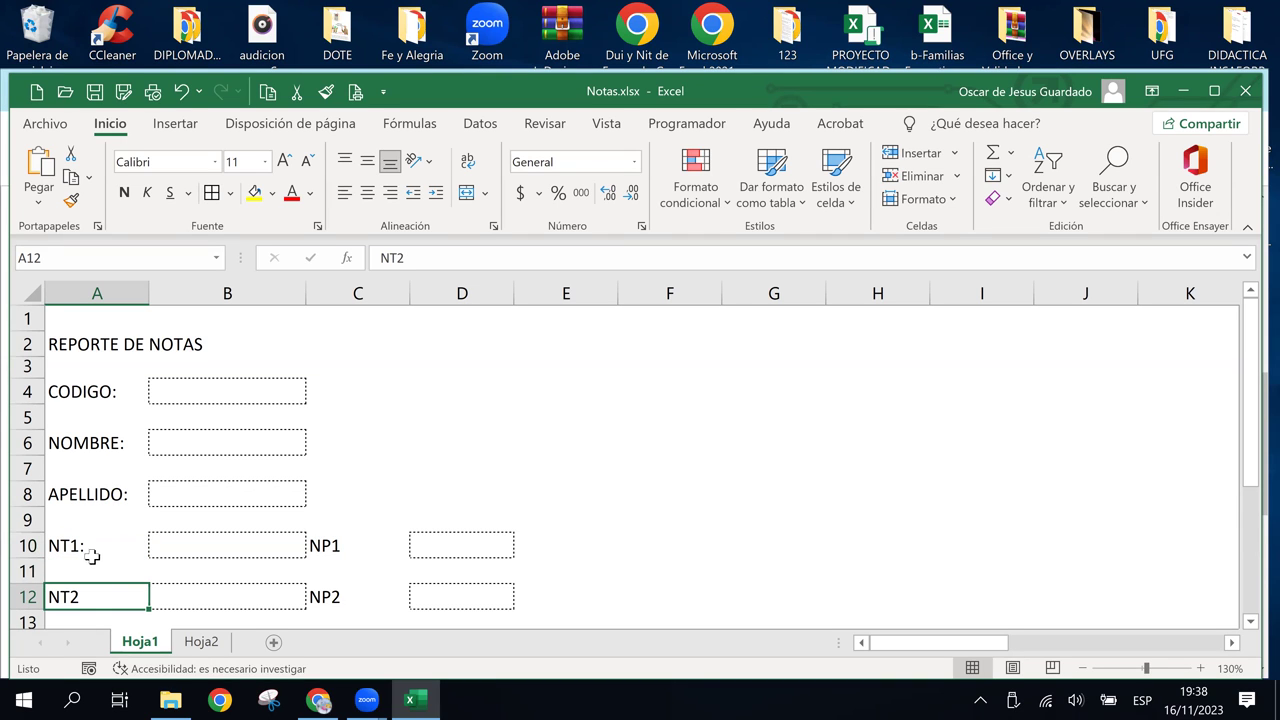
double_click(94, 603)
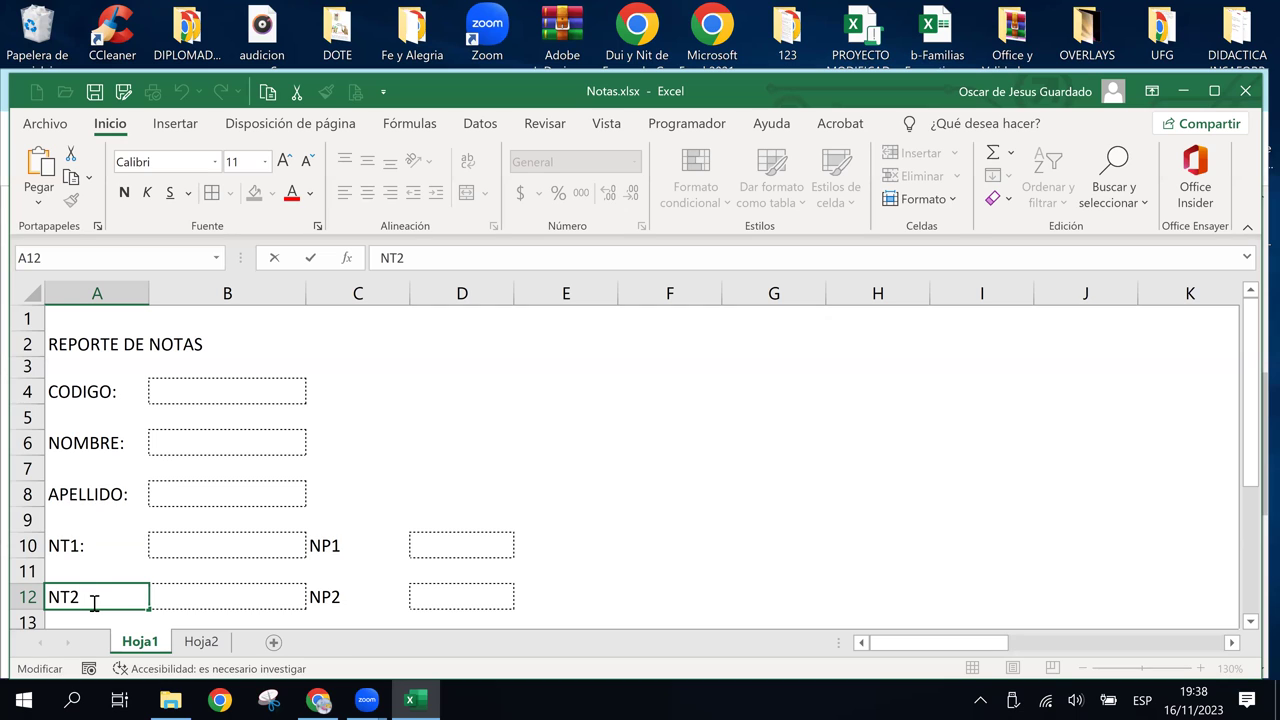
text(:)
key(Return)
Add a colon to the NP1 and NP2 labels in column C
key(Up)
key(Up)
key(Up)
key(Up)
key(Up)
key(Up)
key(Right)
key(Down)
key(Down)
key(Down)
key(Right)
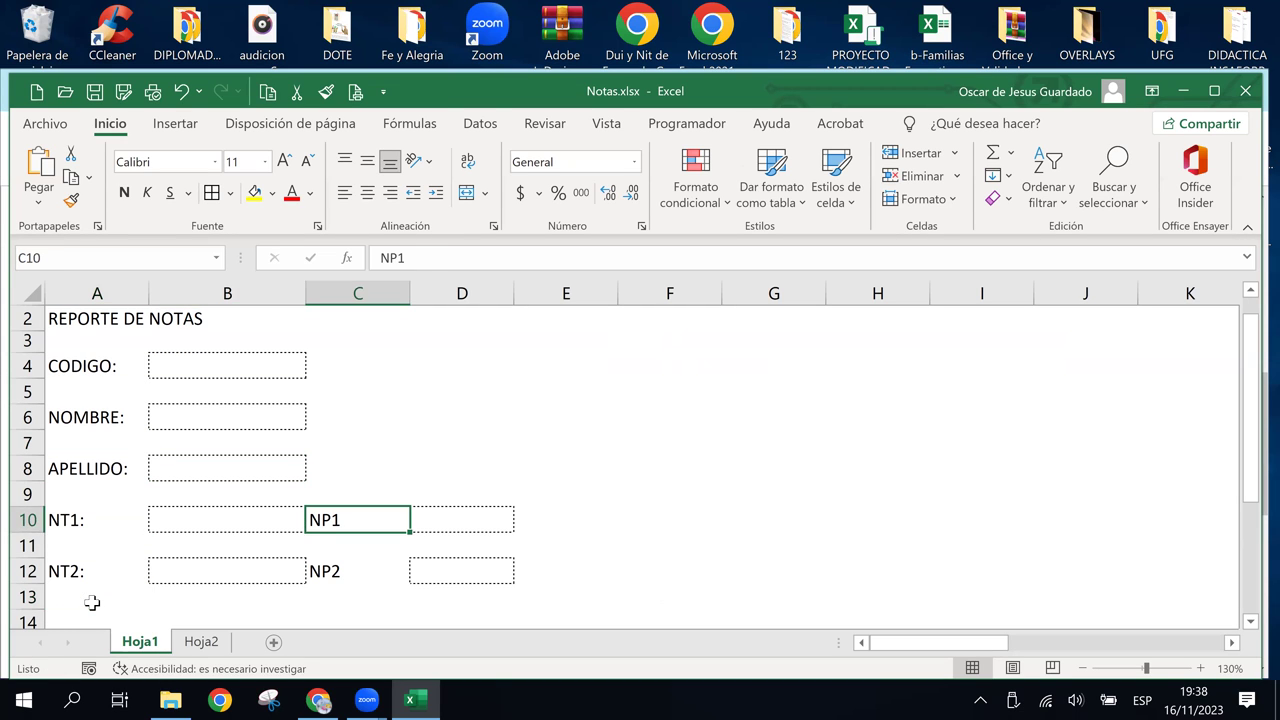
key(Down)
key(Right)
key(Up)
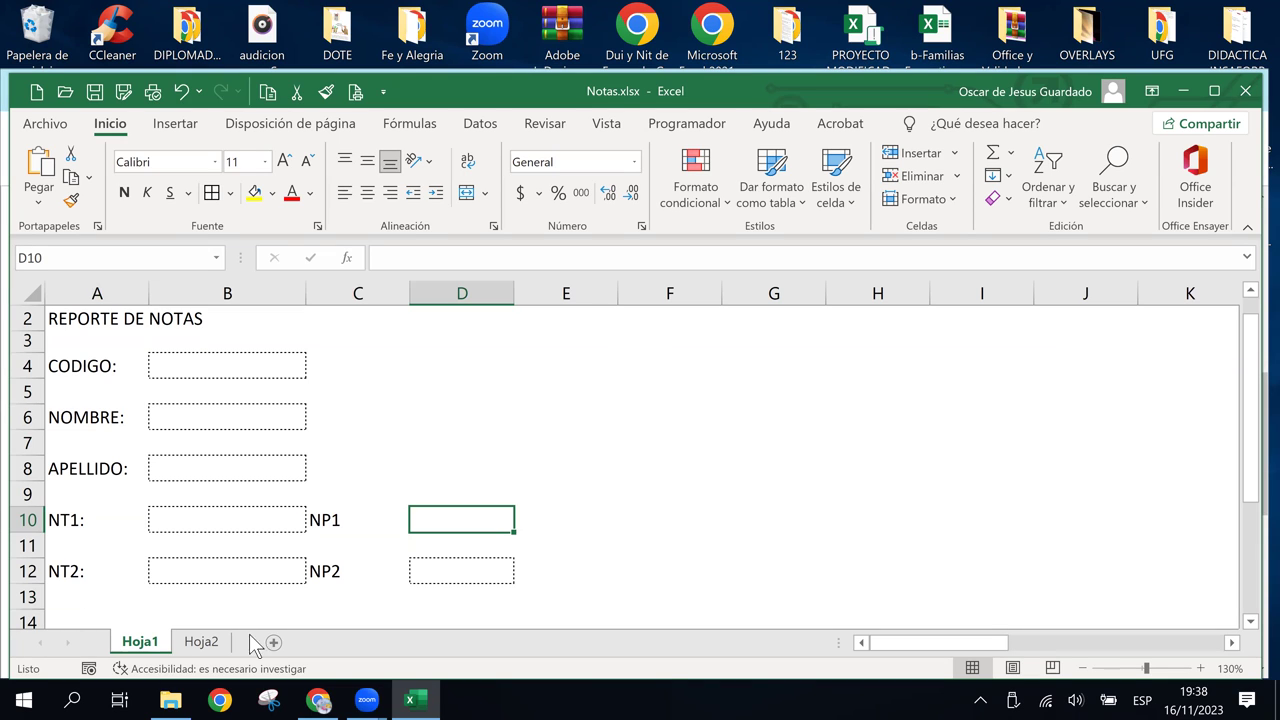
double_click(353, 520)
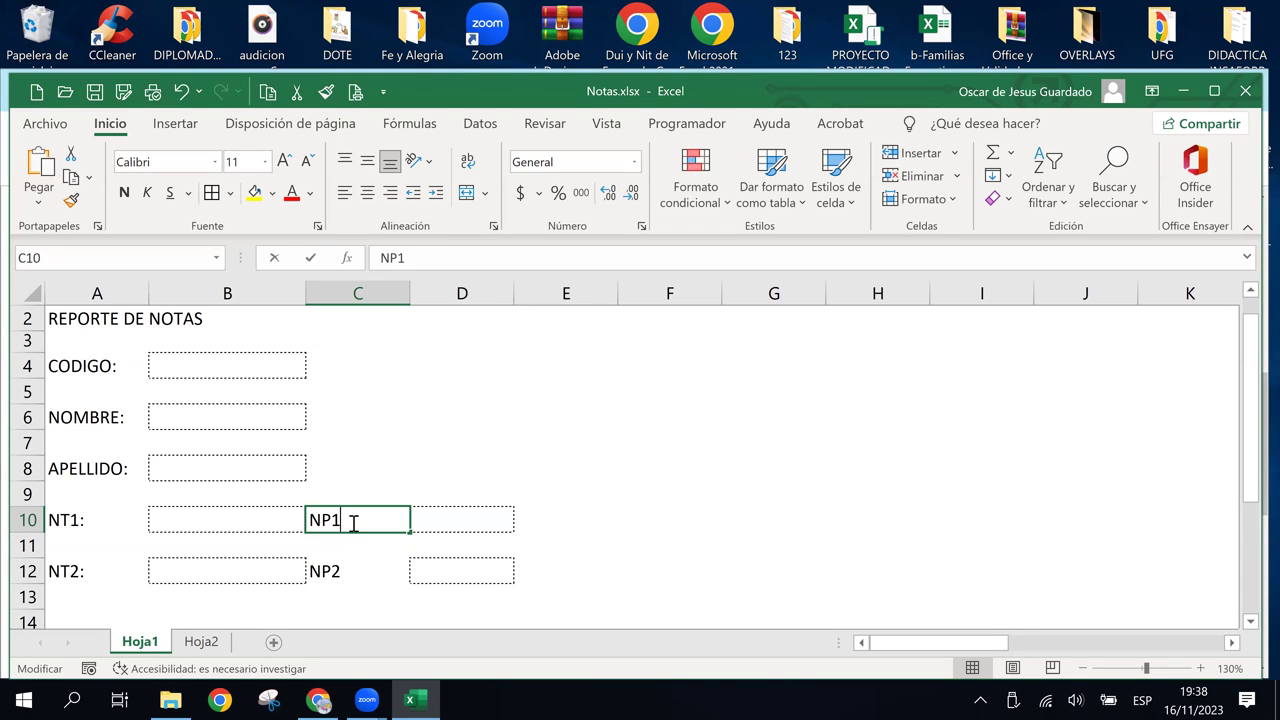
text(:)
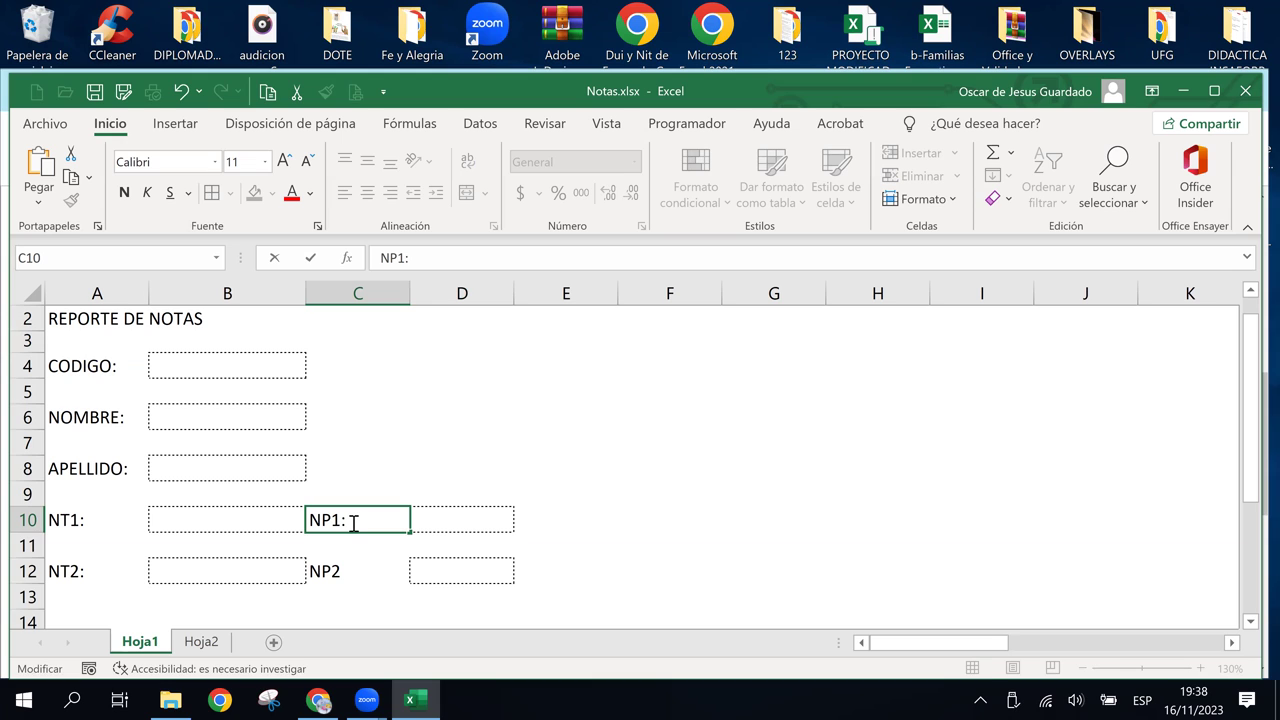
key(Return)
key(Down)
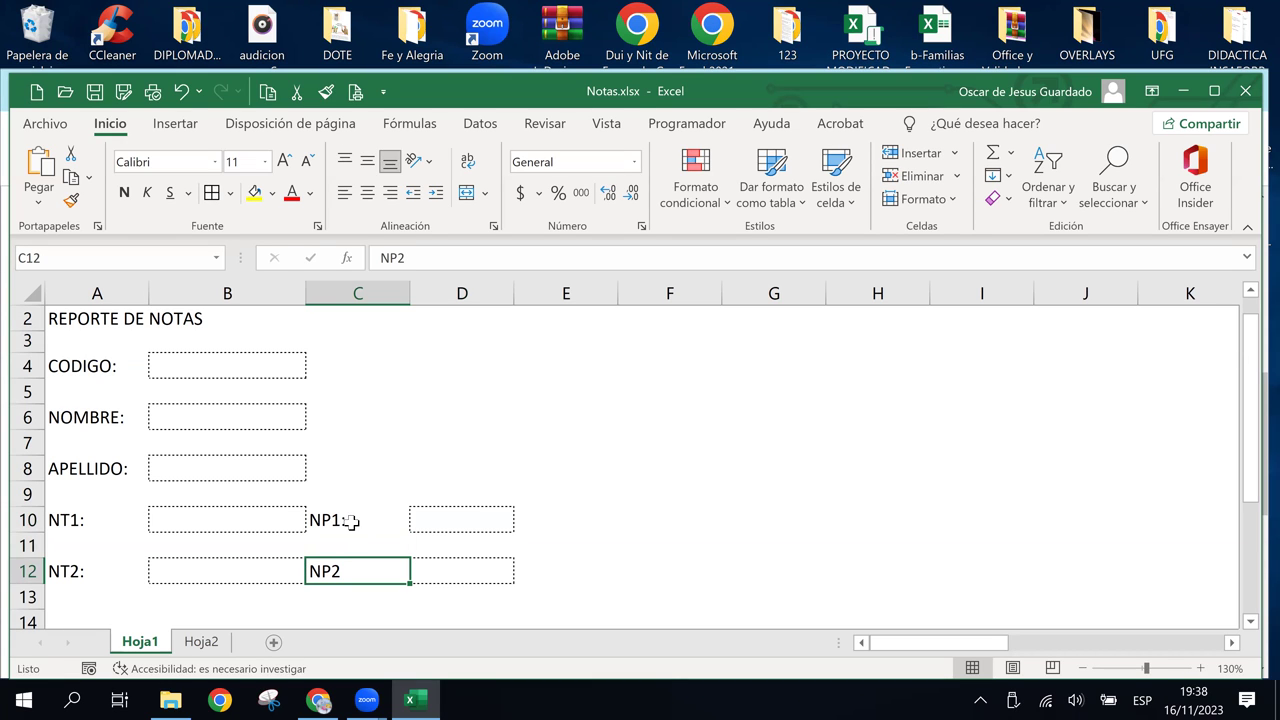
key(F2)
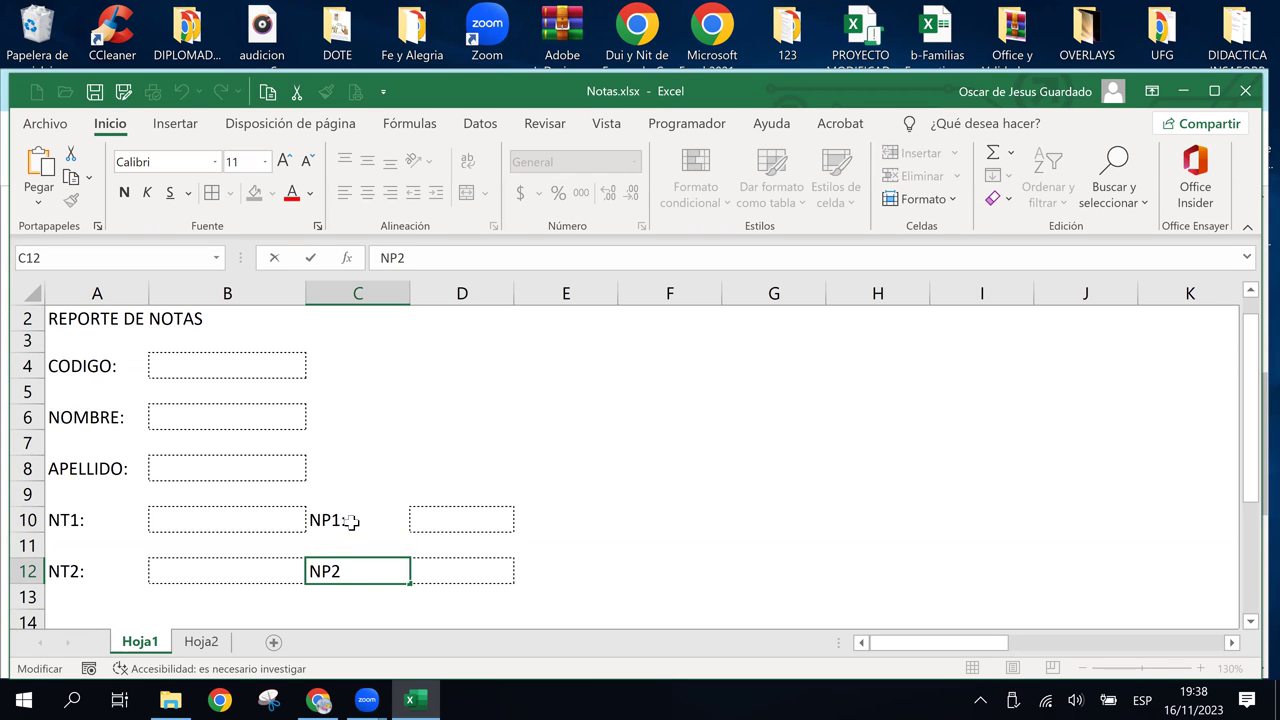
text(:)
key(Return)
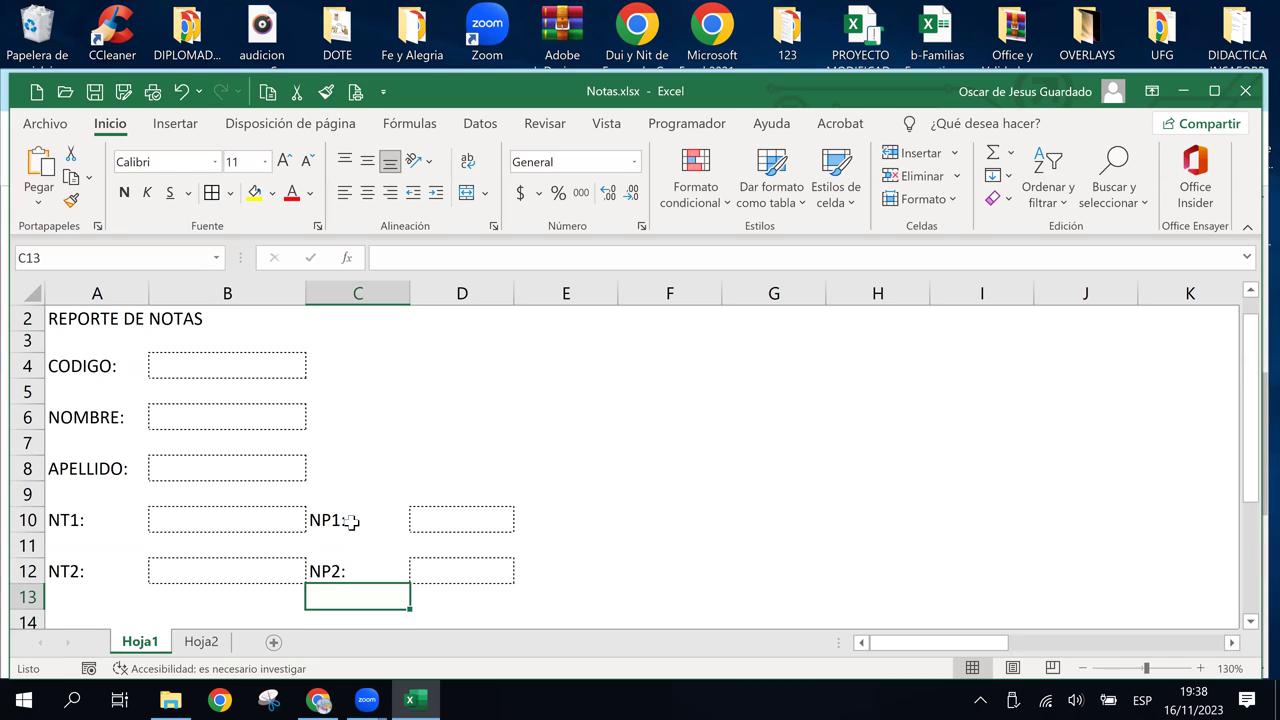
key(Up)
key(Up)
key(Up)
key(Up)
key(Up)
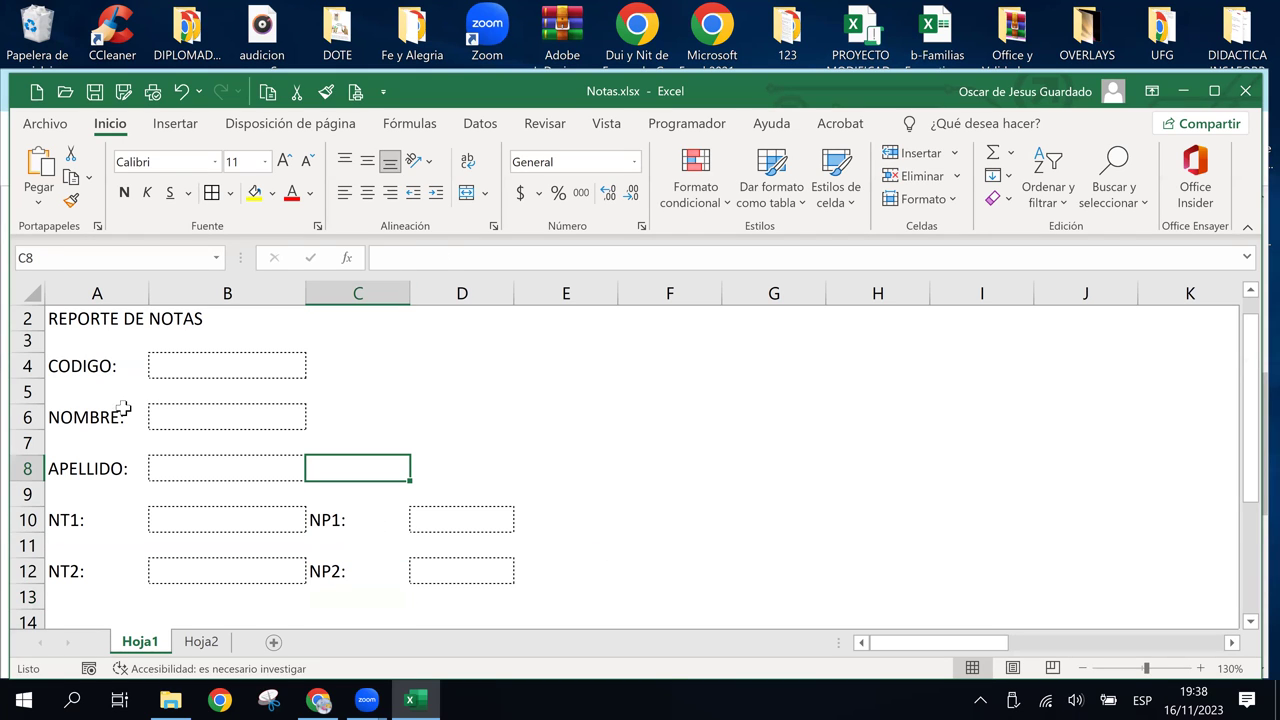
Right-align the labels in A4:A12 and the NP1:/NP2: labels in column C
drag(103, 366, 100, 569)
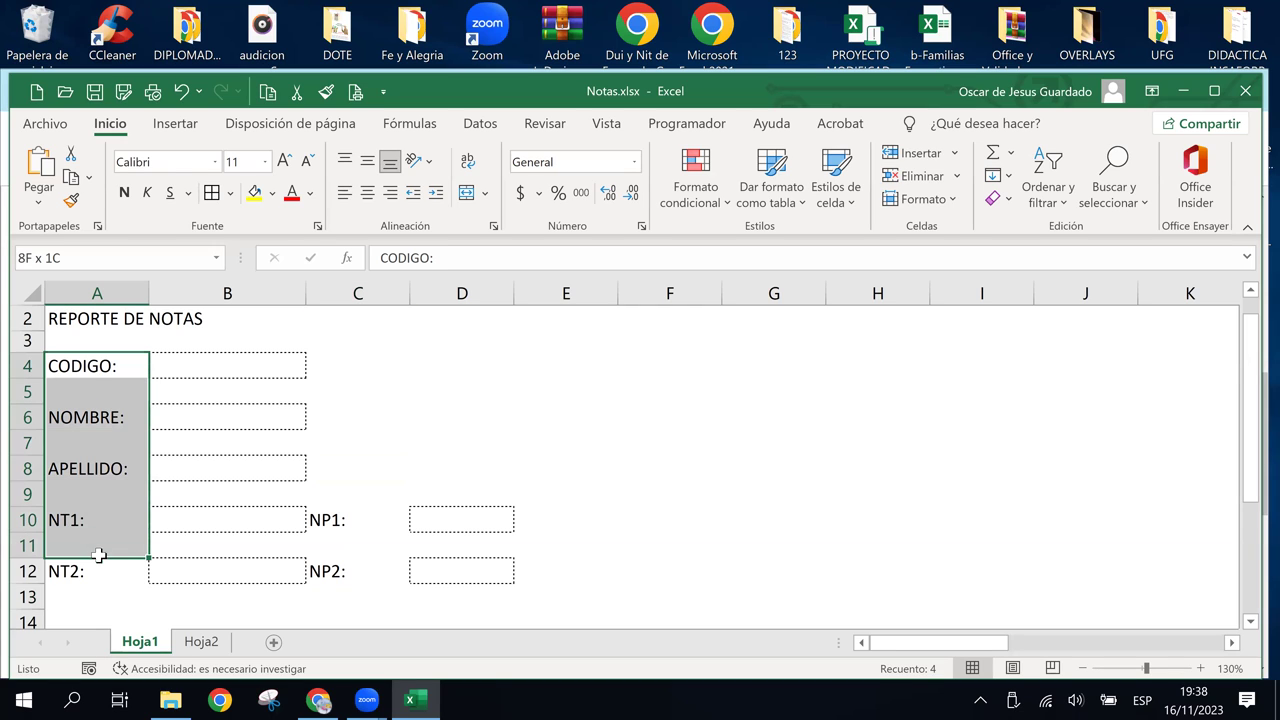
click(390, 195)
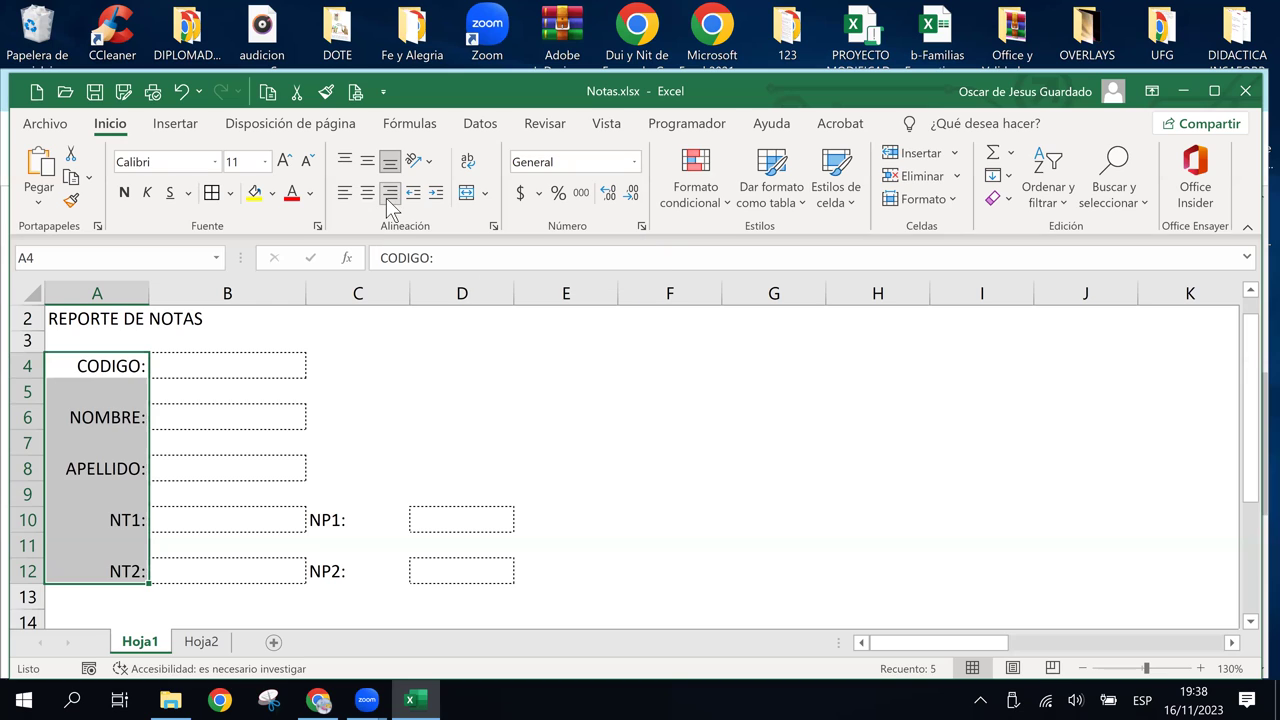
drag(340, 518, 352, 580)
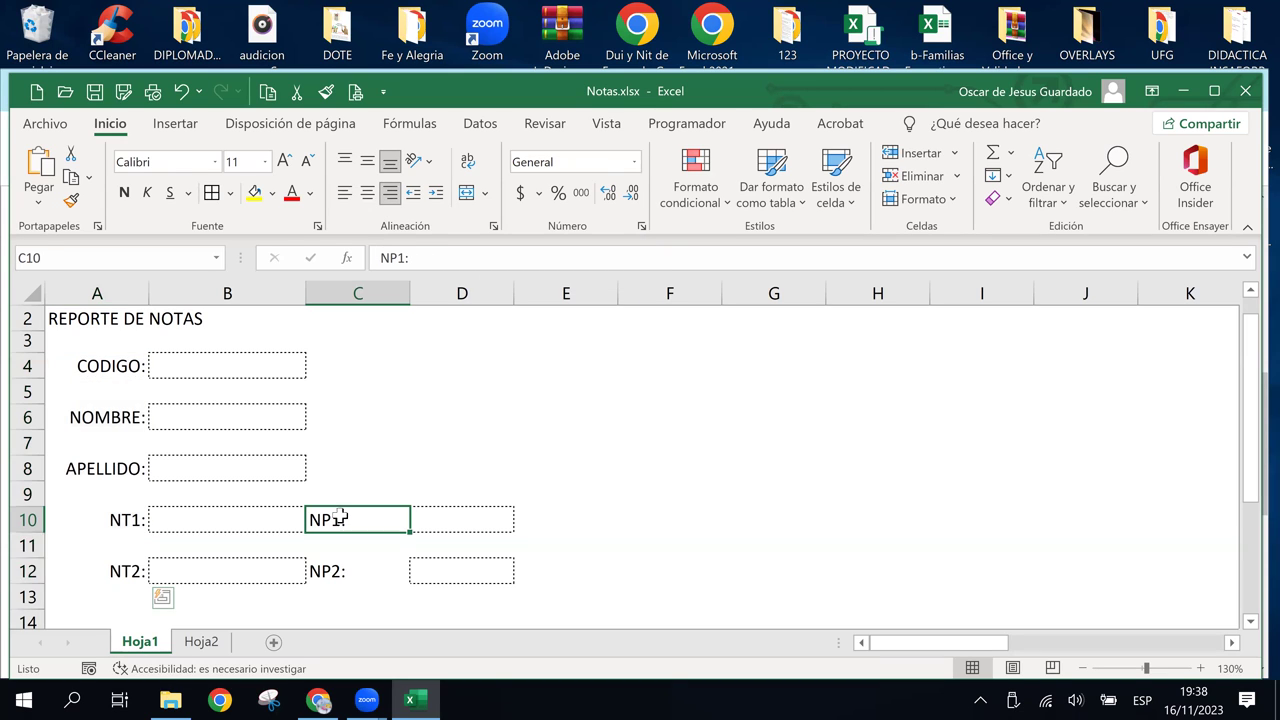
click(390, 195)
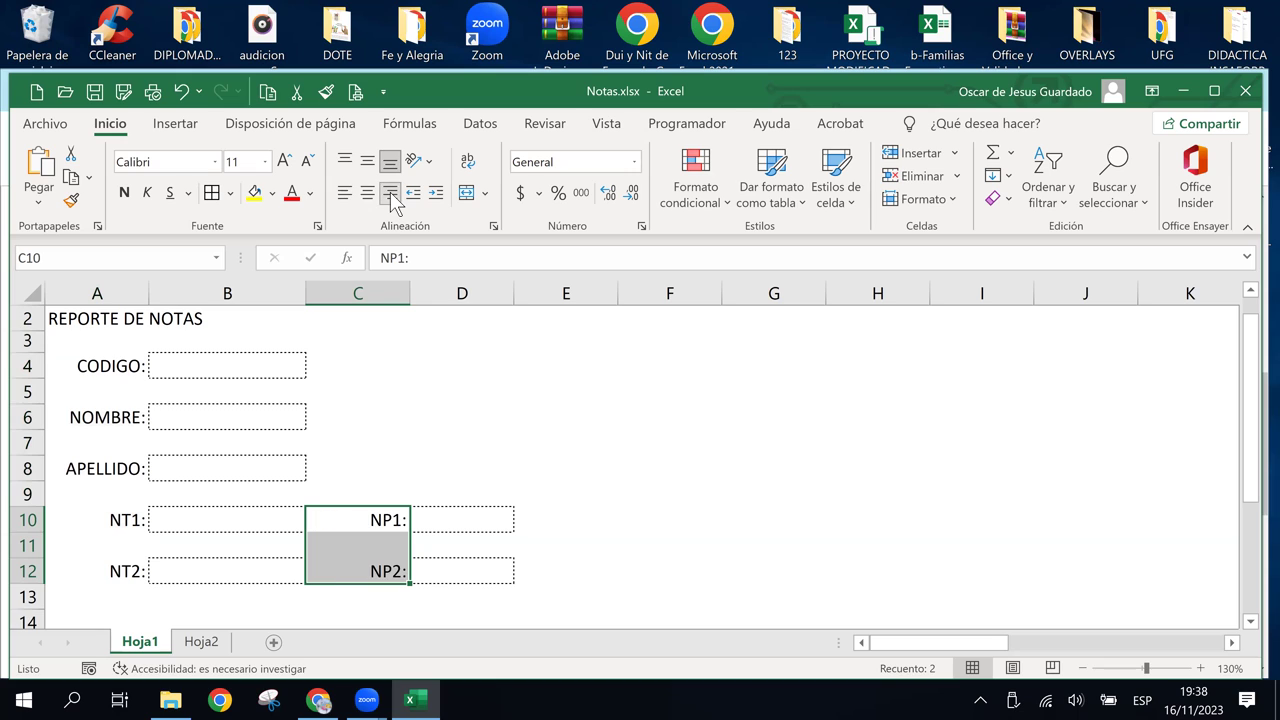
click(441, 512)
click(528, 452)
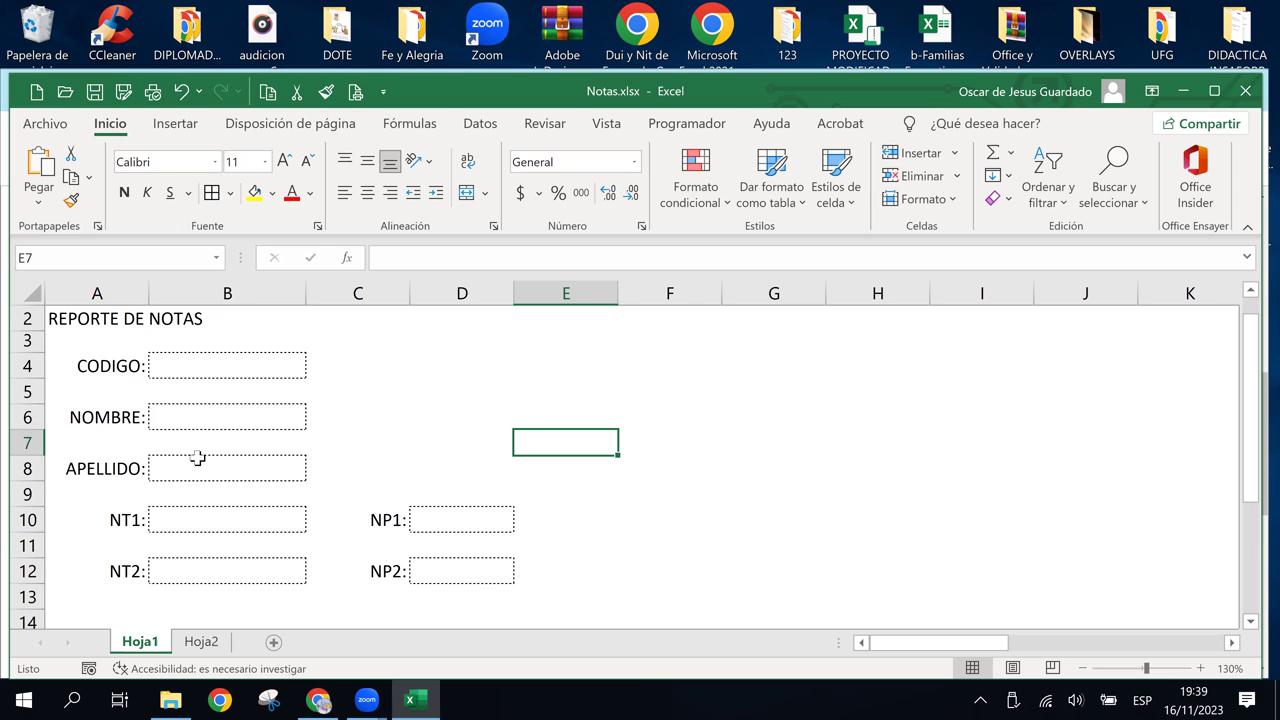
Merge and centre the REPORTE DE NOTAS title across cells A2:D2
drag(100, 320, 458, 322)
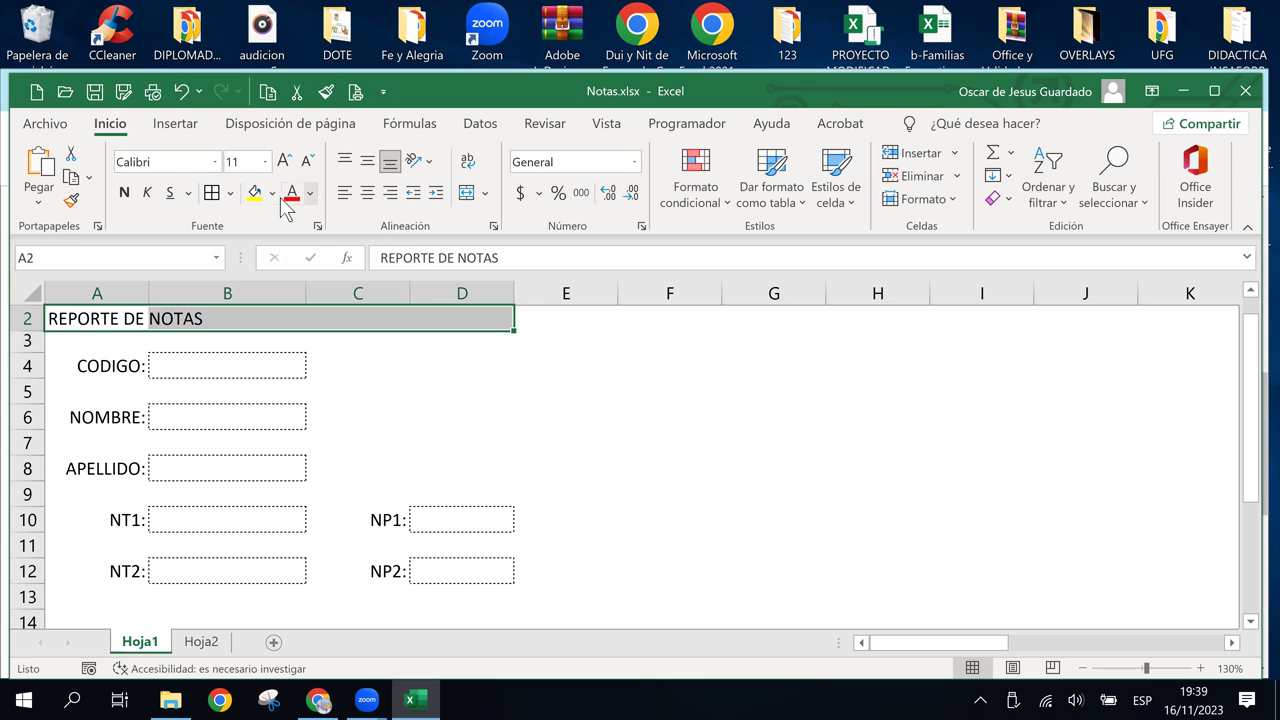
click(110, 315)
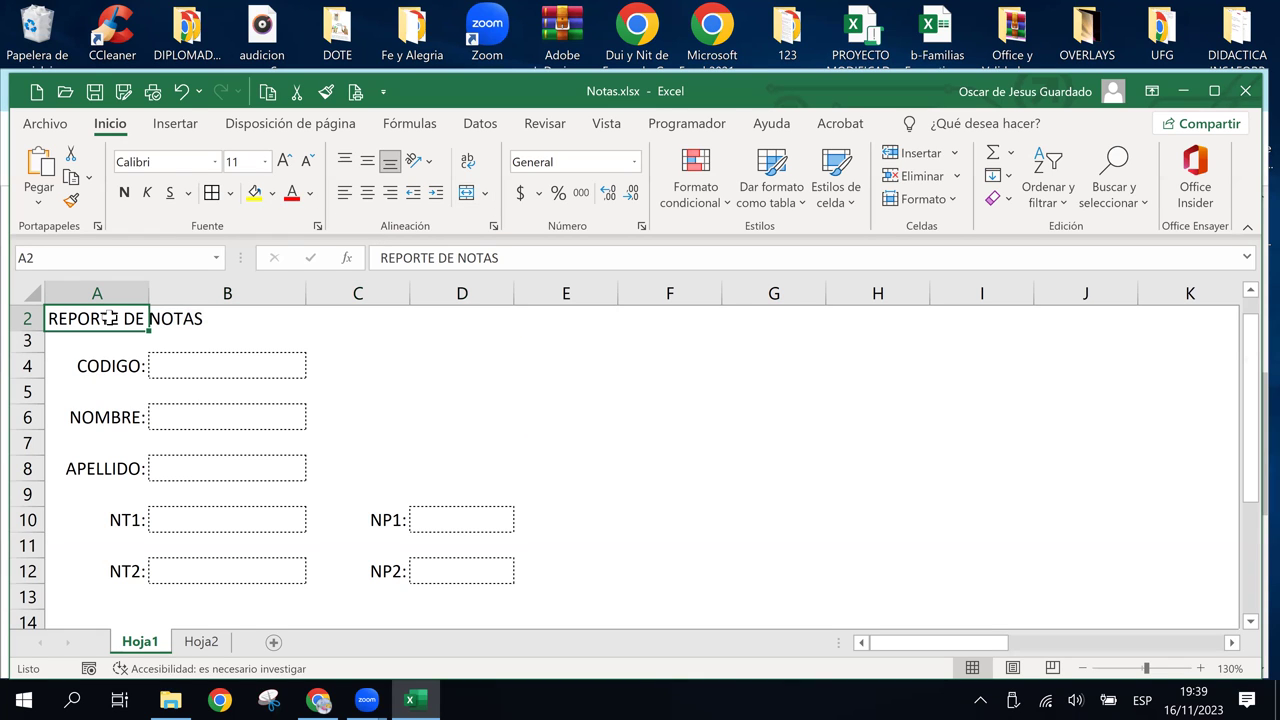
drag(127, 321, 450, 315)
click(465, 199)
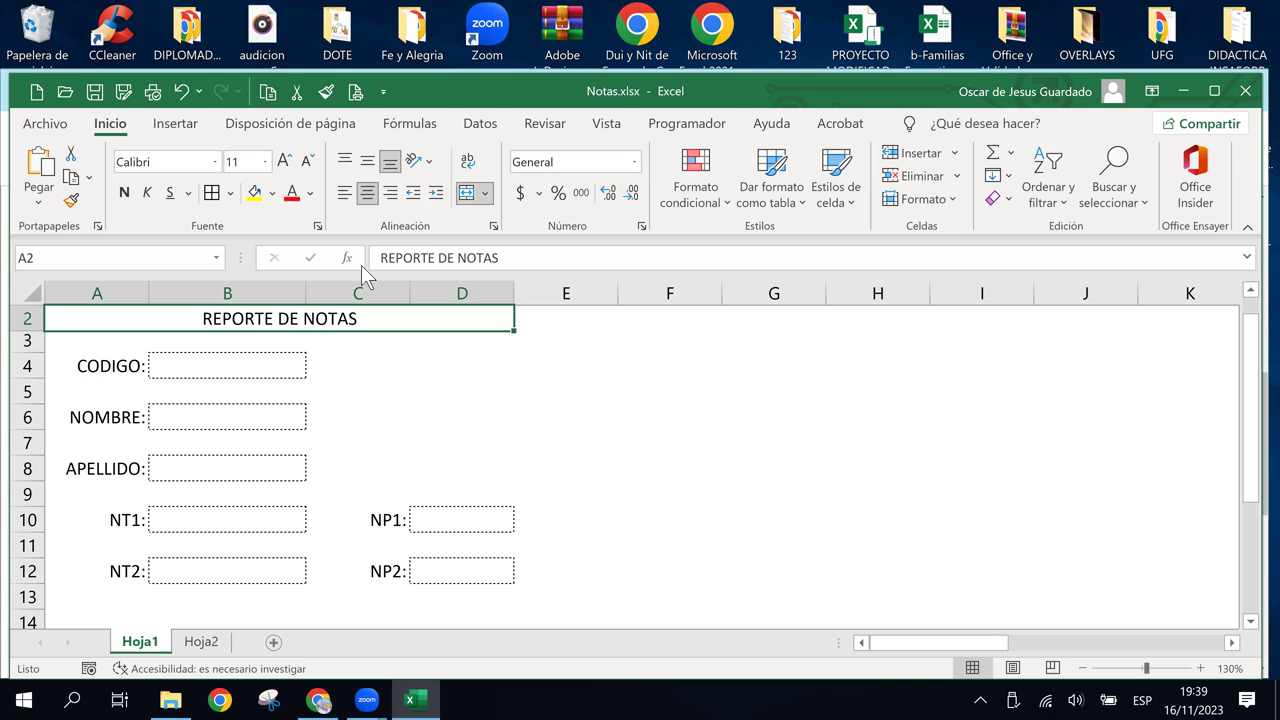
click(346, 438)
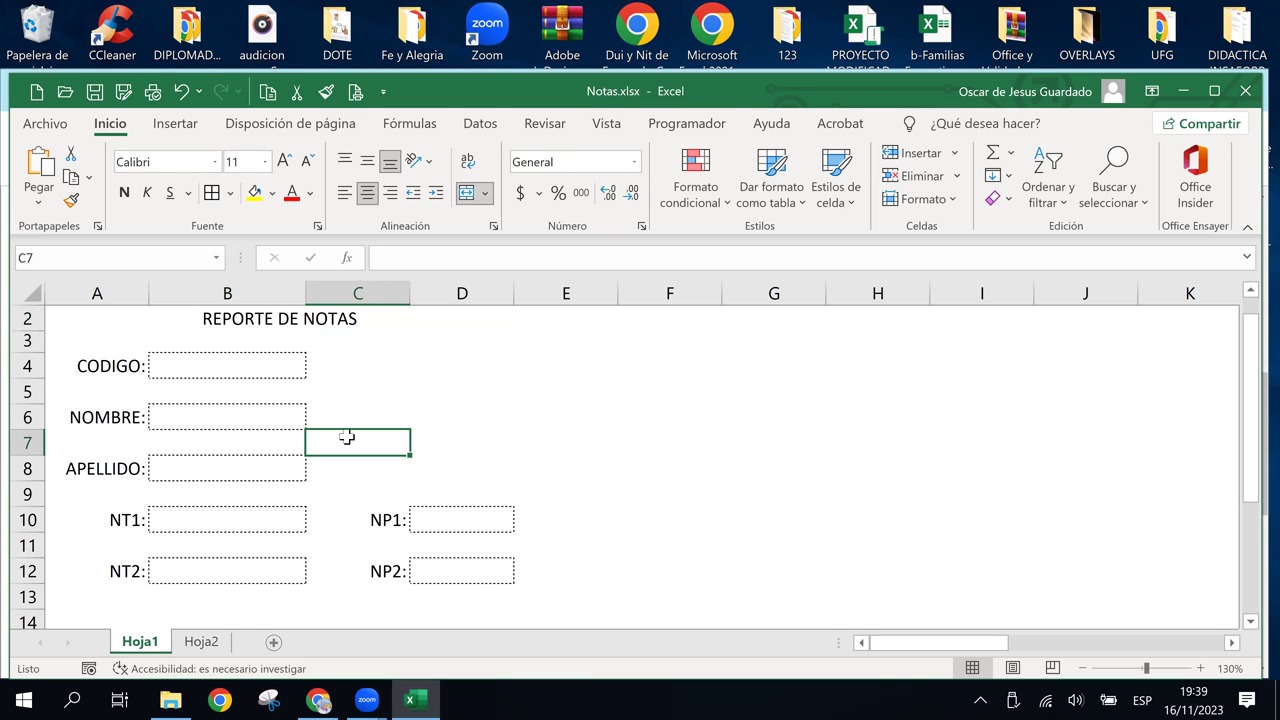
Give the merged title a light peach fill and make it bold
click(283, 322)
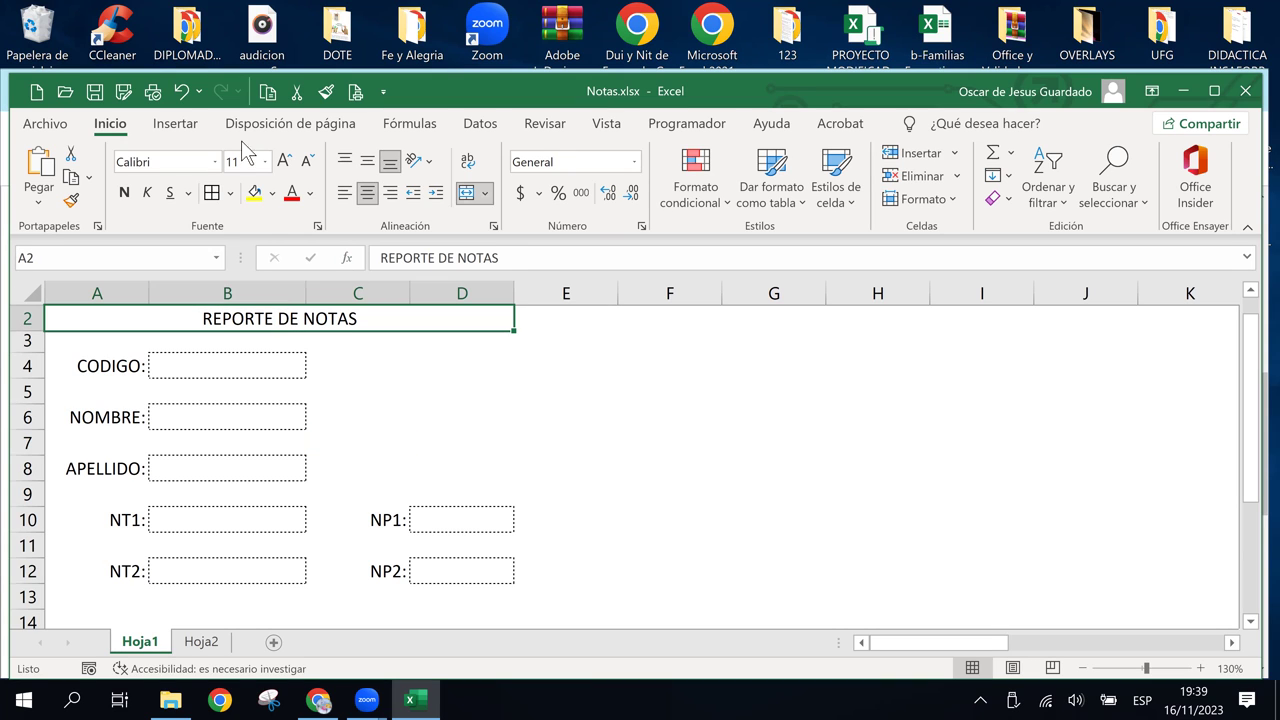
click(273, 195)
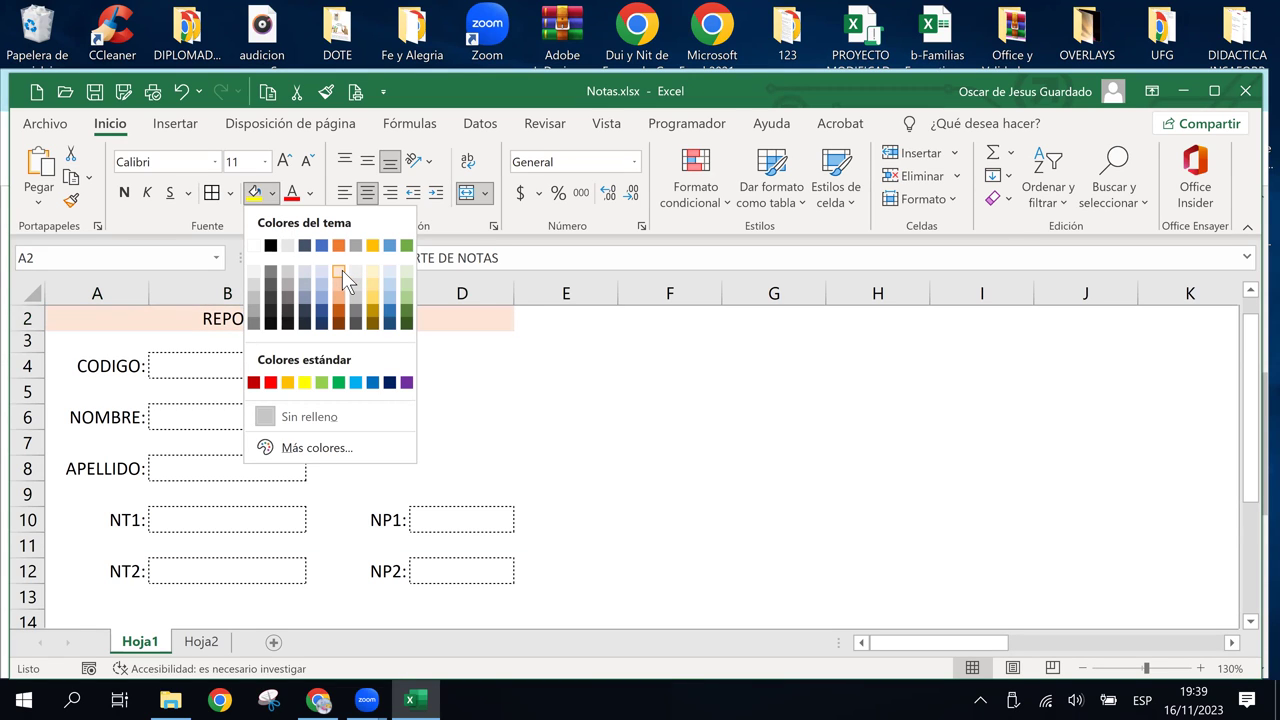
click(342, 270)
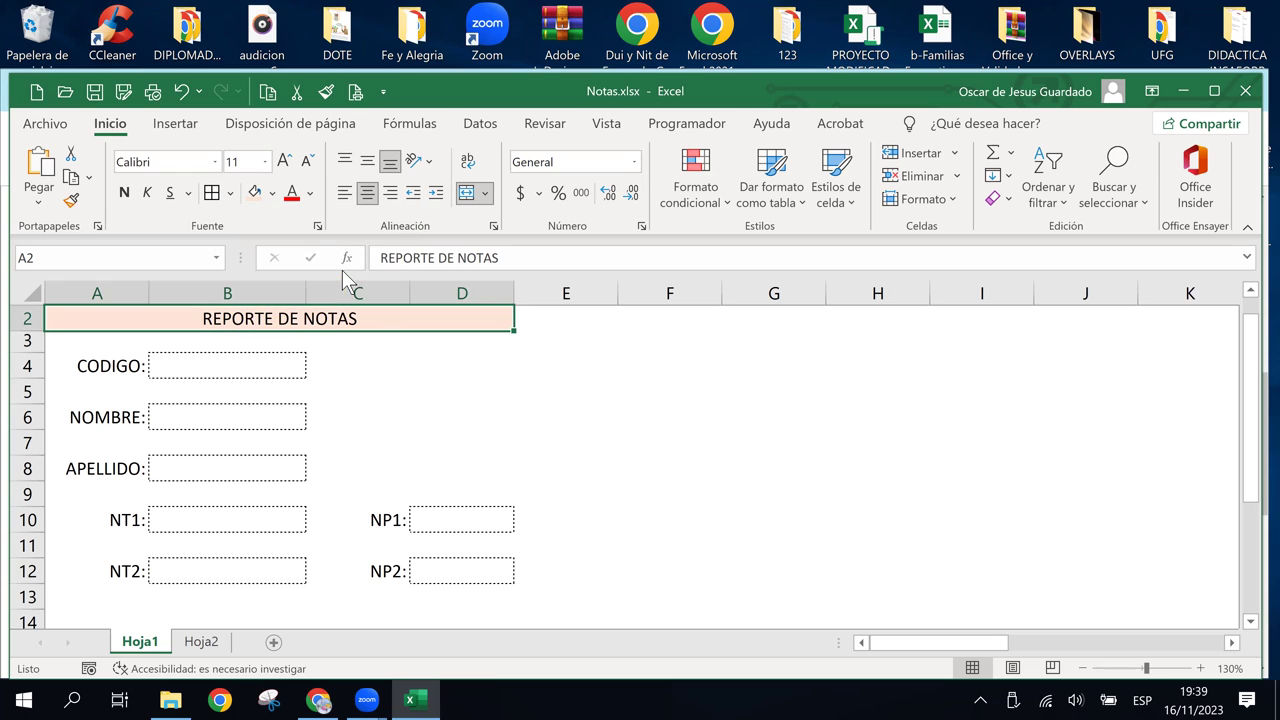
click(125, 193)
click(455, 458)
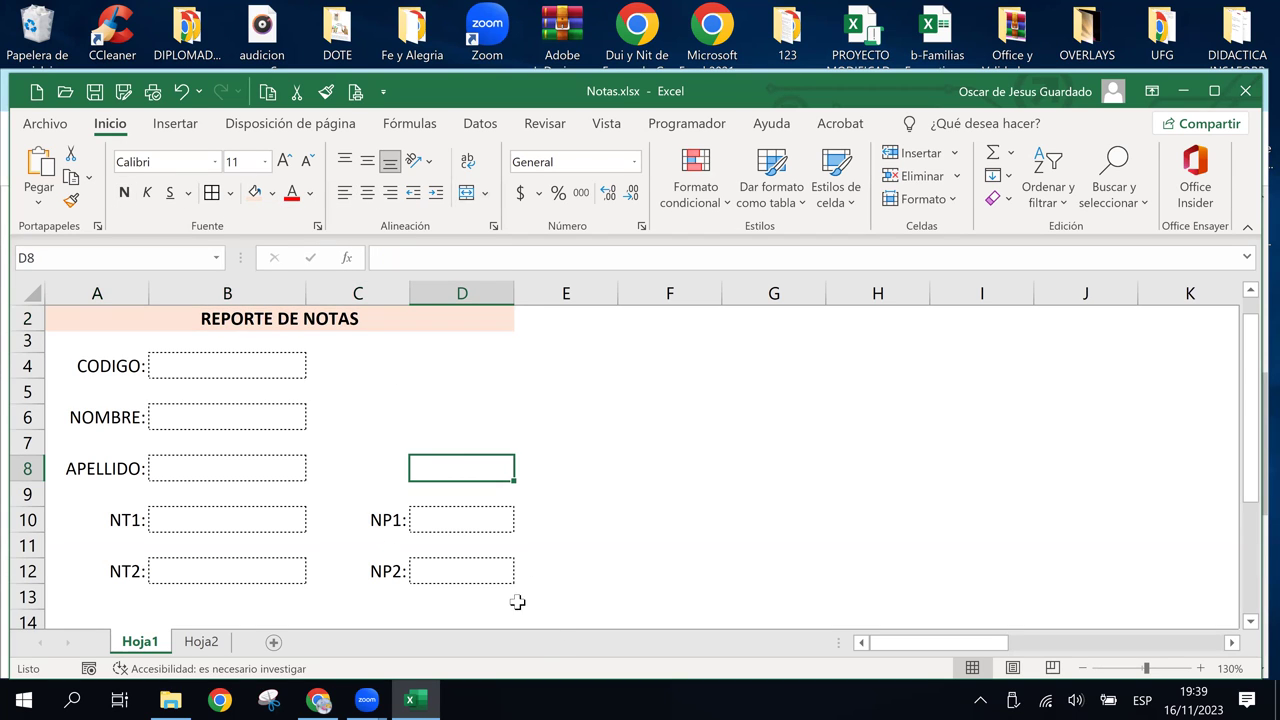
click(708, 518)
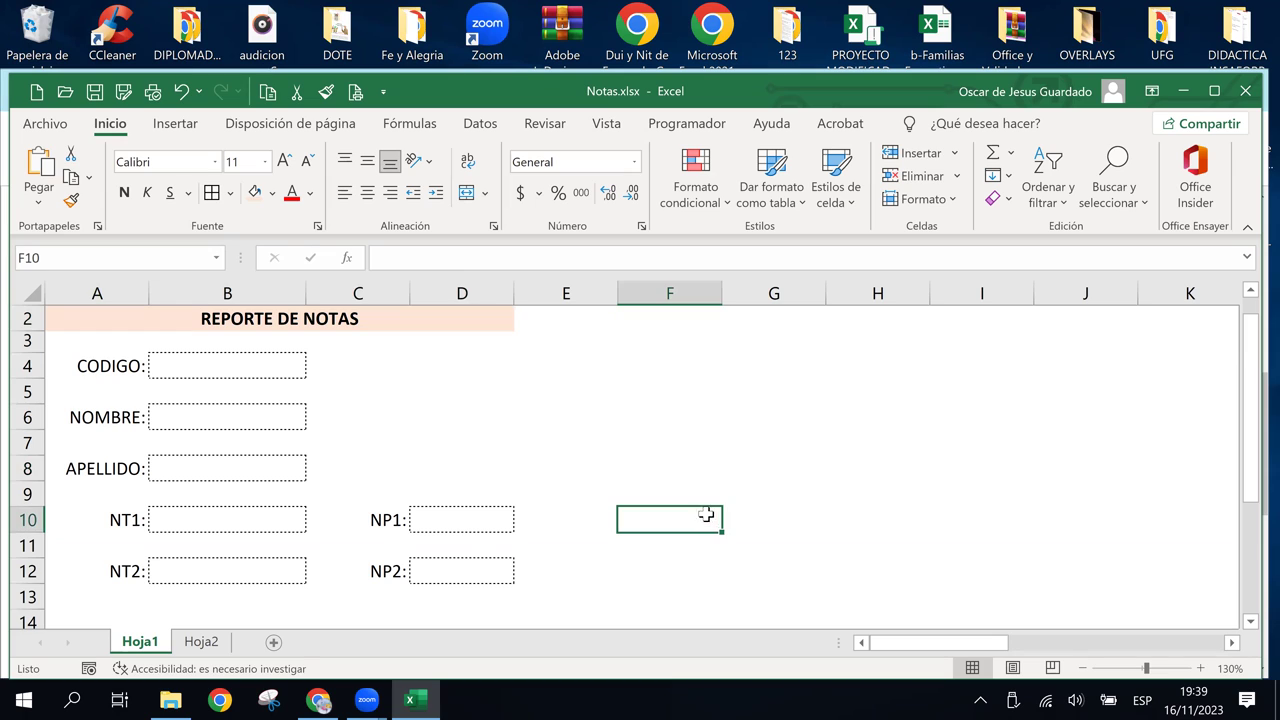
Fill CODIGO cell B4 with a custom light blue chosen from Más colores
click(214, 371)
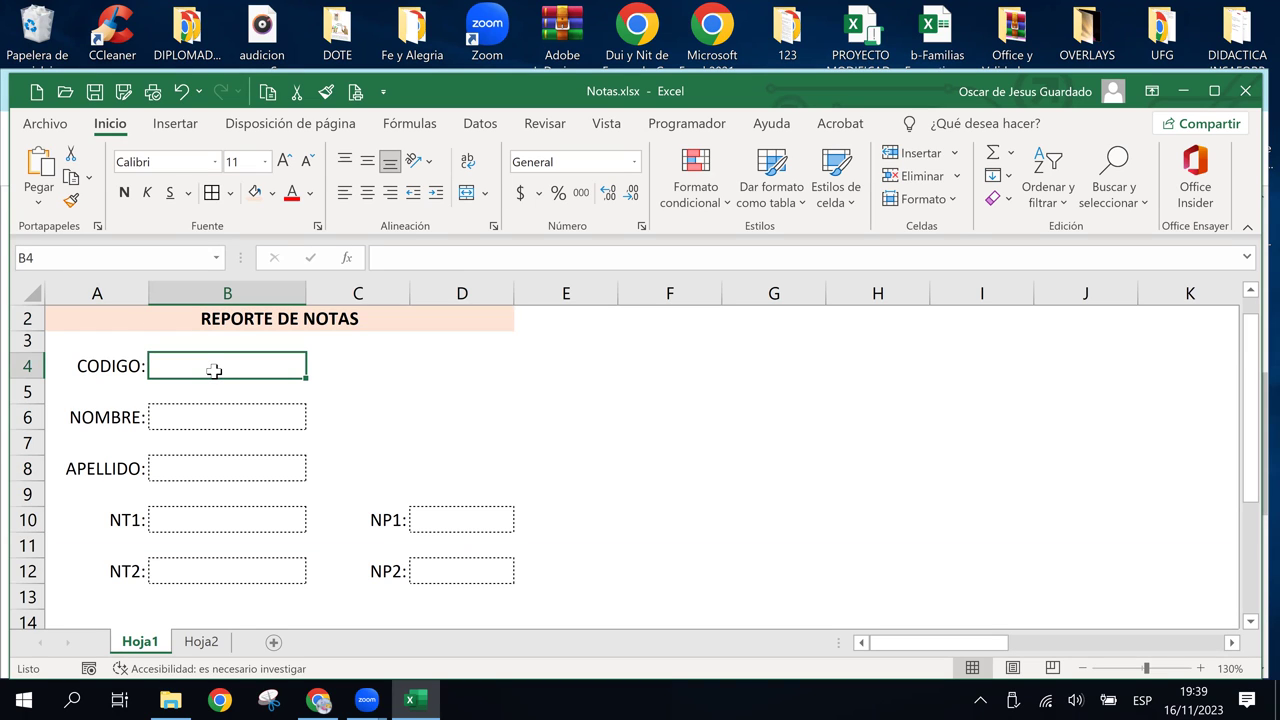
click(272, 193)
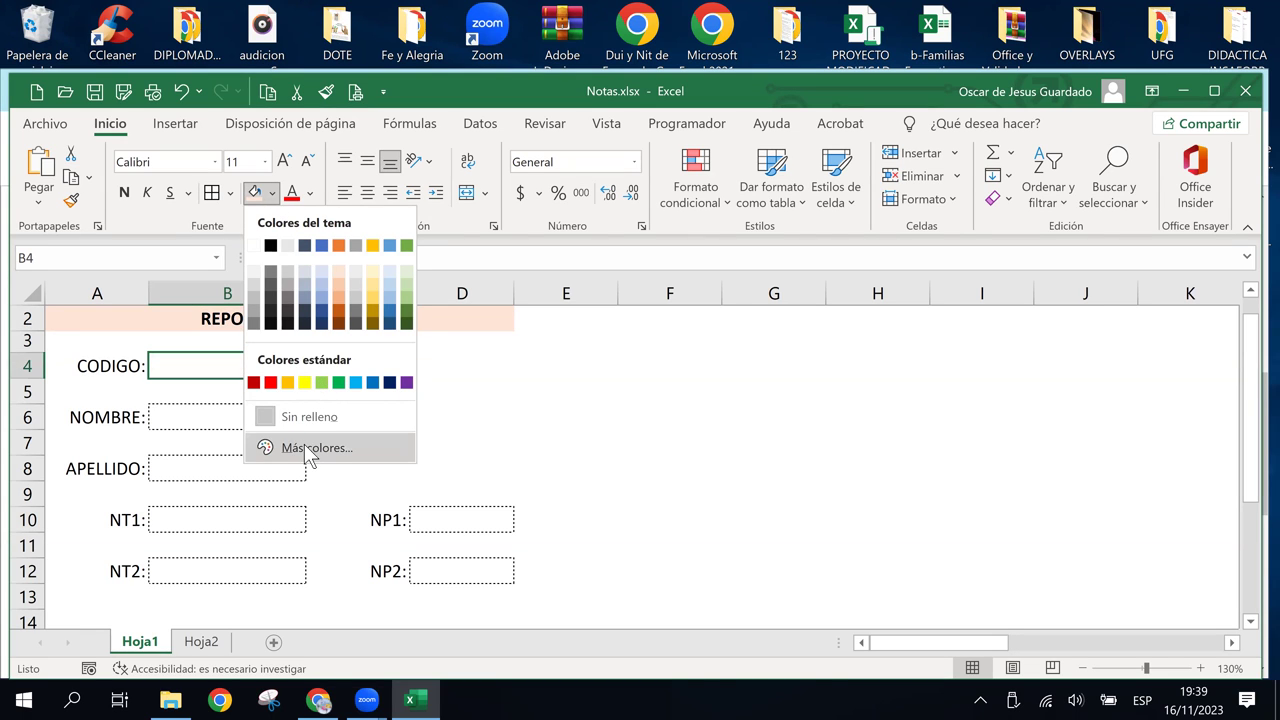
click(309, 449)
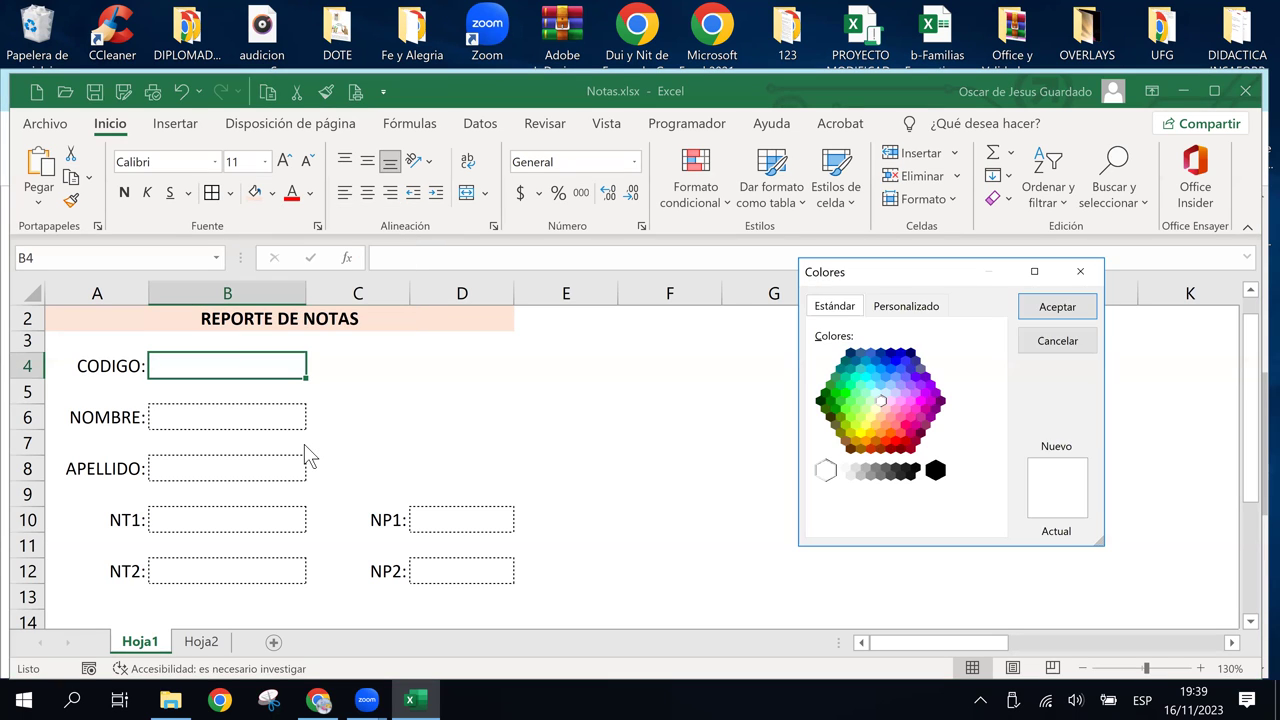
click(885, 393)
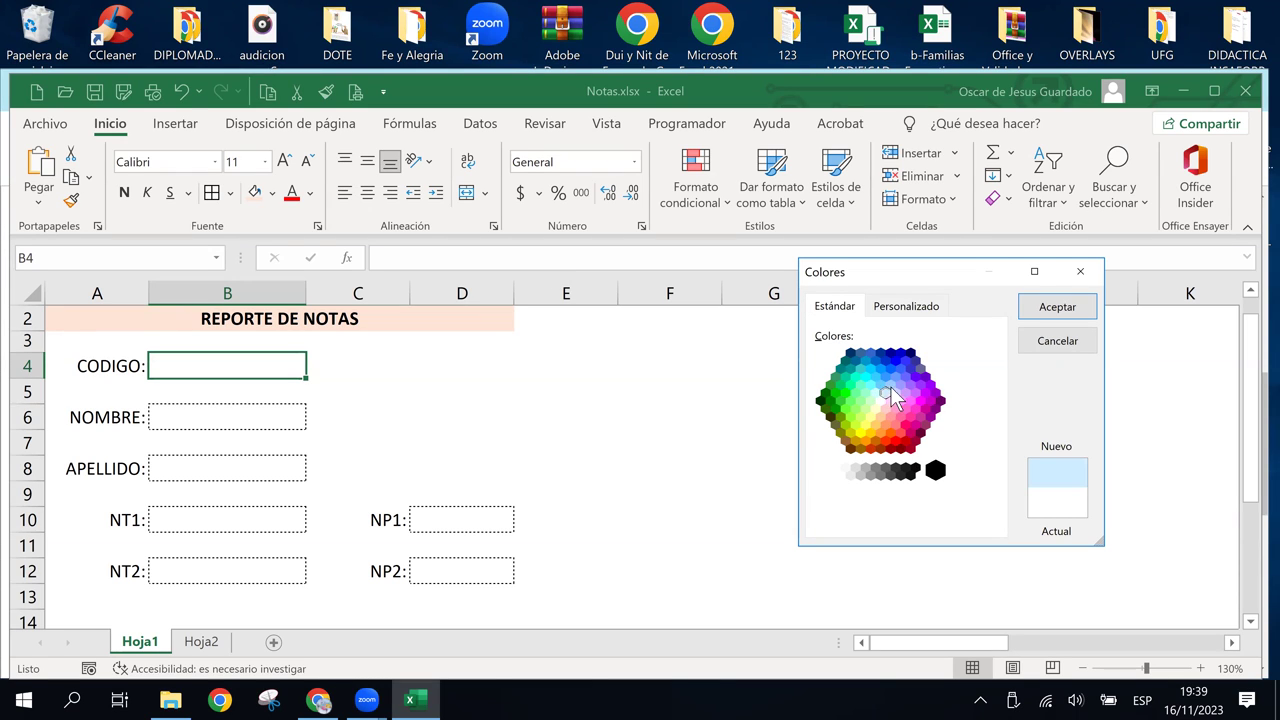
click(890, 384)
click(907, 378)
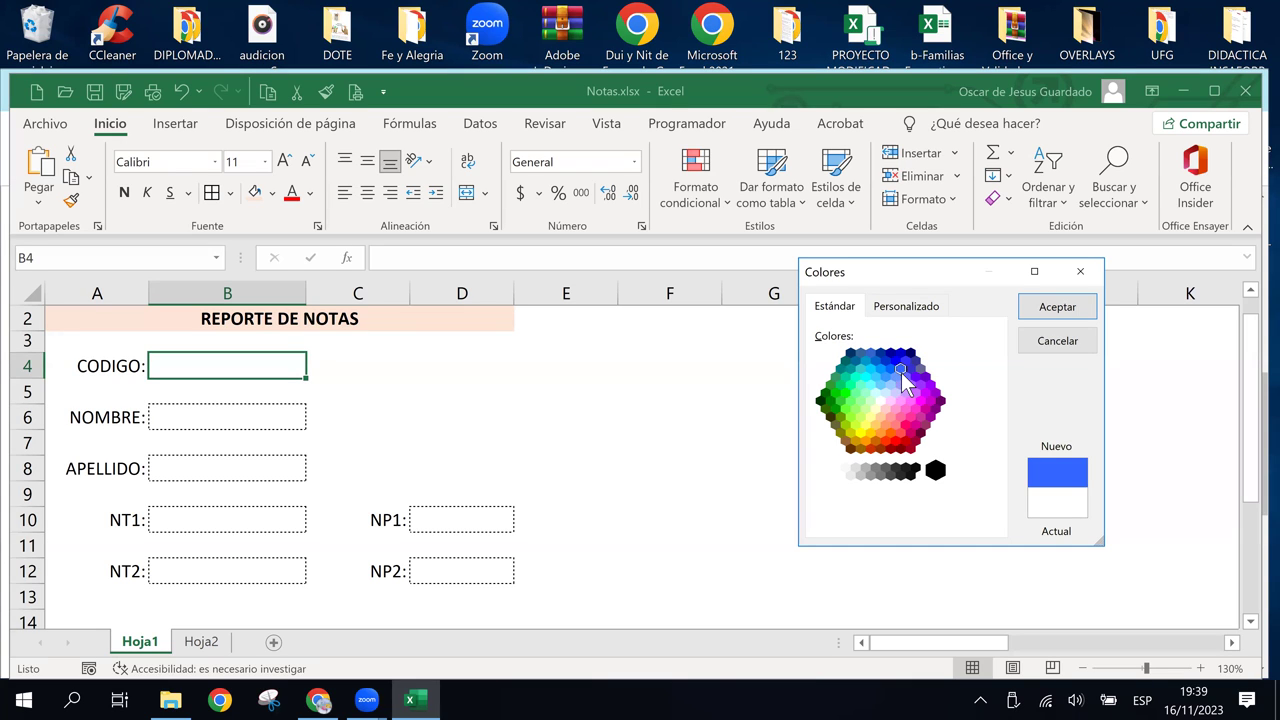
click(895, 377)
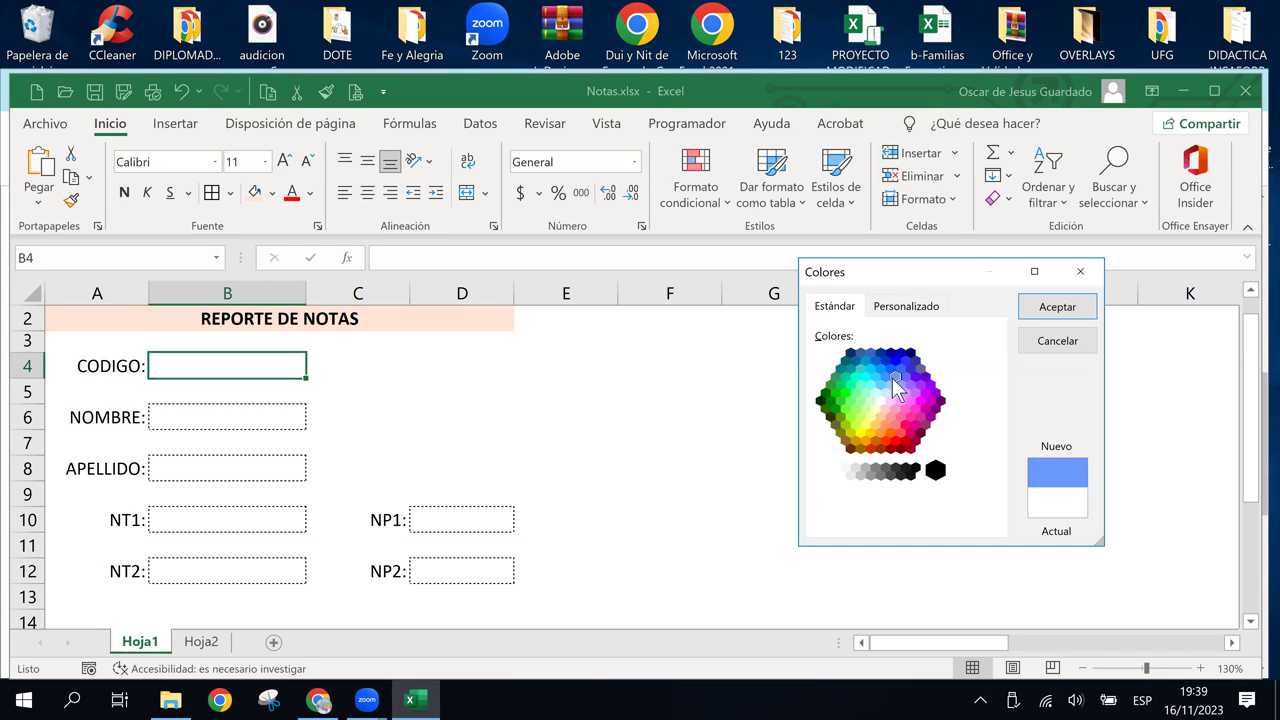
click(891, 385)
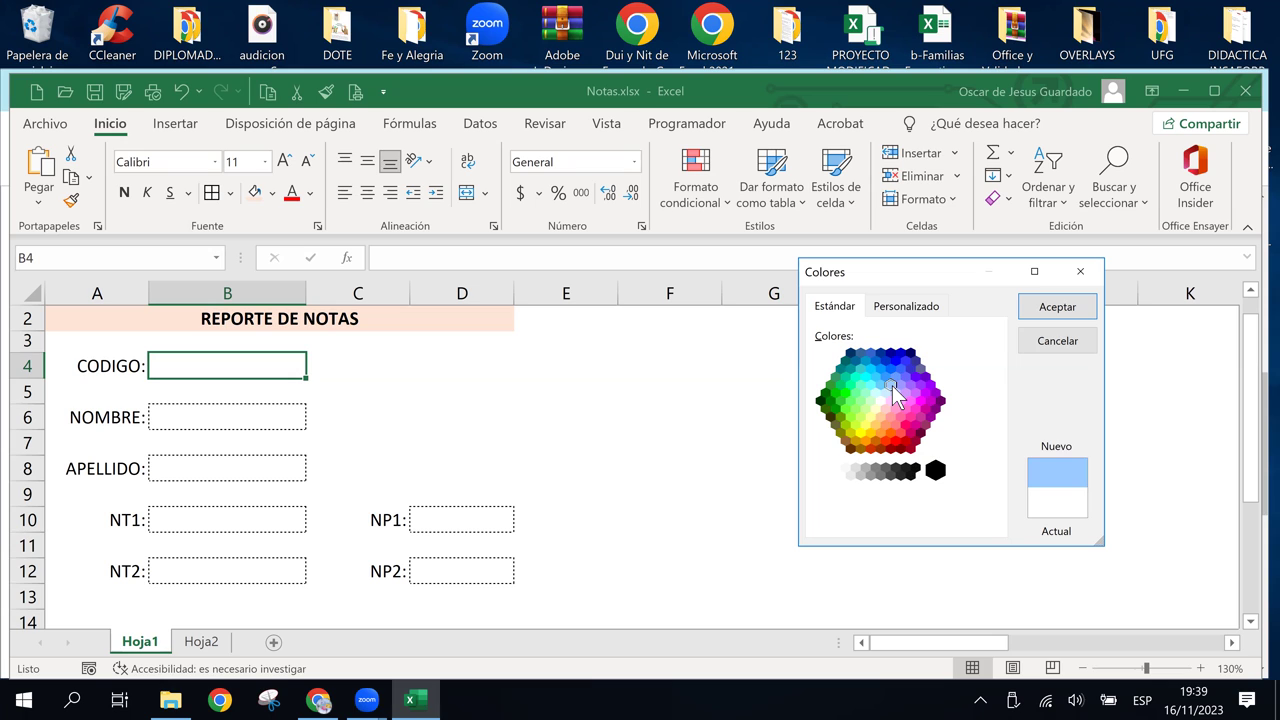
click(1037, 307)
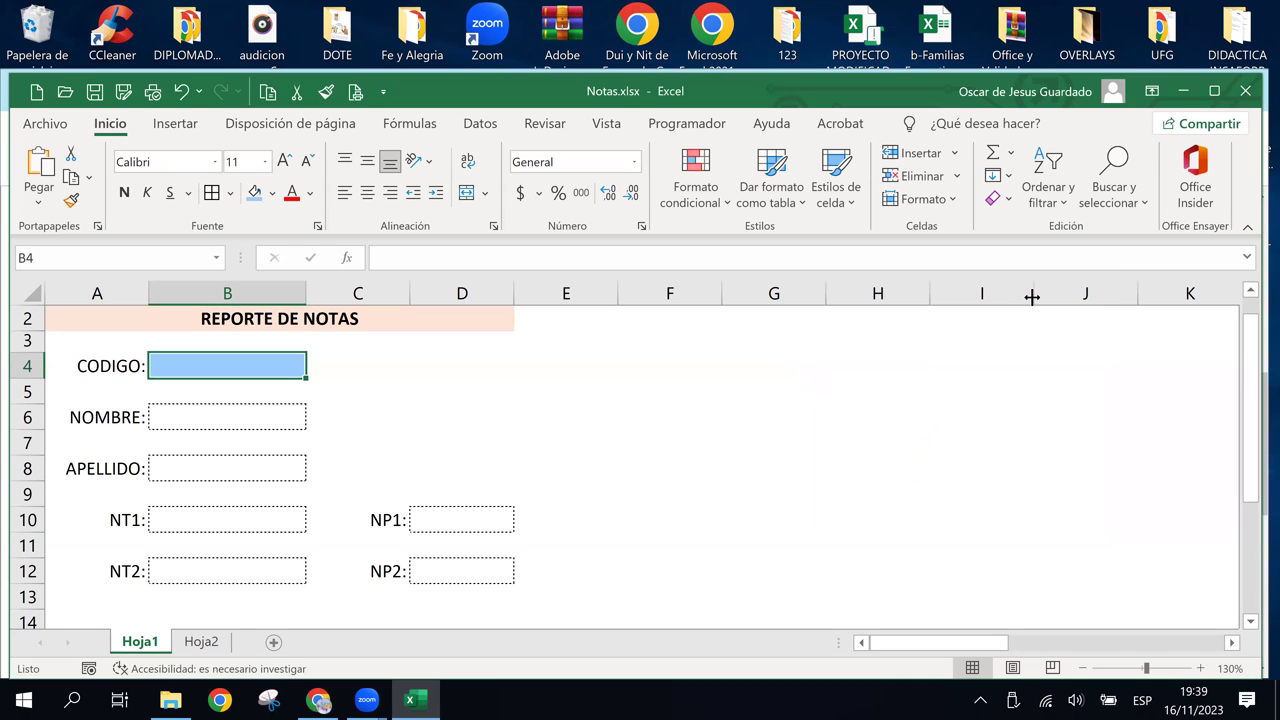
click(357, 443)
Fill NOMBRE cell B6 and APELLIDO cell B8 with the last-used light blue
click(500, 417)
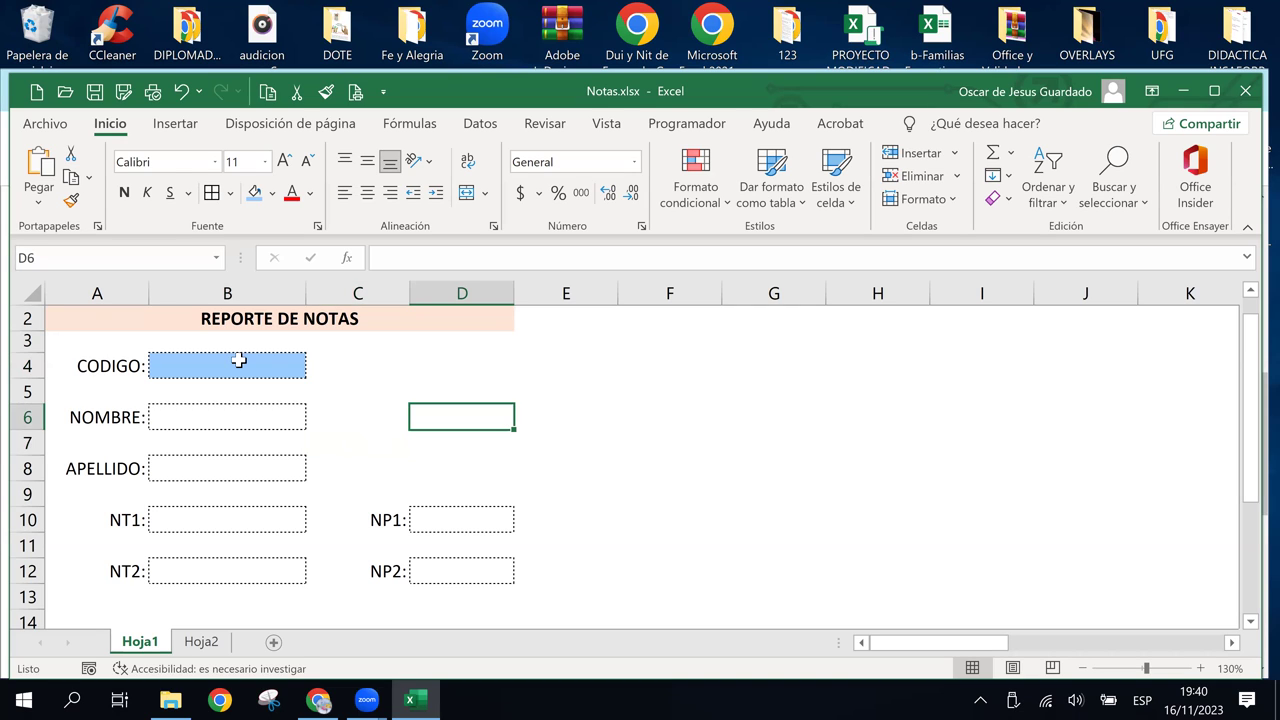
click(248, 410)
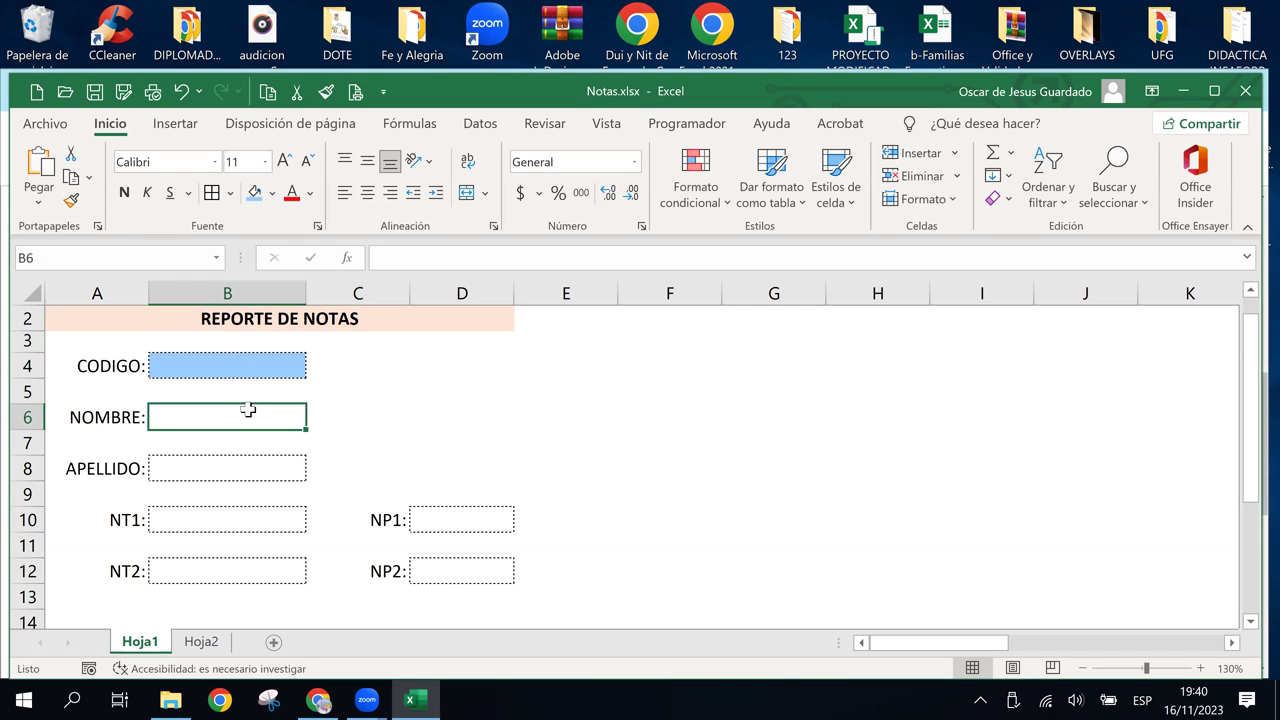
ctrl+click(243, 463)
ctrl+click(234, 520)
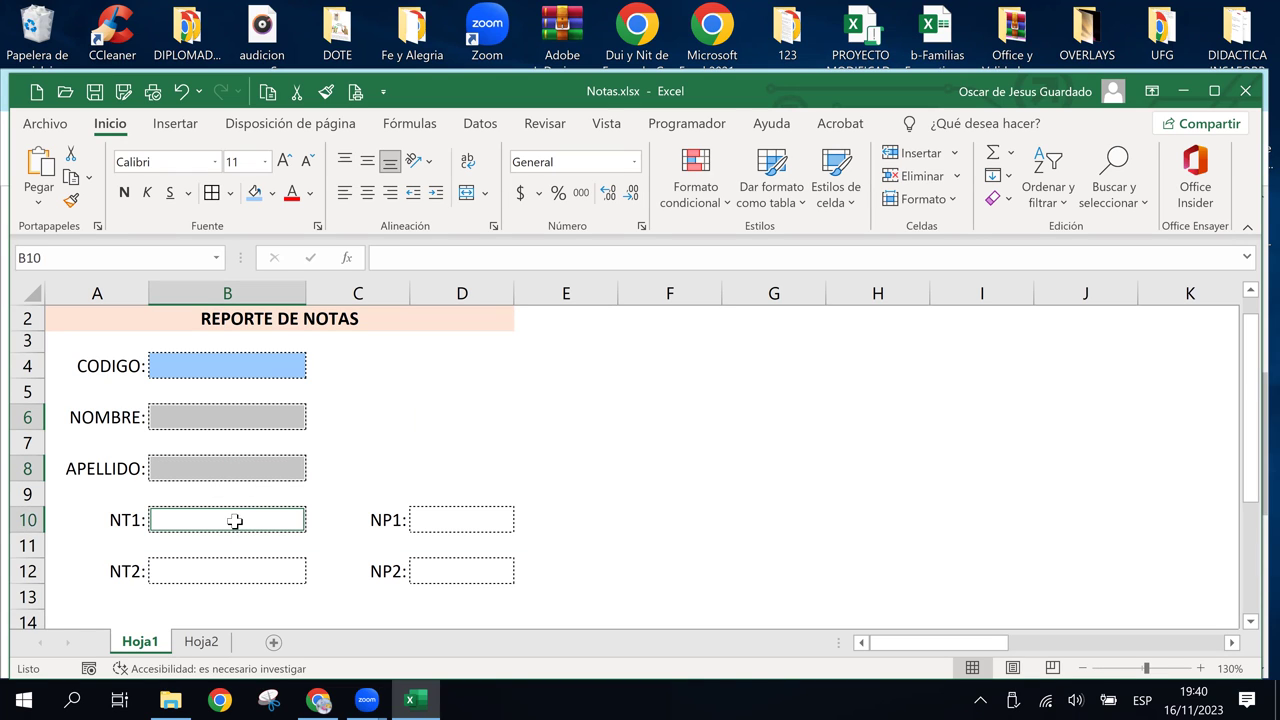
ctrl+click(236, 571)
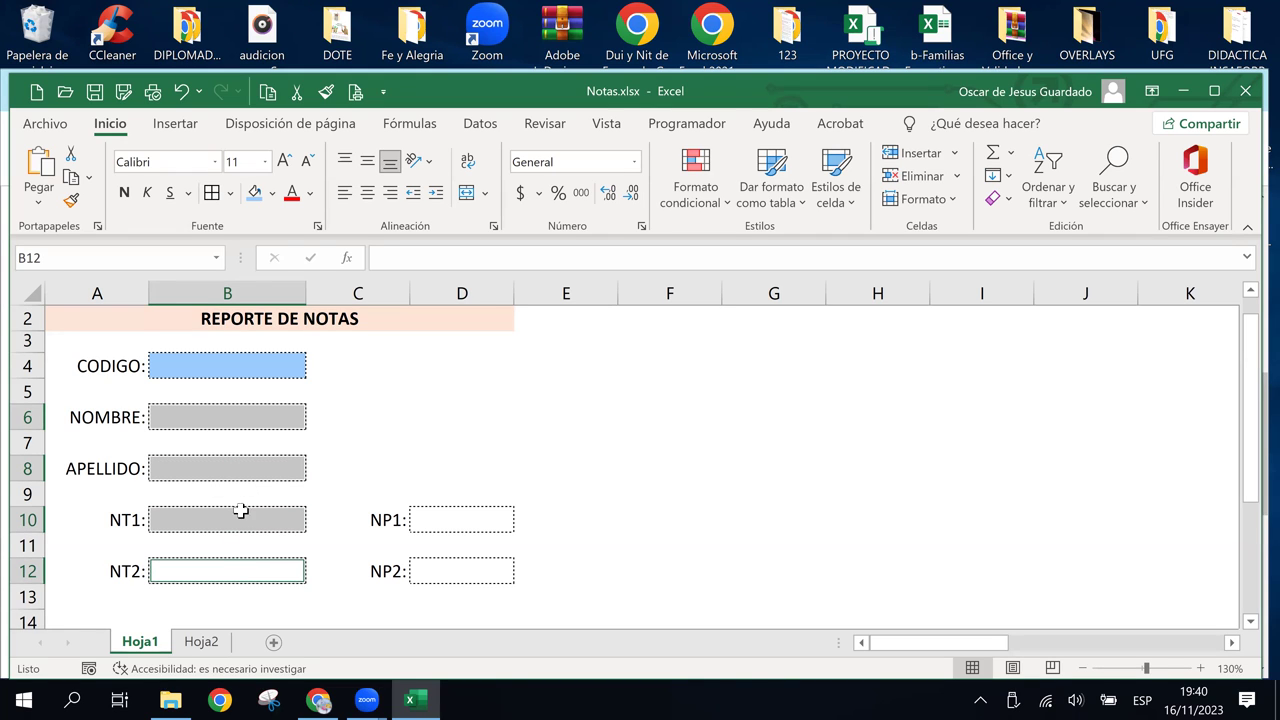
ctrl+click(251, 563)
ctrl+click(251, 514)
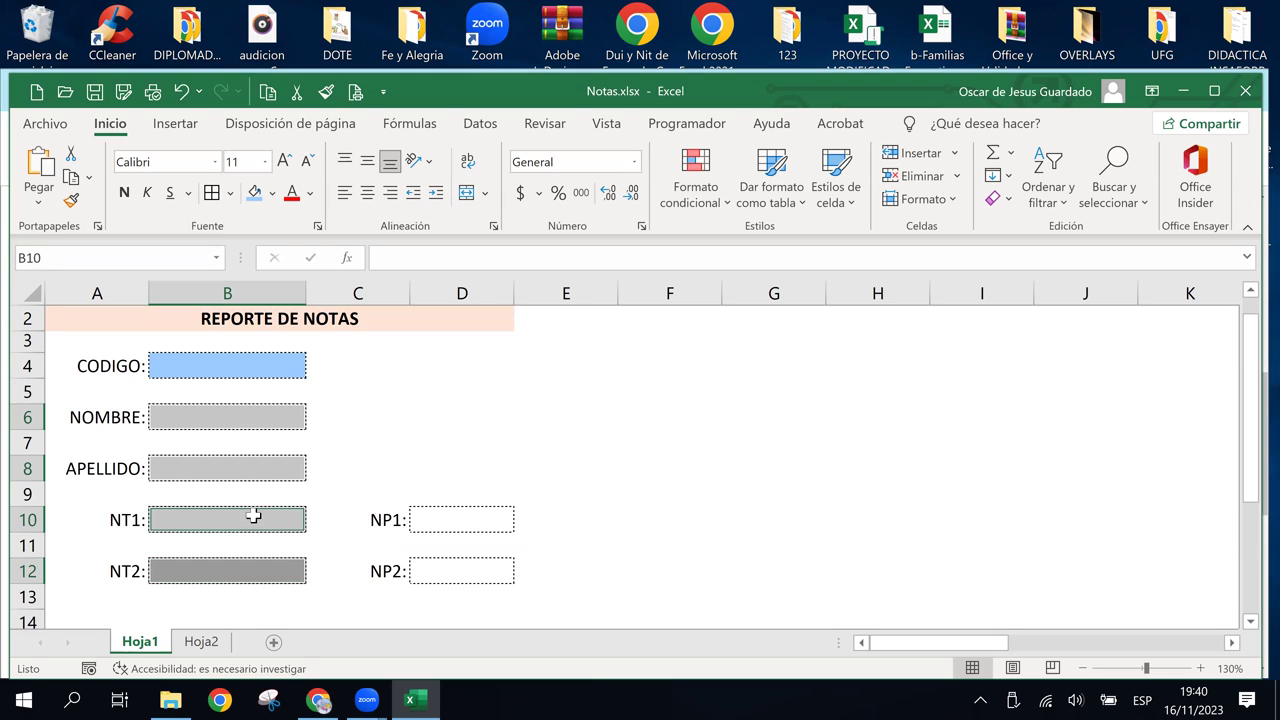
ctrl+click(251, 463)
click(248, 413)
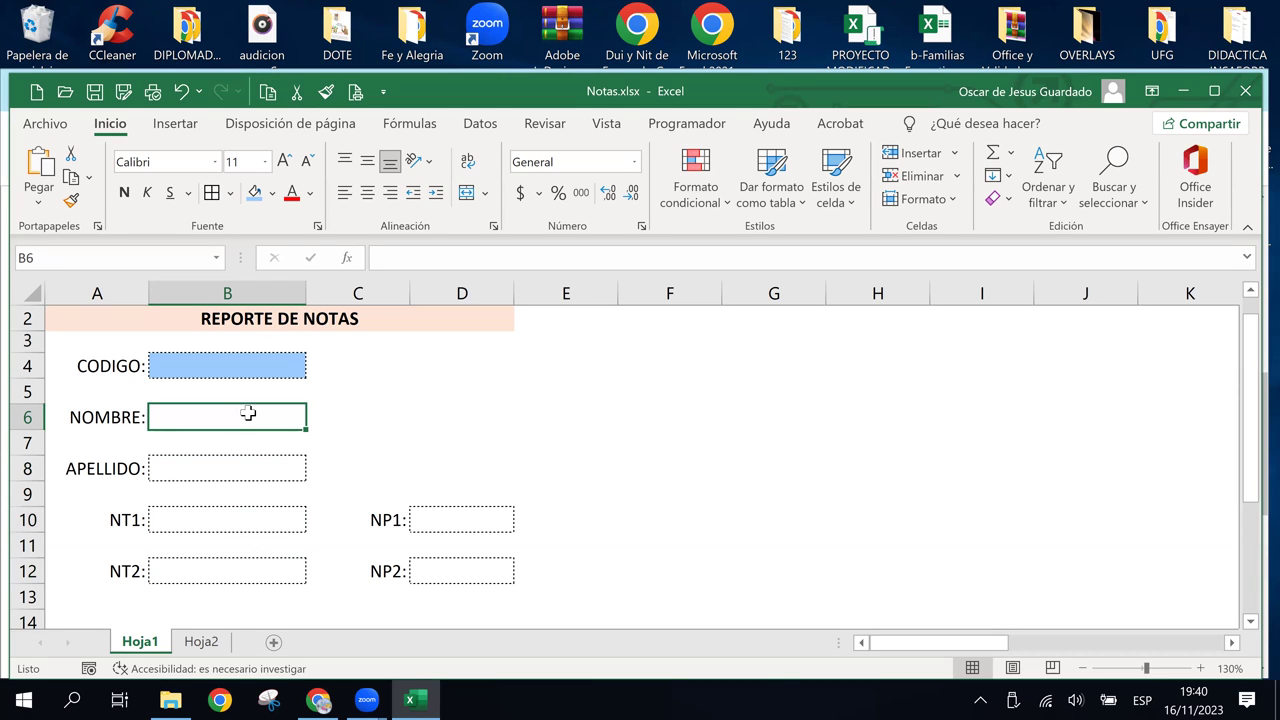
ctrl+click(239, 478)
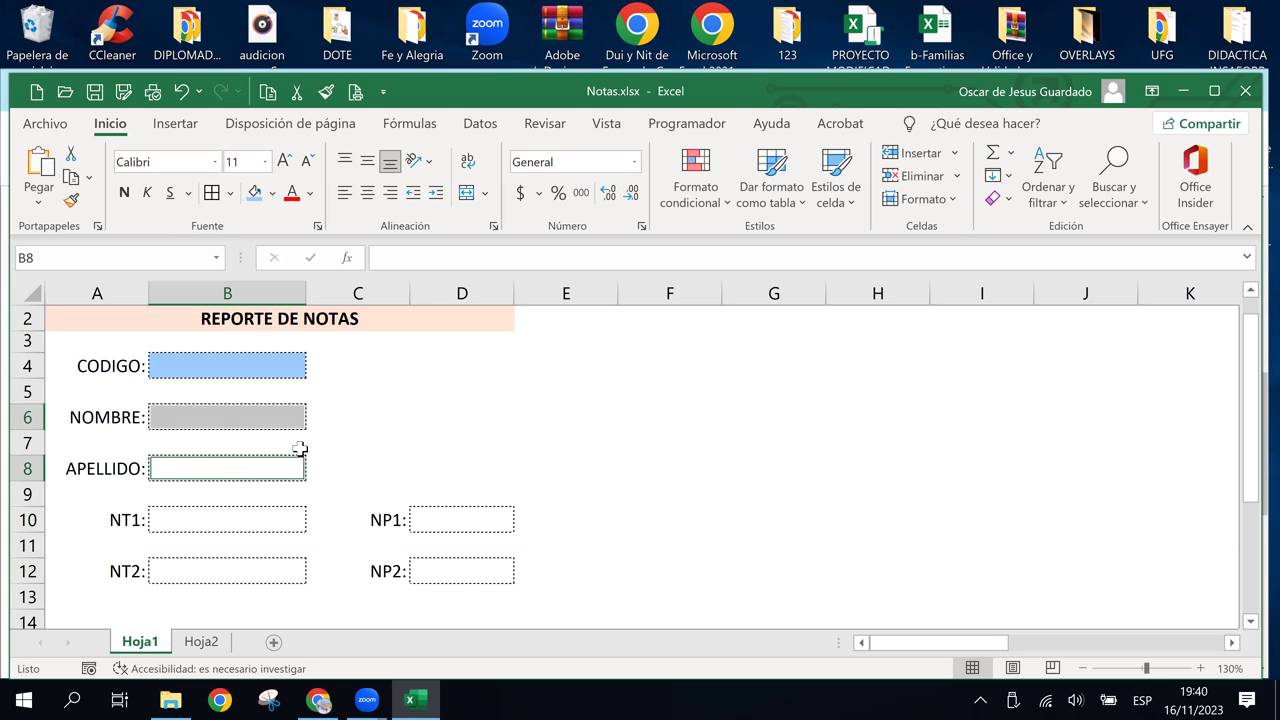
click(257, 193)
click(437, 424)
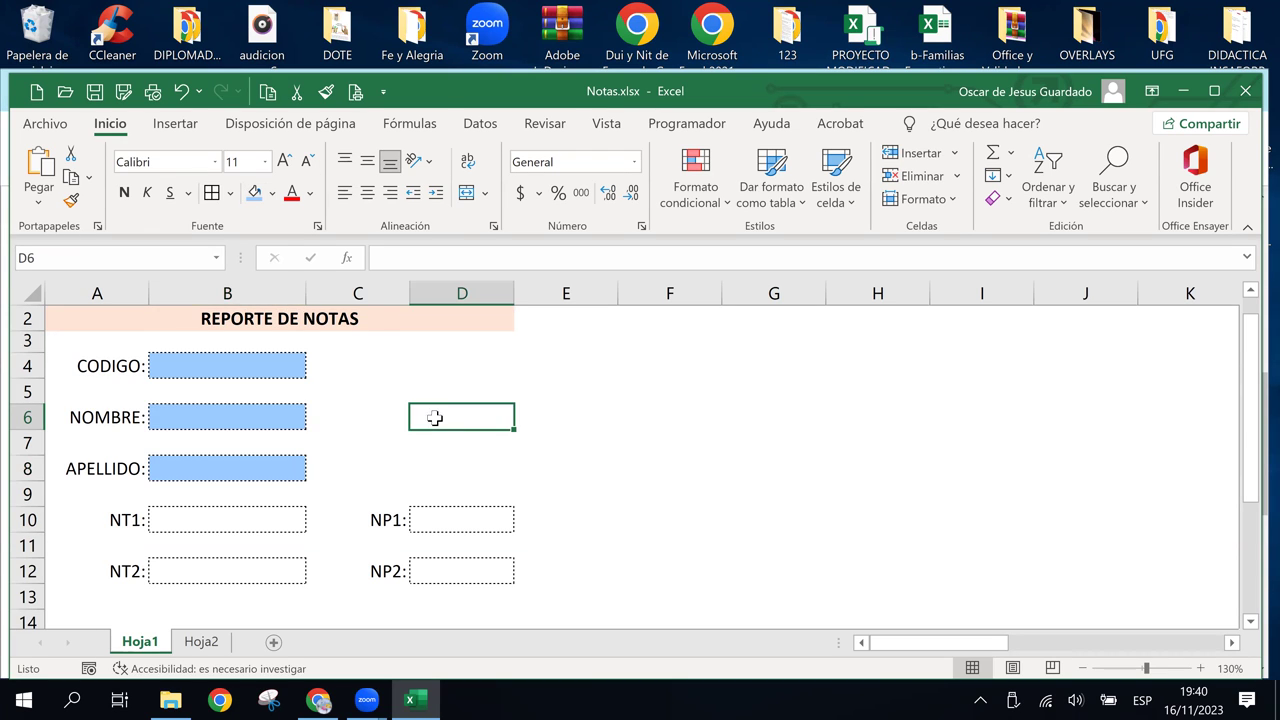
Select the grade cells B10, B12 and D12 together
click(235, 525)
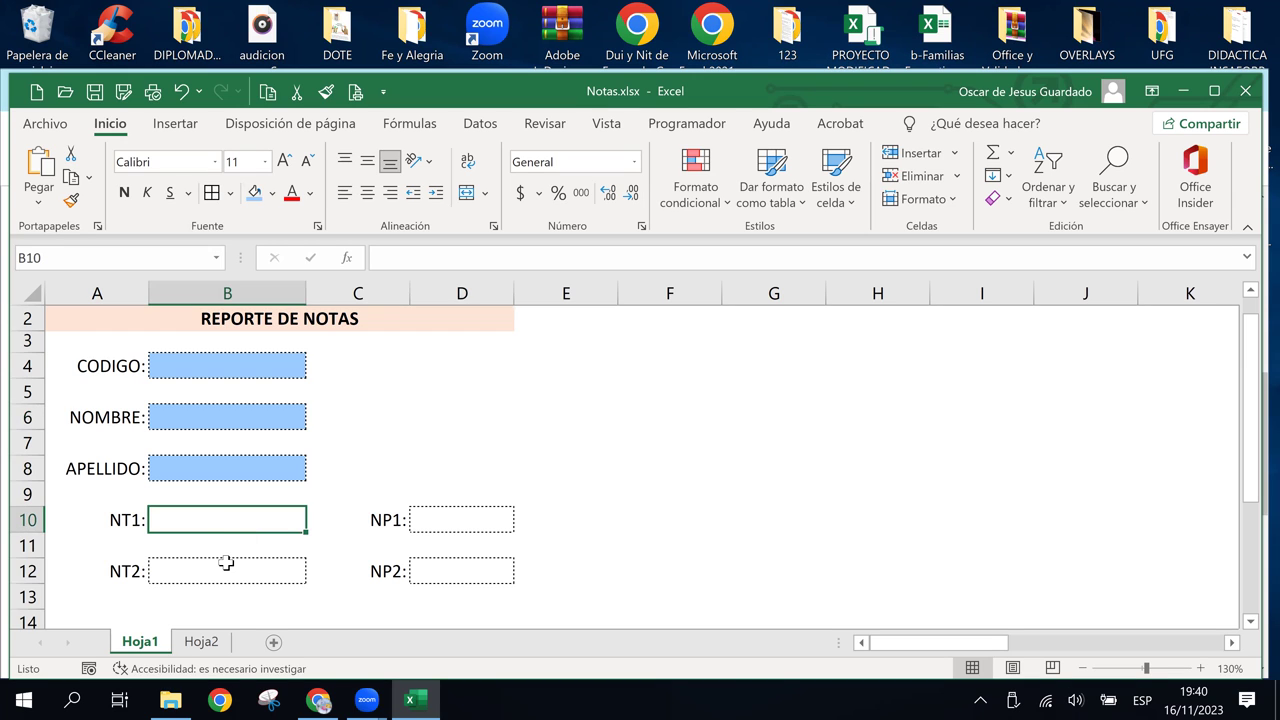
ctrl+click(227, 564)
ctrl+click(482, 581)
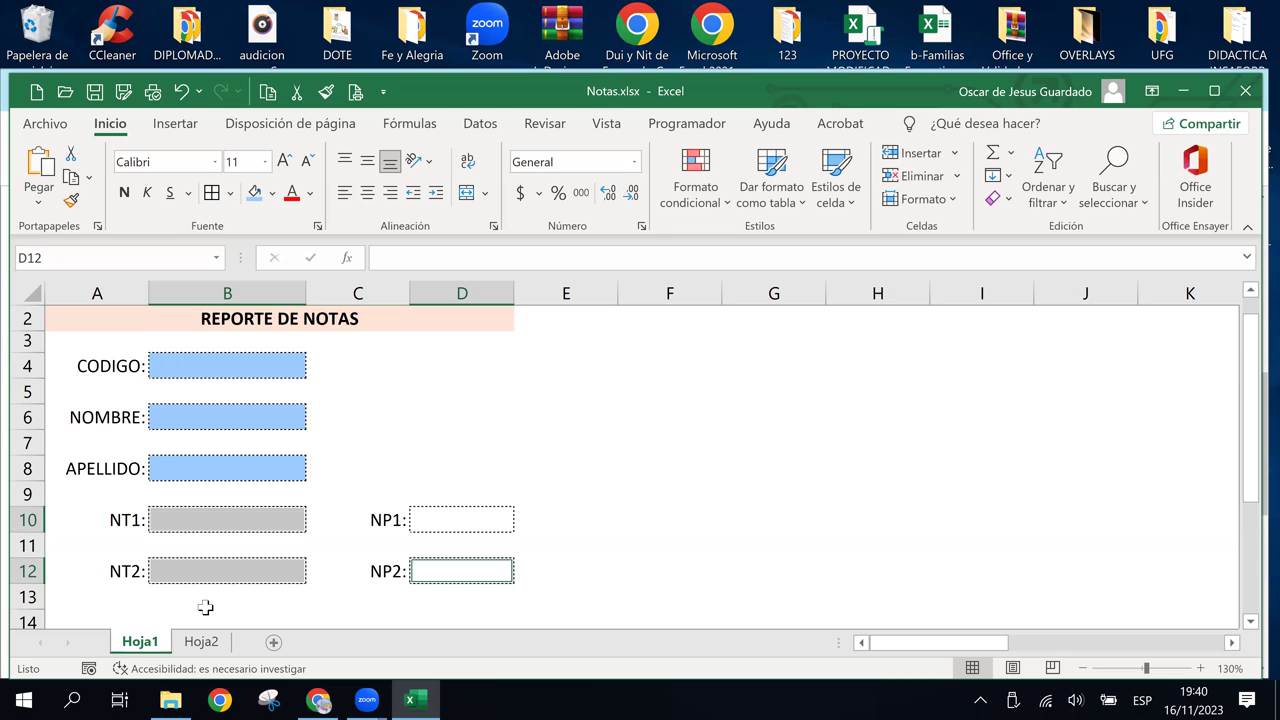
Enter the label PROMEDIO in cell A14 below the NT2 row
key(Down)
key(Down)
key(Left)
key(Up)
key(Left)
key(Up)
key(Left)
key(Down)
key(Down)
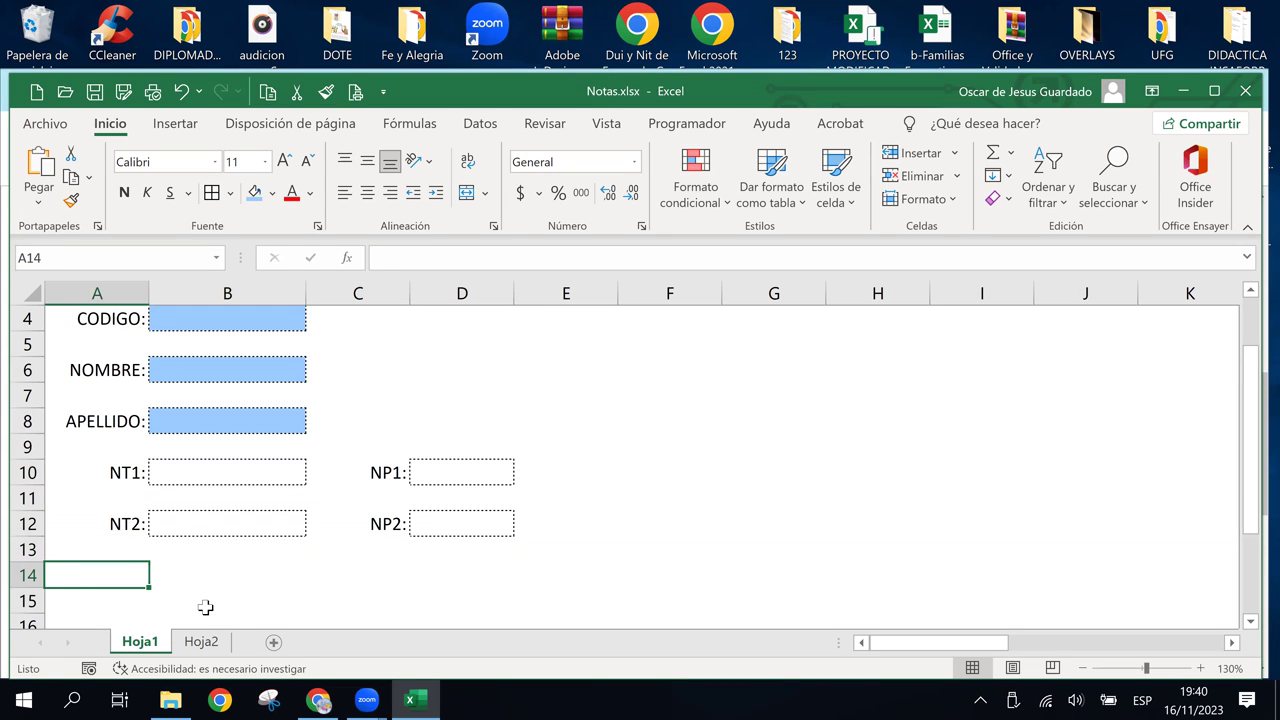
text(PROMEDIO)
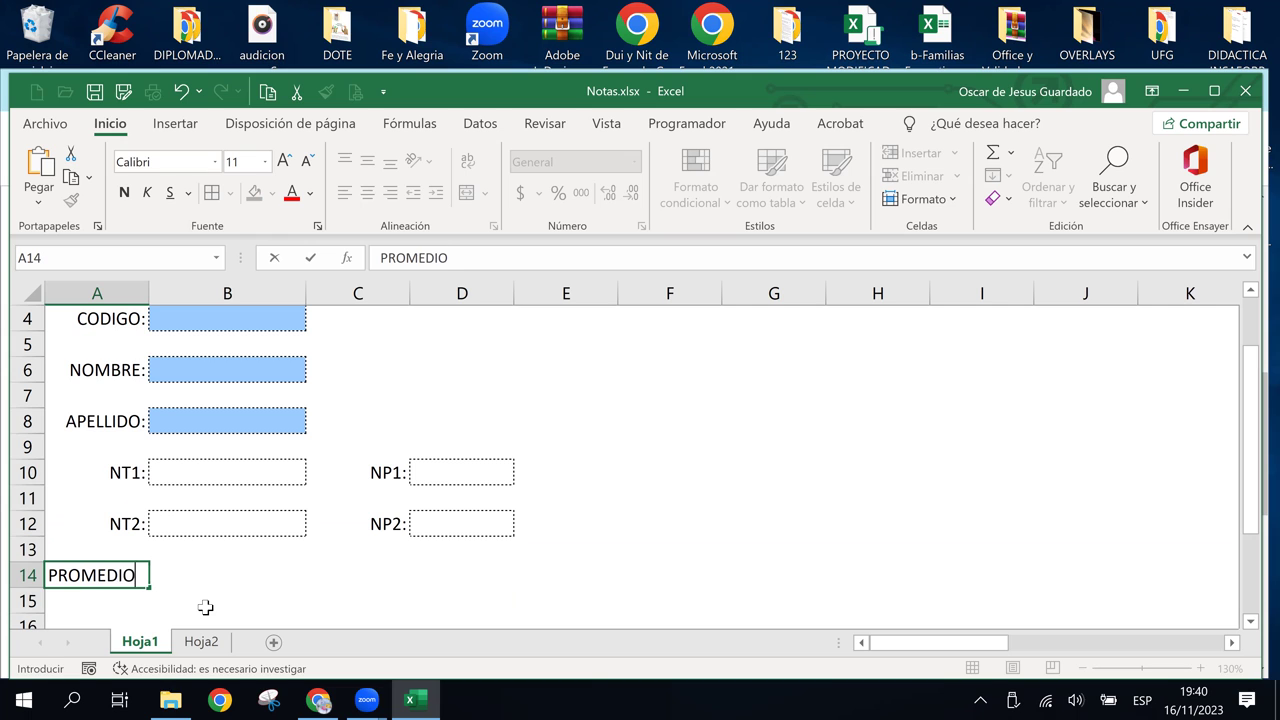
key(Up)
key(Right)
key(Up)
key(Up)
key(Up)
key(Down)
key(Down)
key(Down)
key(Down)
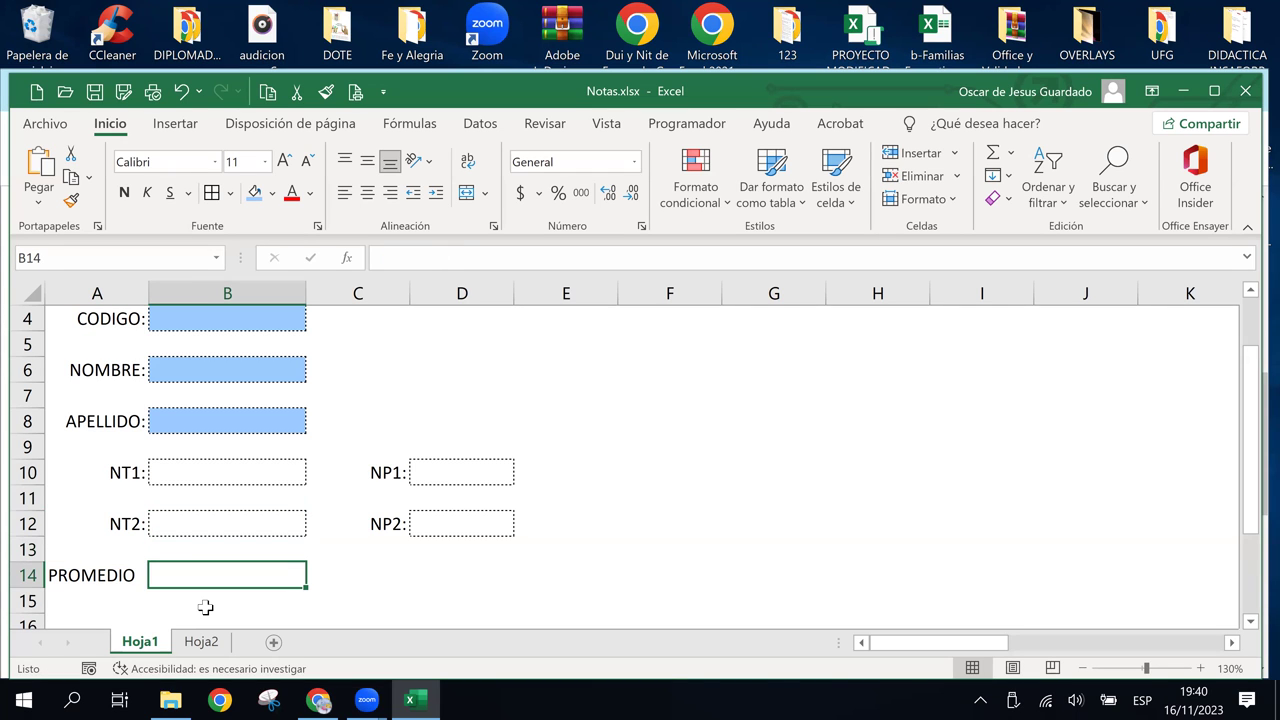
key(Left)
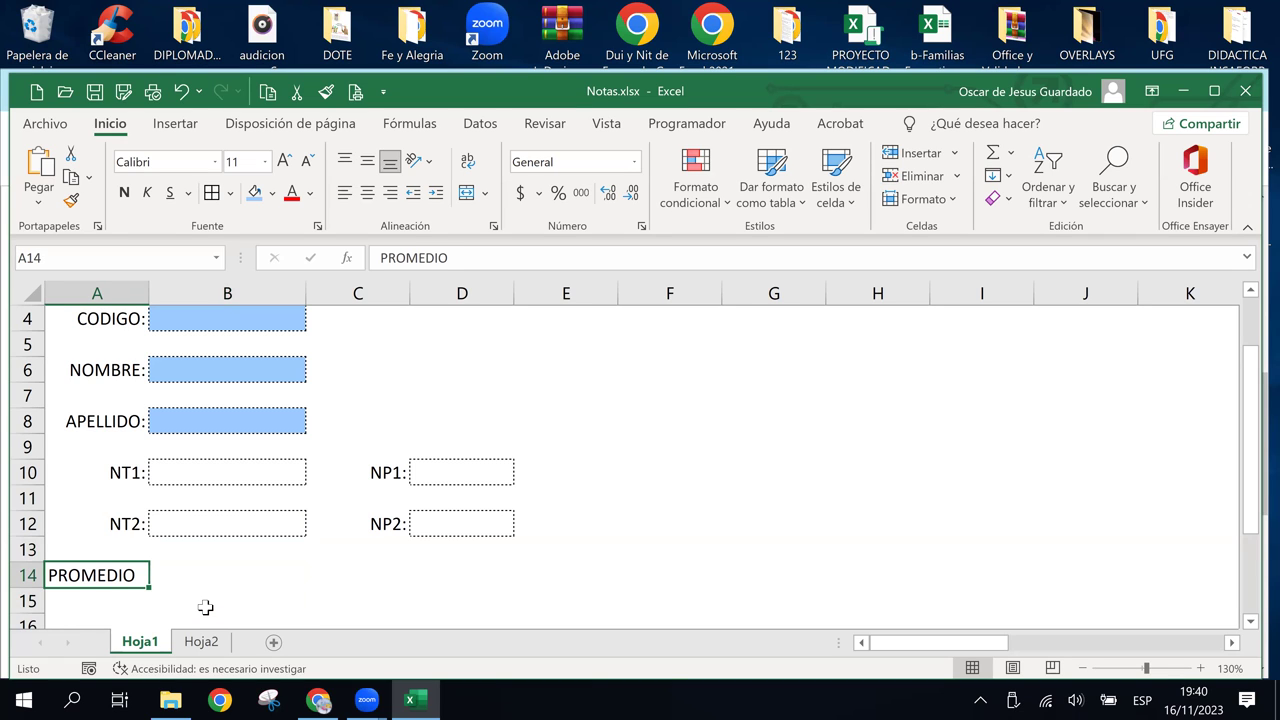
Edit A14 to add a trailing colon so it reads PROMEDIO:
key(F2)
text(:)
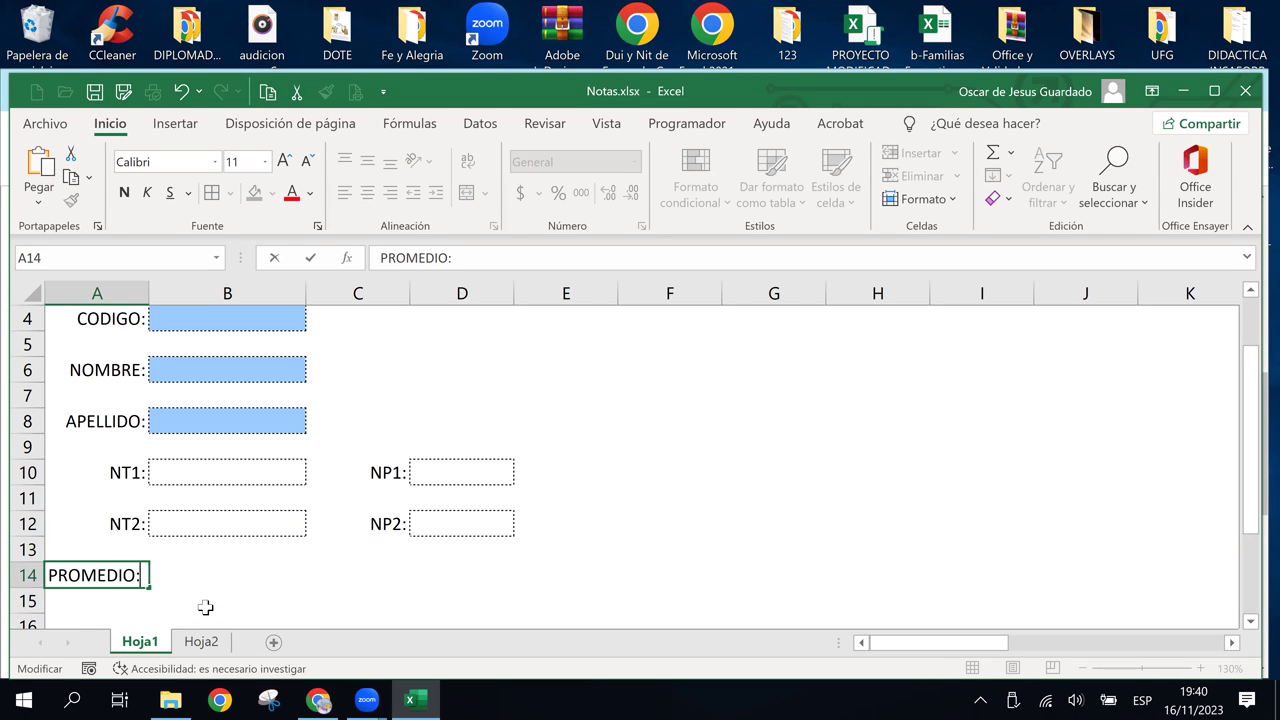
key(Return)
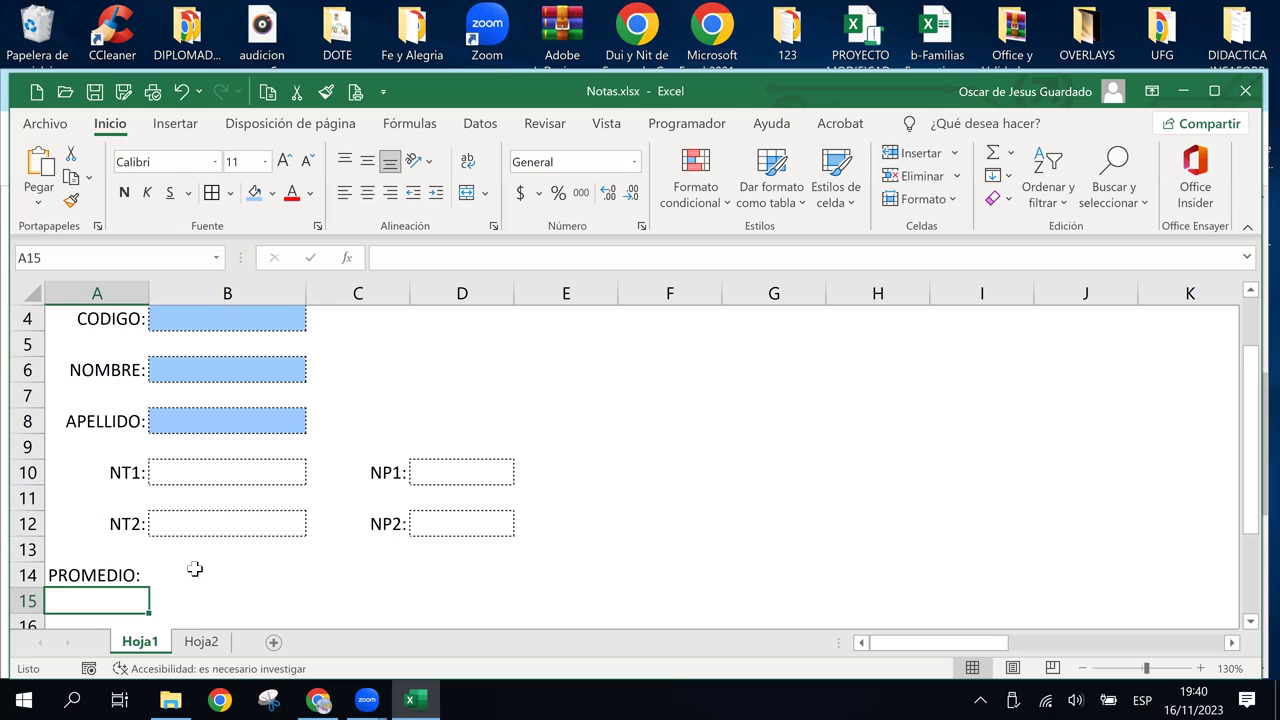
click(194, 569)
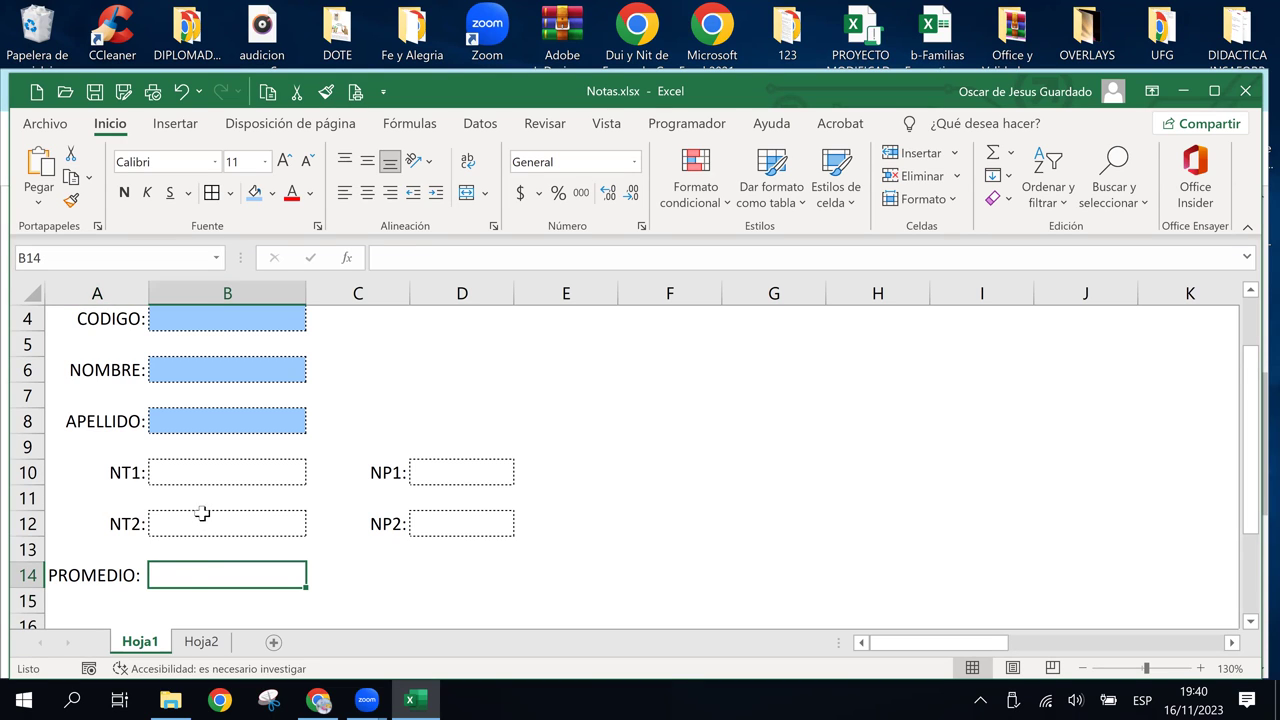
Copy B12's dotted border onto PROMEDIO cell B14 with Format Painter
click(204, 520)
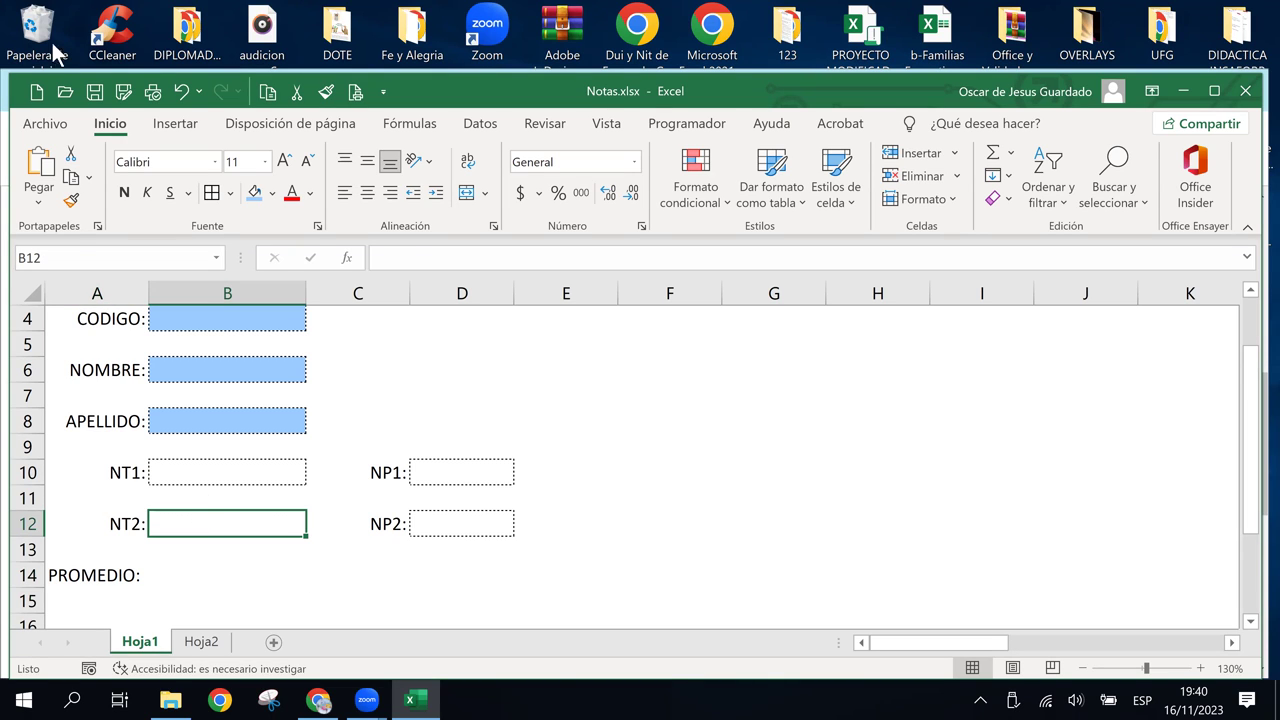
click(71, 200)
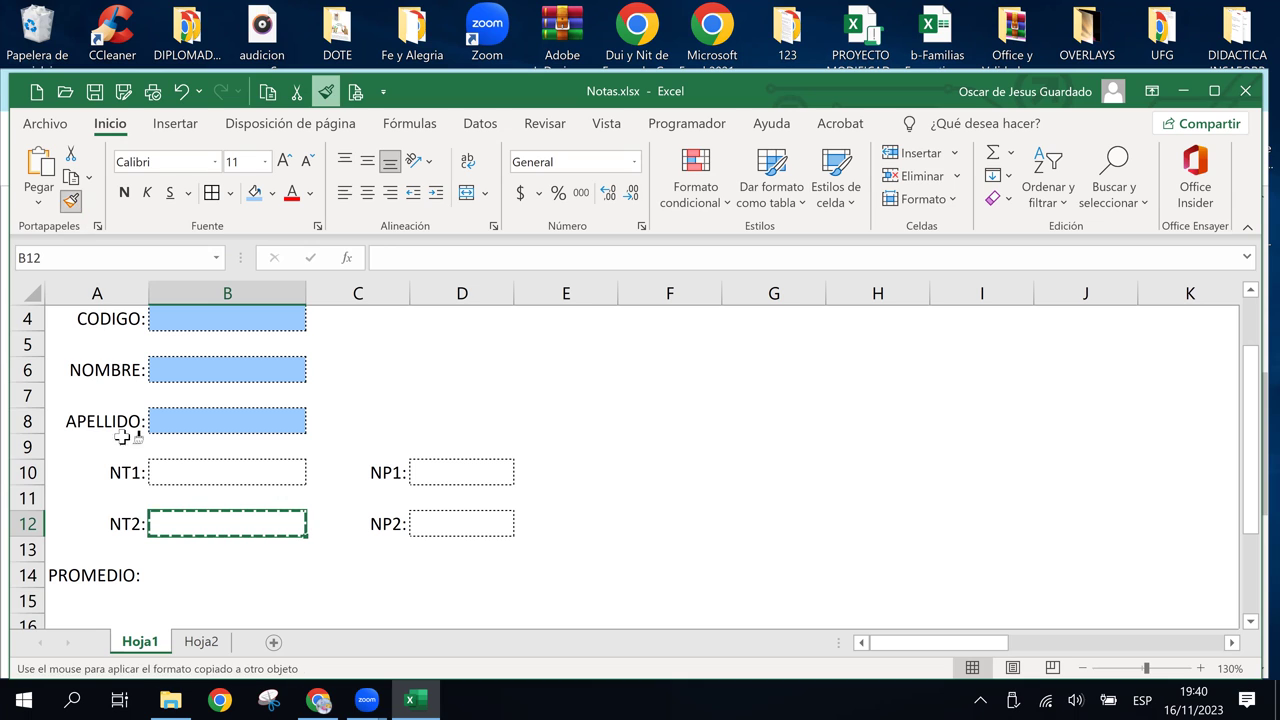
click(175, 579)
click(443, 588)
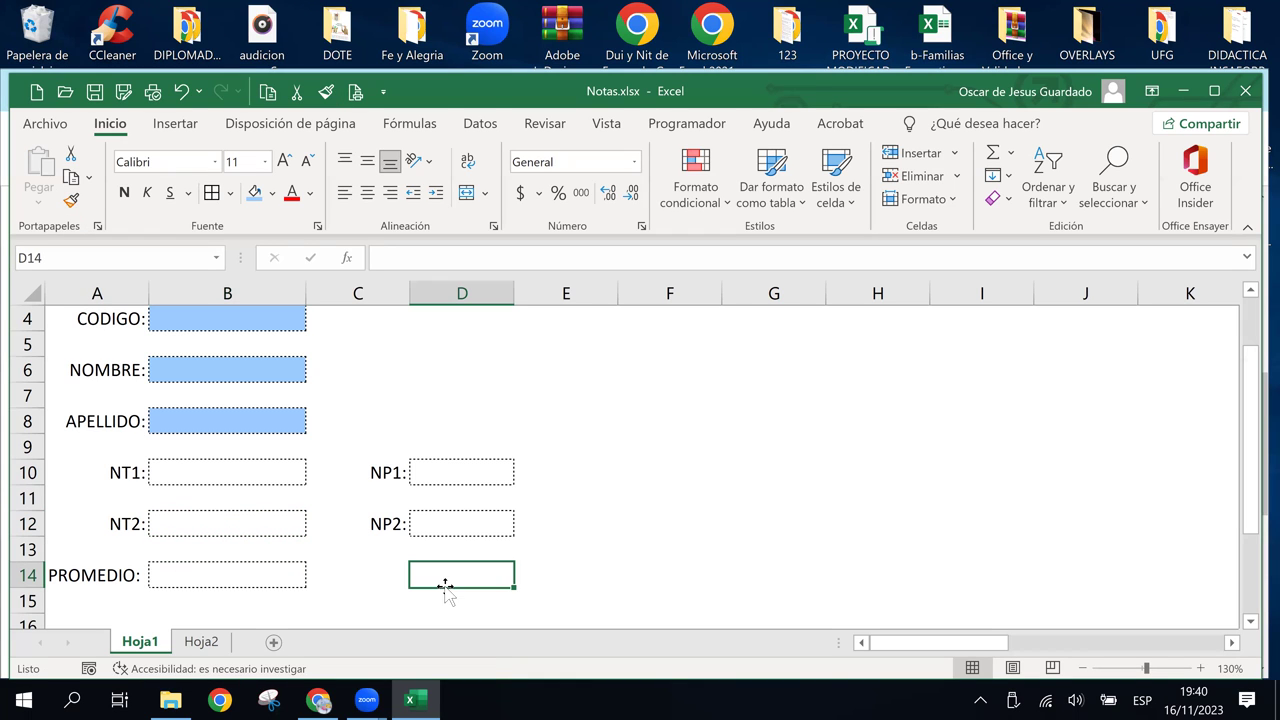
Fill the grade cells B10, D10, D12 and B12 light green
click(559, 483)
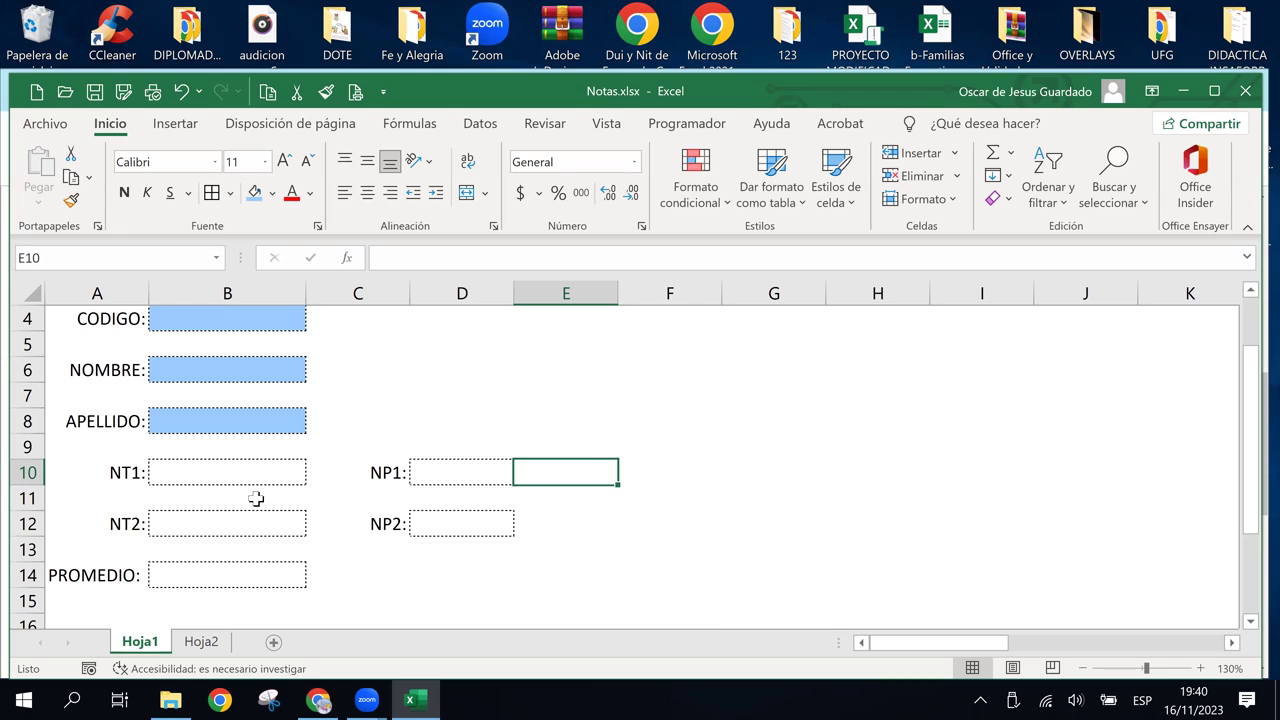
click(232, 469)
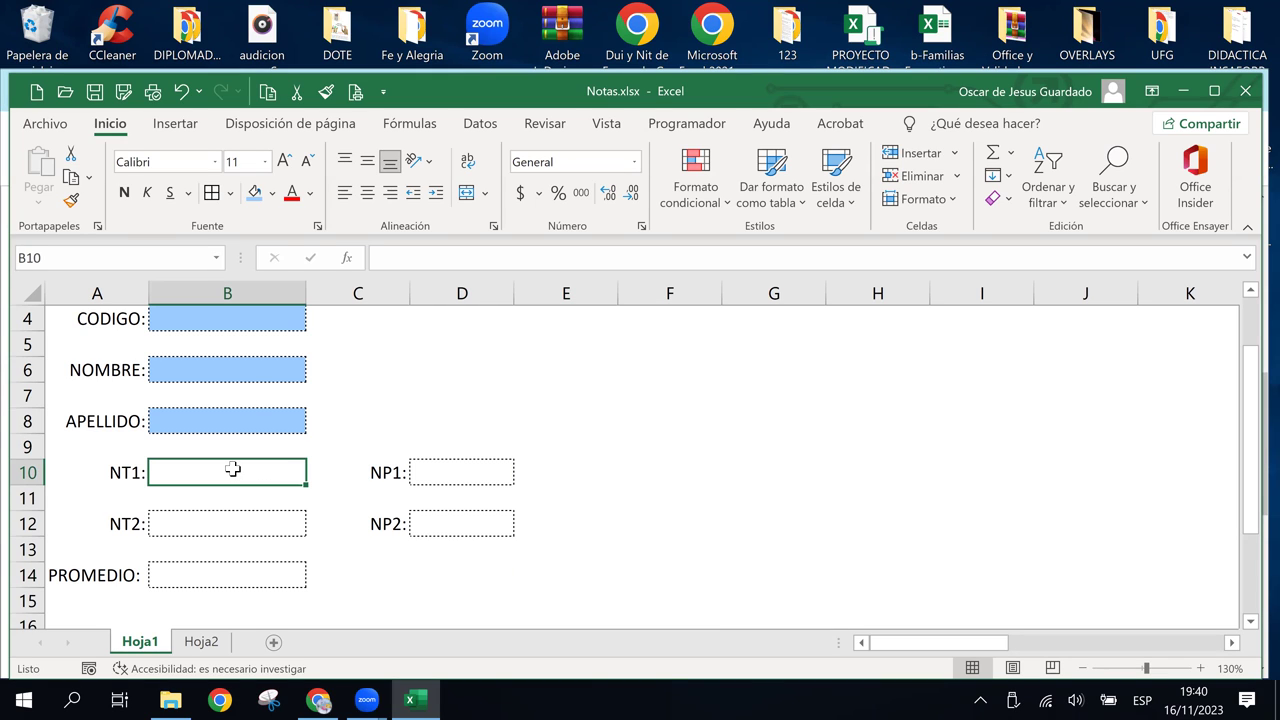
shift+click(445, 481)
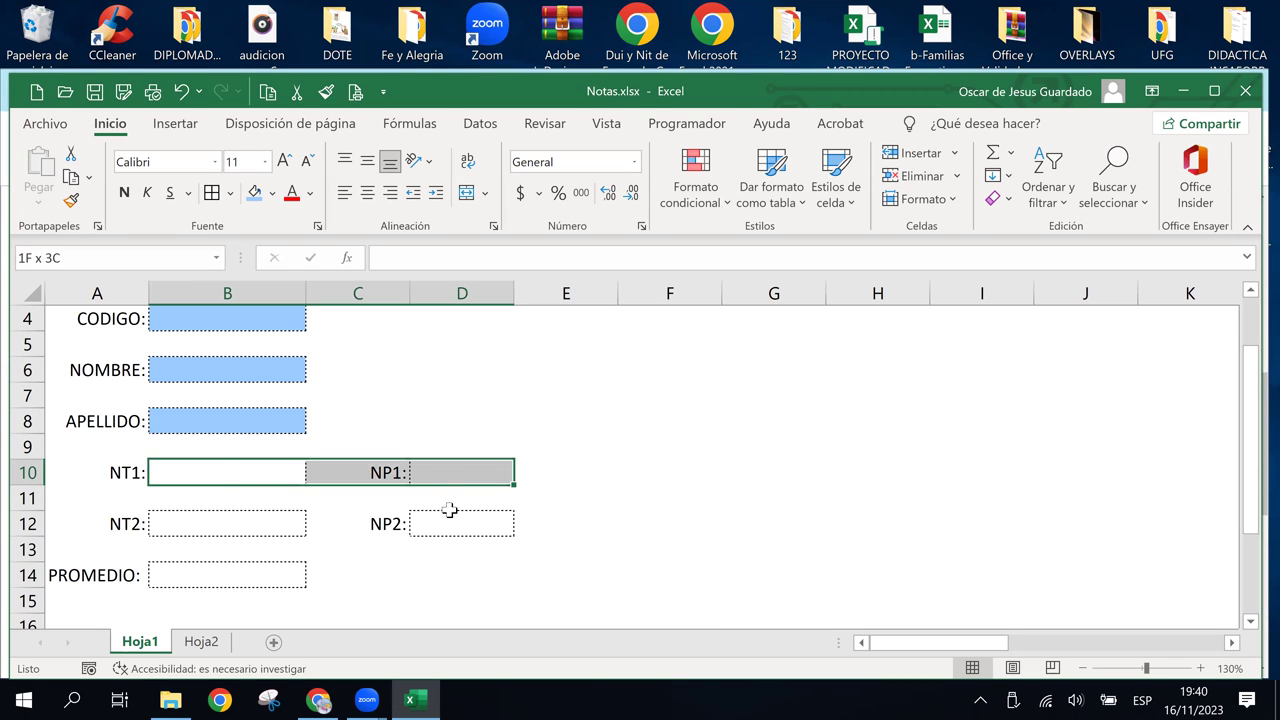
click(287, 474)
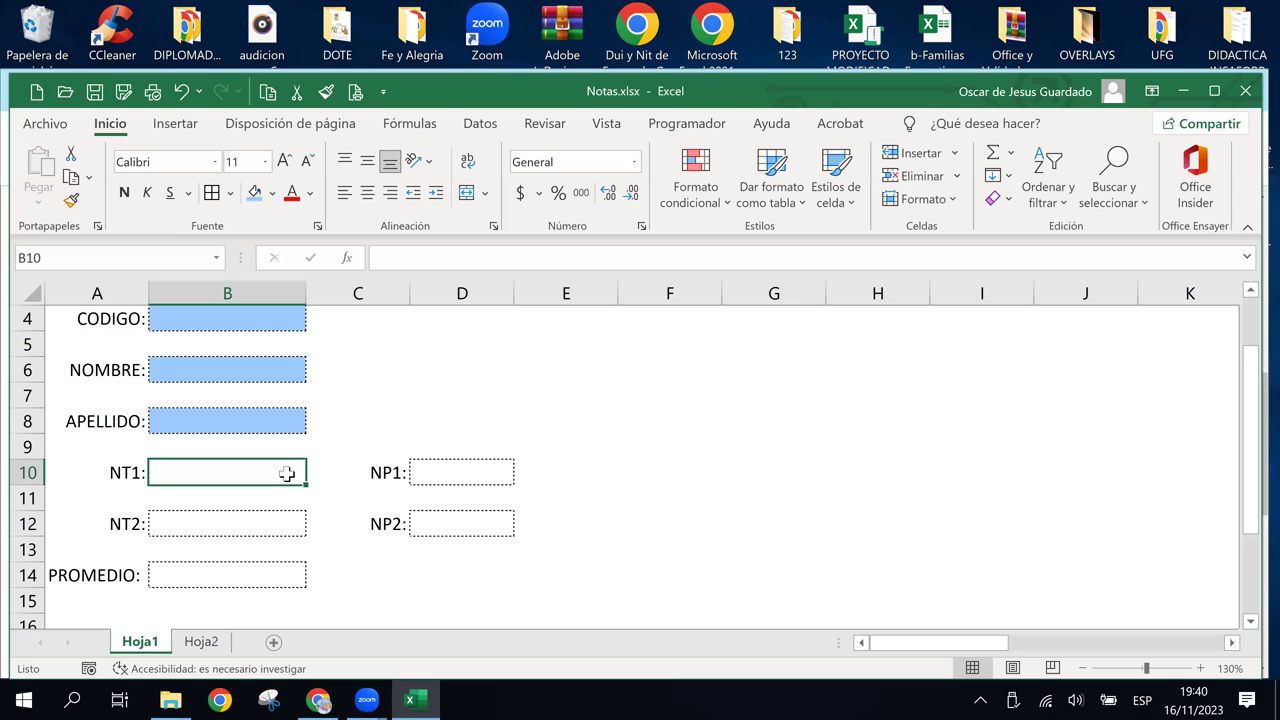
ctrl+click(463, 468)
ctrl+click(453, 529)
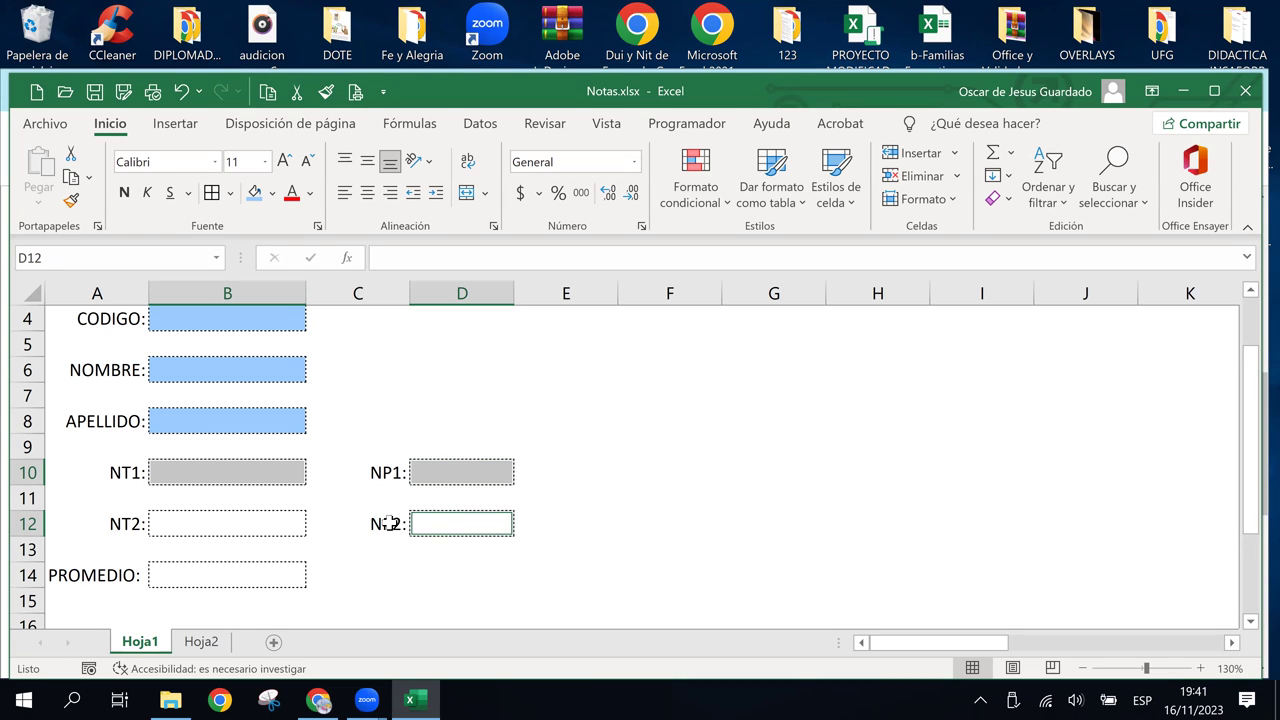
ctrl+click(240, 525)
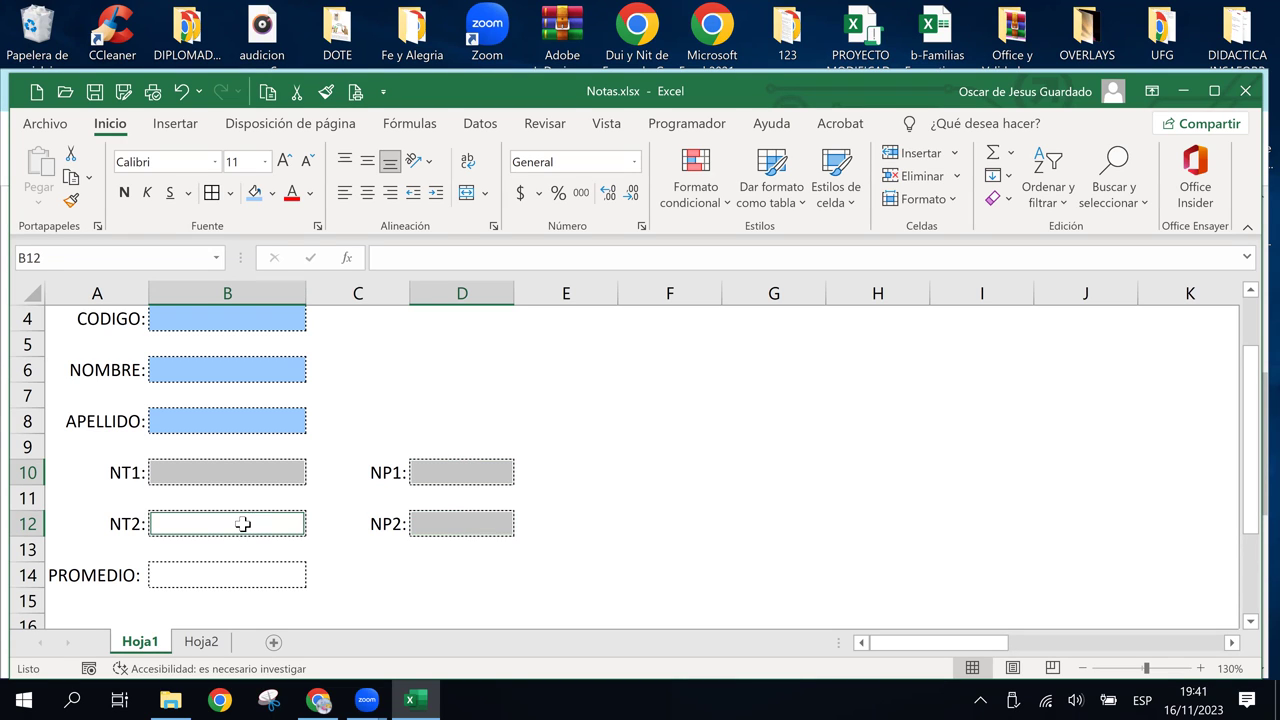
click(274, 195)
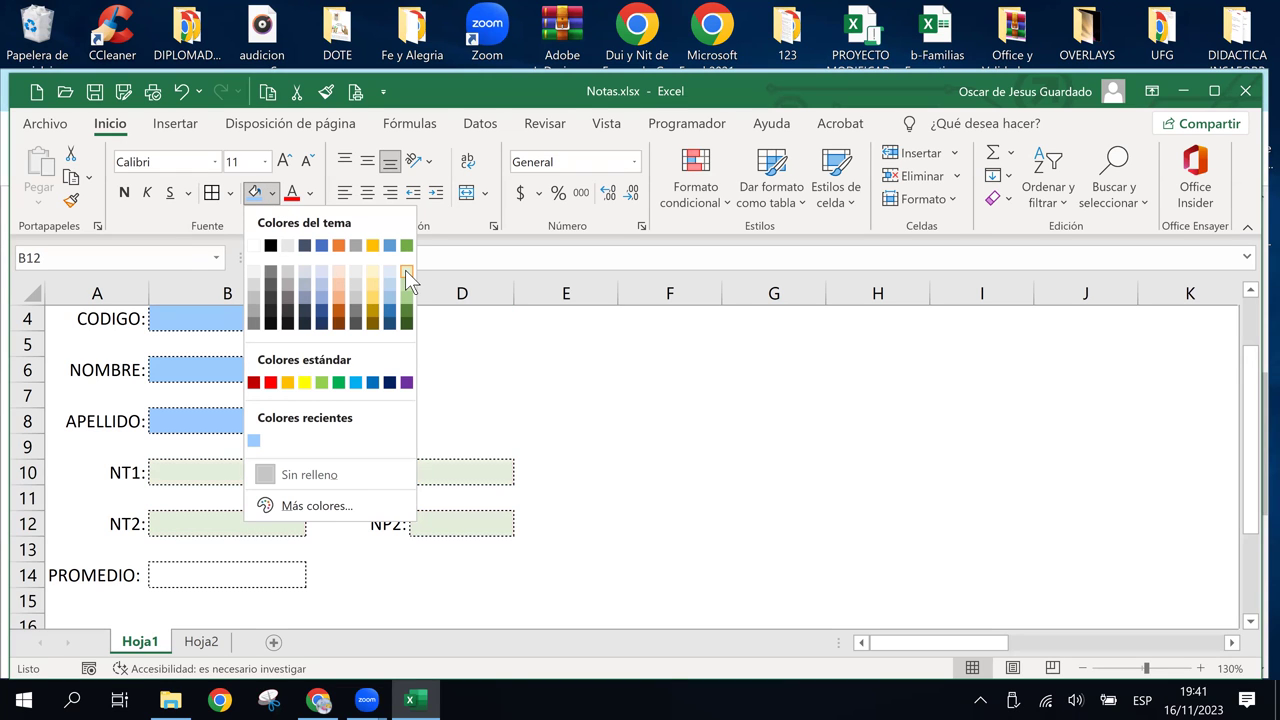
click(405, 269)
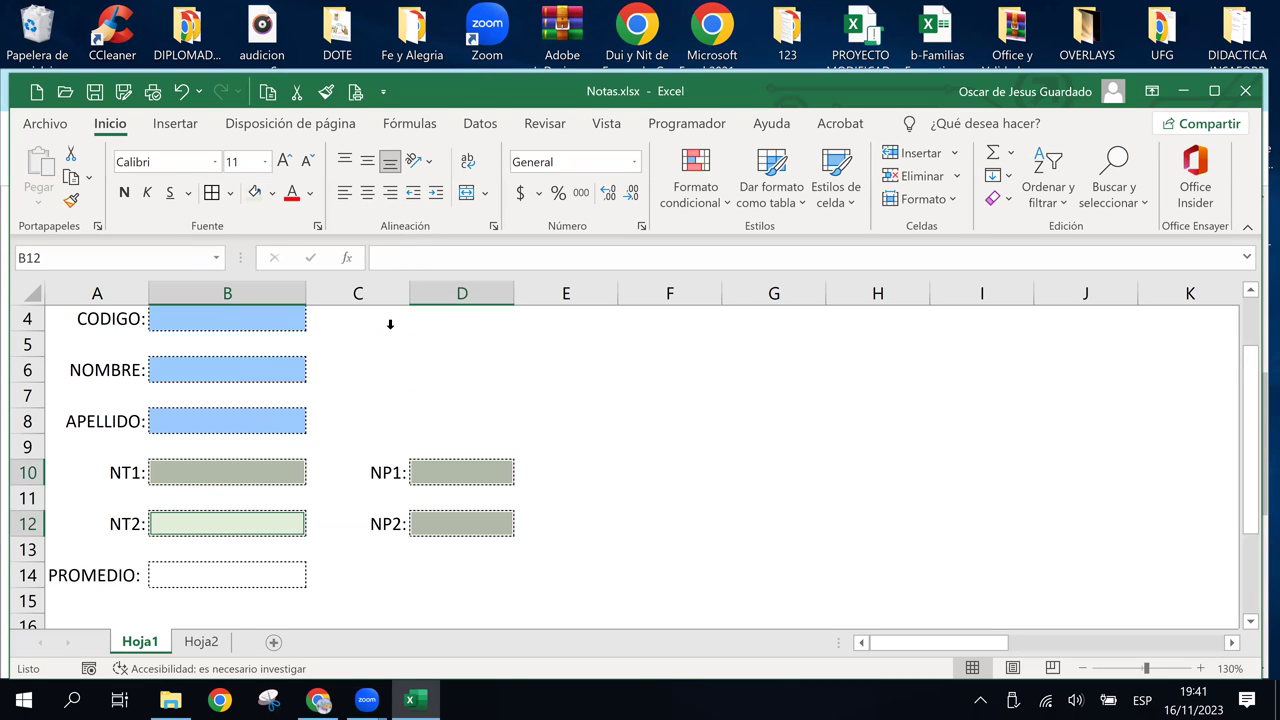
Fill PROMEDIO cell B14 with a custom light yellow
click(268, 574)
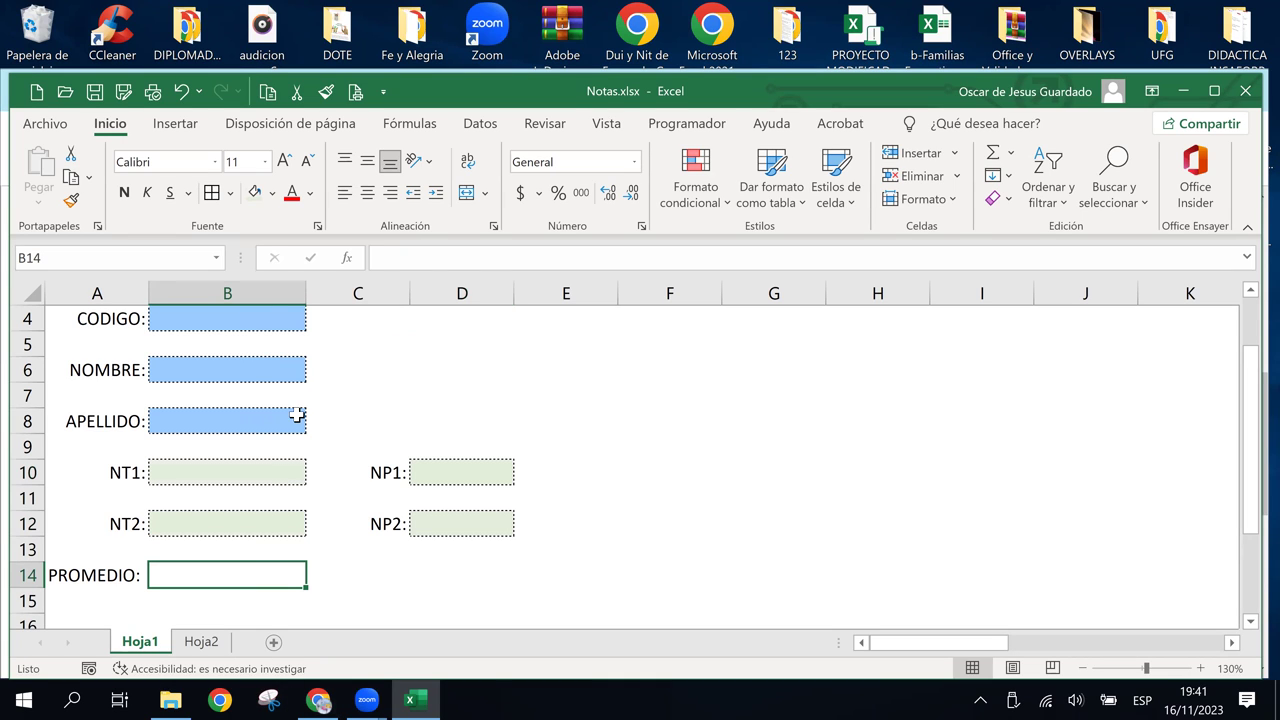
click(272, 193)
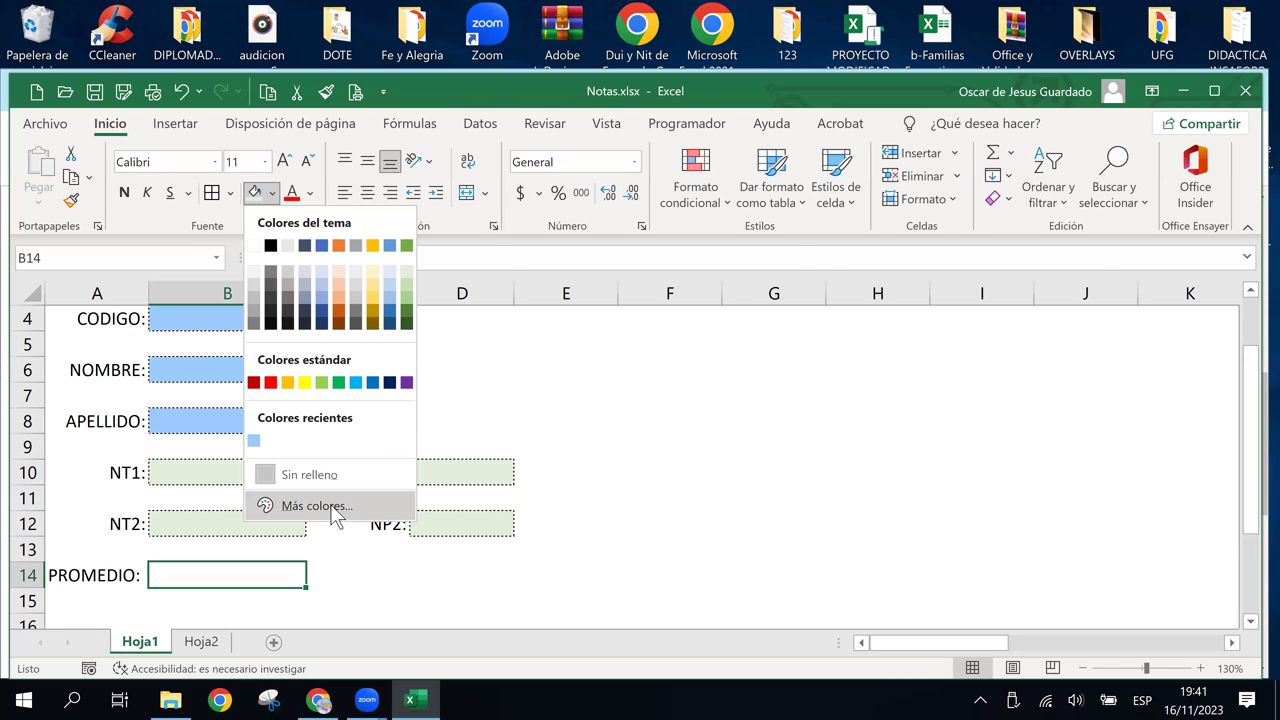
click(316, 506)
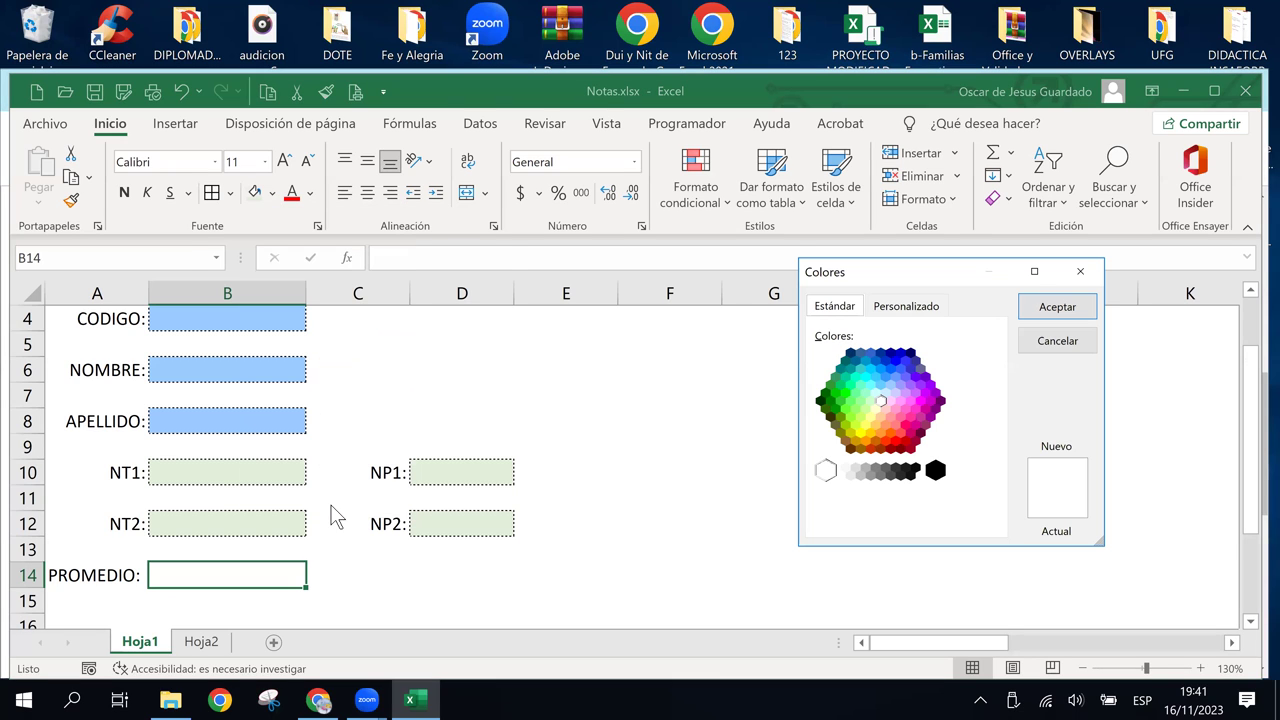
click(876, 409)
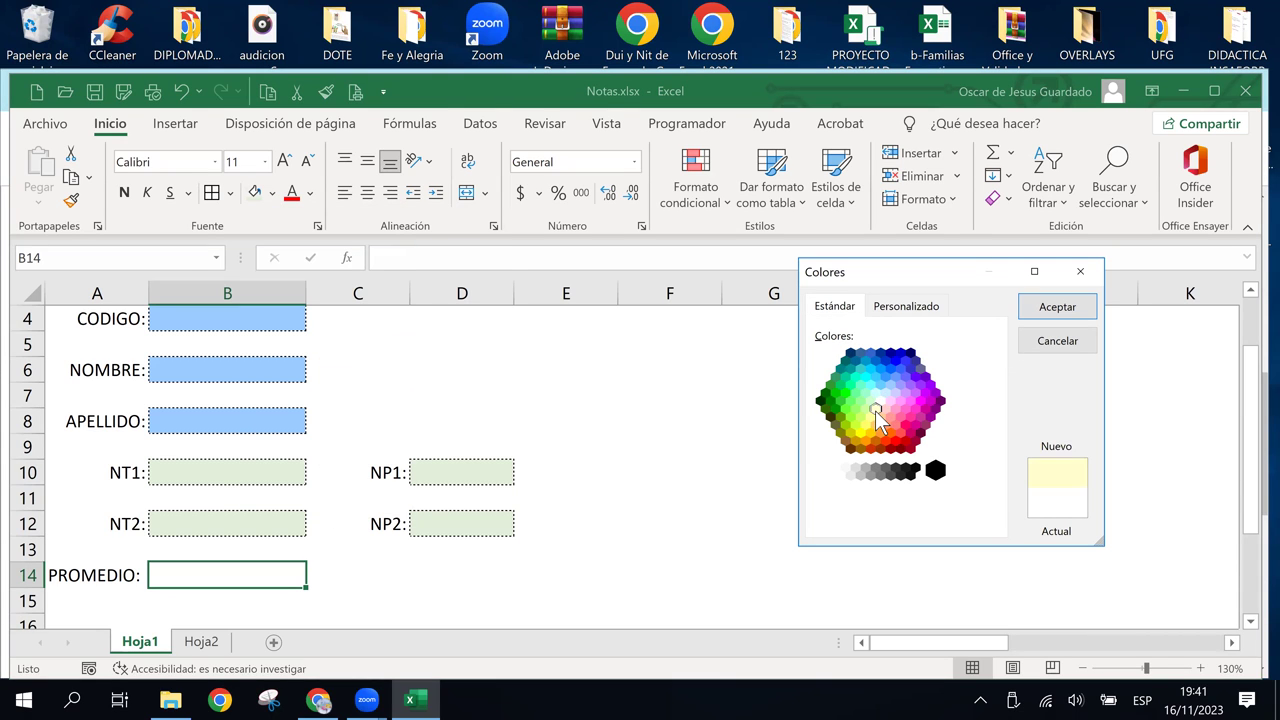
click(1085, 311)
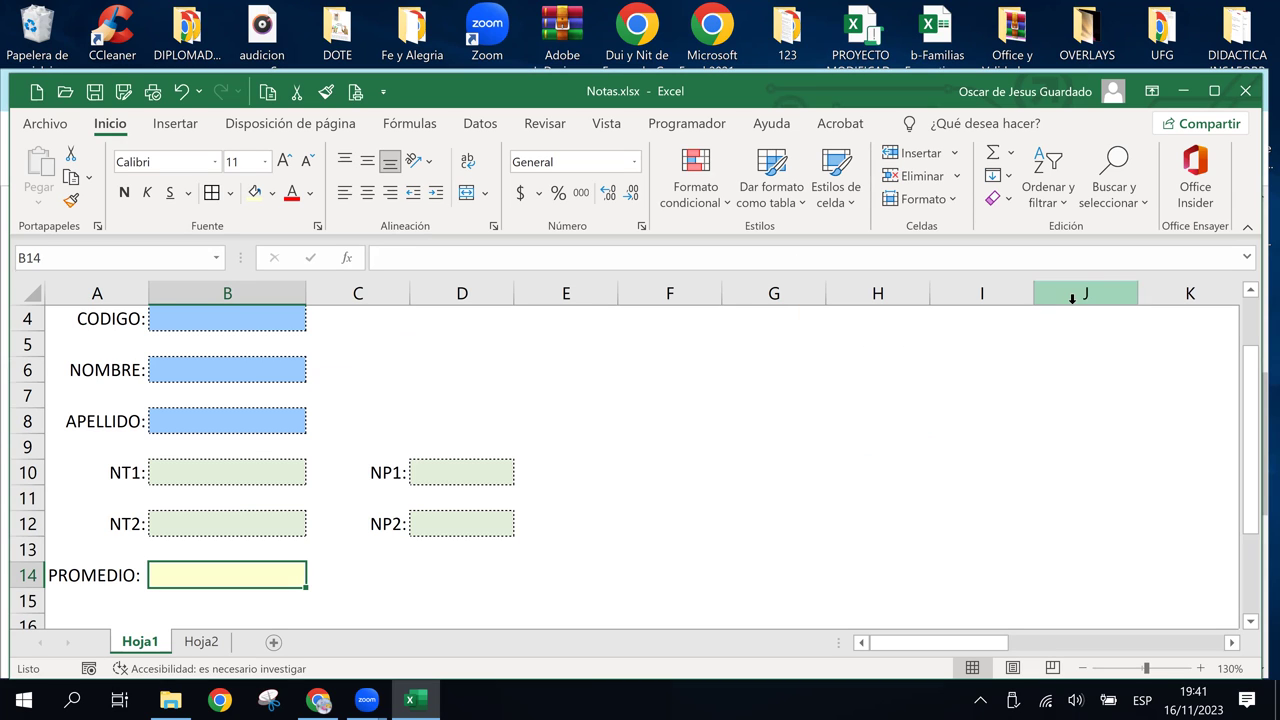
click(624, 445)
click(353, 366)
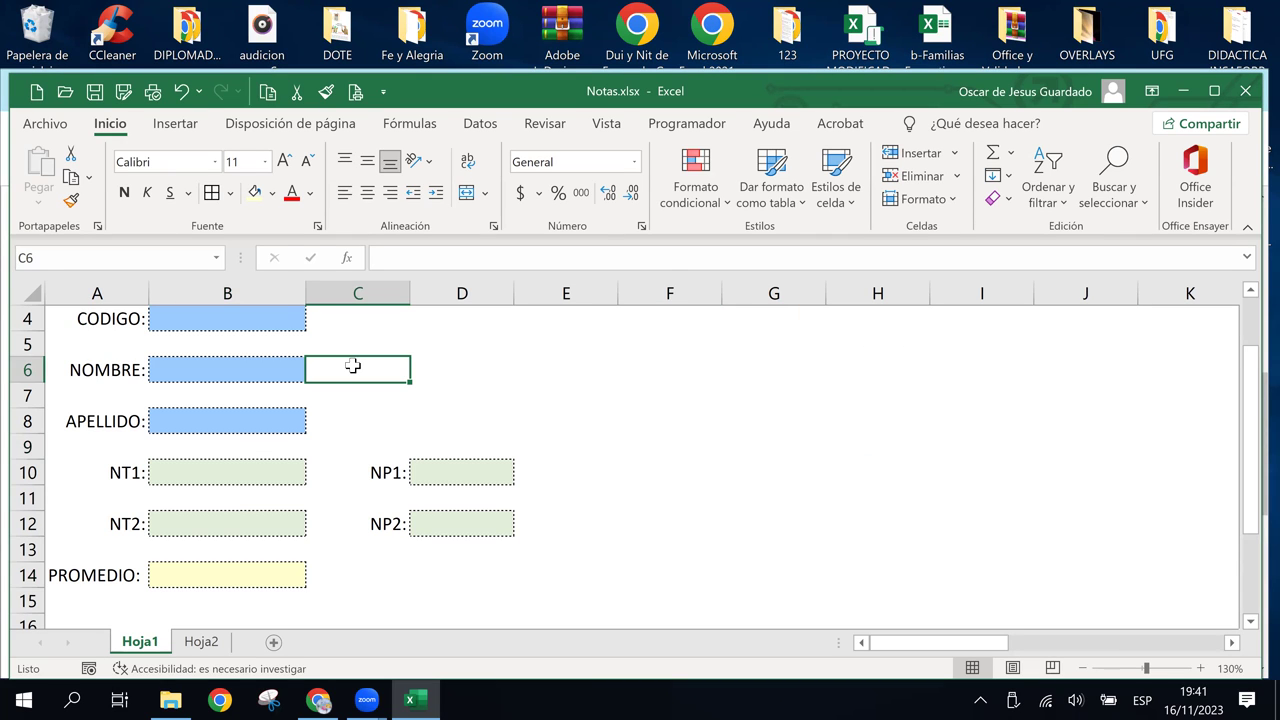
key(Up)
key(Up)
key(Up)
key(Up)
key(Up)
key(Down)
key(Down)
key(Down)
key(Down)
key(Down)
key(Down)
key(Down)
key(Up)
key(Up)
key(Up)
key(Up)
key(Up)
key(Up)
key(Up)
key(Up)
key(Up)
key(Up)
key(Right)
key(Right)
key(Right)
key(Right)
key(Right)
key(Right)
key(Right)
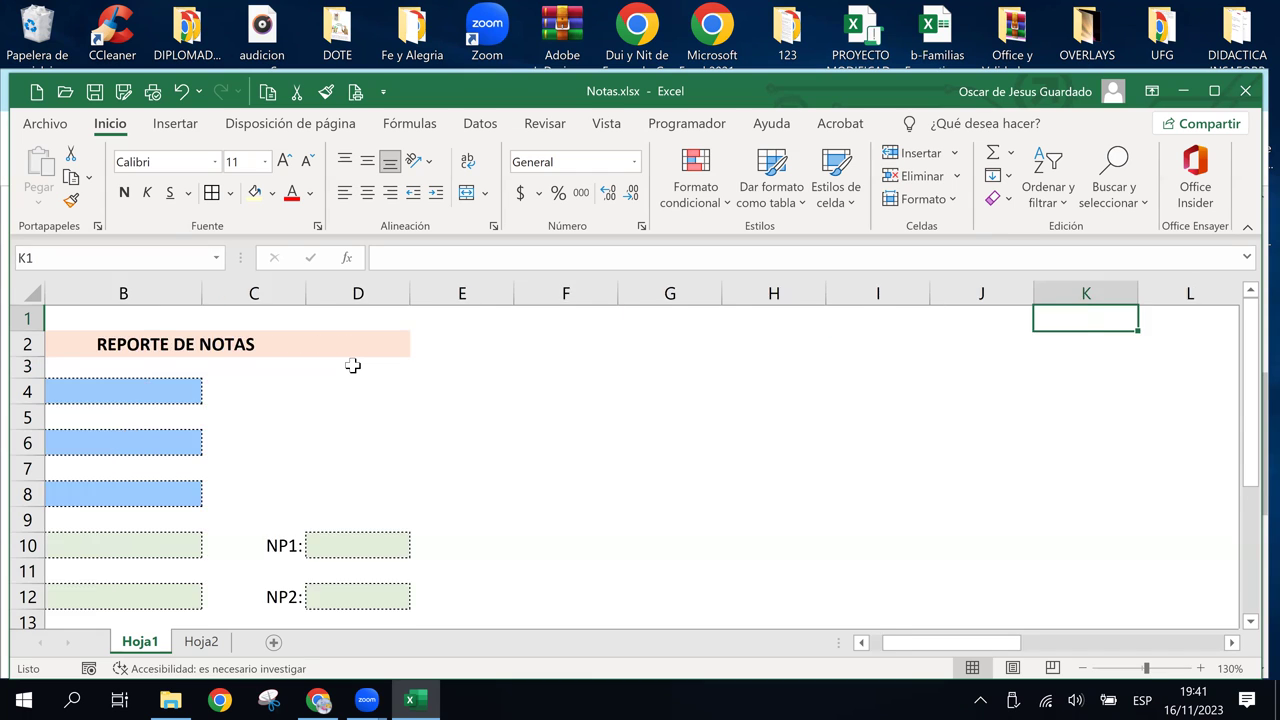
key(Right)
key(Right)
key(Right)
key(Right)
key(Down)
key(Down)
key(Down)
key(Left)
key(Down)
key(Left)
key(Down)
key(Left)
key(Left)
key(Left)
key(Left)
key(Left)
key(Left)
key(Left)
key(Left)
key(Left)
key(Left)
key(Left)
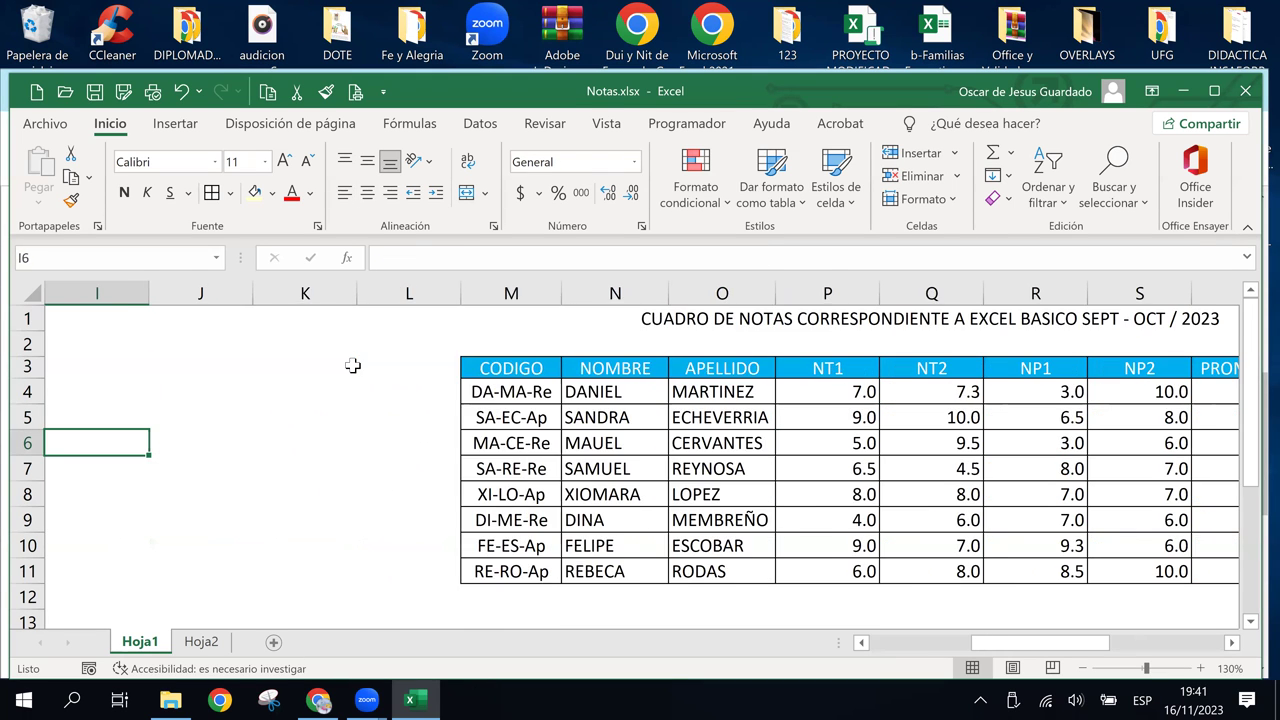
key(Left)
key(Left)
key(Left)
key(Left)
key(Left)
key(Left)
key(Left)
key(Left)
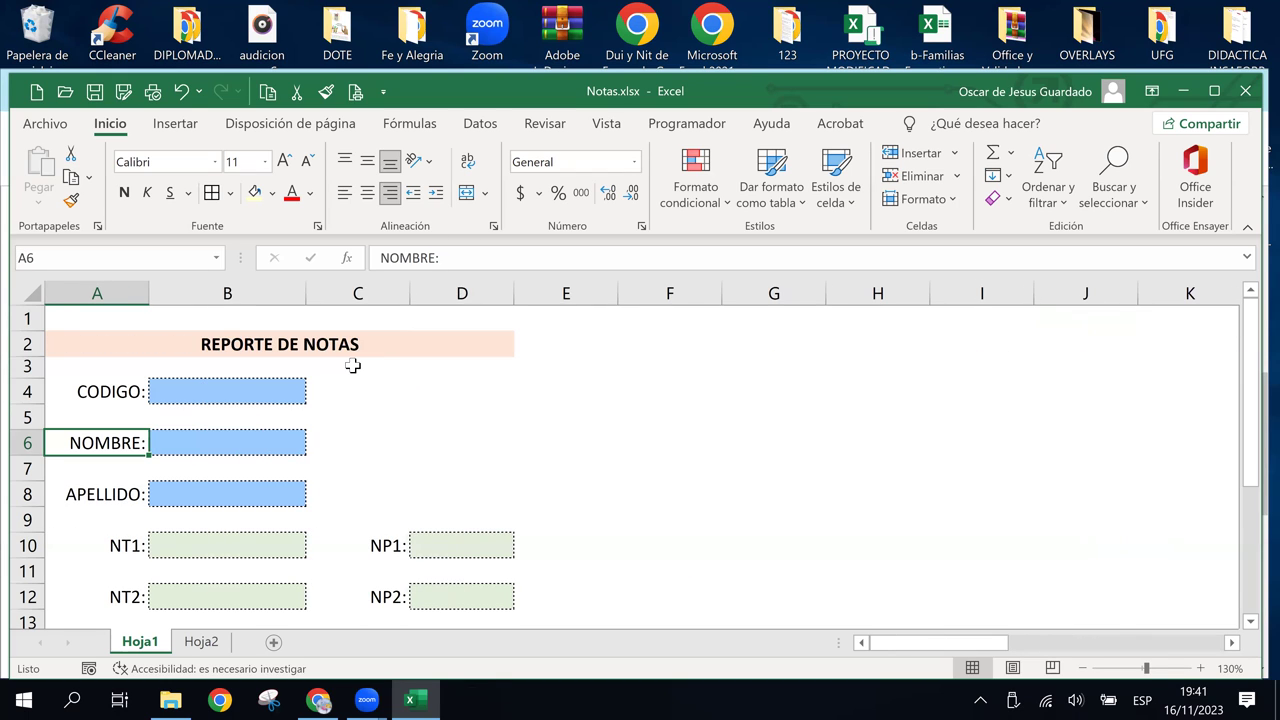
key(Up)
key(Up)
key(Up)
key(Up)
key(Down)
key(Down)
key(Down)
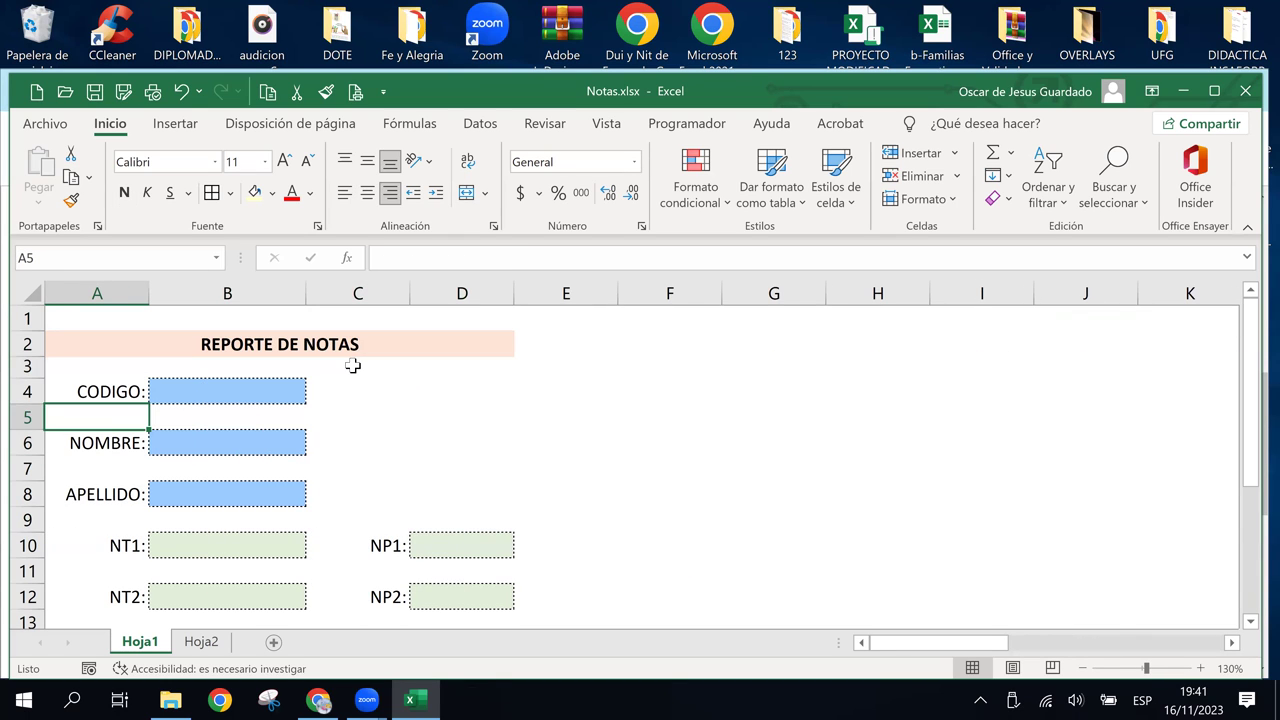
key(Up)
key(Up)
key(Up)
key(Right)
key(Down)
key(Left)
key(Left)
key(Down)
key(Down)
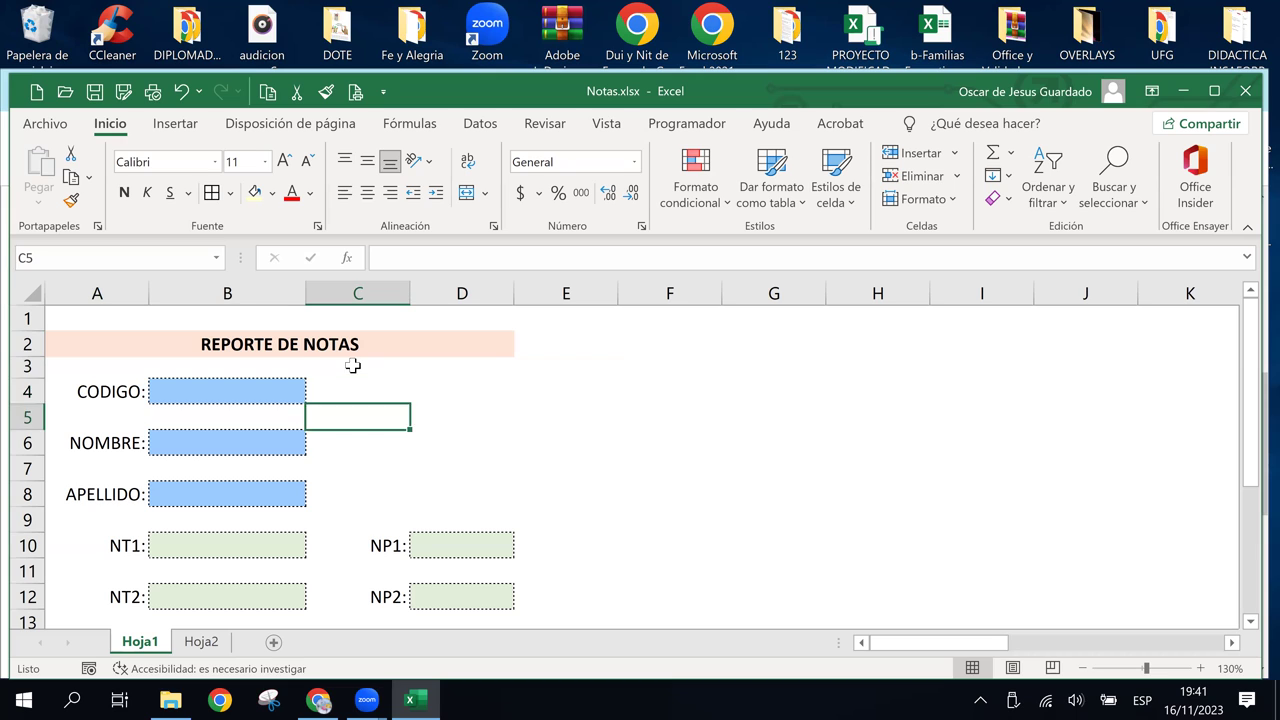
key(Left)
key(Up)
key(Up)
key(Up)
key(Up)
key(Down)
key(Down)
key(Down)
key(Down)
key(Down)
key(Down)
key(Down)
key(Down)
key(Down)
key(Up)
key(Up)
key(Up)
key(Up)
key(Up)
key(Up)
key(Up)
key(Up)
key(Up)
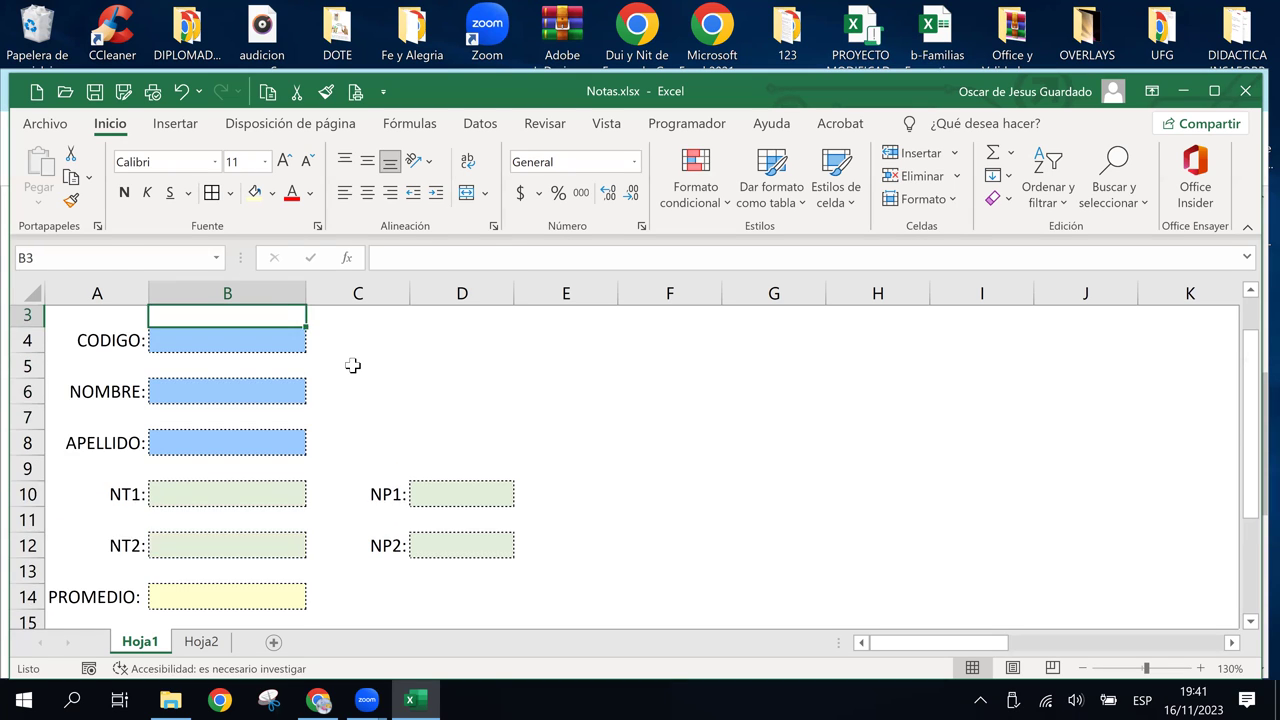
key(Up)
key(Down)
key(Down)
key(Down)
key(Down)
key(Up)
key(Up)
key(Up)
key(Up)
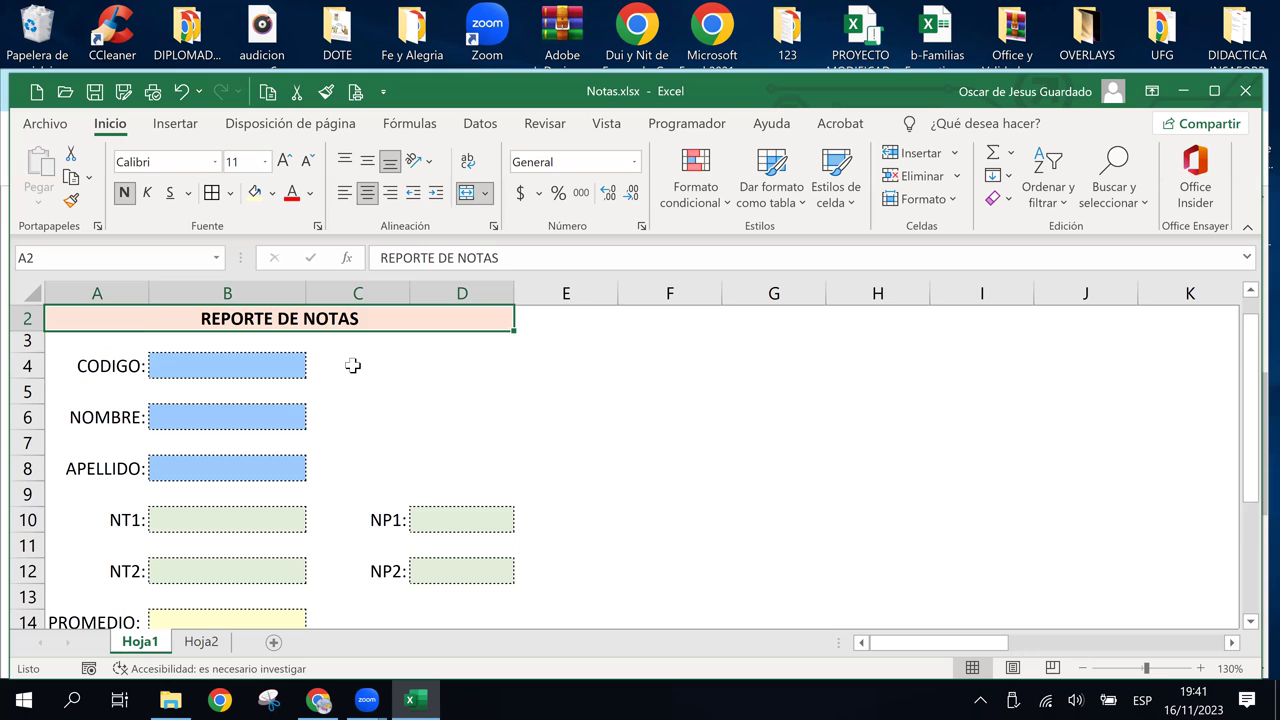
key(Down)
key(Down)
key(Down)
key(Down)
key(Down)
key(Down)
key(Down)
key(Down)
key(Down)
key(Down)
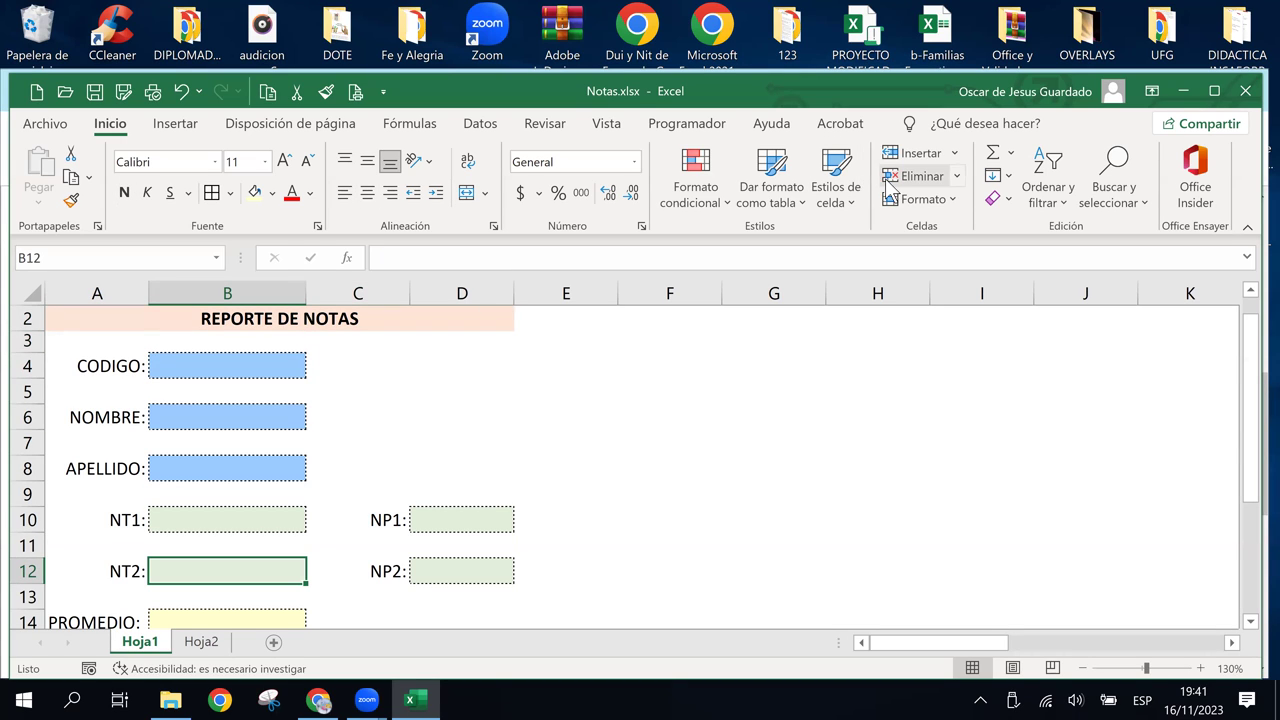
click(510, 440)
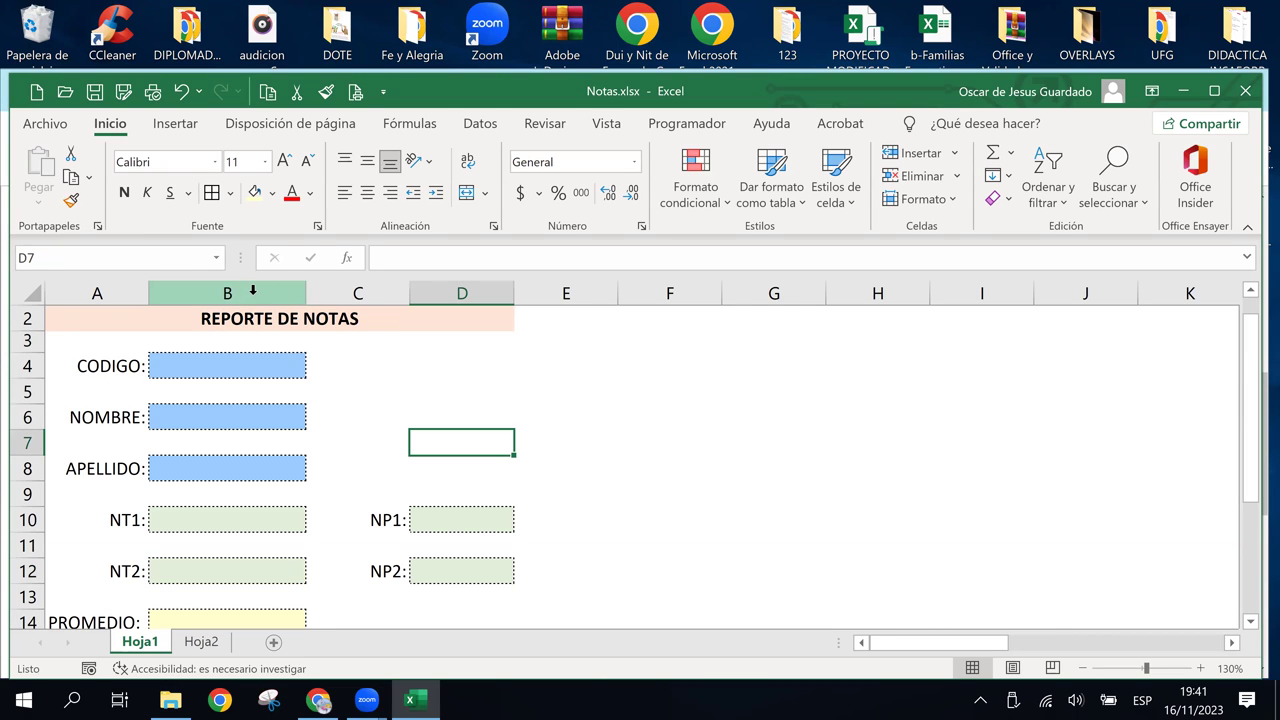
drag(252, 290, 699, 322)
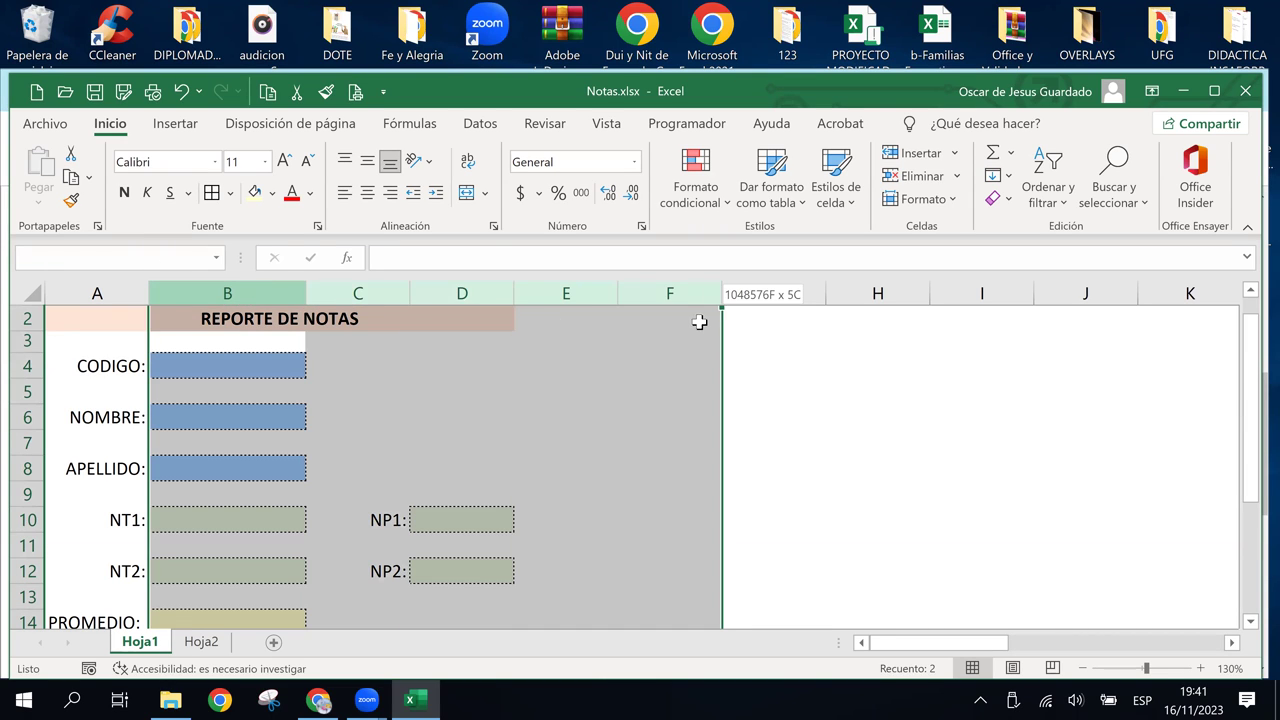
drag(699, 322, 1006, 331)
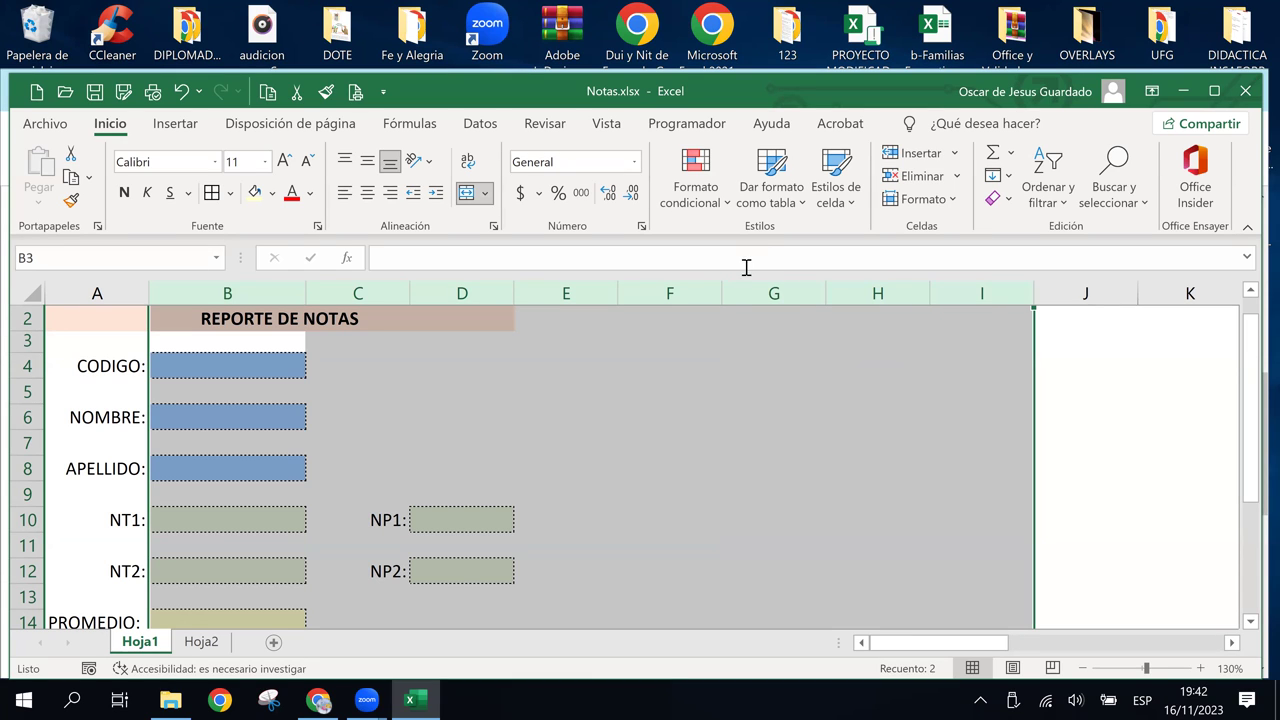
right_click(778, 296)
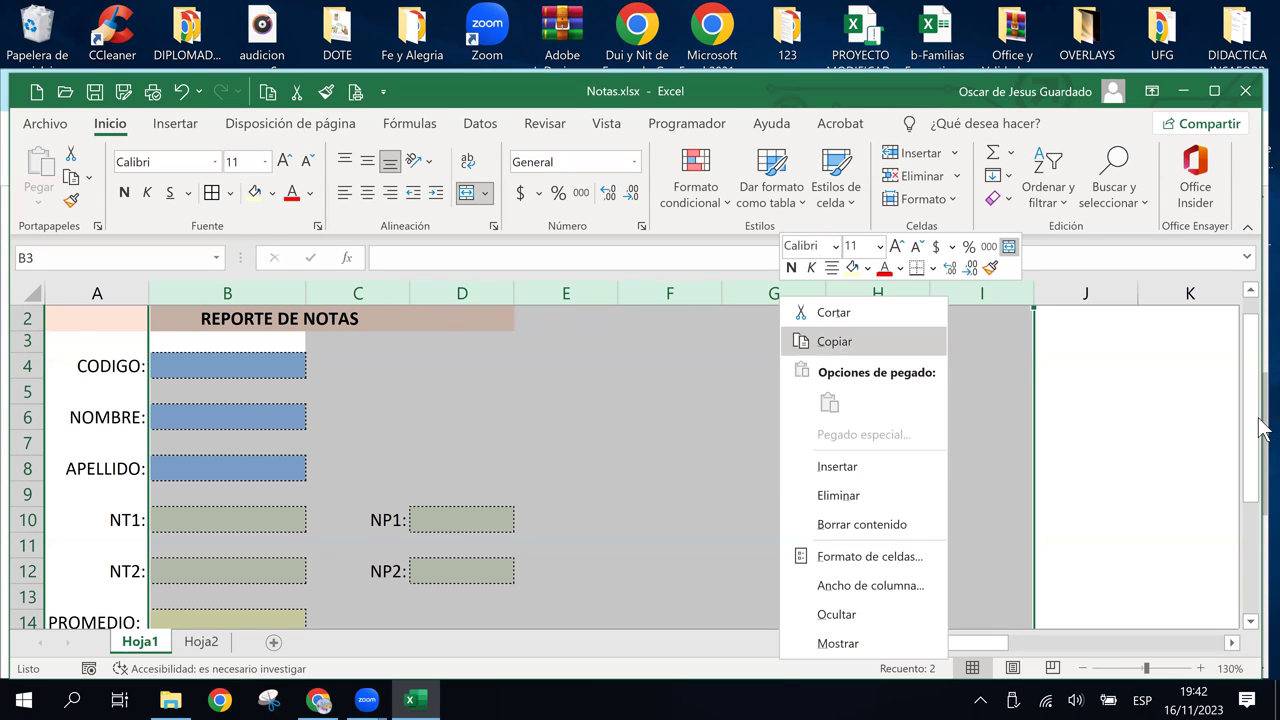
click(1174, 418)
key(Right)
key(Right)
key(Right)
key(Right)
key(Right)
key(Right)
key(Right)
key(Right)
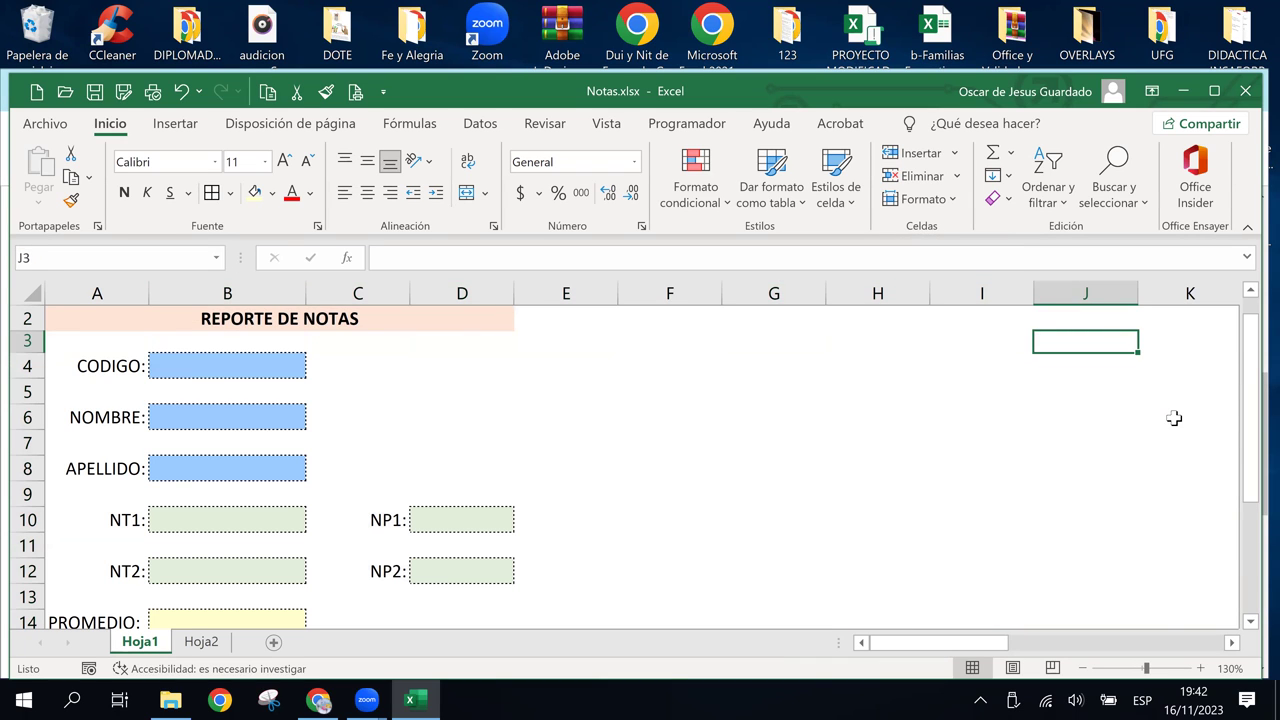
key(Right)
key(Right)
key(Right)
key(Right)
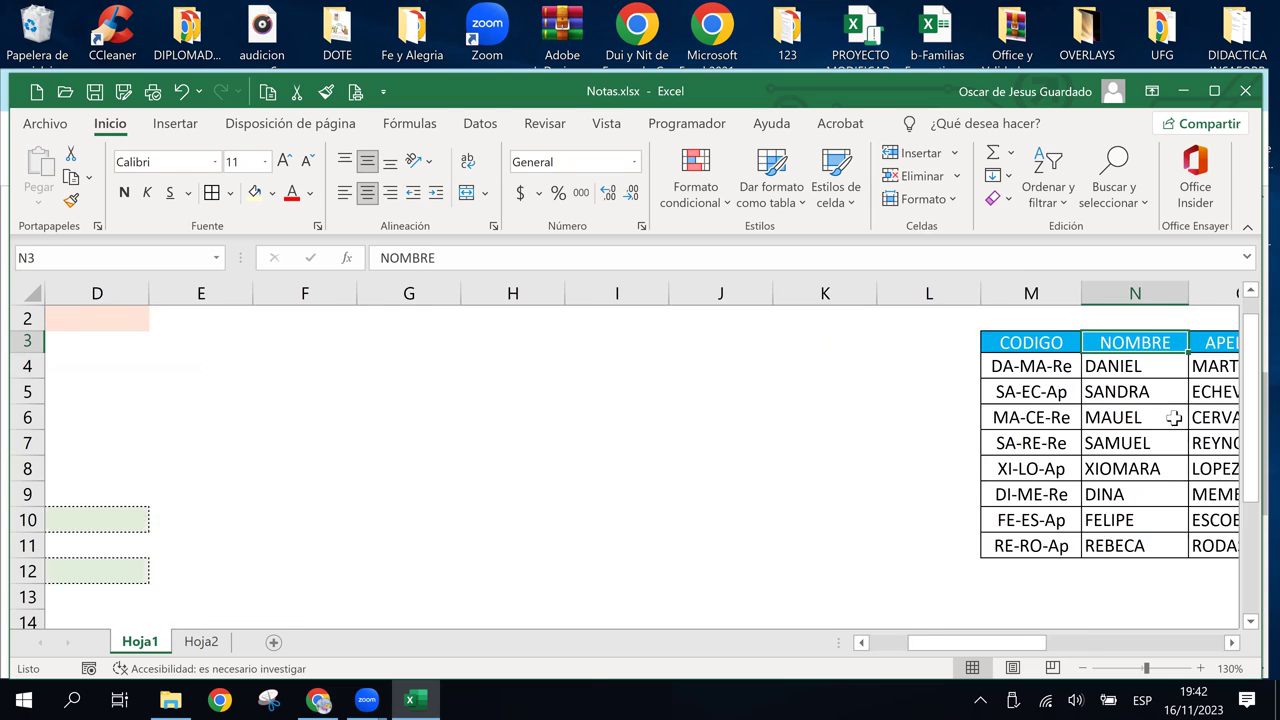
key(Right)
key(Left)
key(Left)
key(Left)
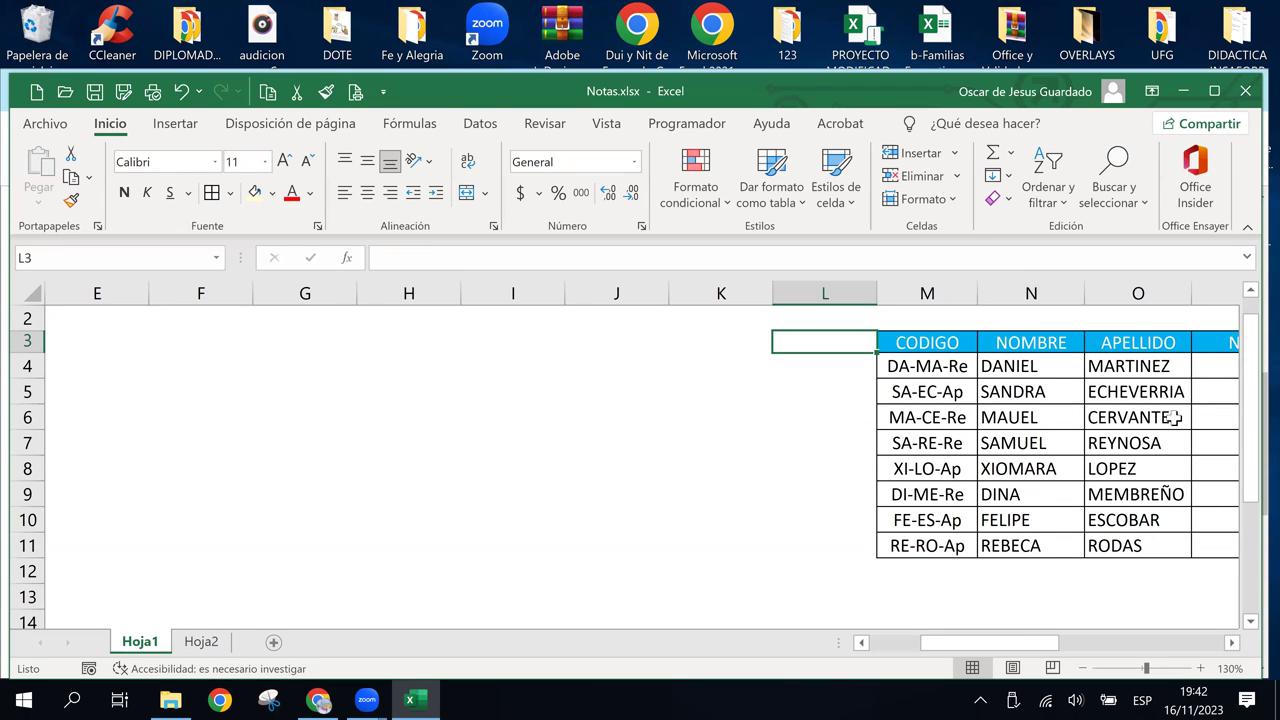
key(Left)
key(Left)
key(Left)
key(Left)
key(Left)
key(Left)
key(Left)
key(Left)
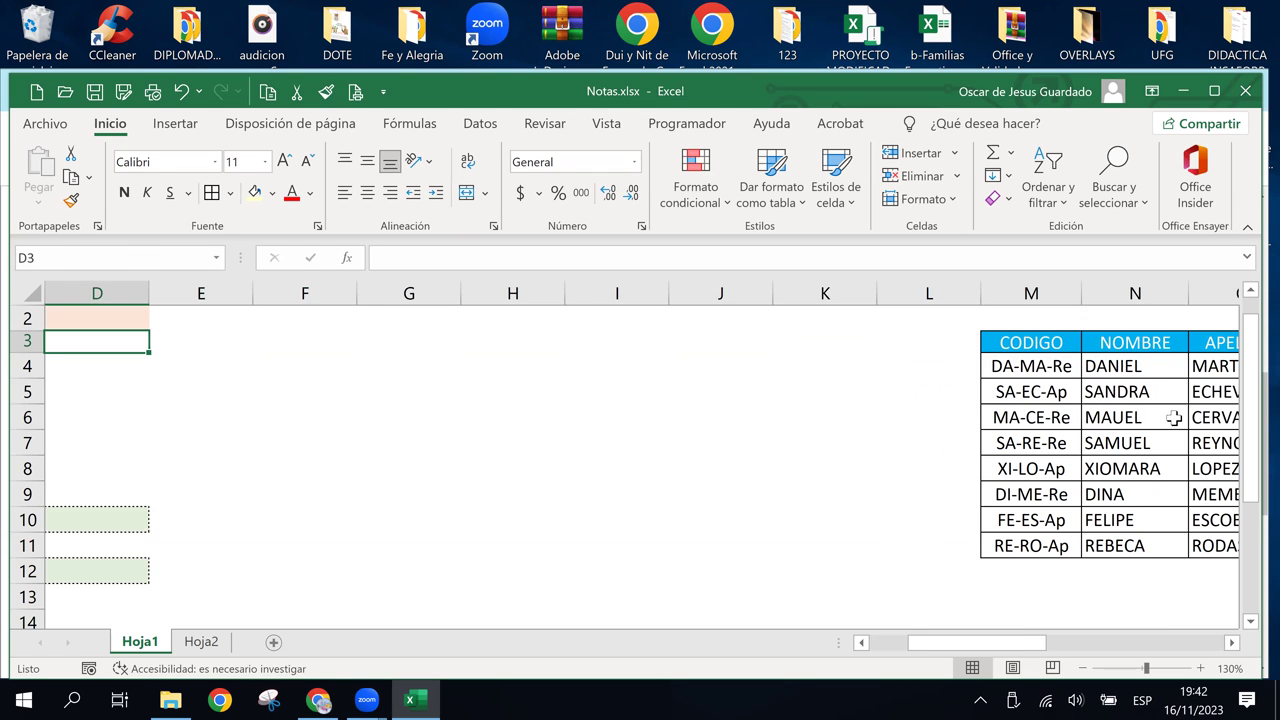
key(Left)
key(Left)
key(Left)
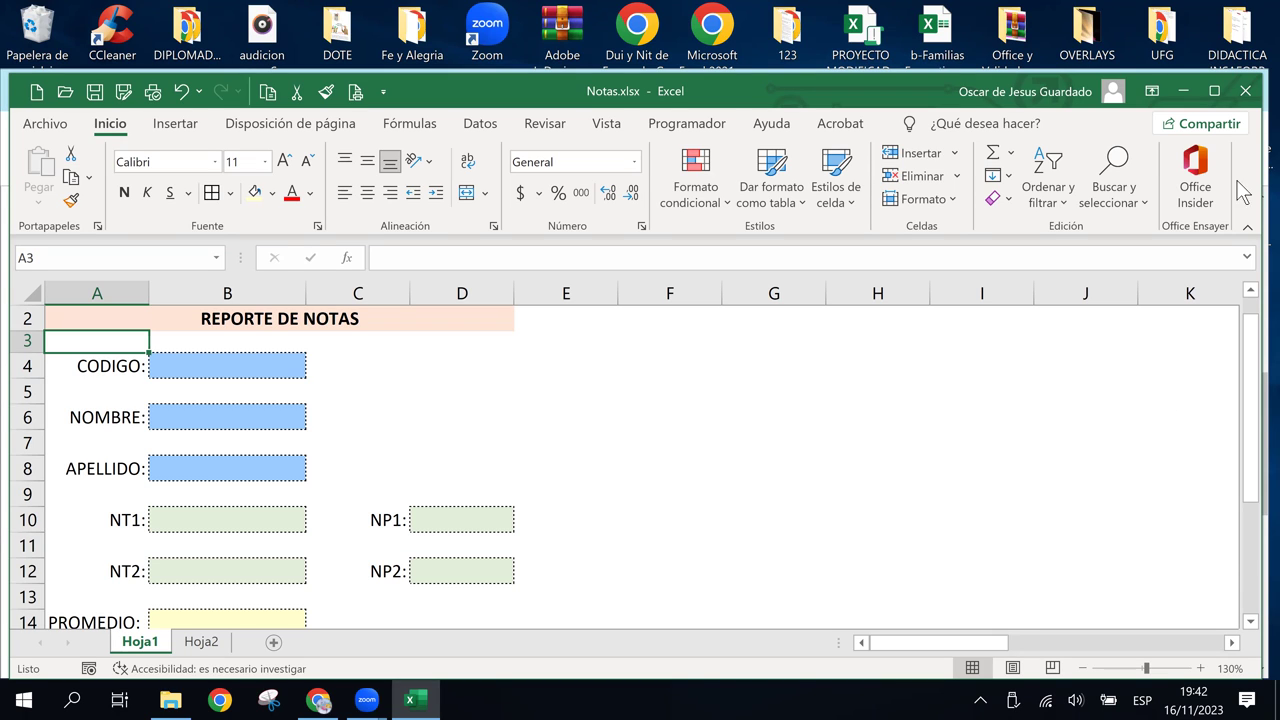
click(443, 428)
click(251, 337)
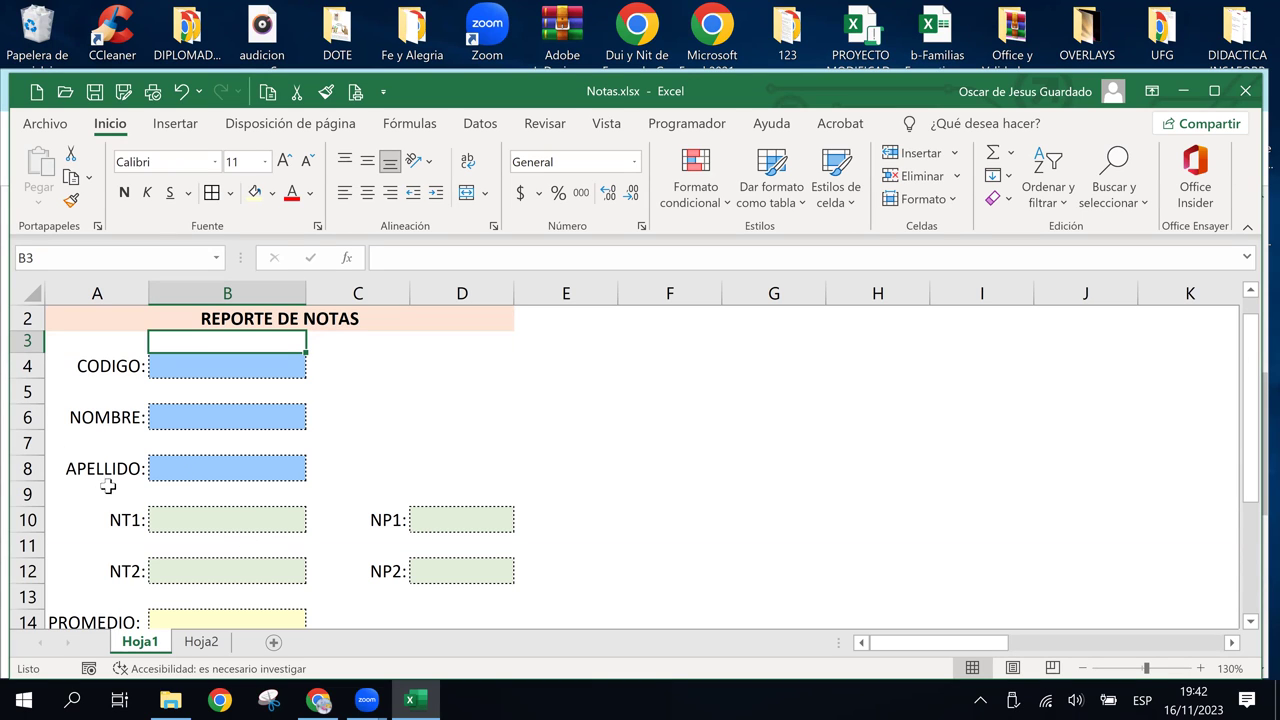
drag(63, 467, 405, 466)
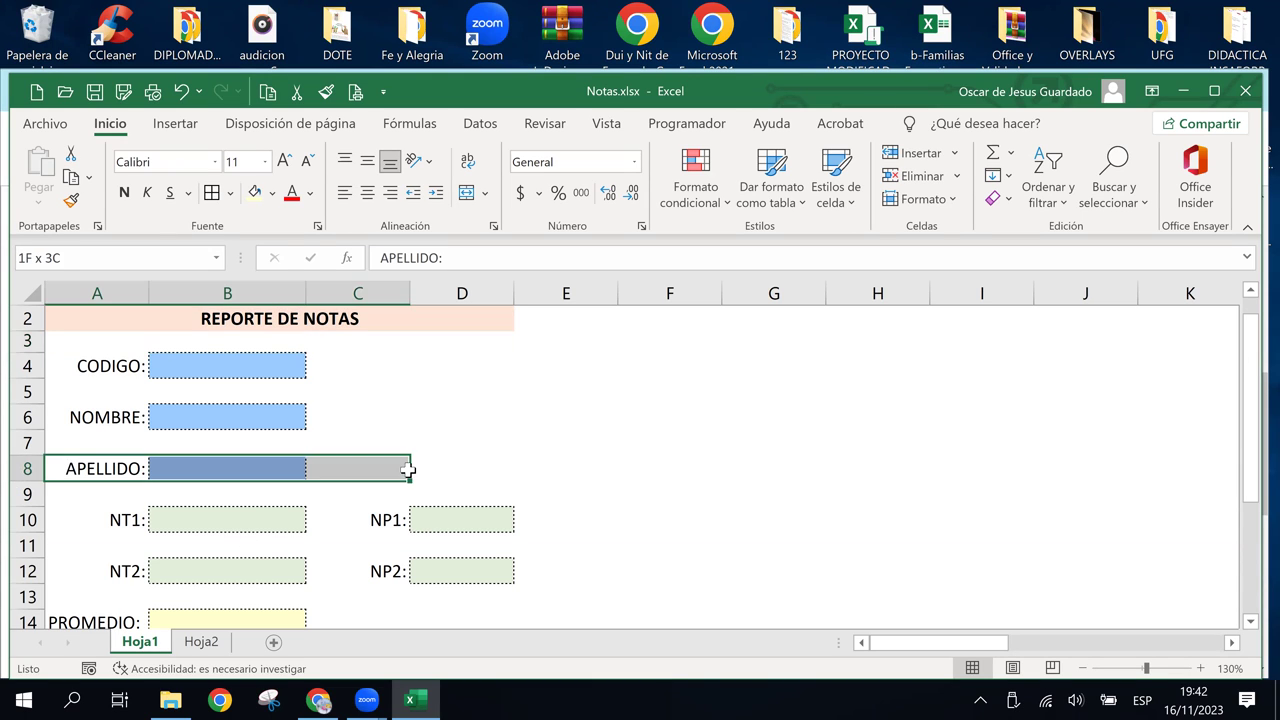
click(179, 486)
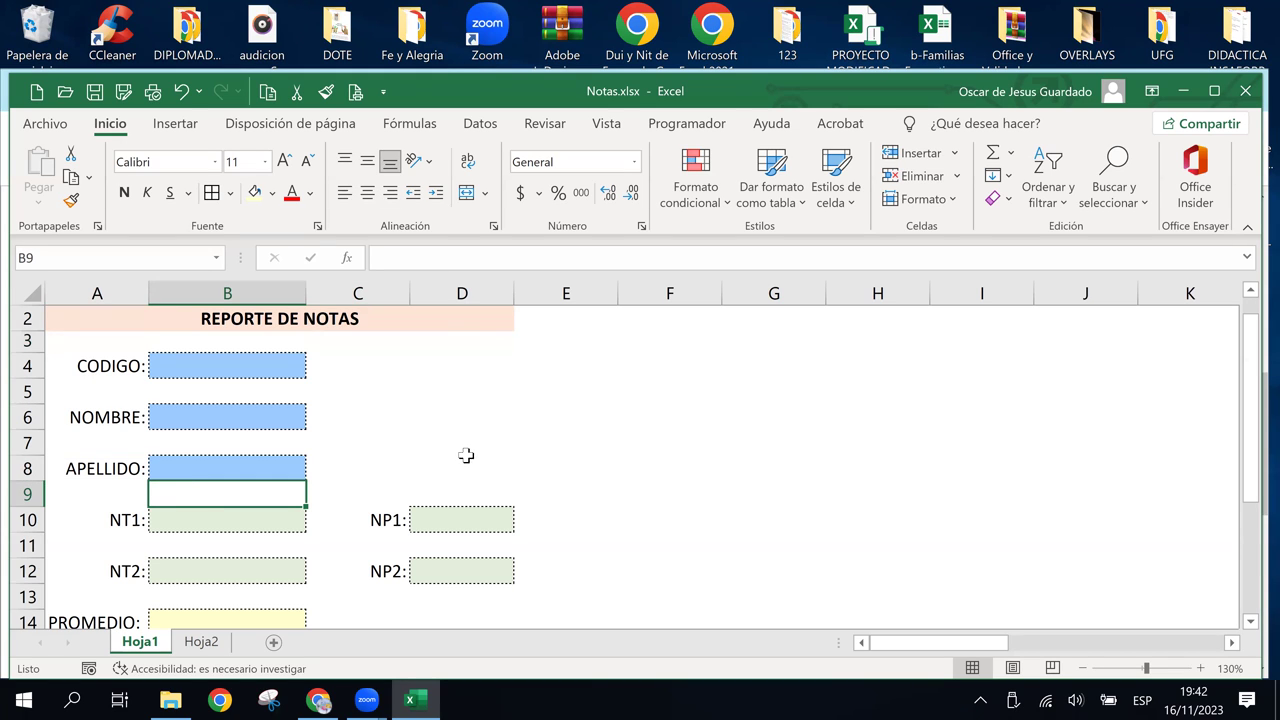
click(395, 437)
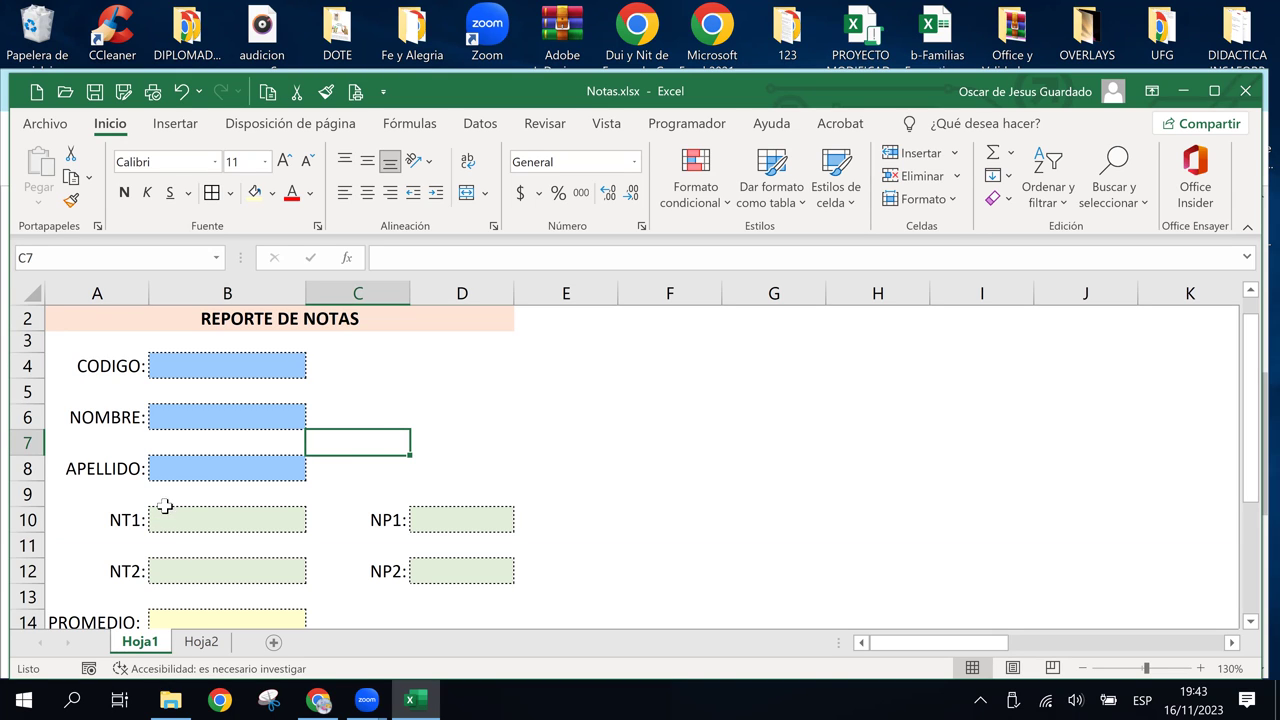
click(588, 448)
click(769, 449)
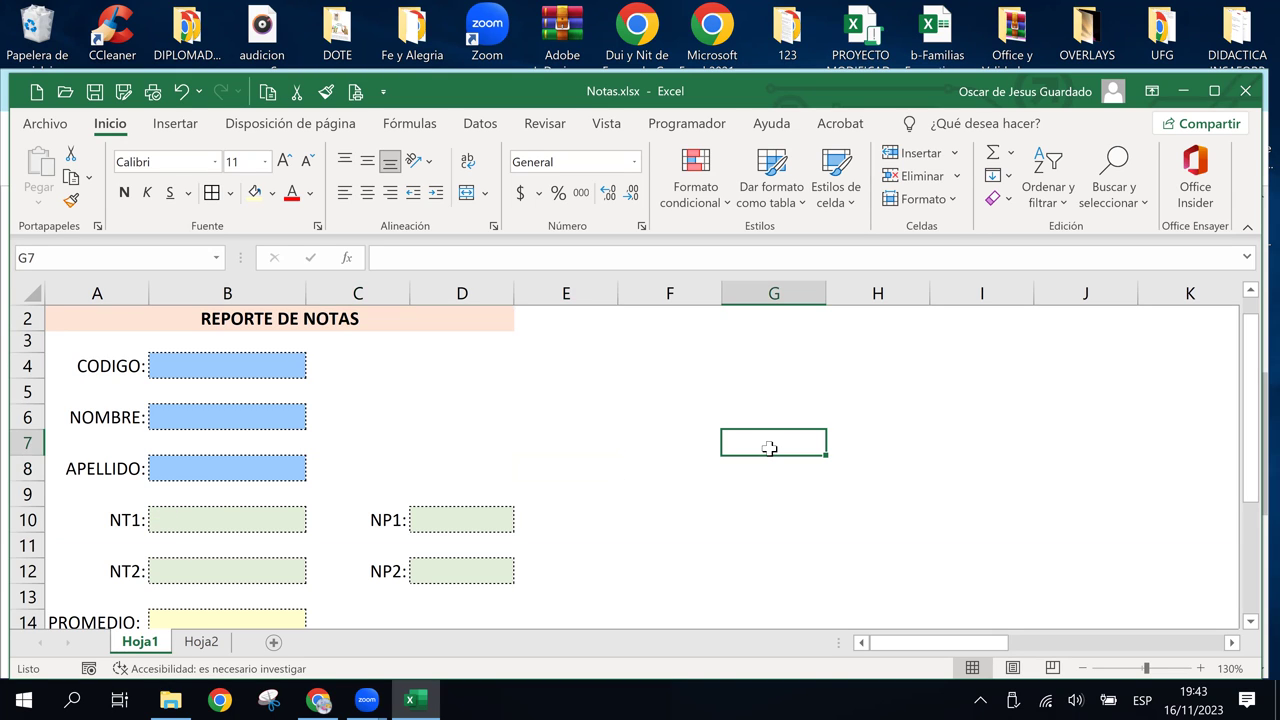
click(345, 397)
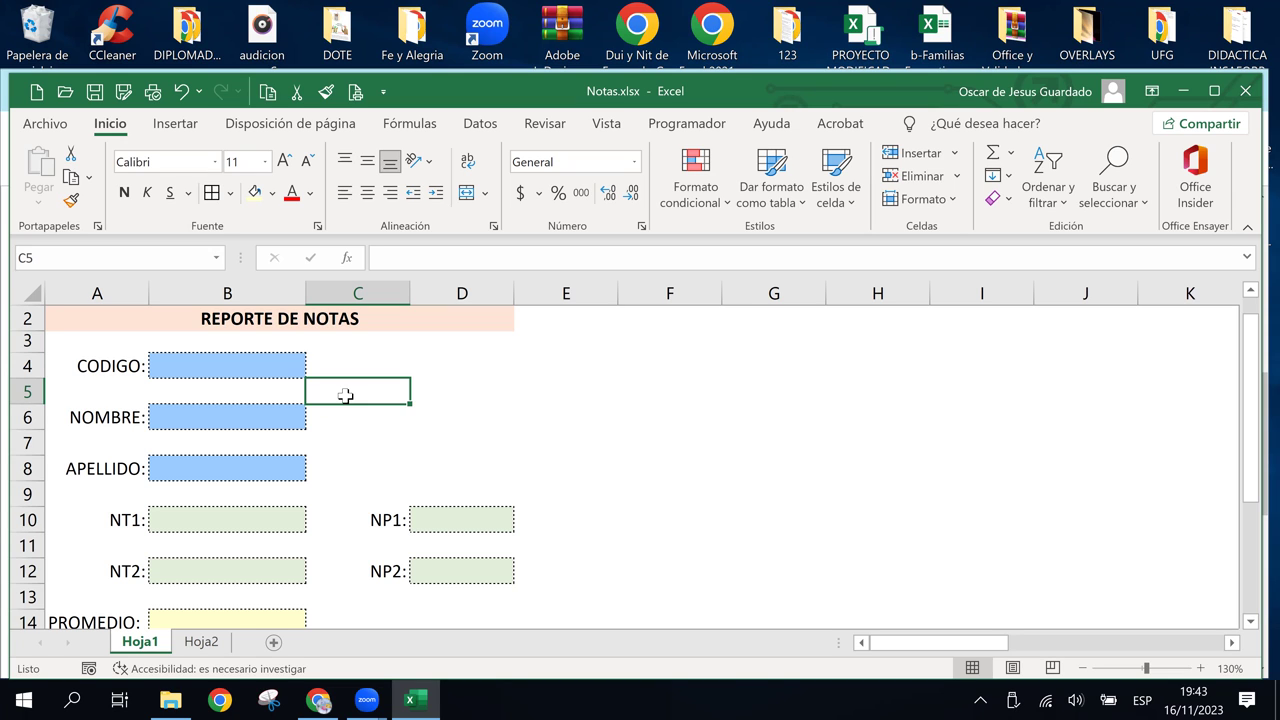
key(Right)
key(Right)
key(Right)
key(Right)
key(Right)
key(Right)
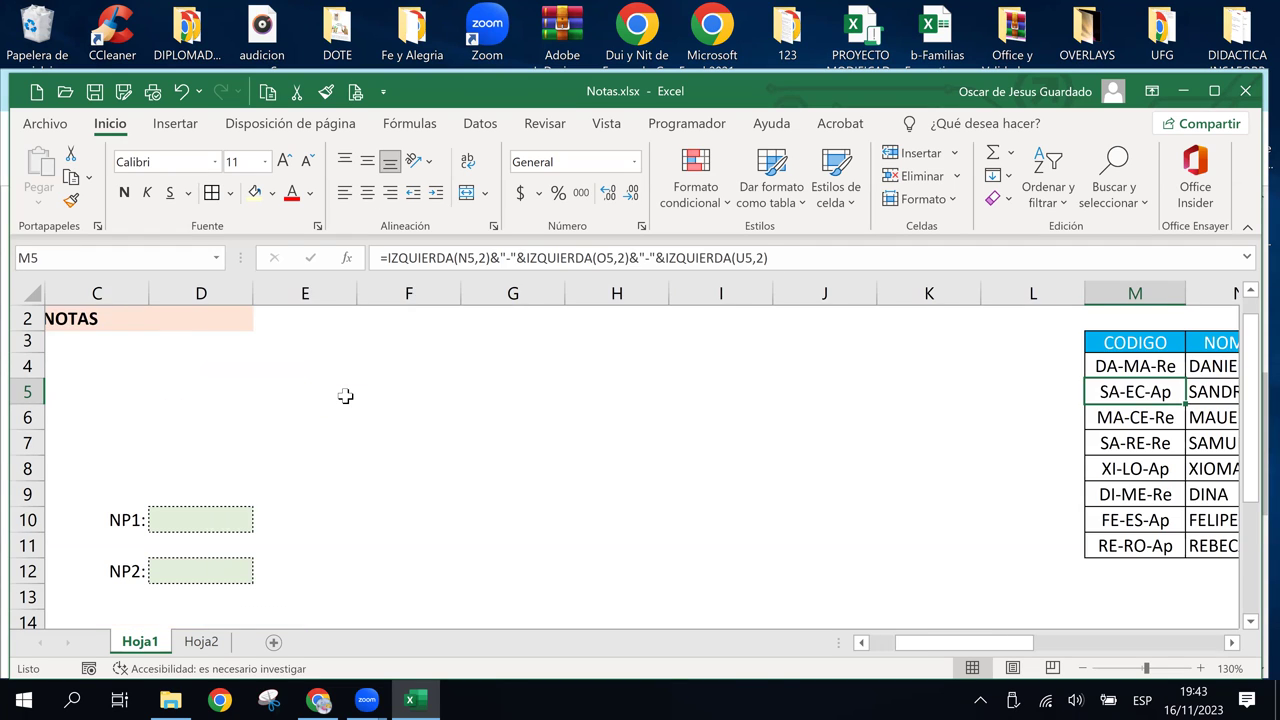
key(Right)
key(Left)
key(Left)
key(Right)
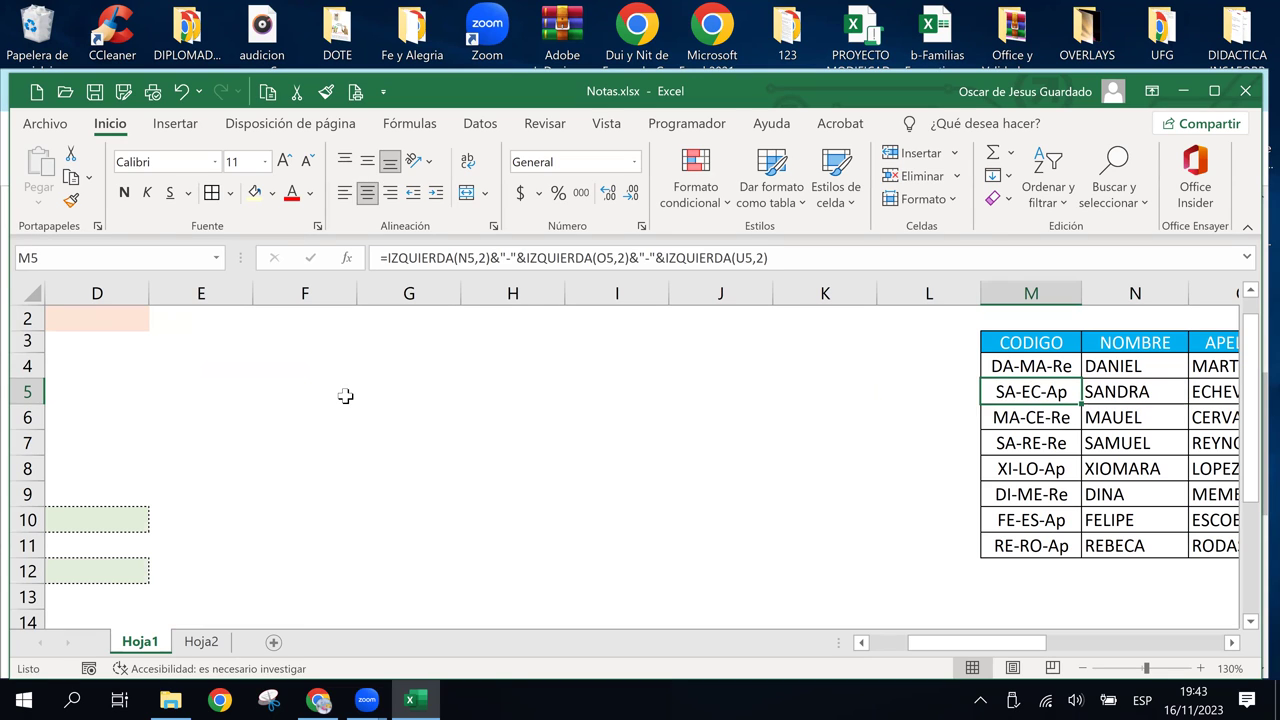
key(Up)
key(Up)
key(Down)
key(Down)
key(Left)
key(Up)
key(Left)
key(Left)
key(Left)
key(Left)
key(Left)
key(Left)
key(Left)
key(Left)
key(Left)
key(Left)
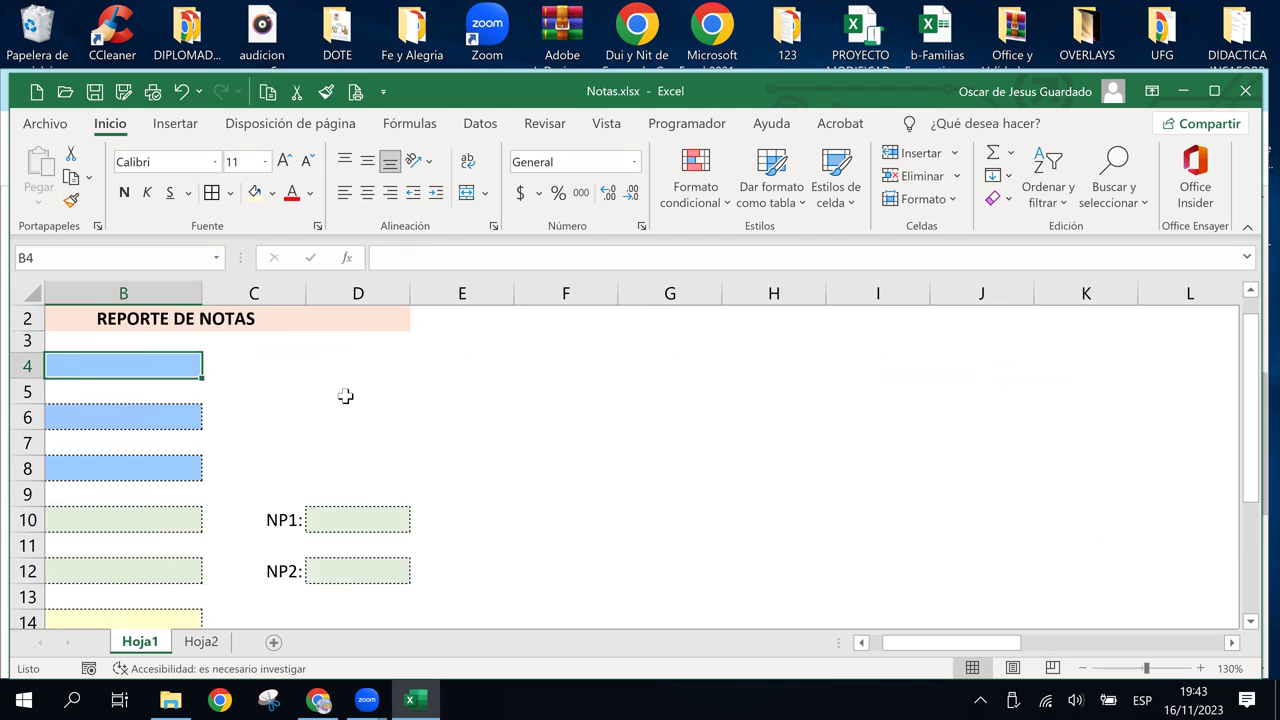
key(Left)
key(Right)
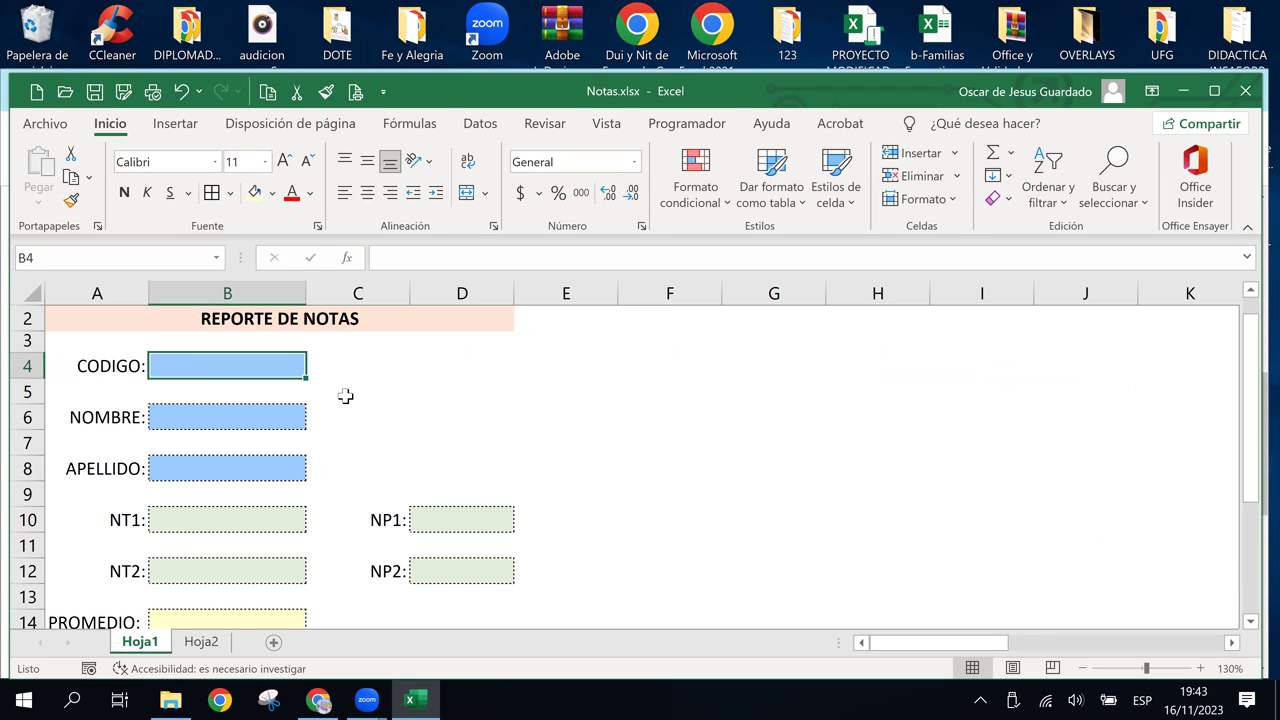
key(Up)
key(Up)
key(Down)
key(Down)
click(266, 421)
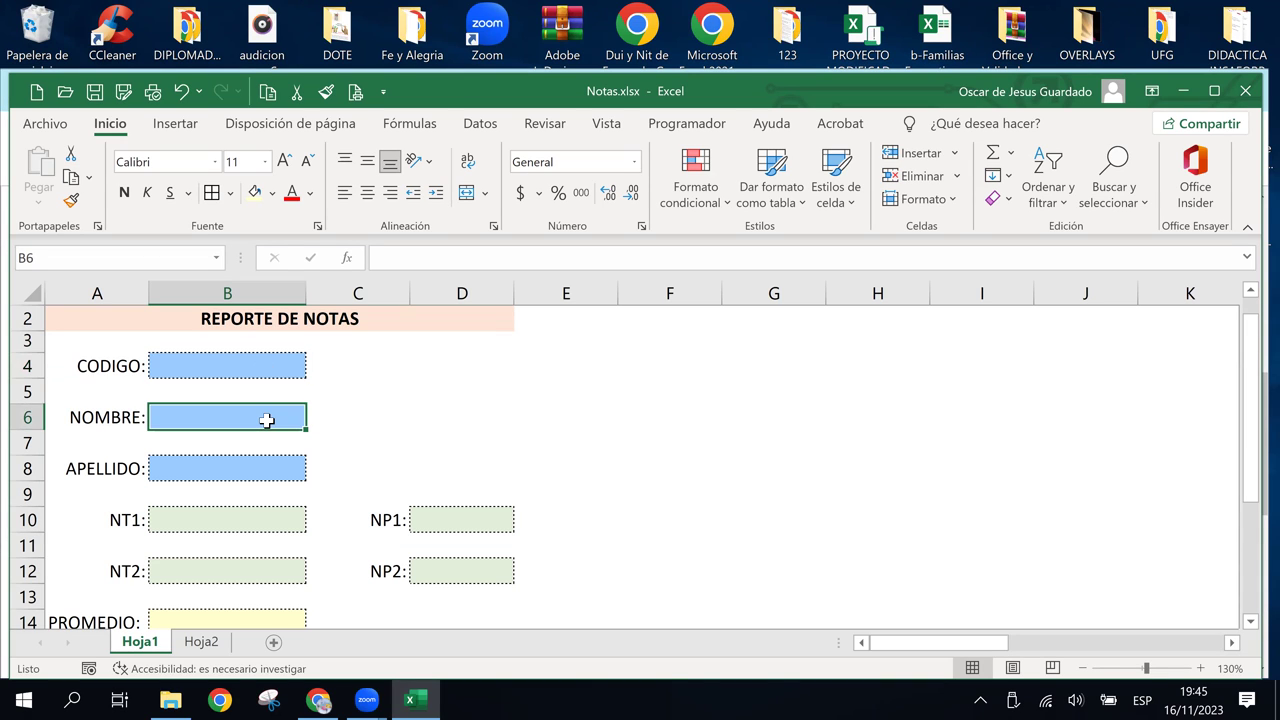
click(254, 369)
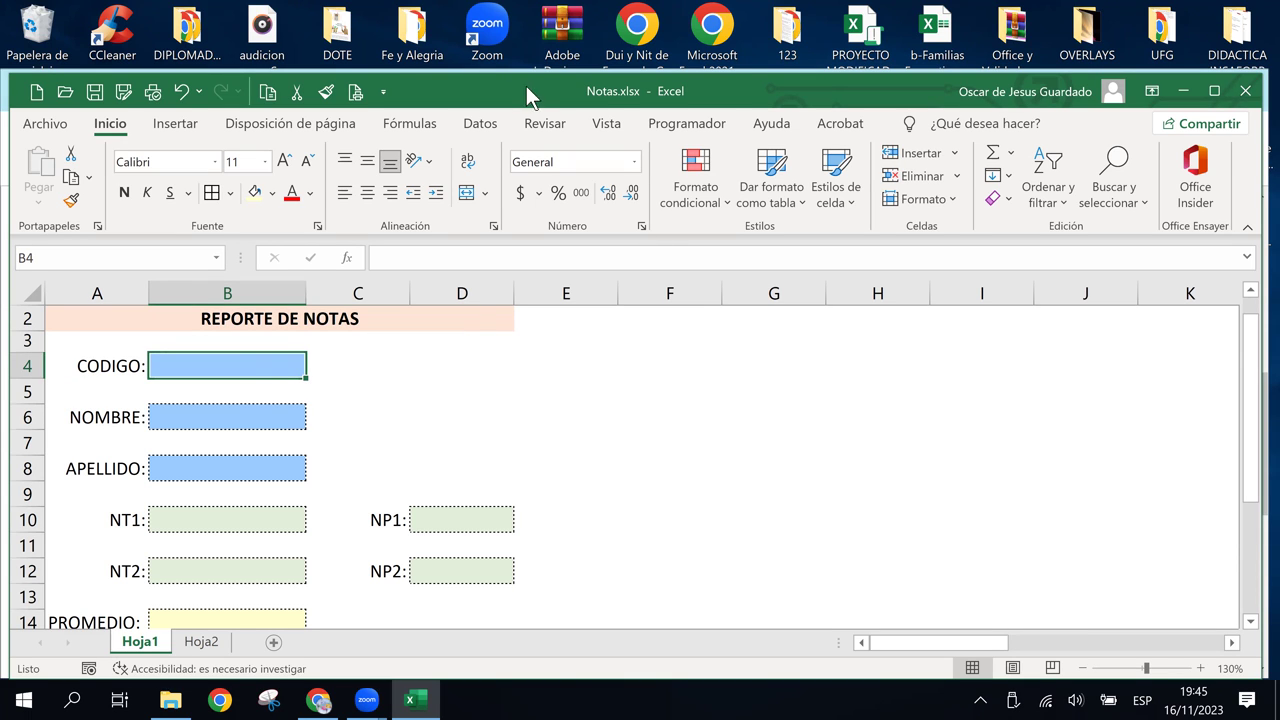
Open Data Validation for B4 and set Allow to List
click(482, 125)
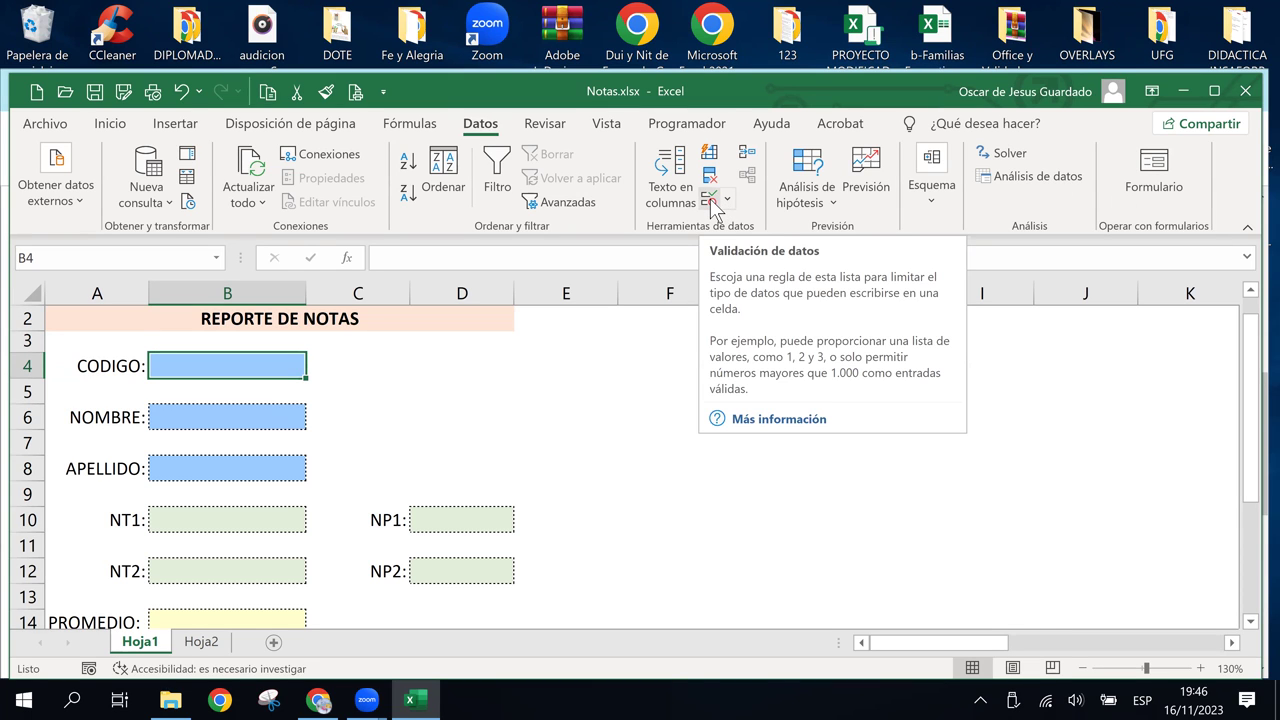
click(712, 205)
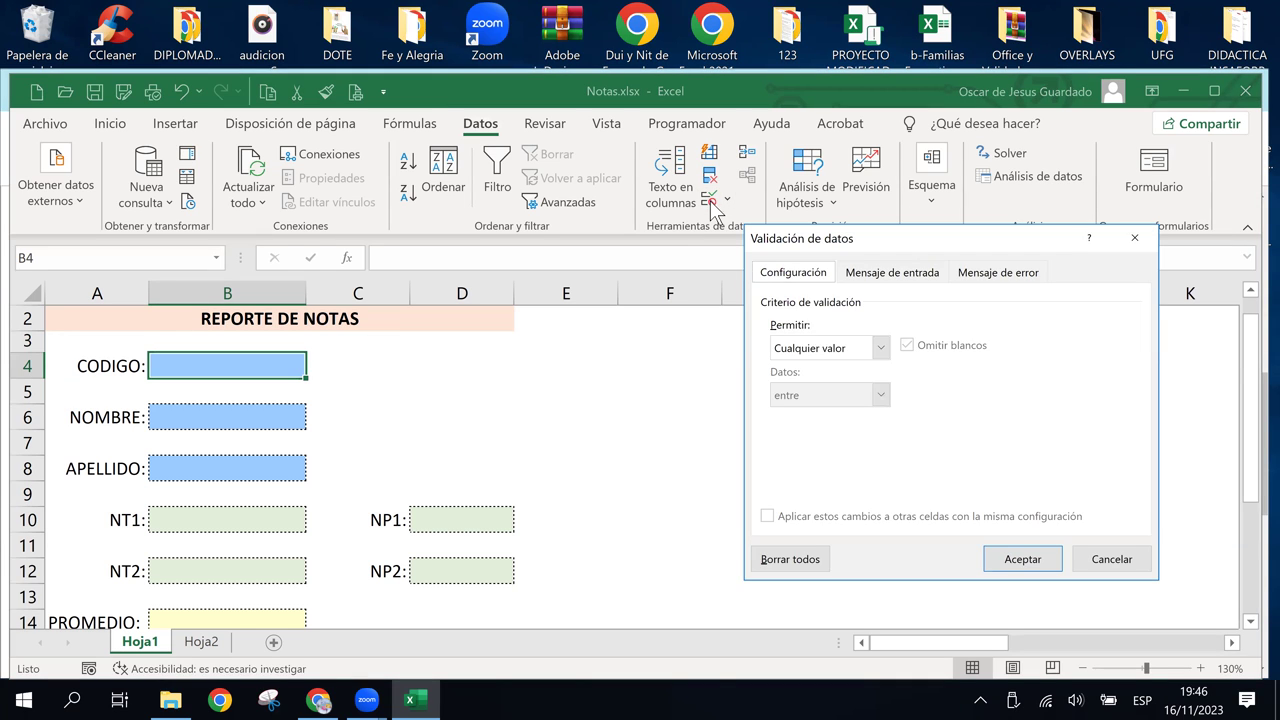
click(832, 351)
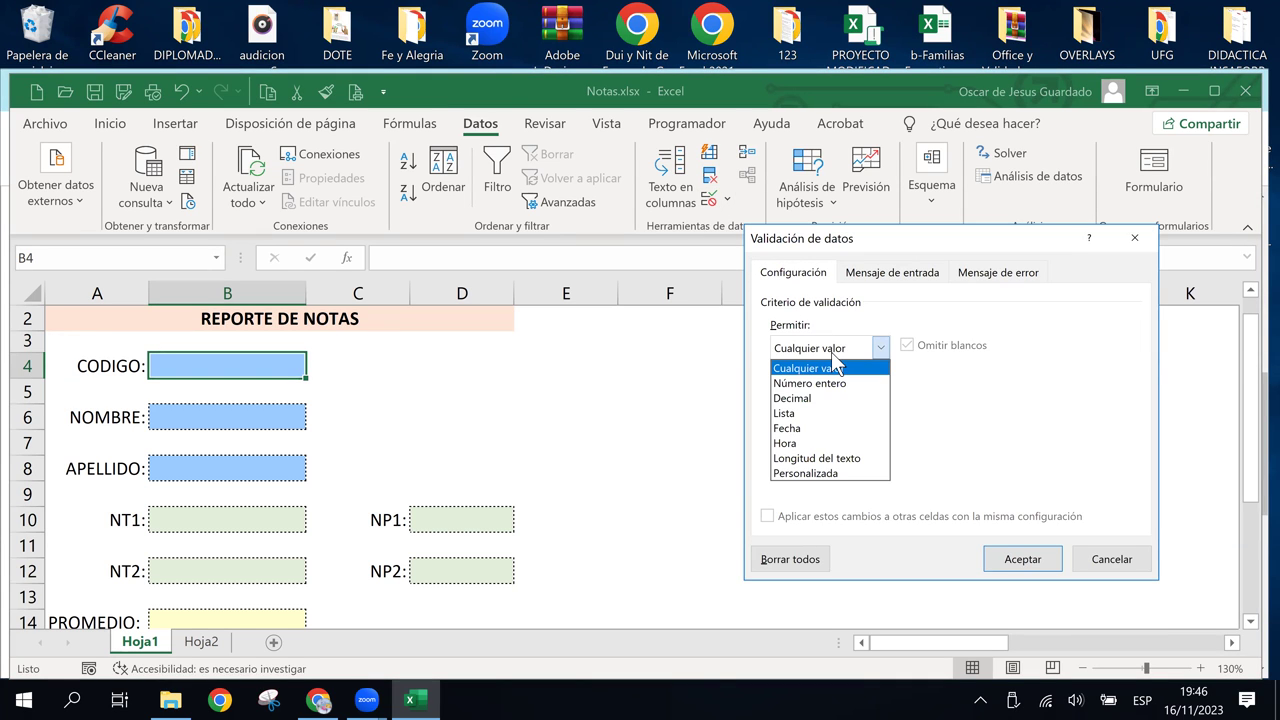
click(831, 414)
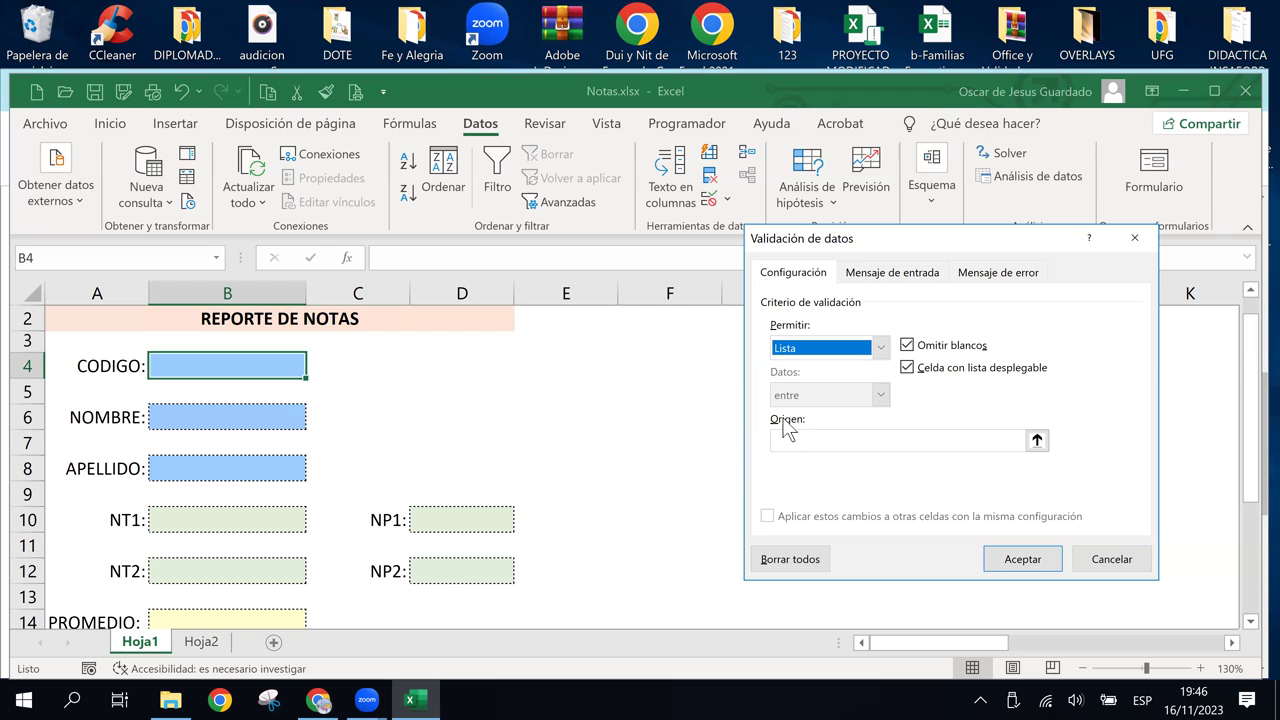
Set the list source to =$M$4:$M$11 by selecting the student codes on the sheet
click(970, 441)
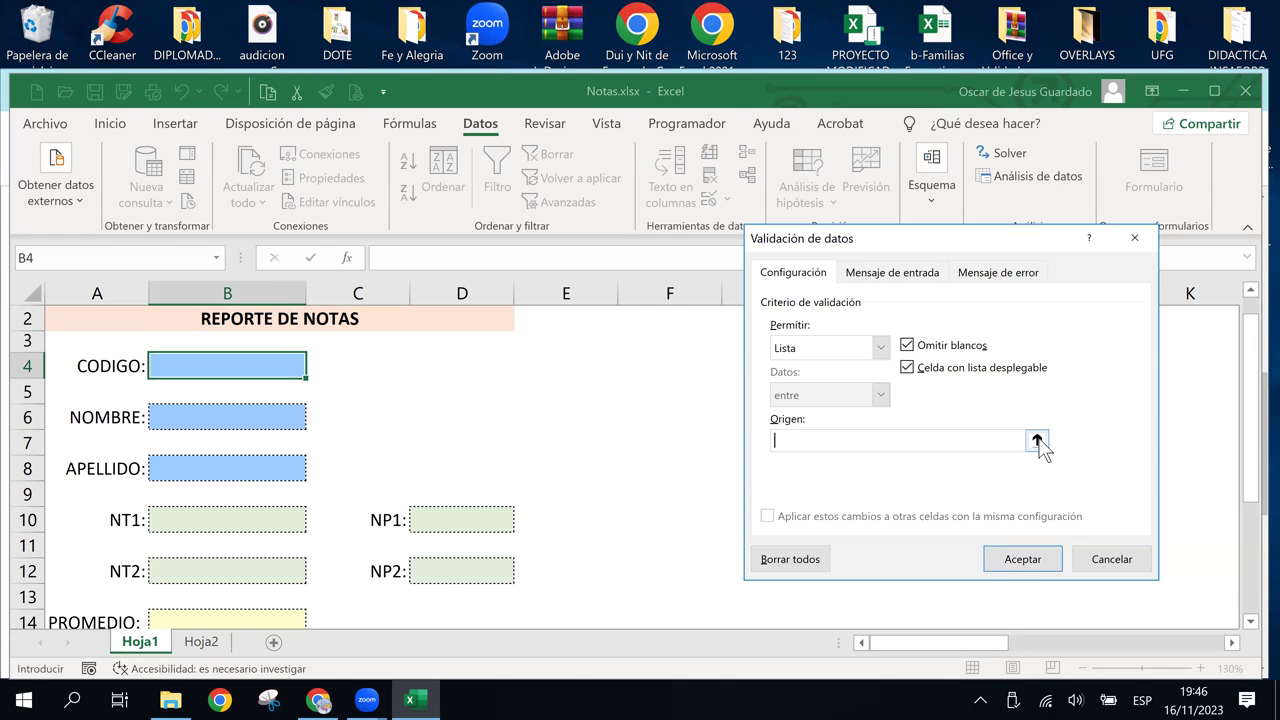
click(1037, 441)
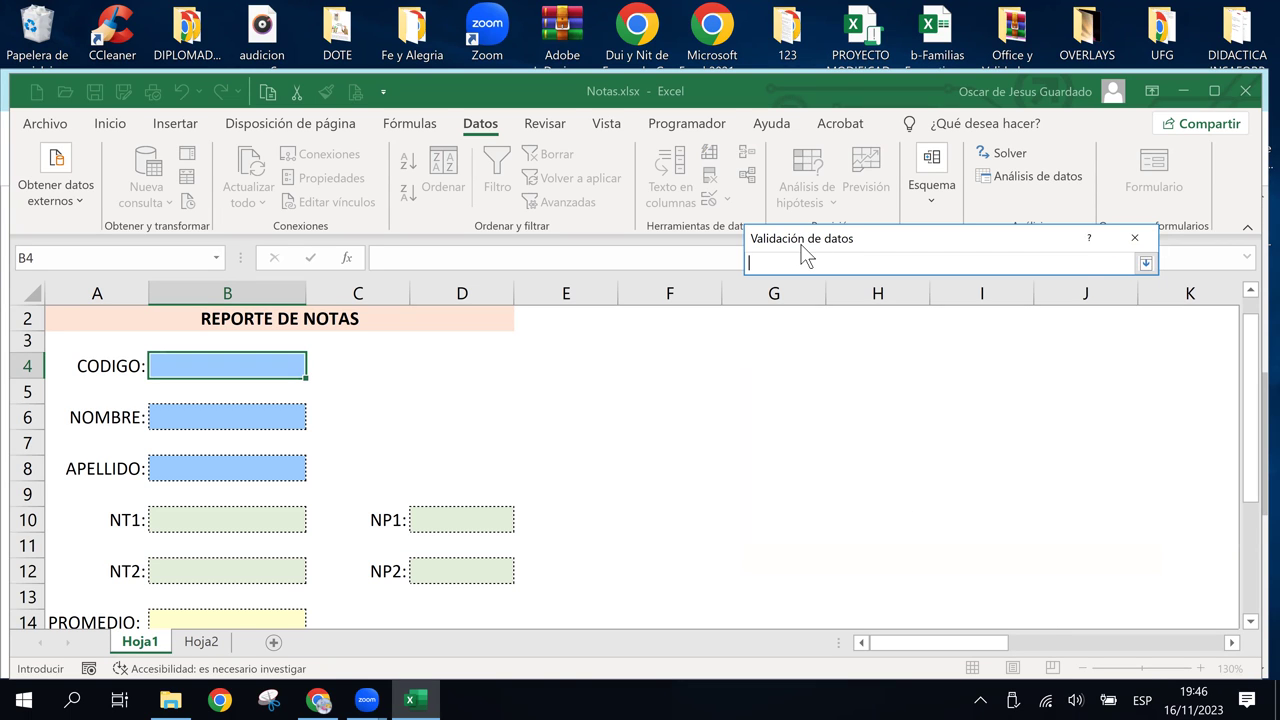
drag(805, 255, 675, 347)
click(1231, 642)
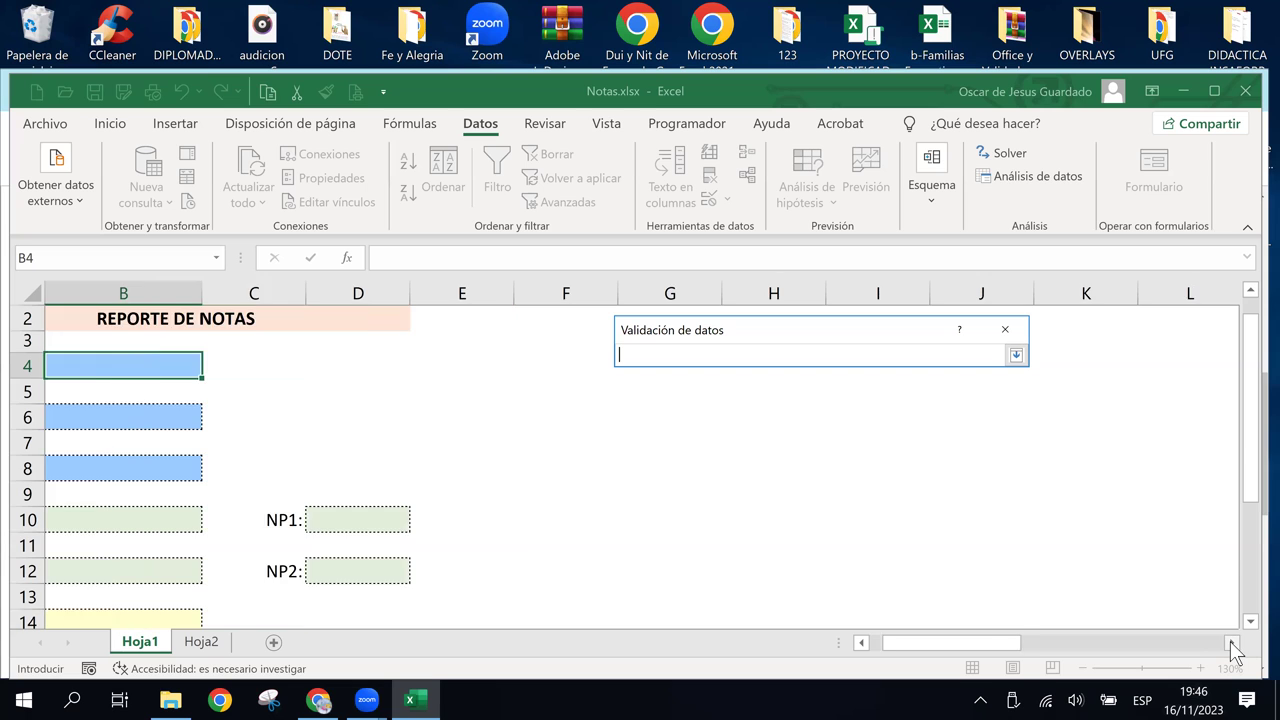
click(1231, 643)
click(1231, 643)
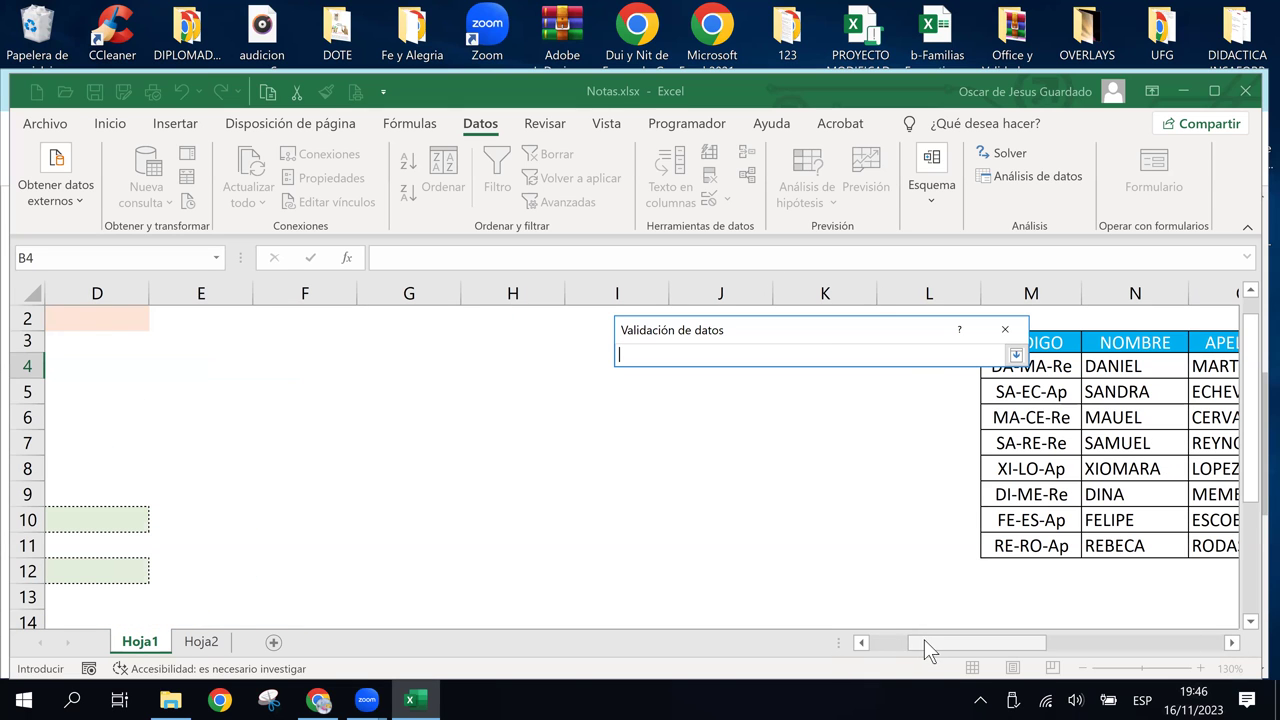
drag(924, 639, 911, 640)
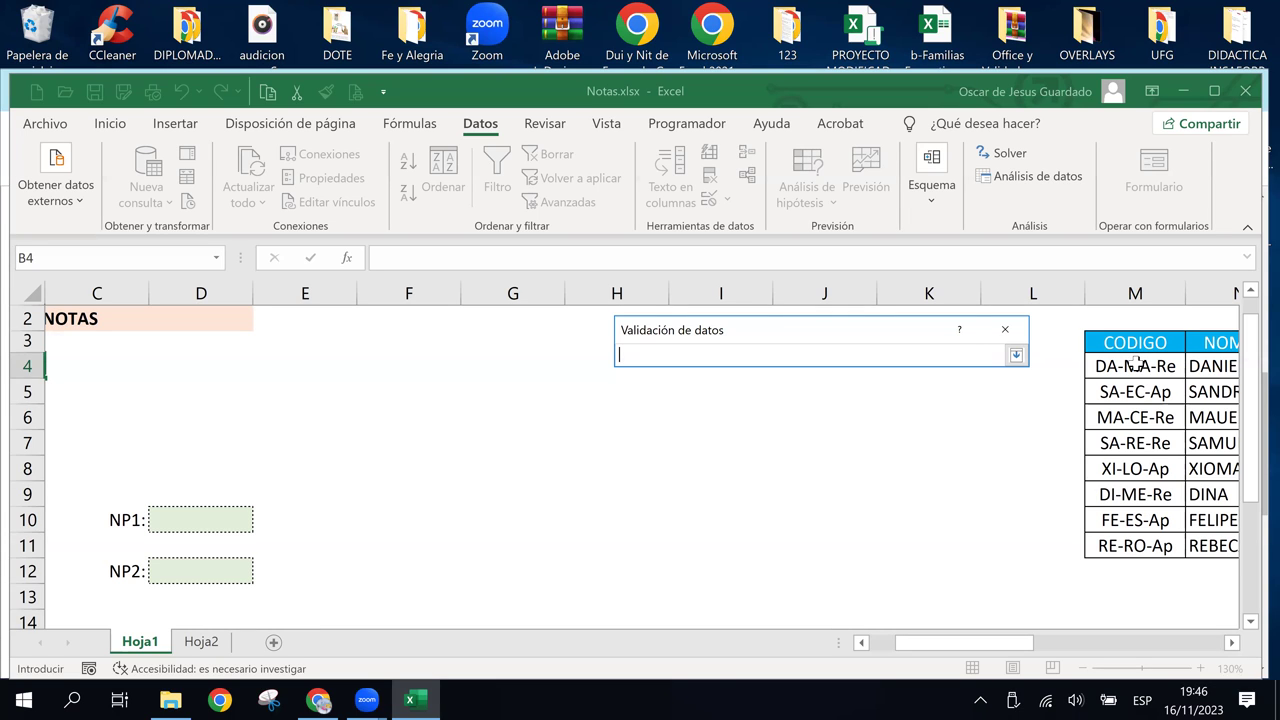
click(1136, 364)
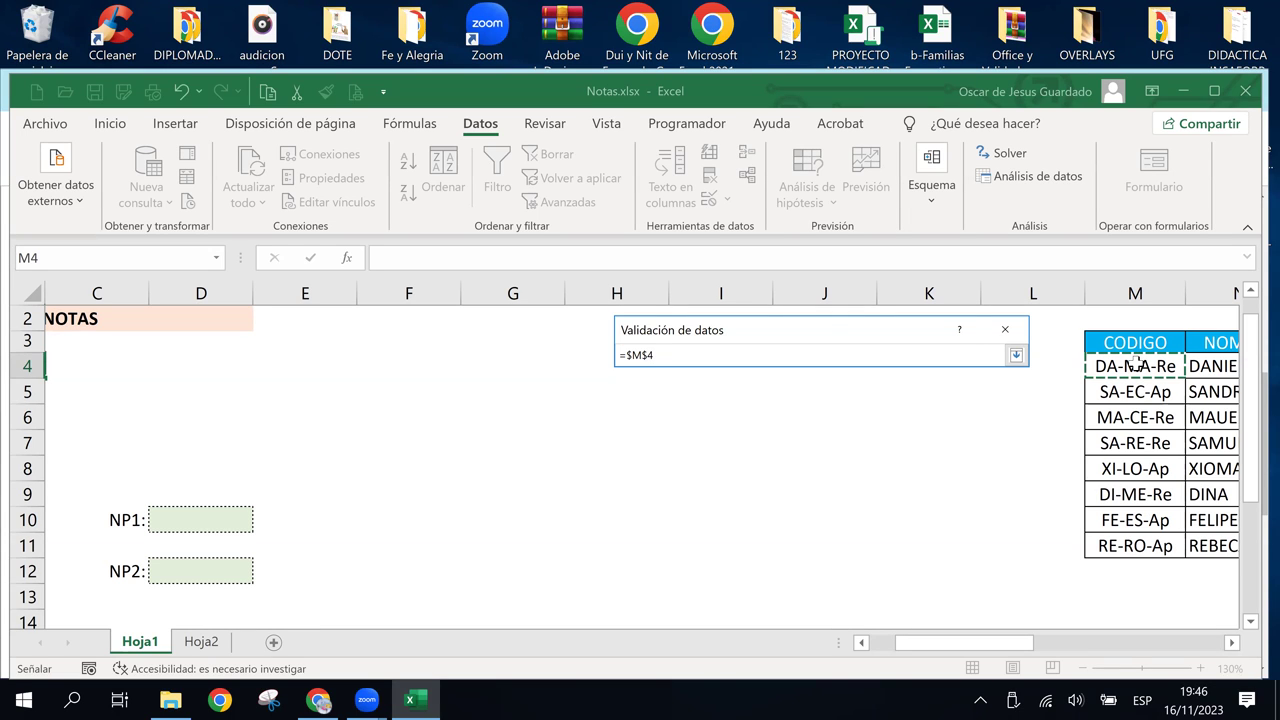
drag(1136, 364, 1166, 541)
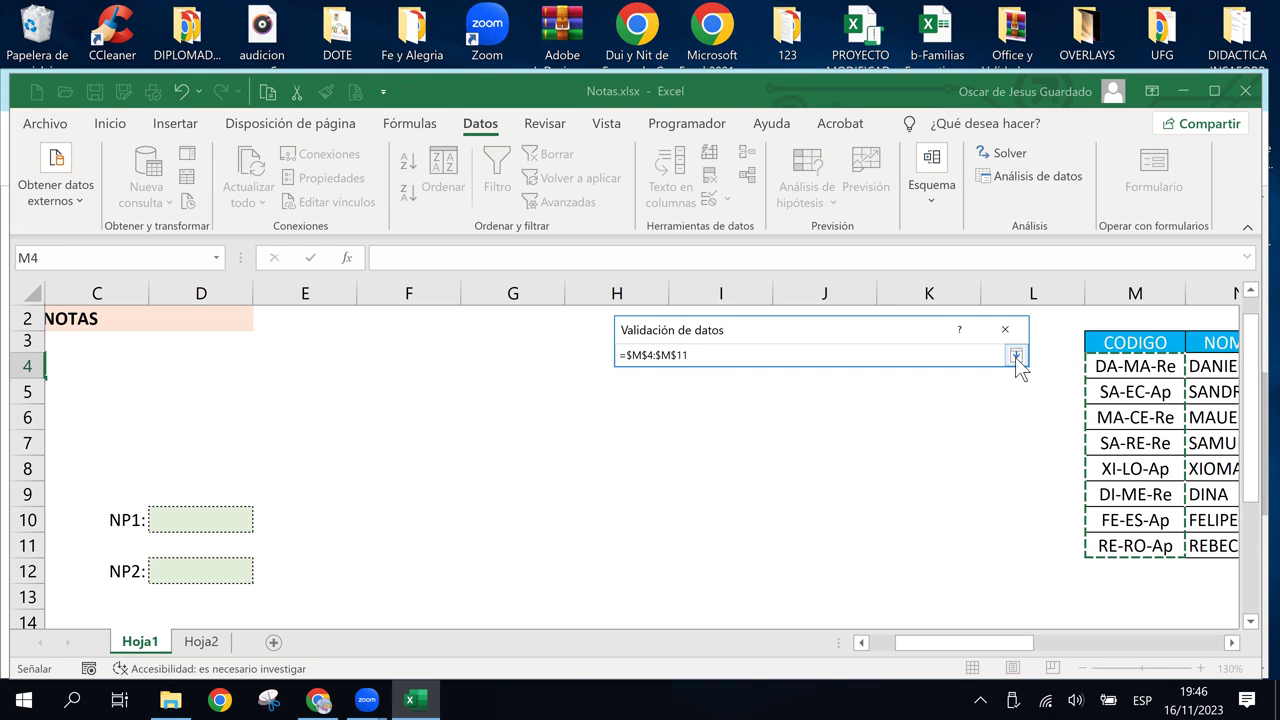
click(1015, 357)
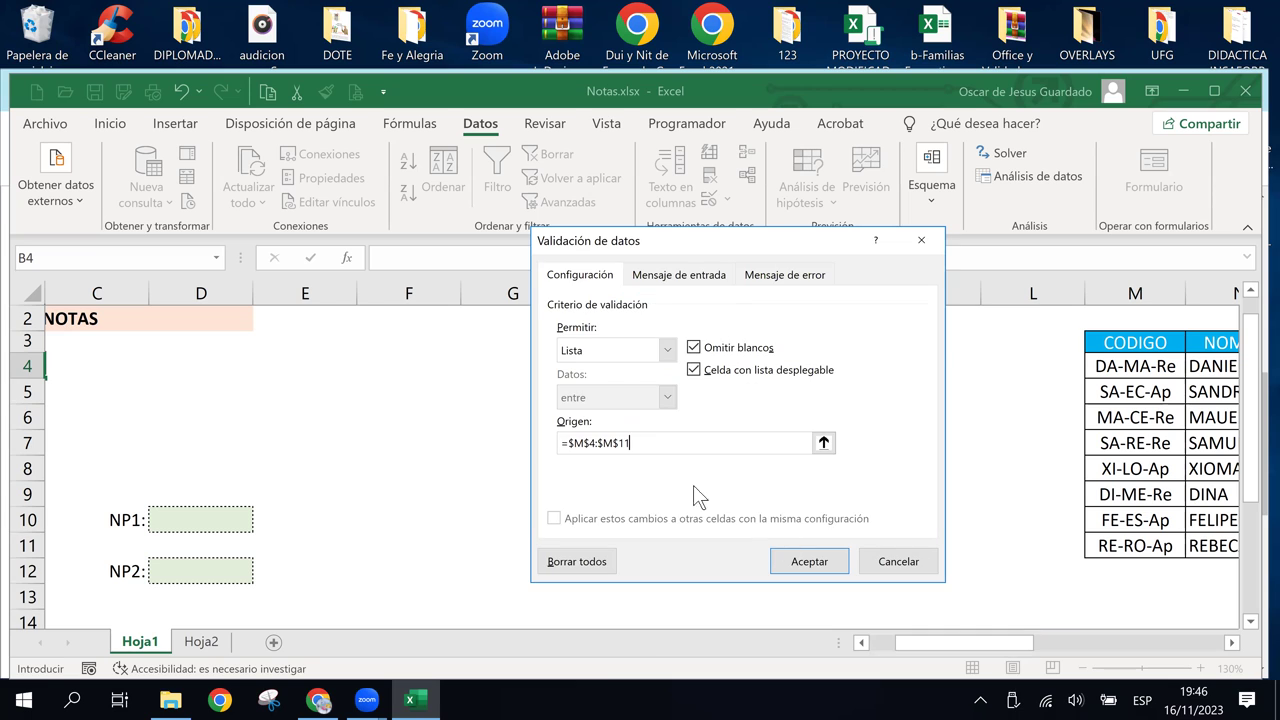
click(693, 284)
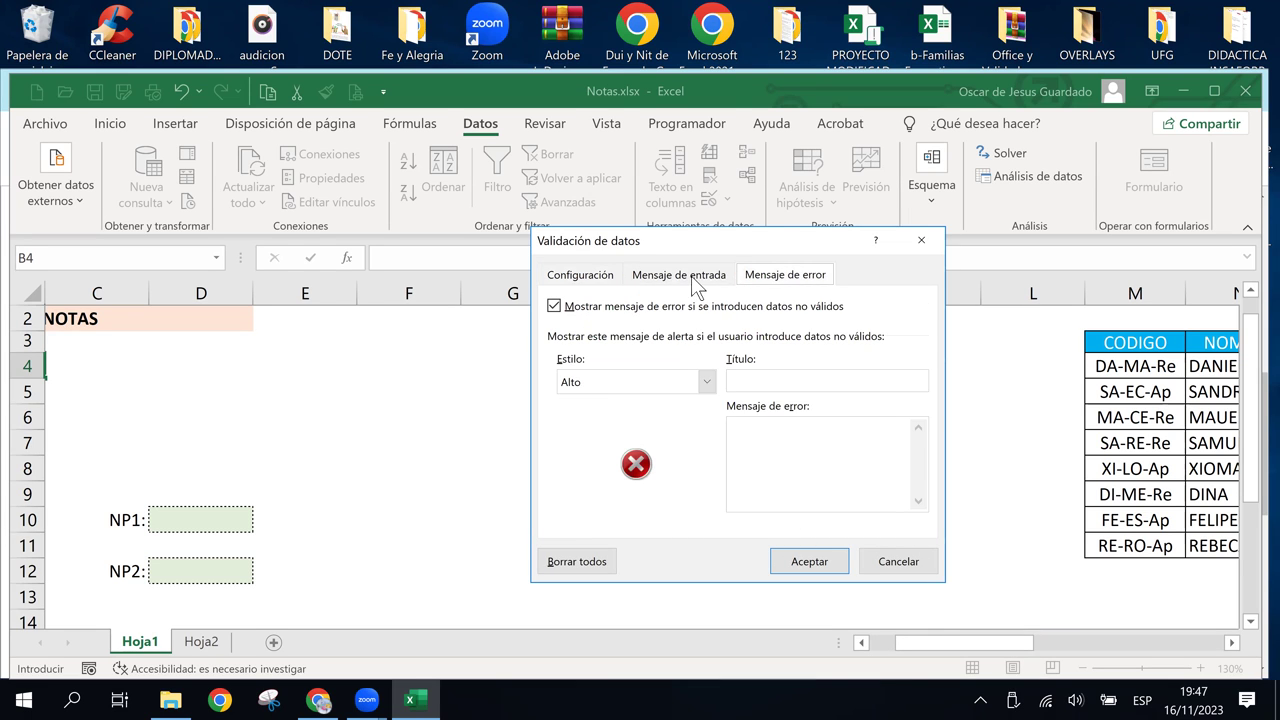
click(688, 276)
click(588, 278)
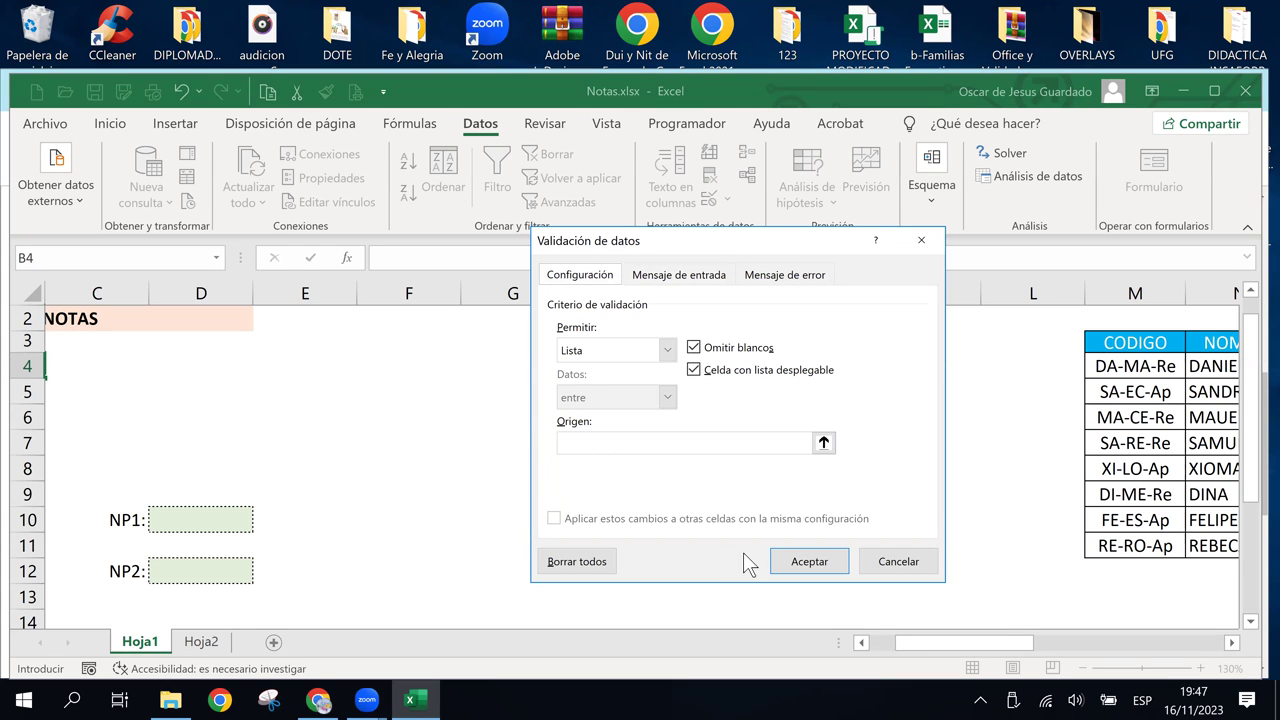
Confirm the list rule, then pick MA-CE-Re from the CODIGO dropdown in B4
click(815, 563)
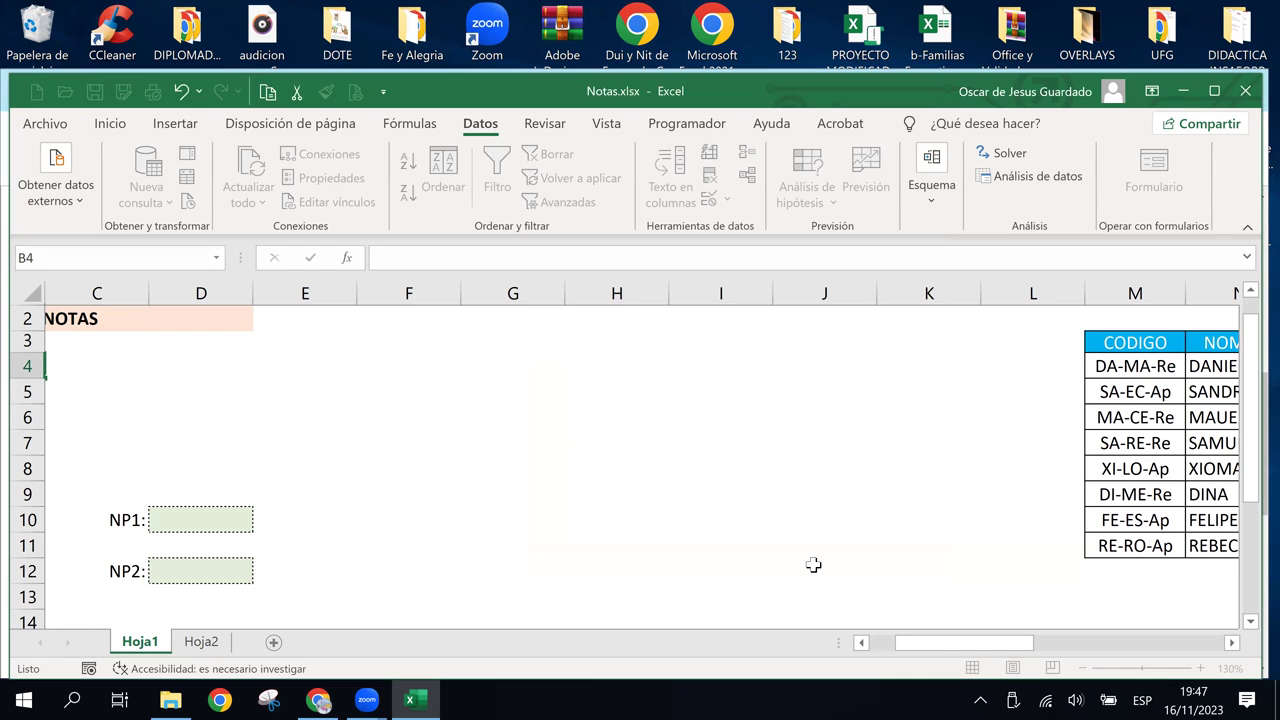
click(815, 563)
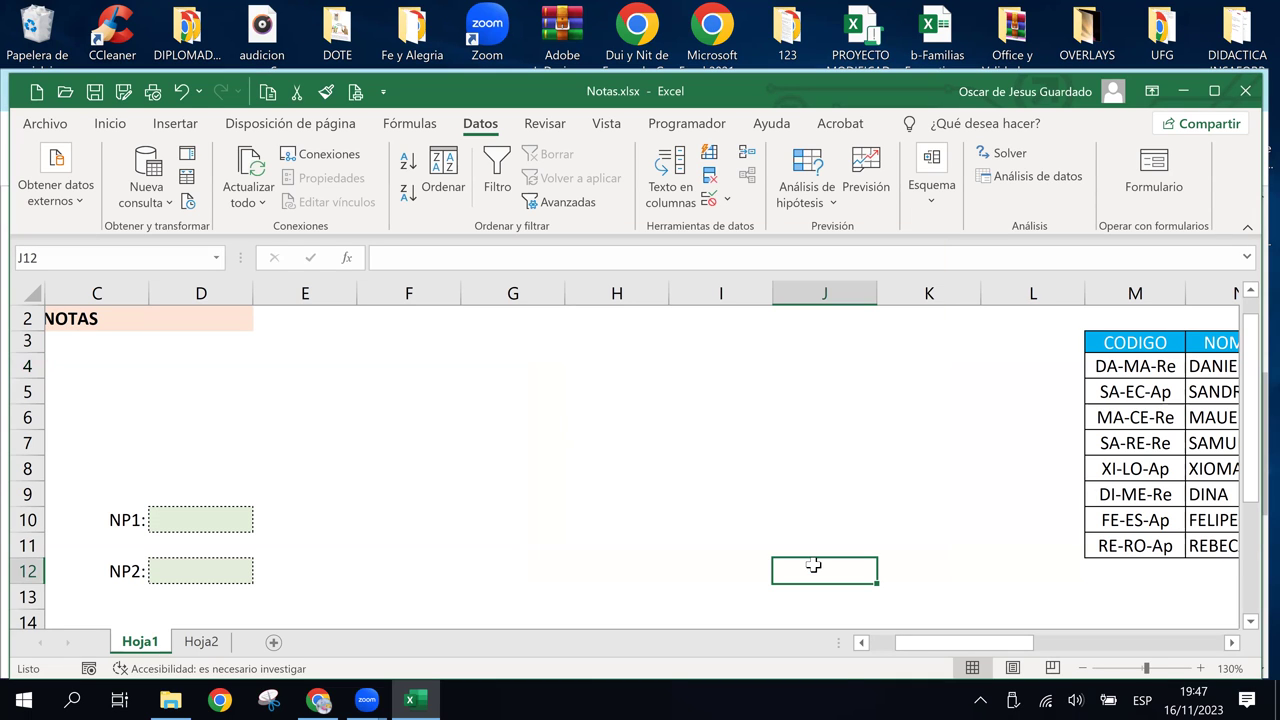
click(862, 641)
click(862, 641)
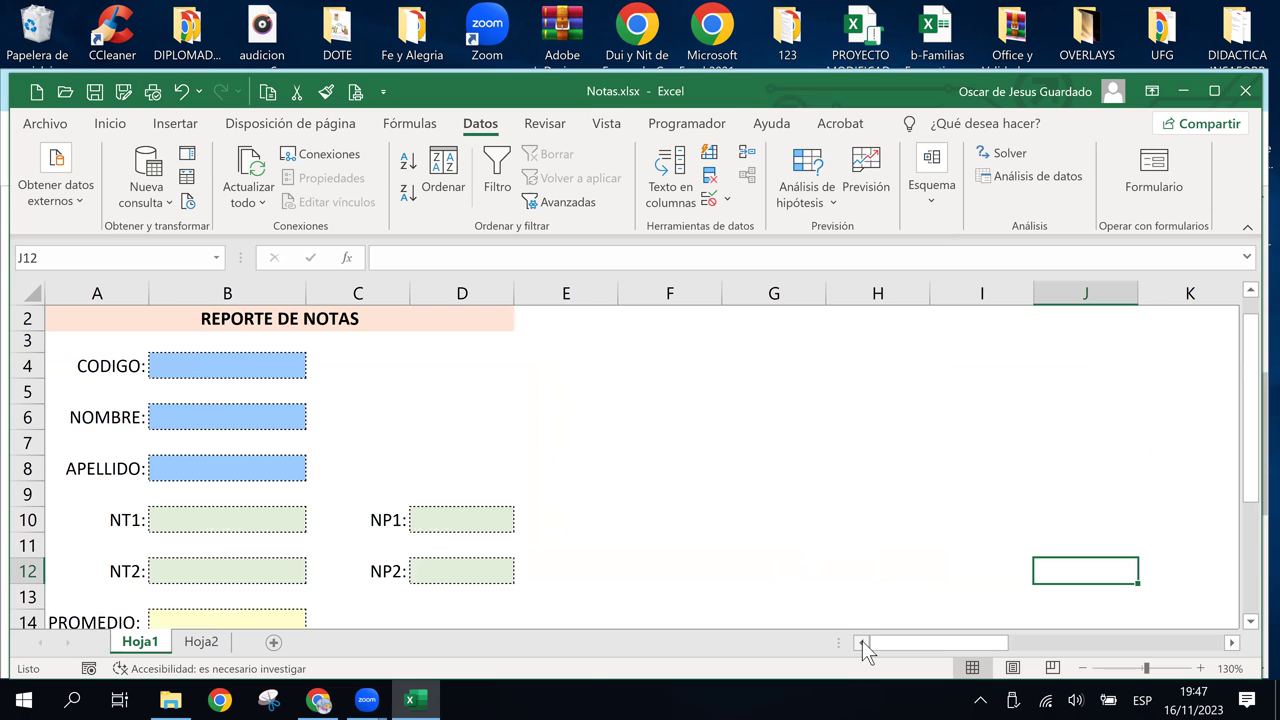
click(226, 372)
click(316, 370)
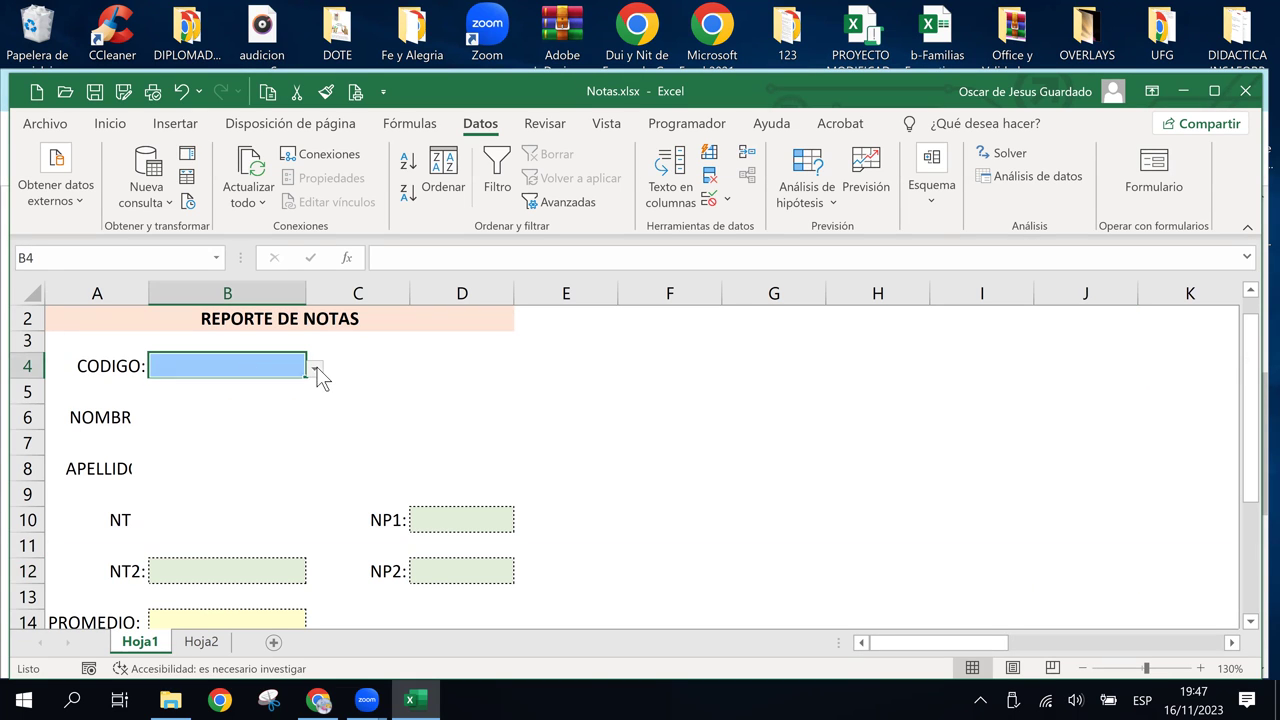
click(318, 372)
click(318, 372)
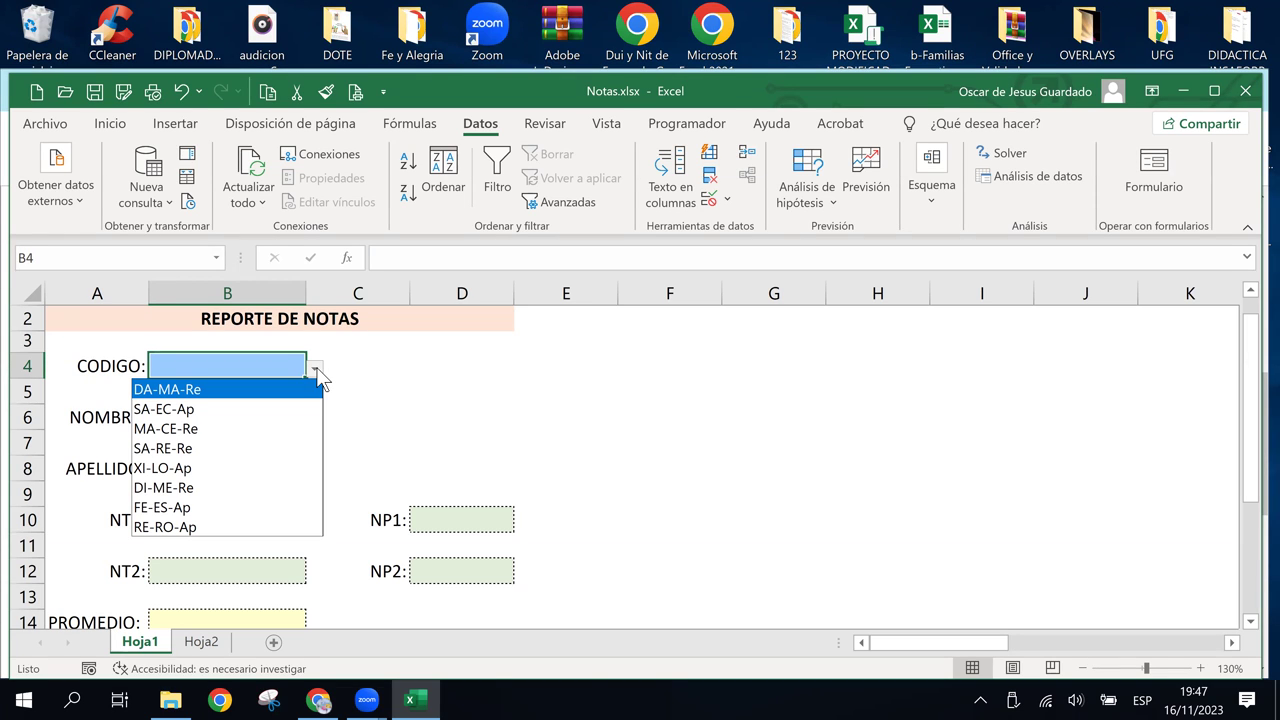
click(300, 364)
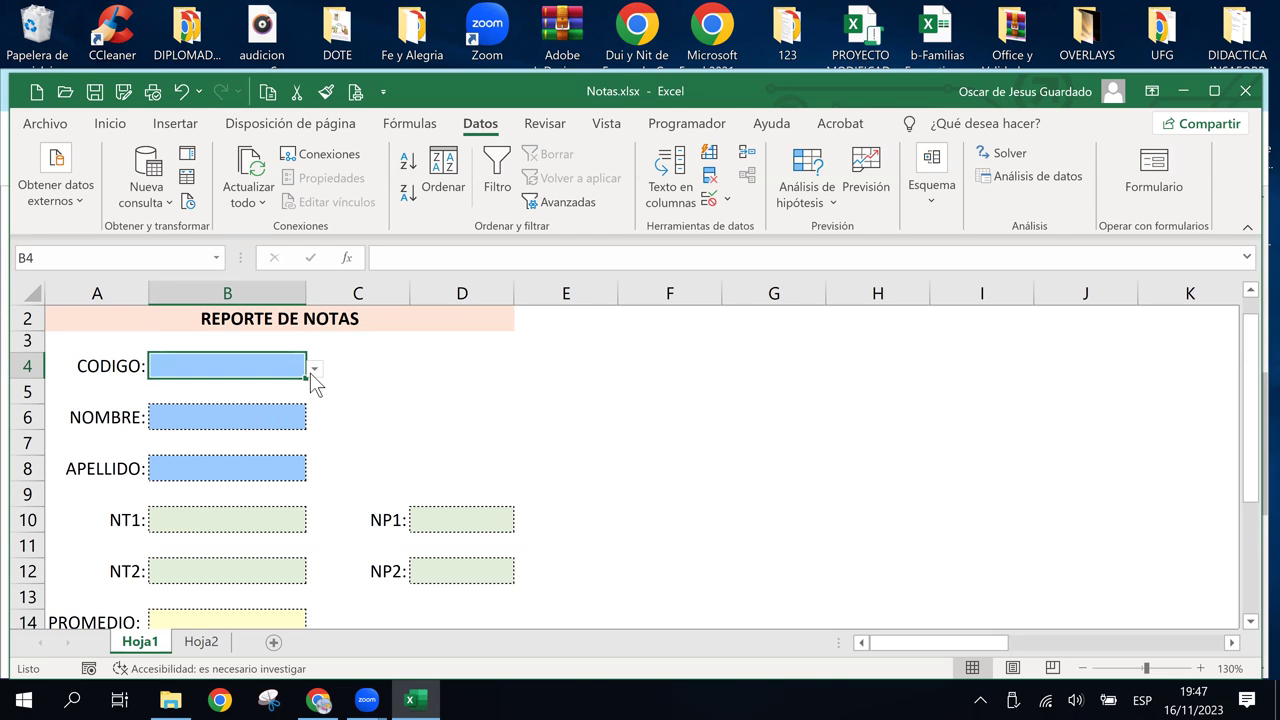
click(312, 371)
click(247, 437)
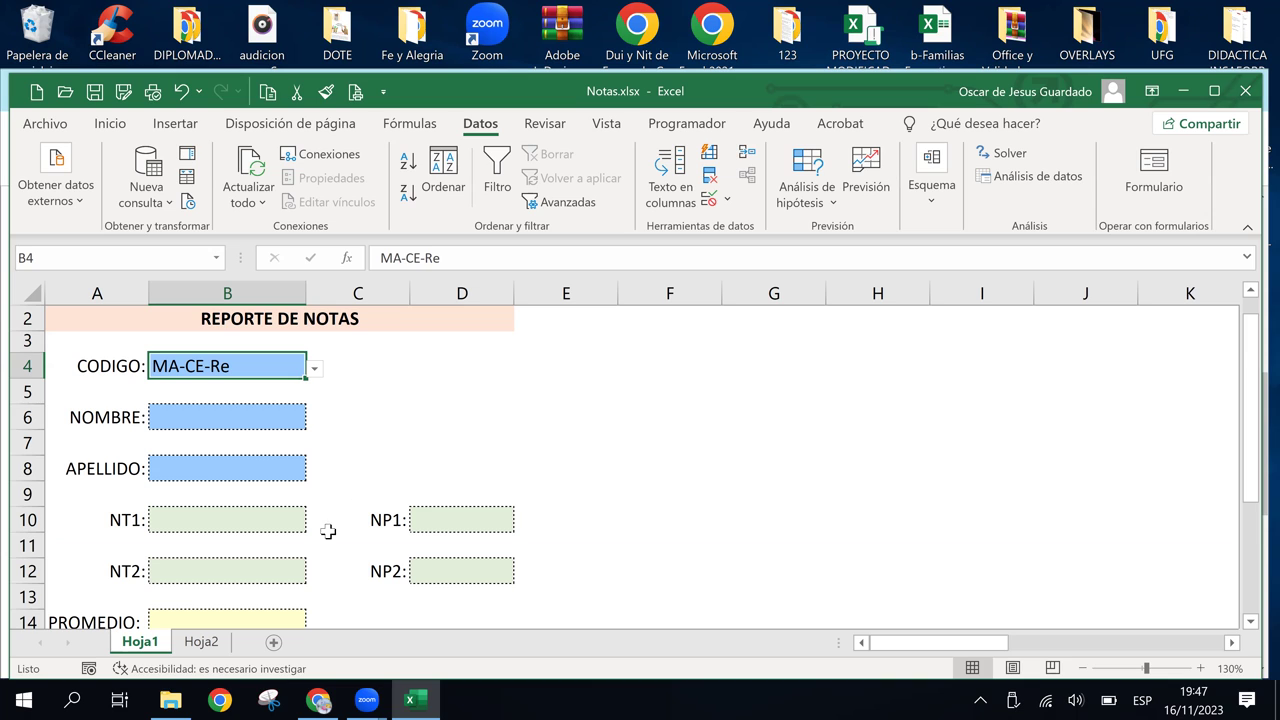
Type the label BUSCARV into cell D6 beside NOMBRE
click(250, 417)
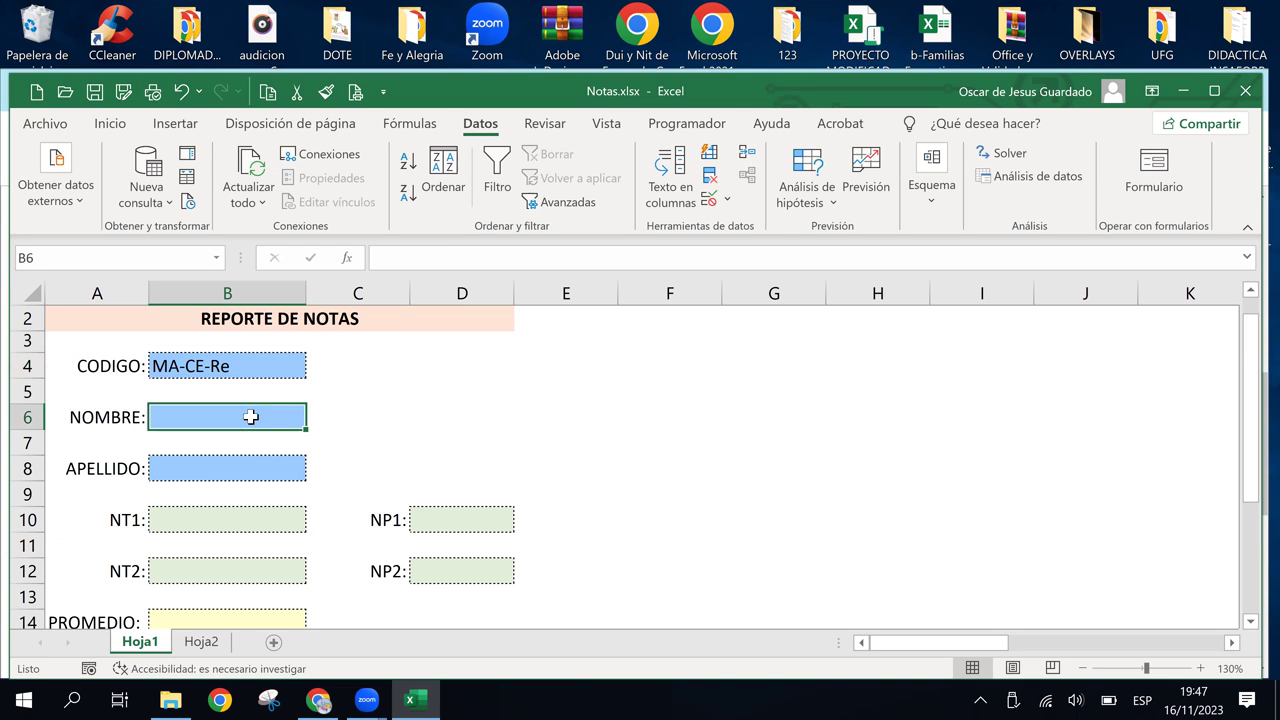
click(393, 425)
click(466, 417)
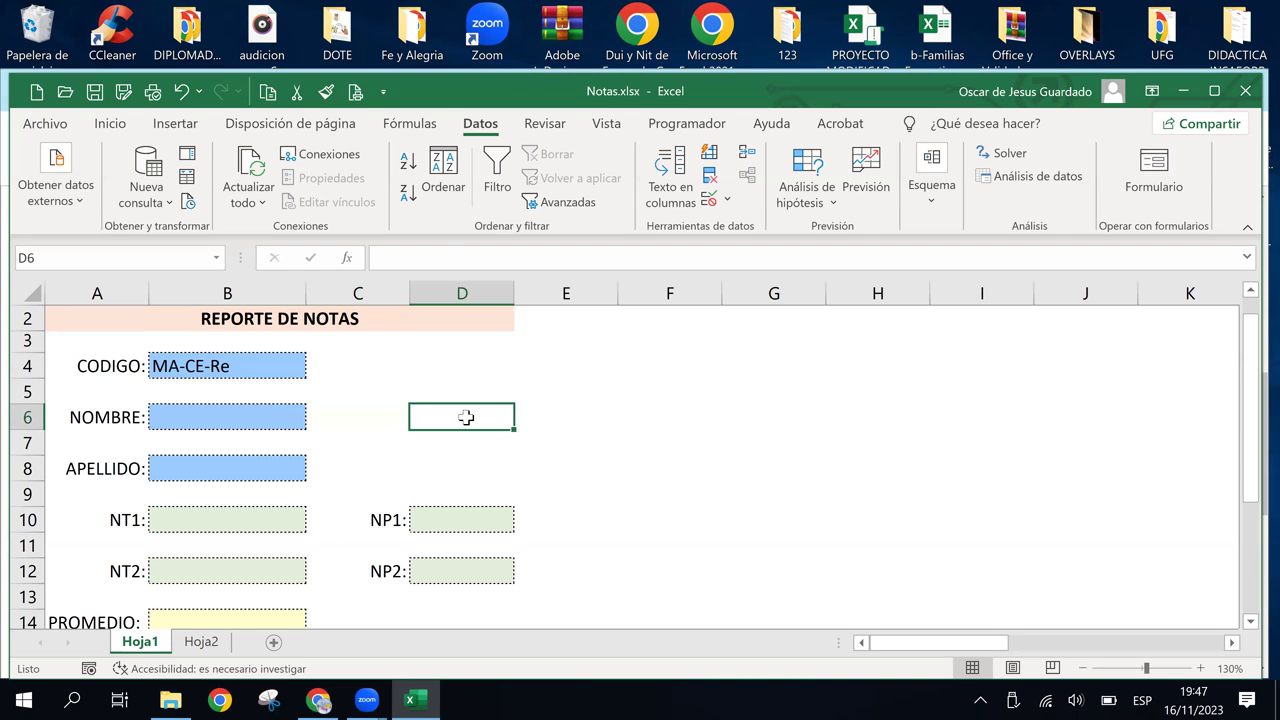
text(BUSCARv)
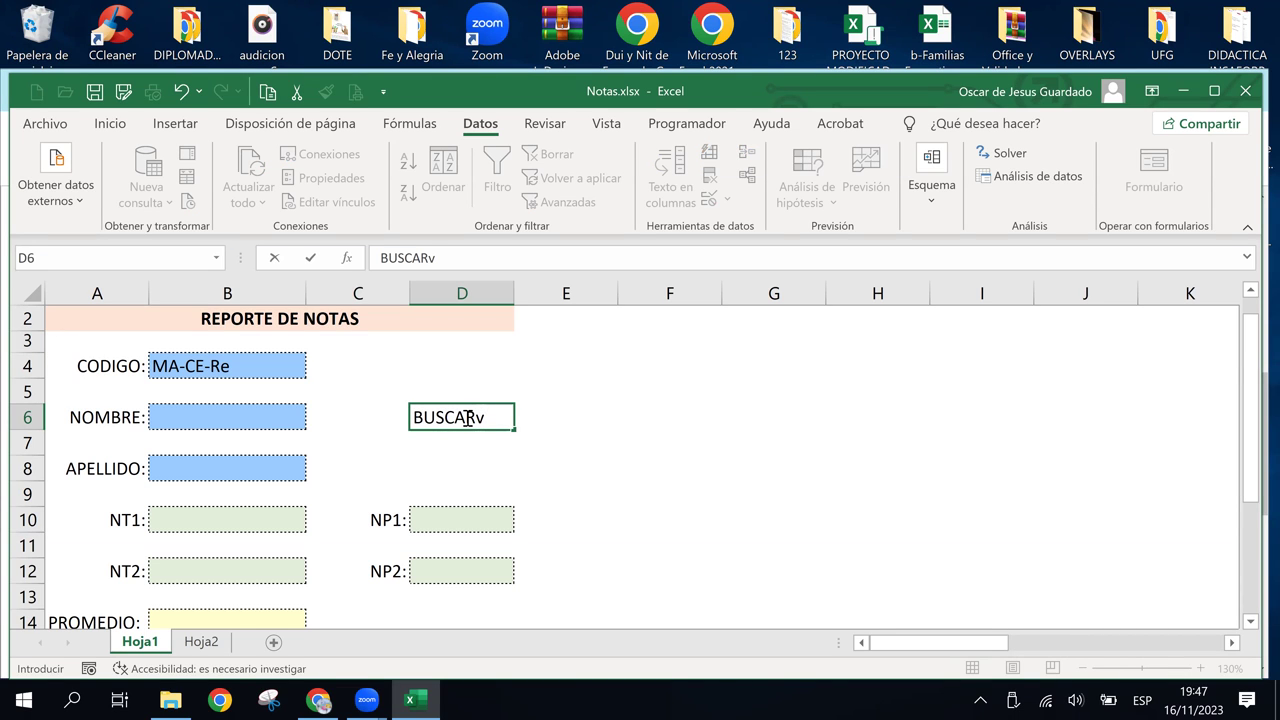
key(BackSpace)
text(C)
key(BackSpace)
text(V)
key(Return)
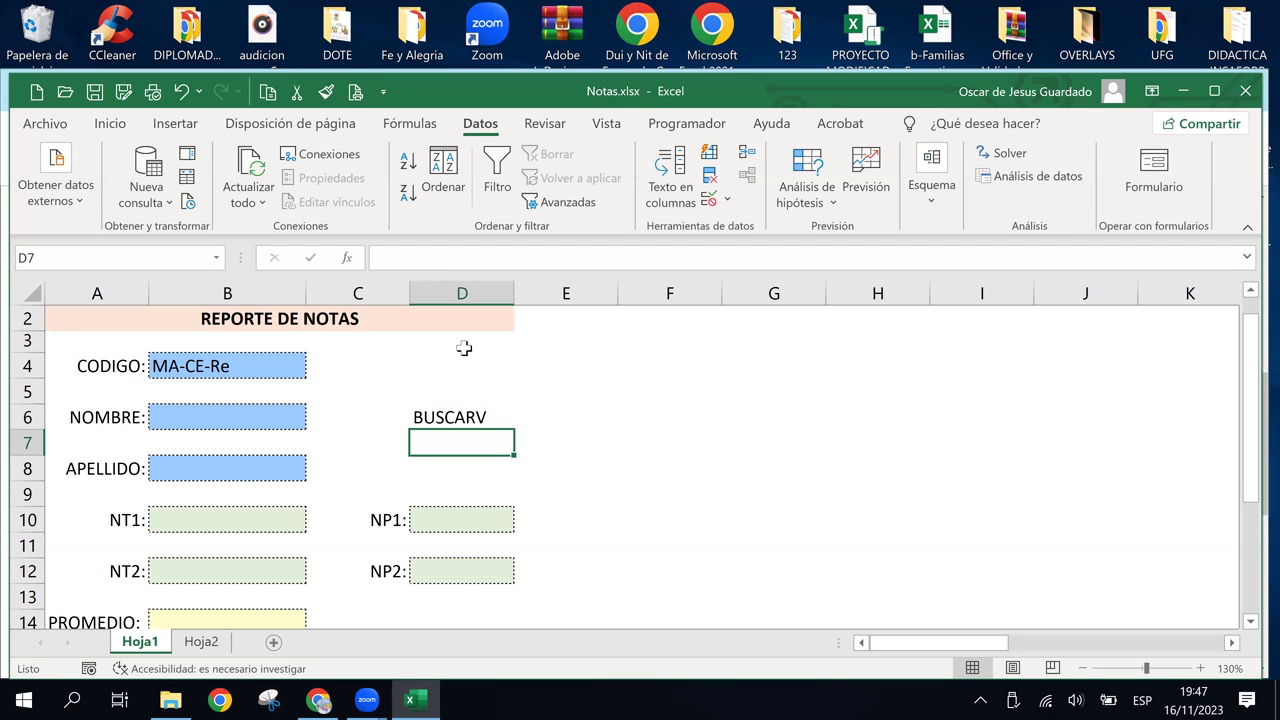
Delete the MA-CE-Re code from B4, leaving the CODIGO dropdown empty
click(206, 415)
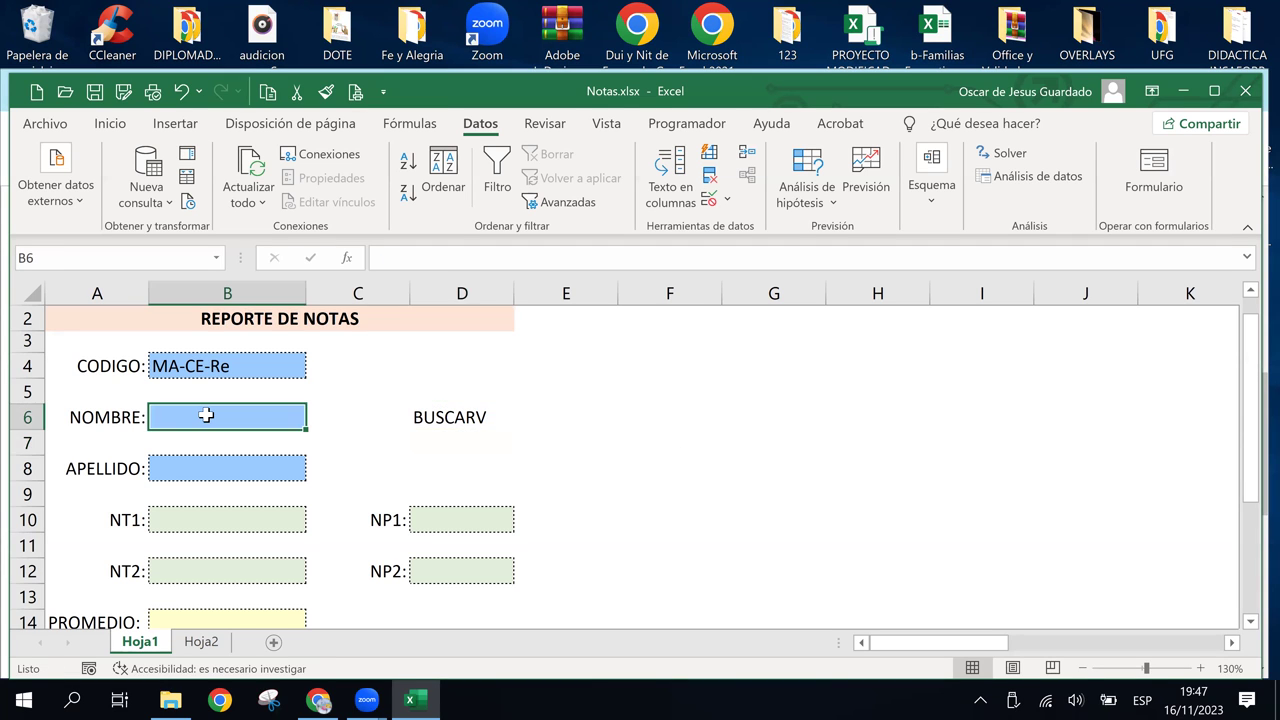
click(213, 362)
key(Delete)
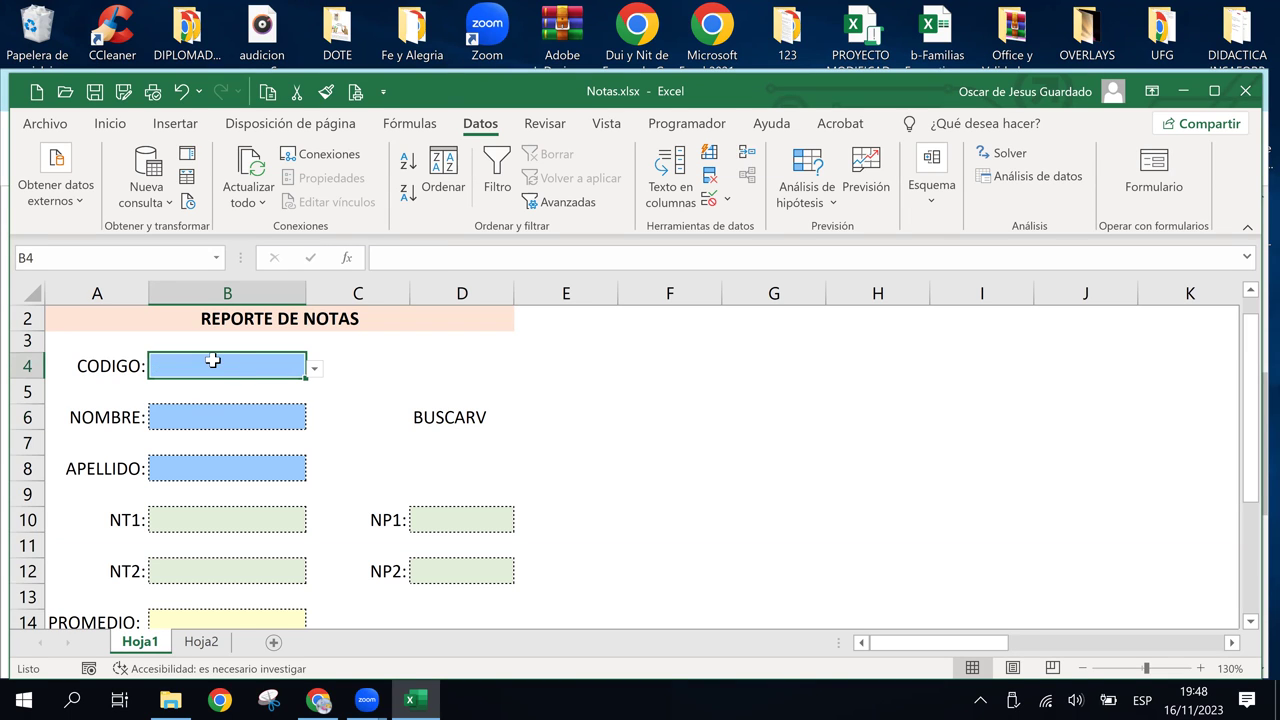
click(349, 411)
click(265, 366)
click(317, 368)
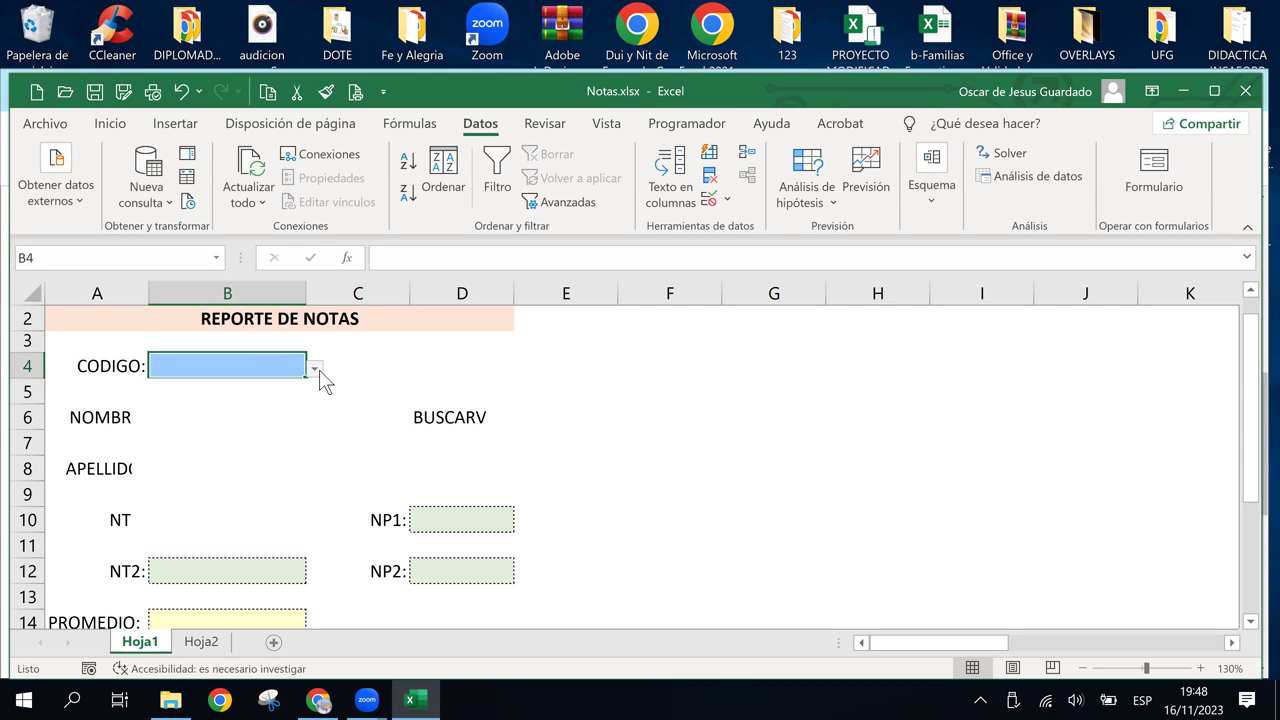
click(317, 368)
click(319, 370)
click(319, 370)
click(273, 423)
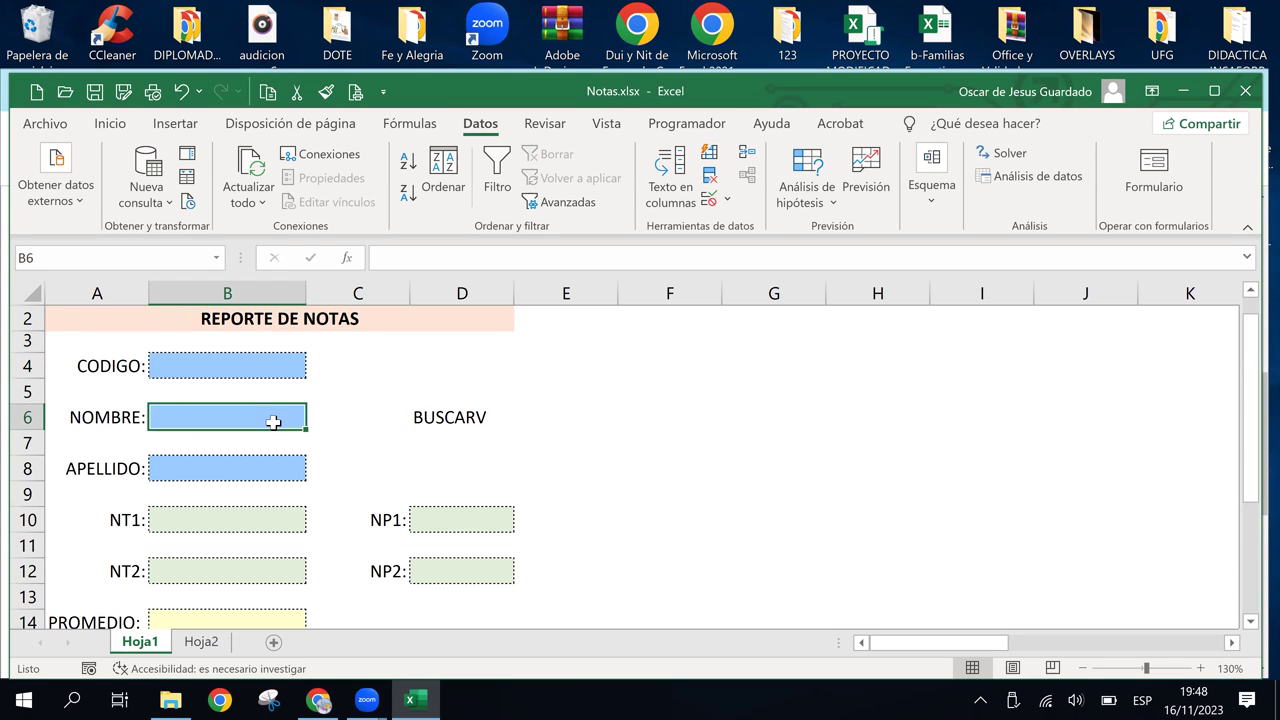
In B6, begin =BUSCARV(B4, using the CODIGO cell as lookup value
text(=)
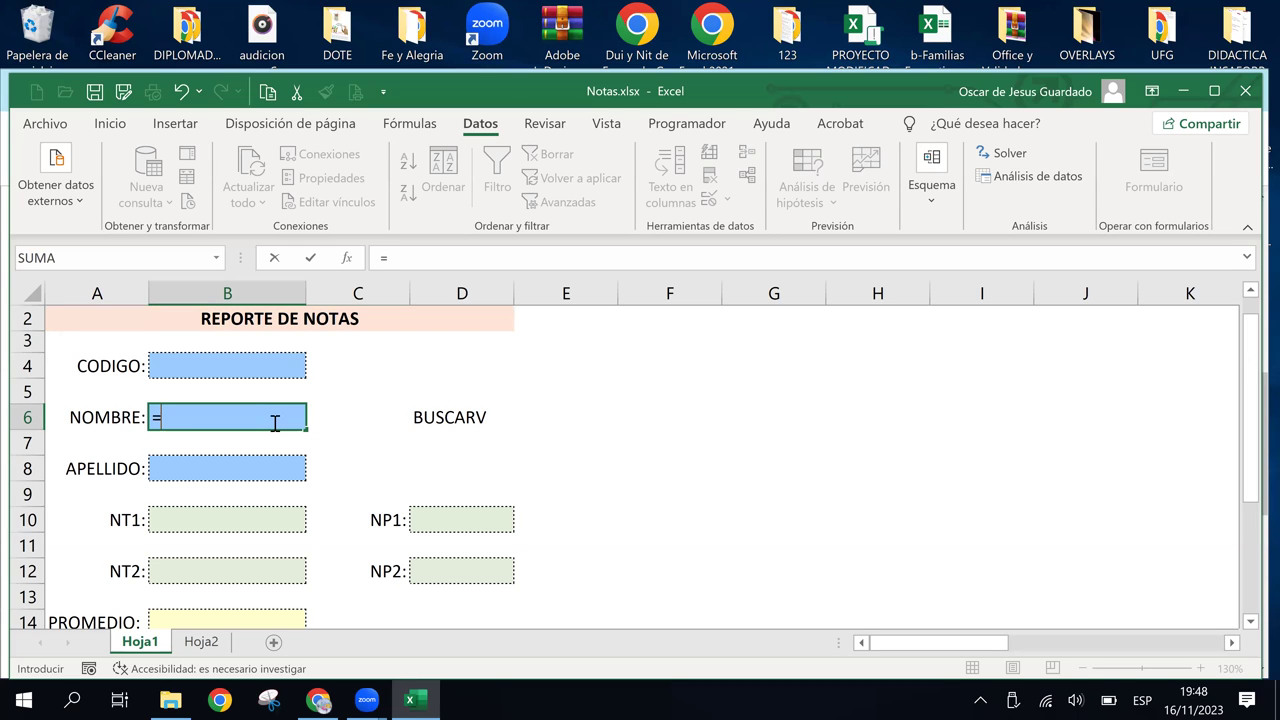
text(BUSCAV)
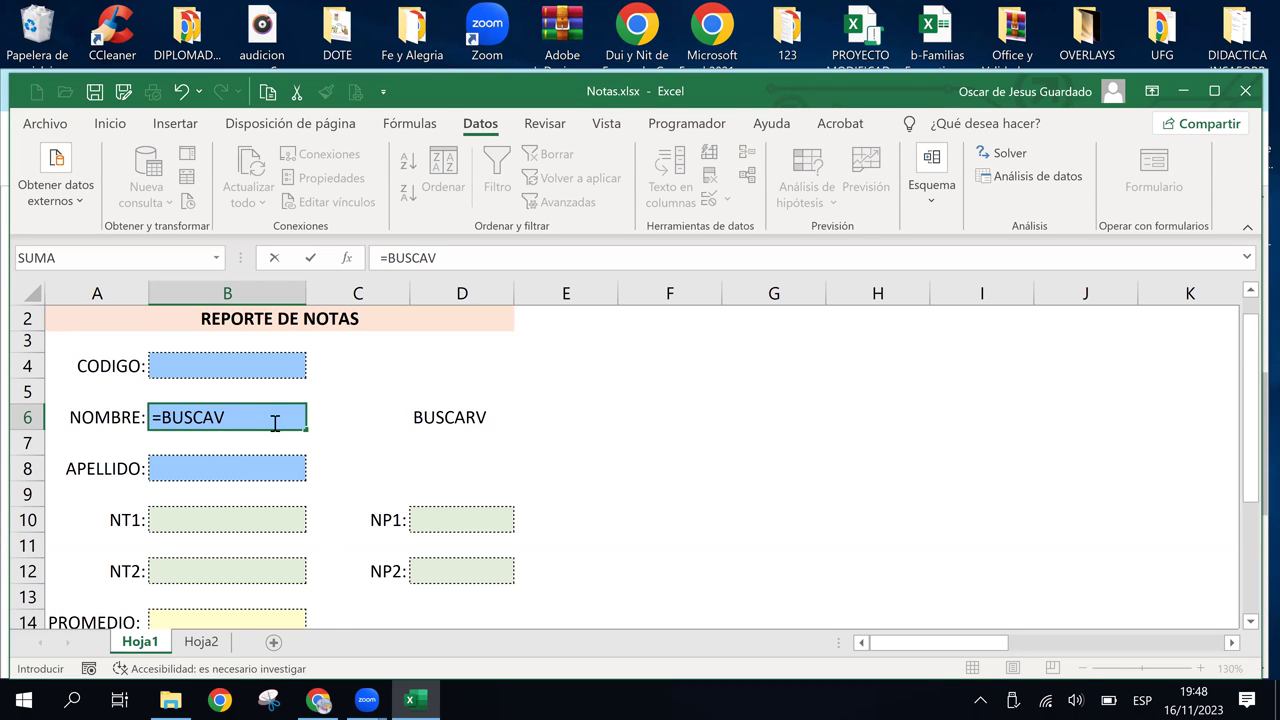
key(BackSpace)
text(R)
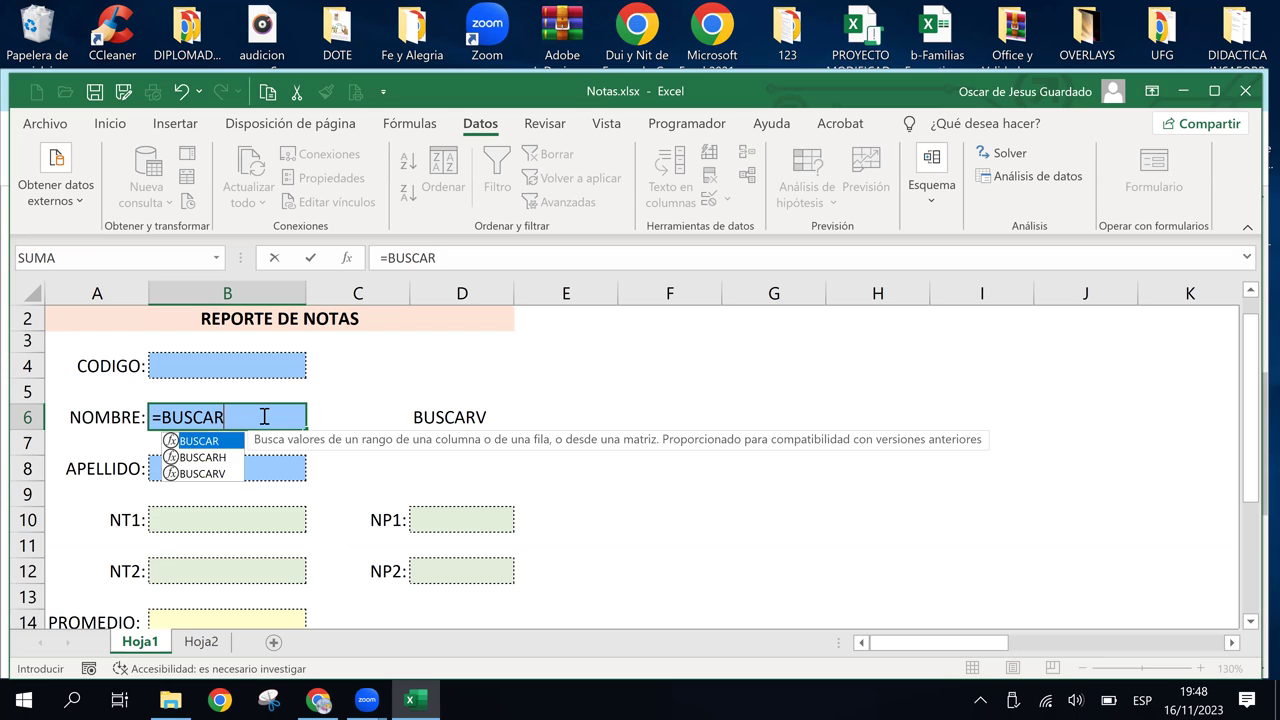
double_click(211, 474)
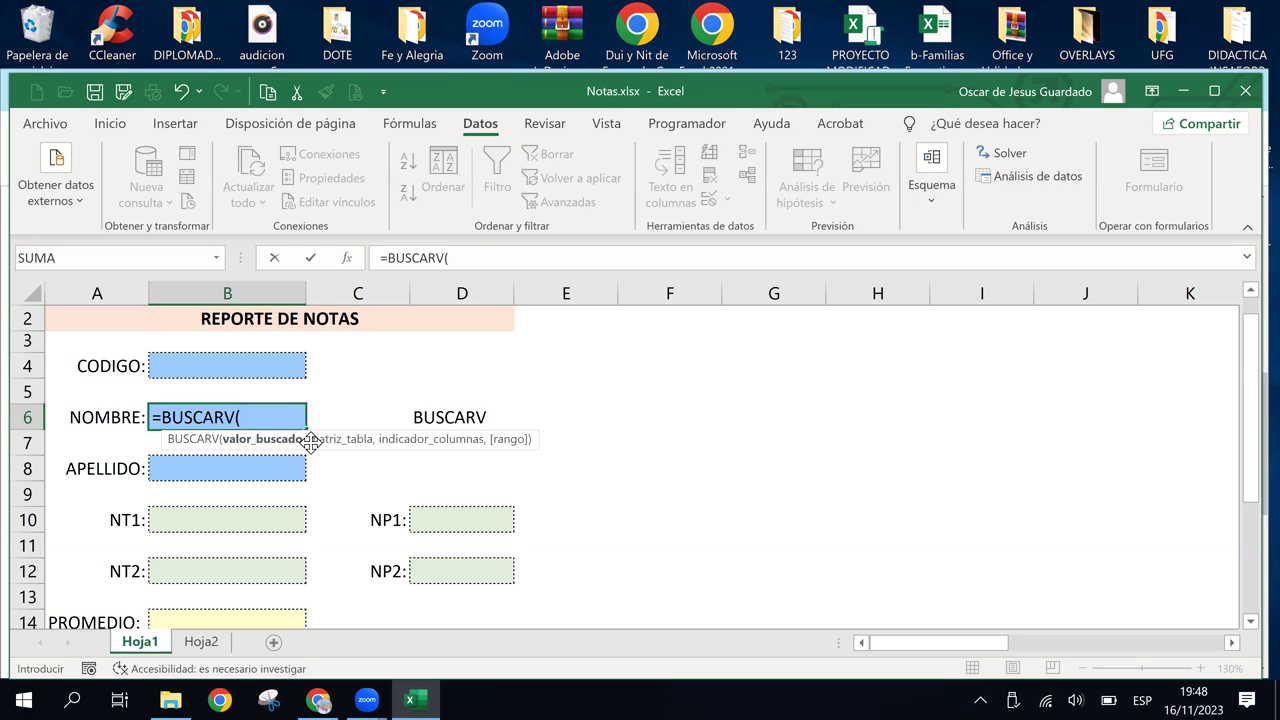
click(231, 370)
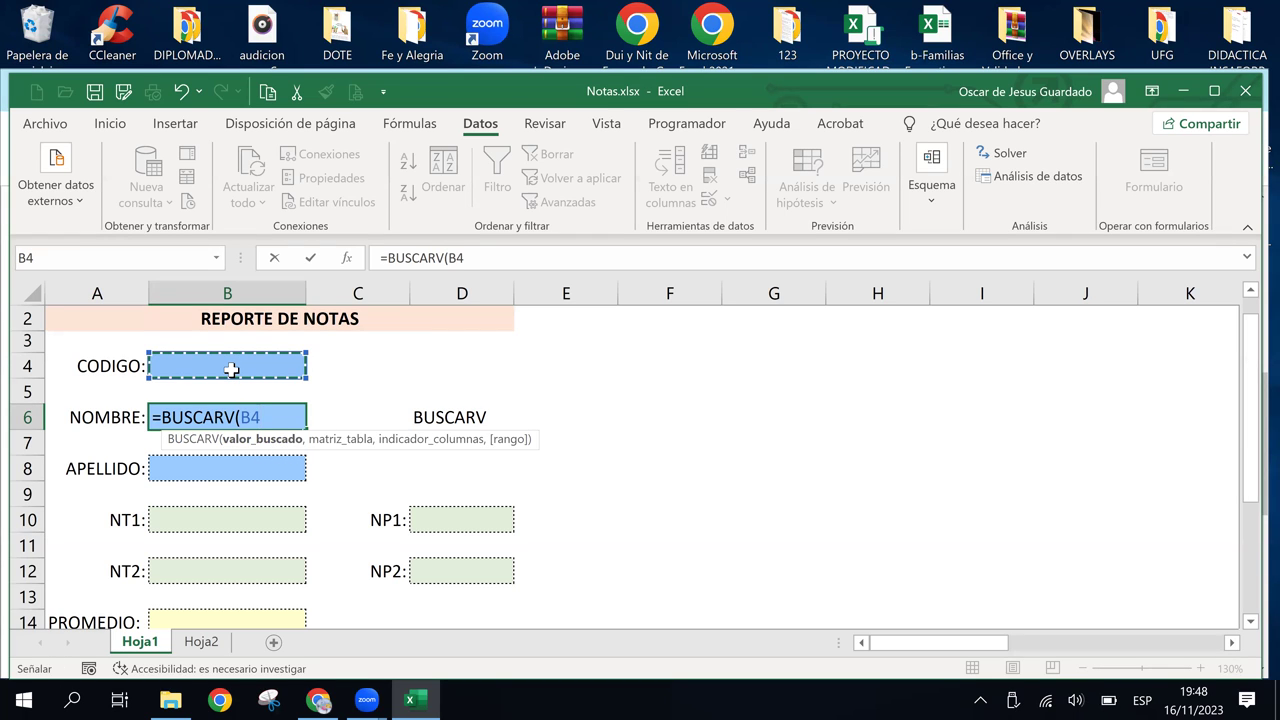
text(,)
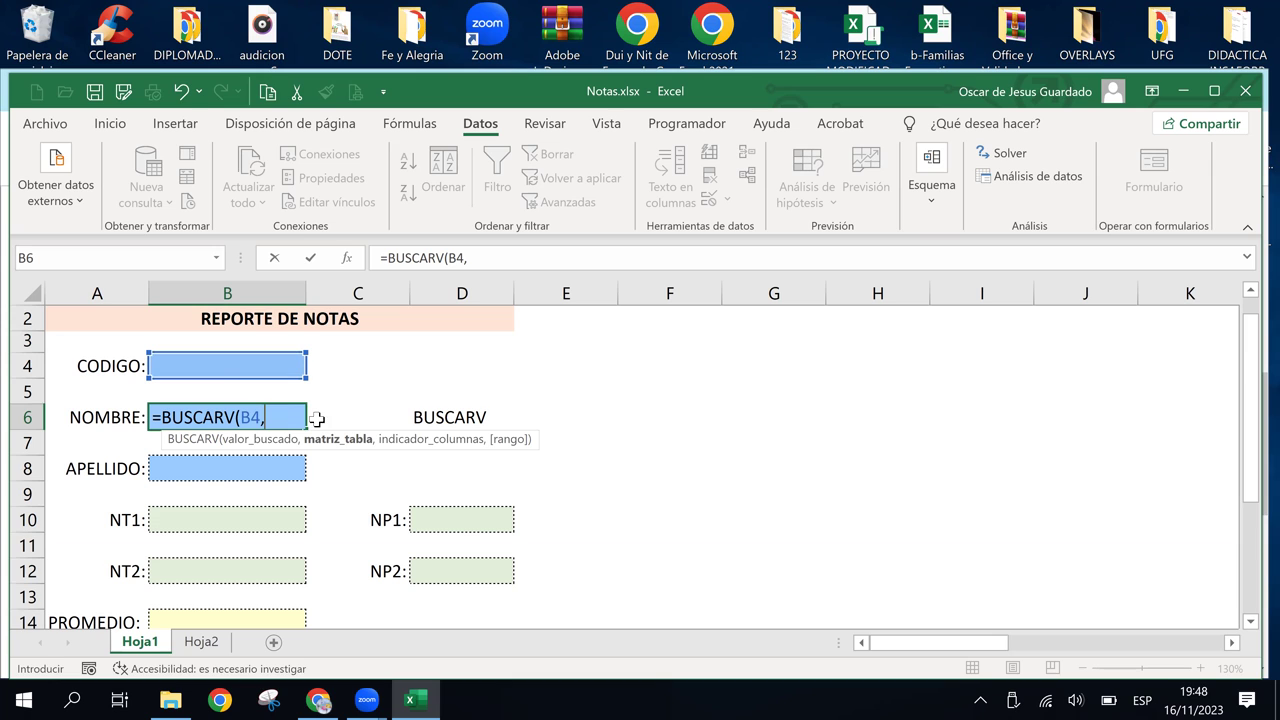
Add the student table M4:U11 as the lookup range, followed by a comma
click(1233, 643)
click(1233, 643)
click(1233, 643)
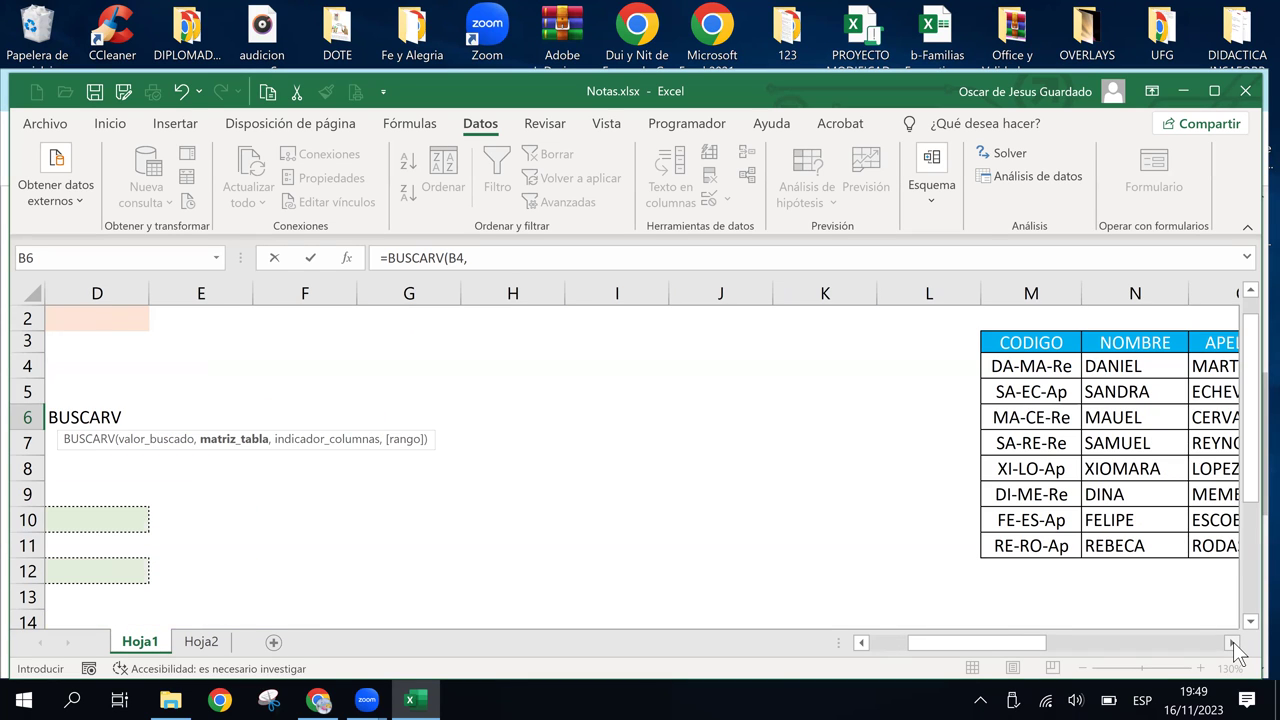
click(1025, 366)
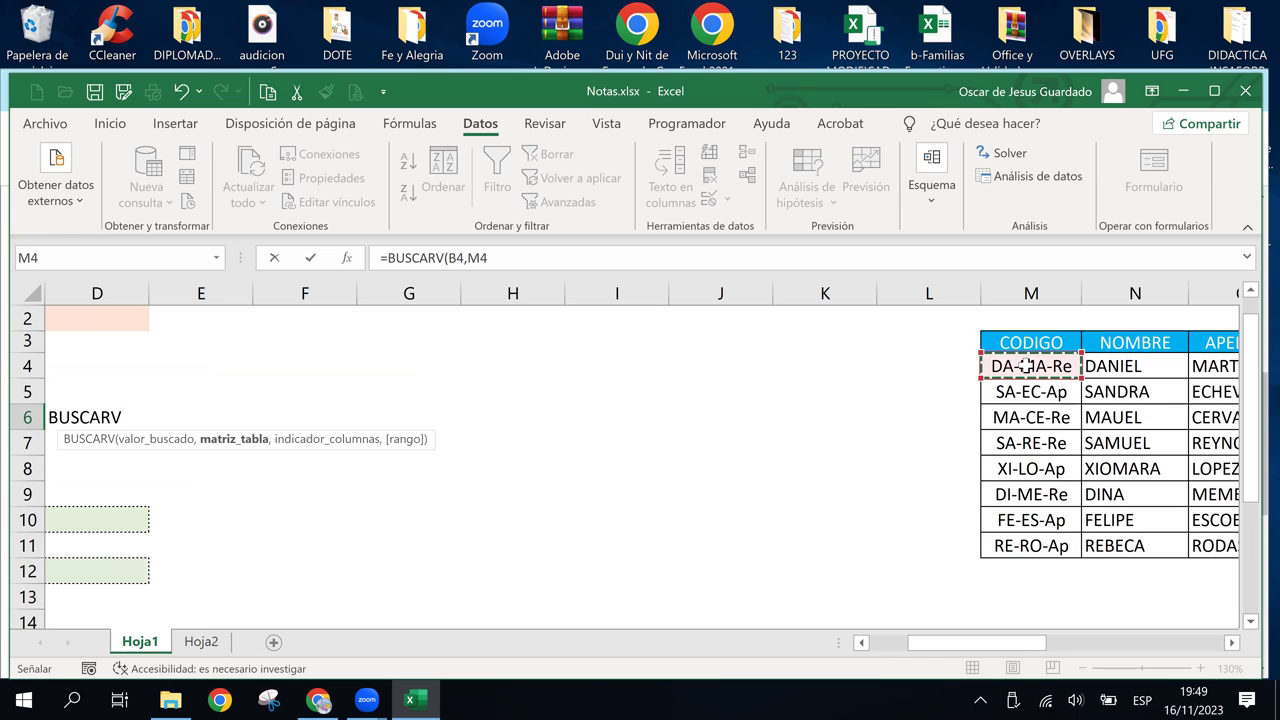
key(shift+Right)
key(shift+Right)
key(shift+Right)
key(shift+Right)
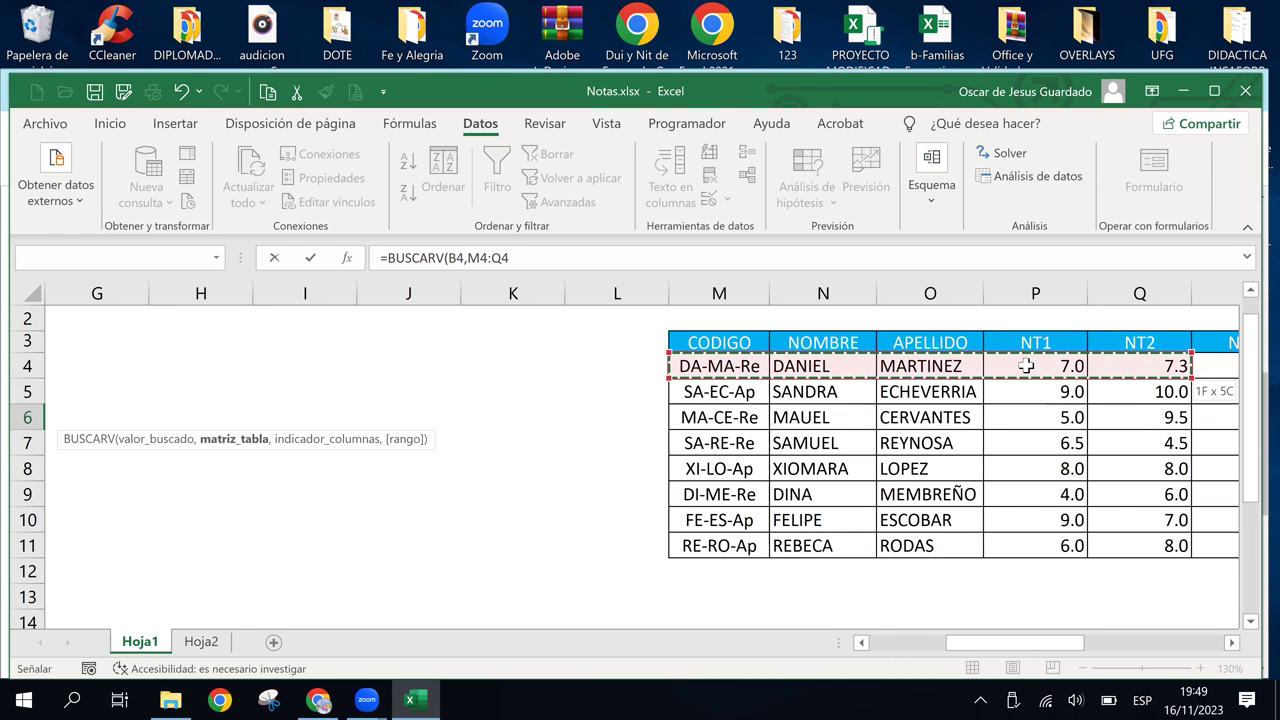
key(shift+Right)
key(shift+Right)
key(shift+Right)
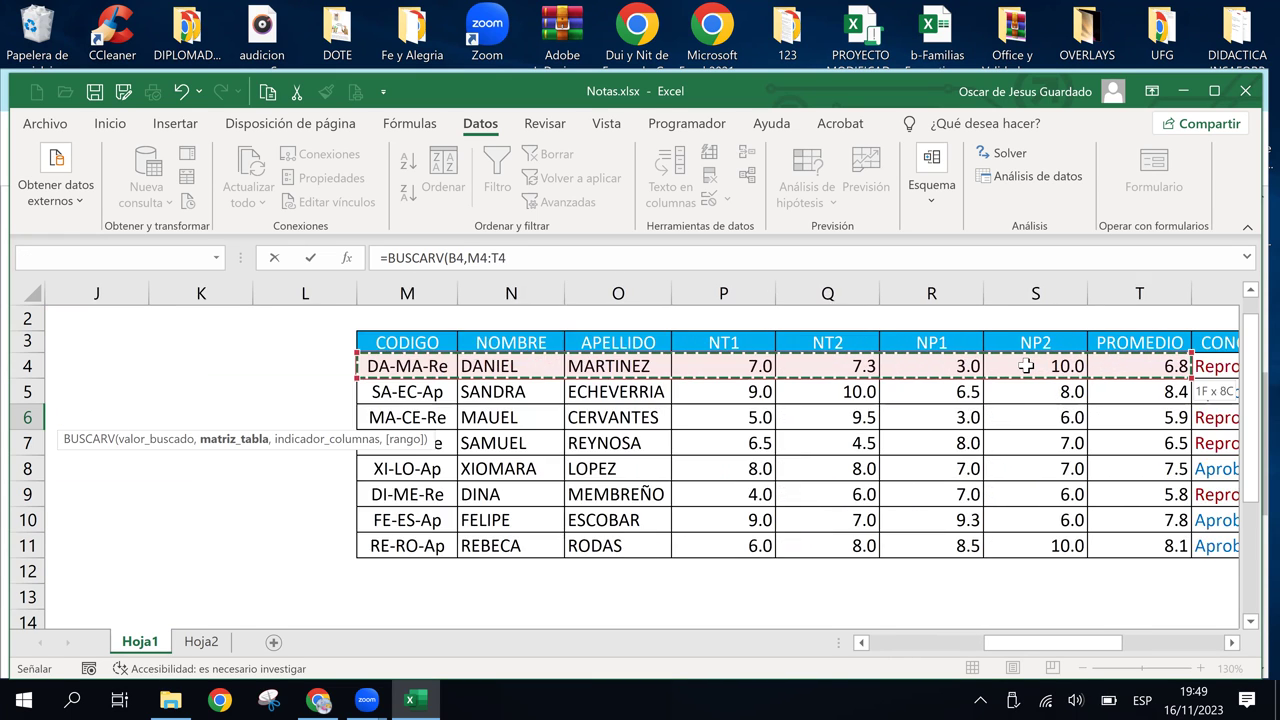
key(shift+Right)
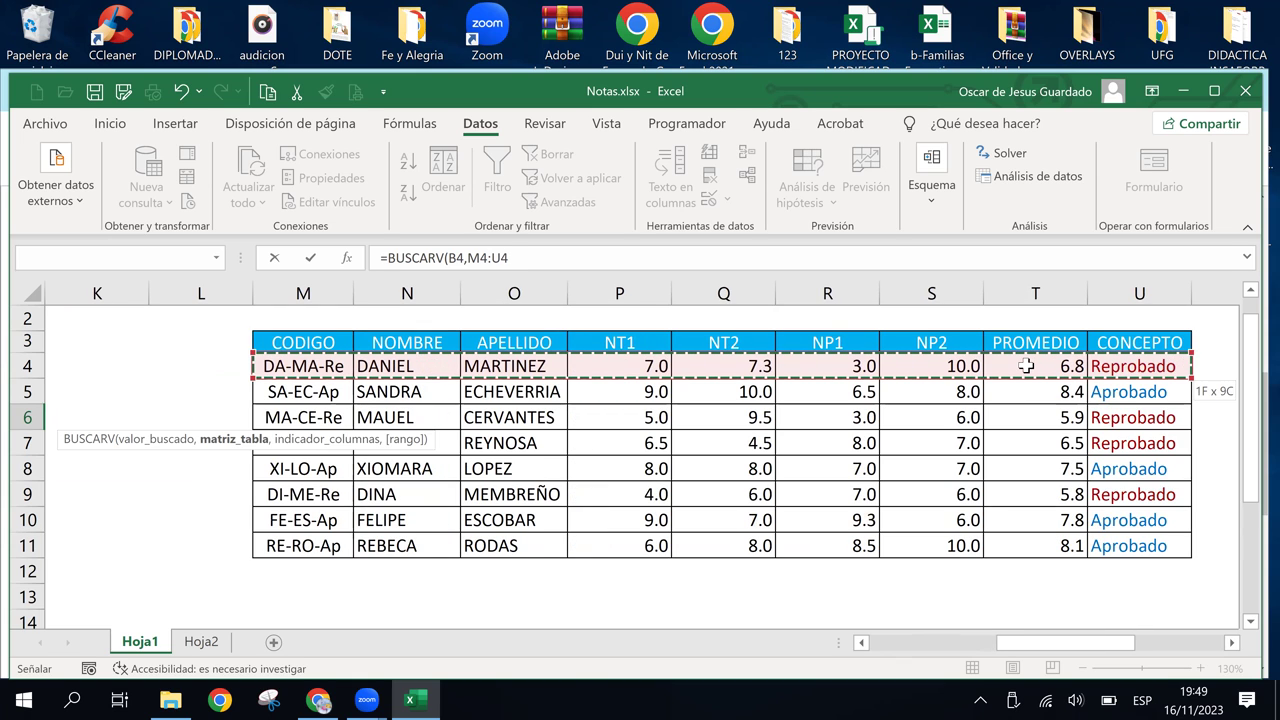
key(ctrl+shift+Down)
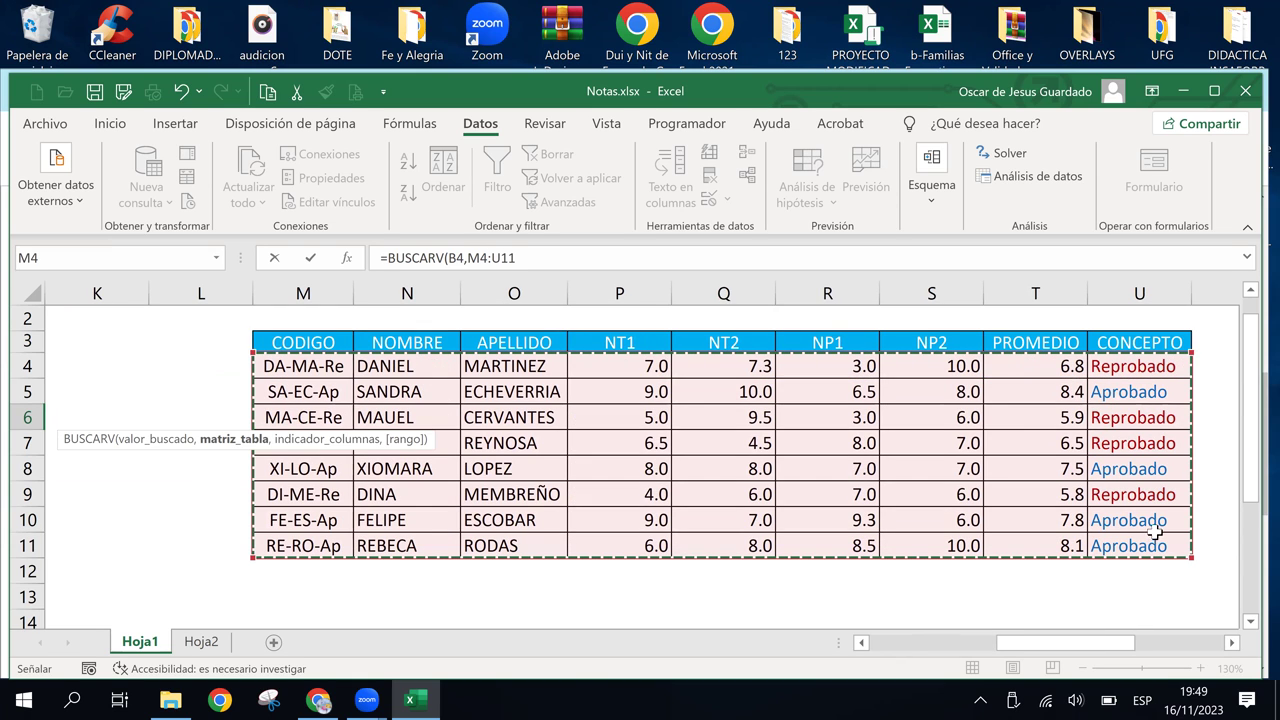
click(860, 643)
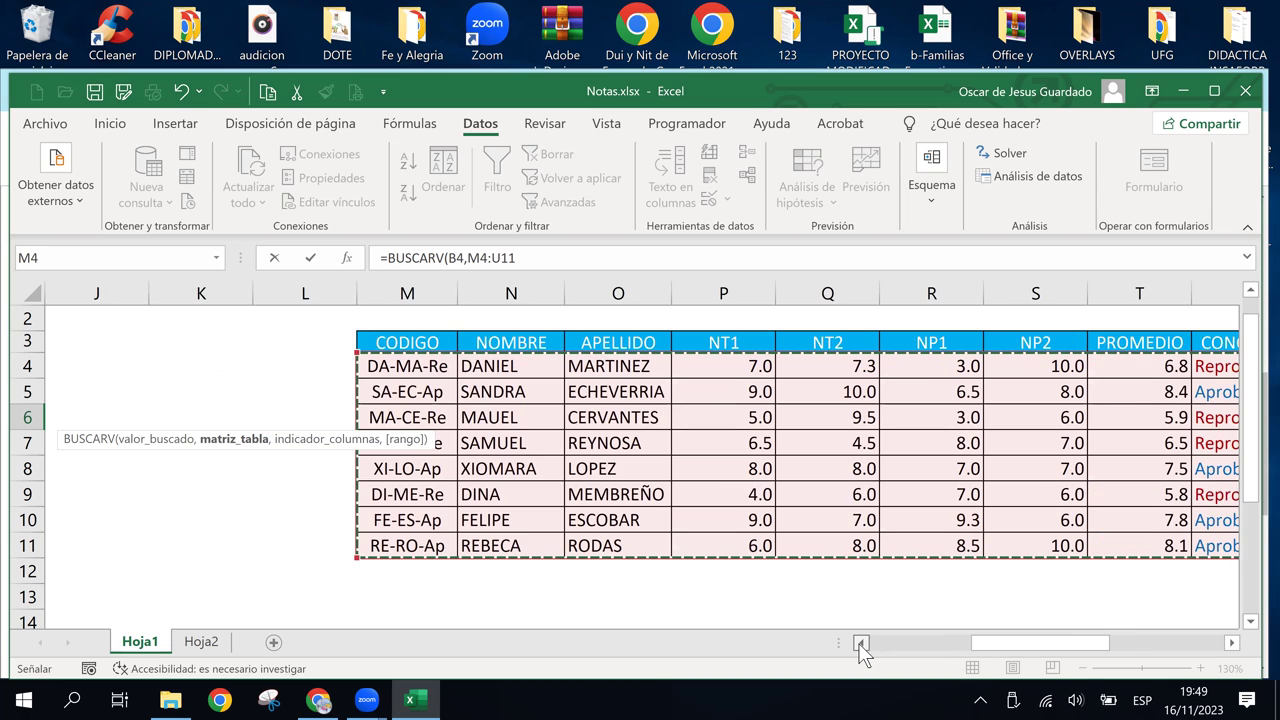
click(860, 643)
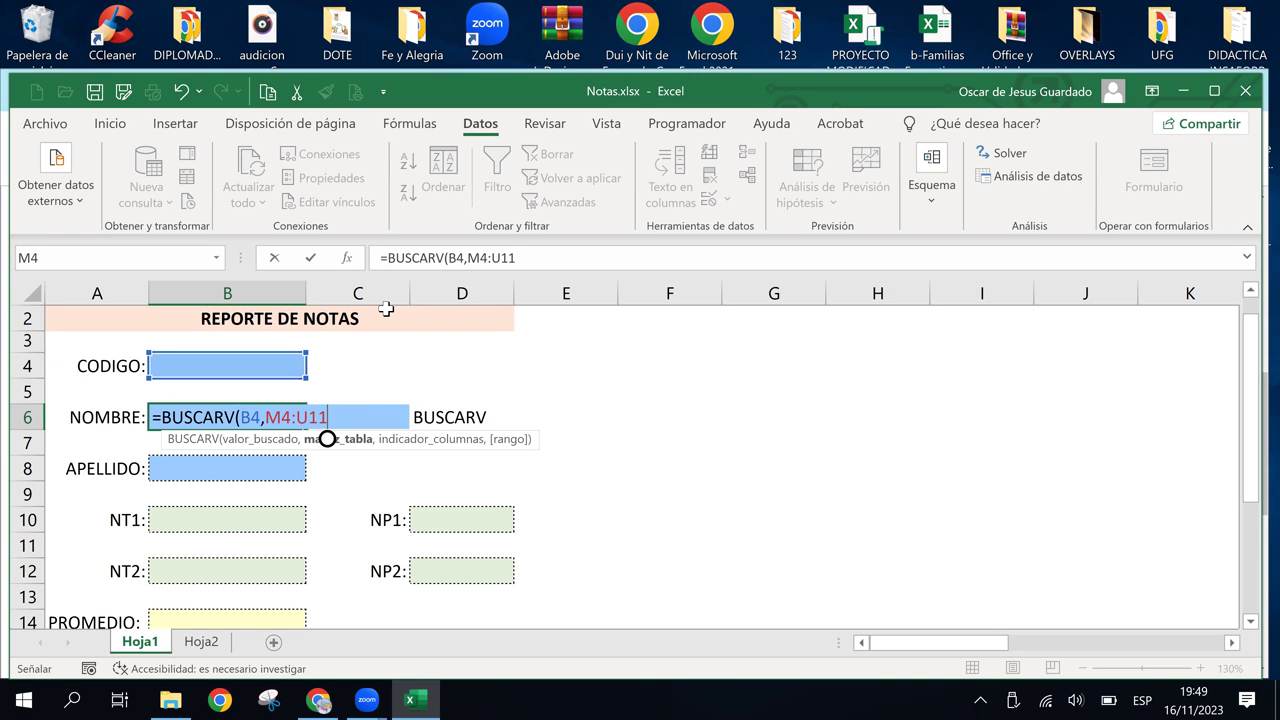
text(,)
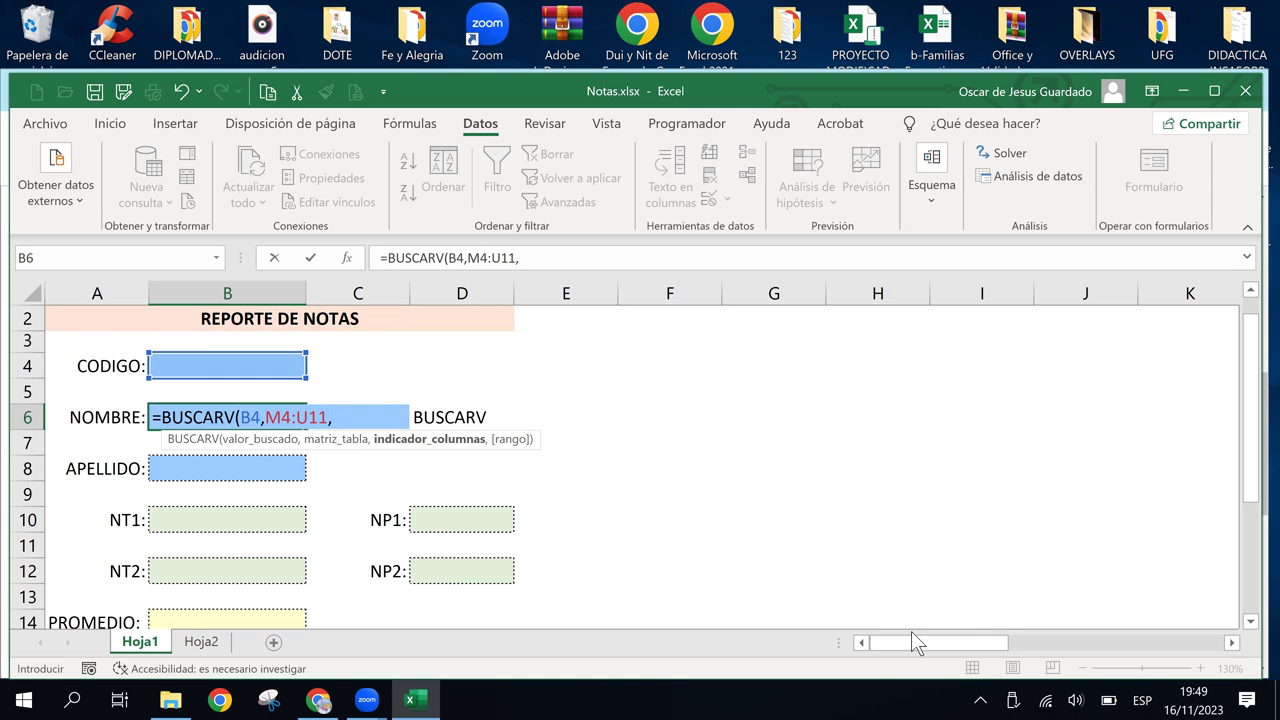
drag(951, 638, 1061, 633)
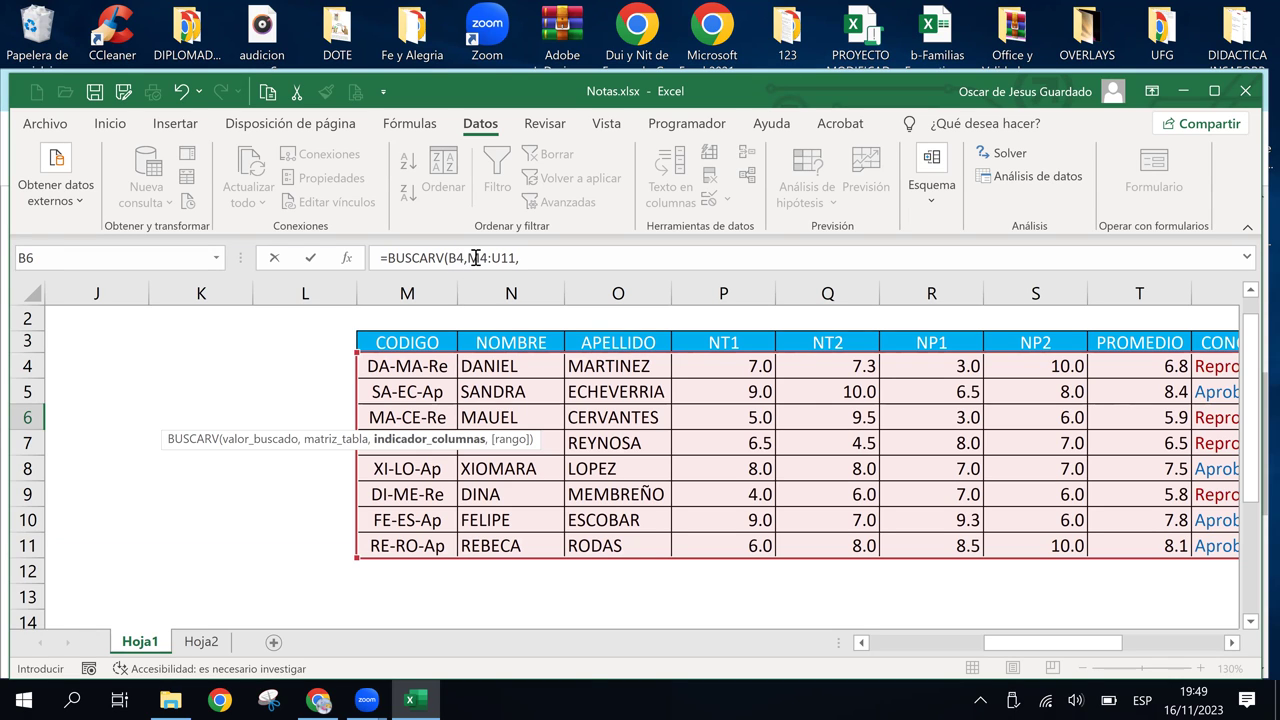
Complete B6's NOMBRE formula as =BUSCARV(B4,M4:U11,2,FALSO)
drag(470, 258, 514, 259)
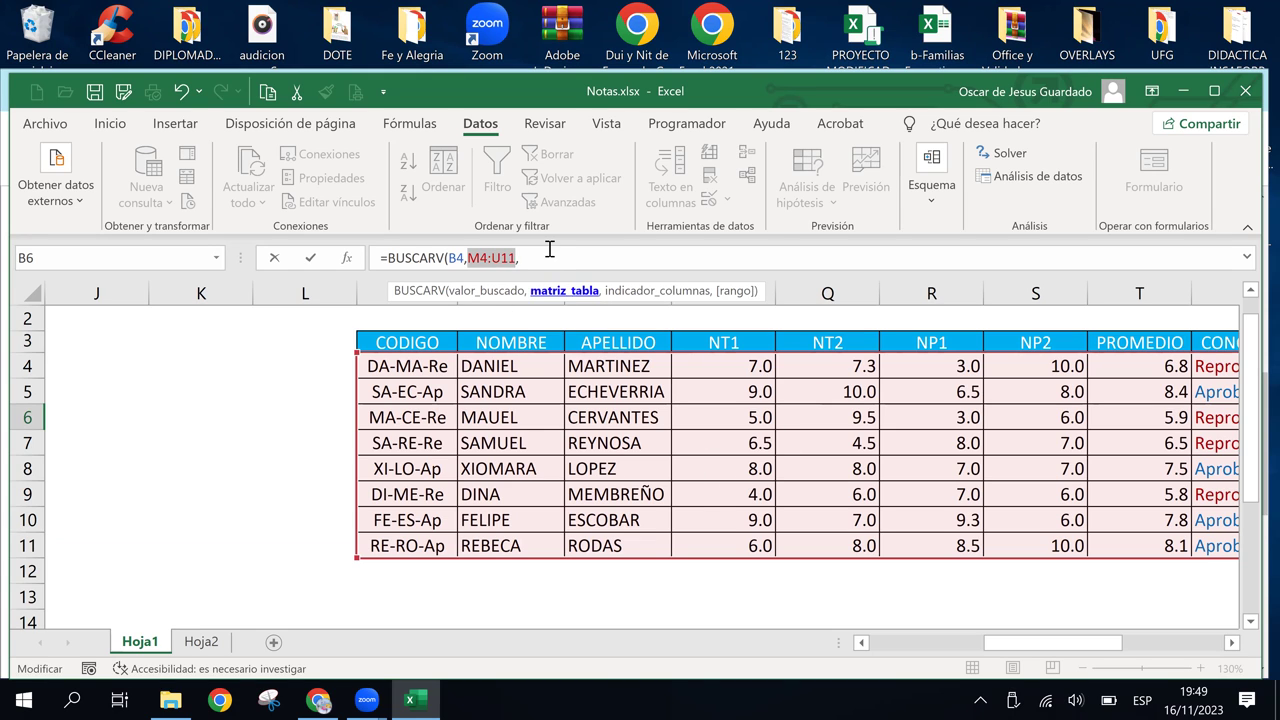
click(543, 257)
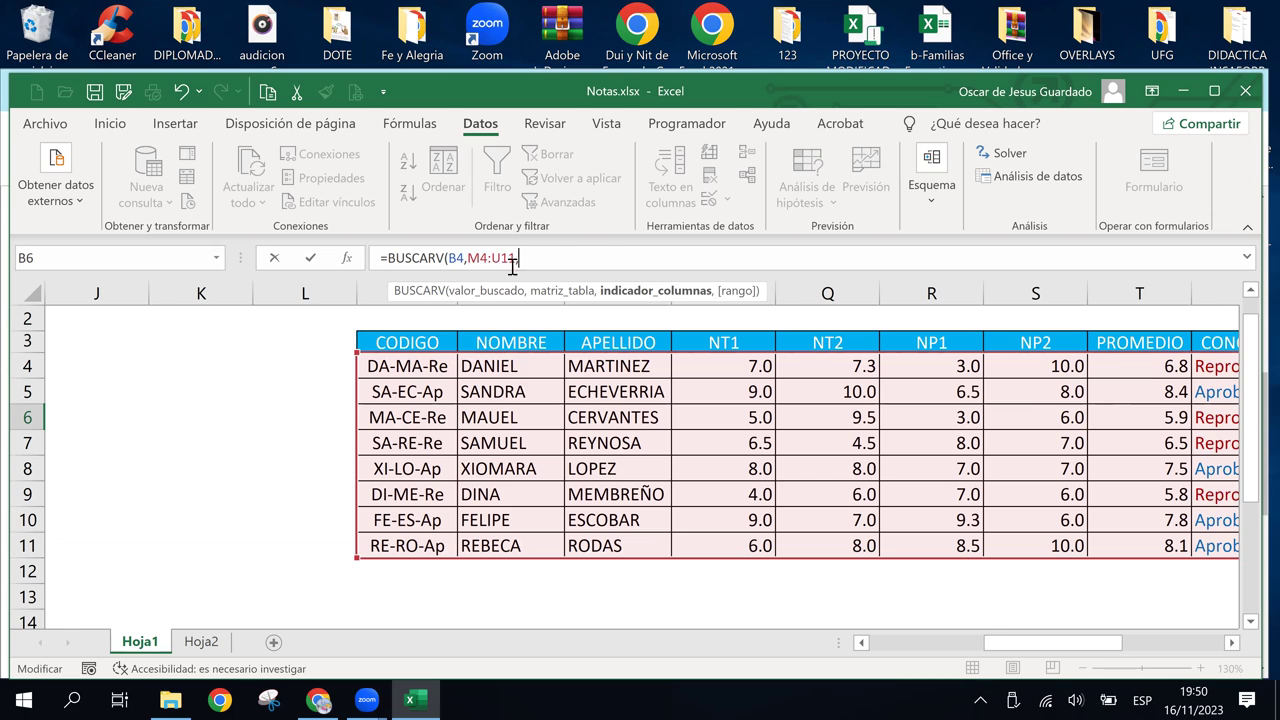
text(2)
text(,)
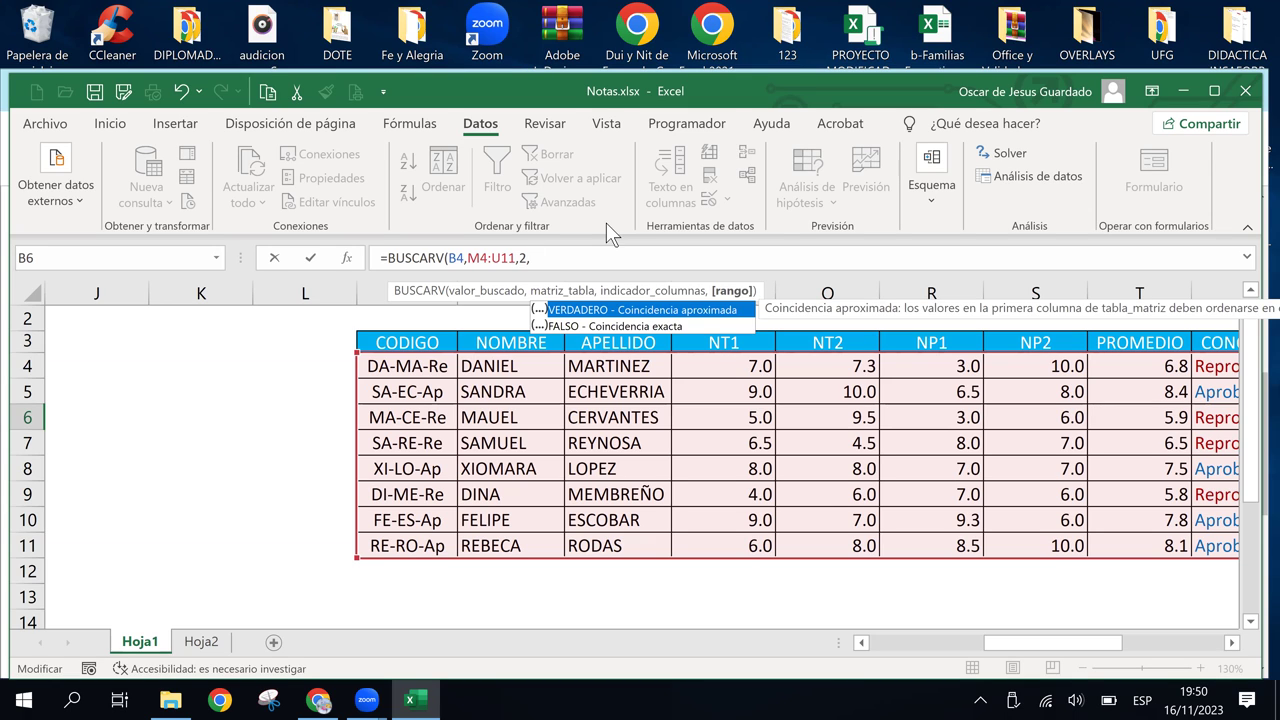
click(643, 327)
double_click(643, 327)
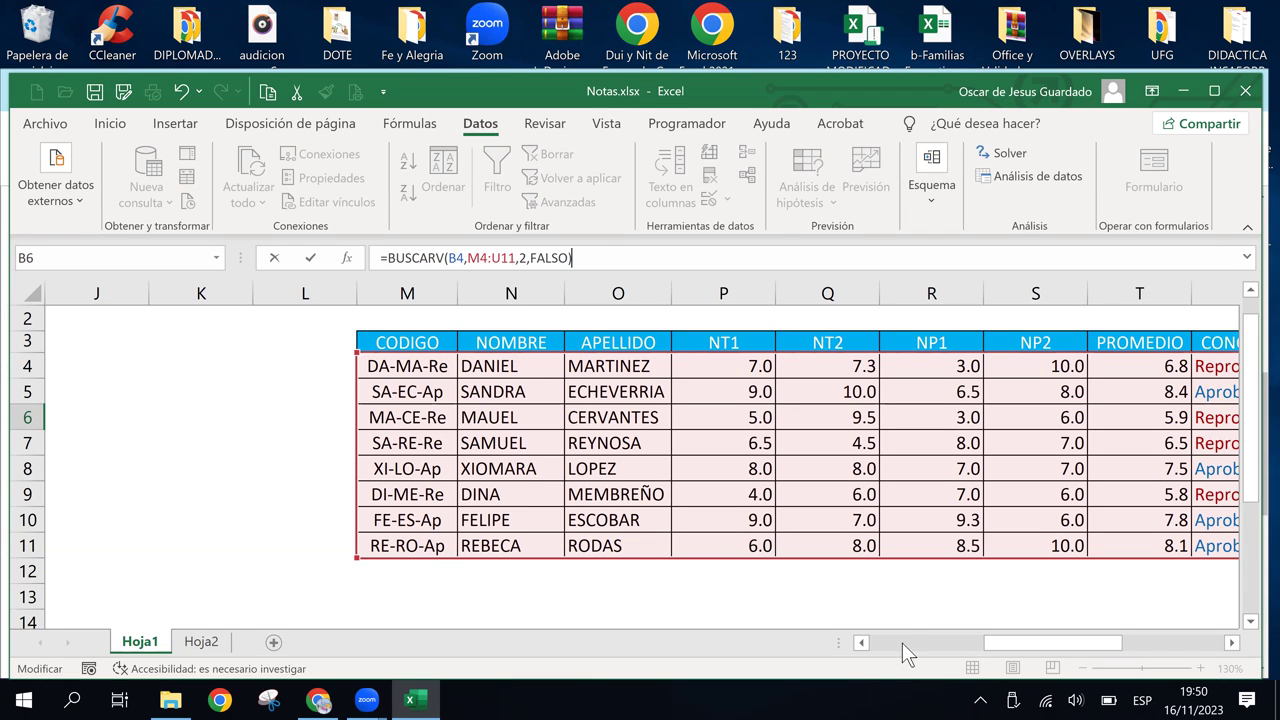
click(859, 645)
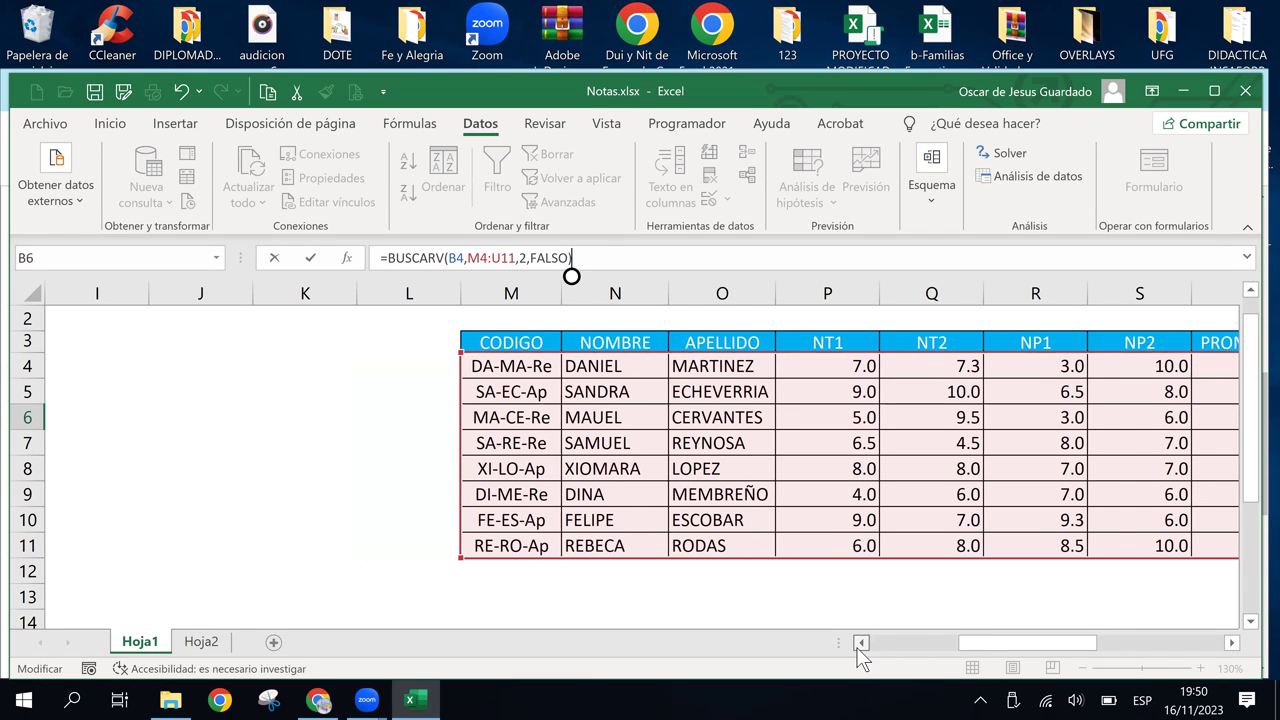
click(859, 645)
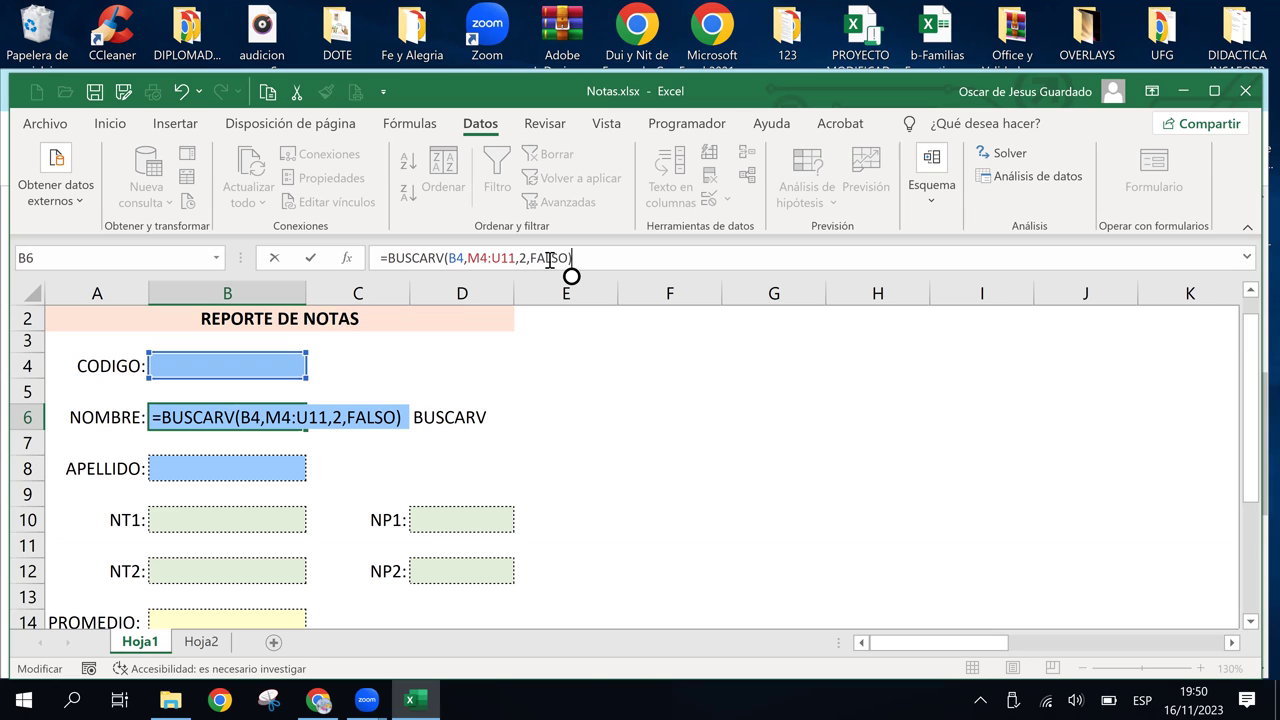
key(Return)
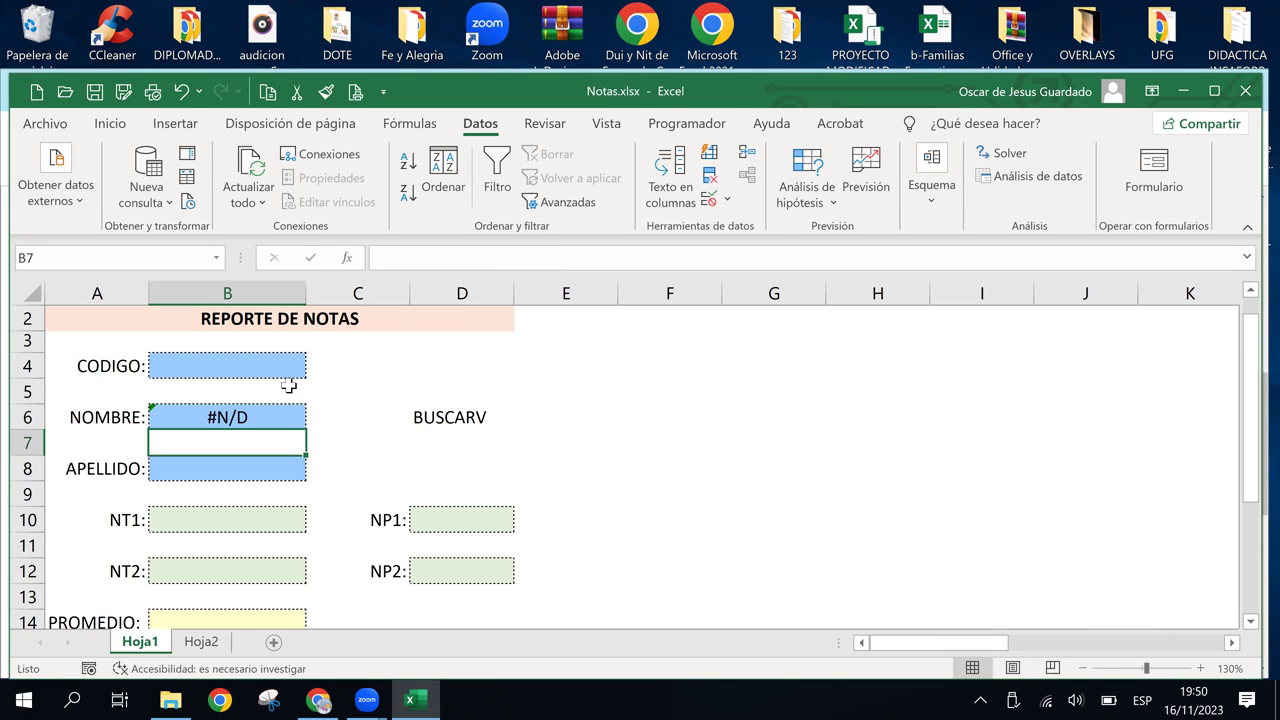
Recheck the B6 formula, then delete the BUSCARV note in D6
click(253, 407)
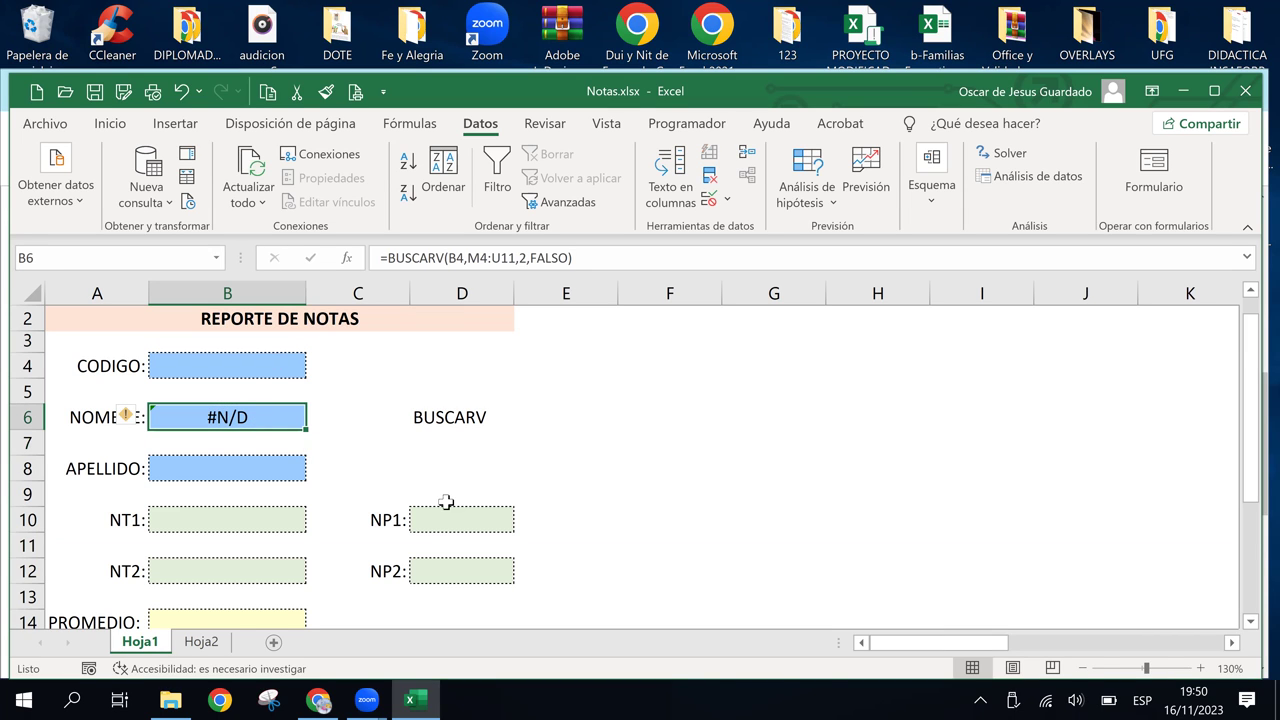
click(512, 432)
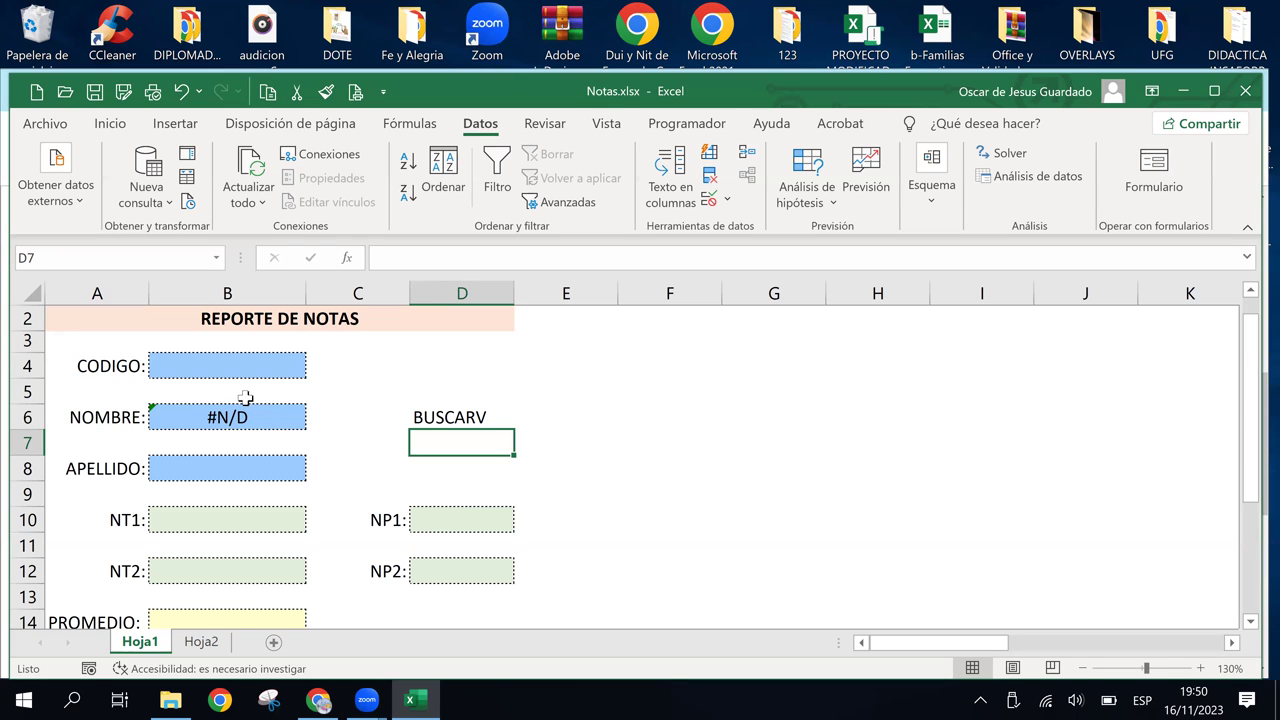
click(257, 424)
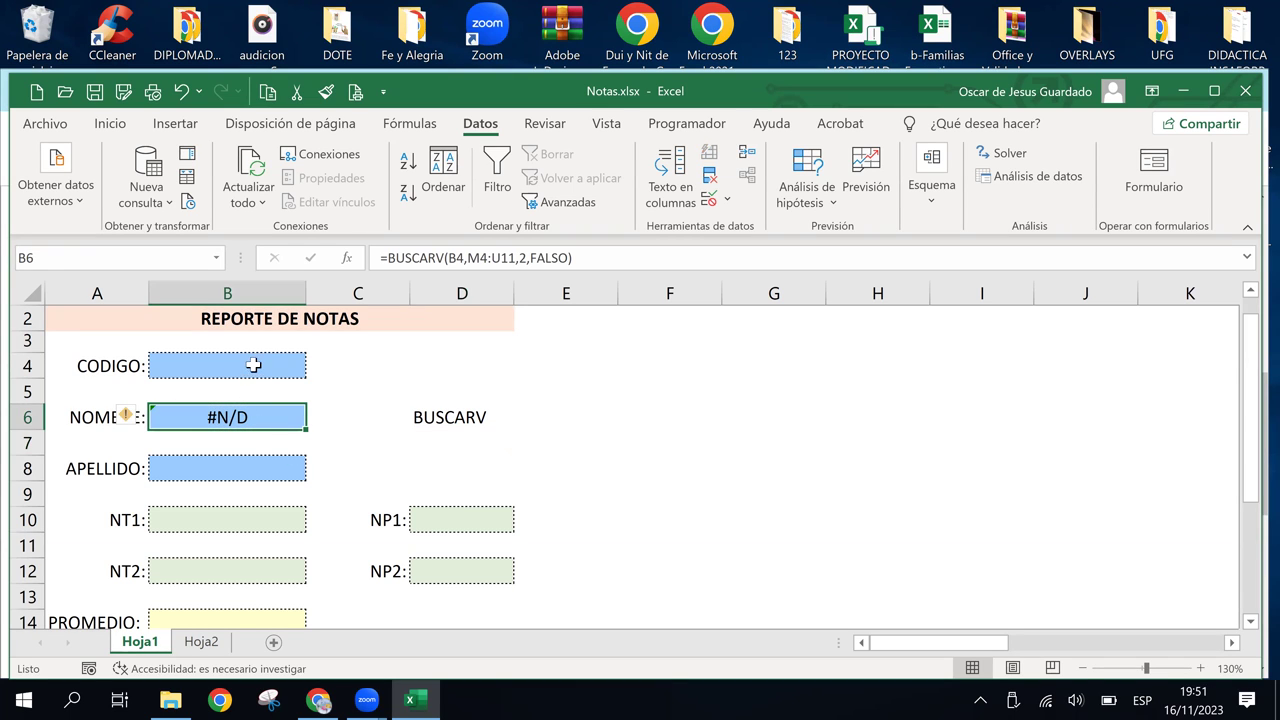
click(459, 261)
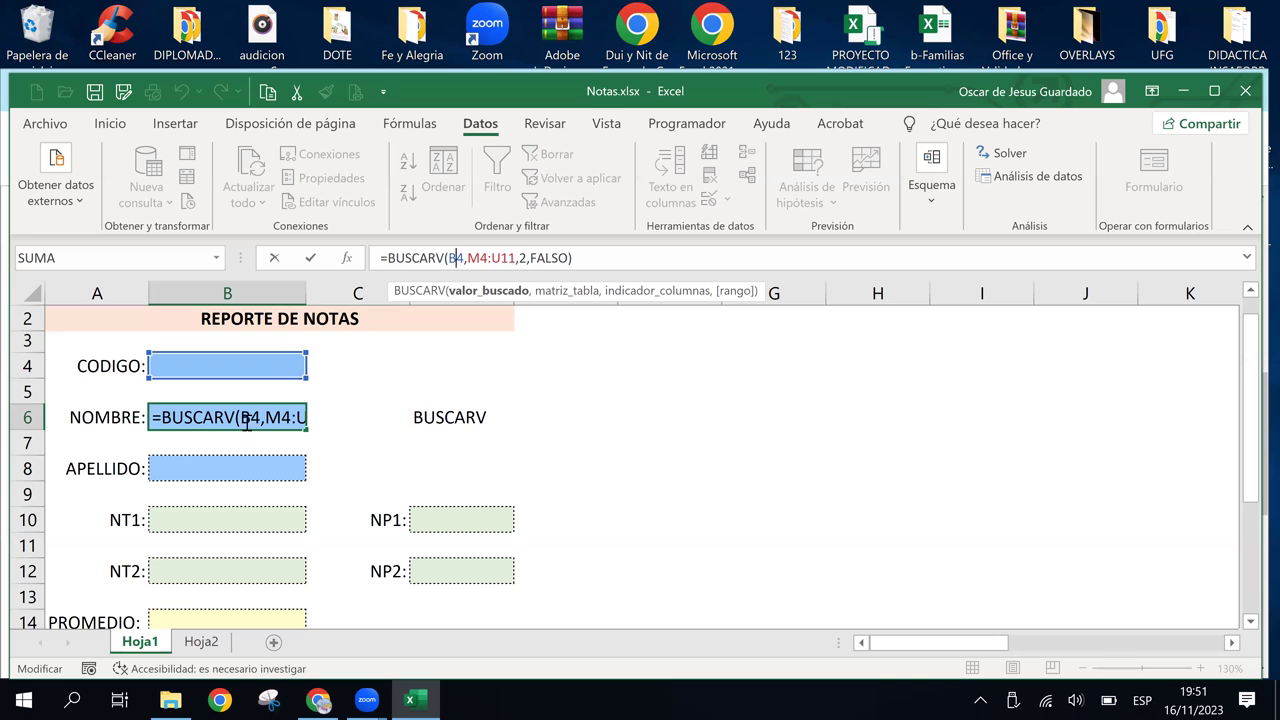
key(Return)
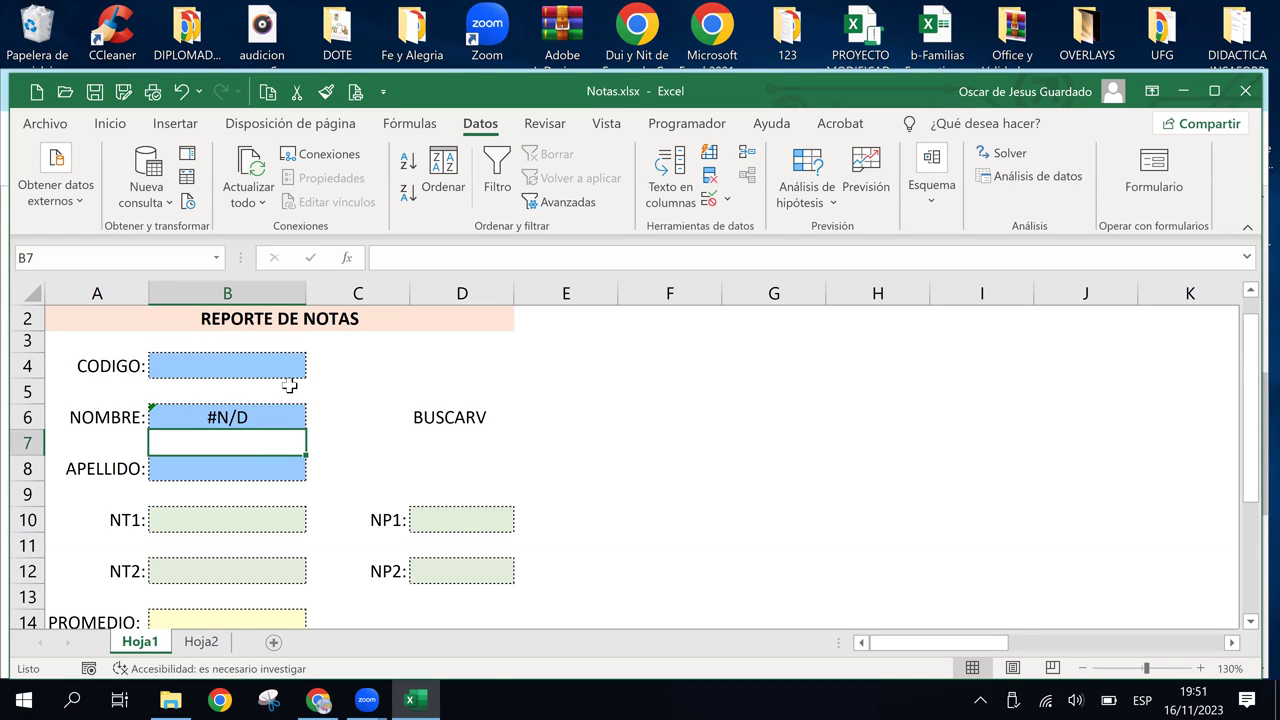
click(450, 417)
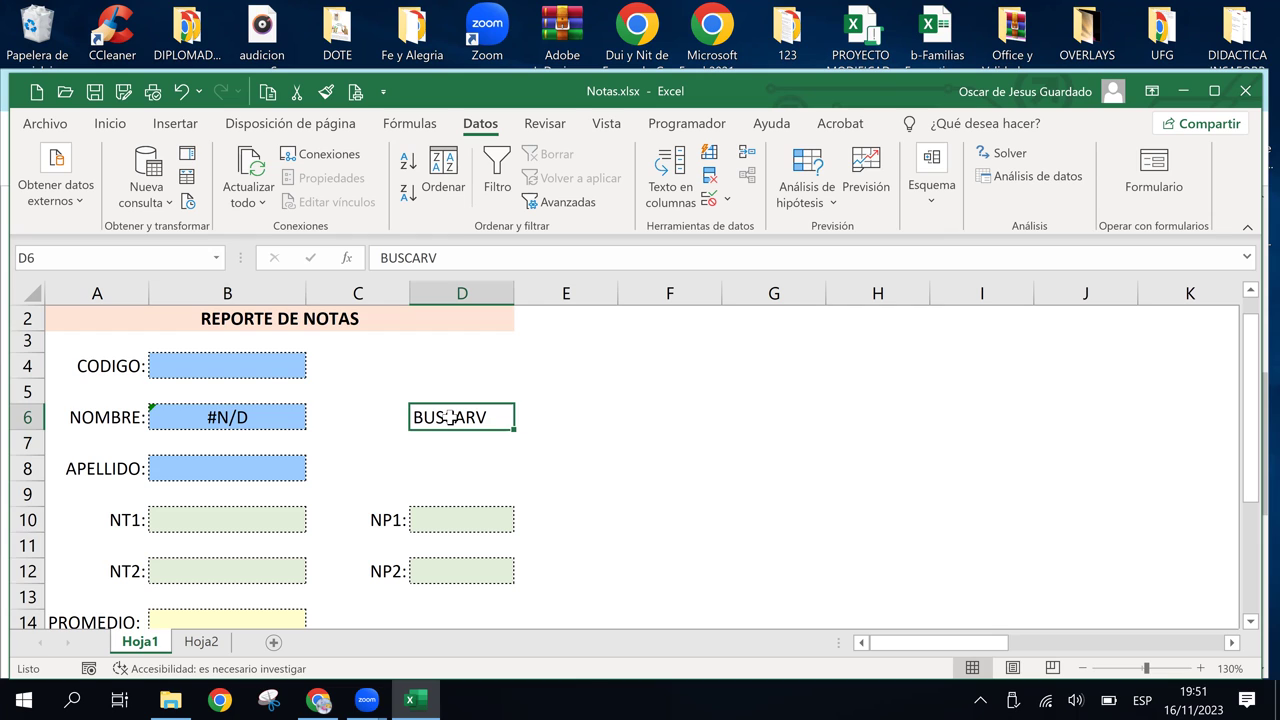
key(Delete)
Pick MA-CE-Re from the CODIGO dropdown in B4 and check the NOMBRE result in B6
click(228, 362)
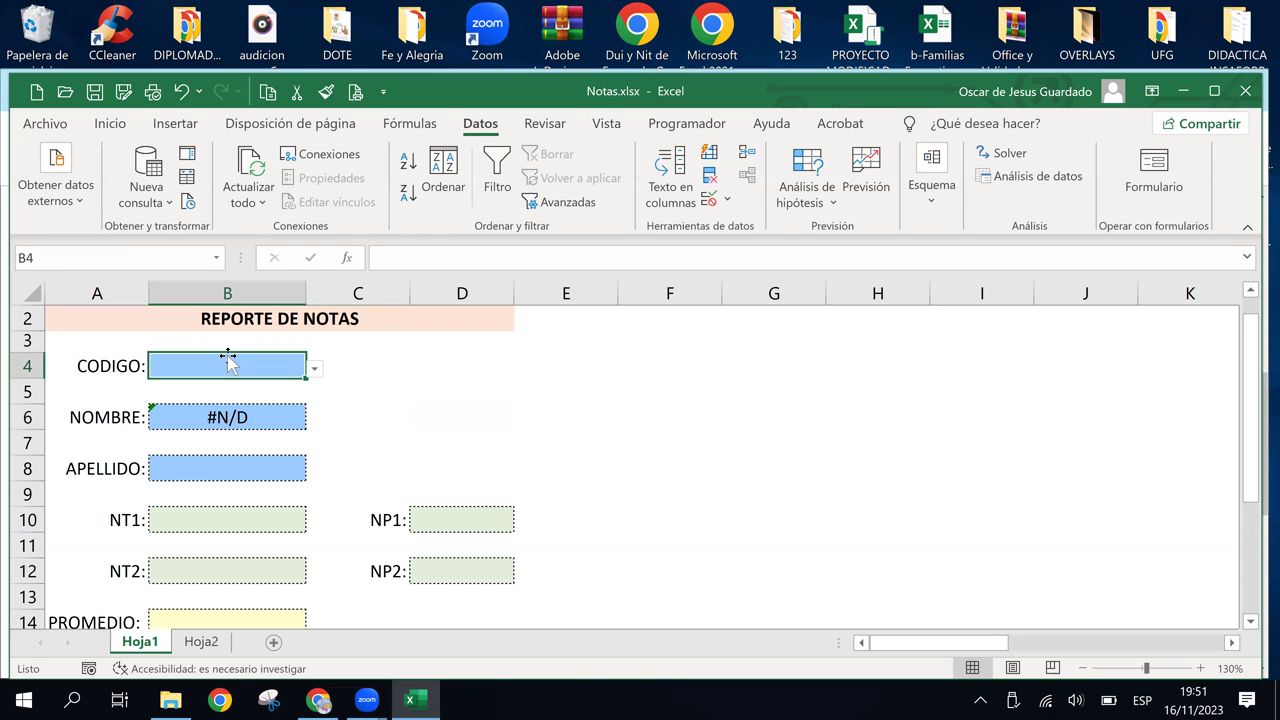
click(315, 368)
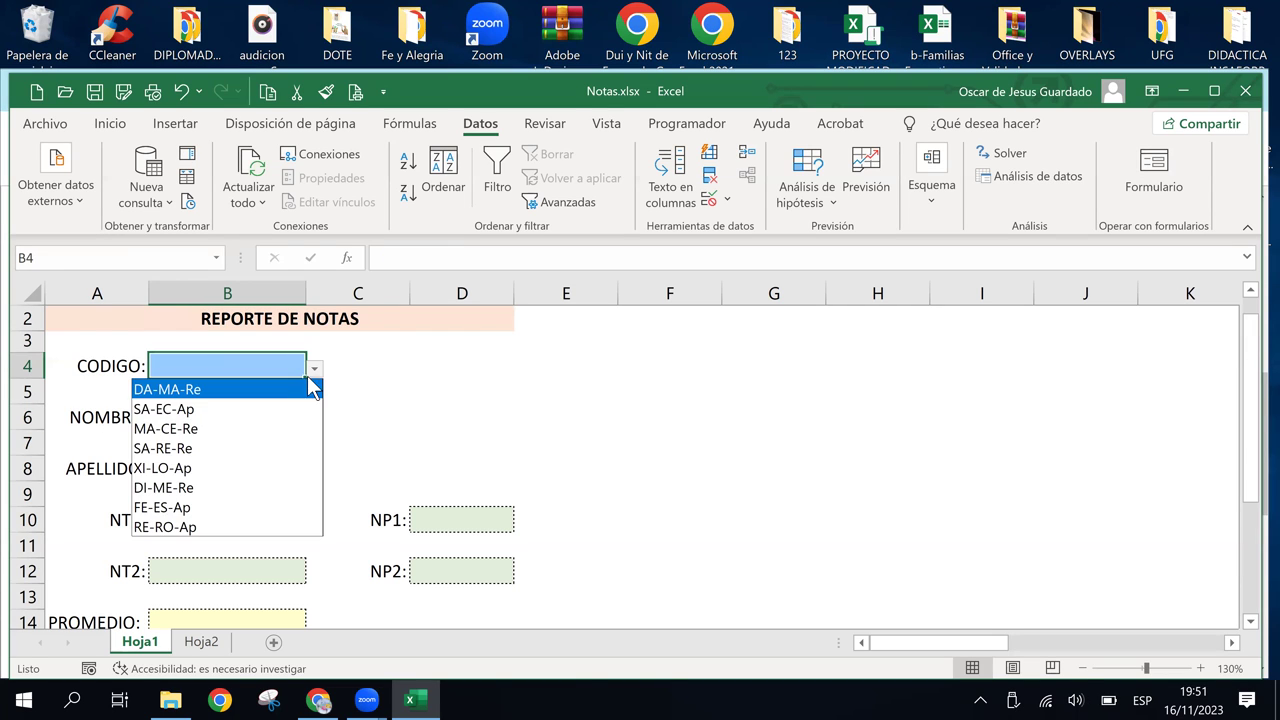
click(233, 428)
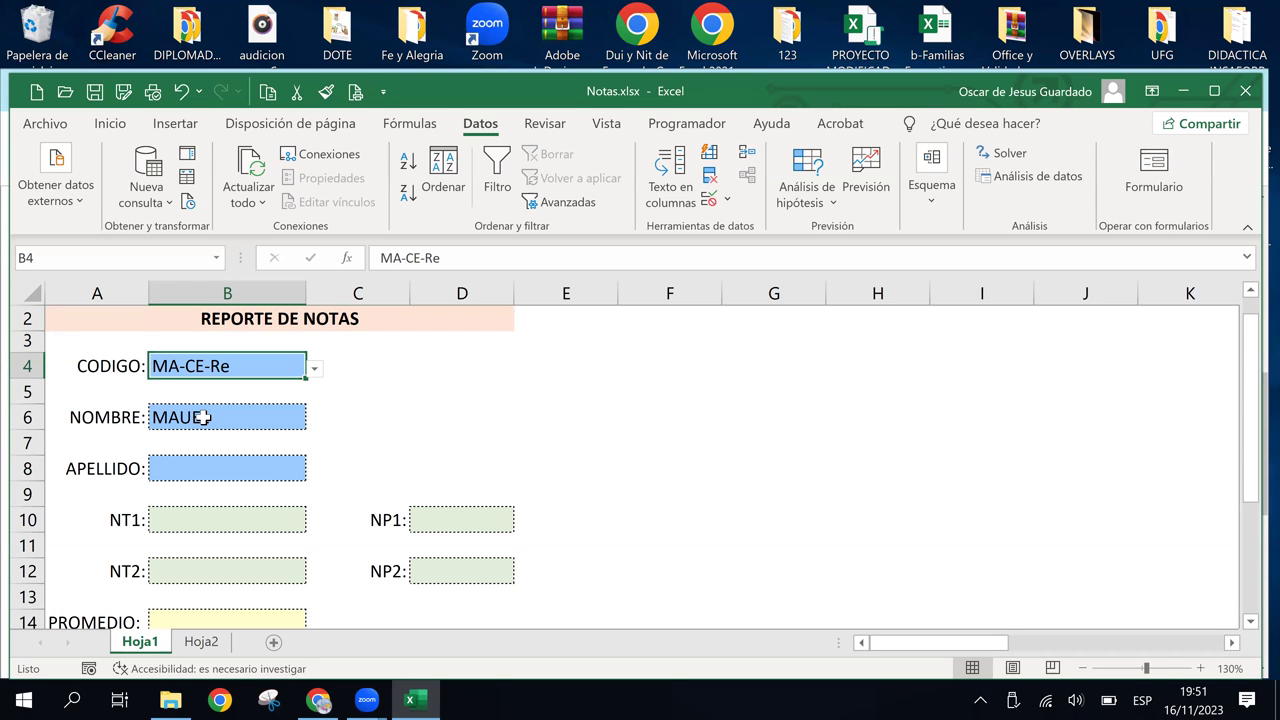
click(203, 417)
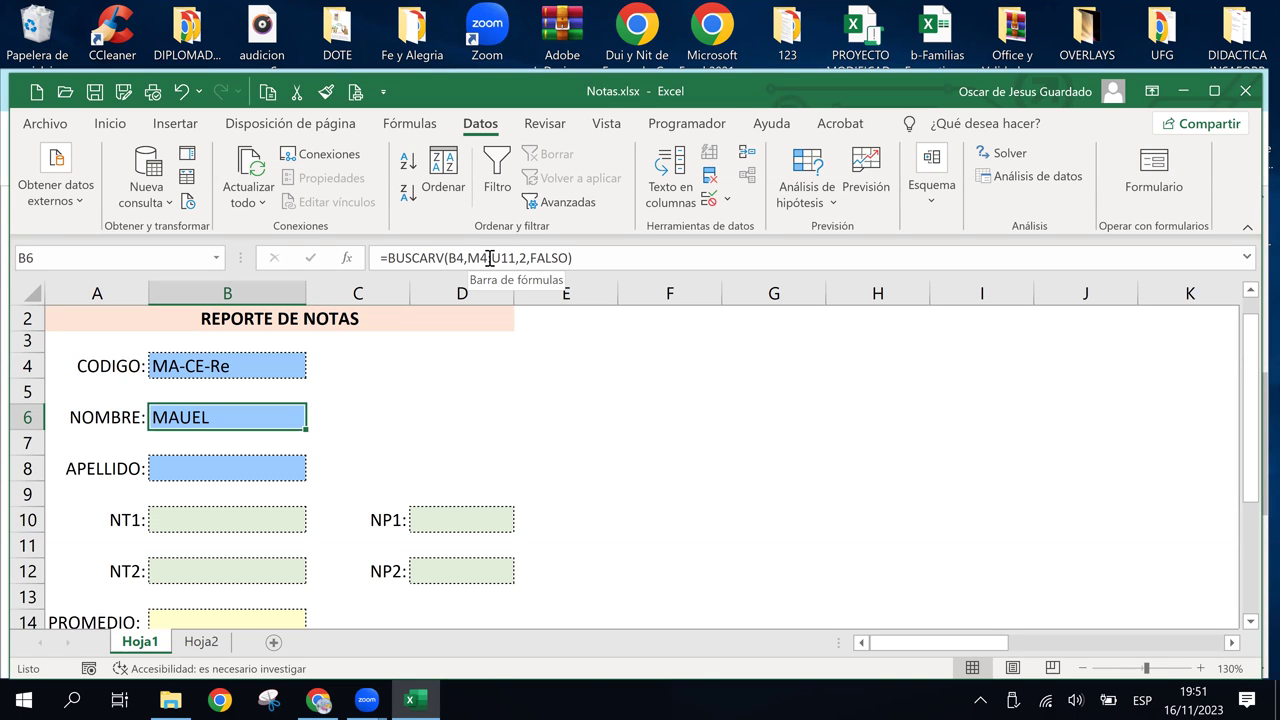
Change B6's formula to =BUSCARV($B$4,$M$4:$U$11,2,FALSO) with F4 on each reference
click(480, 257)
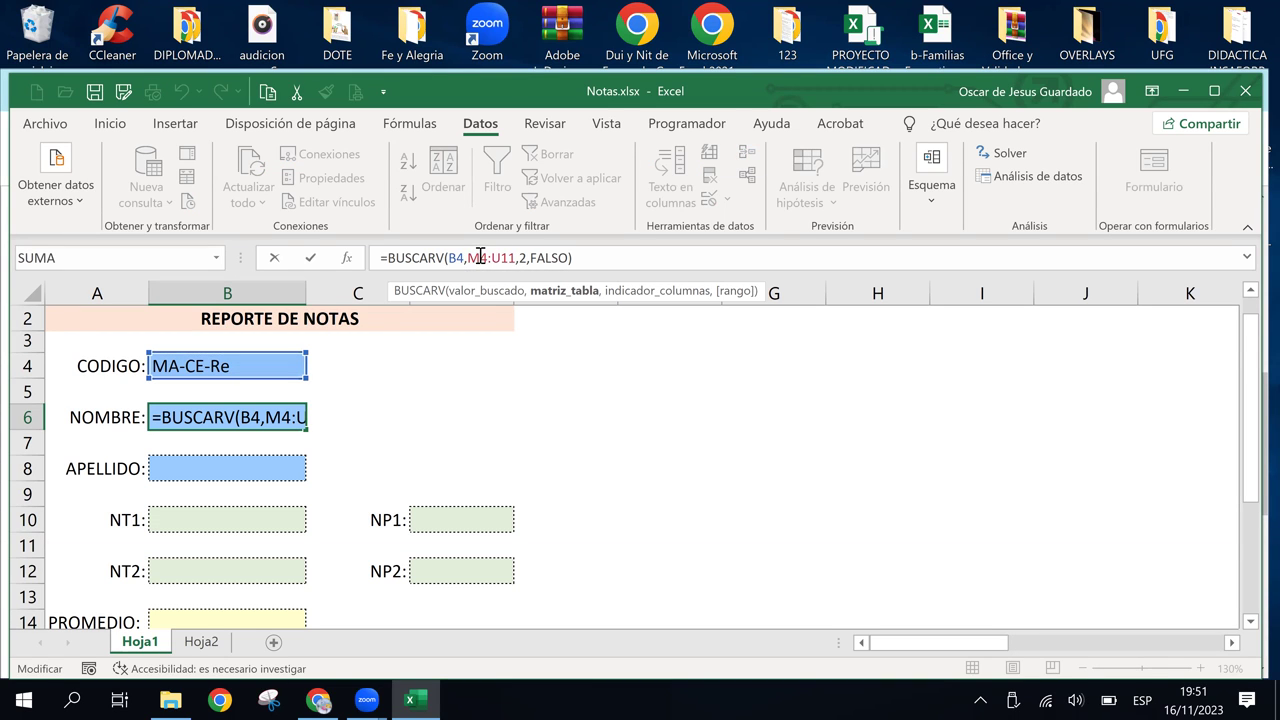
click(458, 257)
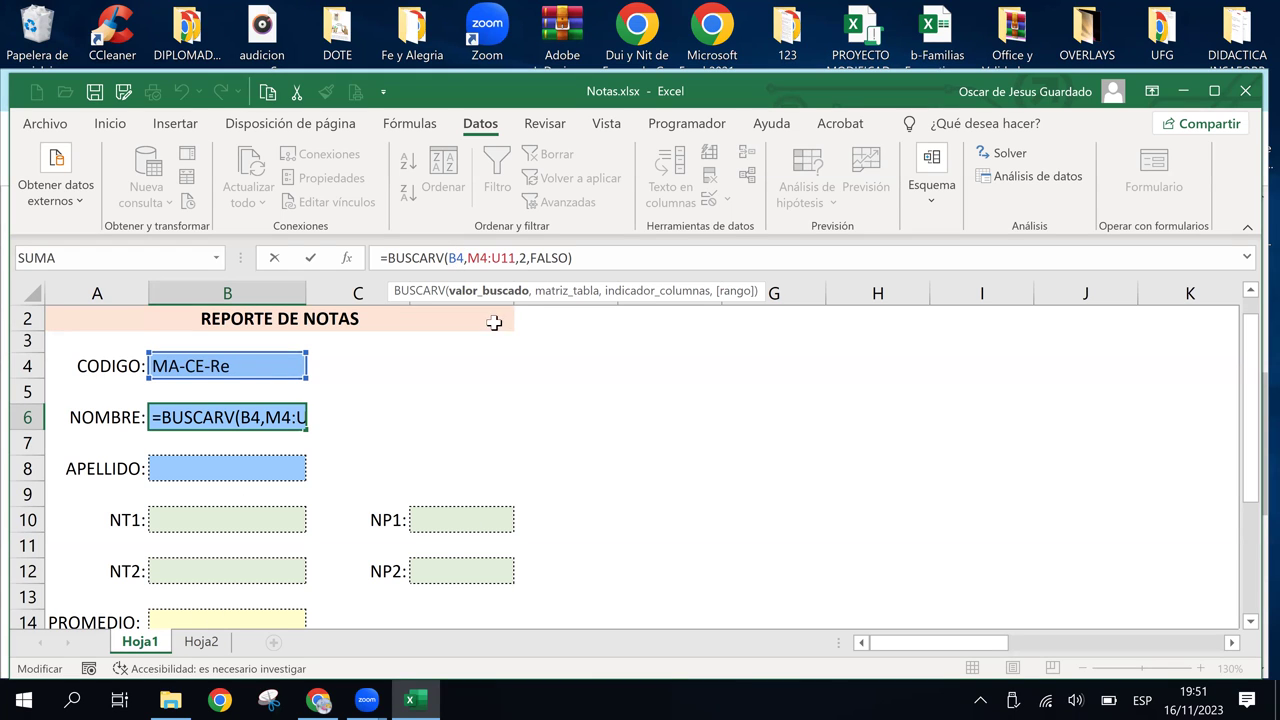
click(523, 258)
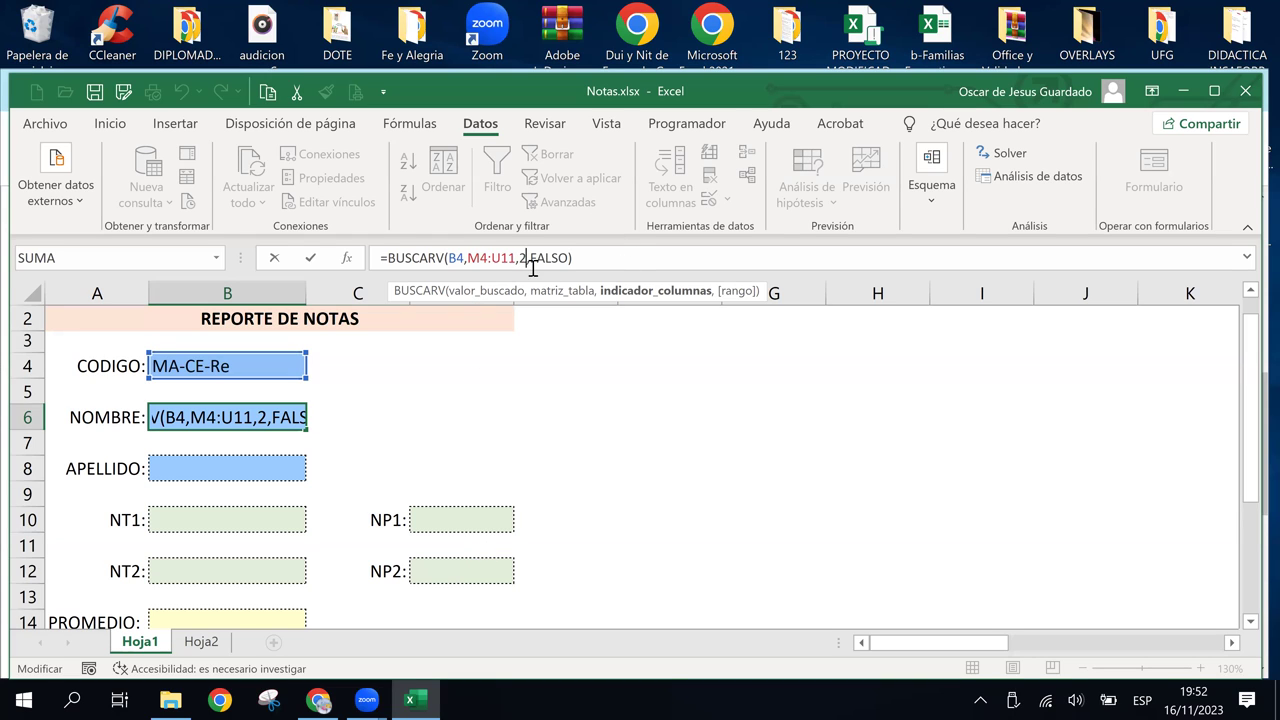
click(457, 259)
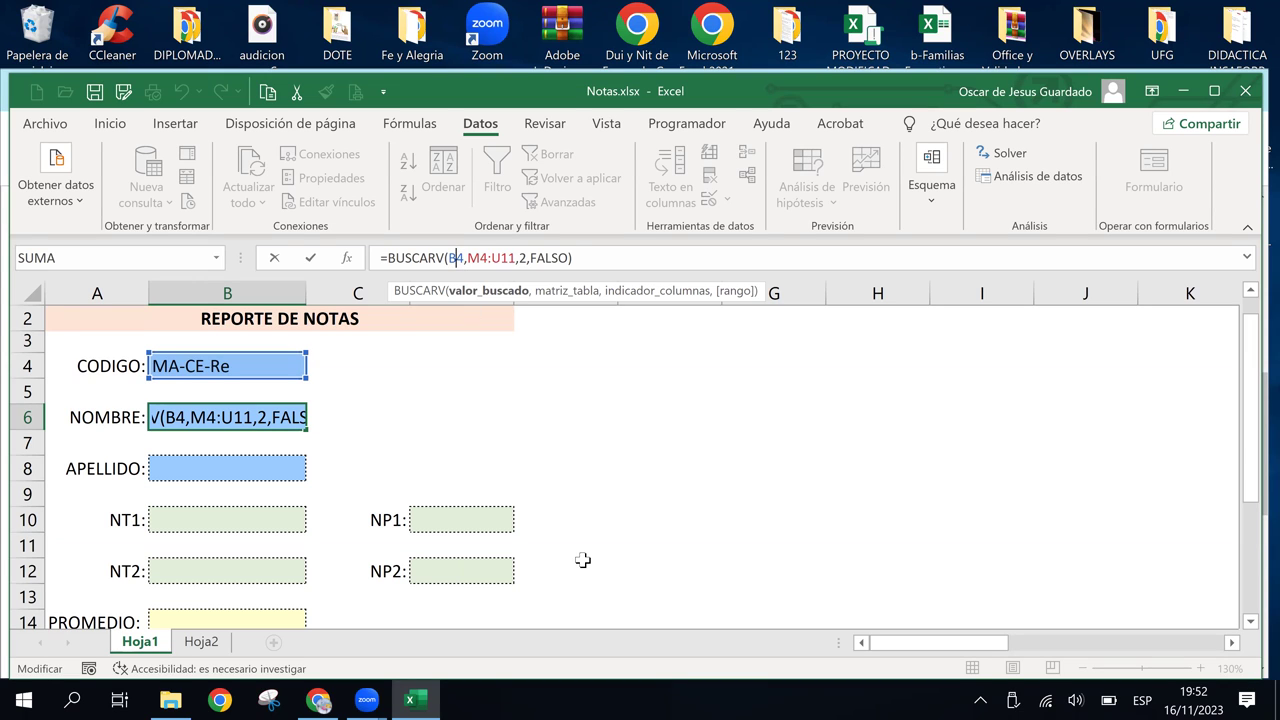
key(F4)
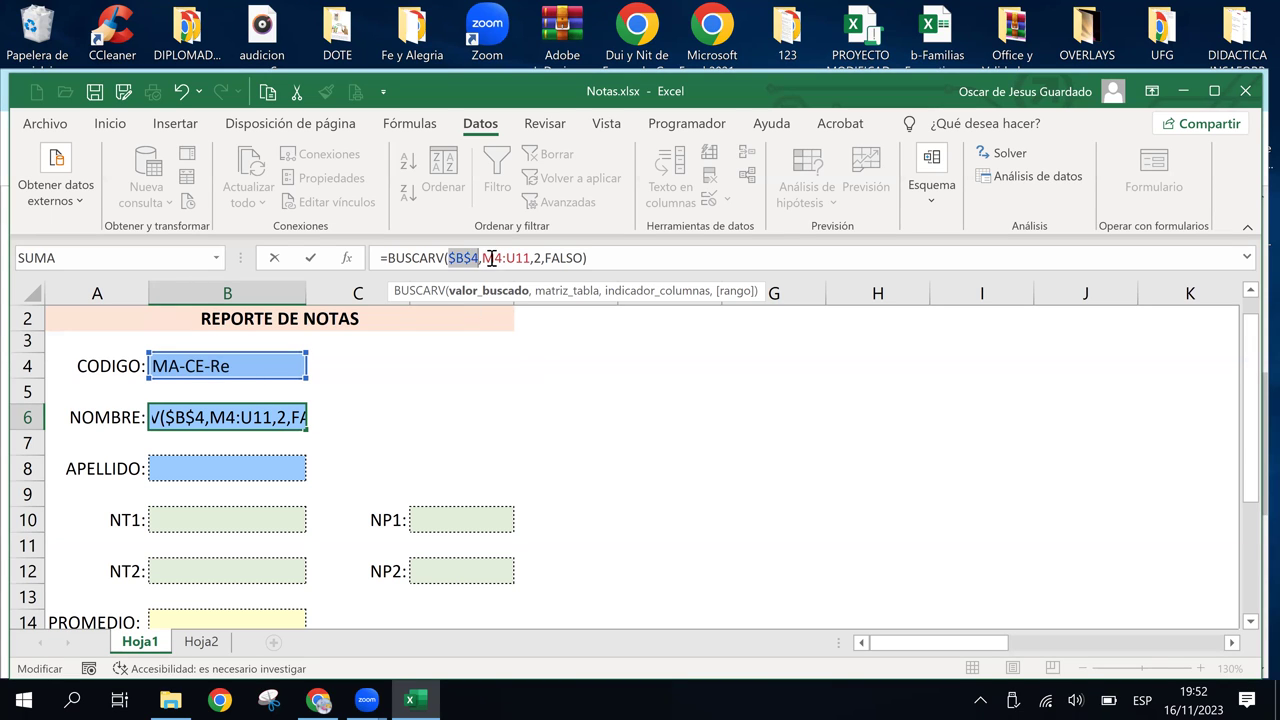
click(492, 259)
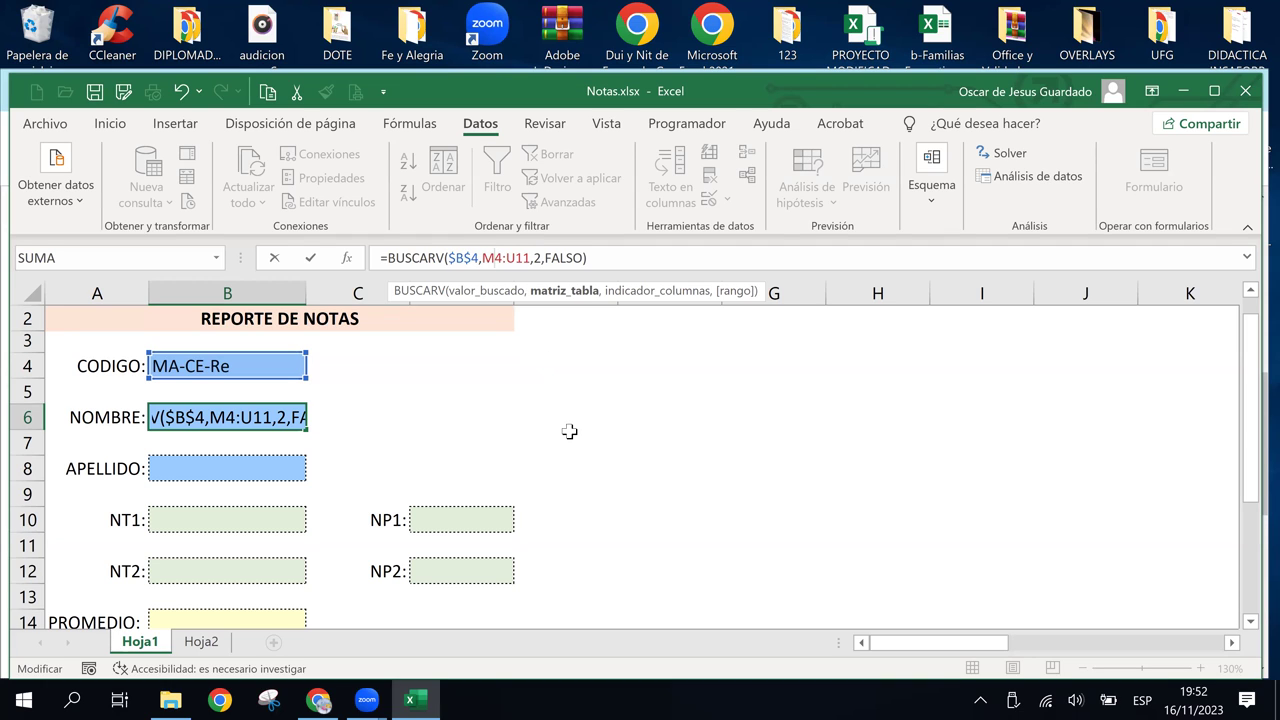
key(F4)
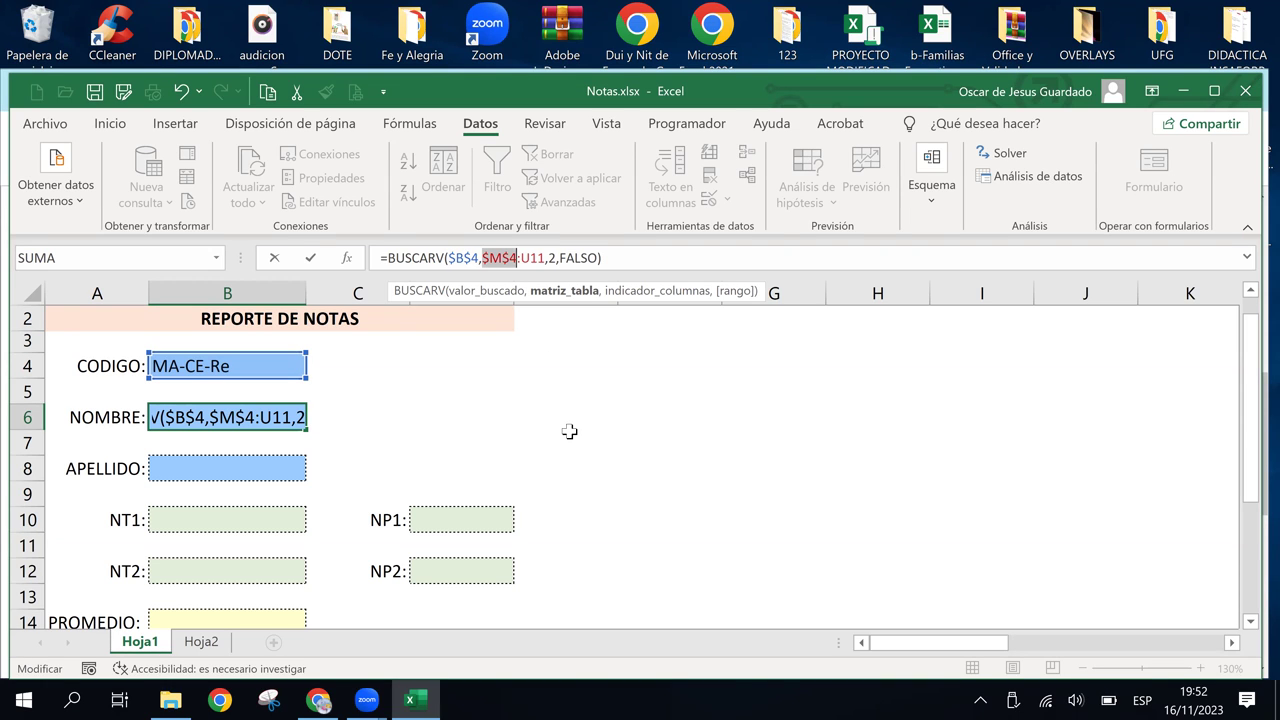
click(529, 259)
key(F4)
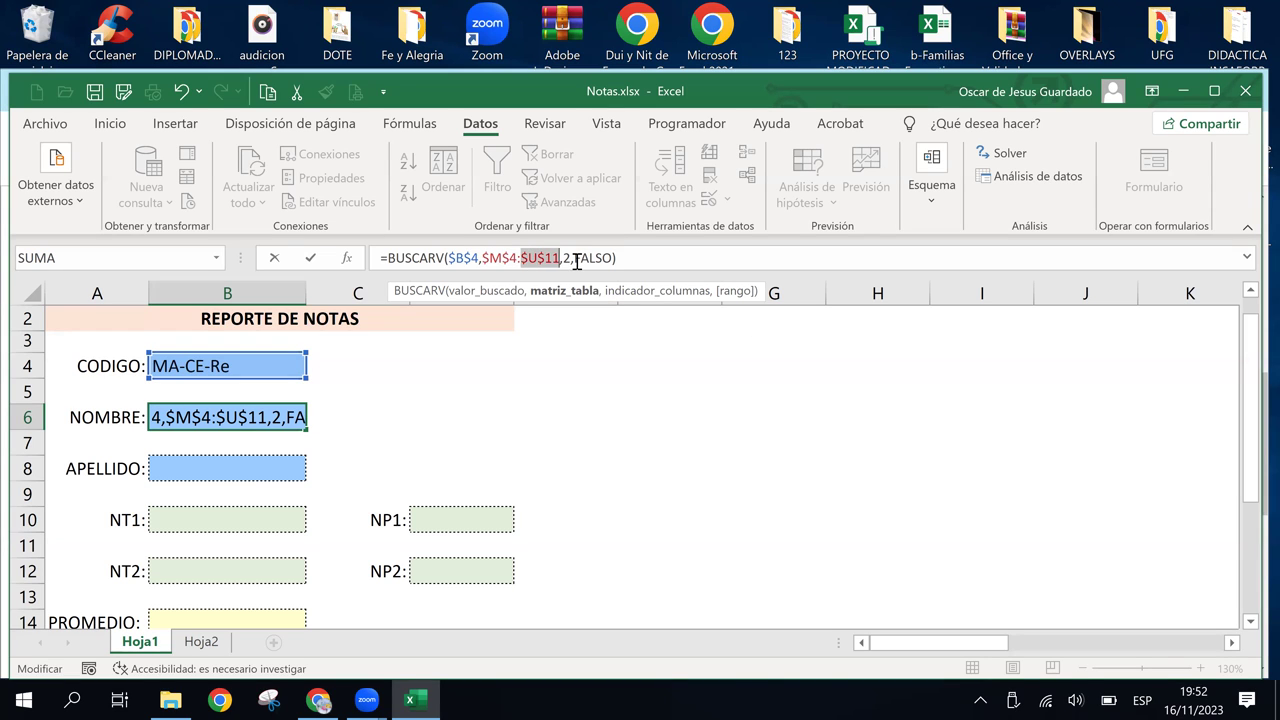
click(576, 259)
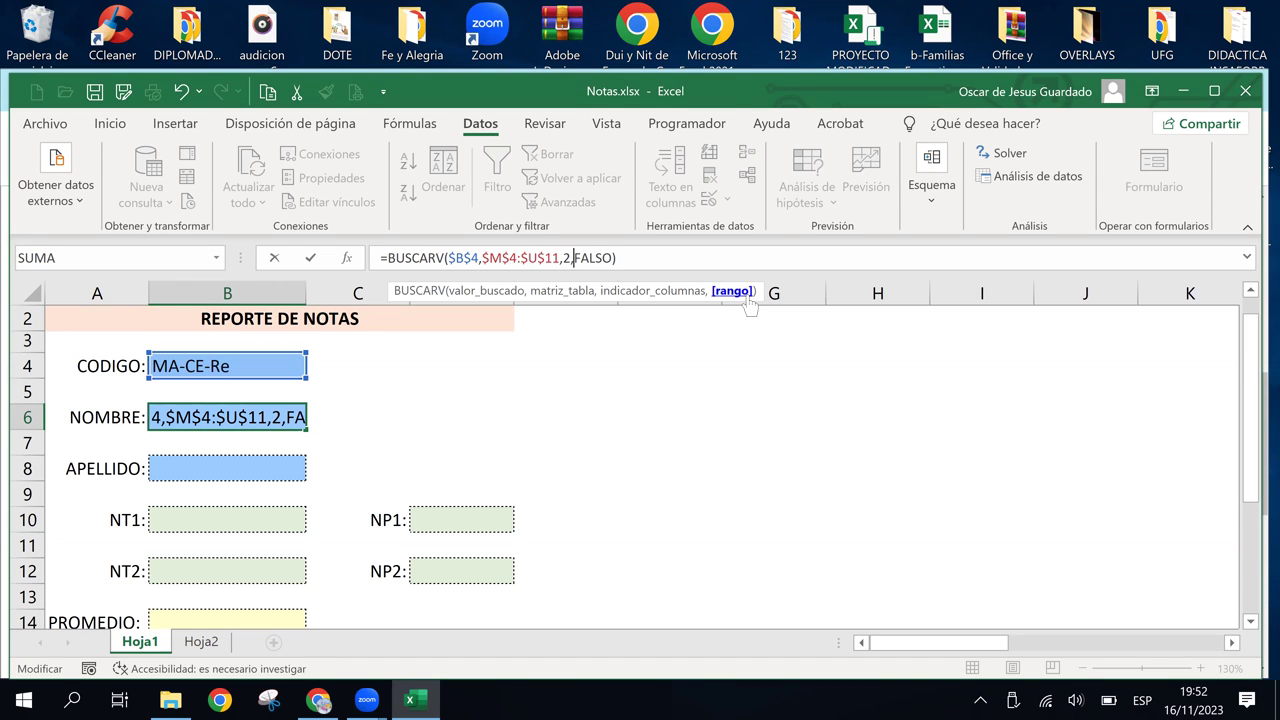
key(Return)
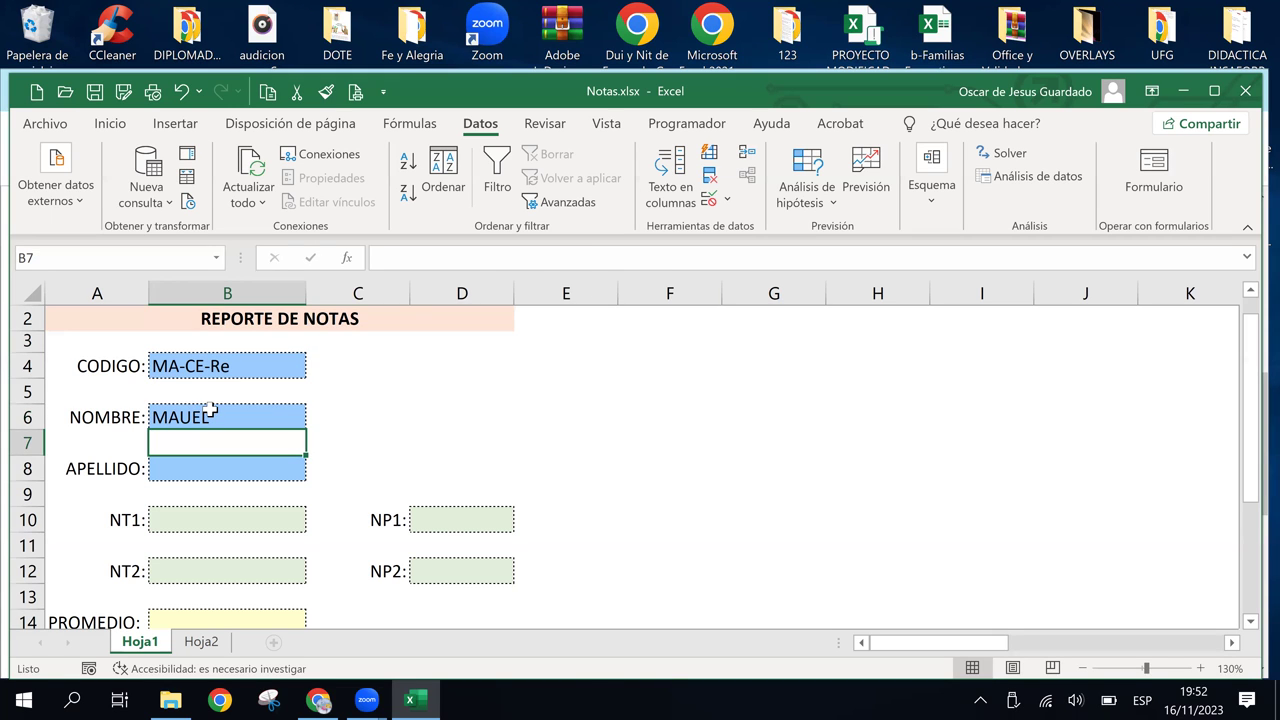
click(207, 410)
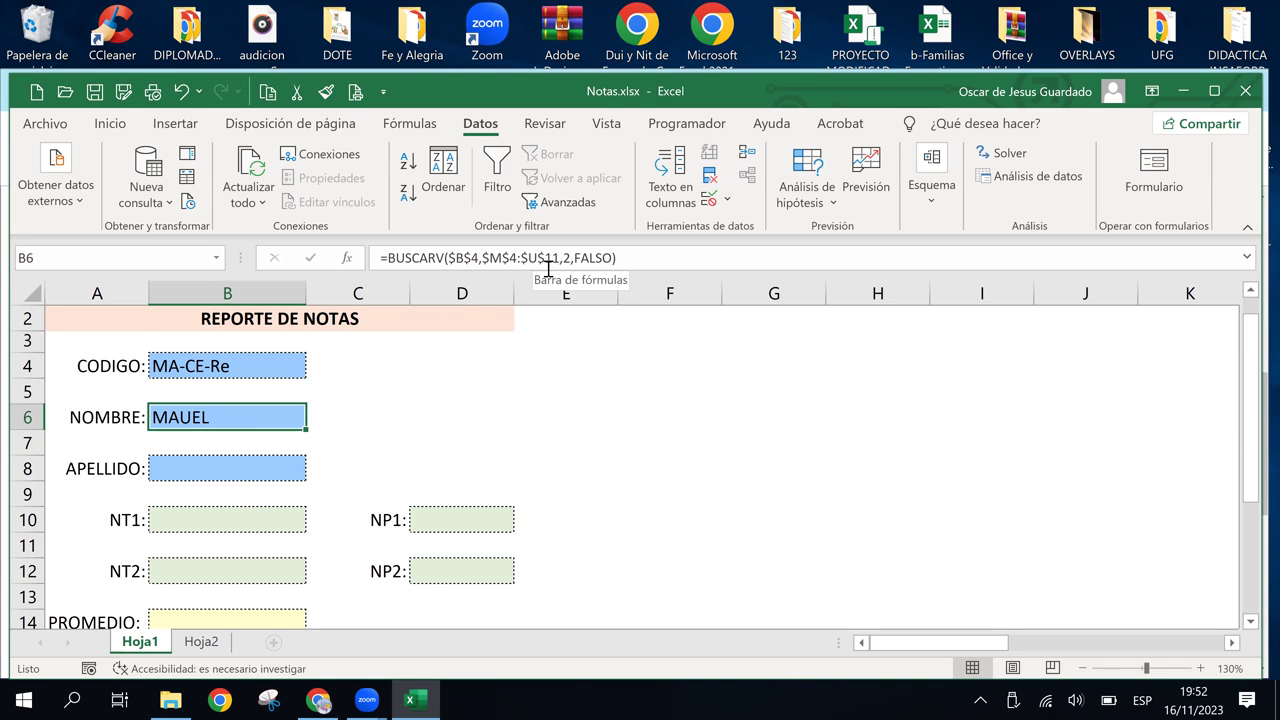
Paste B6's =BUSCARV($B$4,$M$4:$U$11,2,FALSO) formula into the APELLIDO cell B8
click(637, 258)
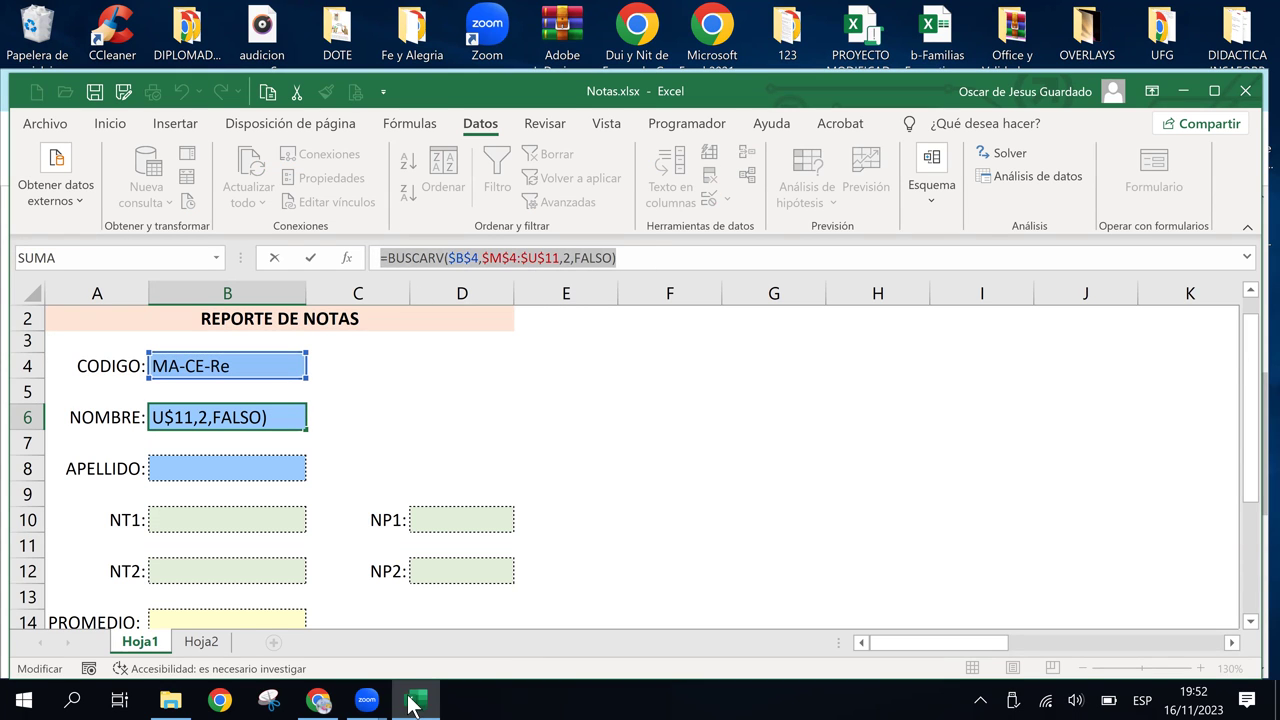
text(=)
click(243, 469)
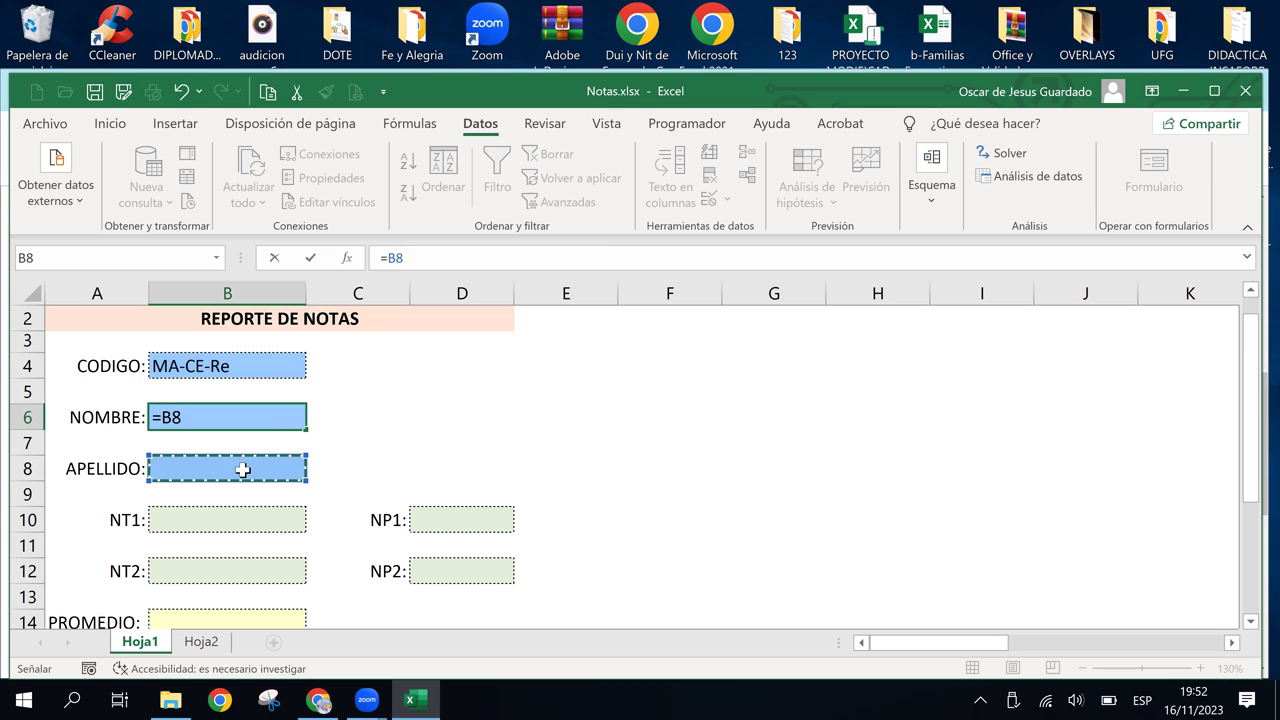
key(Return)
click(243, 469)
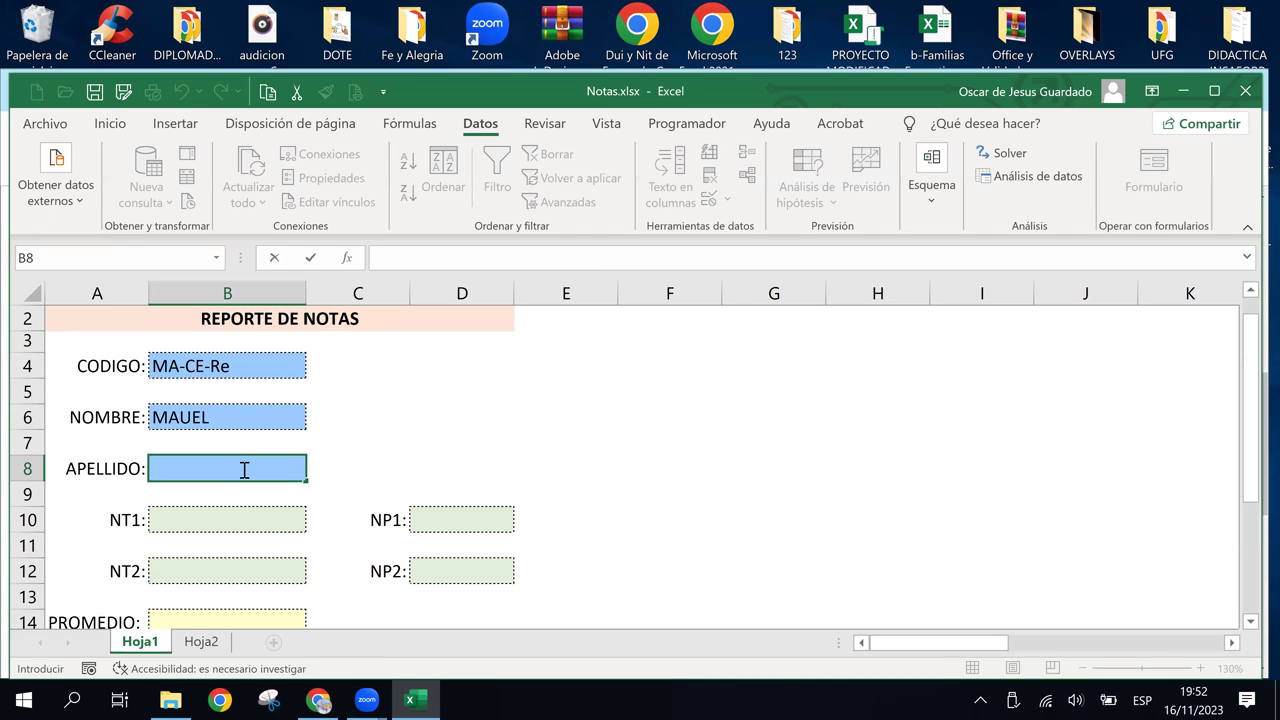
key(ctrl+v)
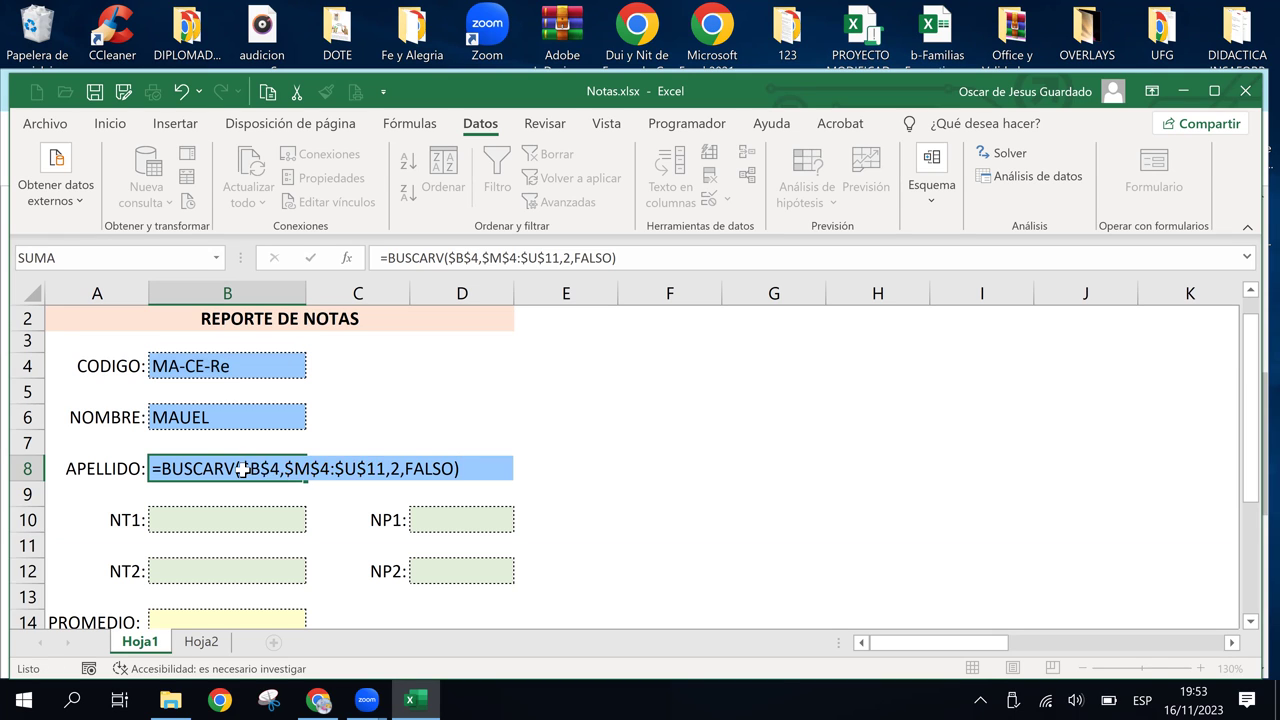
key(Return)
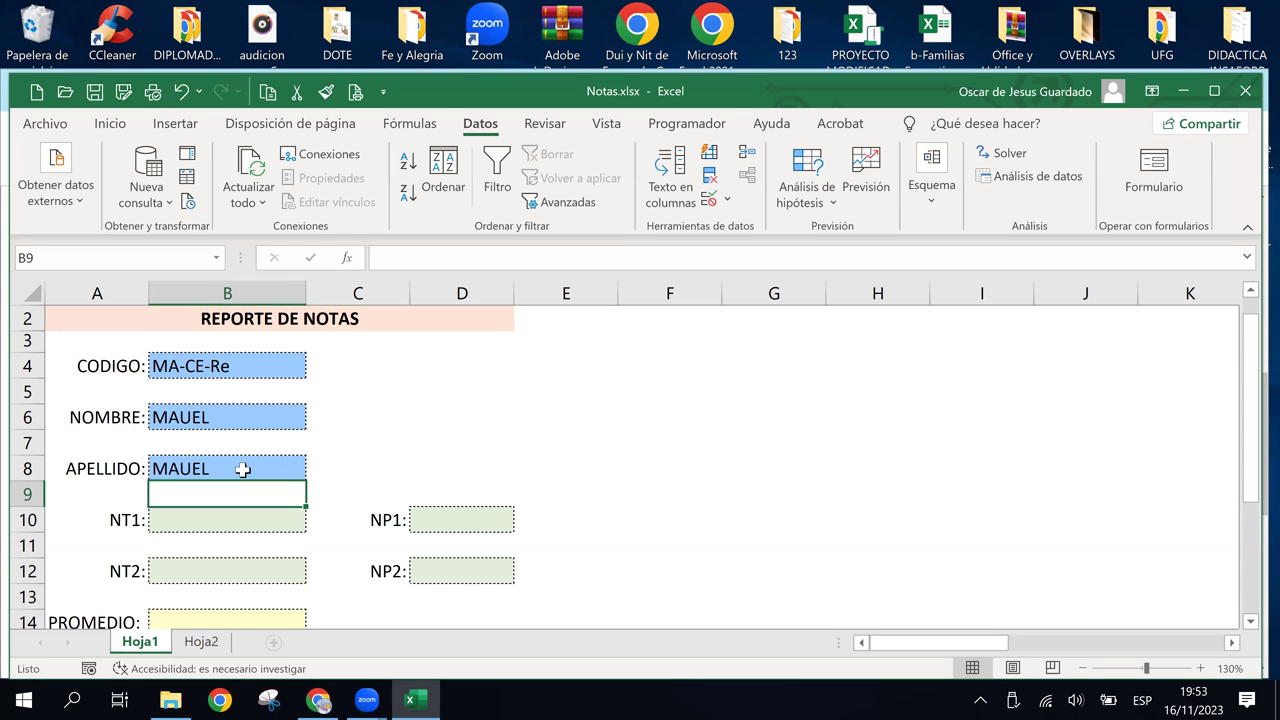
key(Left)
key(Up)
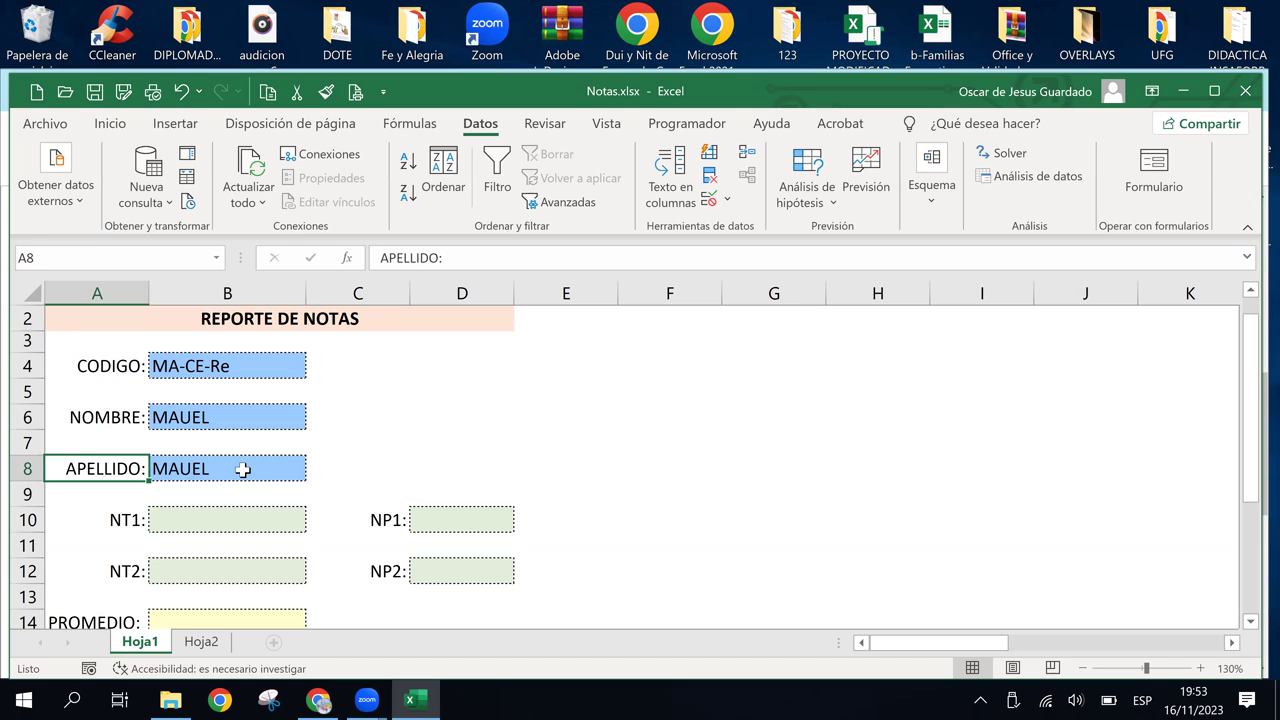
Insert the missing N in table cell N6 to make MANUEL, then return to B8
key(Right)
key(Right)
key(Right)
key(Right)
key(Right)
key(Right)
key(Right)
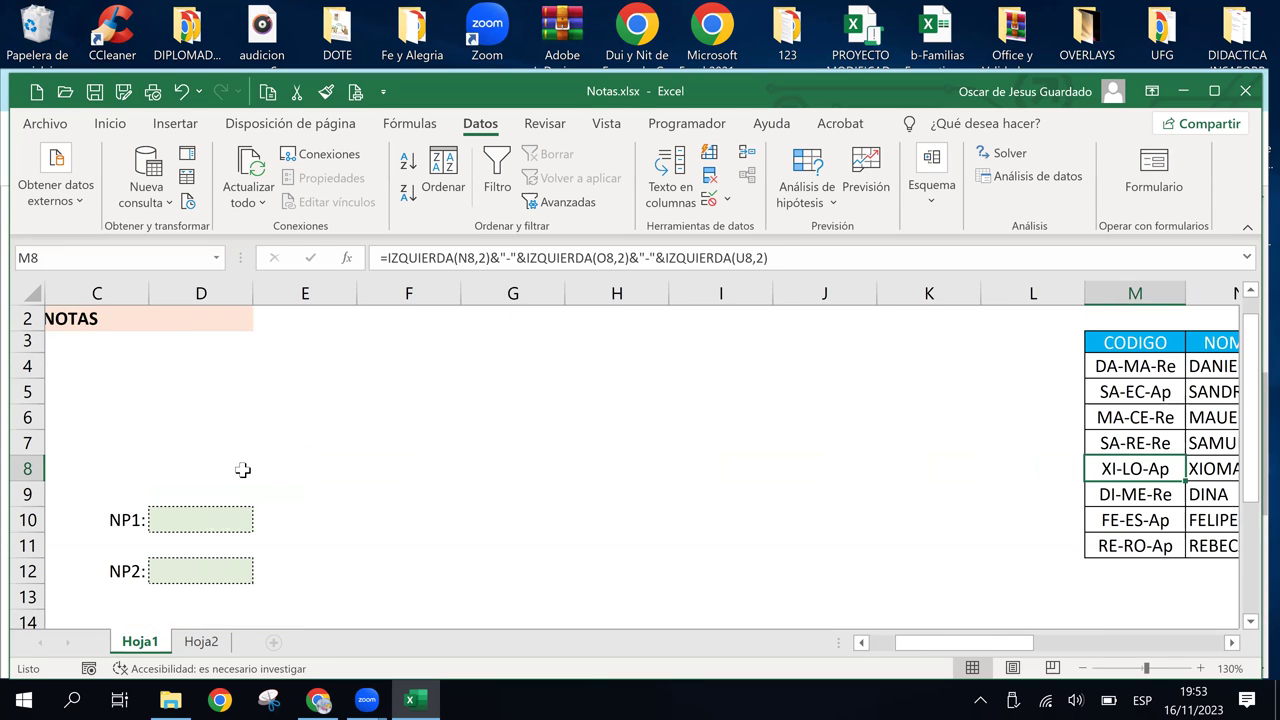
key(Right)
key(Right)
key(Up)
key(Left)
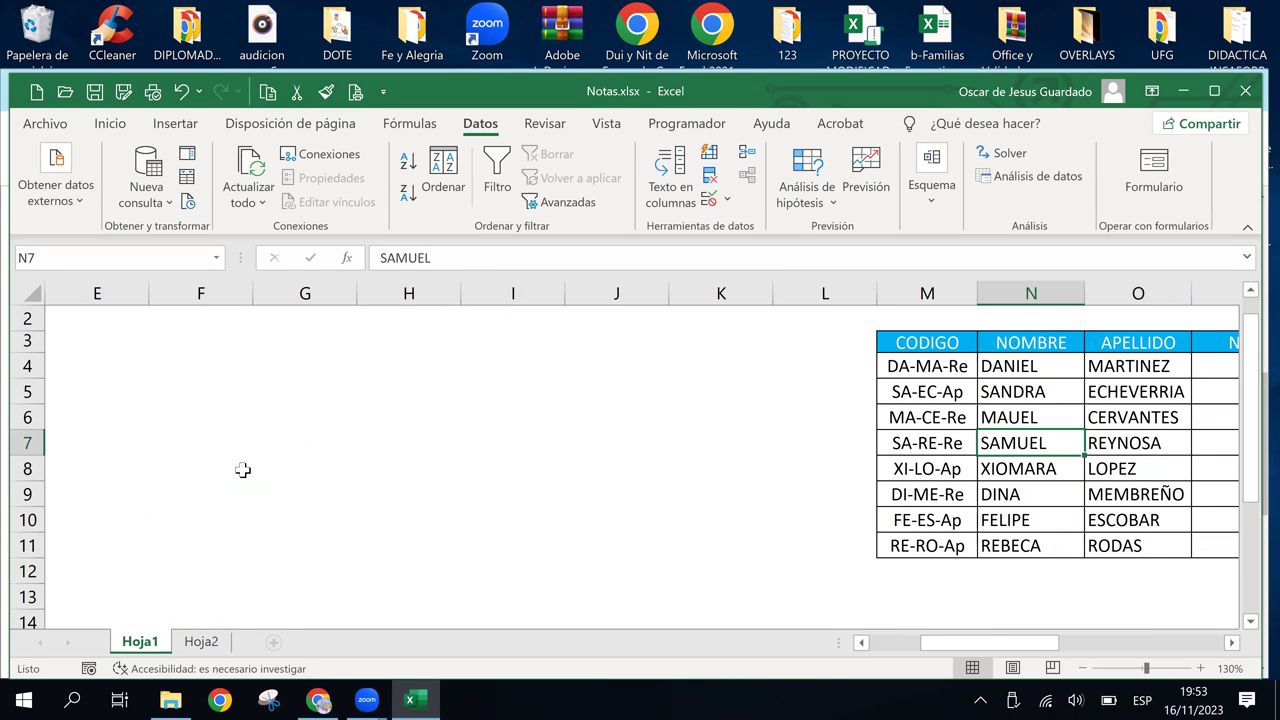
key(Up)
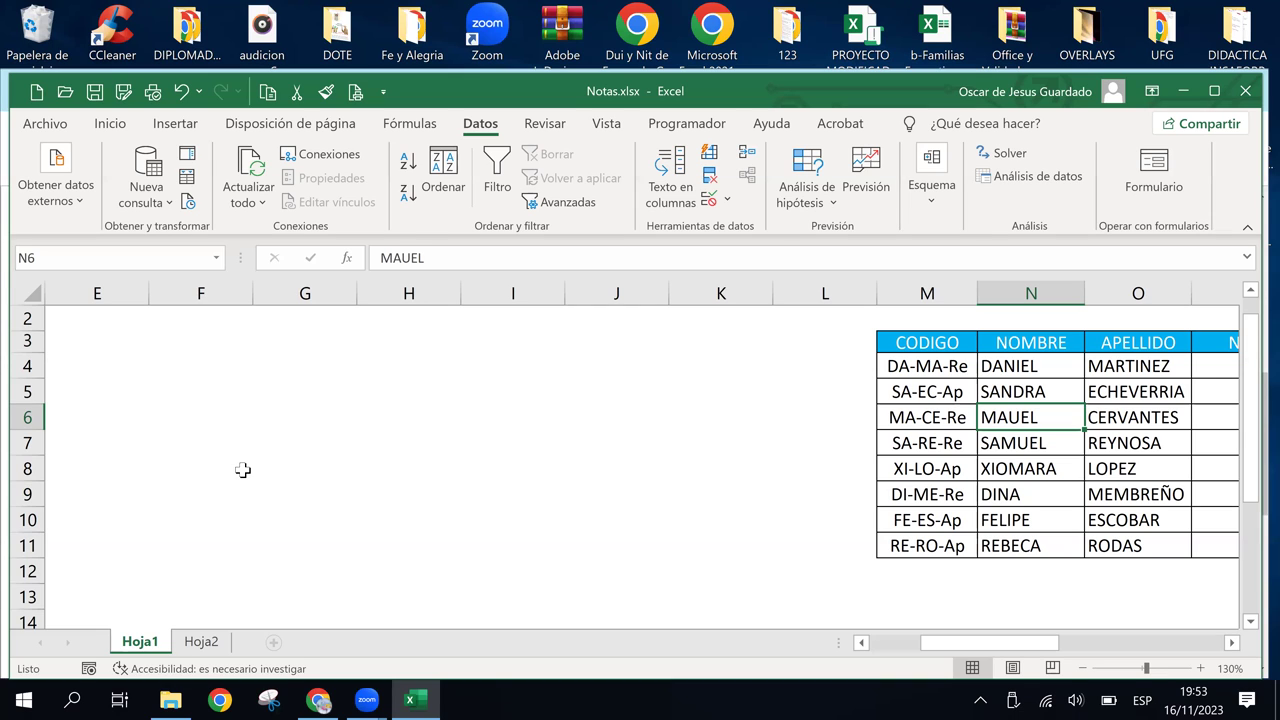
key(F2)
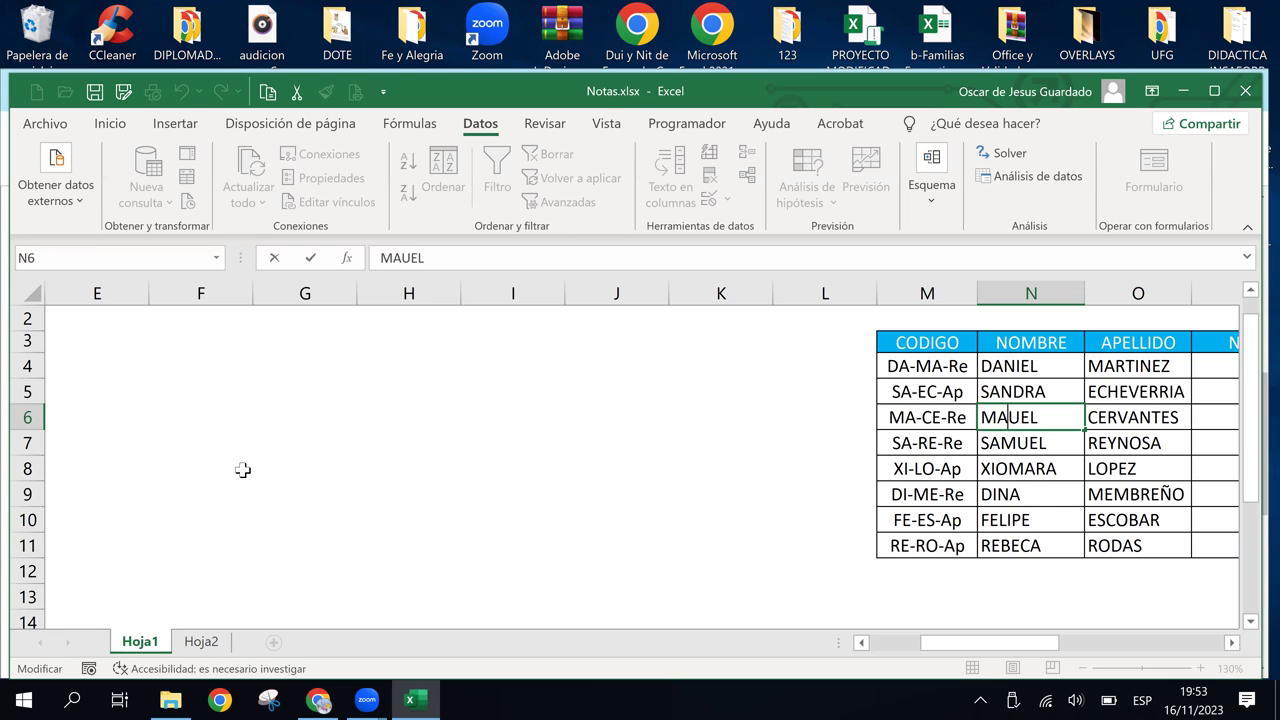
text(N)
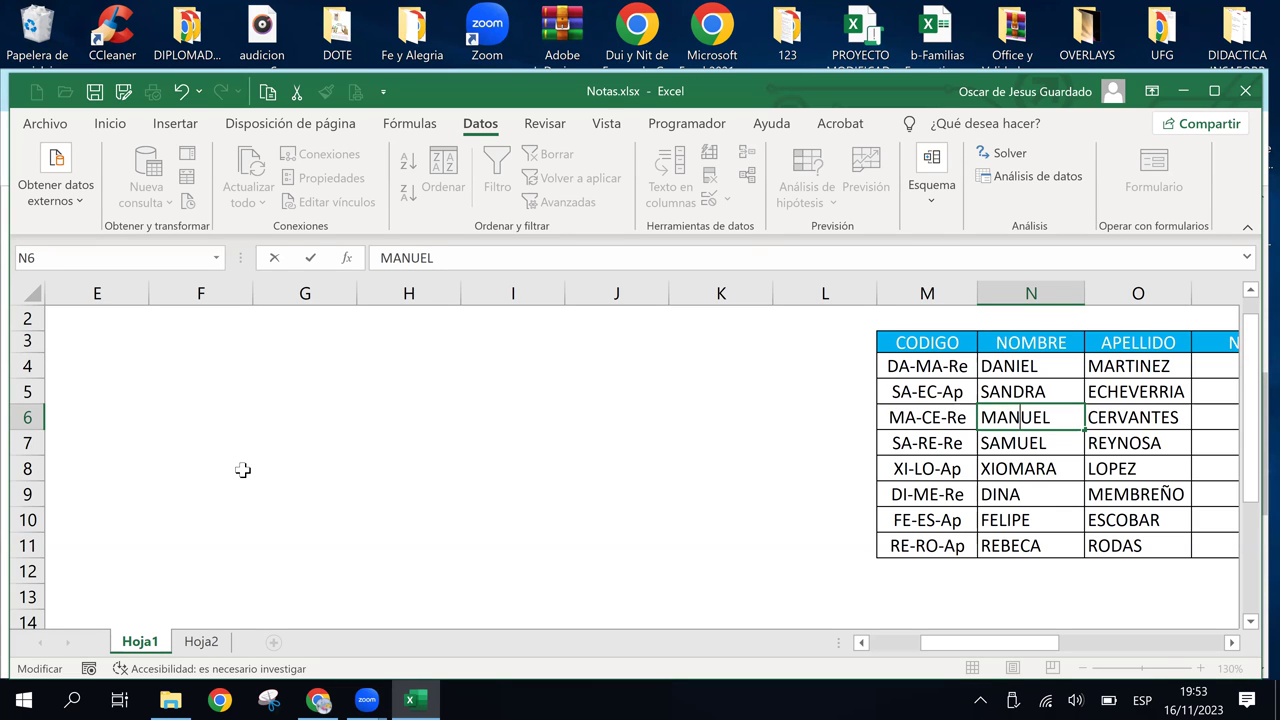
key(Return)
key(Left)
key(Left)
key(Left)
key(Left)
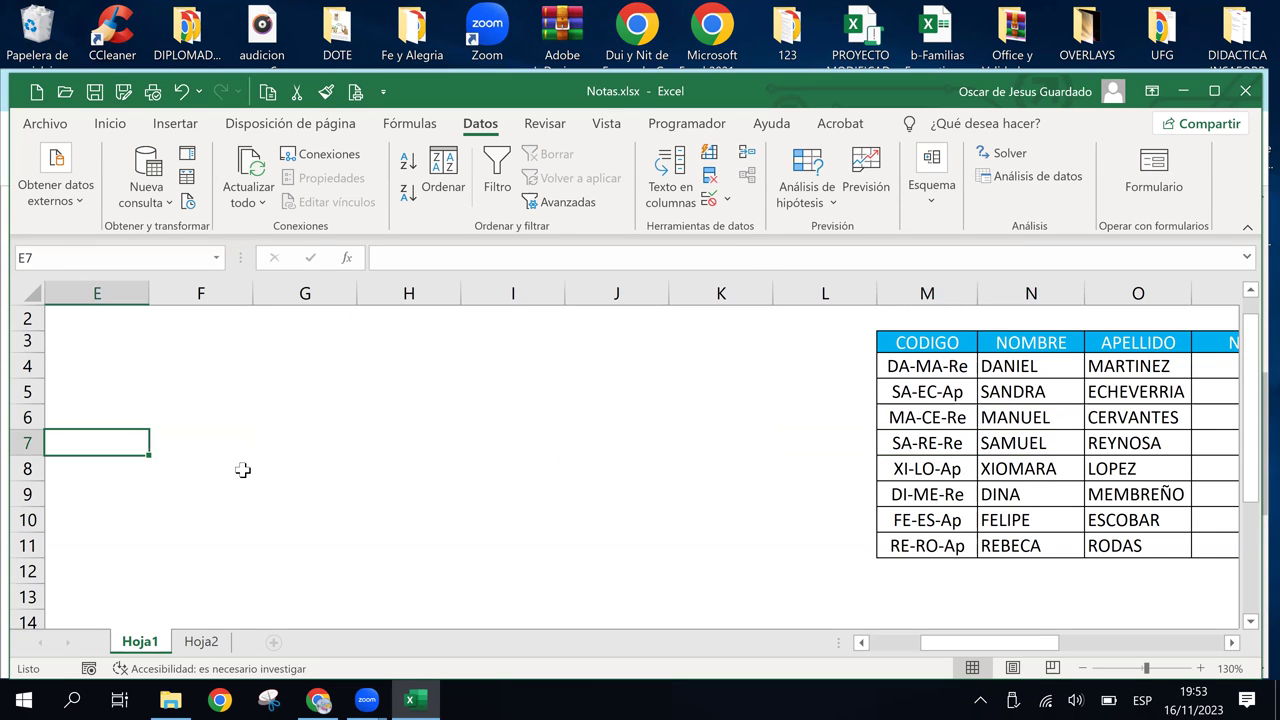
key(Left)
key(Left)
key(Left)
key(Right)
key(Down)
key(Down)
key(Up)
key(Up)
key(Up)
key(Down)
key(Down)
key(Down)
Change B8's lookup column index from 2 to 3 so APELLIDO shows CERVANTES
key(Up)
key(Up)
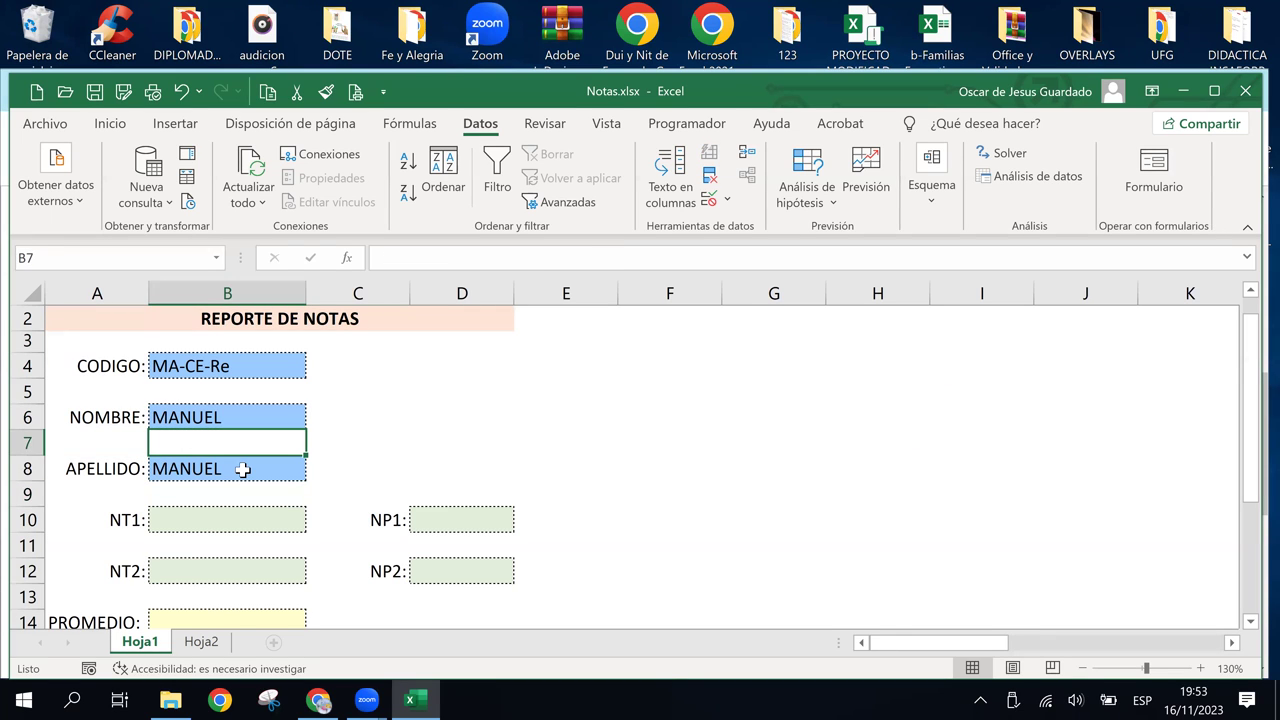
key(Down)
key(Up)
key(Up)
key(Down)
key(Down)
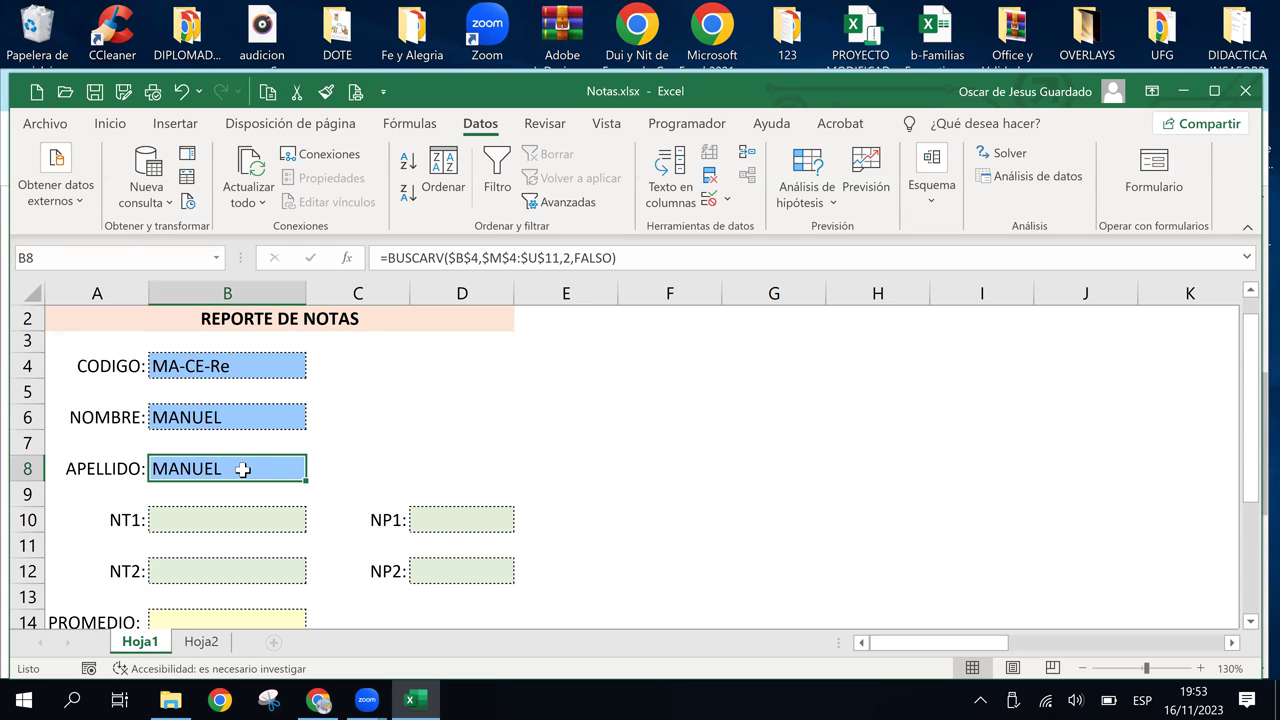
key(F2)
key(Left)
key(Left)
key(BackSpace)
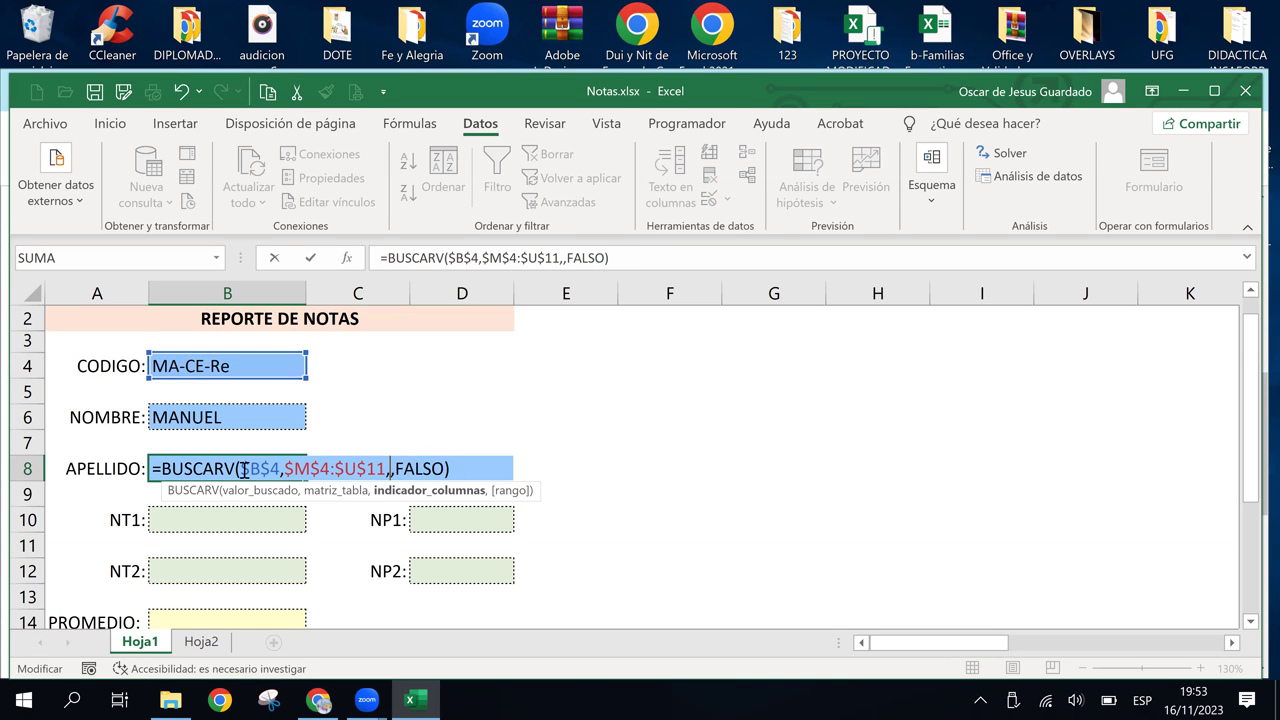
text(3)
key(Return)
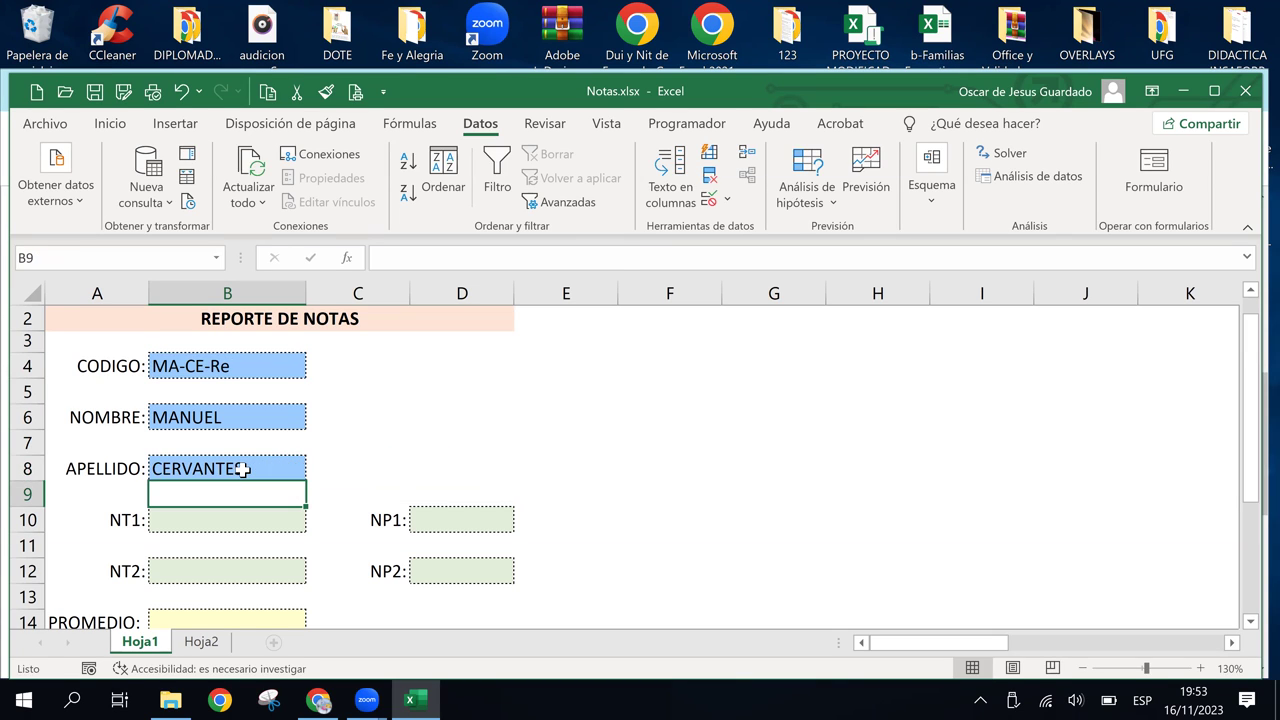
Paste the BUSCARV lookup into NT1 (B10) and set its column index to 4, returning 5
click(254, 515)
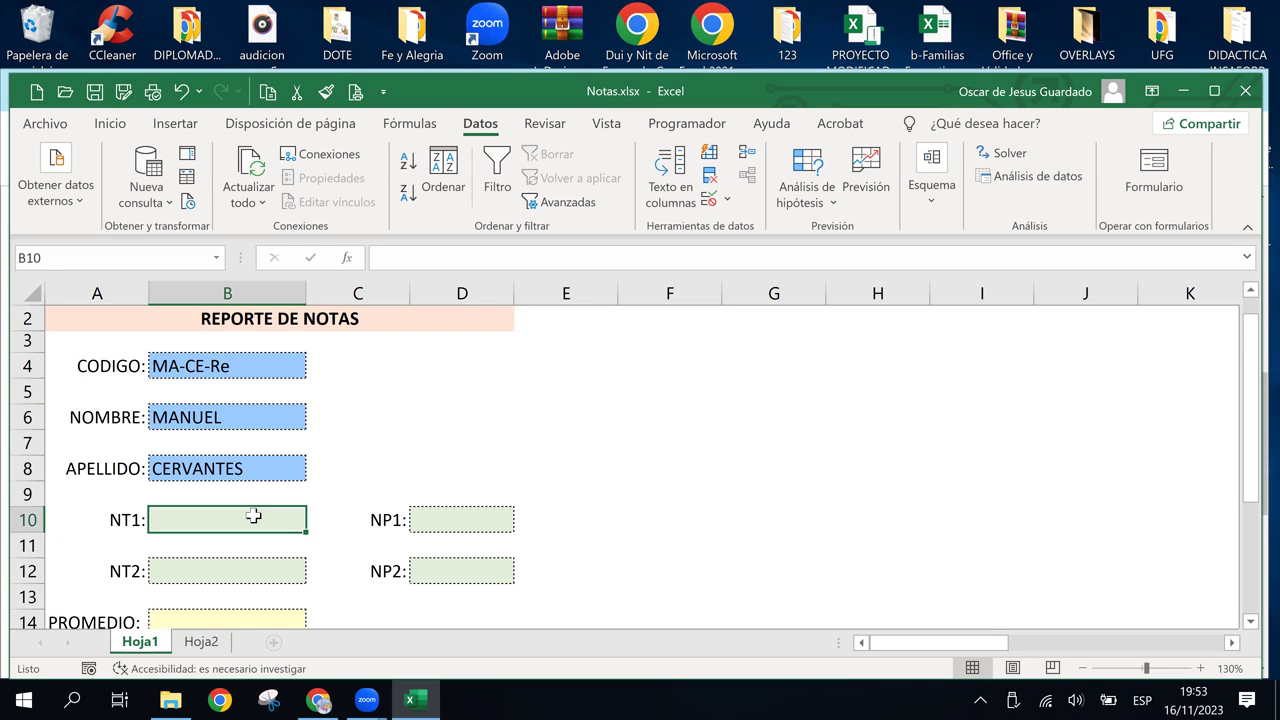
double_click(255, 516)
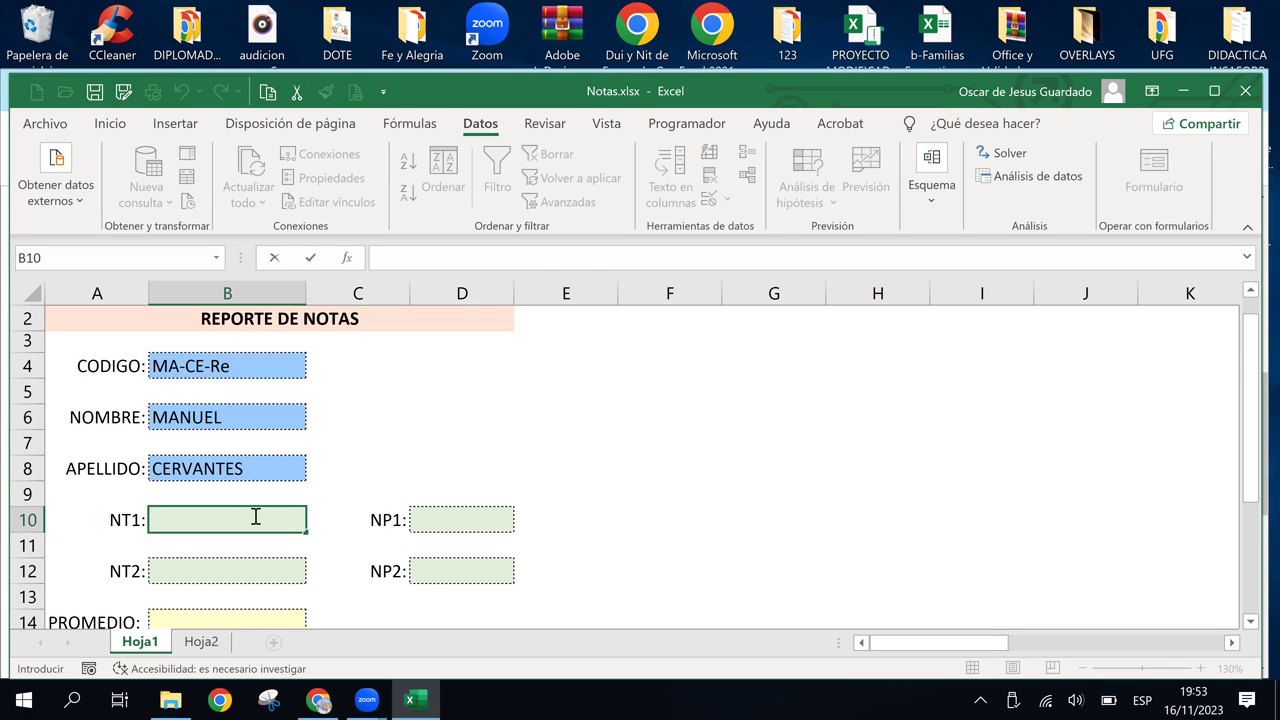
text(=BUSCARV($B$4,$M$4:$U$11,2,FALSO))
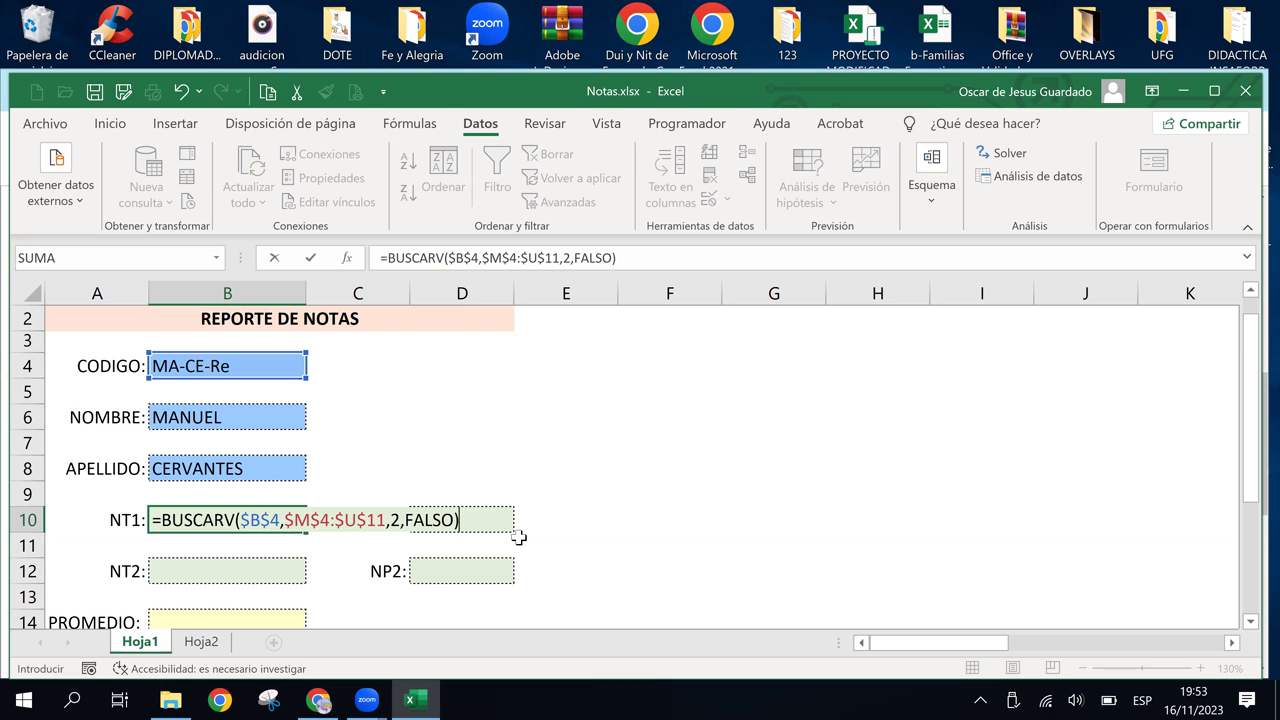
key(Return)
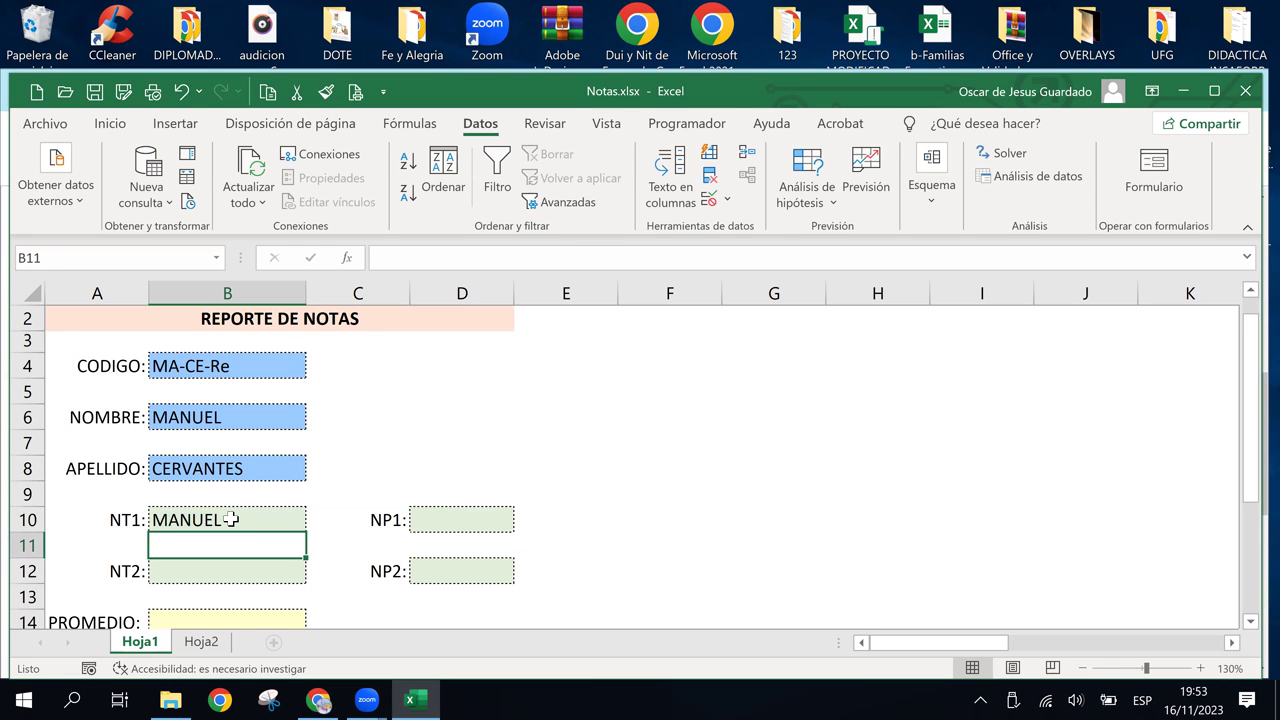
click(231, 519)
double_click(231, 519)
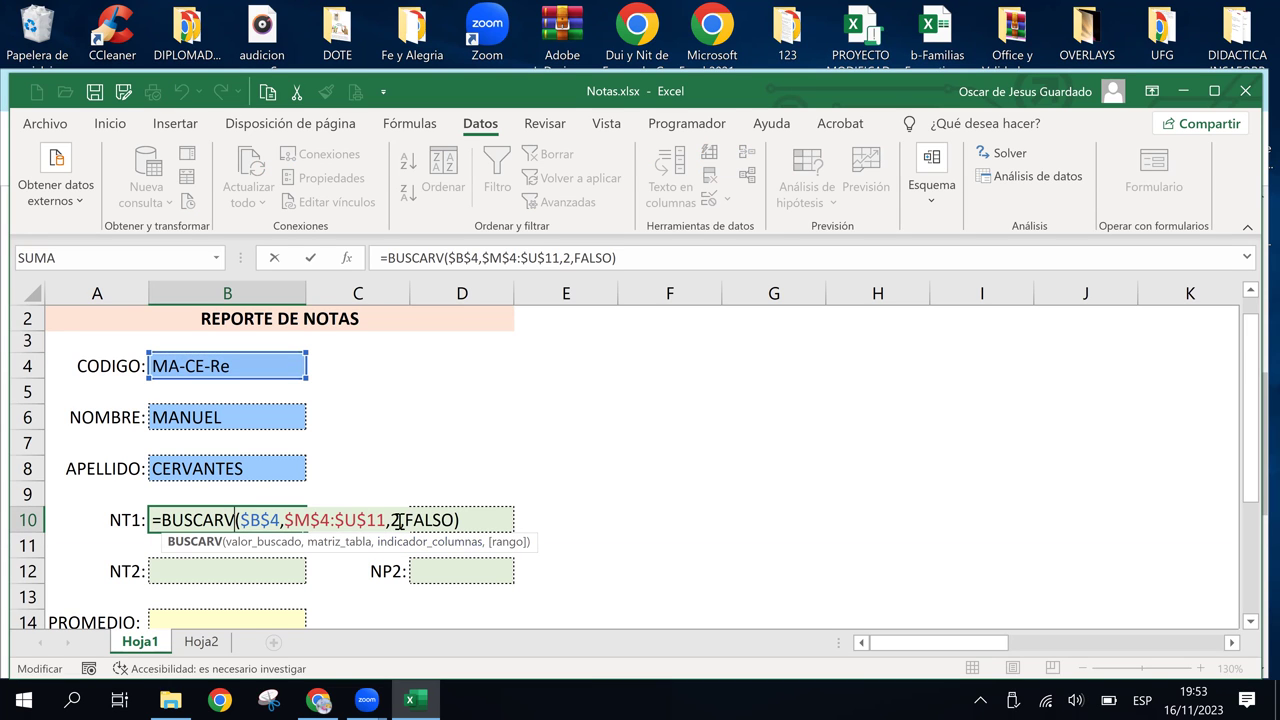
click(397, 520)
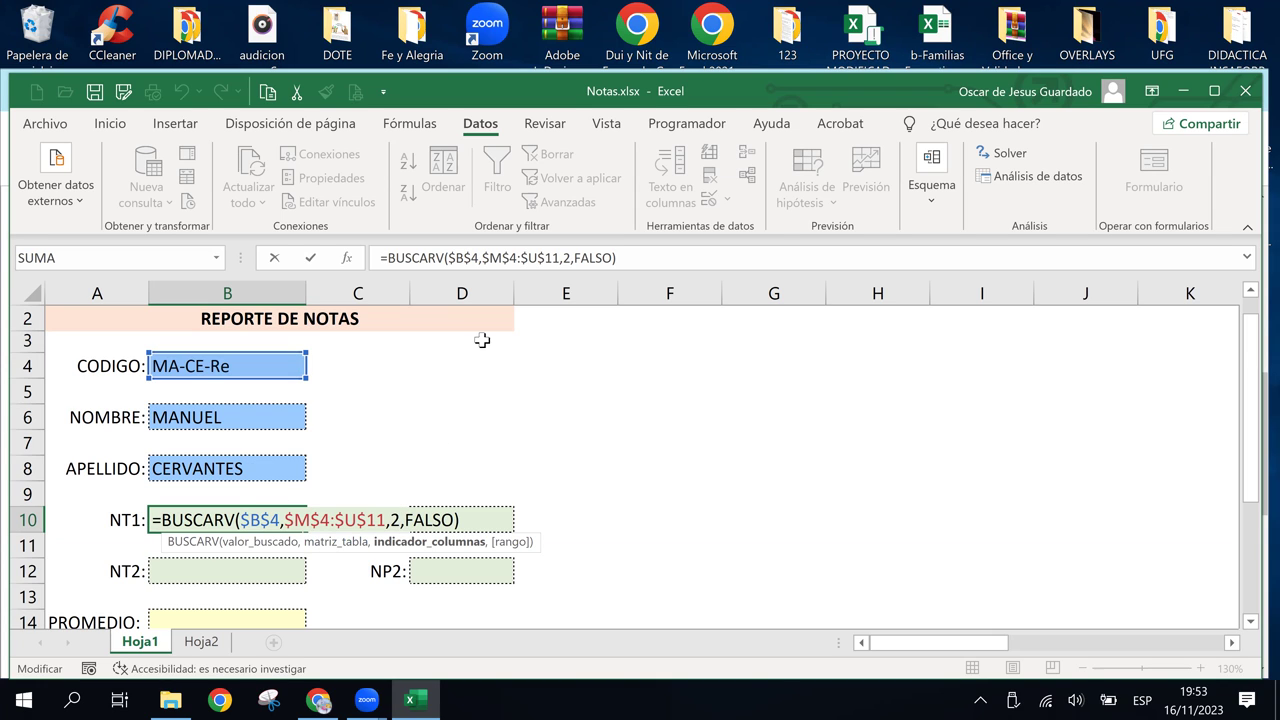
key(BackSpace)
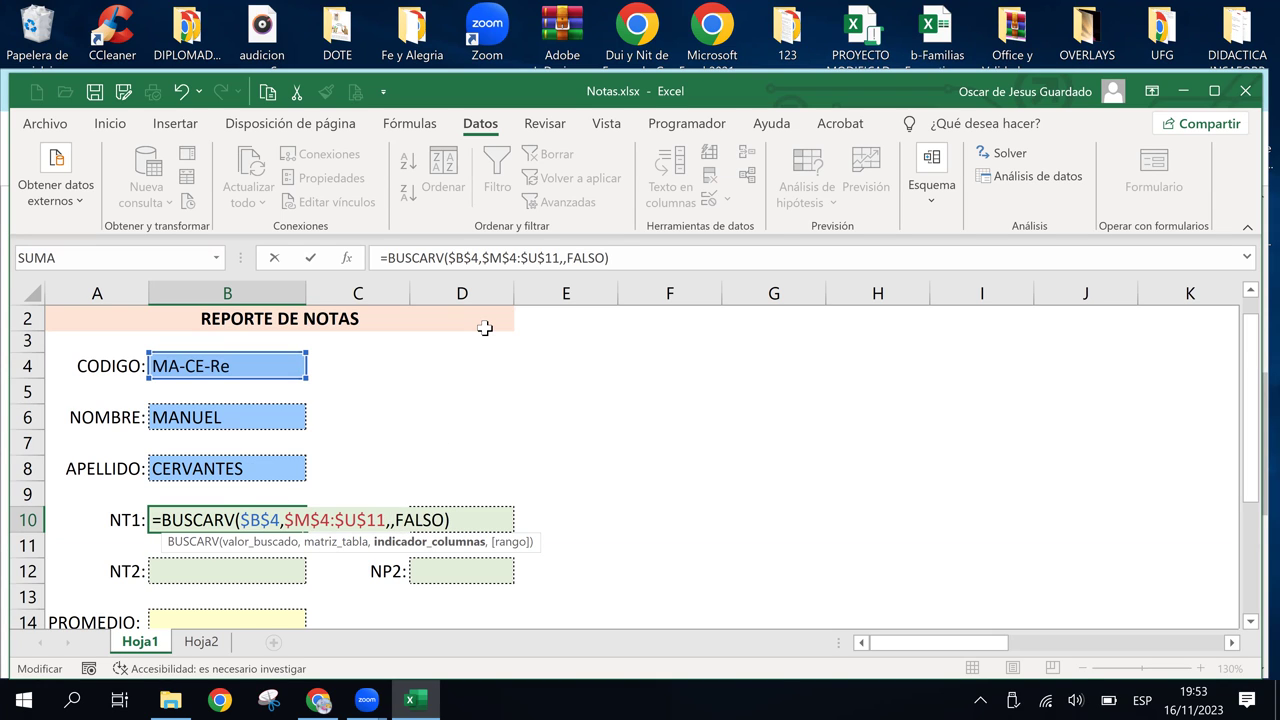
text(4)
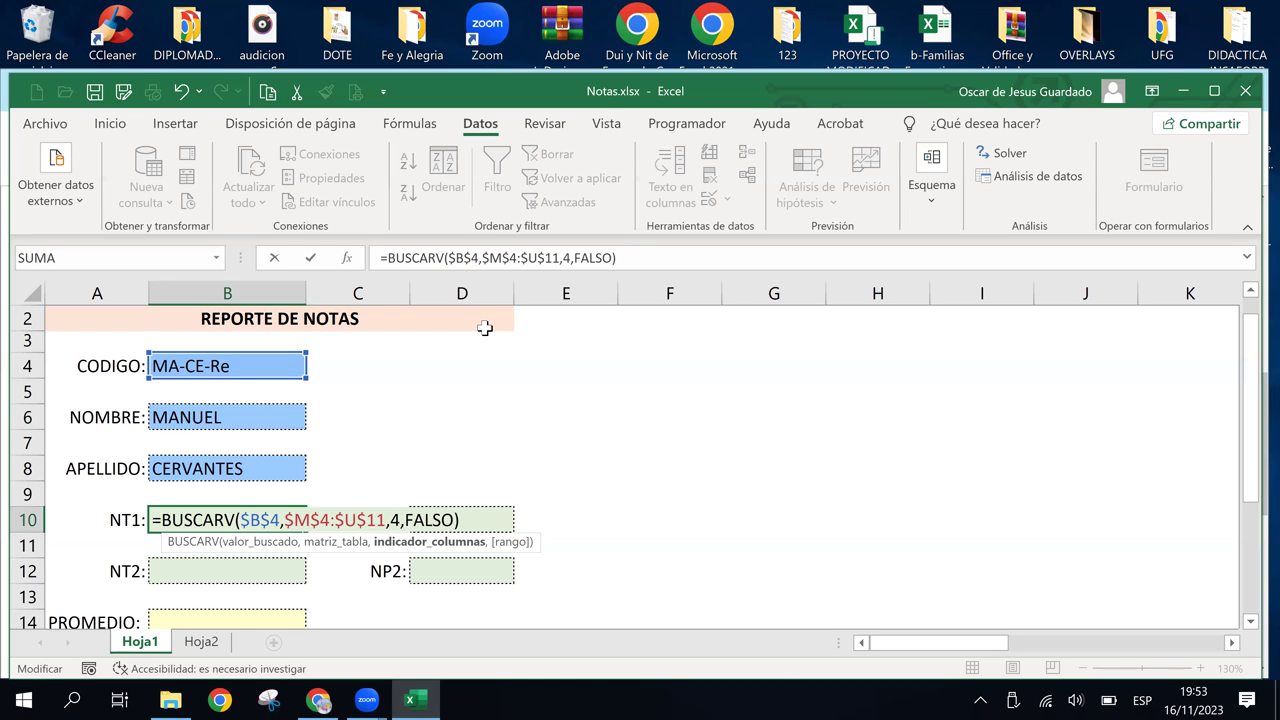
key(Return)
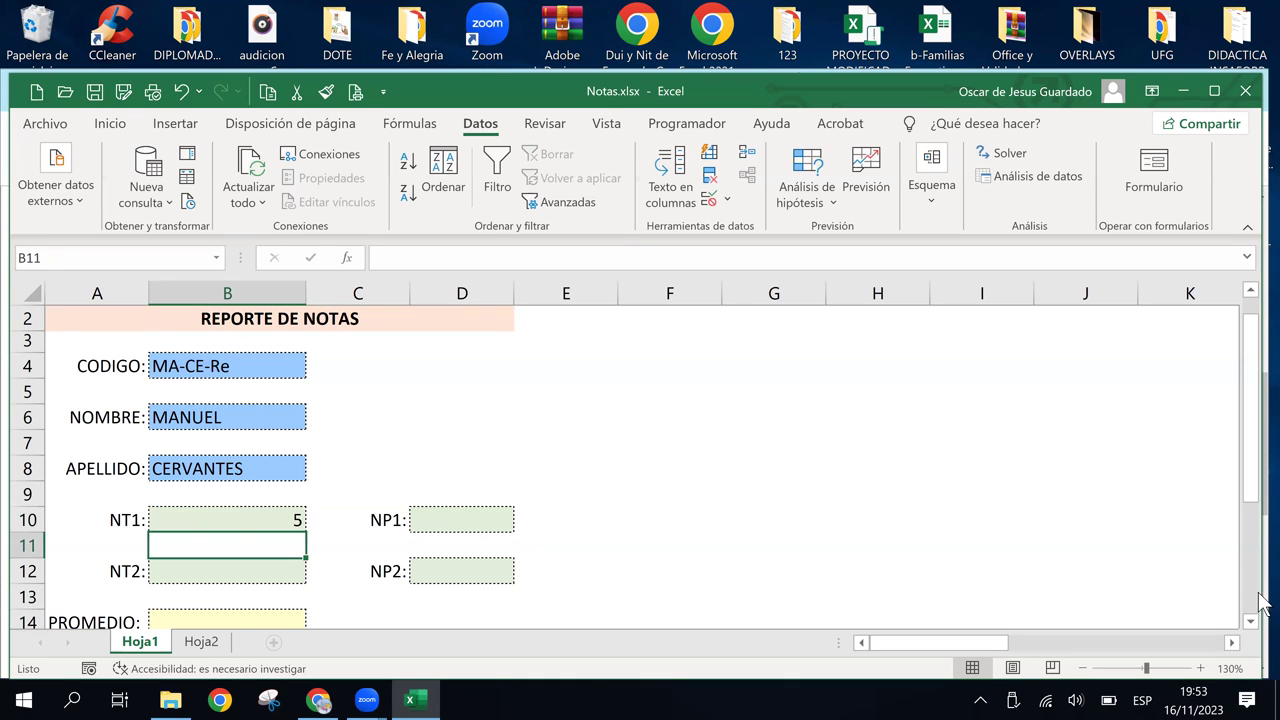
click(1231, 643)
click(1231, 643)
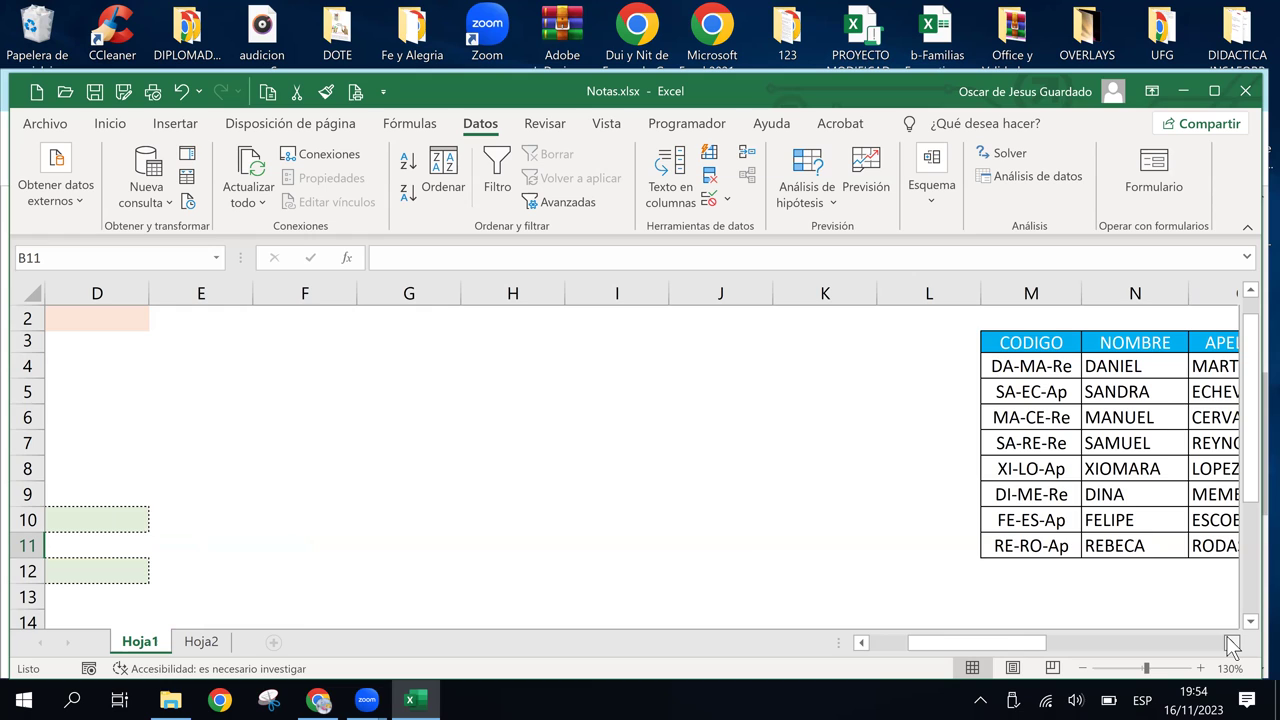
click(1231, 643)
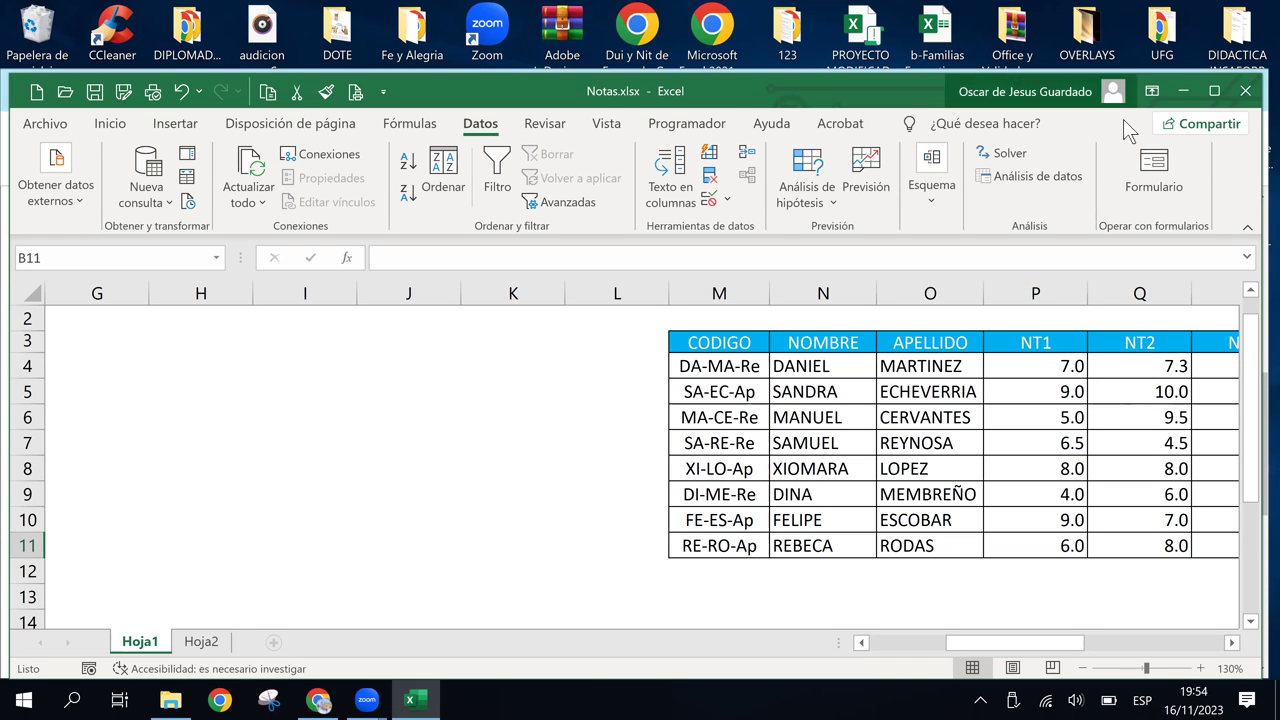
click(1233, 648)
click(1233, 648)
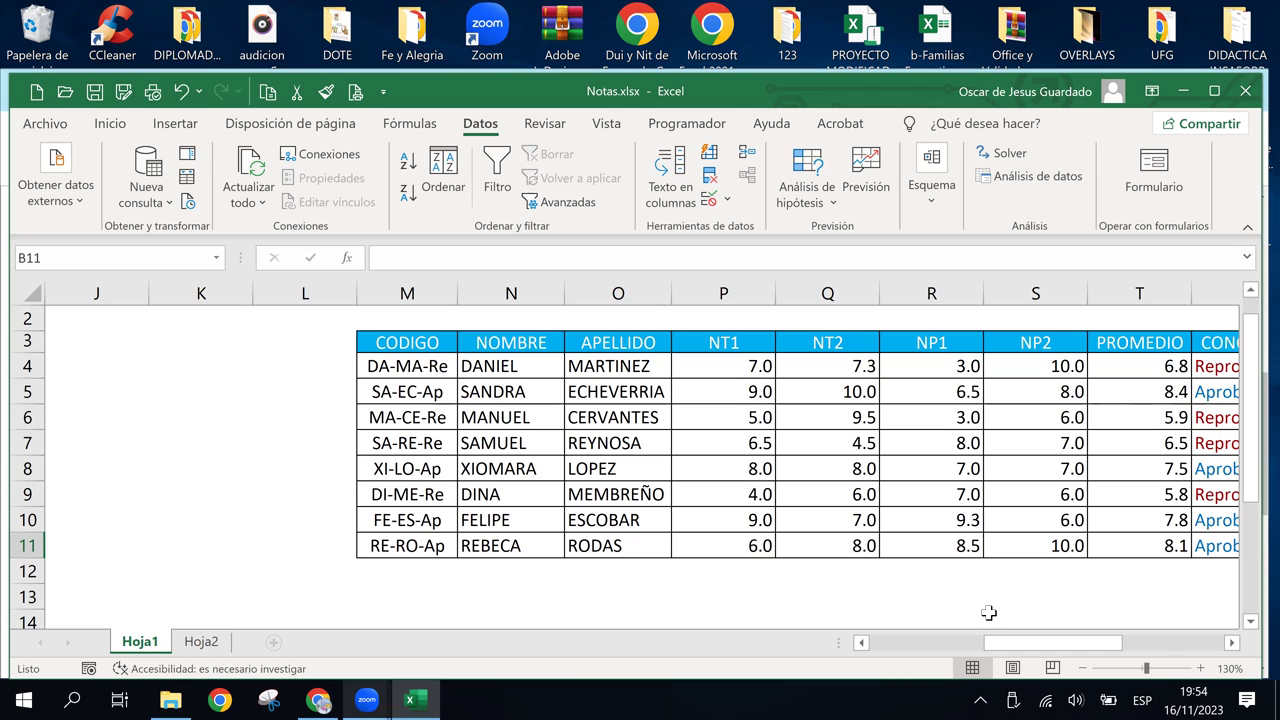
click(860, 643)
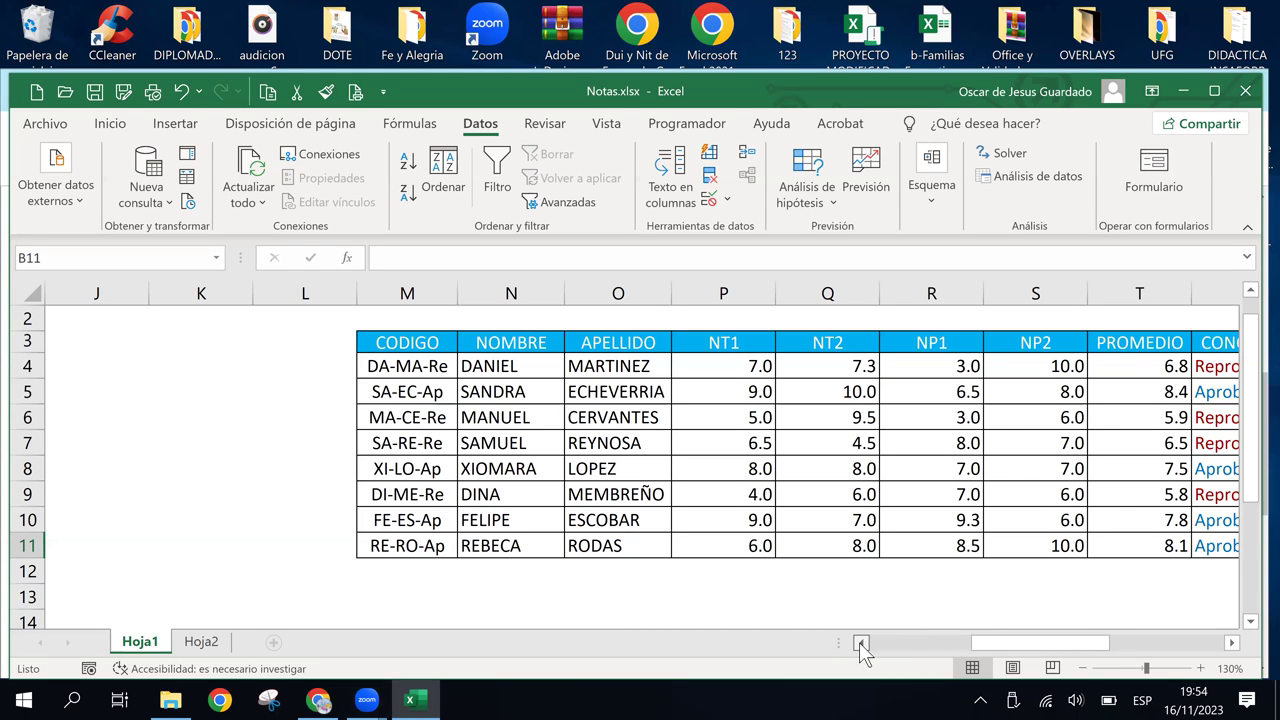
drag(860, 645, 860, 645)
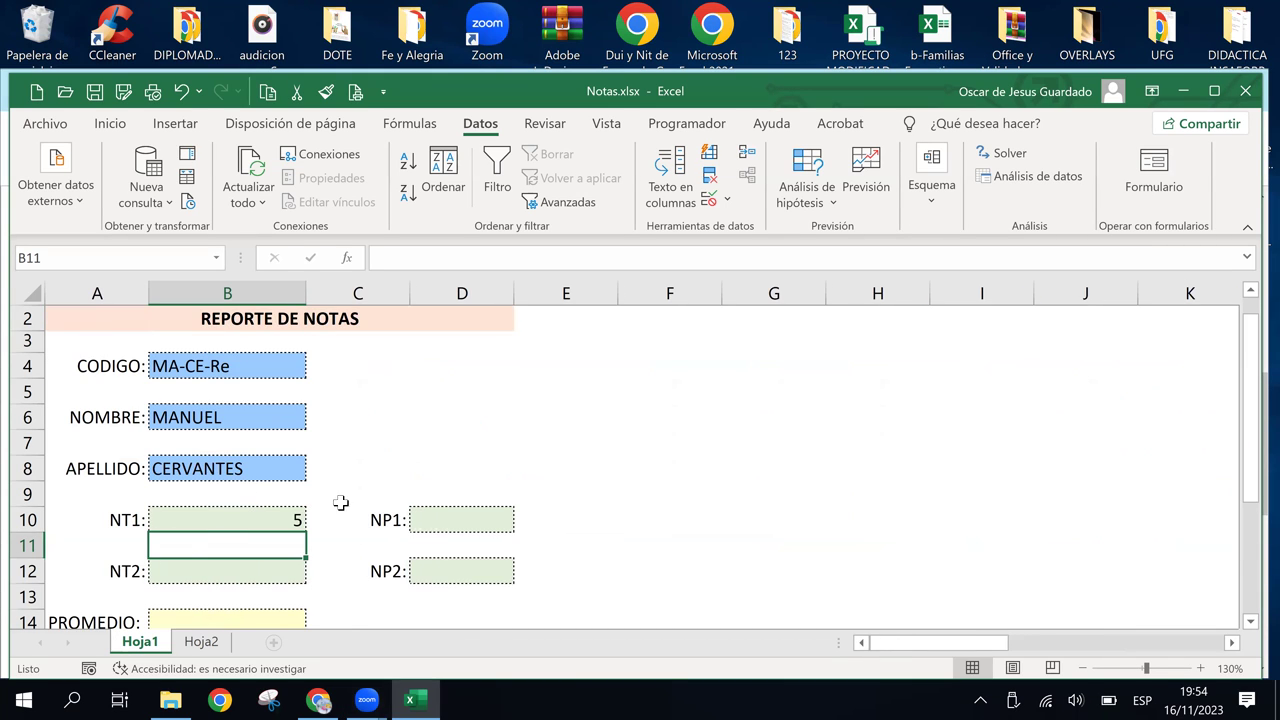
click(285, 516)
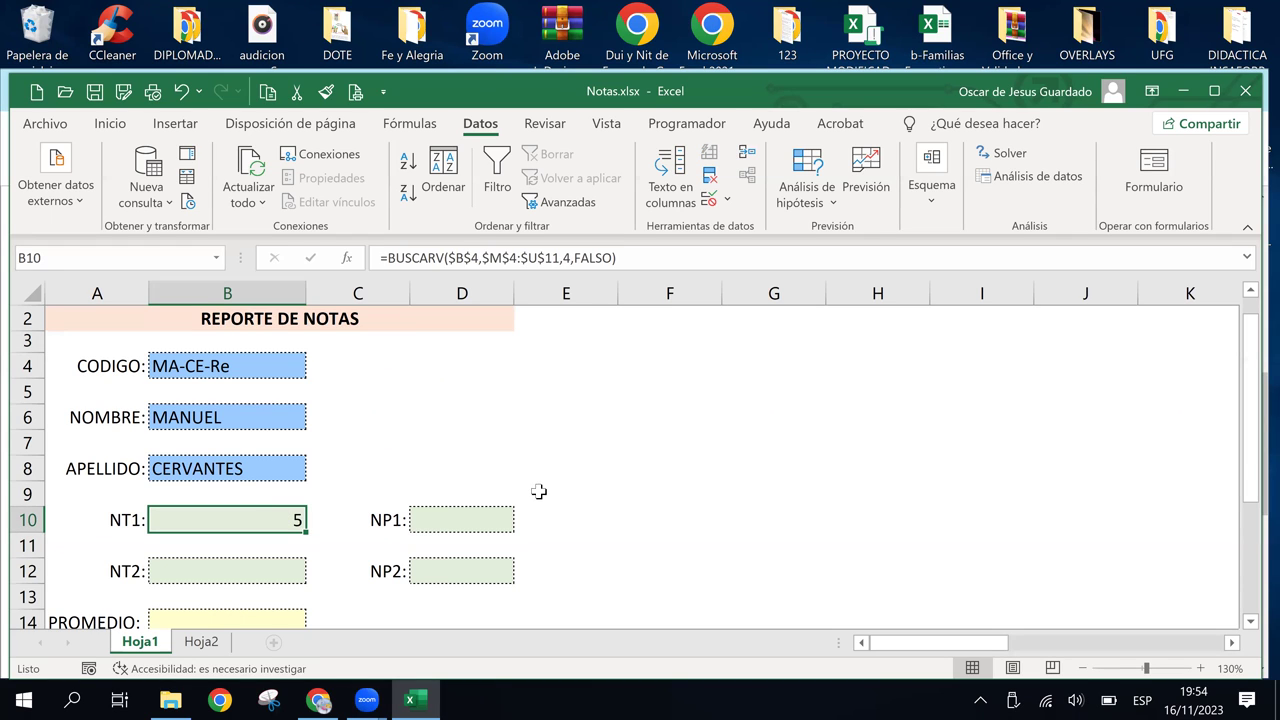
Paste the BUSCARV lookup into NT2 (B12) with column index 5, showing 9.5
double_click(186, 569)
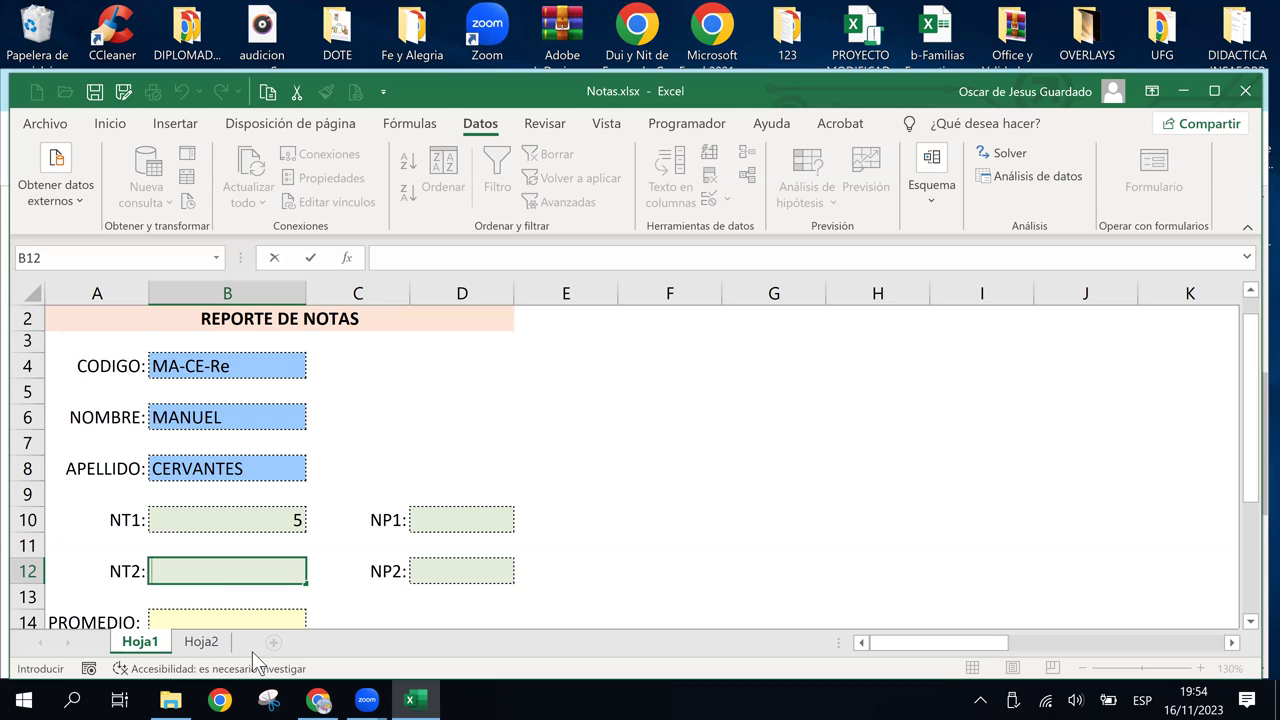
text(=BUSCARV($B$4,$M$4:$U$11,2,FALSO))
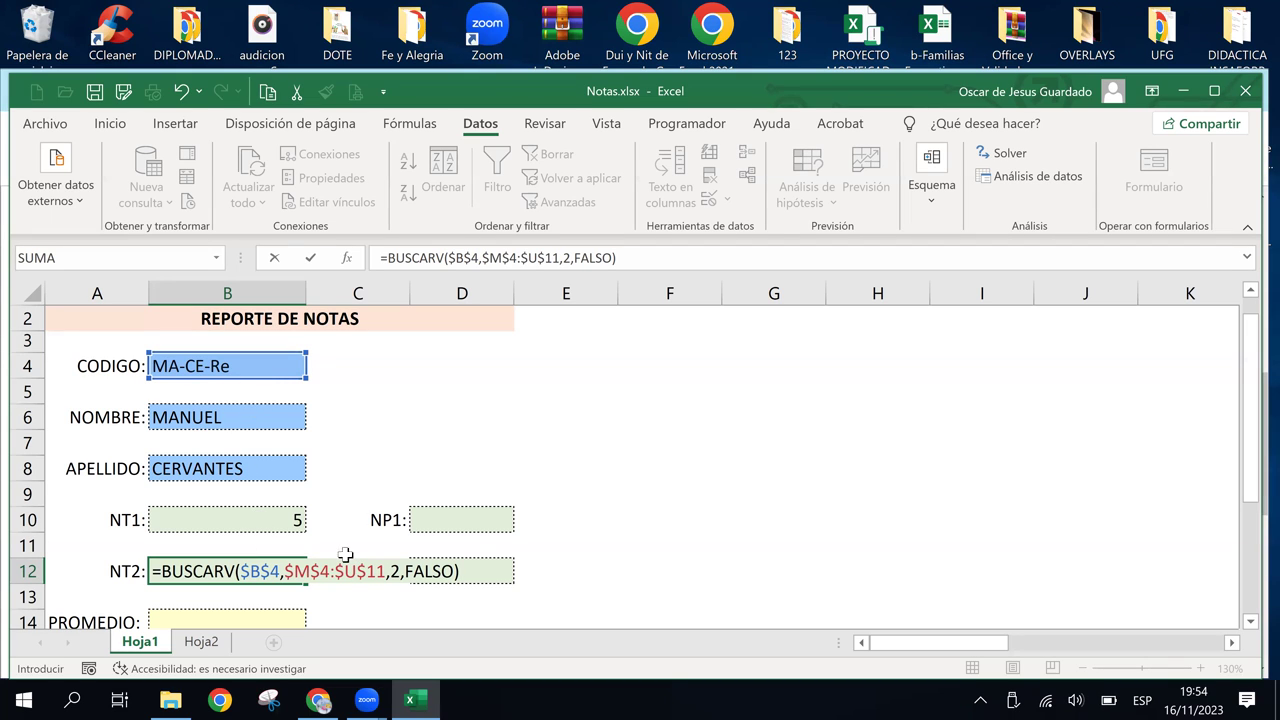
click(393, 570)
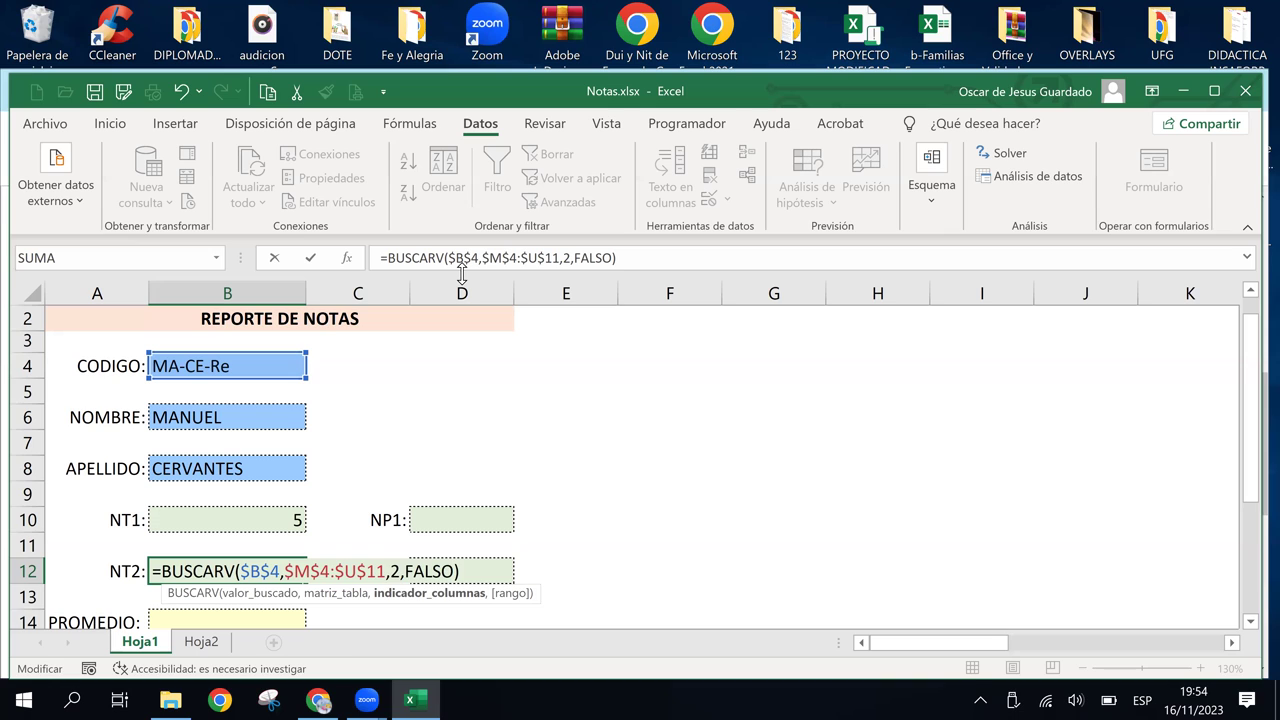
key(Delete)
text(5)
key(Return)
key(Up)
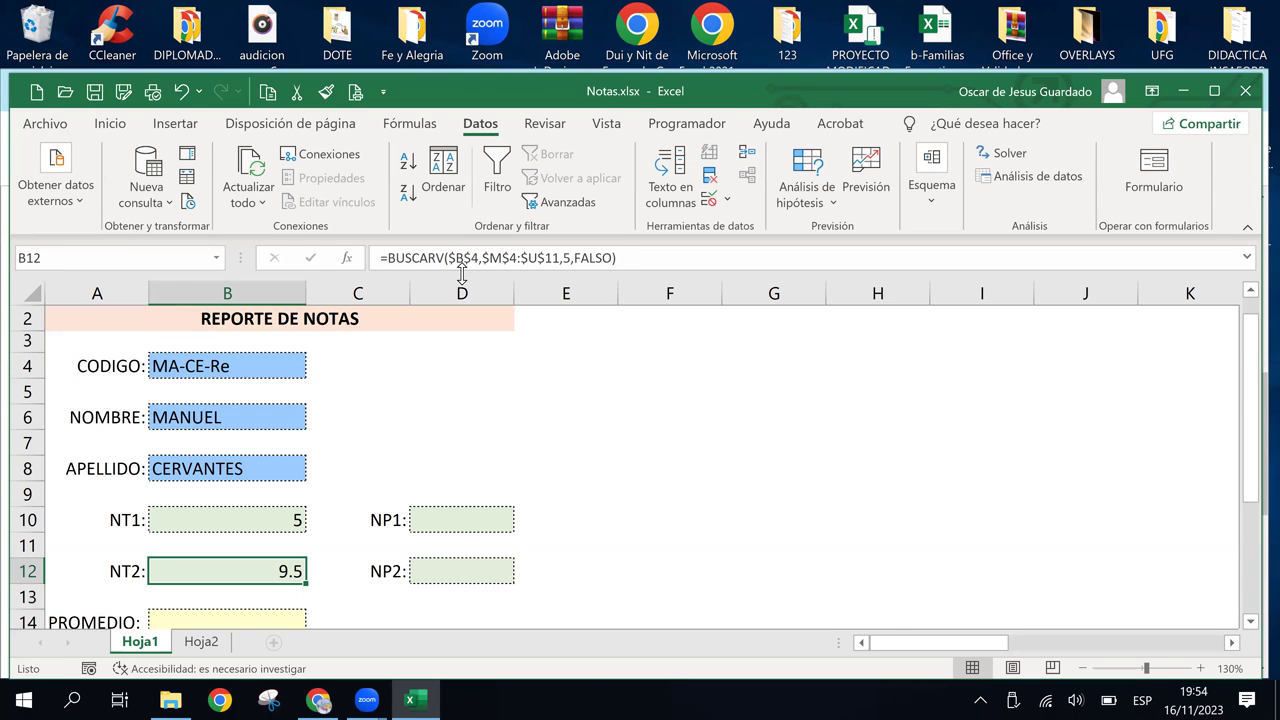
key(Right)
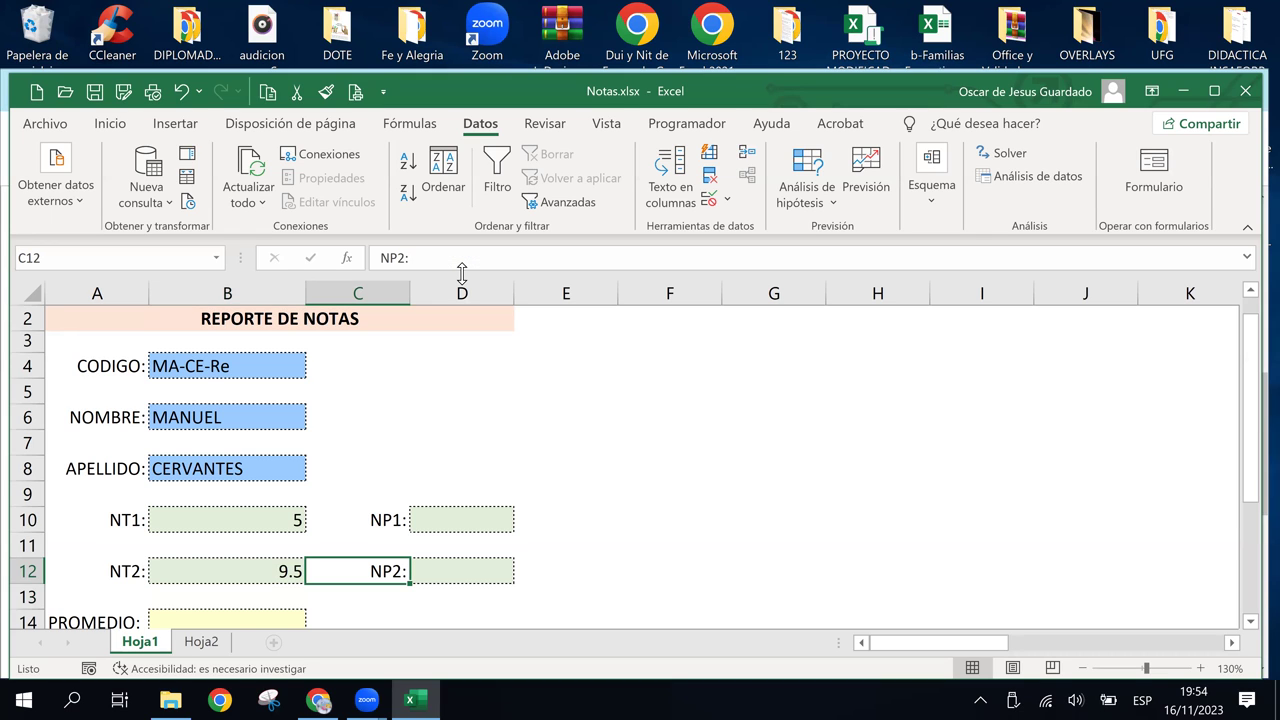
key(Up)
key(Up)
key(Right)
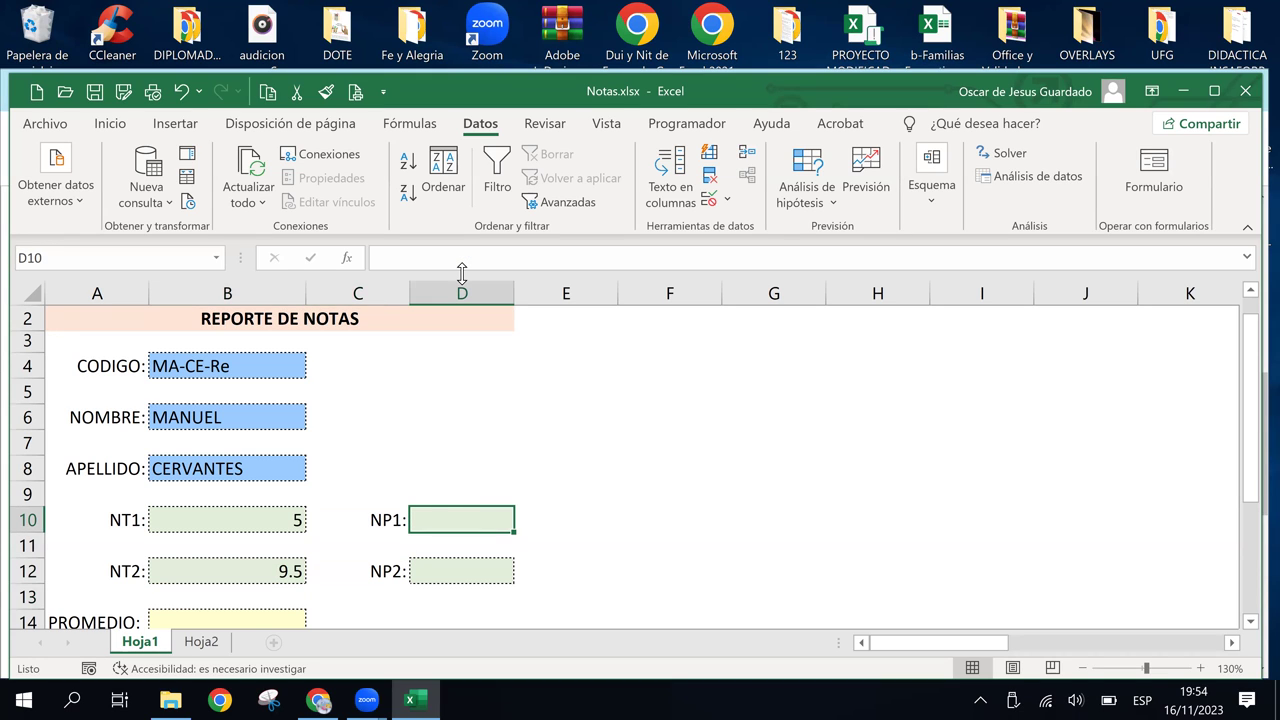
Paste the BUSCARV lookup into NP1 (D10) with column index 6, showing 3
double_click(467, 523)
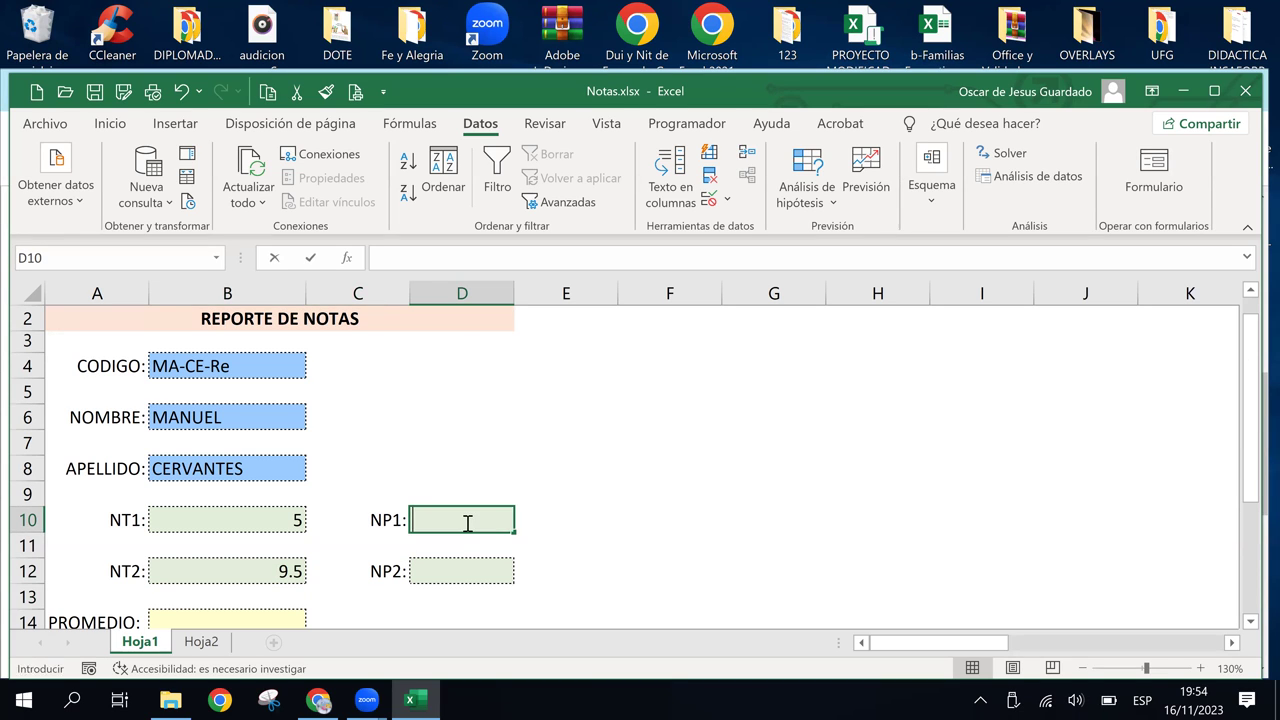
text(=BUSCARV($B$4,$M$4:$U$11,2,FALSO))
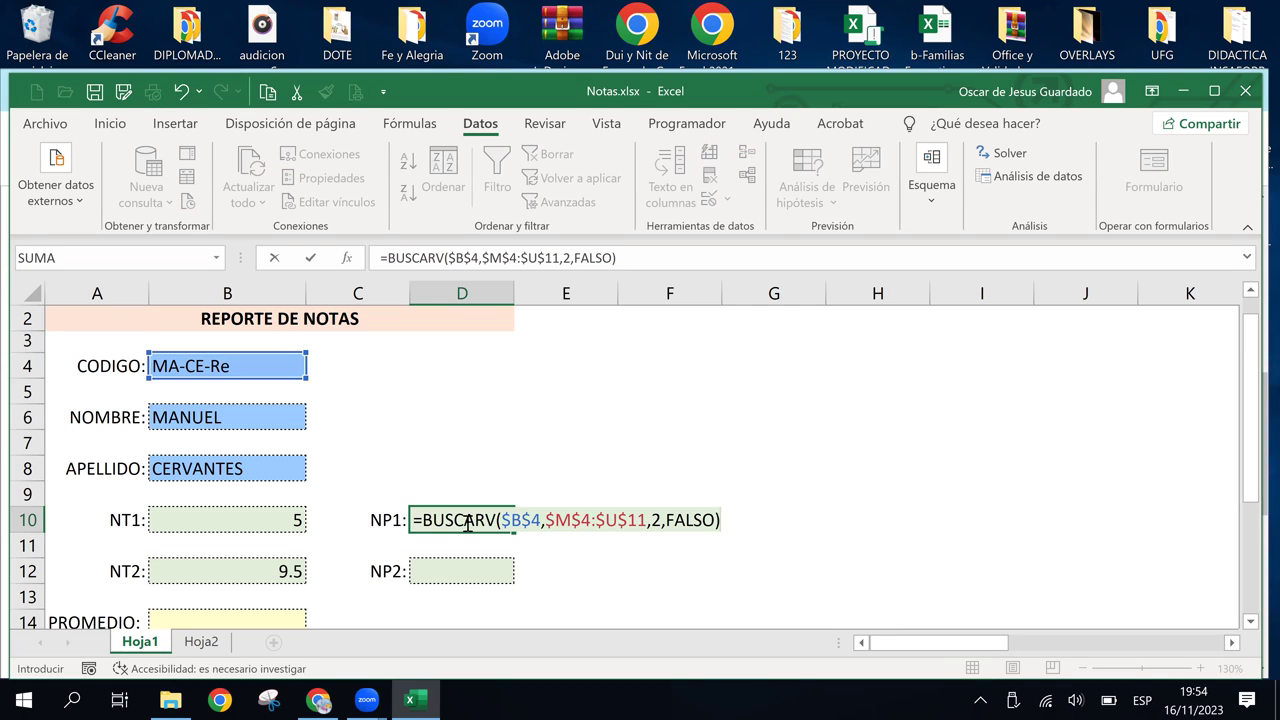
click(654, 519)
key(Delete)
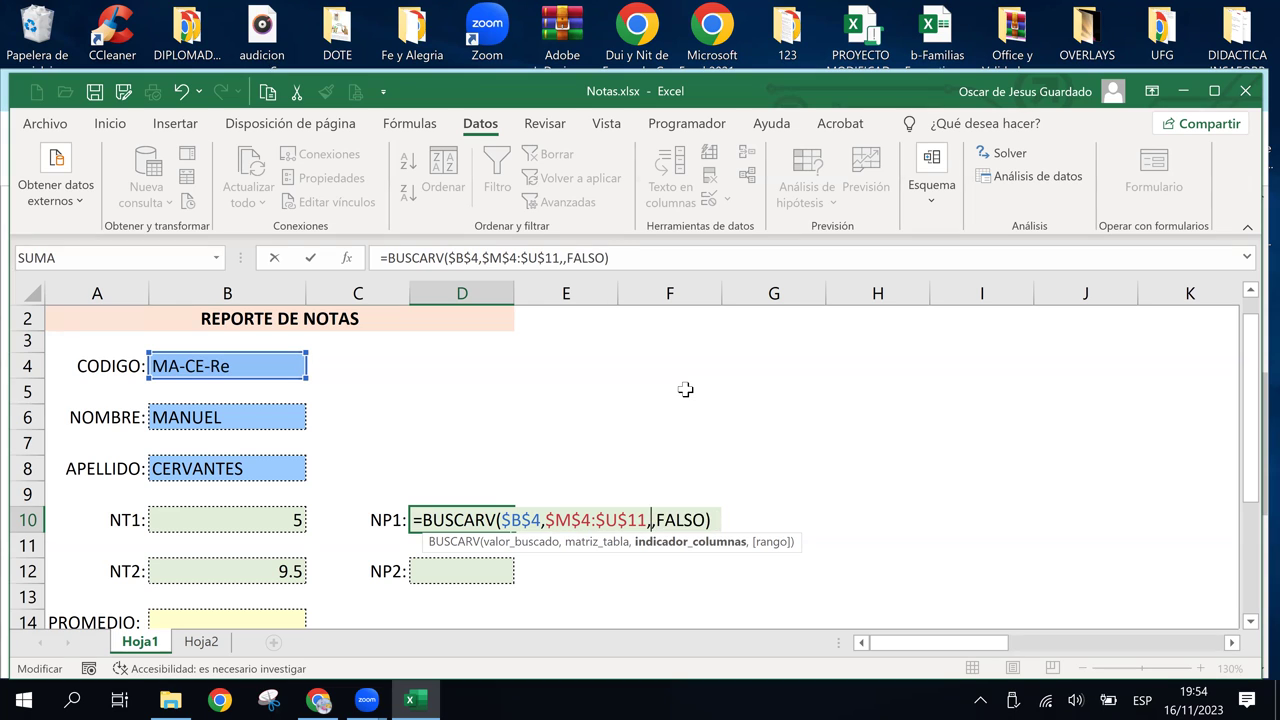
text(6)
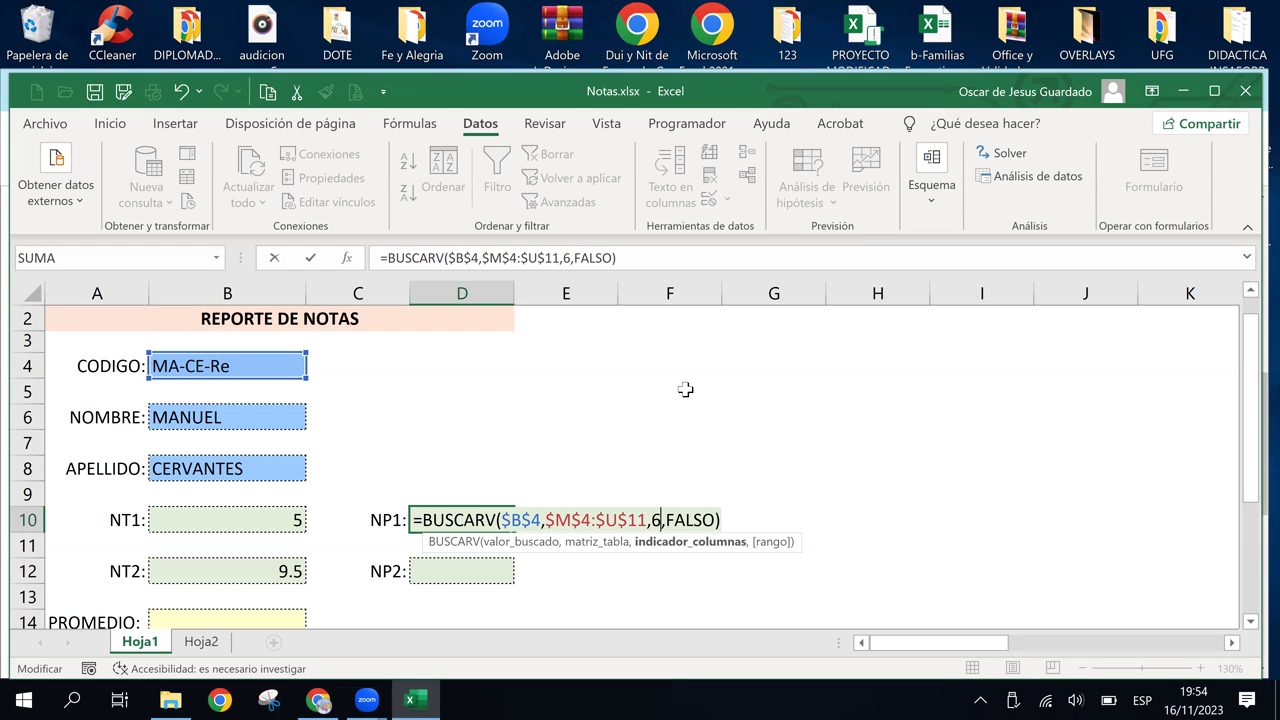
key(Return)
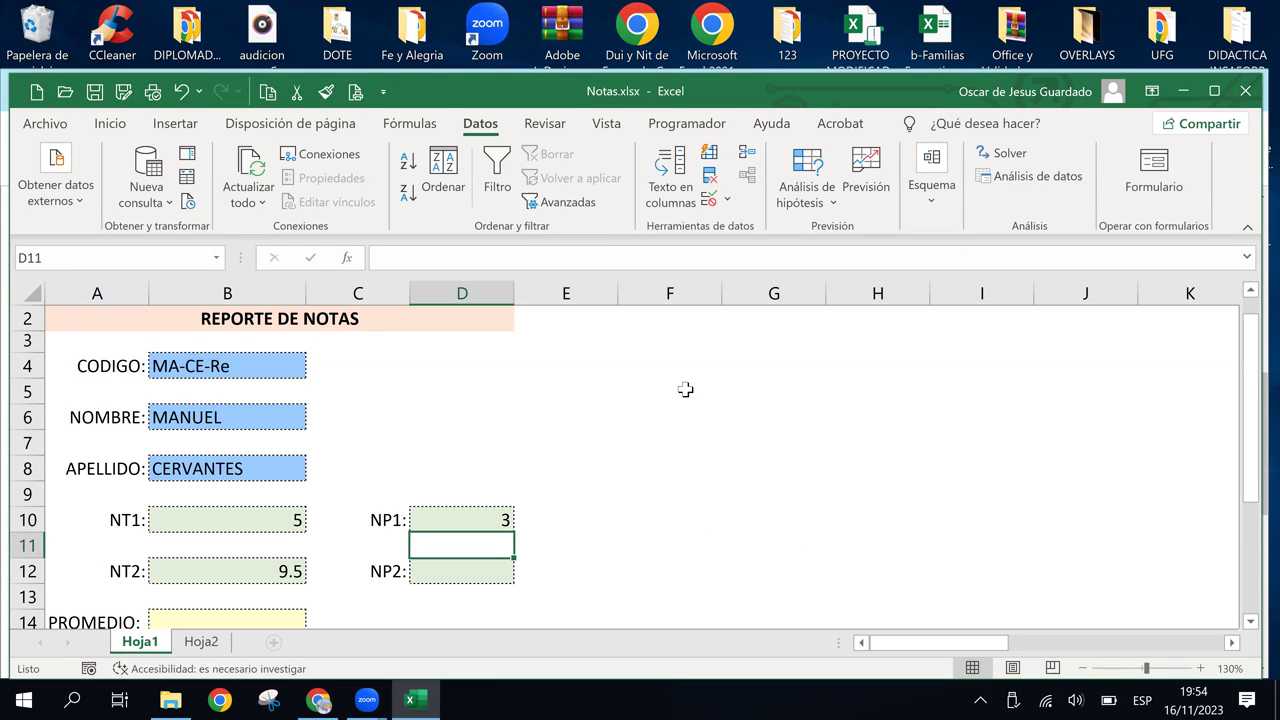
Paste the BUSCARV lookup into NP2 (D12) with column index 7, showing 6
double_click(450, 571)
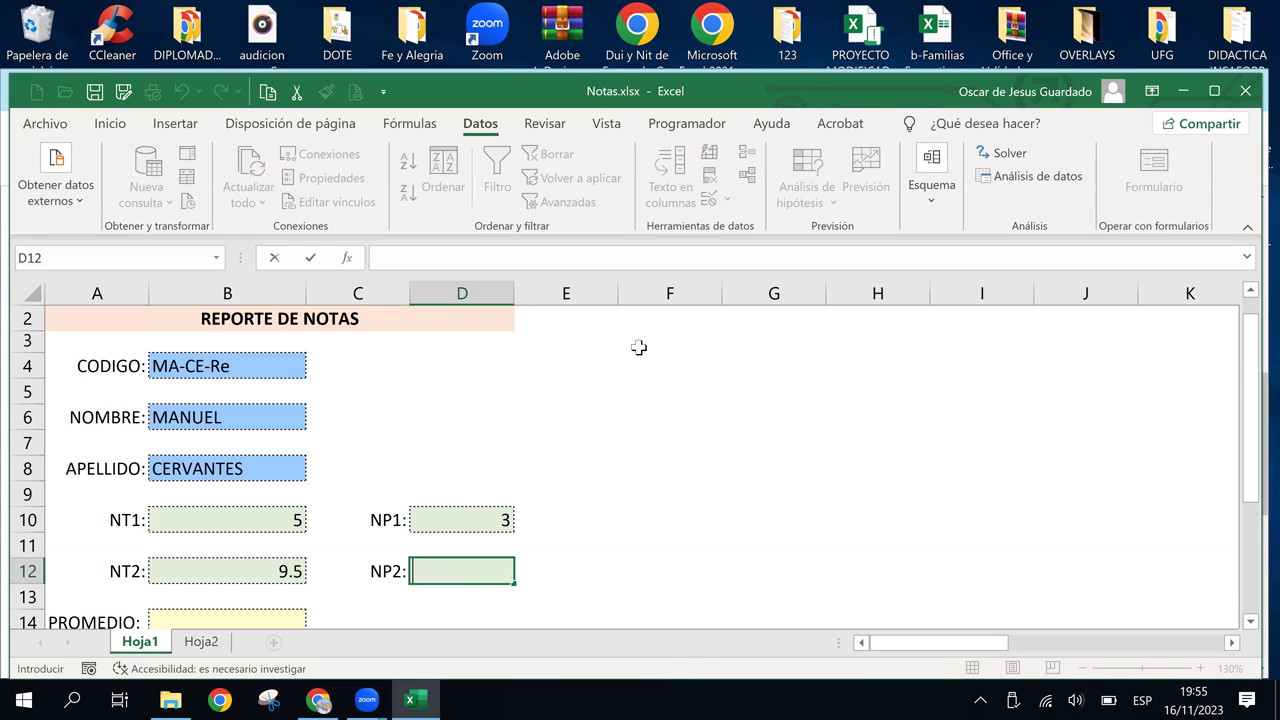
text(=BUSCARV($B$4,$M$4:$U$11,2,FALSO))
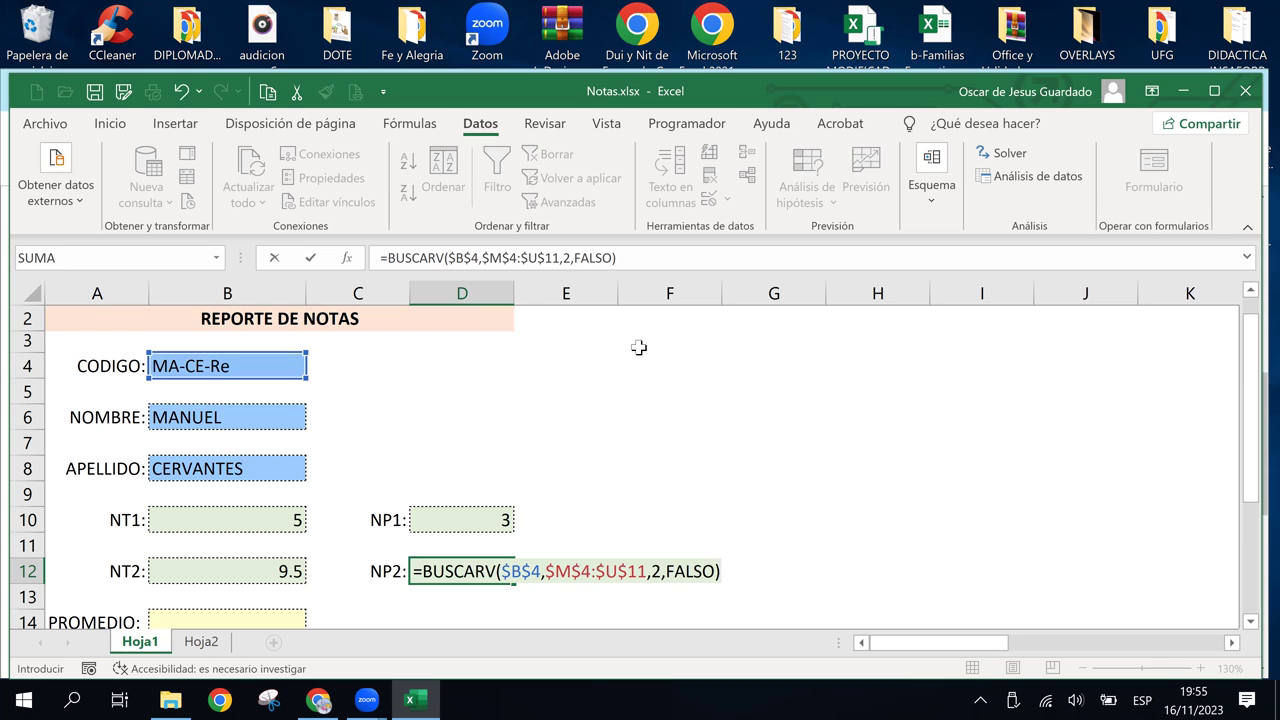
click(658, 571)
key(BackSpace)
text(7)
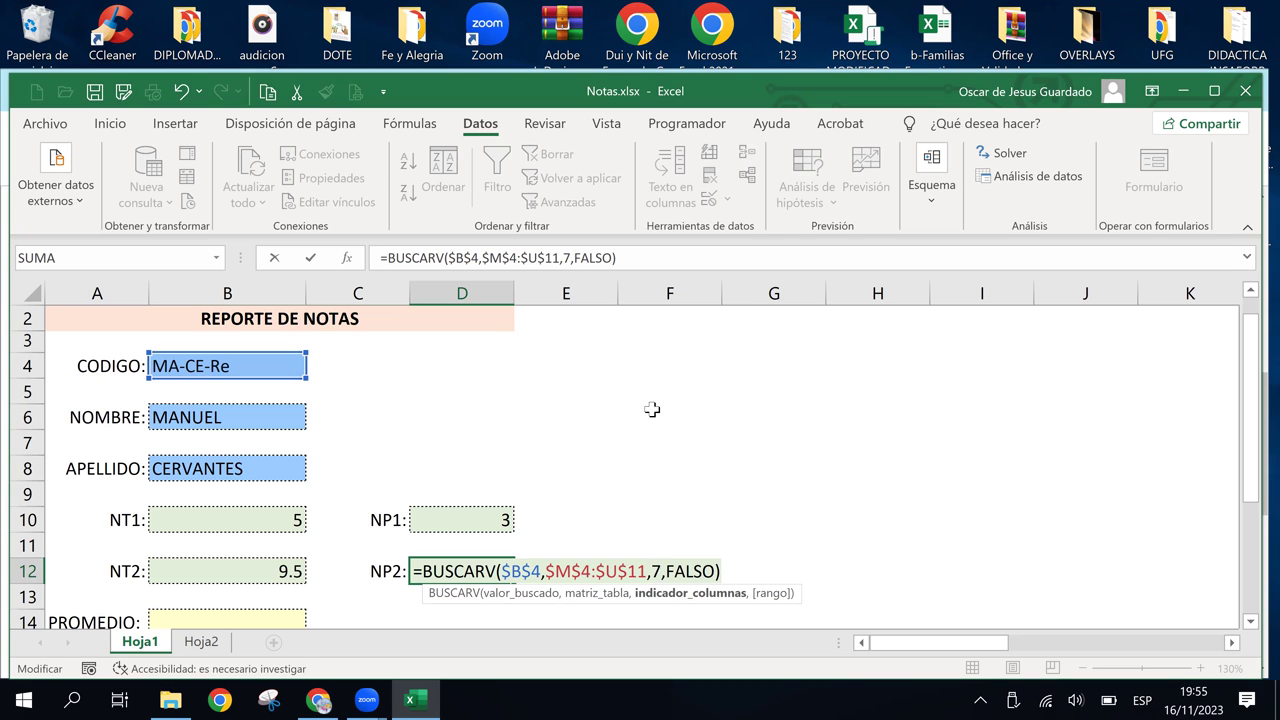
key(Return)
key(Up)
key(Up)
key(Up)
key(Up)
key(Down)
key(Down)
key(Down)
key(Left)
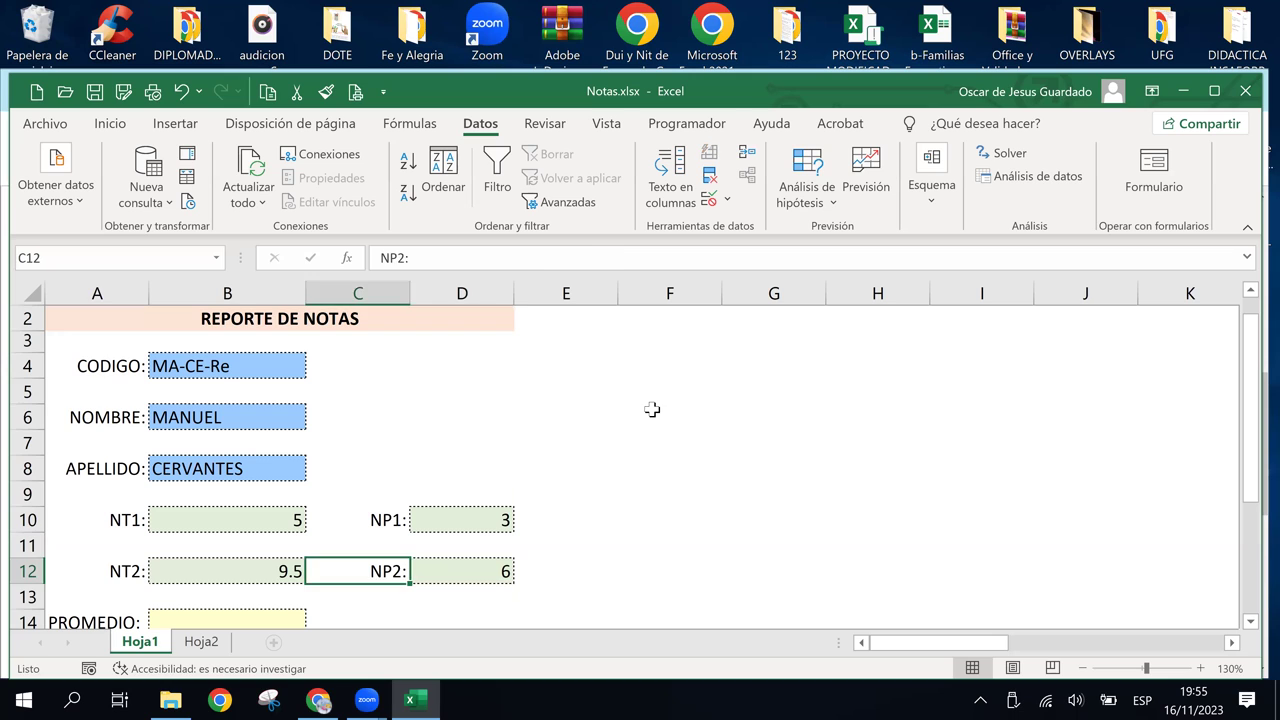
key(Left)
key(Left)
key(Down)
key(Down)
key(Right)
key(Down)
key(Up)
key(Down)
key(Up)
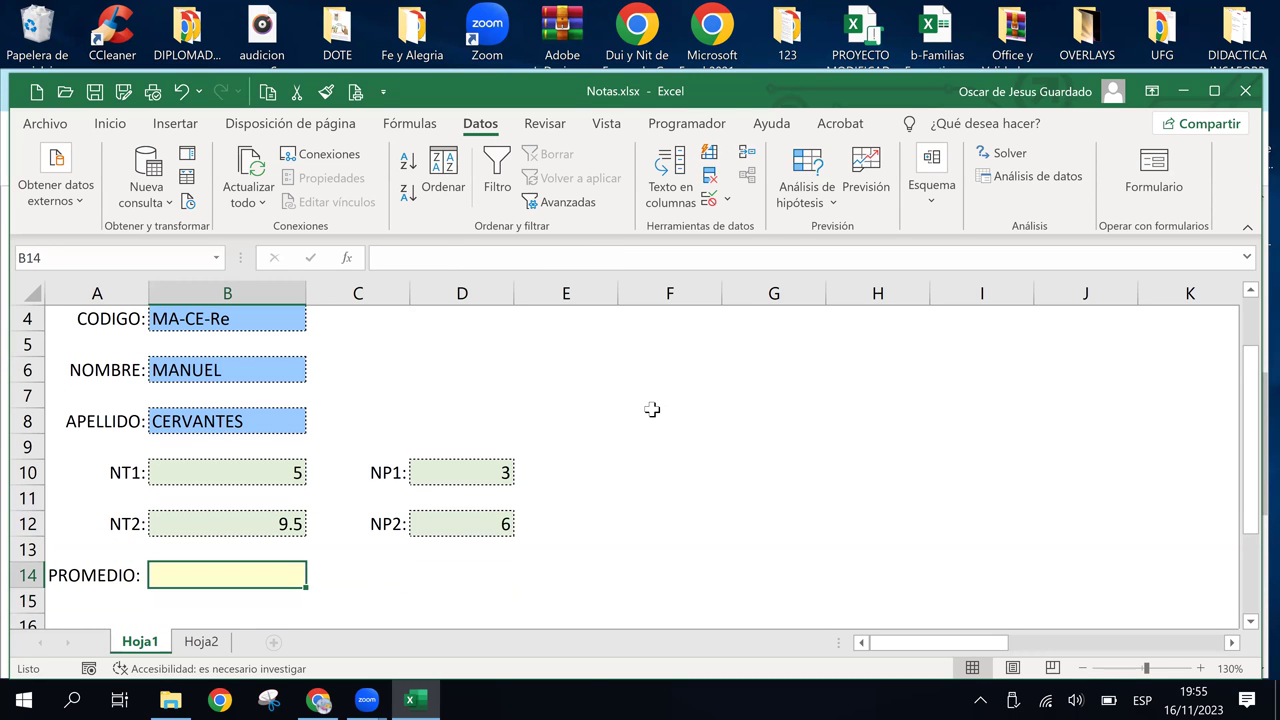
Paste the BUSCARV lookup into PROMEDIO (B14) with column index 8, showing 5.875
double_click(260, 577)
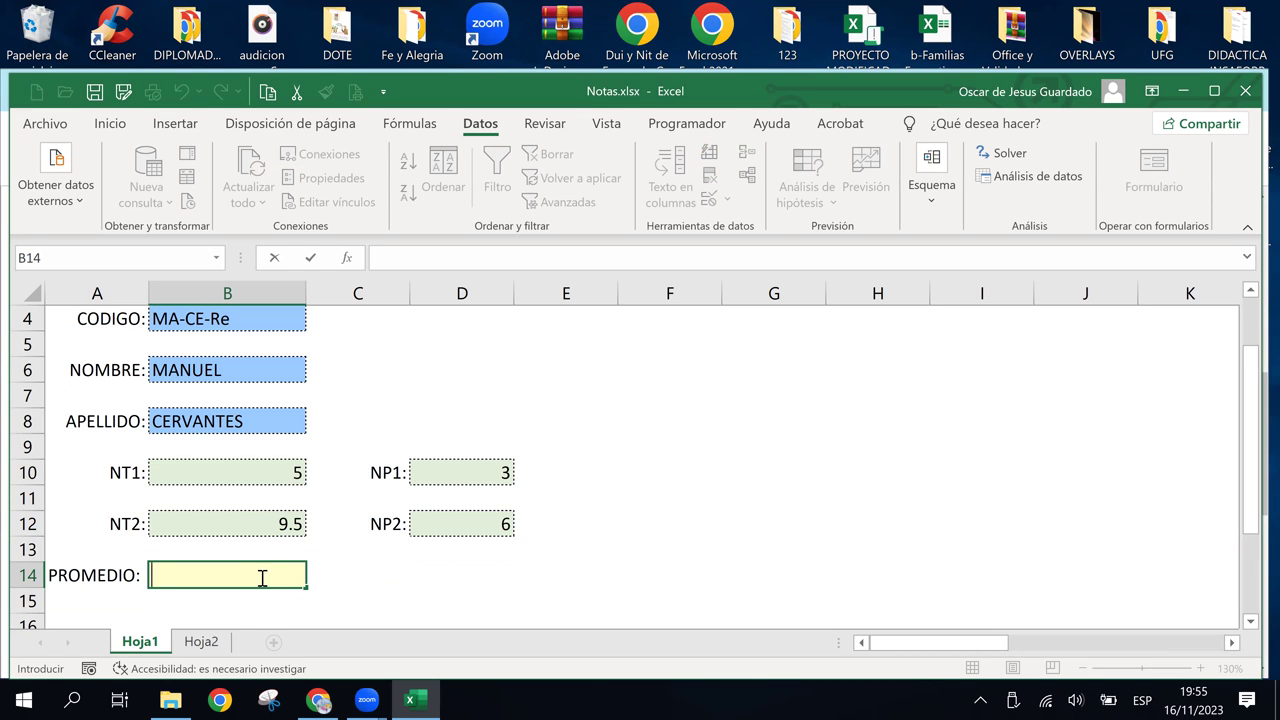
text(=BUSCARV($B$4,$M$4:$U$11,2,FALSO))
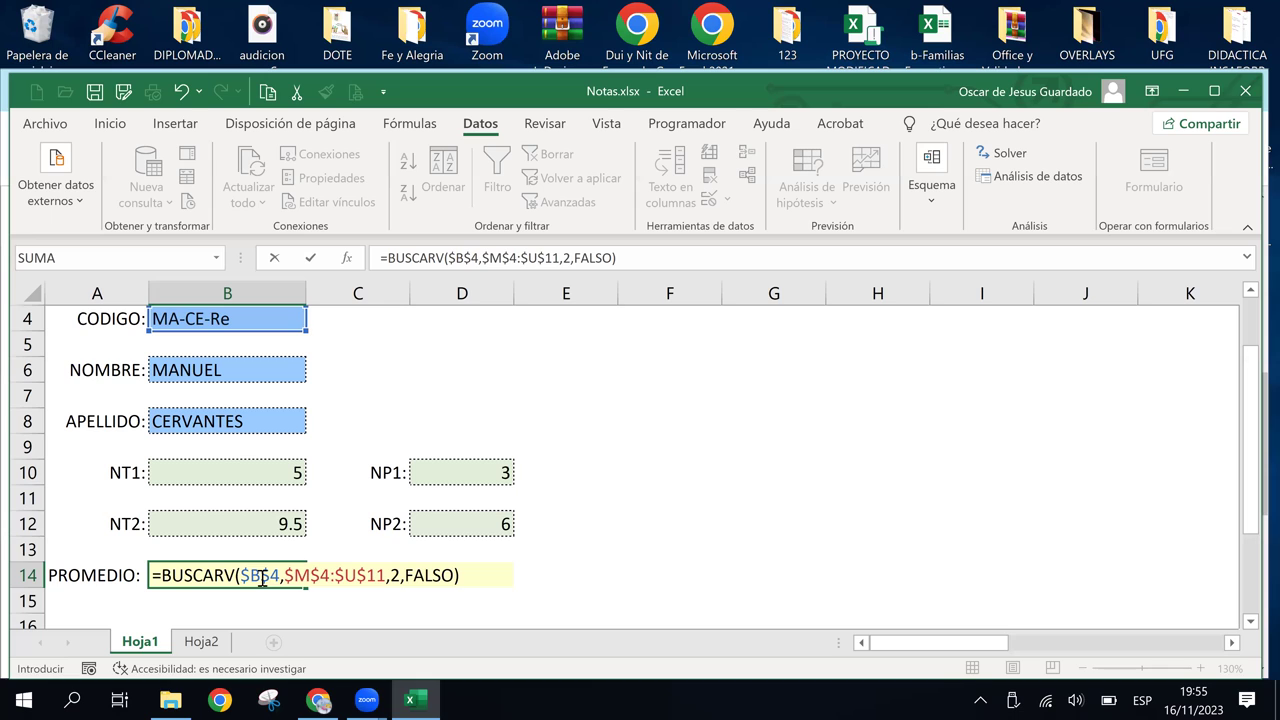
click(397, 575)
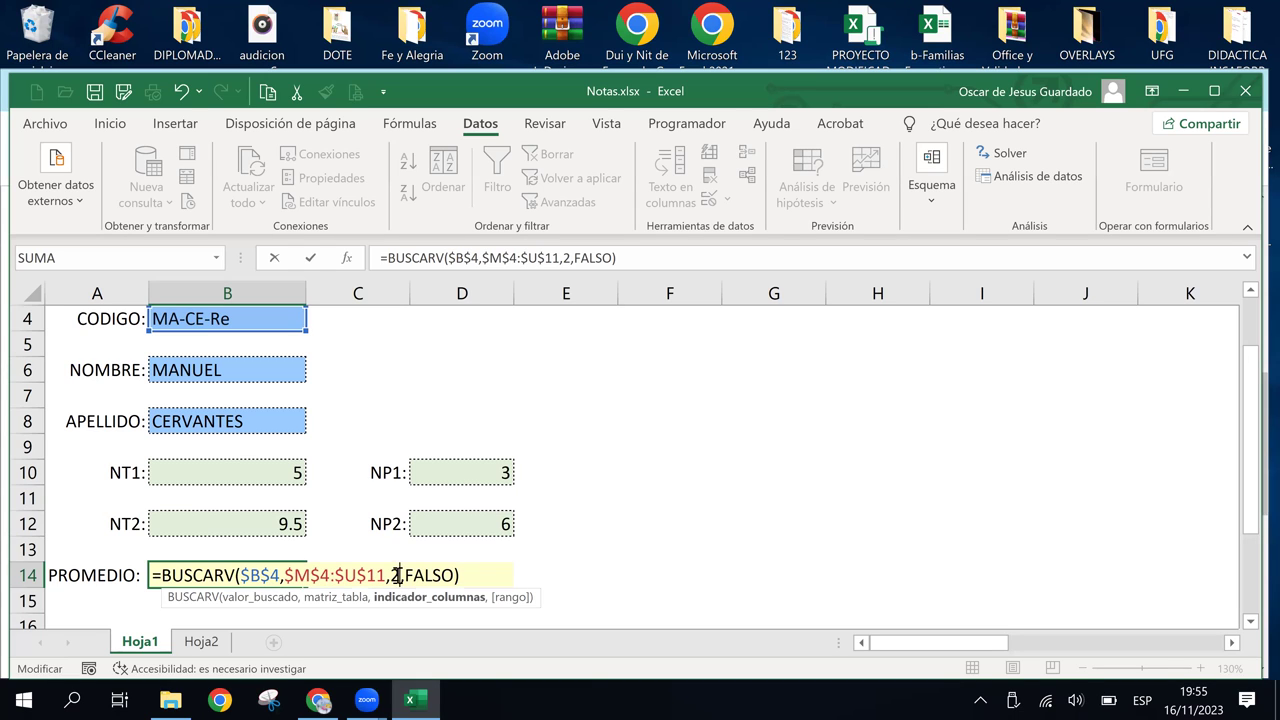
key(BackSpace)
text(8)
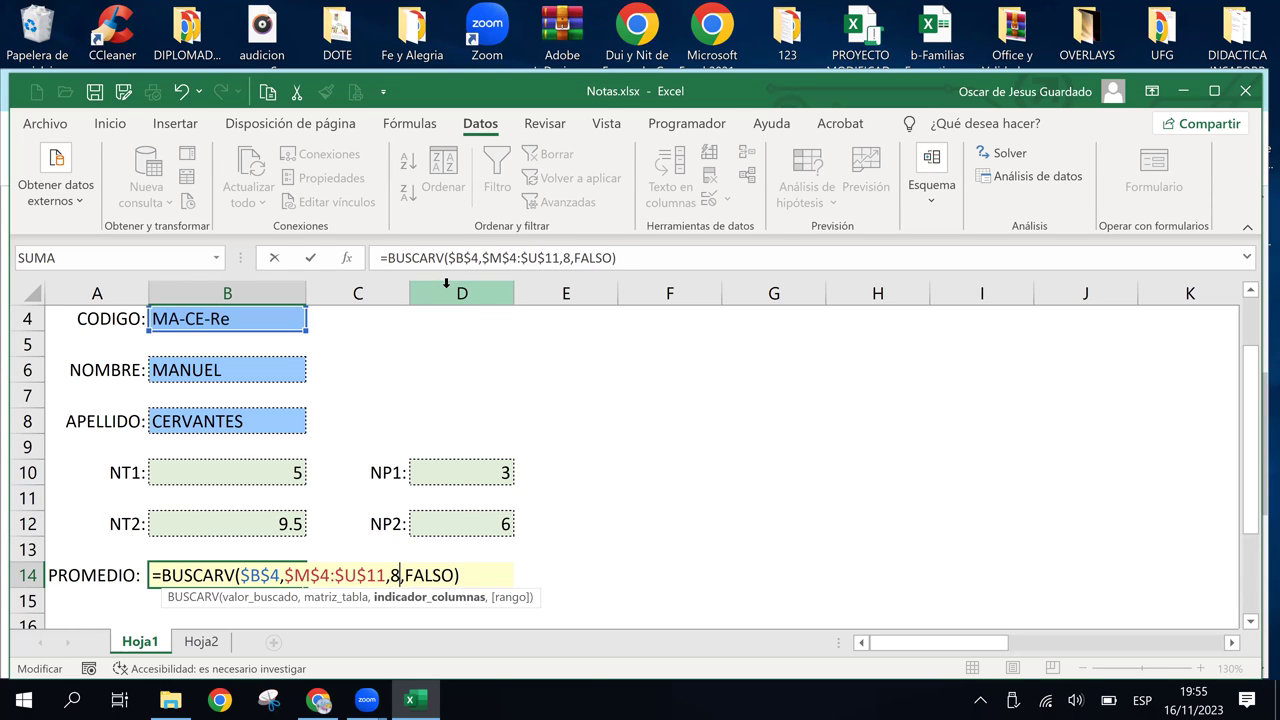
key(Return)
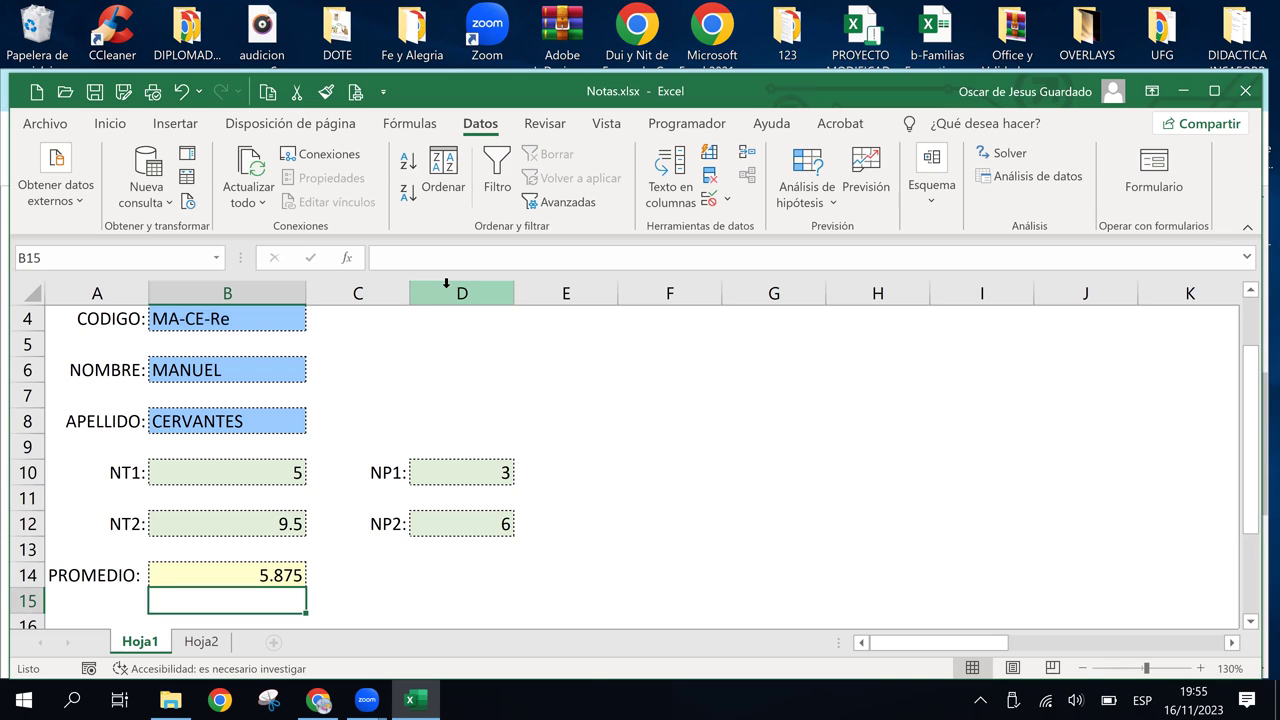
key(Up)
key(Right)
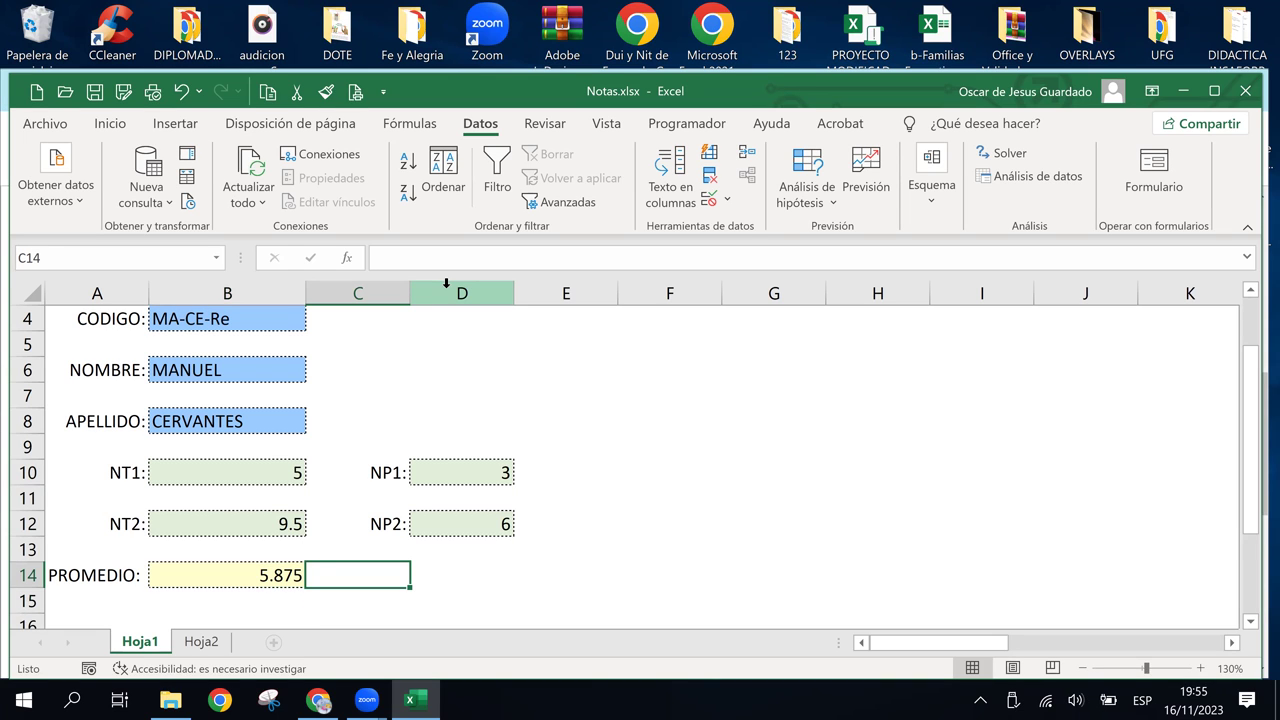
key(Up)
key(Up)
key(Up)
key(Up)
key(Down)
key(Down)
key(Down)
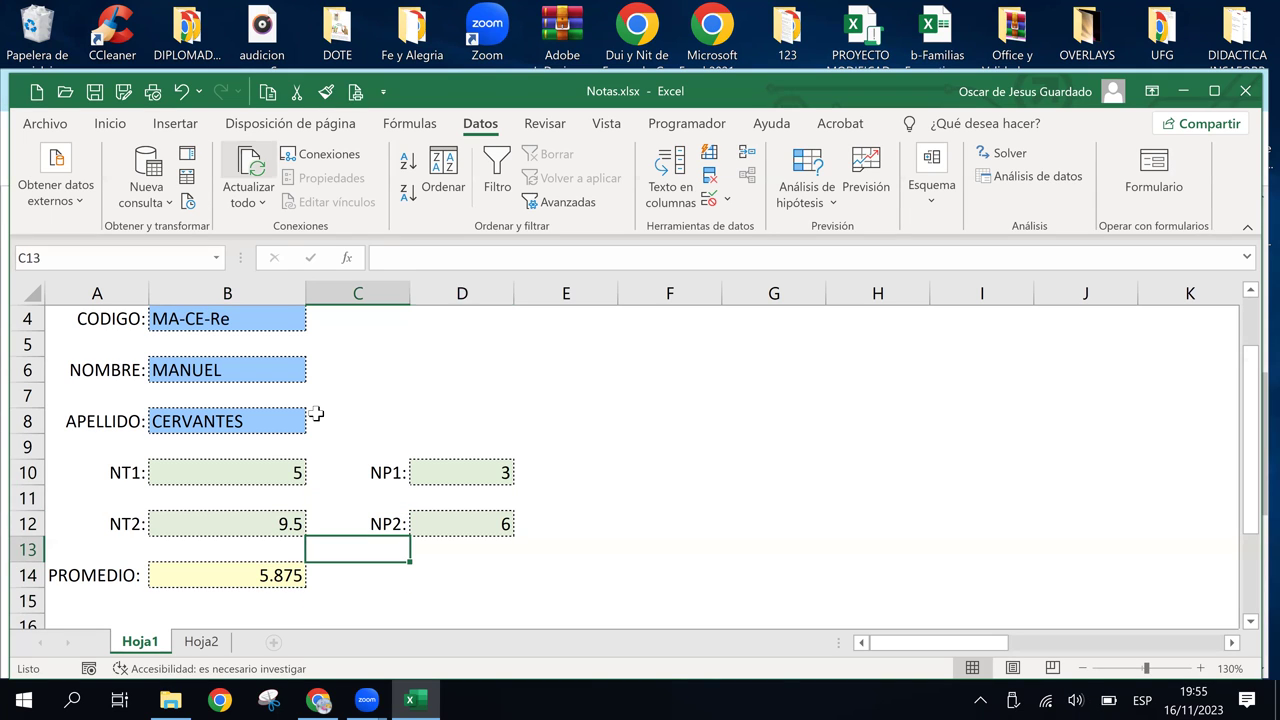
Format grade cells B10, D10, B12, D12 and PROMEDIO B14 with two decimal places
click(251, 466)
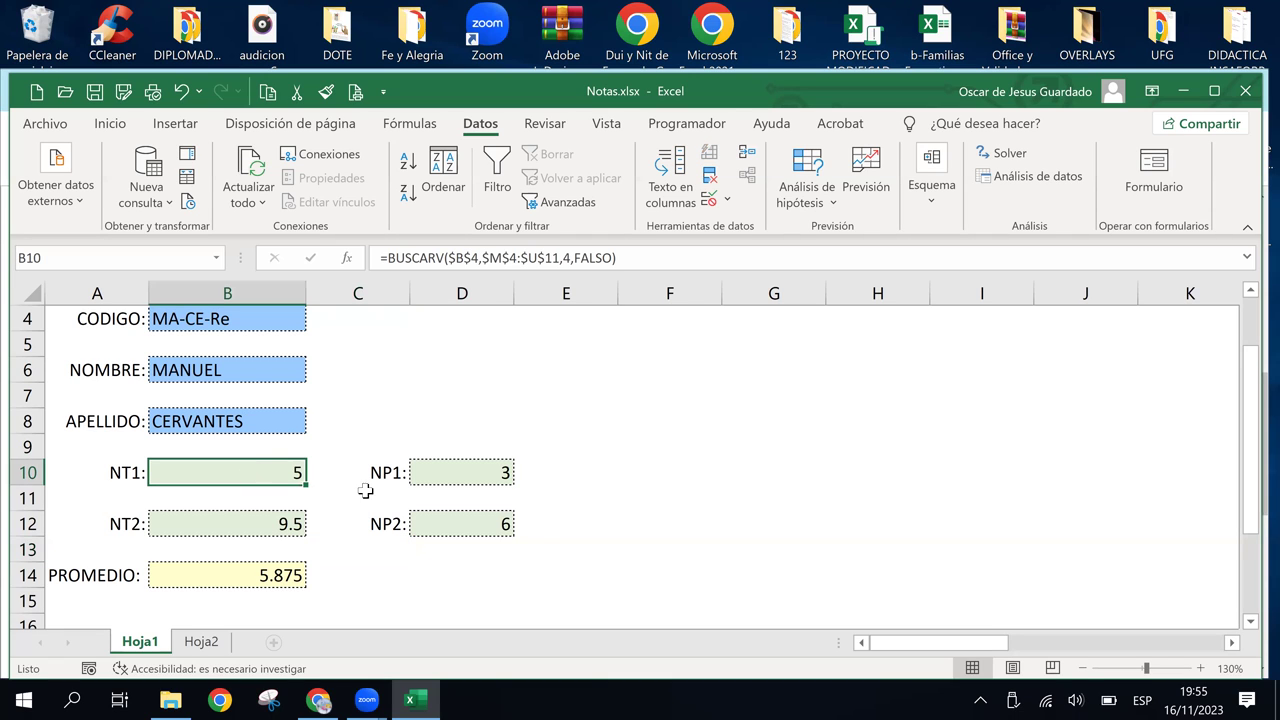
ctrl+click(490, 467)
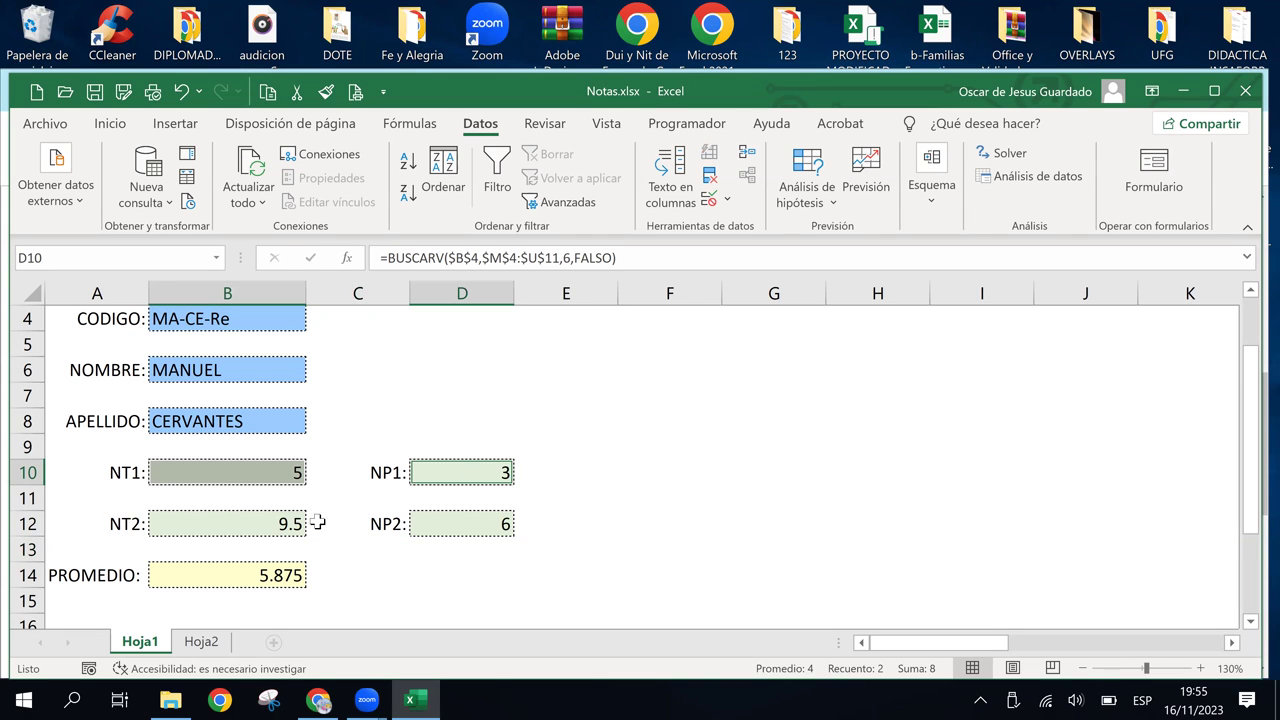
ctrl+click(287, 522)
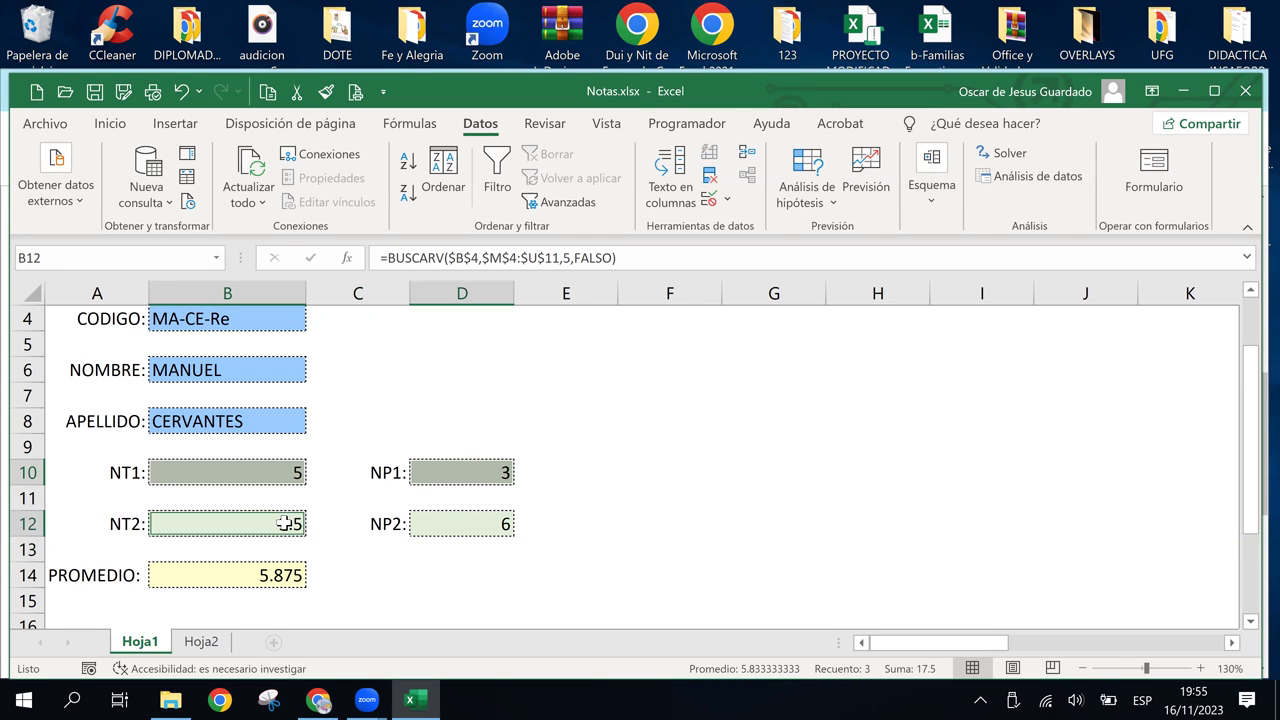
ctrl+click(481, 523)
ctrl+click(255, 573)
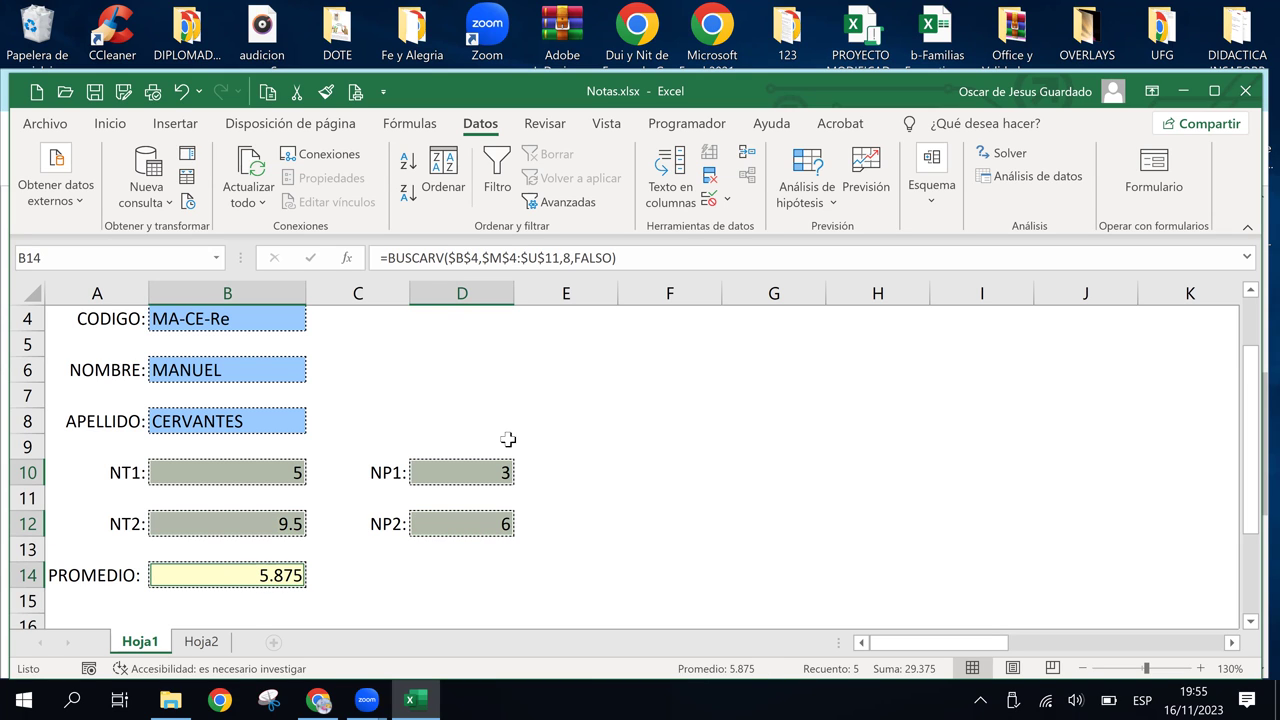
click(110, 123)
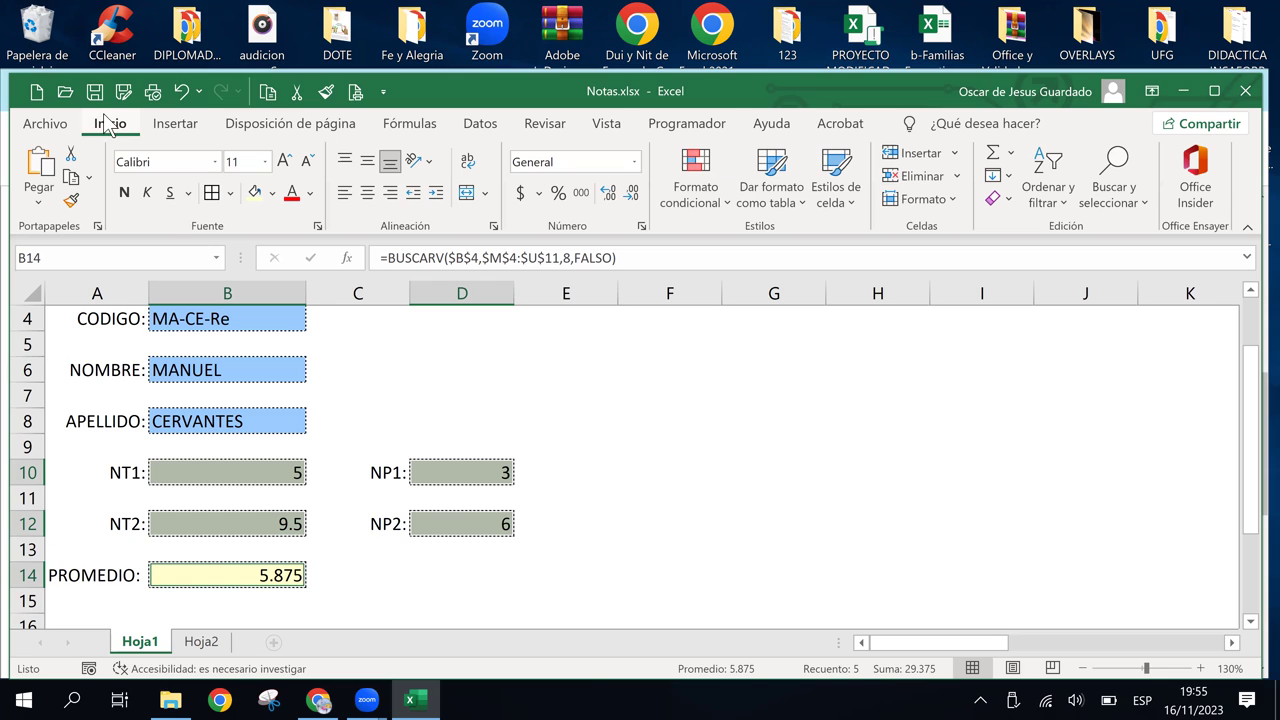
click(634, 195)
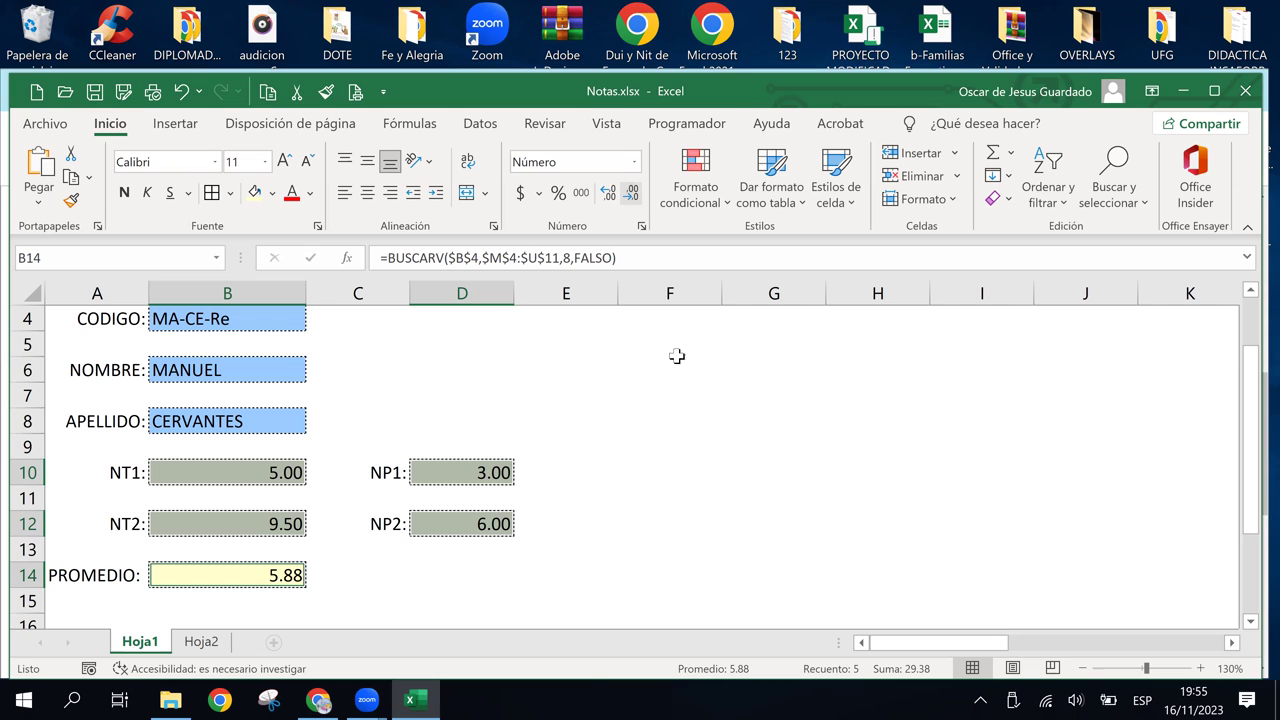
Clear the grade selection by clicking empty cells, ending on C14
click(355, 568)
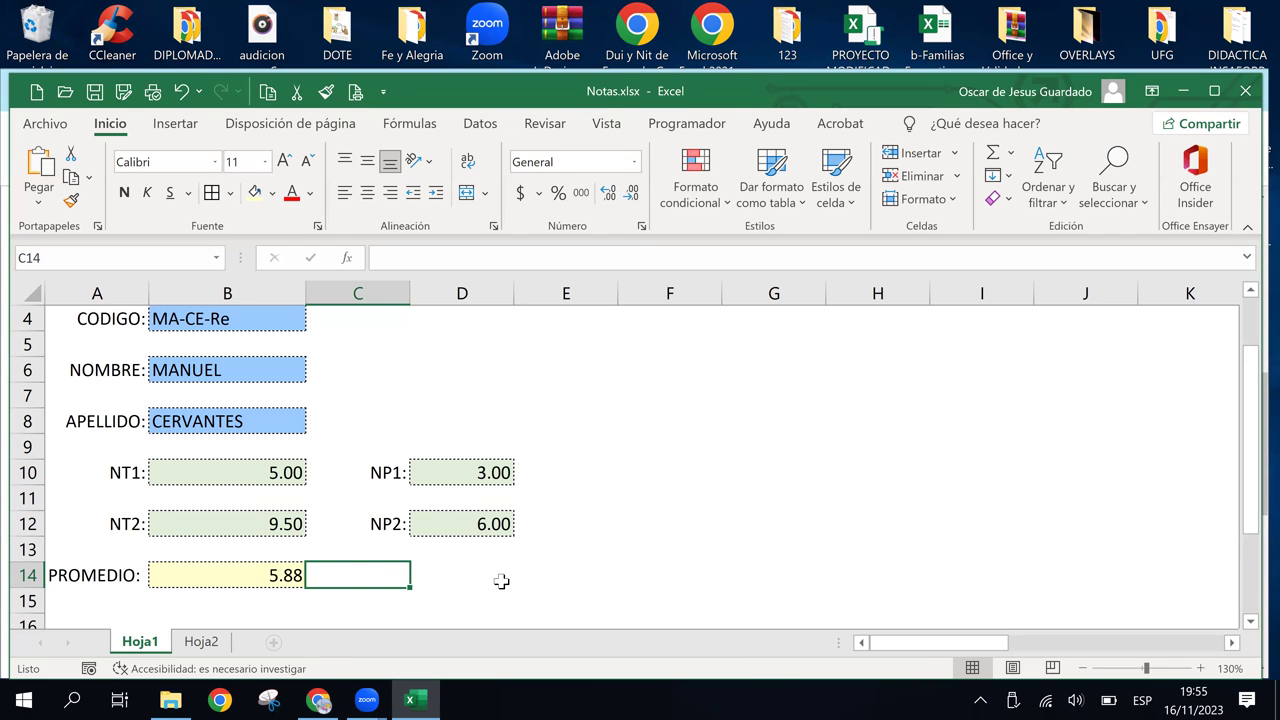
click(501, 580)
click(360, 576)
Pick two different student codes from the CODIGO dropdown in B4
key(Up)
key(Up)
key(Up)
key(Up)
key(Up)
key(Up)
key(Up)
key(Up)
key(Up)
key(Up)
key(Up)
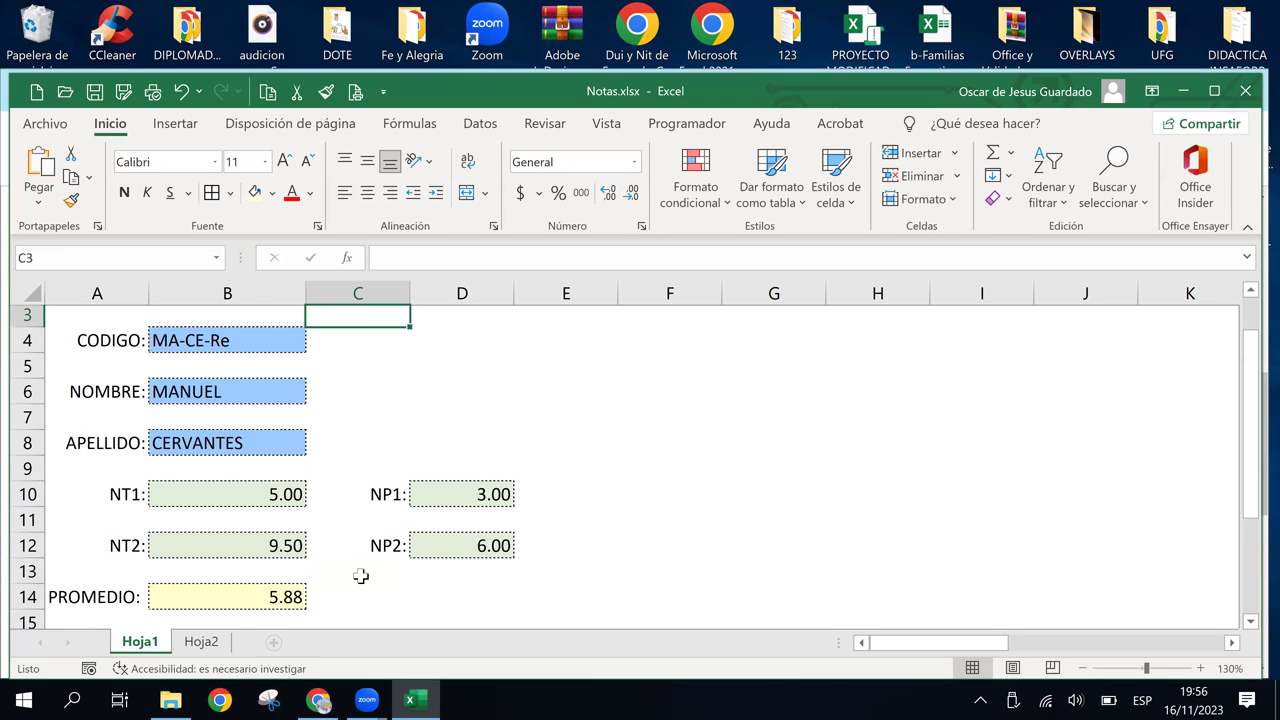
key(Down)
key(Down)
key(Down)
key(Down)
key(Down)
key(Up)
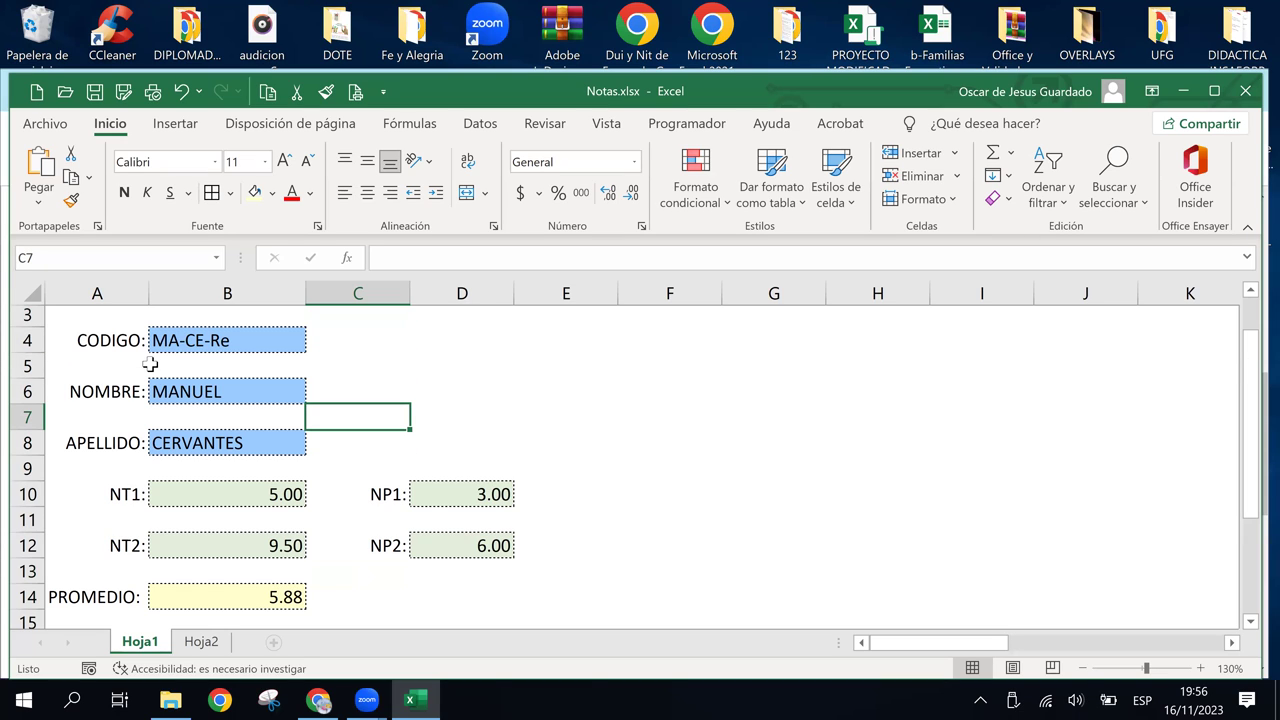
click(231, 341)
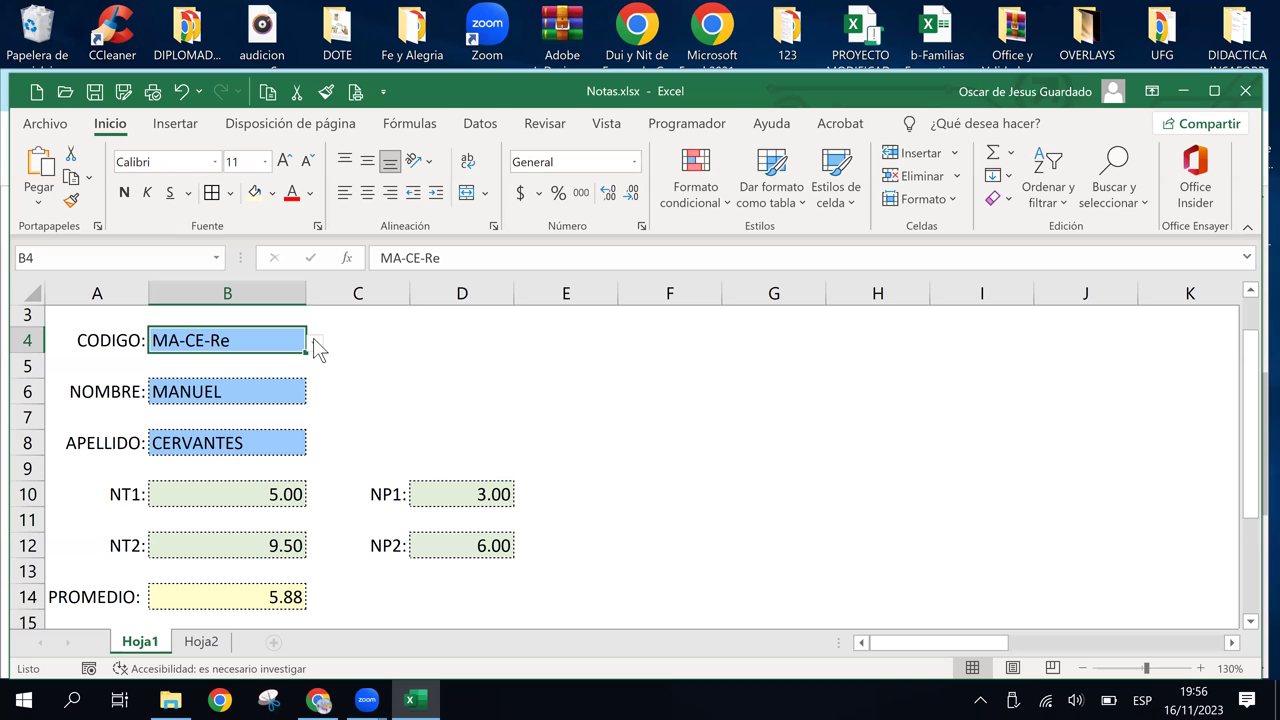
click(316, 344)
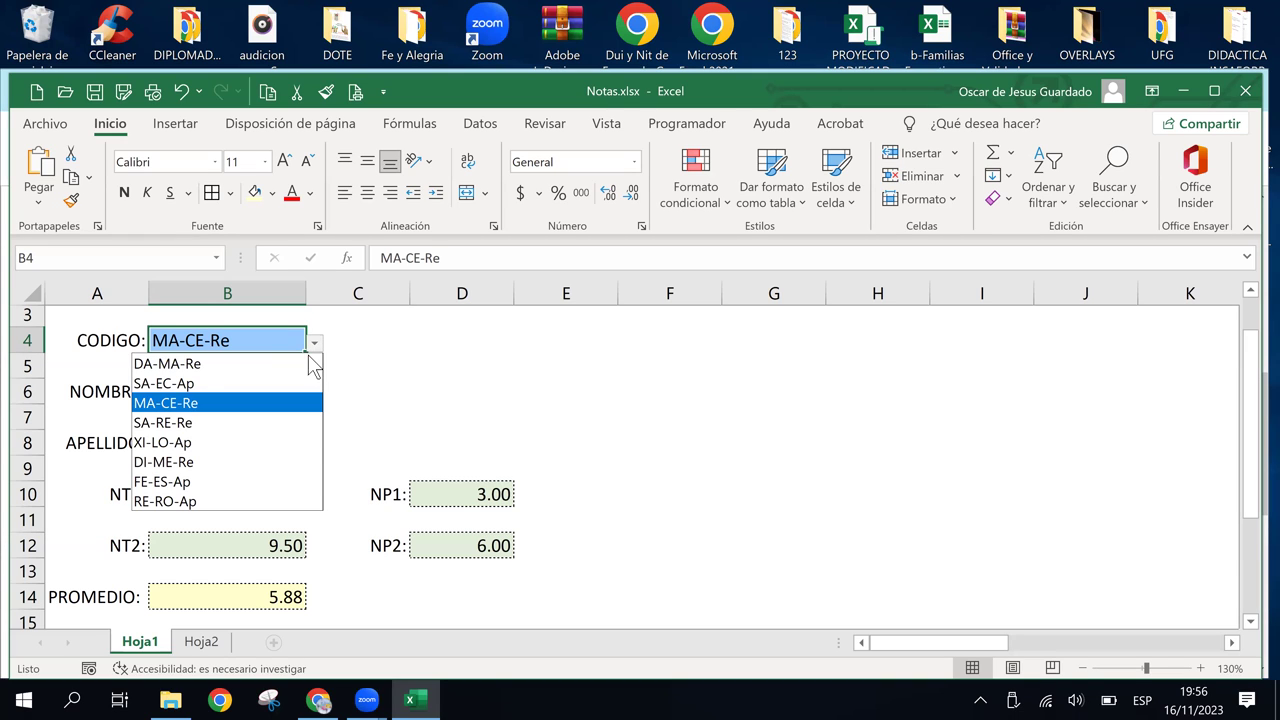
click(261, 449)
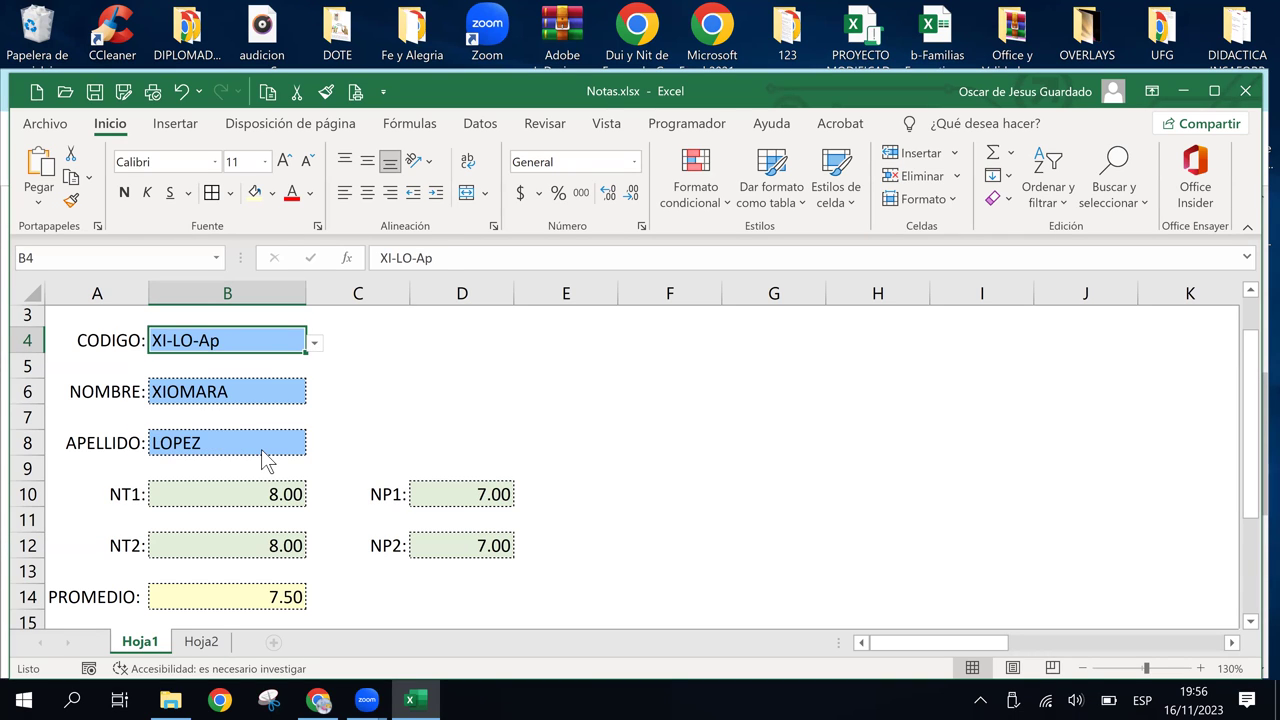
click(315, 342)
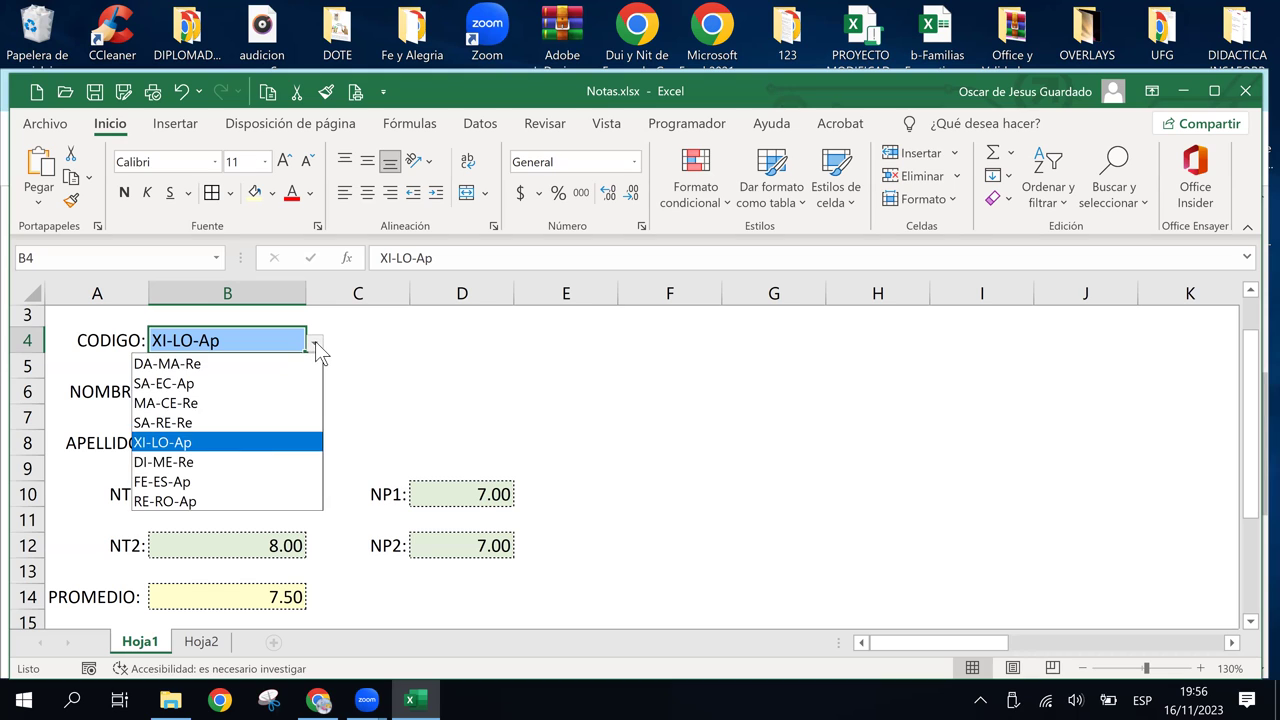
click(266, 460)
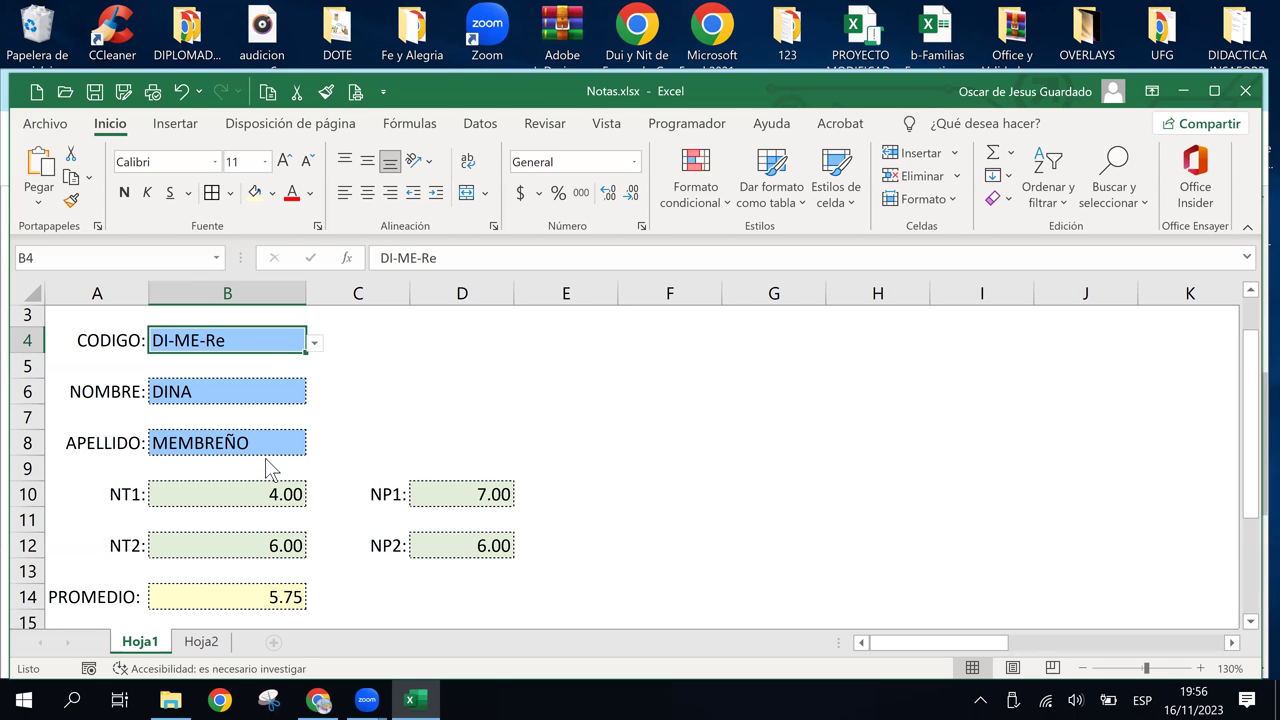
Try more codes, ending on XI-LO-Ap so PROMEDIO shows 7.50
click(314, 343)
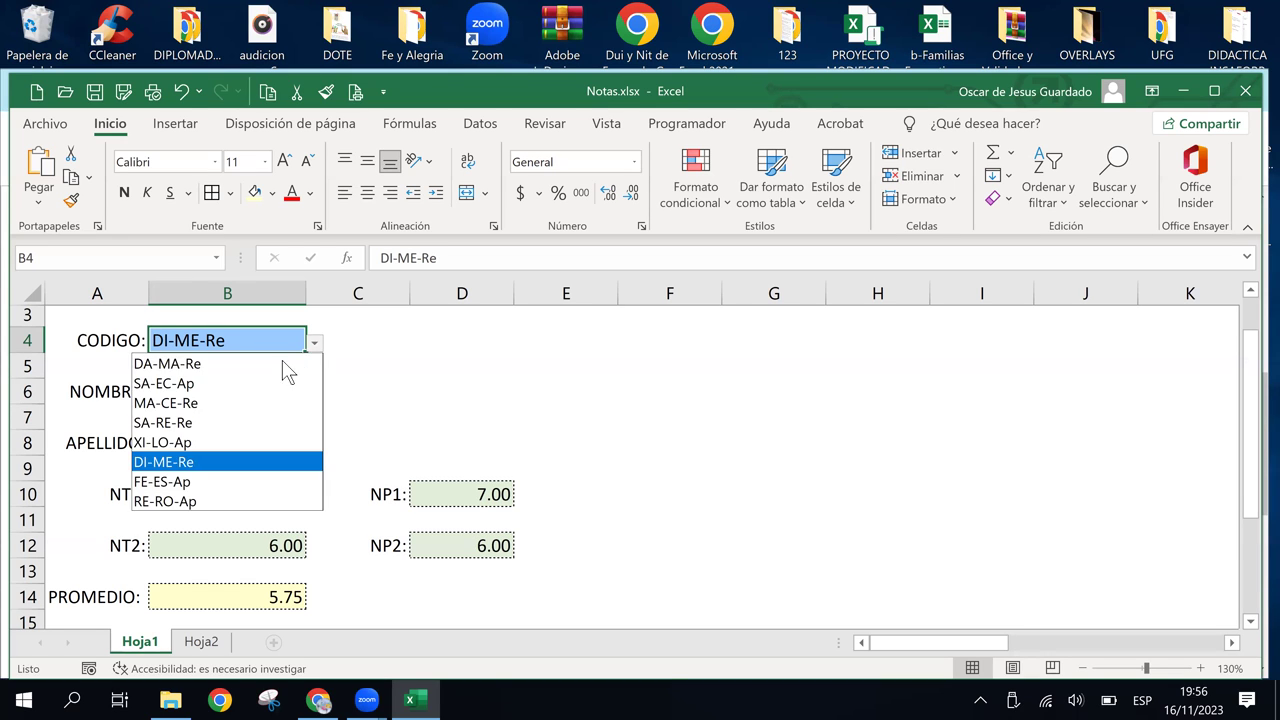
key(Escape)
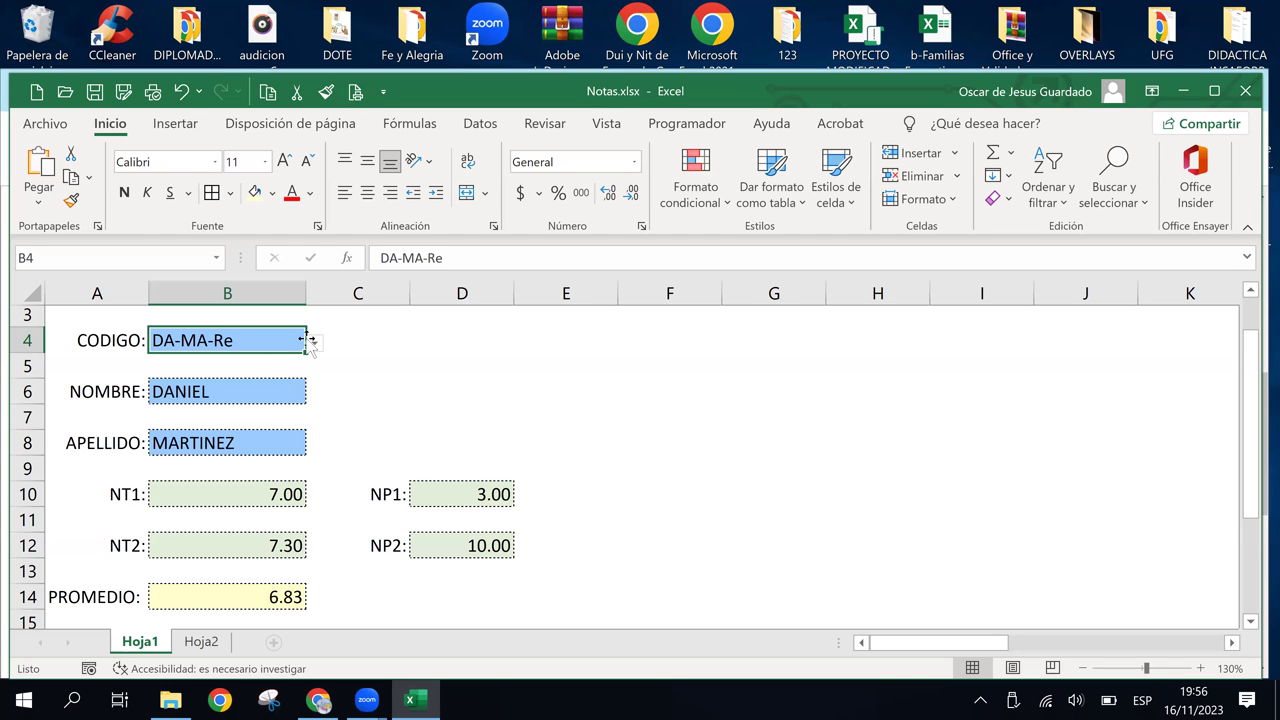
click(314, 343)
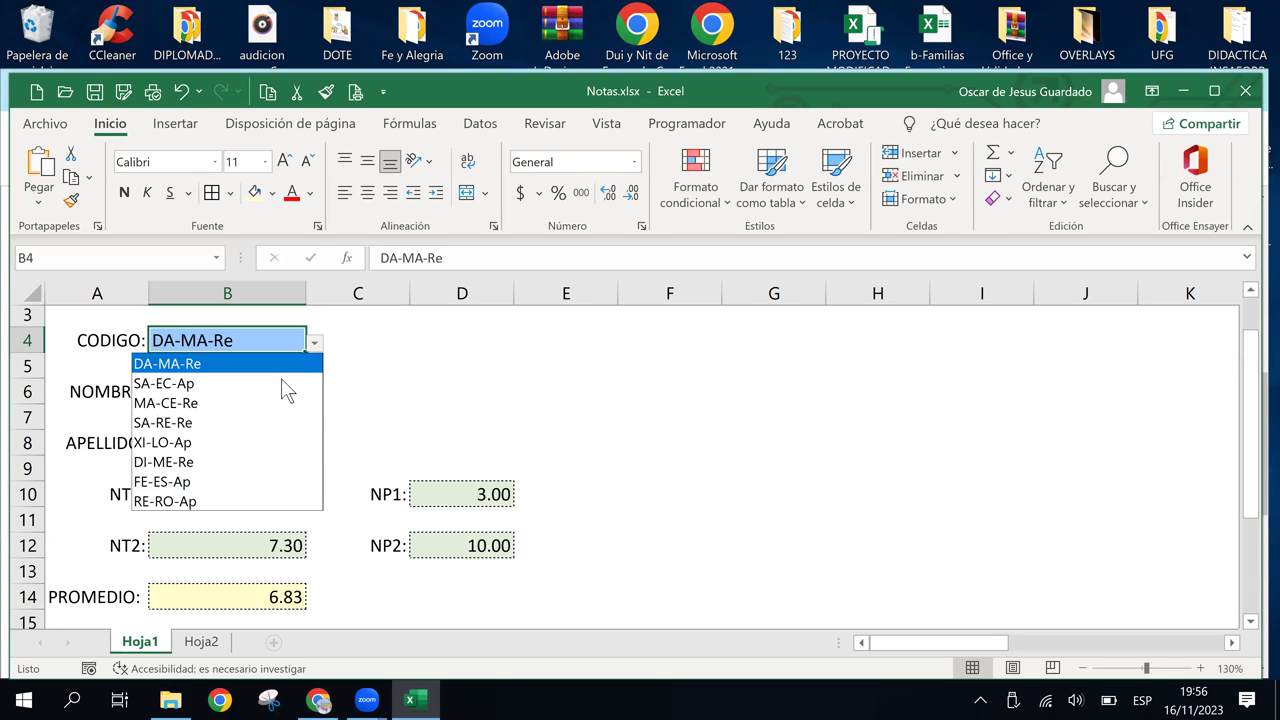
click(266, 502)
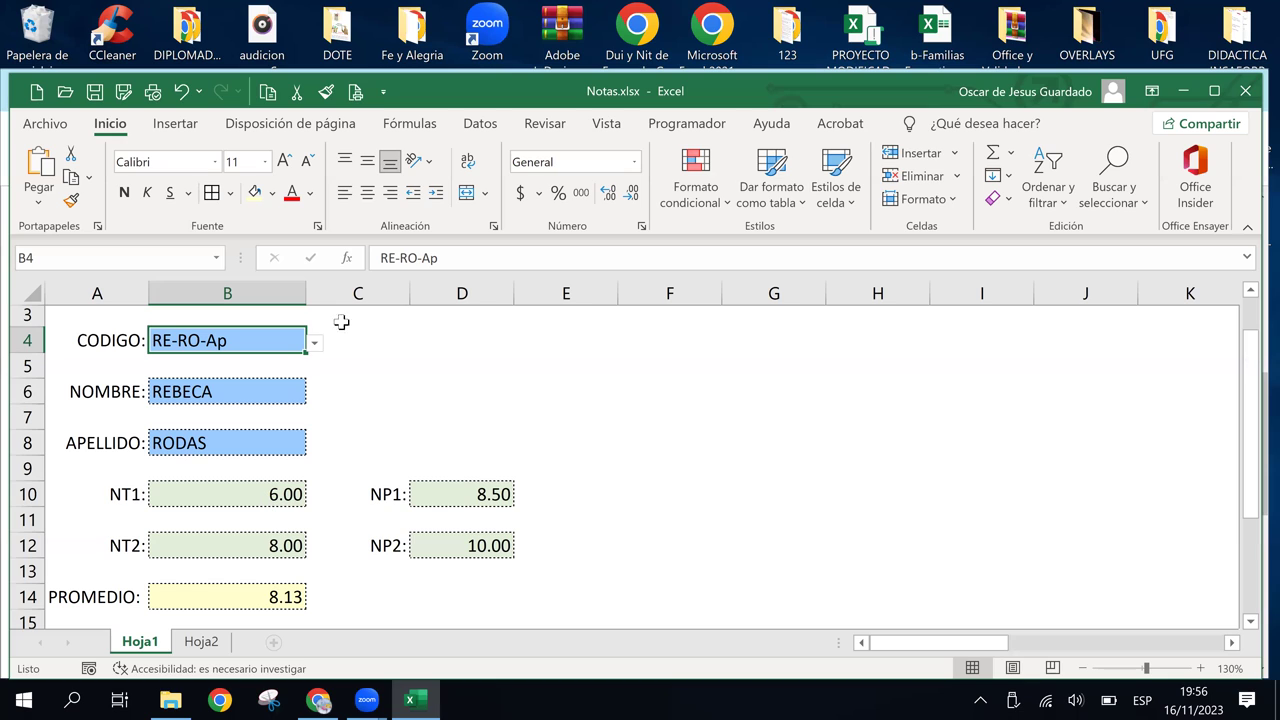
click(313, 343)
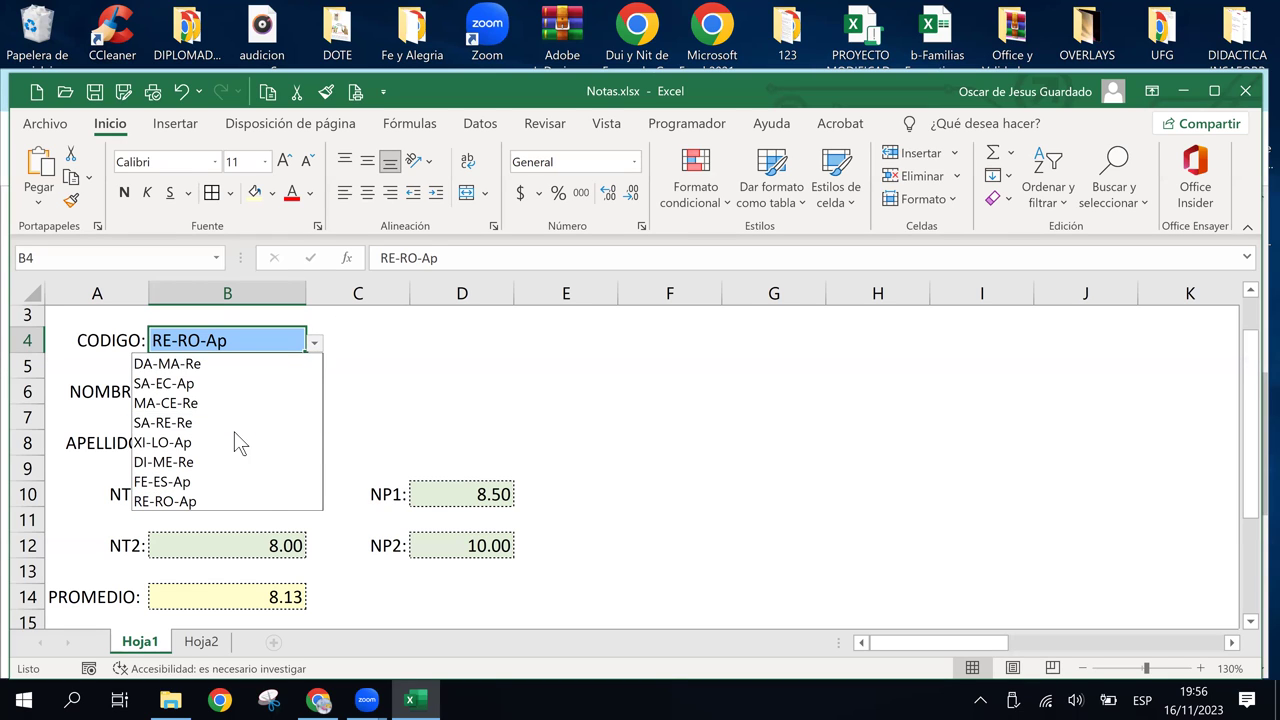
click(236, 443)
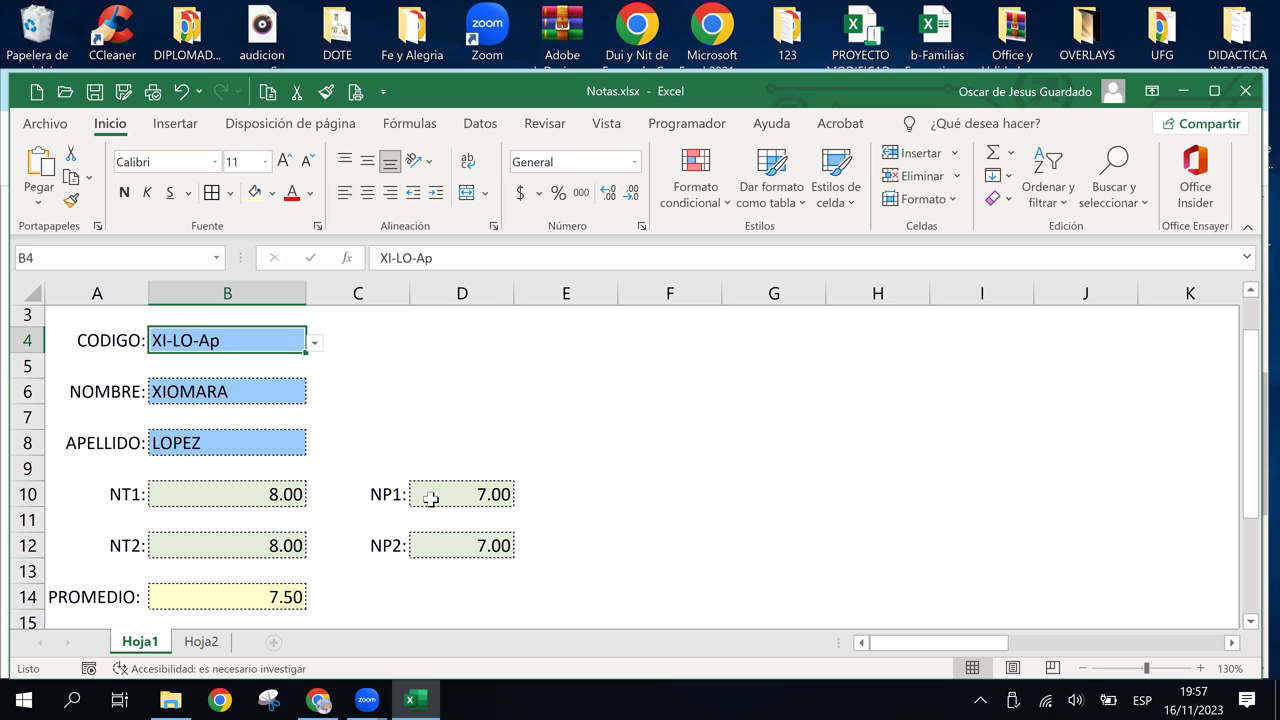
Move around the report with the arrow keys, returning to CODIGO cell B4
key(Down)
key(Up)
key(Up)
key(Down)
key(Down)
key(Down)
key(Down)
key(Down)
key(Down)
key(Down)
key(Down)
key(Down)
key(Up)
key(Up)
key(Up)
key(Up)
key(Up)
key(Right)
key(Right)
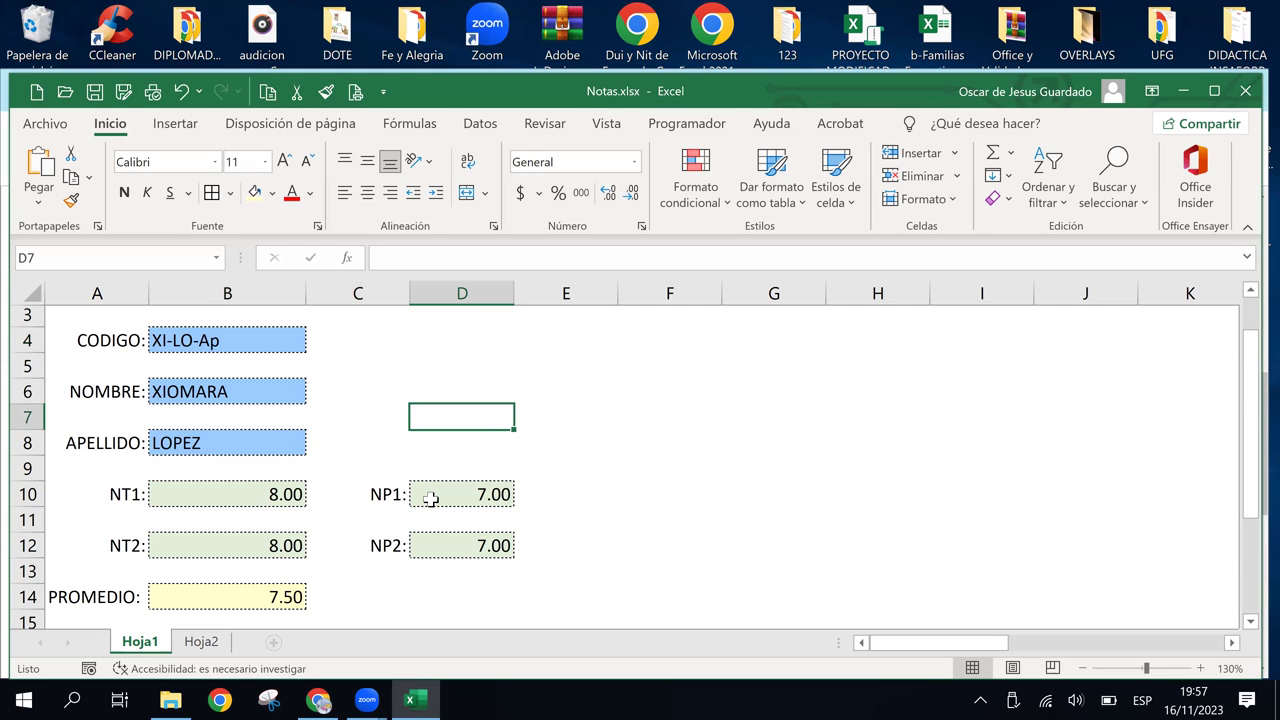
key(Up)
key(Up)
key(Up)
key(Up)
key(Down)
key(Down)
key(Down)
key(Down)
key(Left)
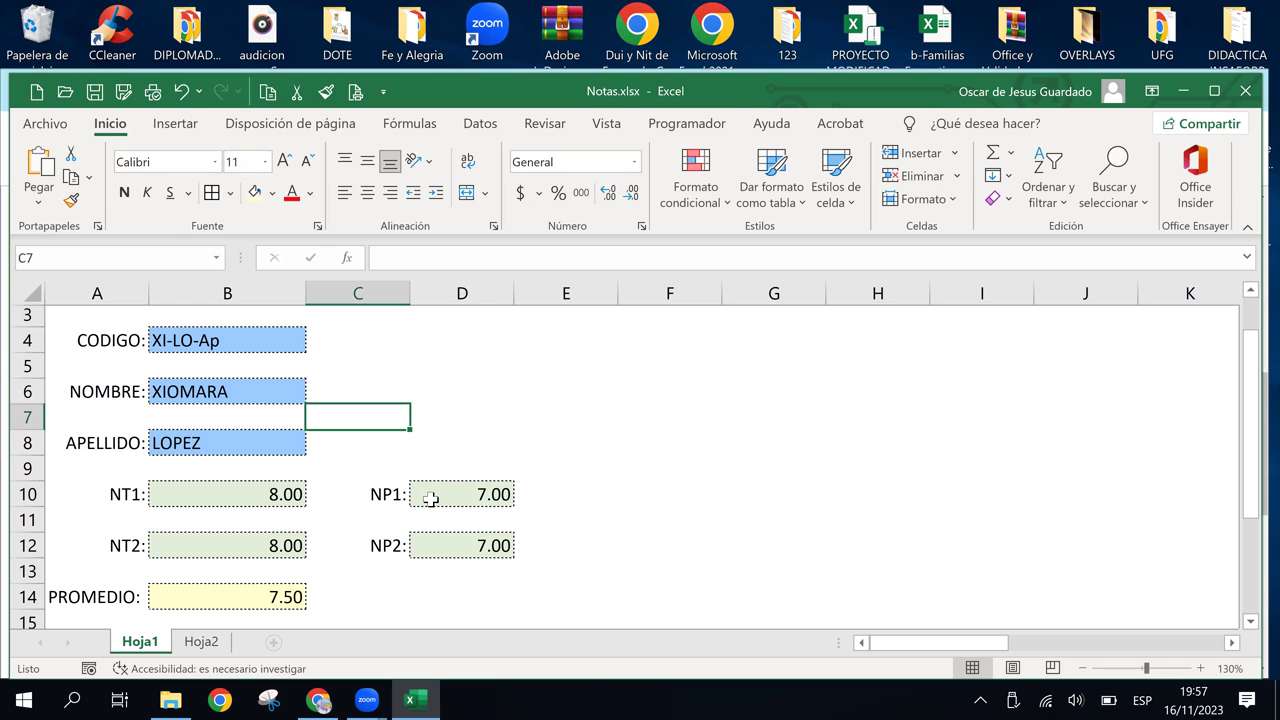
key(Right)
key(Right)
key(Left)
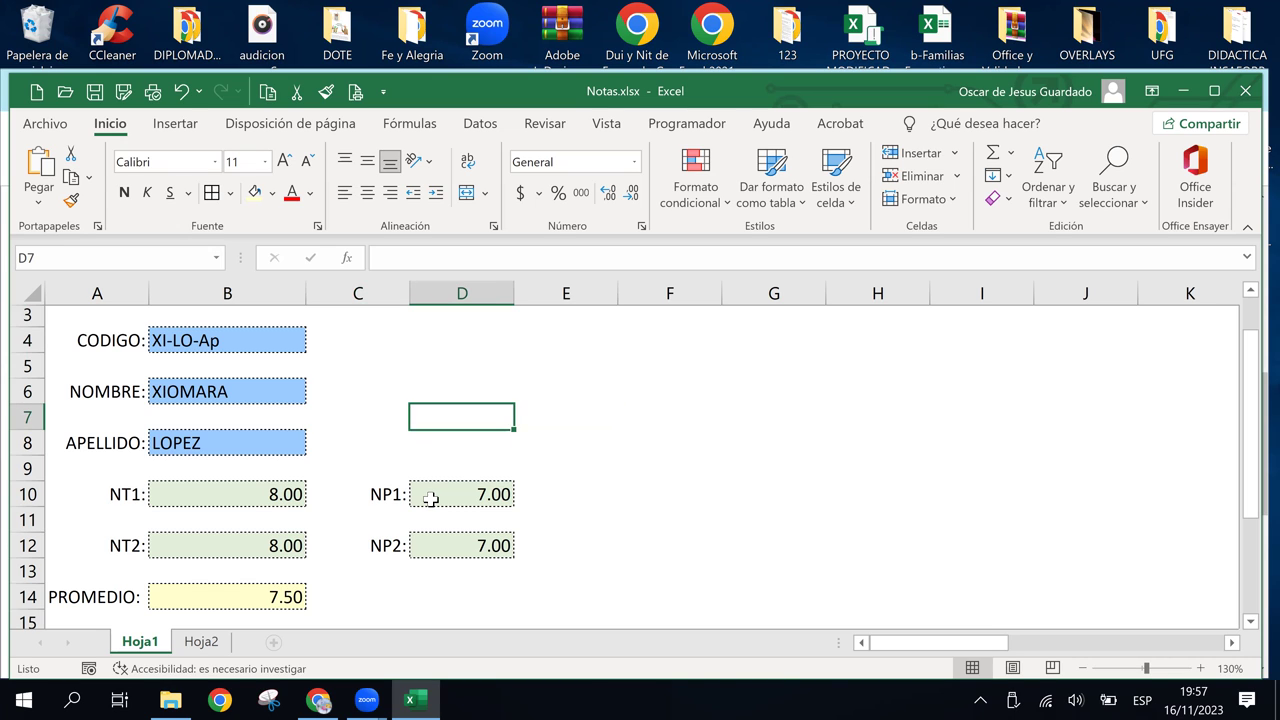
key(Down)
key(Down)
key(Down)
key(Down)
key(Down)
key(Down)
key(Down)
key(Left)
key(Up)
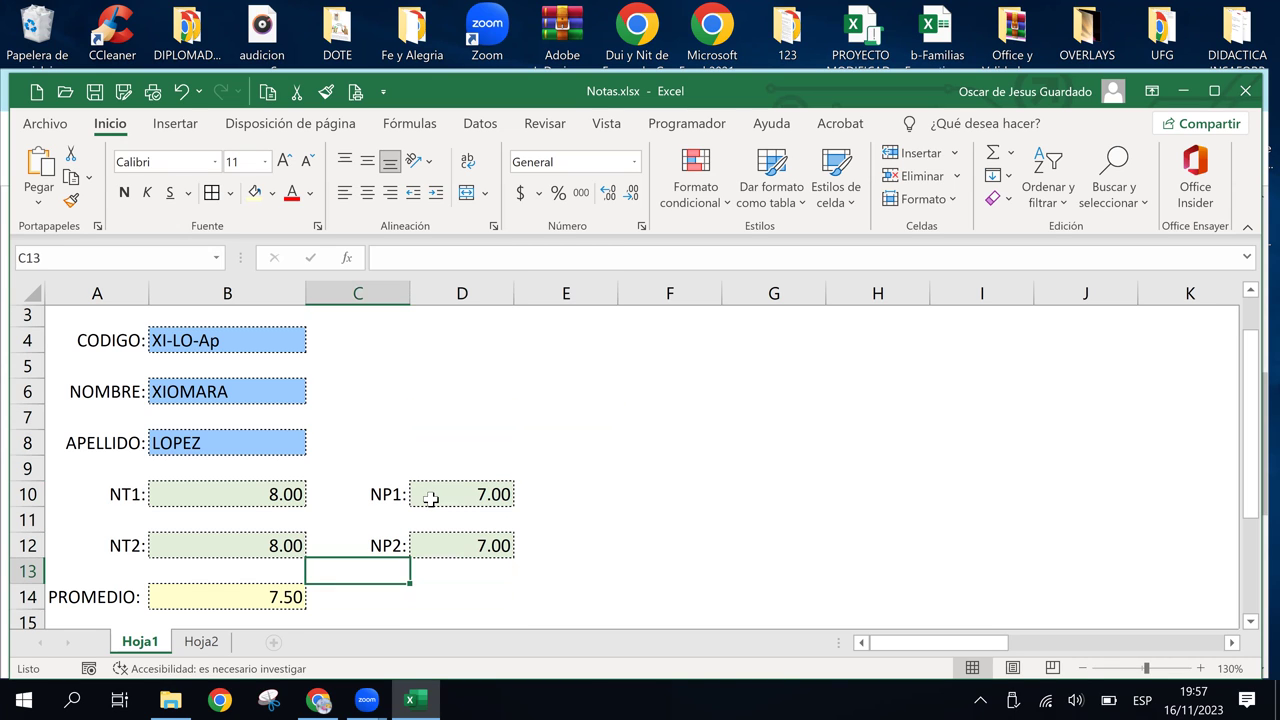
key(Left)
key(Left)
key(Up)
key(Up)
key(Up)
key(Up)
key(Up)
key(Up)
key(Up)
key(Up)
key(Right)
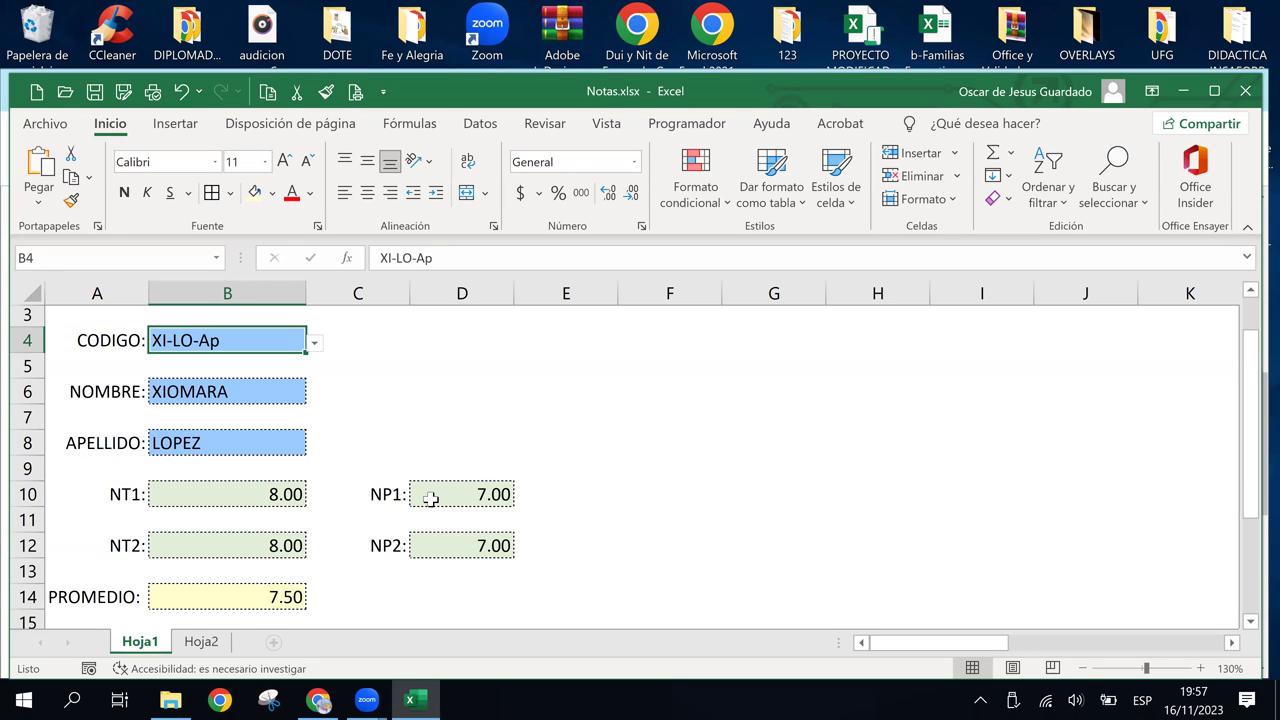
Pick codes SA-RE-Re, DI-ME-Re, then RE-RO-Ap from the CODIGO dropdown
click(315, 343)
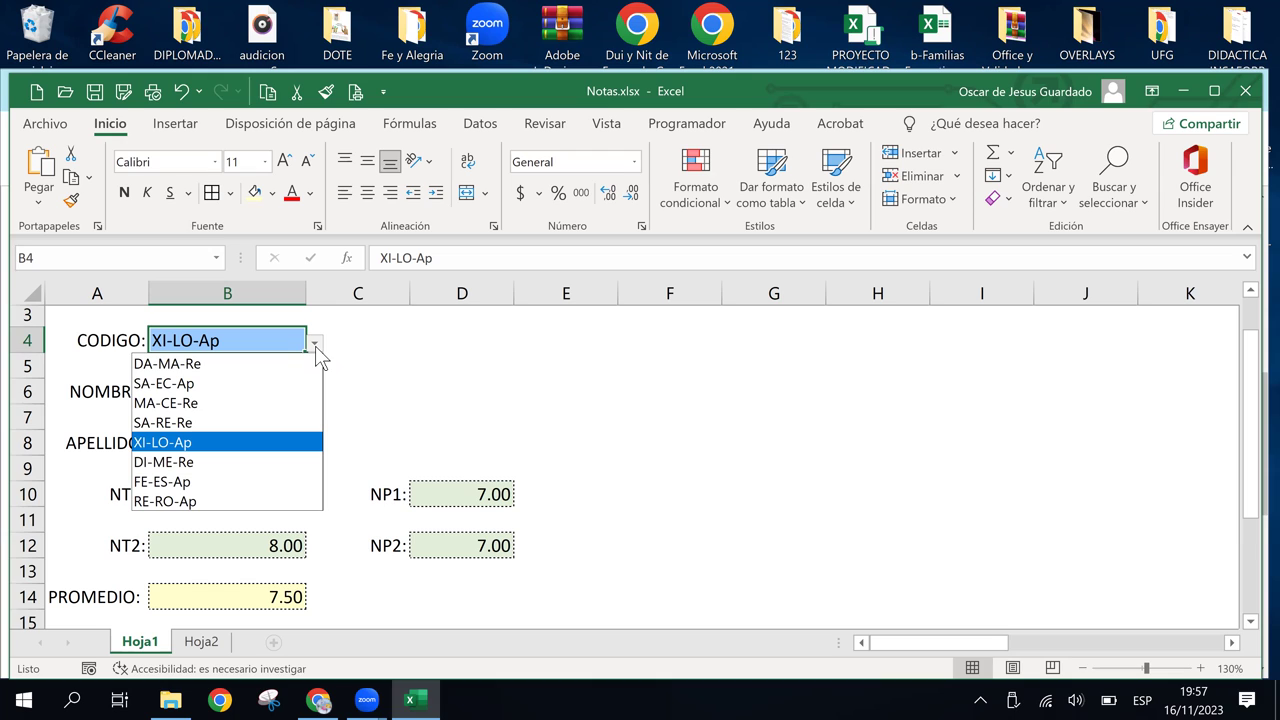
click(258, 420)
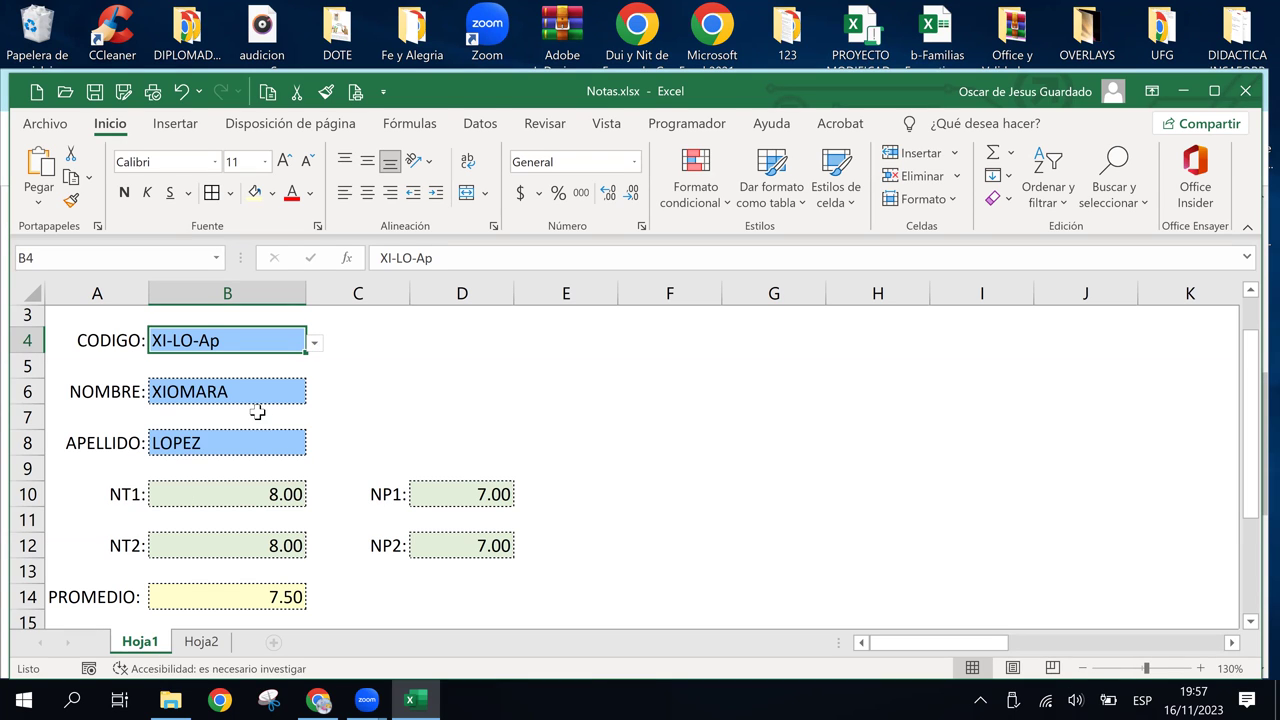
click(315, 343)
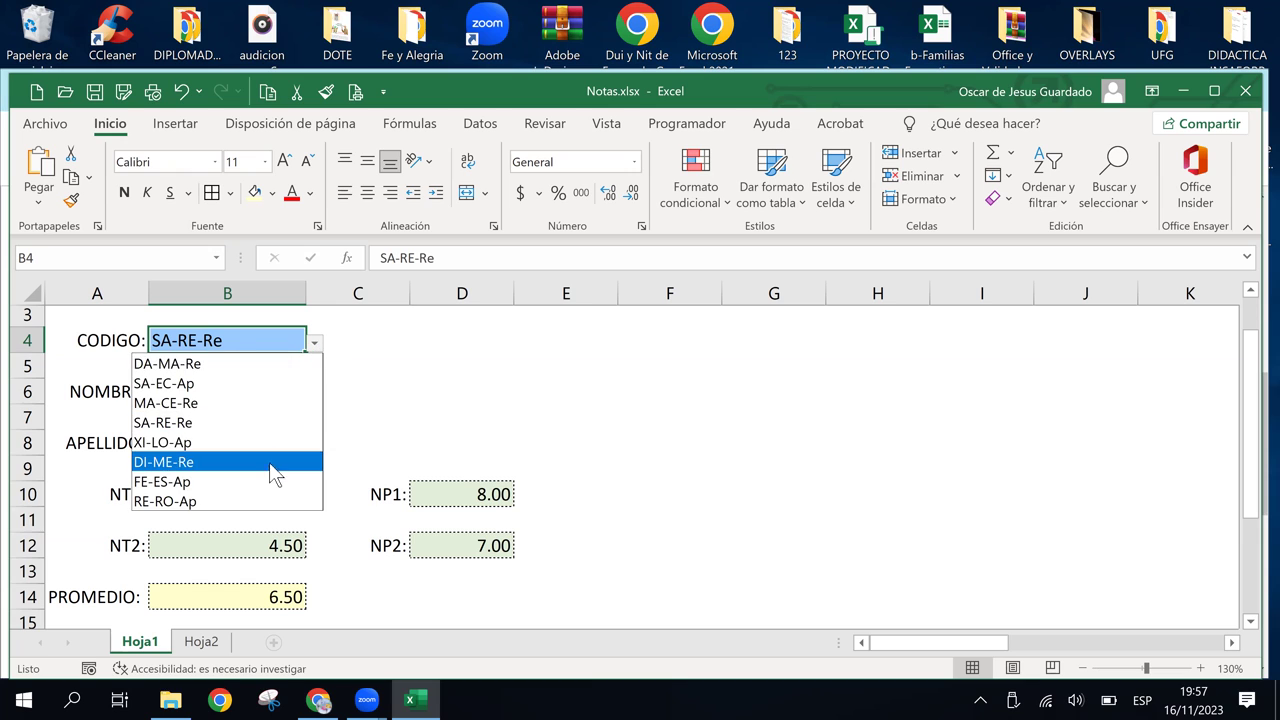
click(268, 462)
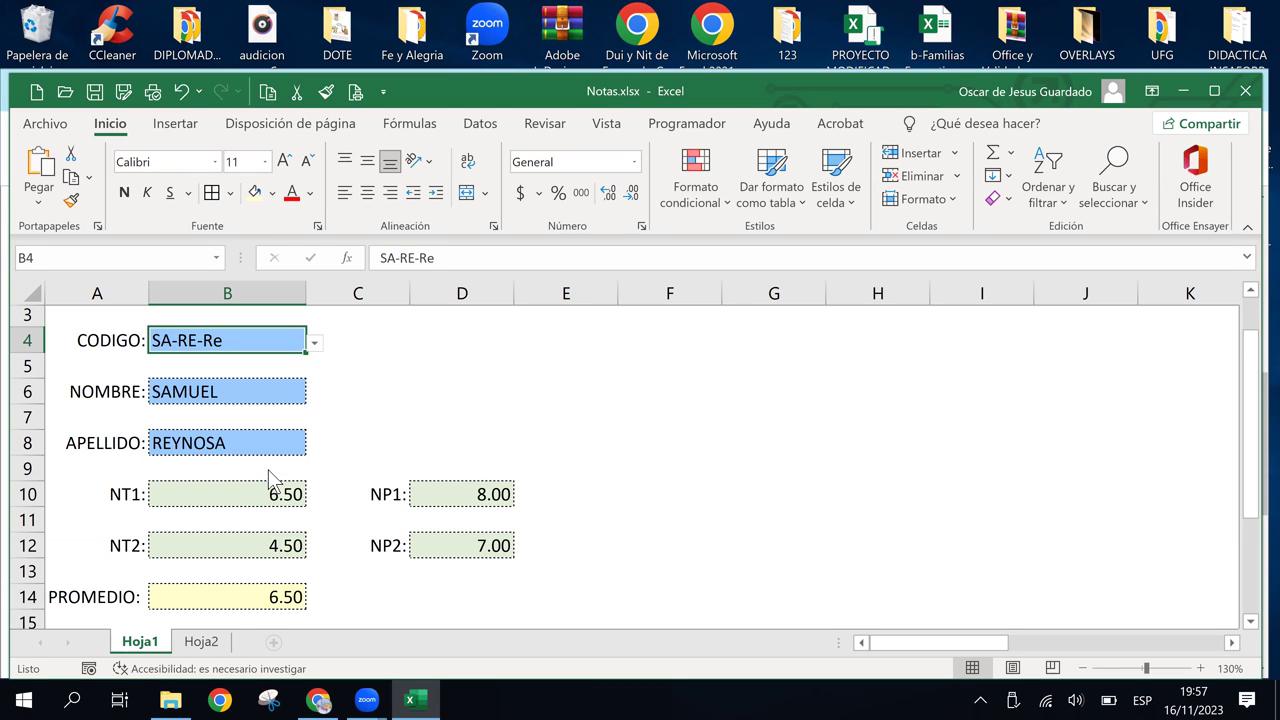
click(314, 343)
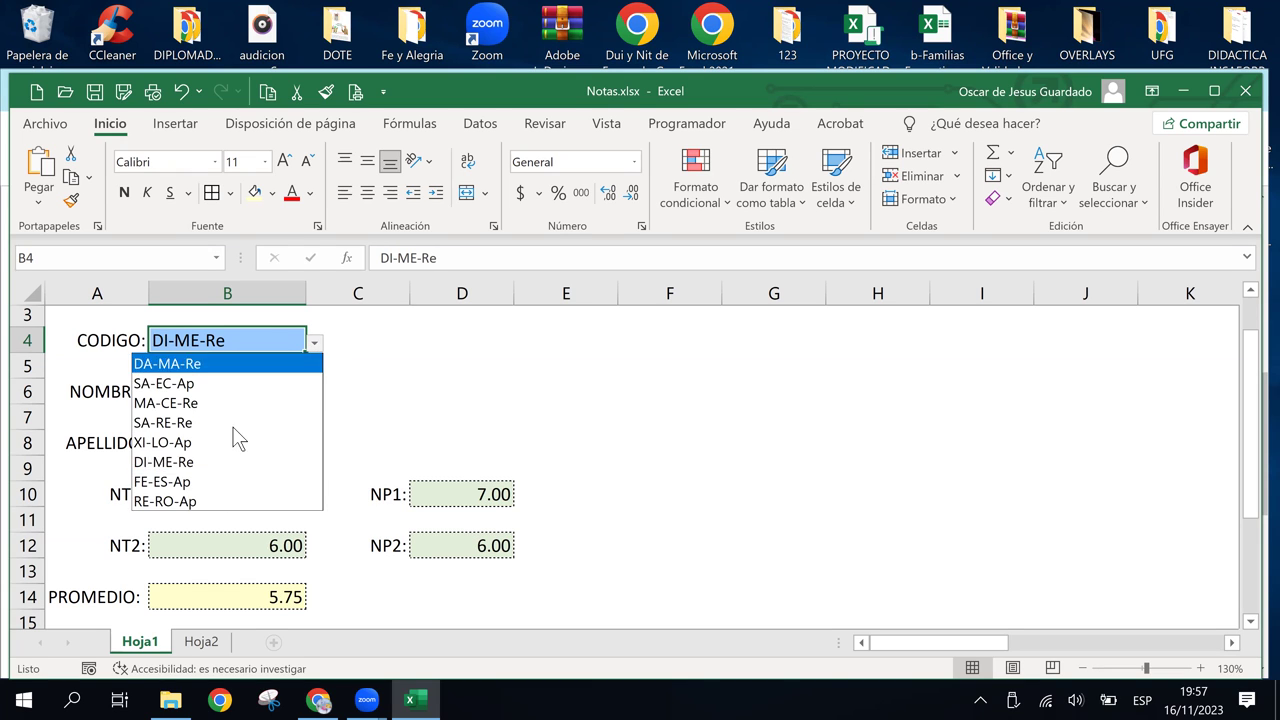
click(222, 501)
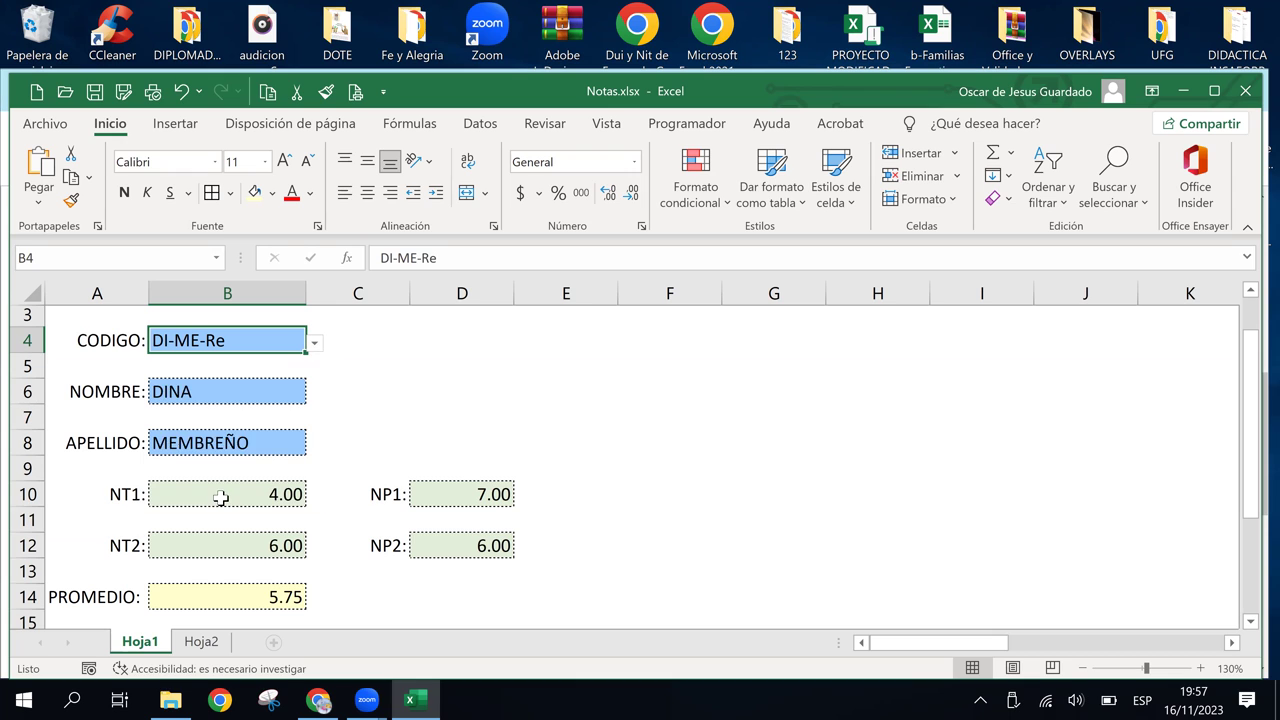
click(314, 343)
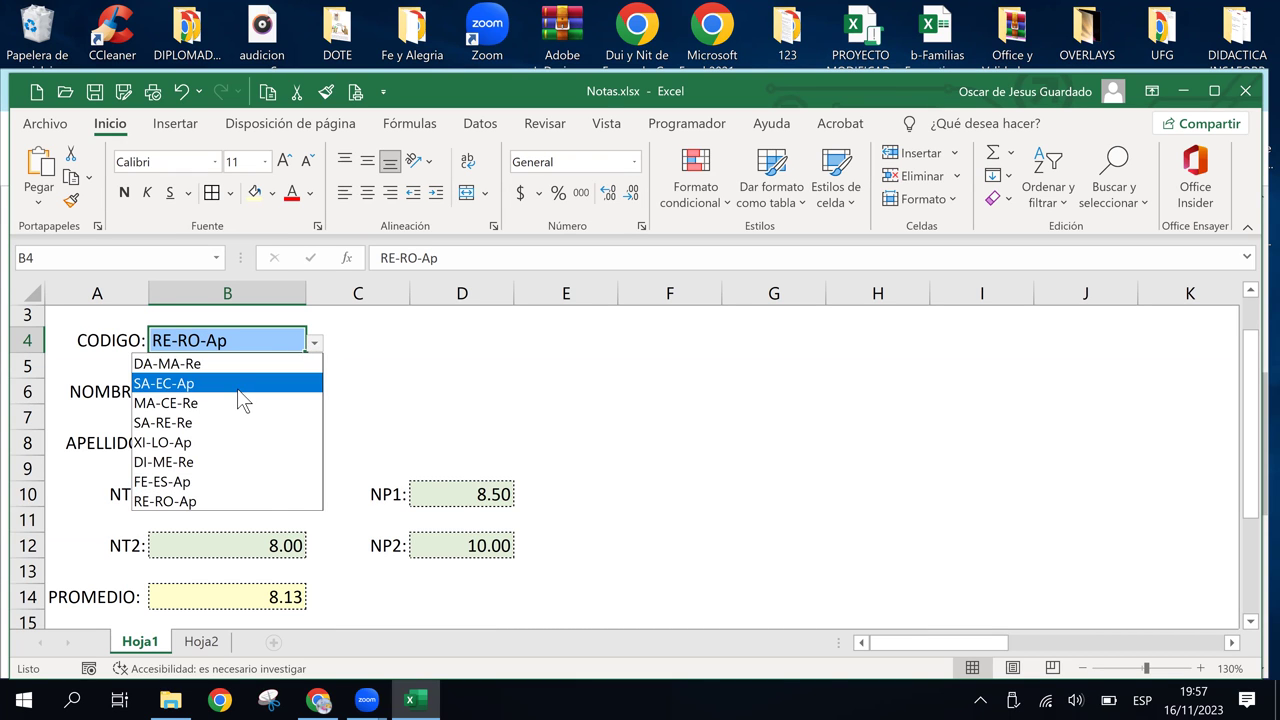
click(238, 386)
click(1083, 669)
click(1082, 668)
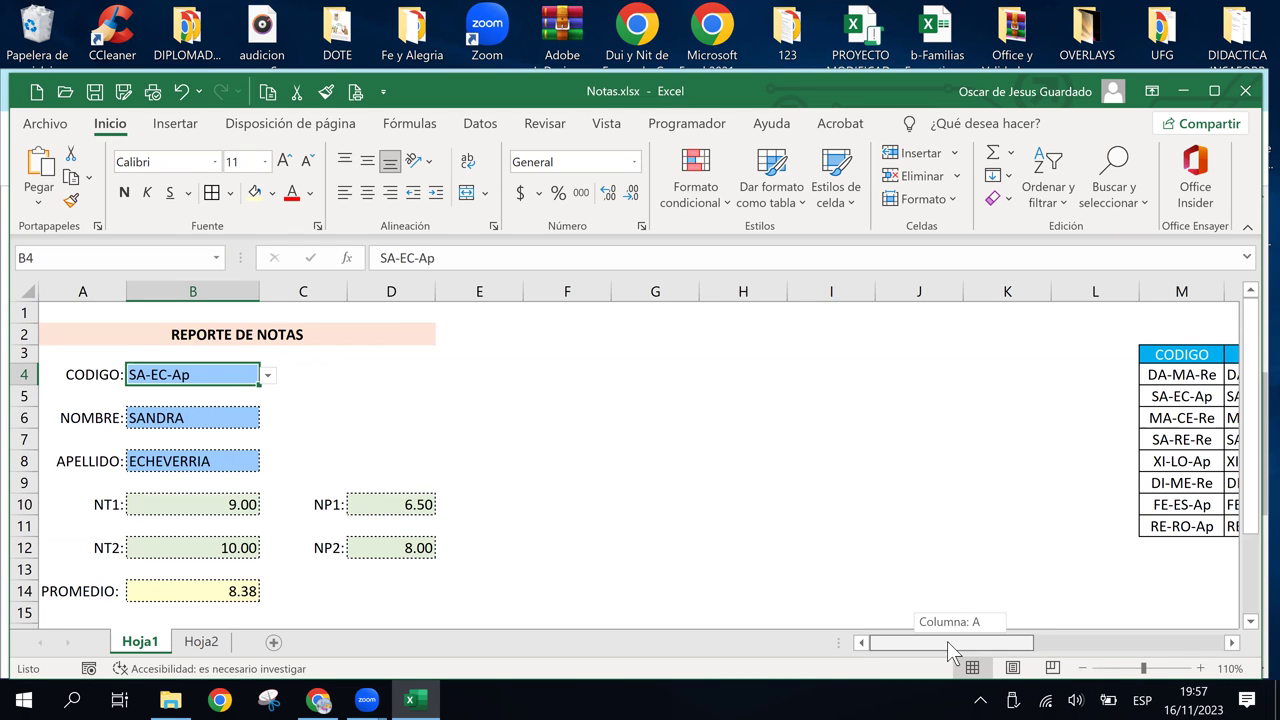
click(1193, 645)
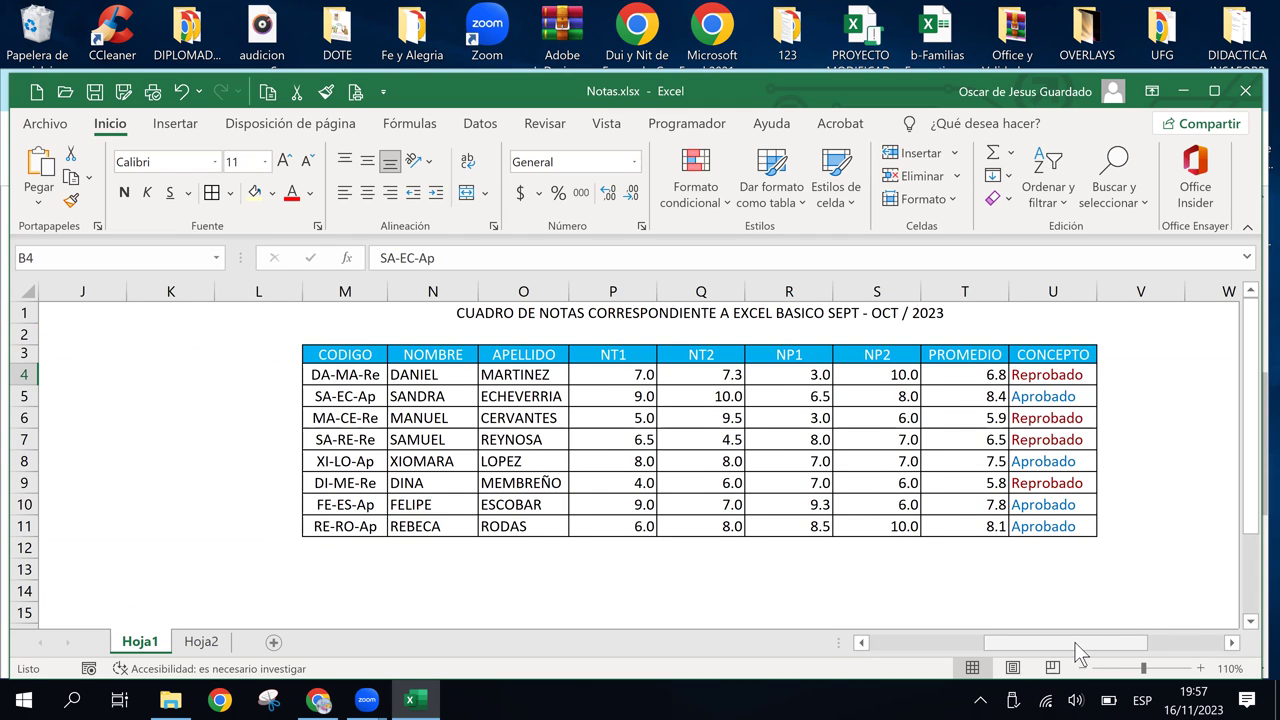
drag(965, 643, 852, 643)
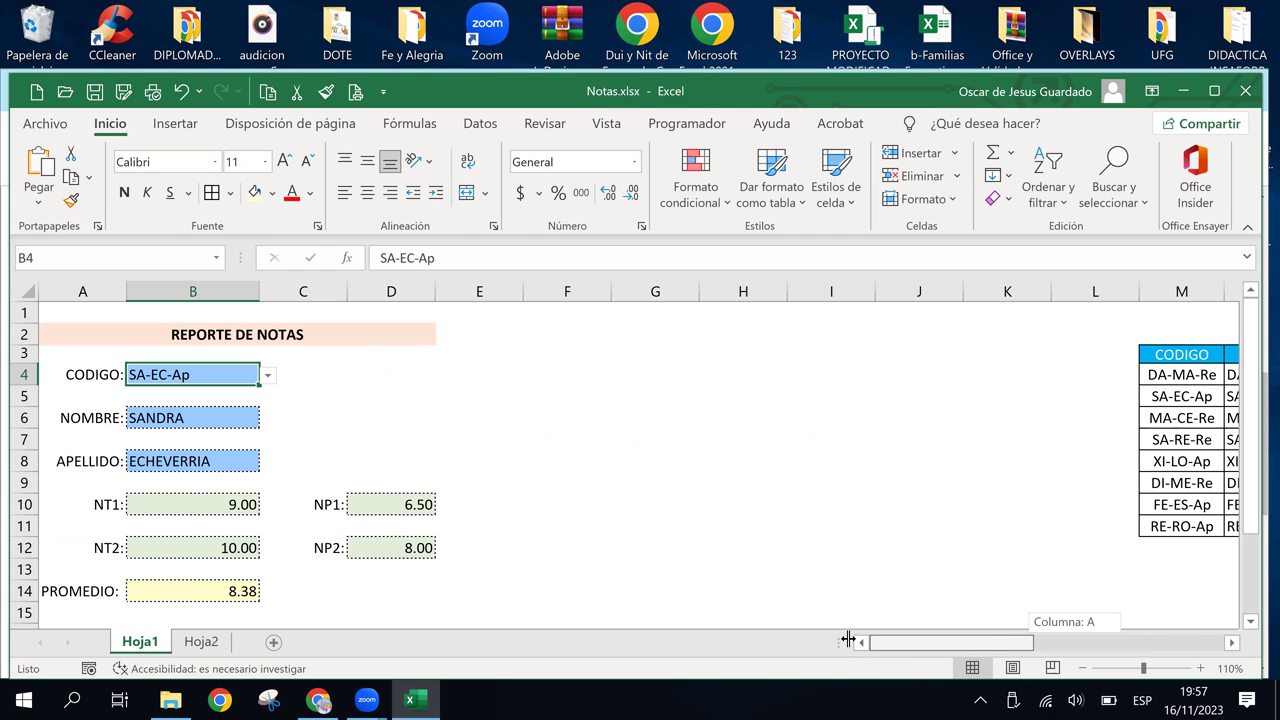
drag(917, 291, 1040, 316)
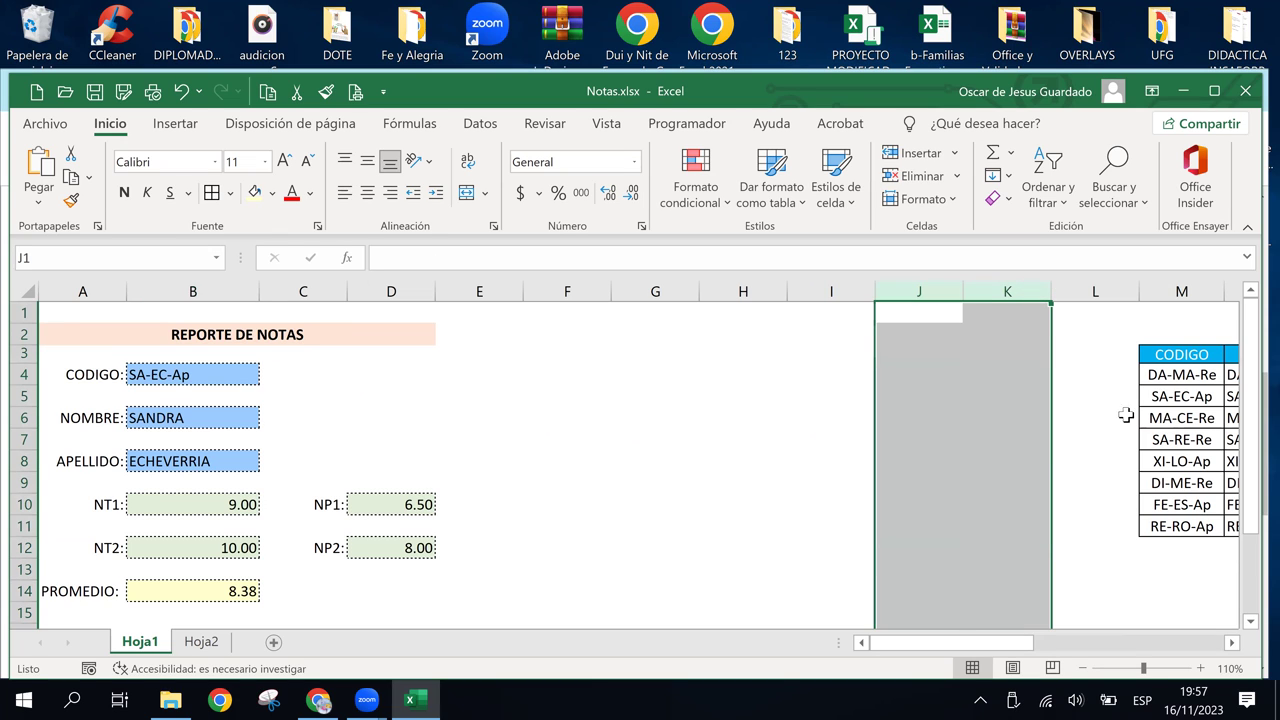
click(444, 490)
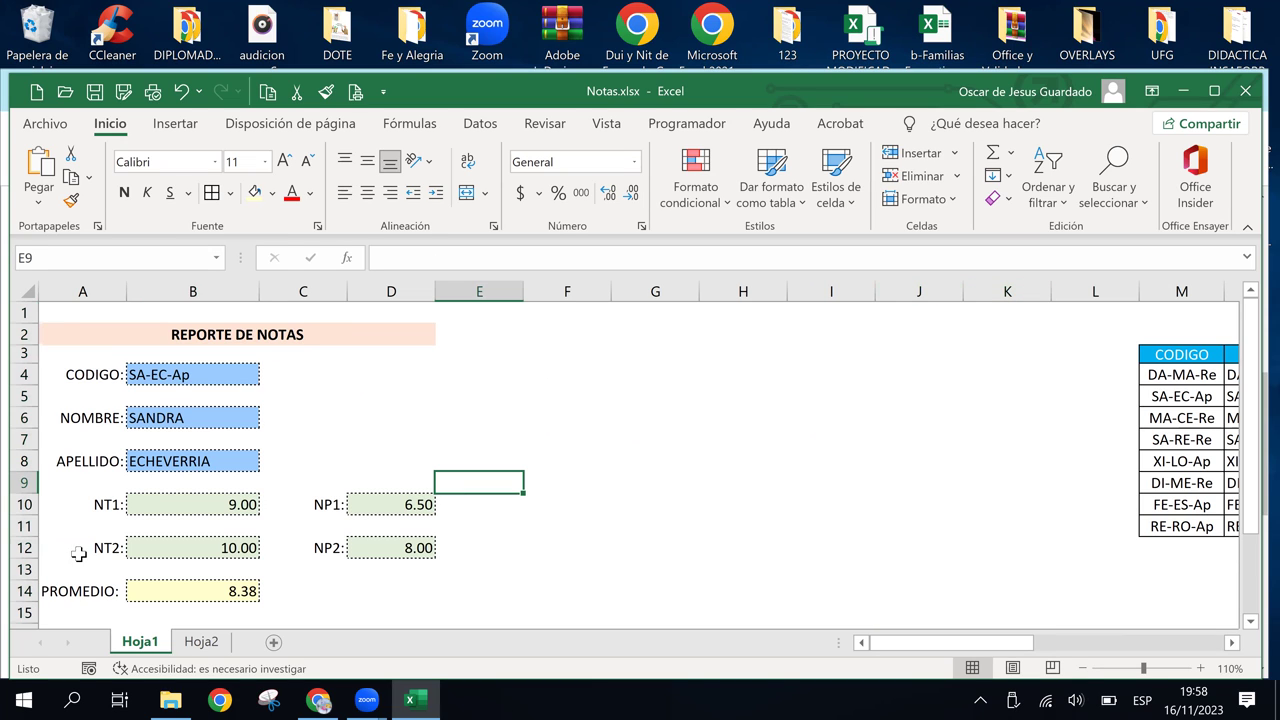
click(186, 370)
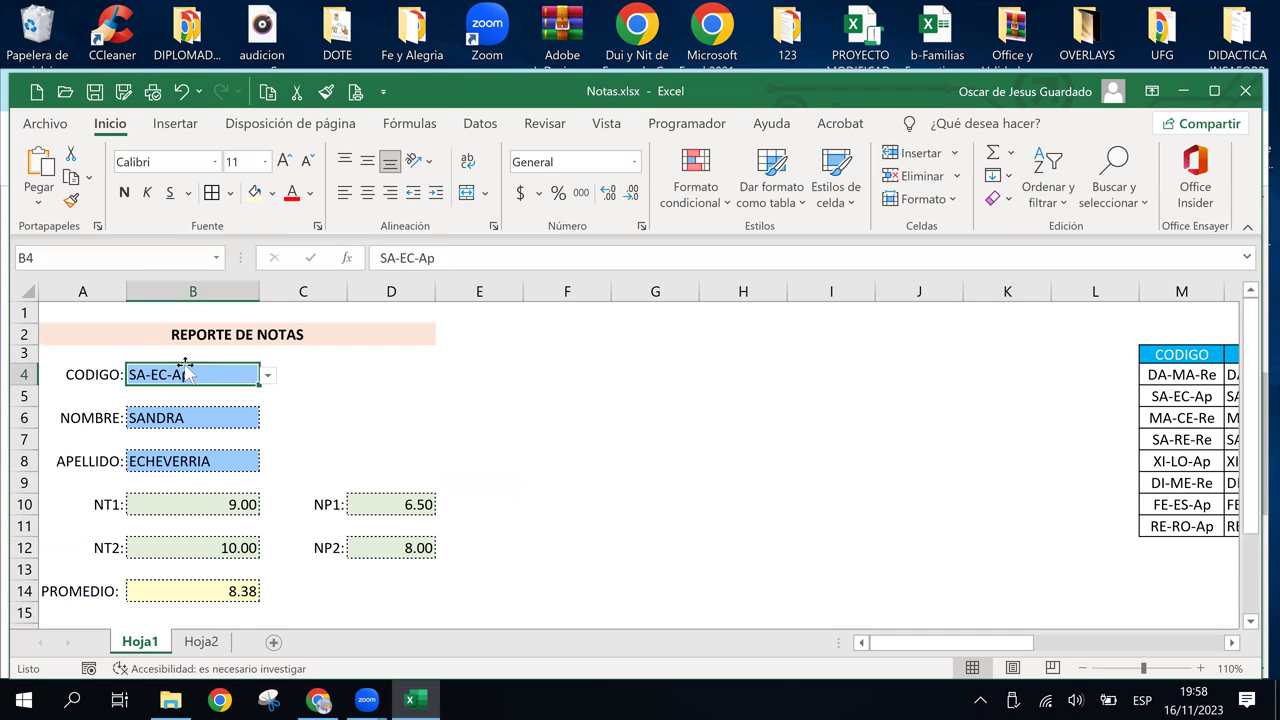
click(267, 376)
click(197, 445)
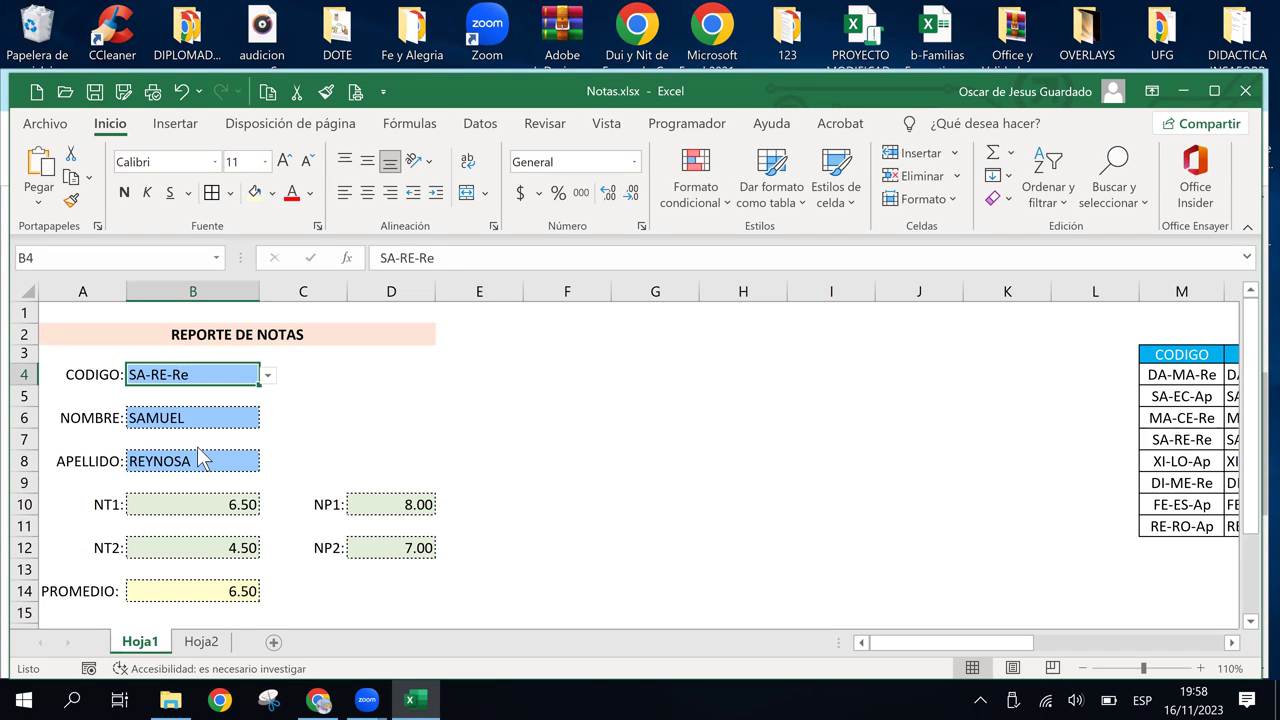
click(268, 377)
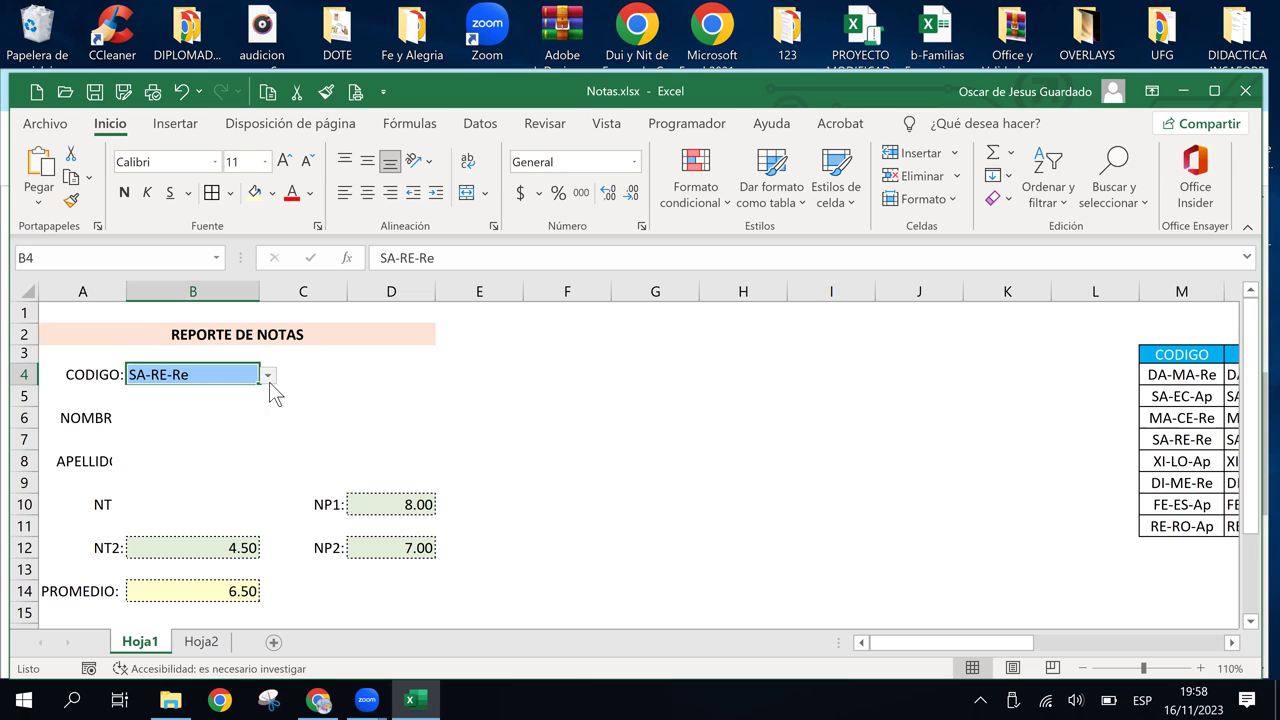
click(183, 494)
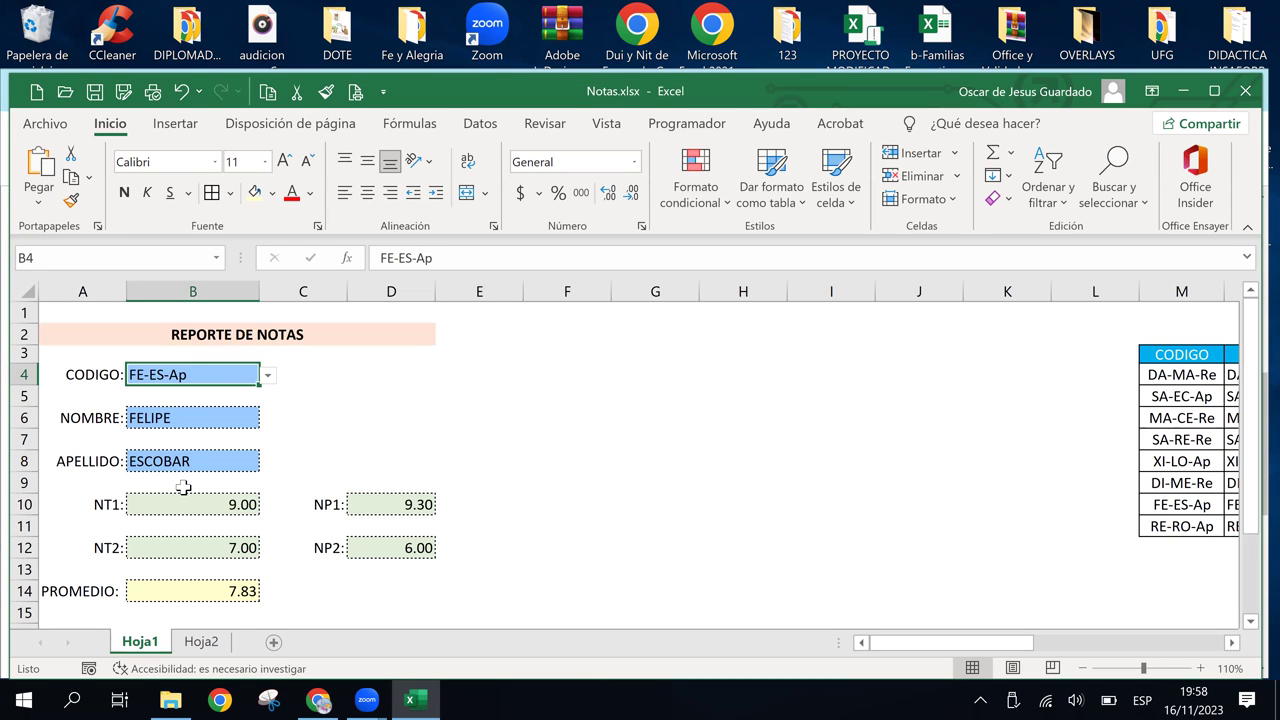
click(268, 378)
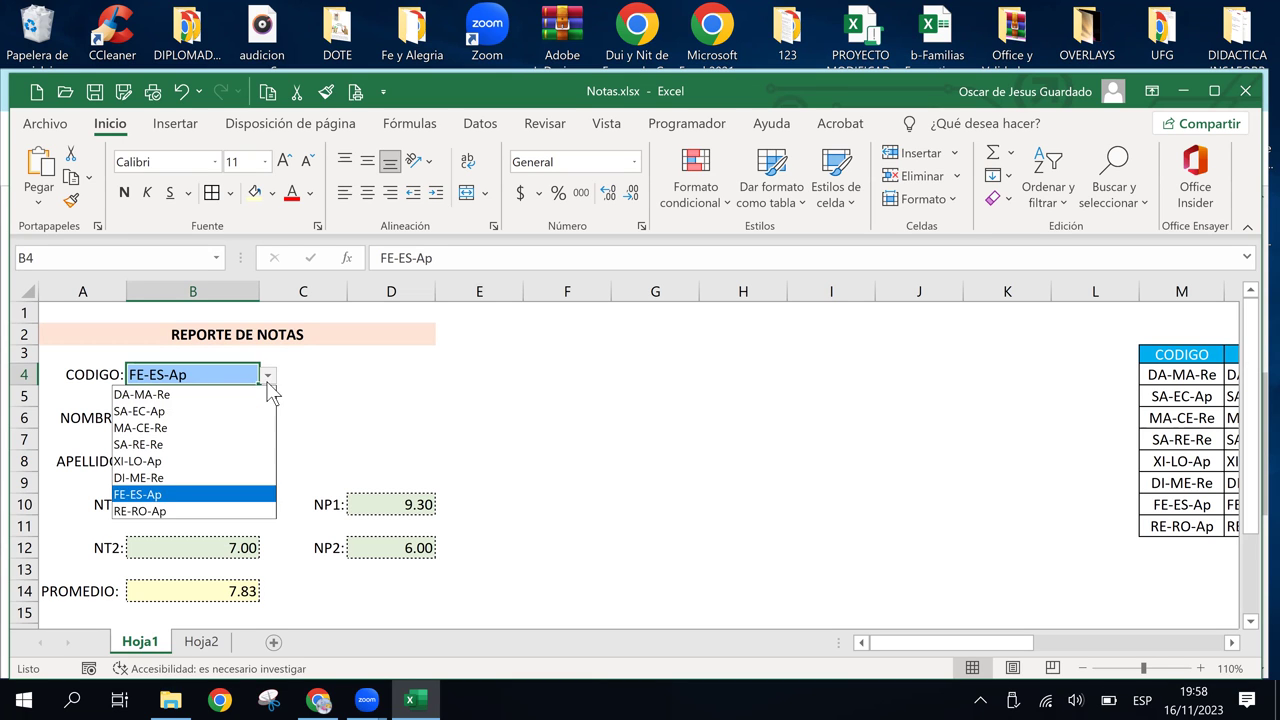
click(221, 418)
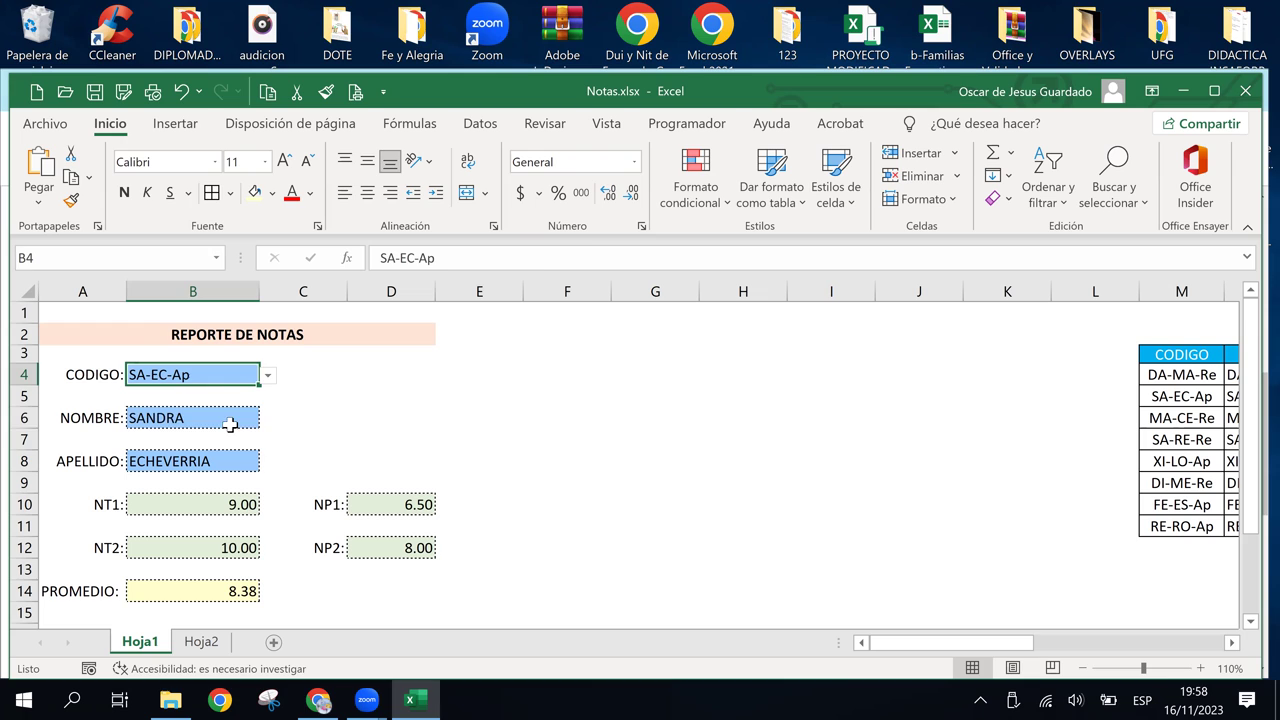
Copy the full BUSCARV formula text of NOMBRE cell B6 from the formula bar
key(Down)
key(Down)
key(Down)
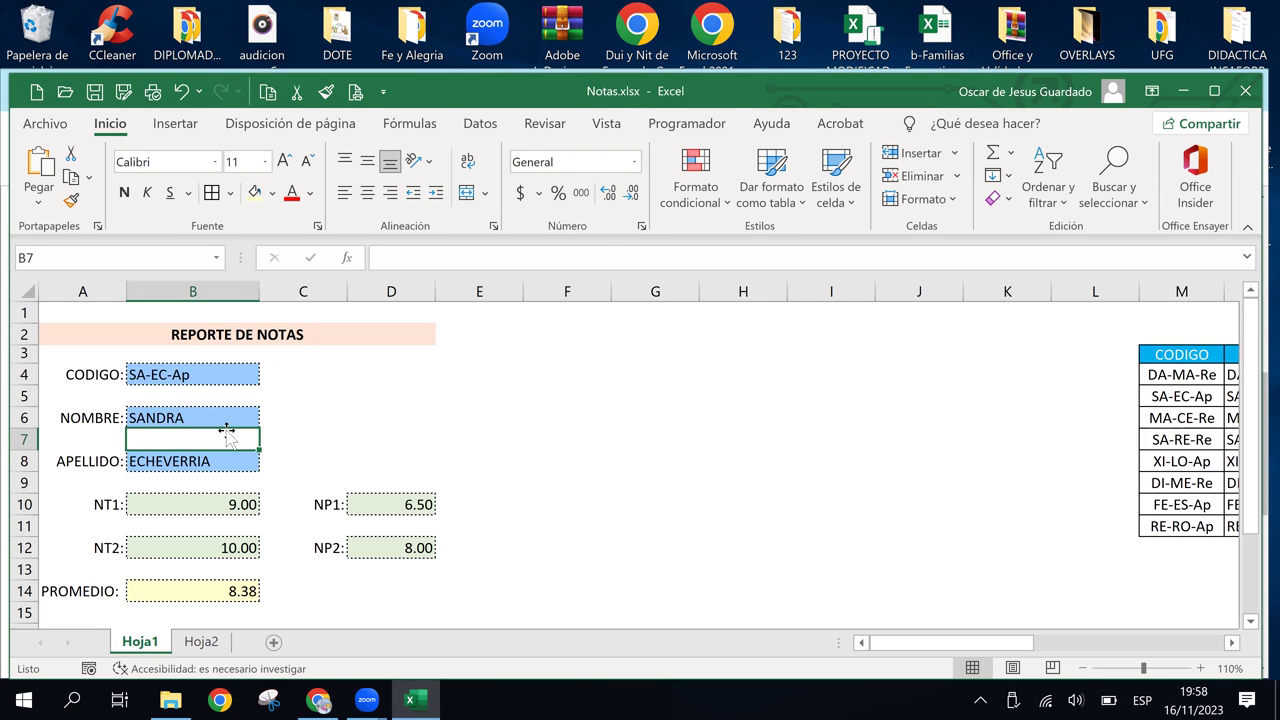
click(227, 425)
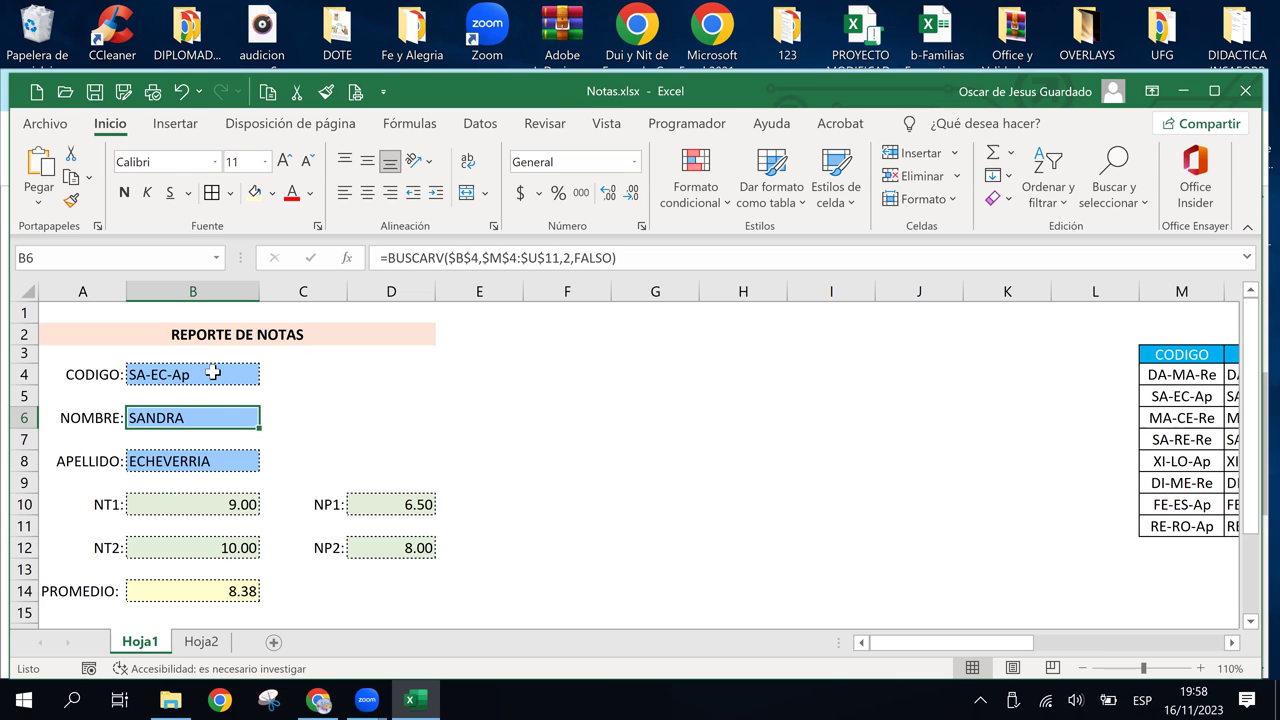
click(465, 258)
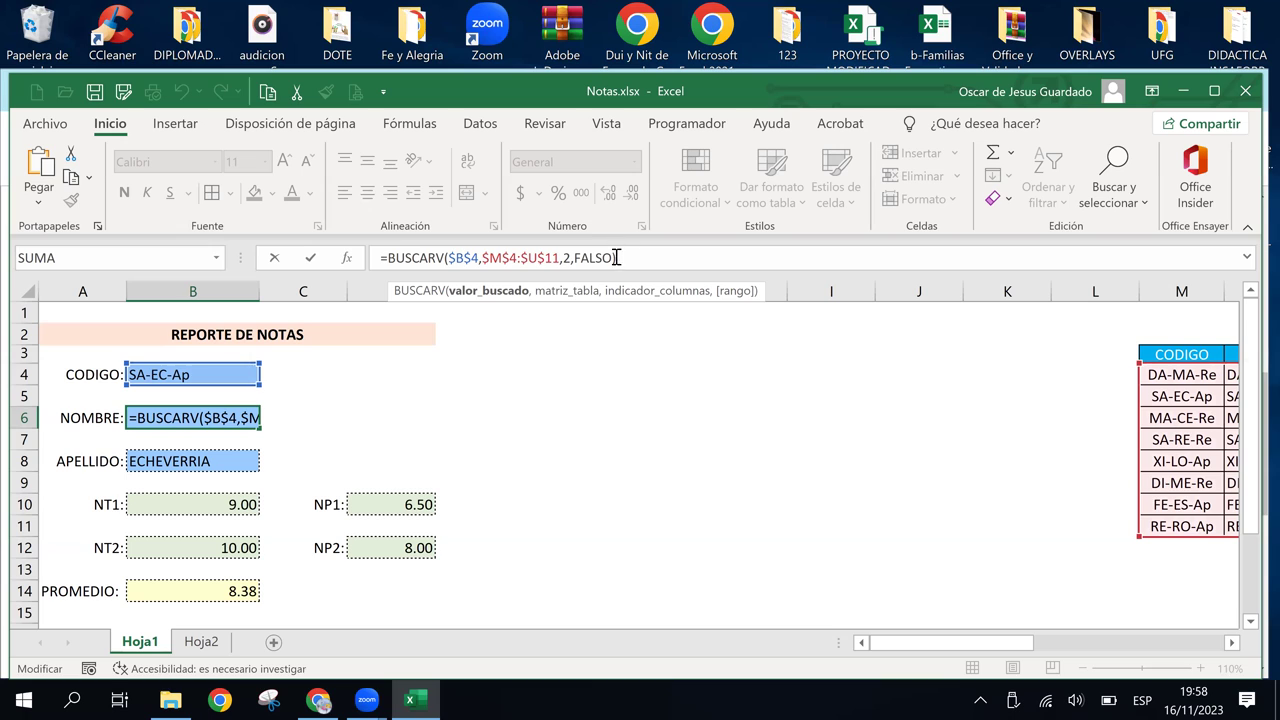
drag(616, 258, 537, 258)
drag(456, 257, 377, 249)
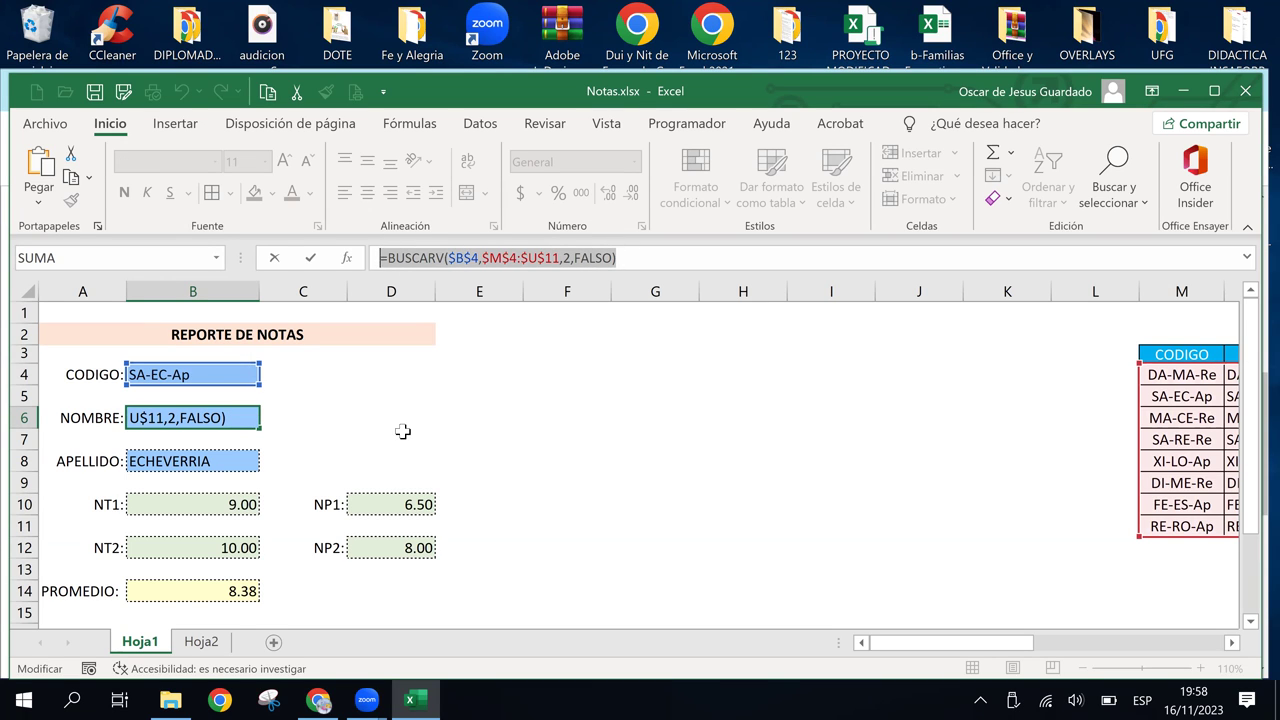
key(Escape)
double_click(375, 398)
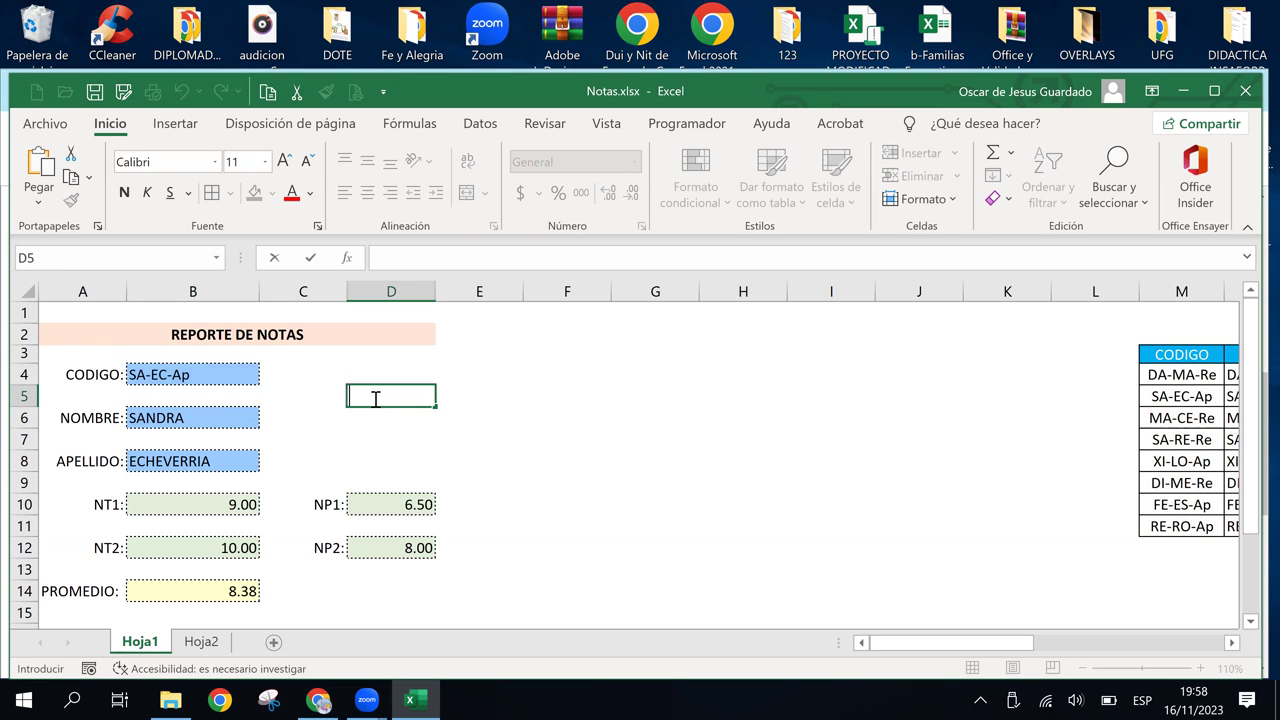
Paste =BUSCARV($B$4,$M$4:$U$11,2,FALSO) as text into D5, then click F5, F7 and F11
text(=BUSCARV($B$4,$M$4:$U$11,2,FALSO))
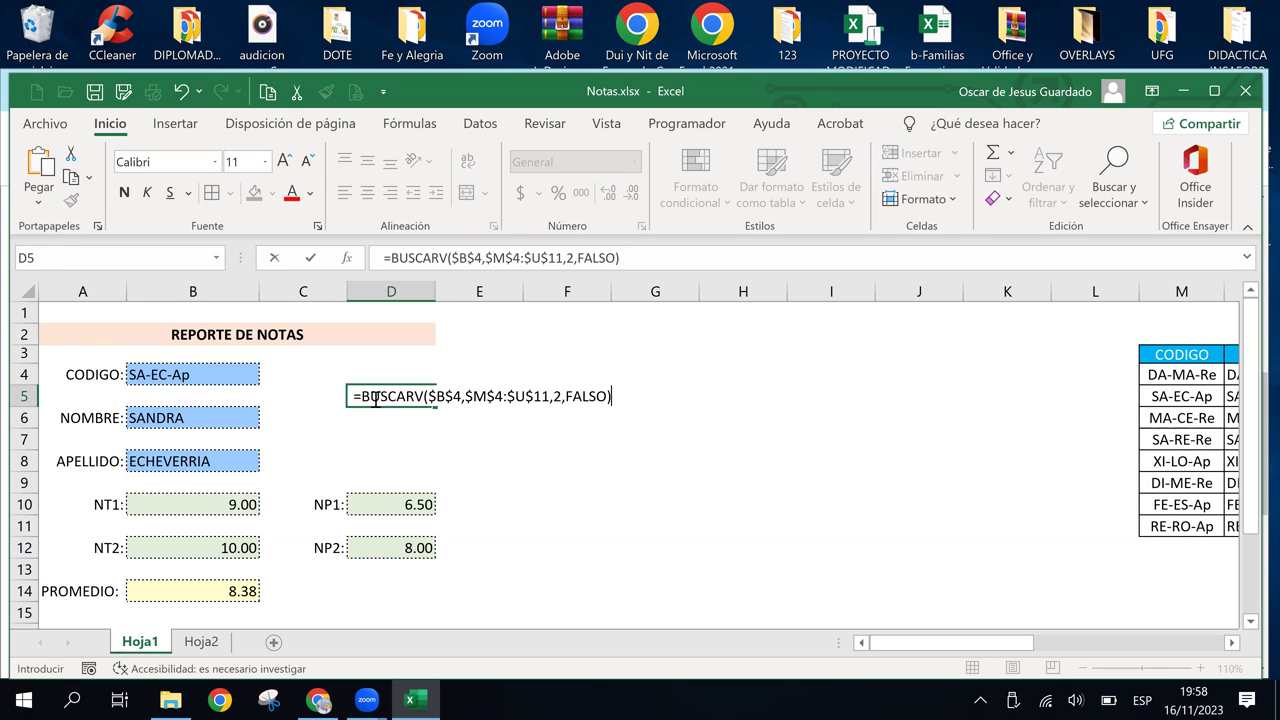
click(565, 478)
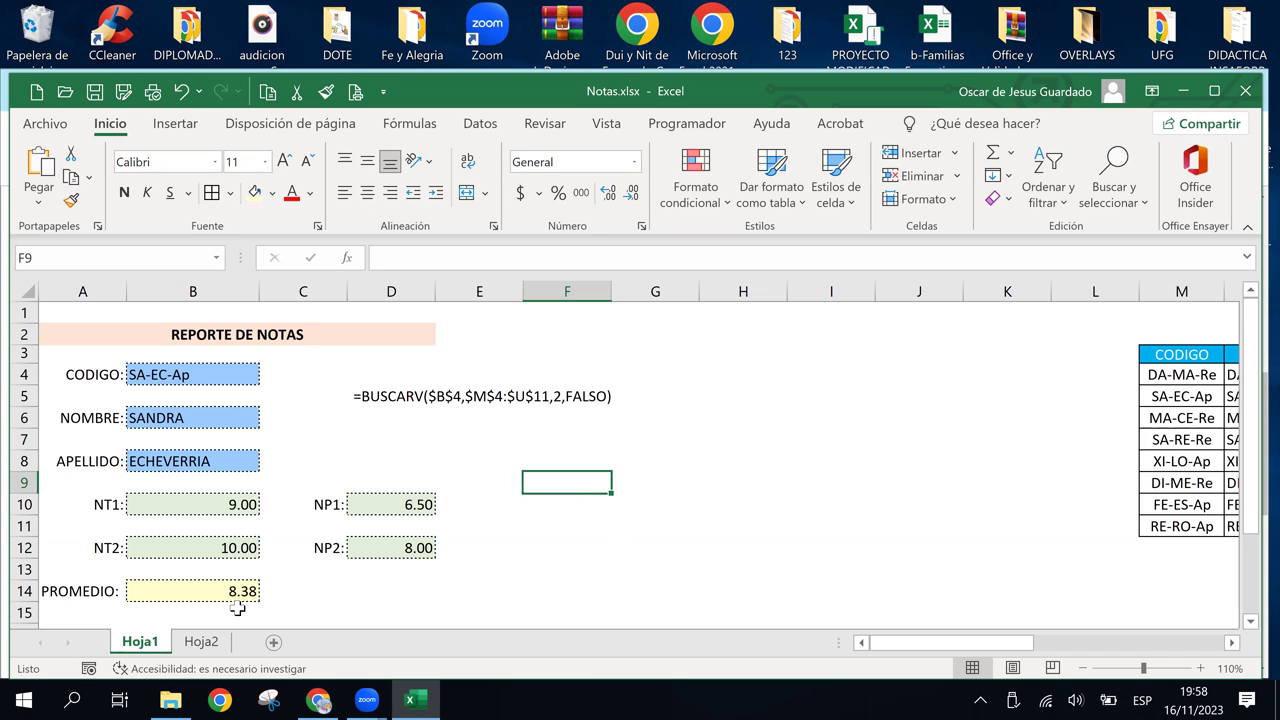
click(557, 398)
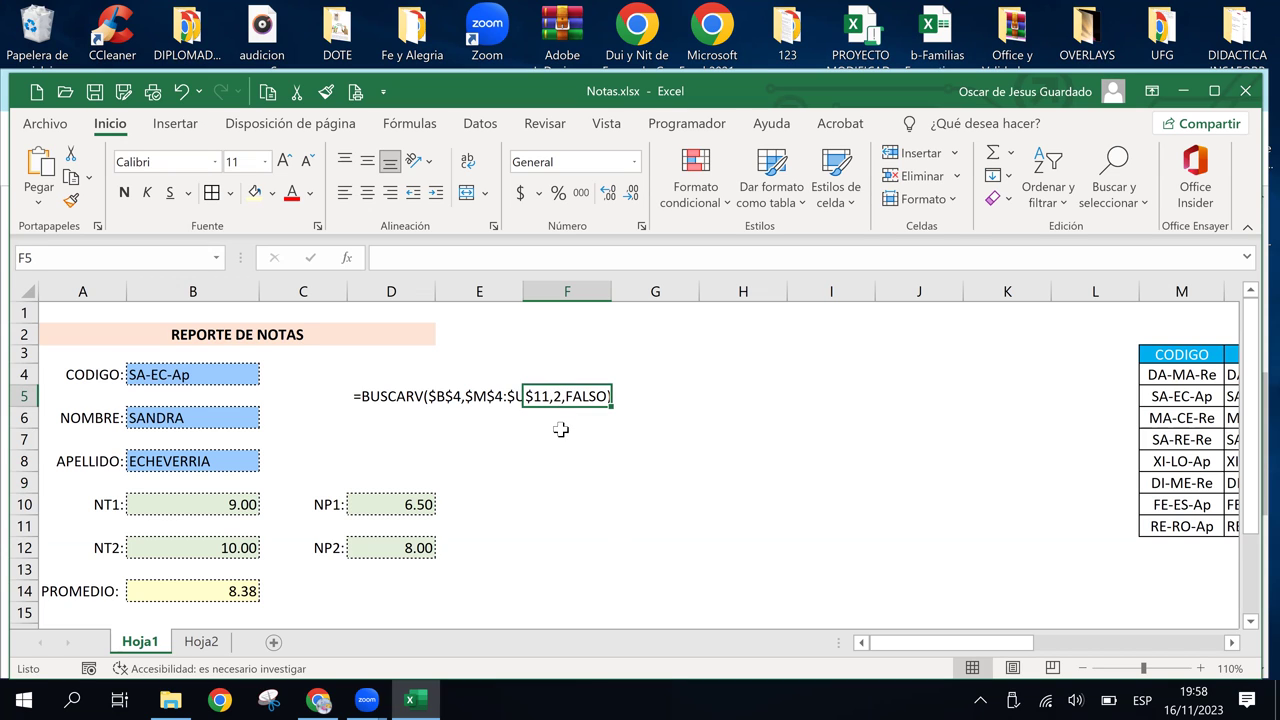
click(561, 435)
click(535, 526)
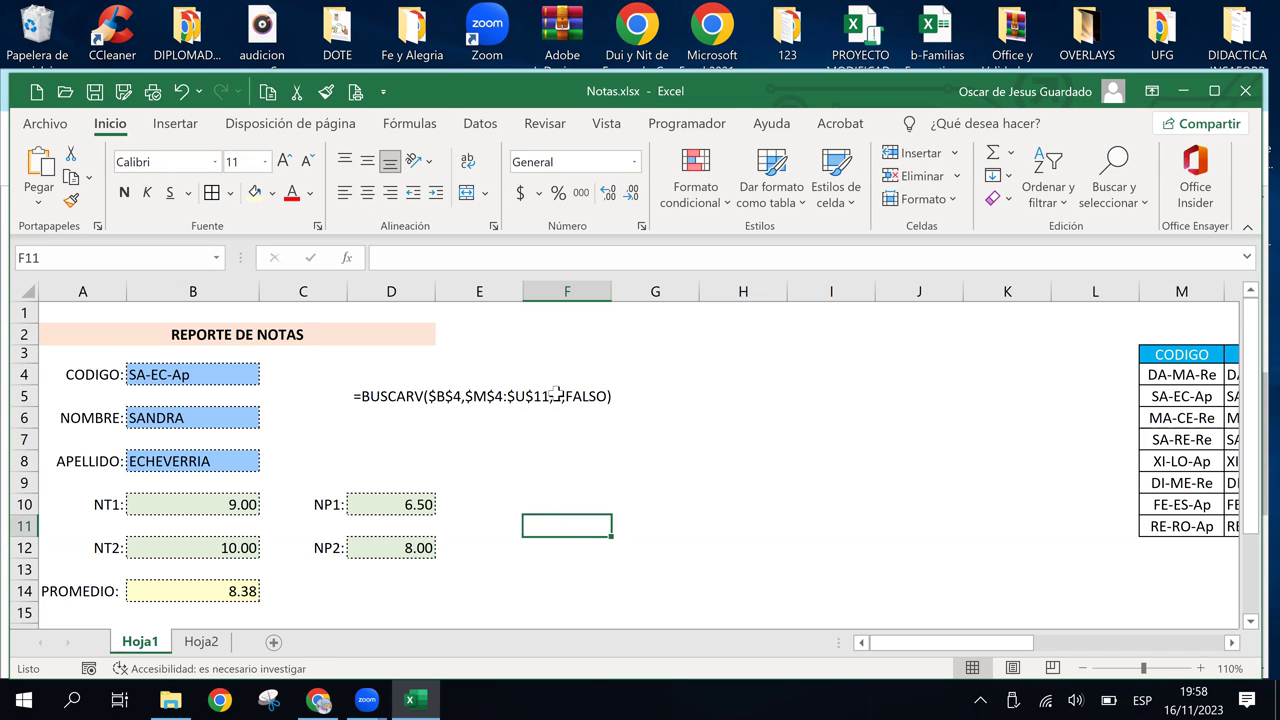